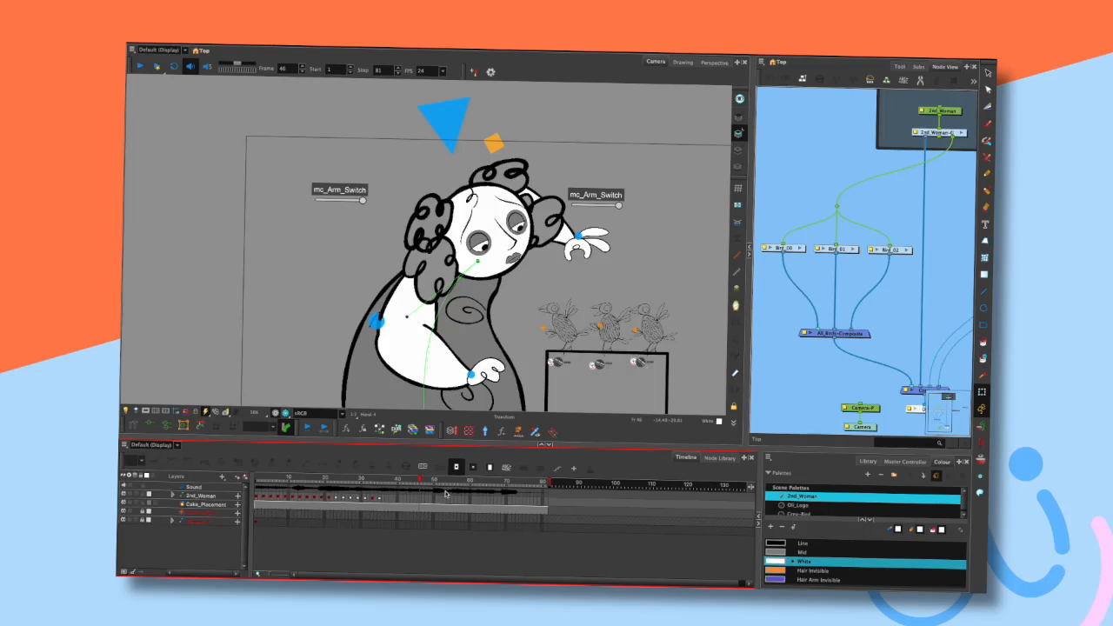
- Return the scene to frame 1 and frame the character in the camera view
{"action": "mouse_move", "coordinate": [621, 252]}
{"action": "left_mouse_down"}
{"action": "mouse_move", "coordinate": [620, 230]}
{"action": "mouse_move", "coordinate": [612, 237]}
{"action": "left_mouse_up"}
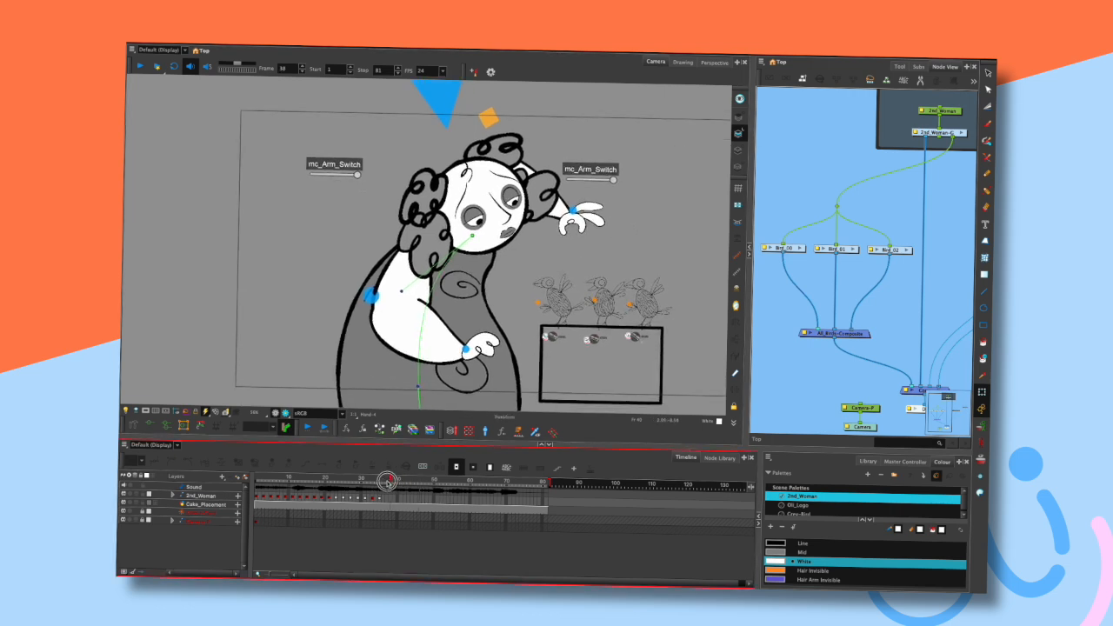
{"action": "left_click", "coordinate": [373, 486]}
{"action": "key", "text": "shift+comma"}
{"action": "mouse_move", "coordinate": [637, 237]}
{"action": "left_mouse_down"}
{"action": "mouse_move", "coordinate": [626, 248]}
{"action": "mouse_move", "coordinate": [624, 236]}
{"action": "left_mouse_up"}
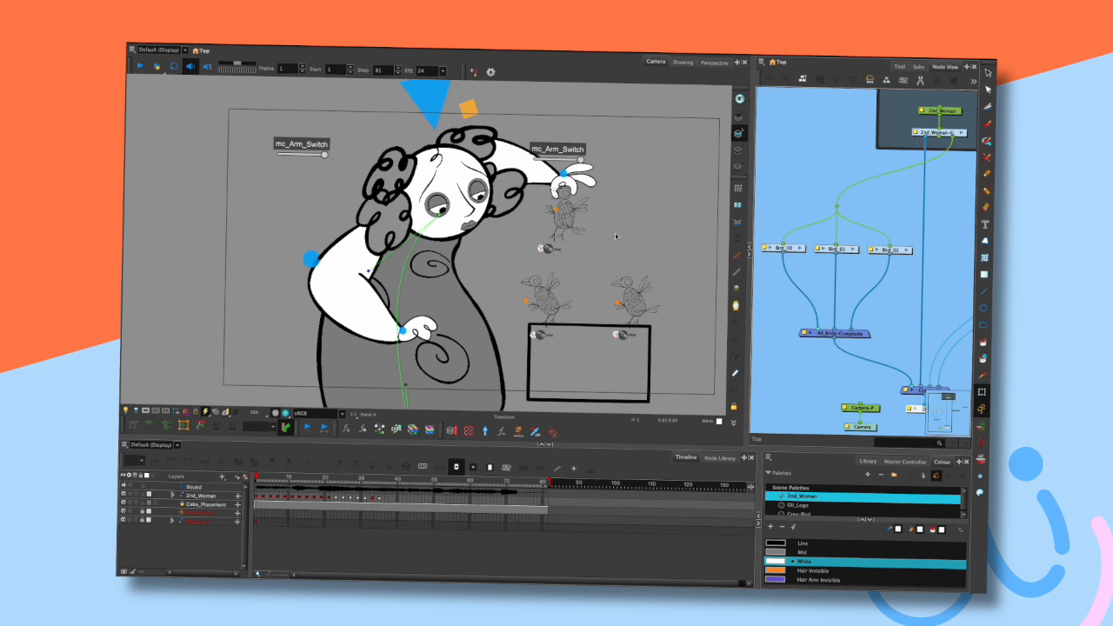
{"action": "mouse_move", "coordinate": [542, 313]}
{"action": "left_mouse_down"}
{"action": "mouse_move", "coordinate": [596, 175]}
{"action": "mouse_move", "coordinate": [538, 320]}
{"action": "mouse_move", "coordinate": [528, 304]}
{"action": "mouse_move", "coordinate": [529, 317]}
{"action": "left_mouse_up"}
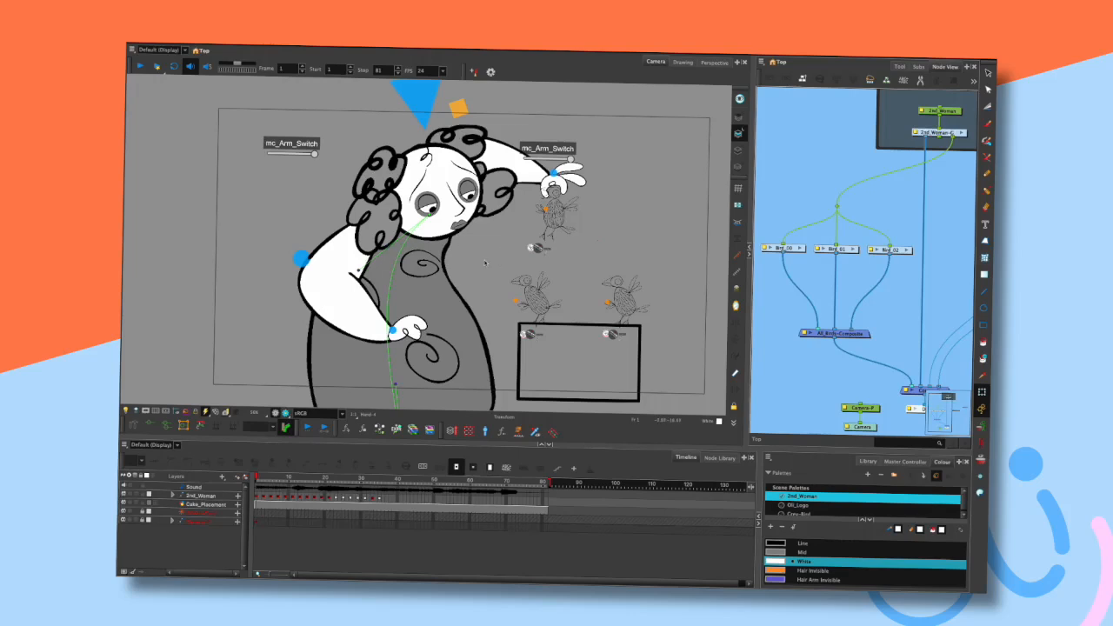
{"action": "left_click_drag", "start_coordinate": [592, 183], "coordinate": [615, 183]}
{"action": "left_click_drag", "start_coordinate": [570, 151], "coordinate": [586, 134]}
{"action": "left_click", "coordinate": [615, 145]}
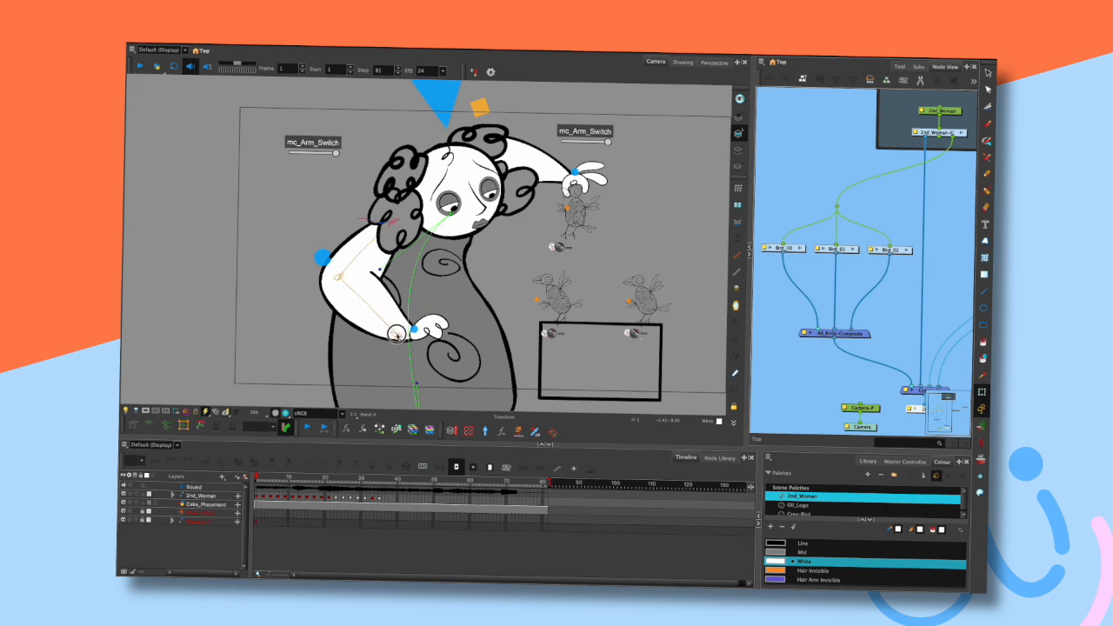
- Select the left arm drawing and try raising it into a bent pose with the transform handles
{"action": "left_click", "coordinate": [348, 281]}
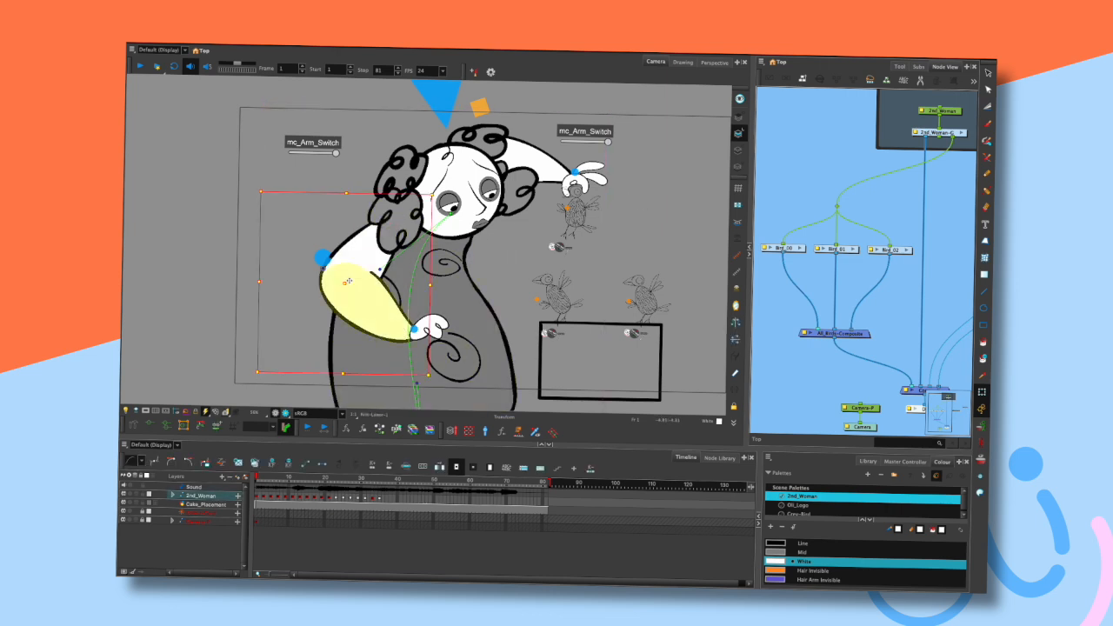
{"action": "left_click", "coordinate": [151, 425]}
{"action": "left_click", "coordinate": [196, 353]}
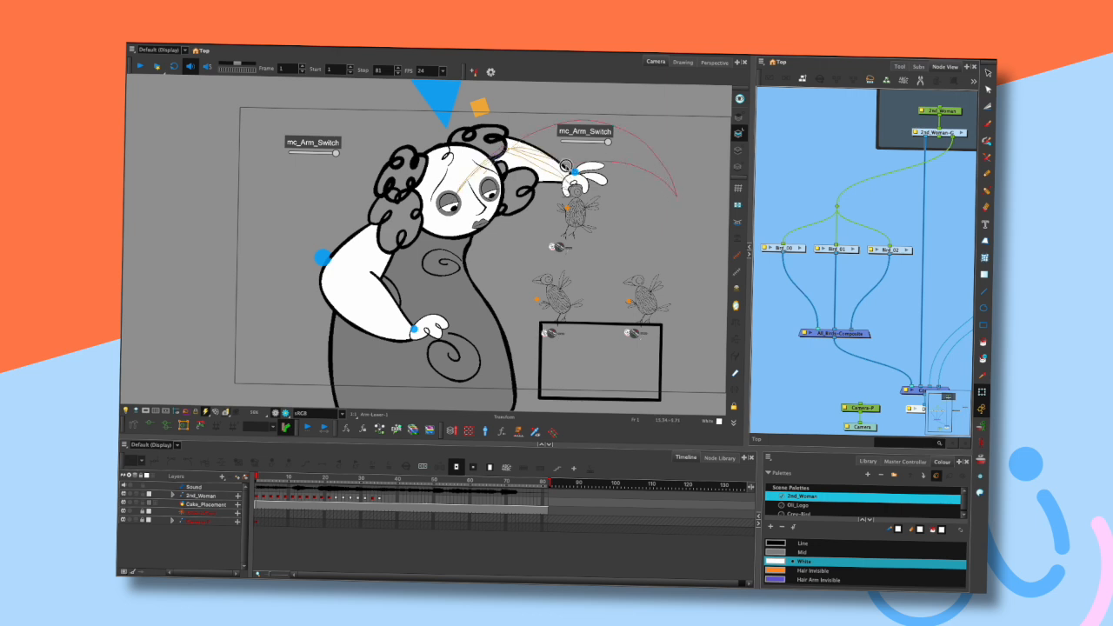
{"action": "left_click_drag", "start_coordinate": [578, 169], "coordinate": [576, 173]}
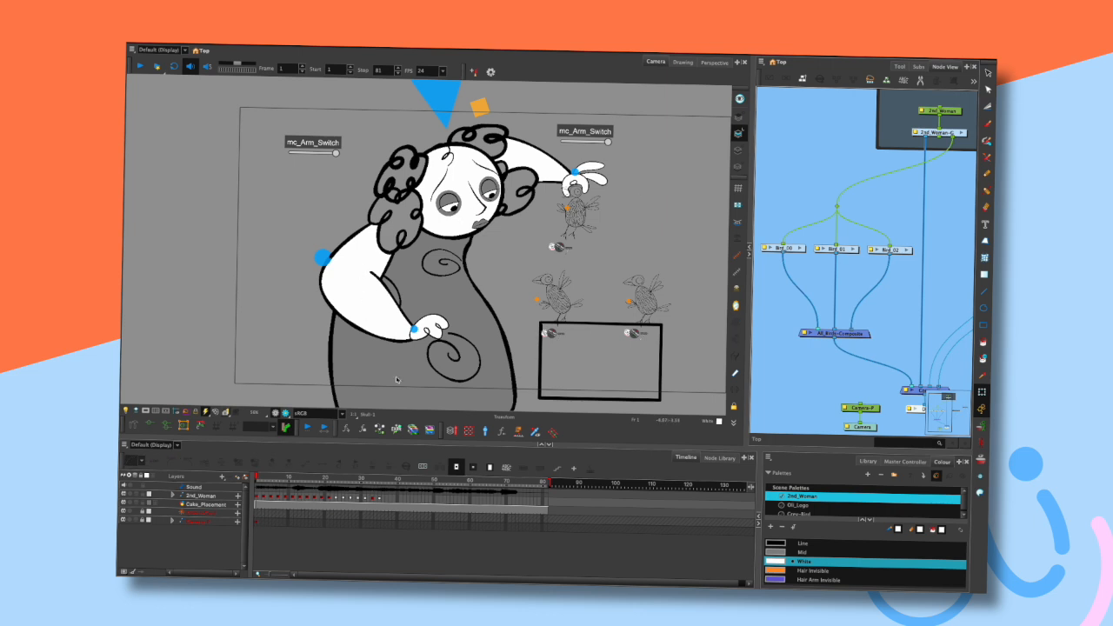
{"action": "left_click_drag", "start_coordinate": [381, 297], "coordinate": [282, 238]}
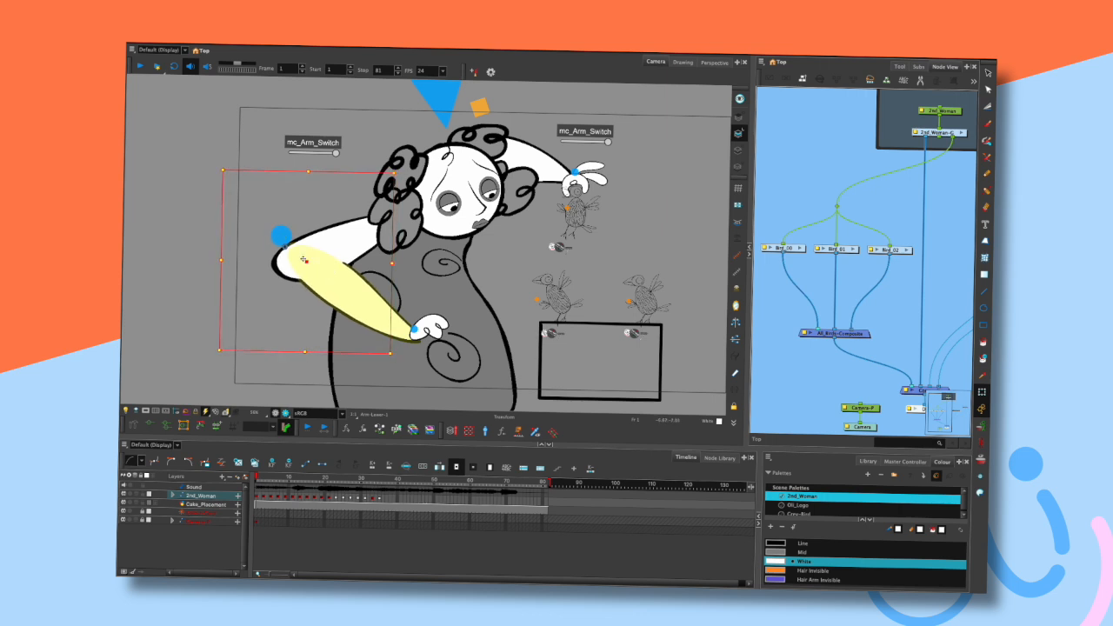
- Try dragging the left arm's elbow handle to a new position
{"action": "key", "text": "Escape"}
{"action": "left_click", "coordinate": [284, 232]}
{"action": "mouse_move", "coordinate": [283, 232]}
{"action": "left_mouse_down"}
{"action": "mouse_move", "coordinate": [266, 239]}
{"action": "mouse_move", "coordinate": [272, 248]}
{"action": "left_mouse_up"}
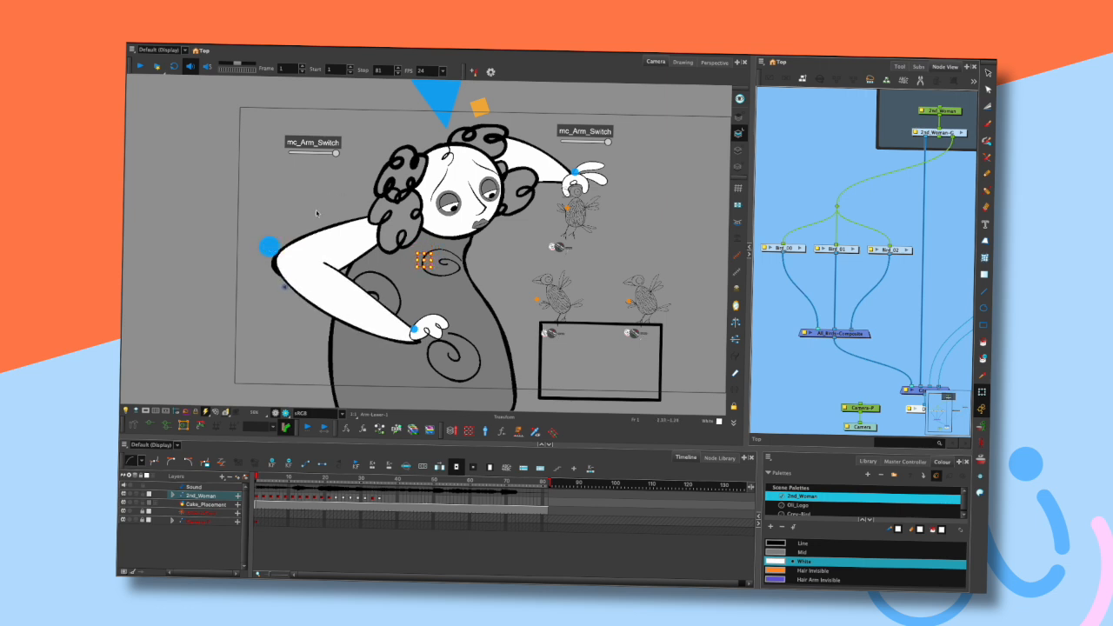
{"action": "left_click_drag", "start_coordinate": [272, 248], "coordinate": [270, 246]}
{"action": "left_click", "coordinate": [268, 253]}
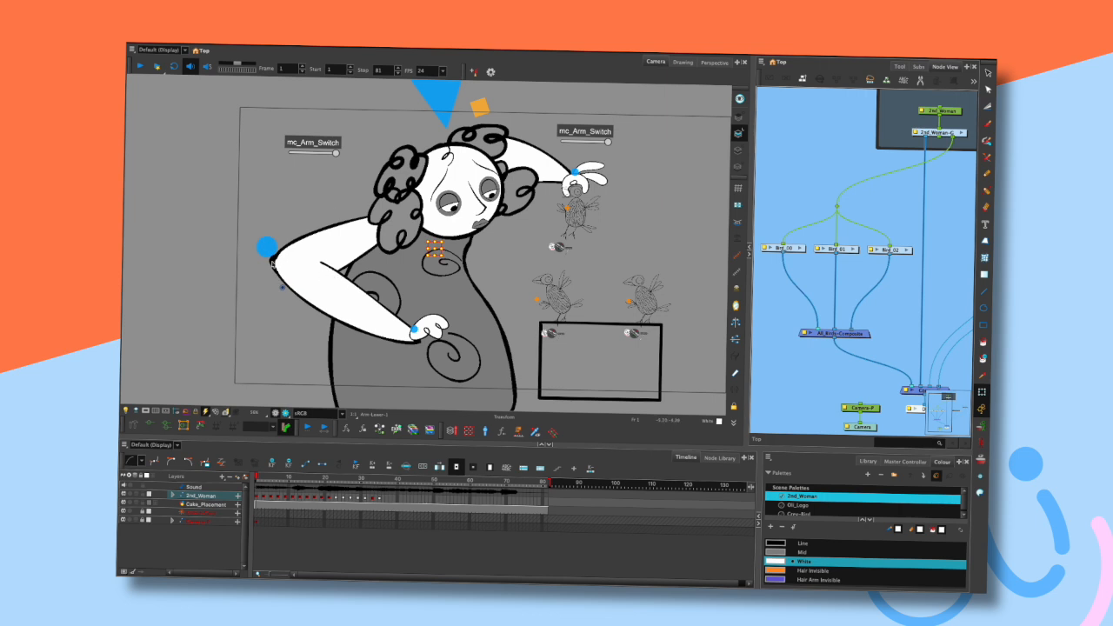
{"action": "key", "text": "Escape"}
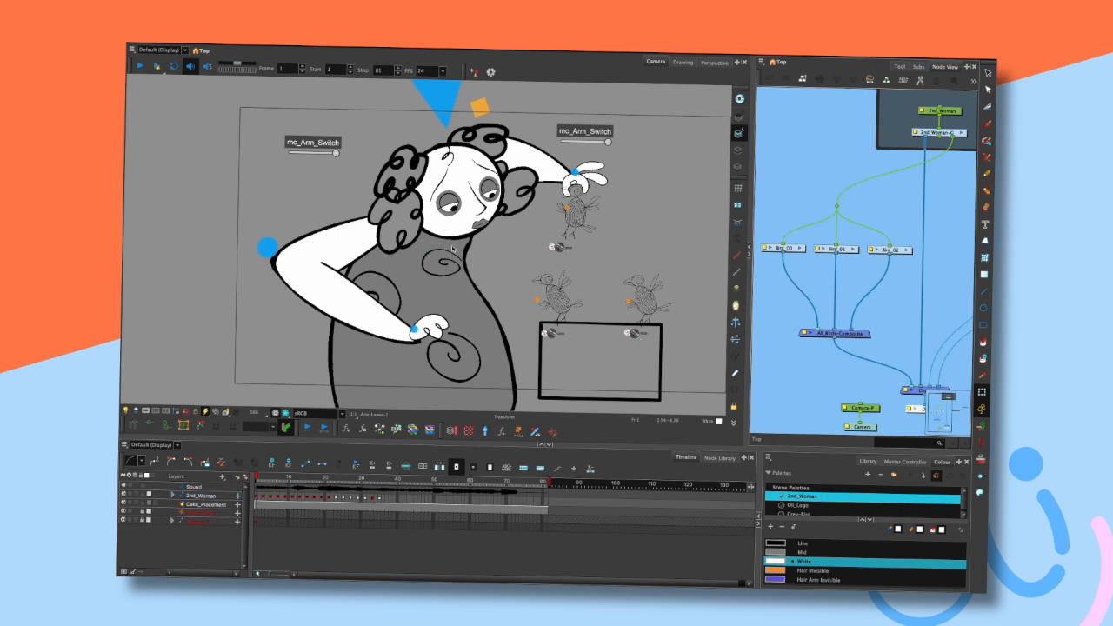
- Undo the left arm pose changes
{"action": "left_click_drag", "start_coordinate": [396, 321], "coordinate": [411, 311]}
{"action": "key", "text": "ctrl+z"}
{"action": "key", "text": "ctrl+z"}
{"action": "key", "text": "ctrl+z"}
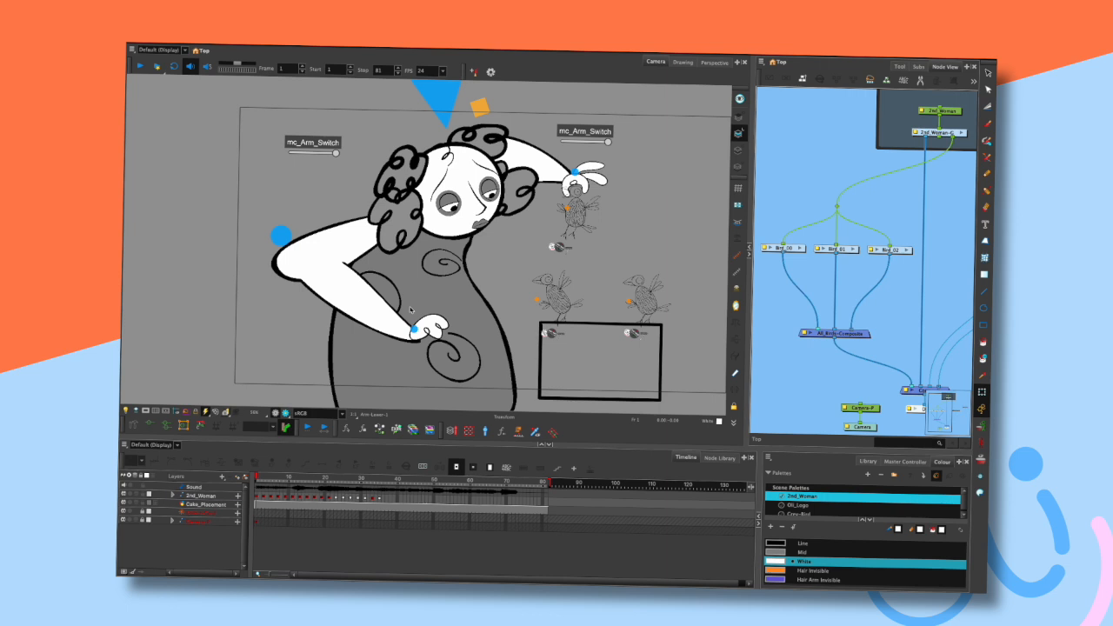
{"action": "key", "text": "Escape"}
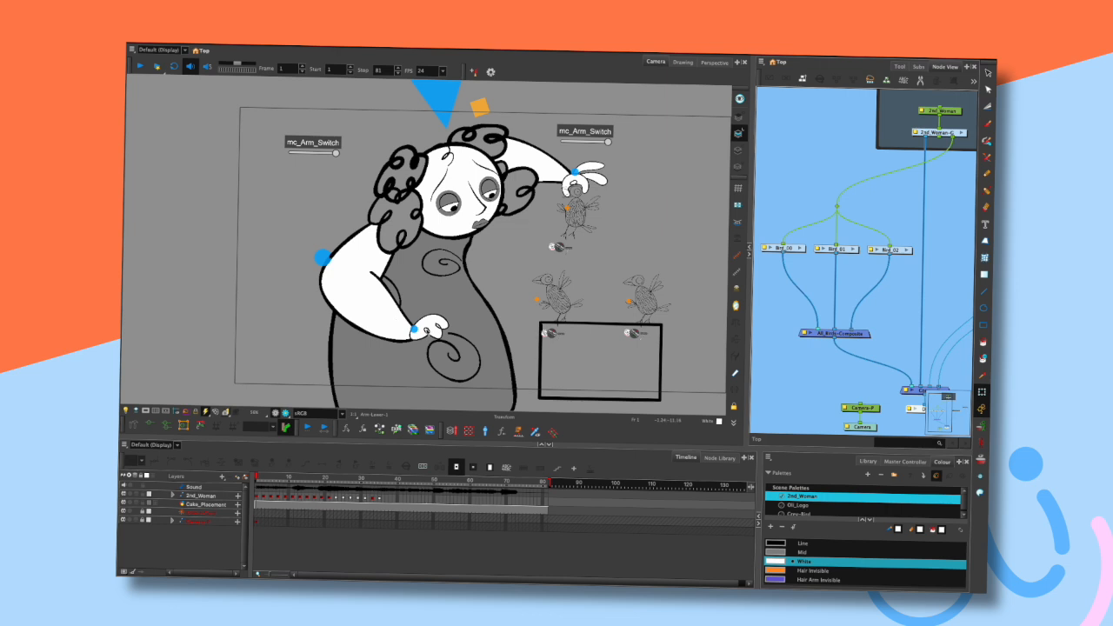
{"action": "left_click", "coordinate": [437, 327]}
{"action": "left_click_drag", "start_coordinate": [439, 328], "coordinate": [426, 308]}
{"action": "key", "text": "ctrl+z"}
- Drag the left mc_Arm_Switch slider and select the left arm drawing
{"action": "mouse_move", "coordinate": [327, 192]}
{"action": "left_mouse_down"}
{"action": "mouse_move", "coordinate": [315, 206]}
{"action": "mouse_move", "coordinate": [337, 189]}
{"action": "mouse_move", "coordinate": [316, 205]}
{"action": "mouse_move", "coordinate": [352, 215]}
{"action": "mouse_move", "coordinate": [320, 224]}
{"action": "mouse_move", "coordinate": [346, 224]}
{"action": "mouse_move", "coordinate": [355, 184]}
{"action": "left_mouse_up"}
{"action": "left_click", "coordinate": [362, 168]}
{"action": "key", "text": "space"}
{"action": "left_click_drag", "start_coordinate": [603, 257], "coordinate": [591, 287]}
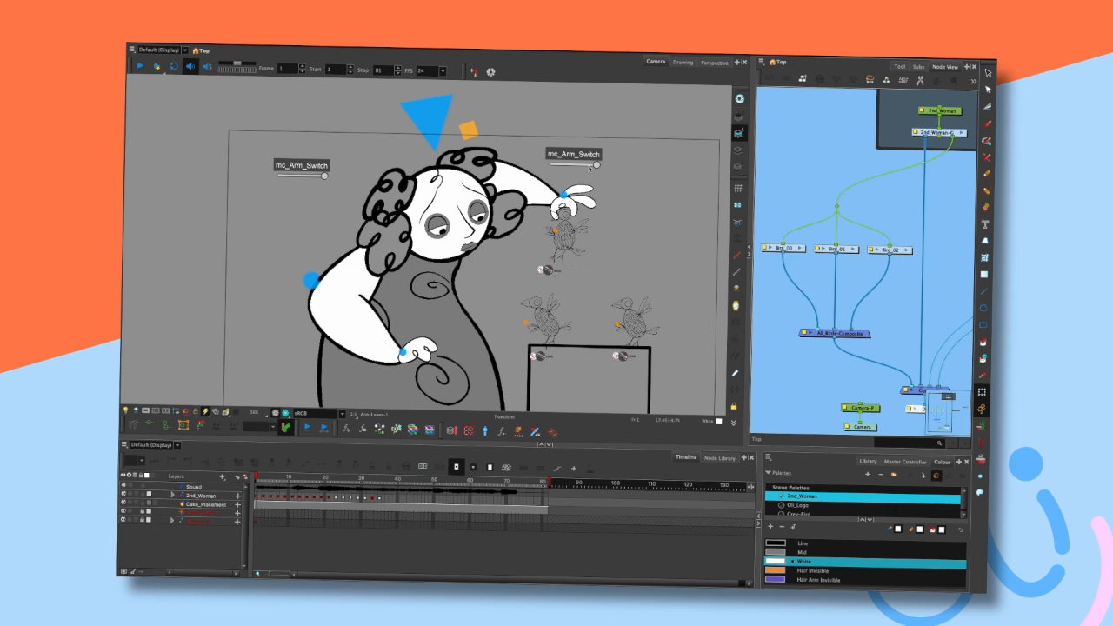
{"action": "mouse_move", "coordinate": [324, 177]}
{"action": "left_mouse_down"}
{"action": "mouse_move", "coordinate": [266, 181]}
{"action": "mouse_move", "coordinate": [338, 184]}
{"action": "mouse_move", "coordinate": [279, 176]}
{"action": "mouse_move", "coordinate": [348, 171]}
{"action": "left_mouse_up"}
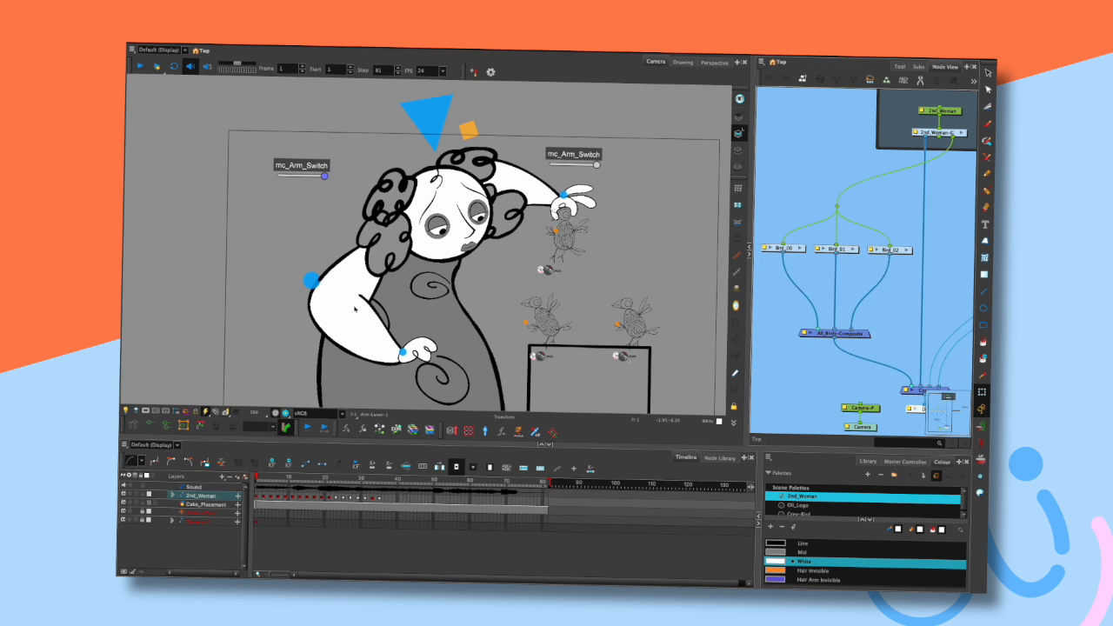
{"action": "left_click", "coordinate": [353, 271]}
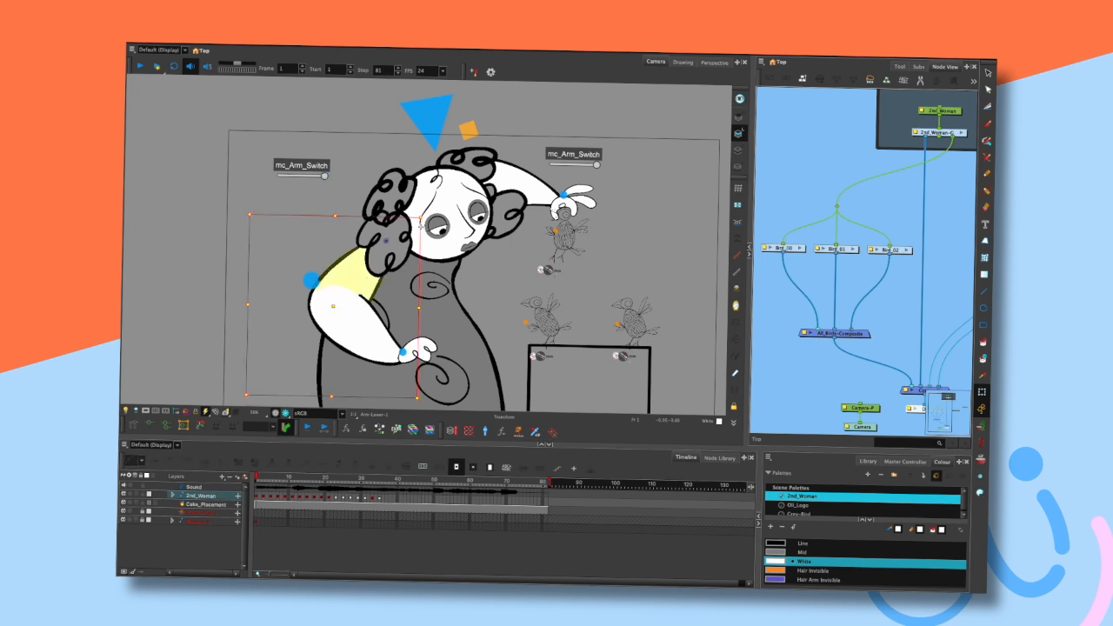
- Navigate the node network from the arm's split group up to the arm group and examine its switch nodes
{"action": "left_click", "coordinate": [832, 83]}
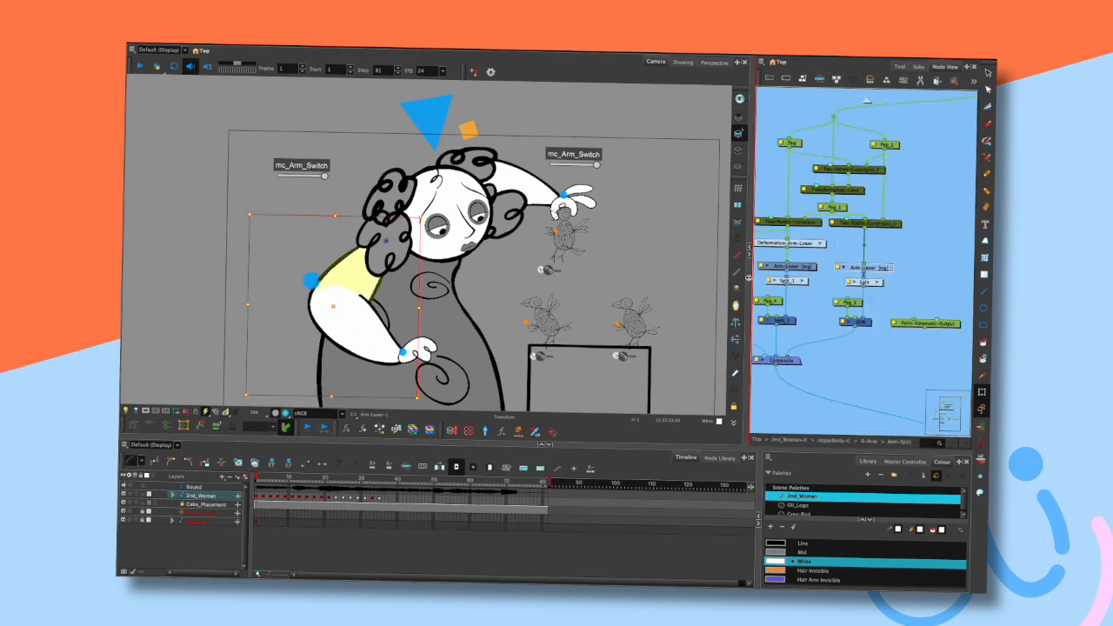
{"action": "left_click_drag", "start_coordinate": [752, 274], "coordinate": [688, 273]}
{"action": "left_click_drag", "start_coordinate": [798, 243], "coordinate": [893, 252]}
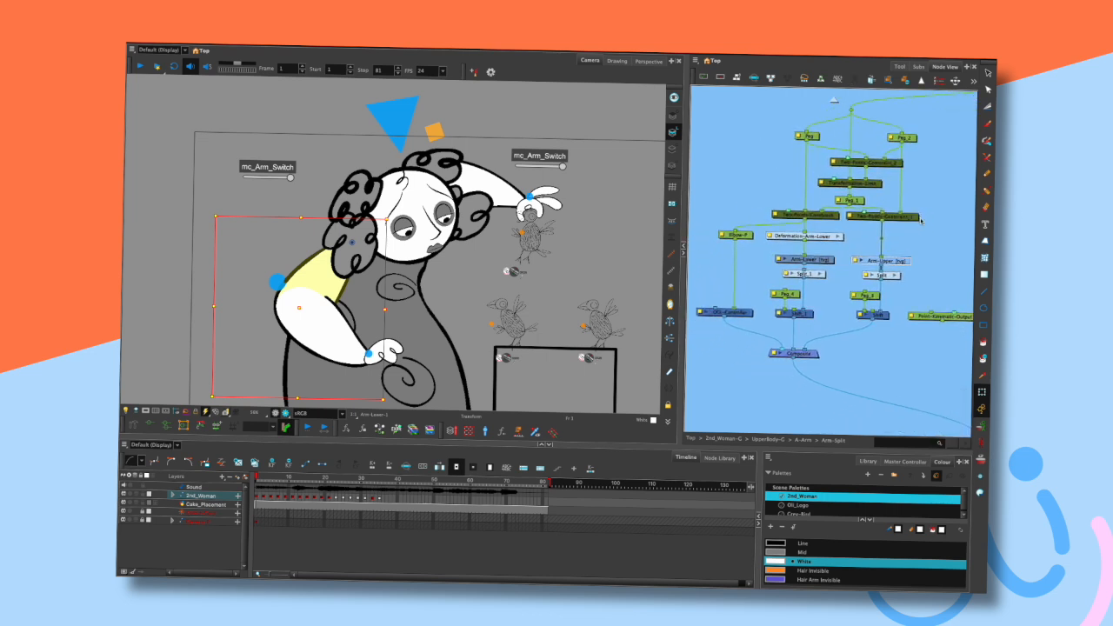
{"action": "left_click_drag", "start_coordinate": [832, 312], "coordinate": [807, 311]}
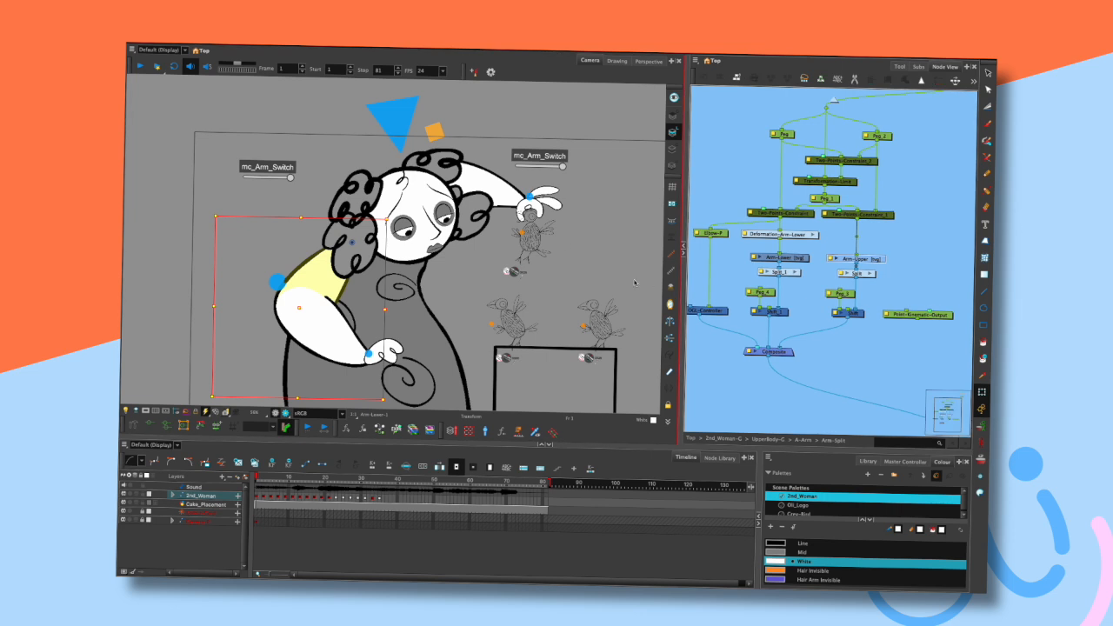
{"action": "left_click", "coordinate": [872, 274]}
{"action": "left_click", "coordinate": [836, 97]}
{"action": "left_click", "coordinate": [835, 96]}
{"action": "left_click_drag", "start_coordinate": [872, 179], "coordinate": [896, 204]}
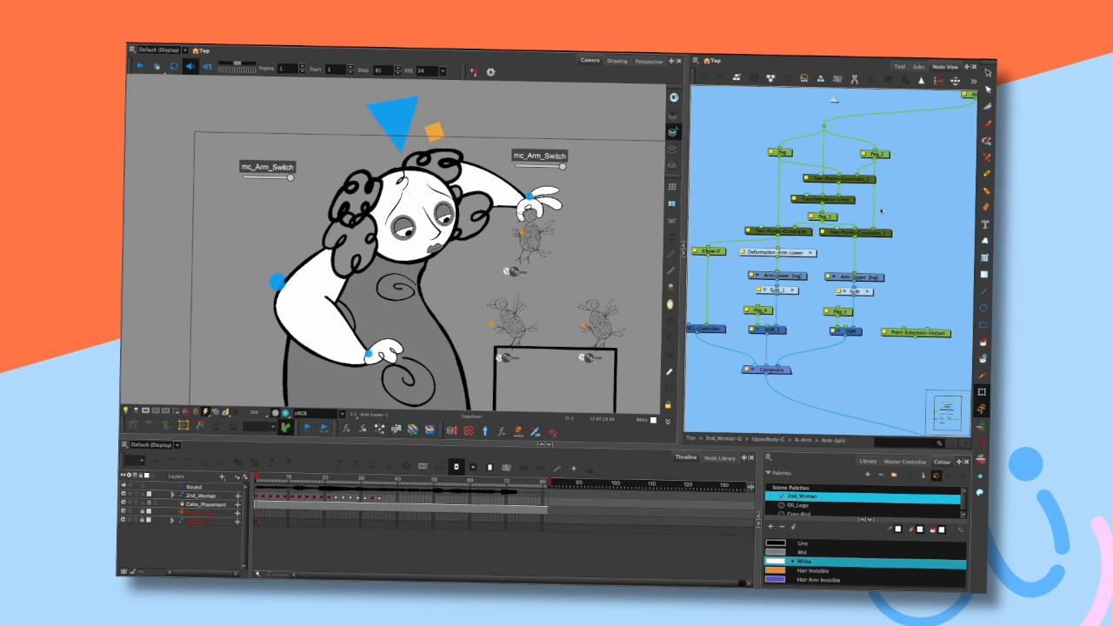
{"action": "left_click", "coordinate": [835, 99]}
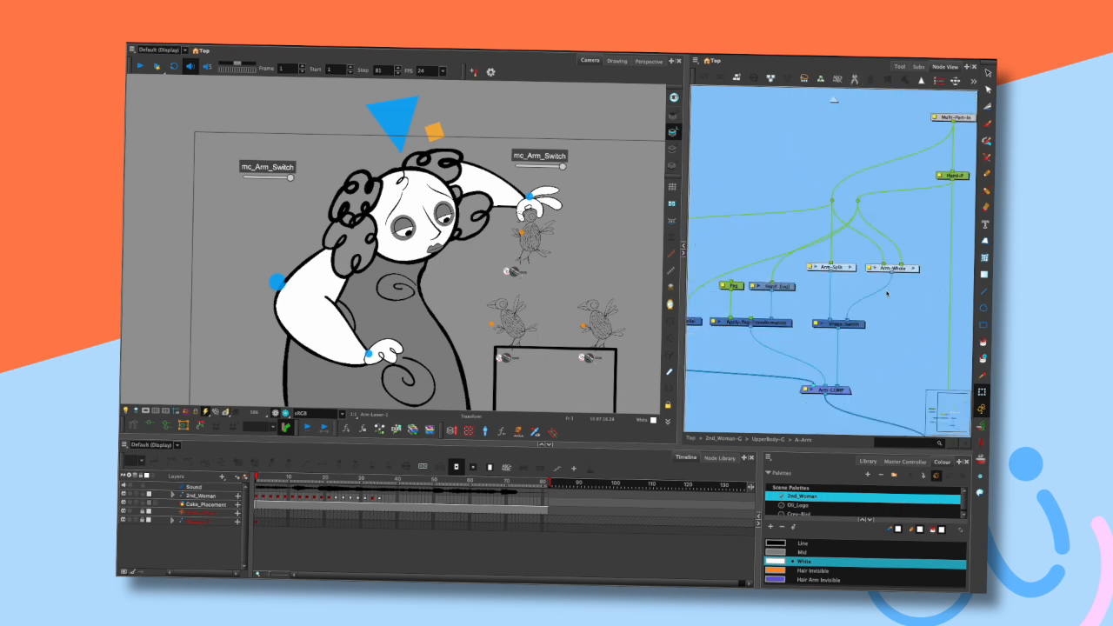
{"action": "left_click", "coordinate": [849, 323]}
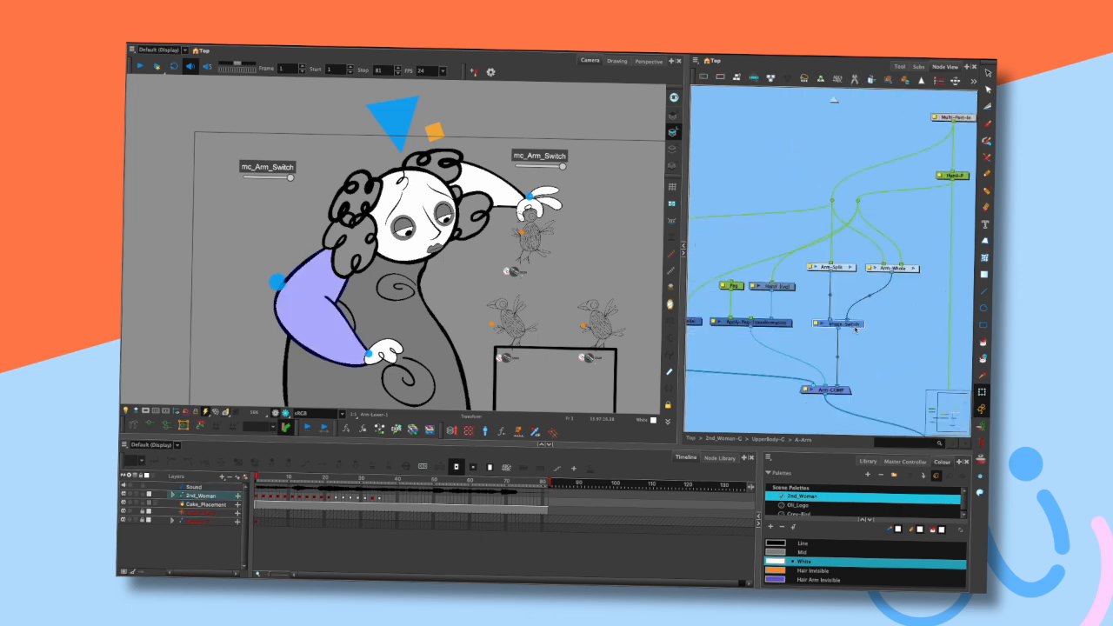
{"action": "left_click", "coordinate": [879, 303]}
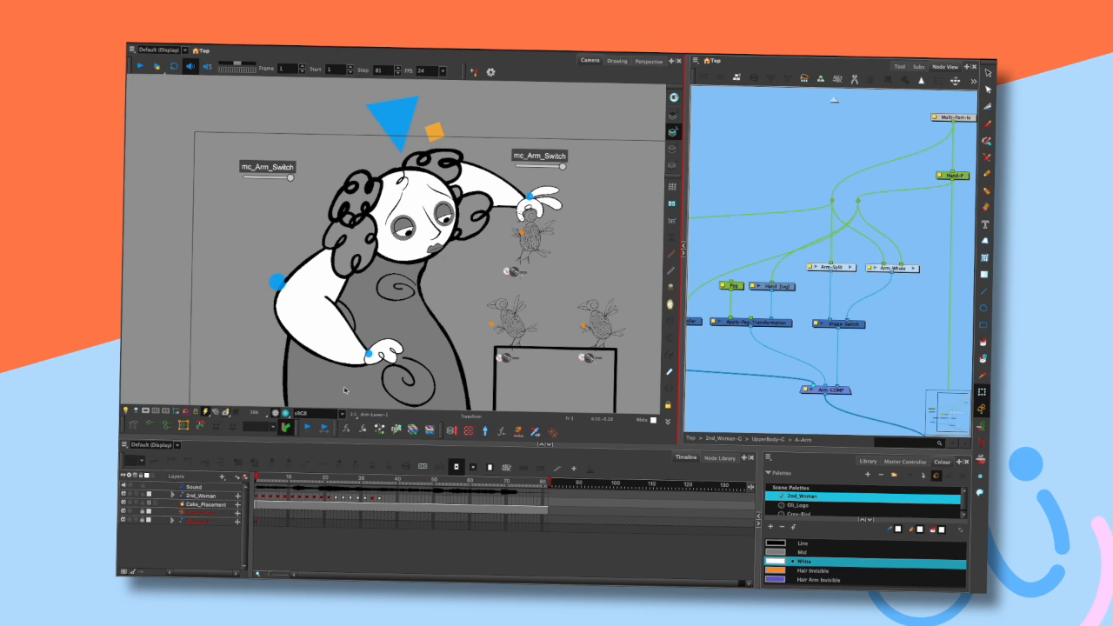
- Select the whole character, deselect it, and toggle the render preview on and off
{"action": "mouse_move", "coordinate": [370, 246]}
{"action": "left_mouse_down"}
{"action": "mouse_move", "coordinate": [334, 309]}
{"action": "mouse_move", "coordinate": [339, 353]}
{"action": "mouse_move", "coordinate": [361, 227]}
{"action": "mouse_move", "coordinate": [340, 320]}
{"action": "mouse_move", "coordinate": [378, 351]}
{"action": "mouse_move", "coordinate": [361, 359]}
{"action": "mouse_move", "coordinate": [346, 246]}
{"action": "left_mouse_up"}
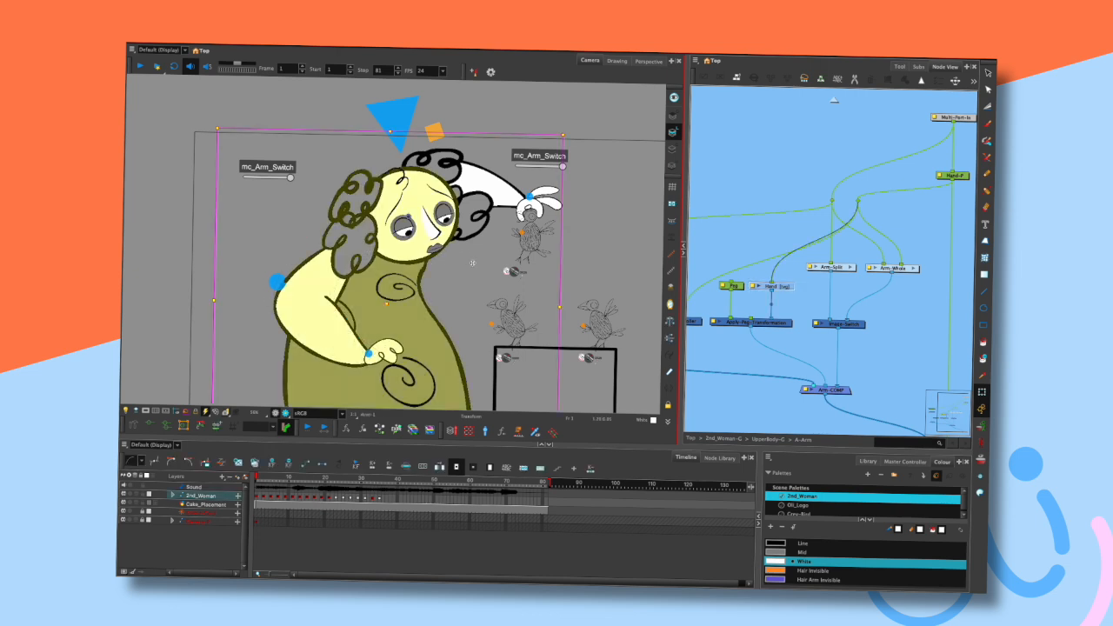
{"action": "left_click", "coordinate": [568, 206]}
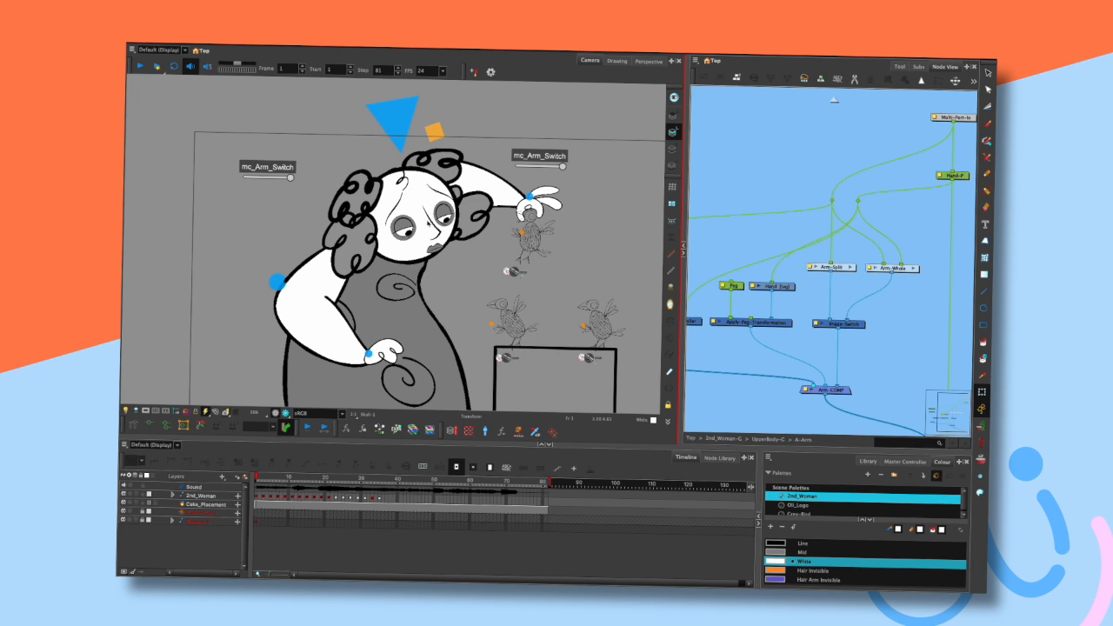
{"action": "left_click", "coordinate": [286, 412]}
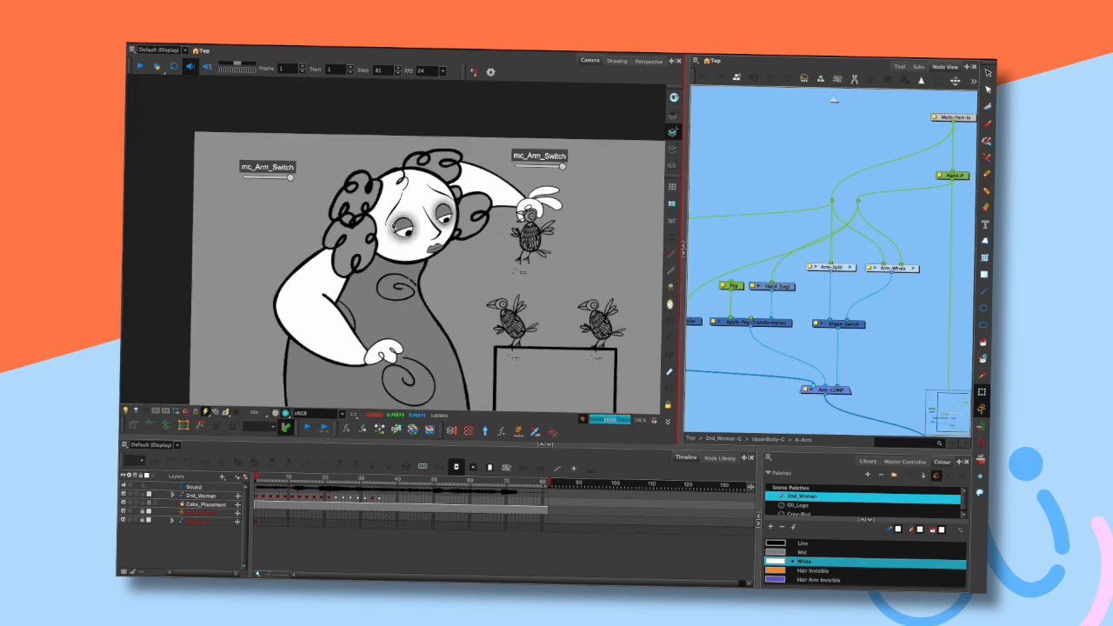
{"action": "left_click", "coordinate": [284, 412]}
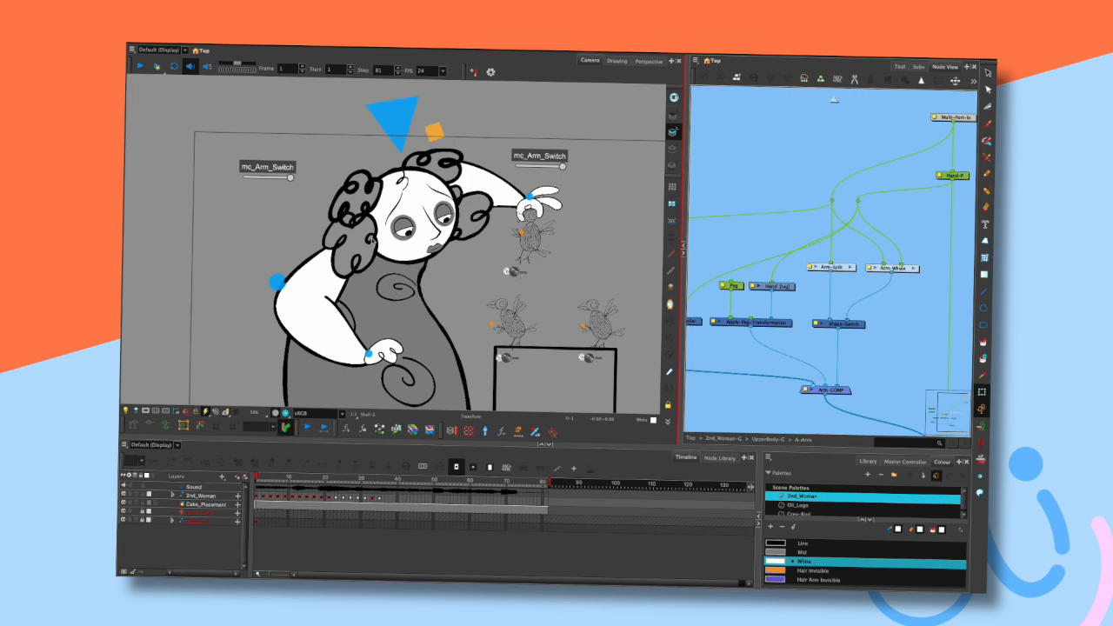
{"action": "left_click", "coordinate": [284, 412]}
{"action": "left_click", "coordinate": [284, 412]}
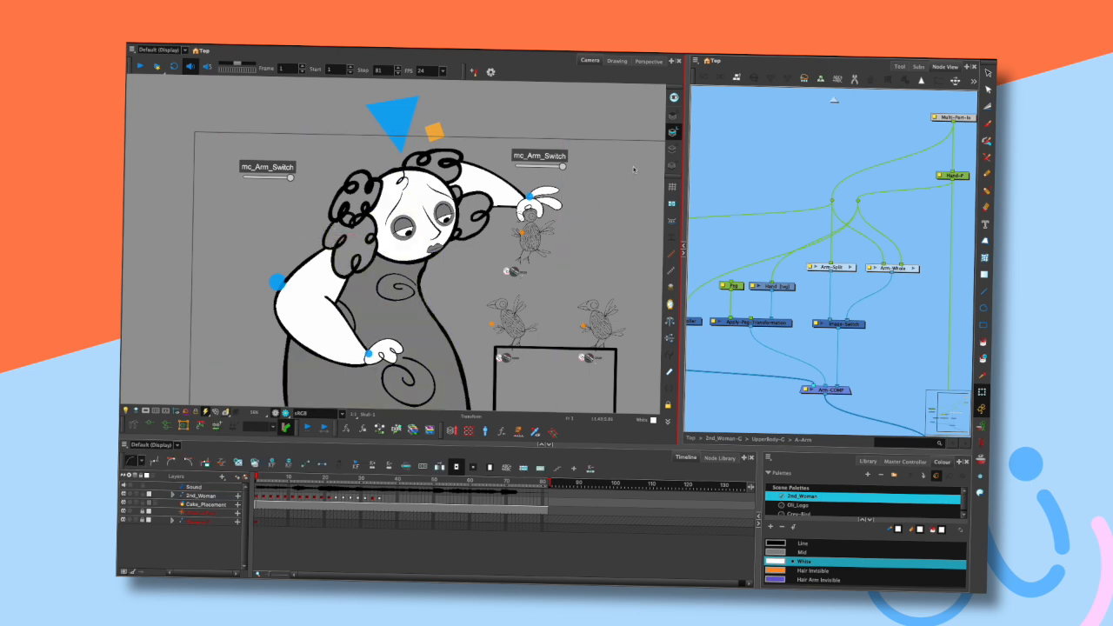
- Open the Colour-Card node's properties at the top level and set its colour to a salmon red
{"action": "left_click", "coordinate": [833, 101]}
{"action": "left_click", "coordinate": [833, 100]}
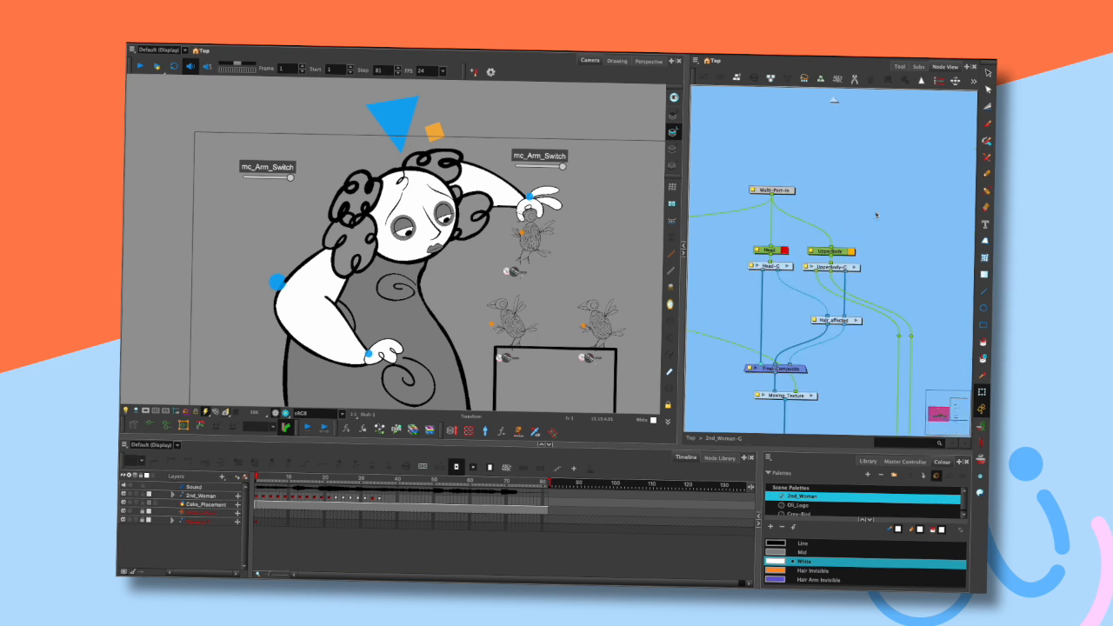
{"action": "left_click", "coordinate": [833, 101]}
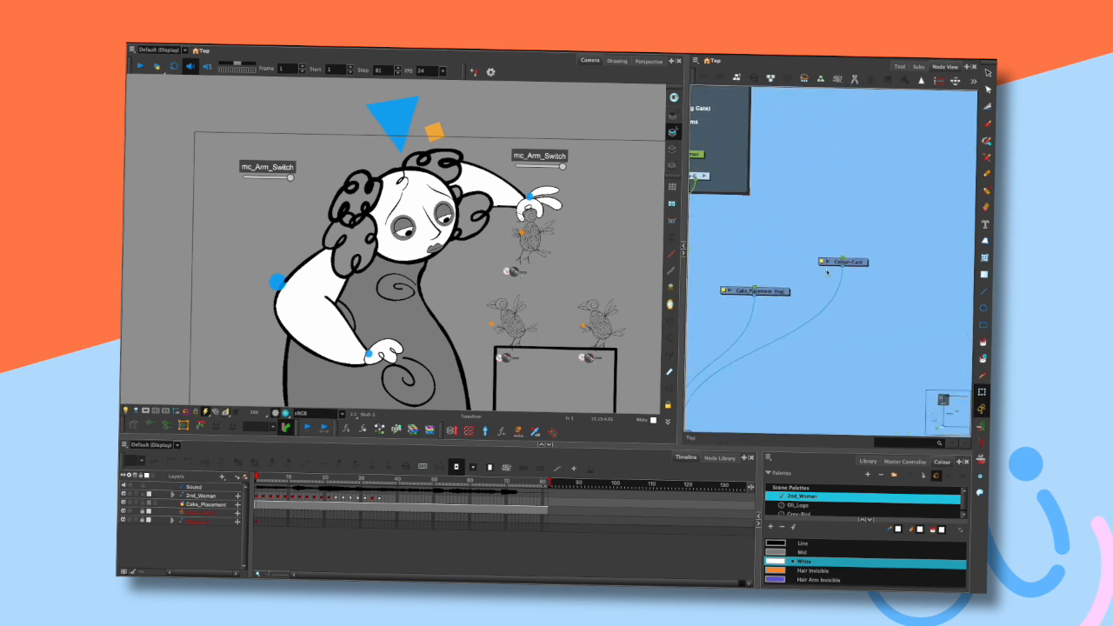
{"action": "double_click", "coordinate": [831, 263]}
{"action": "left_click", "coordinate": [702, 344]}
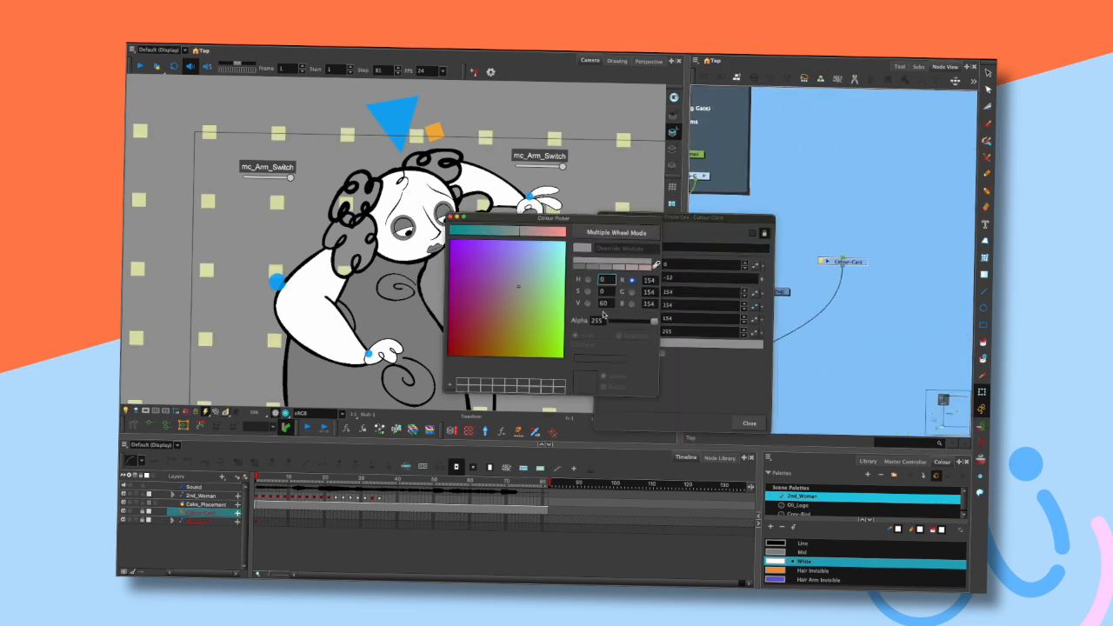
{"action": "left_click", "coordinate": [588, 279]}
{"action": "left_click", "coordinate": [508, 251]}
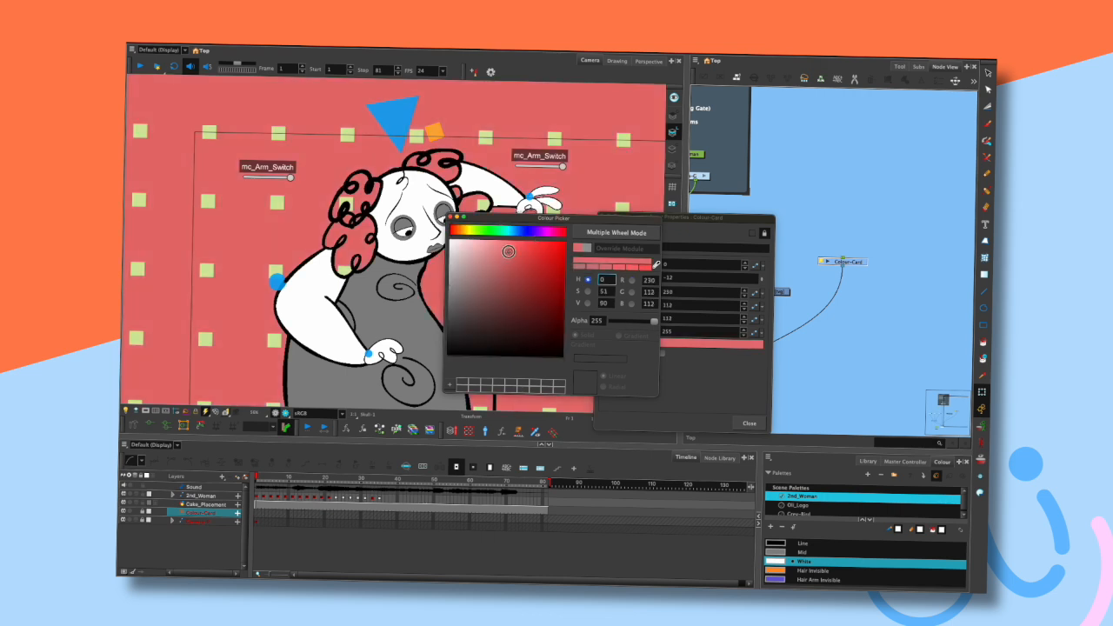
{"action": "left_click", "coordinate": [450, 216]}
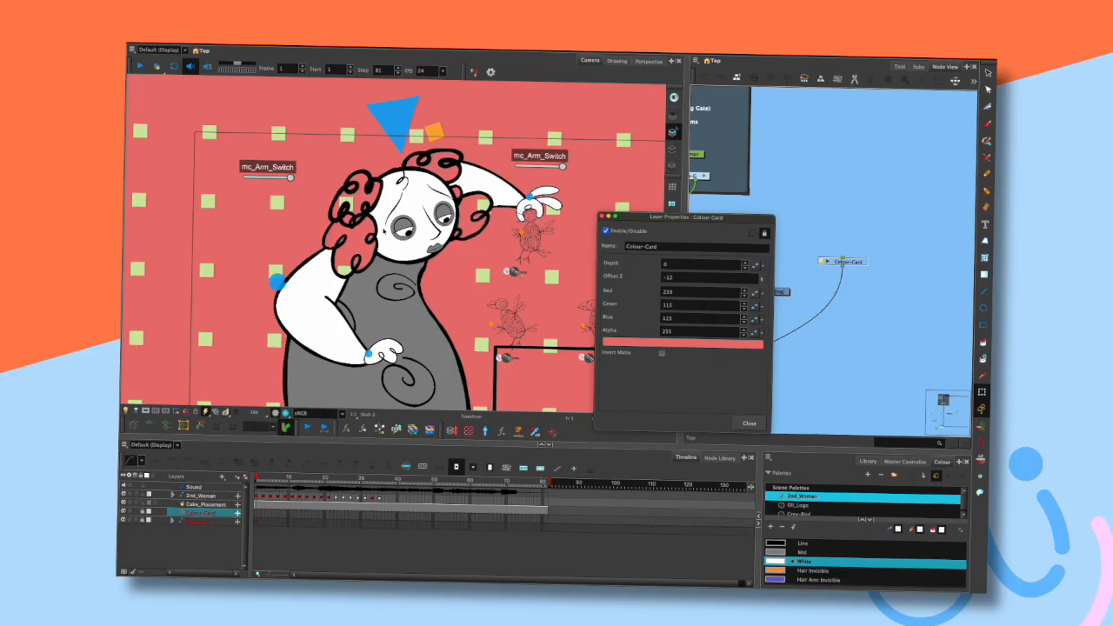
{"action": "left_click", "coordinate": [600, 216]}
- Undo the Colour-Card colour change
{"action": "key", "text": "ctrl+z"}
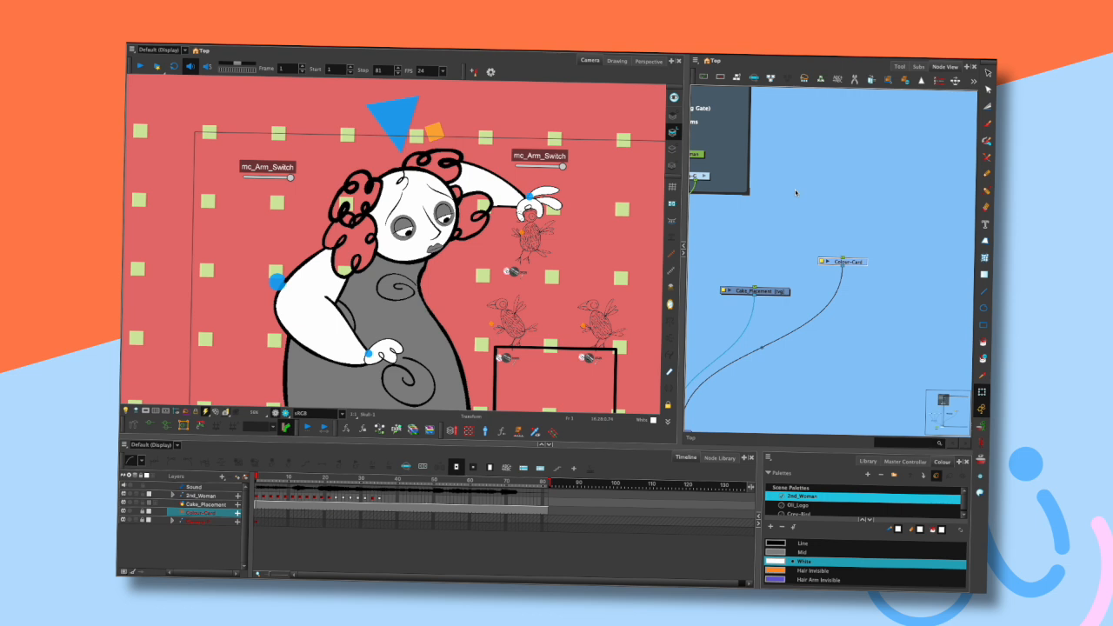
{"action": "left_click", "coordinate": [633, 264]}
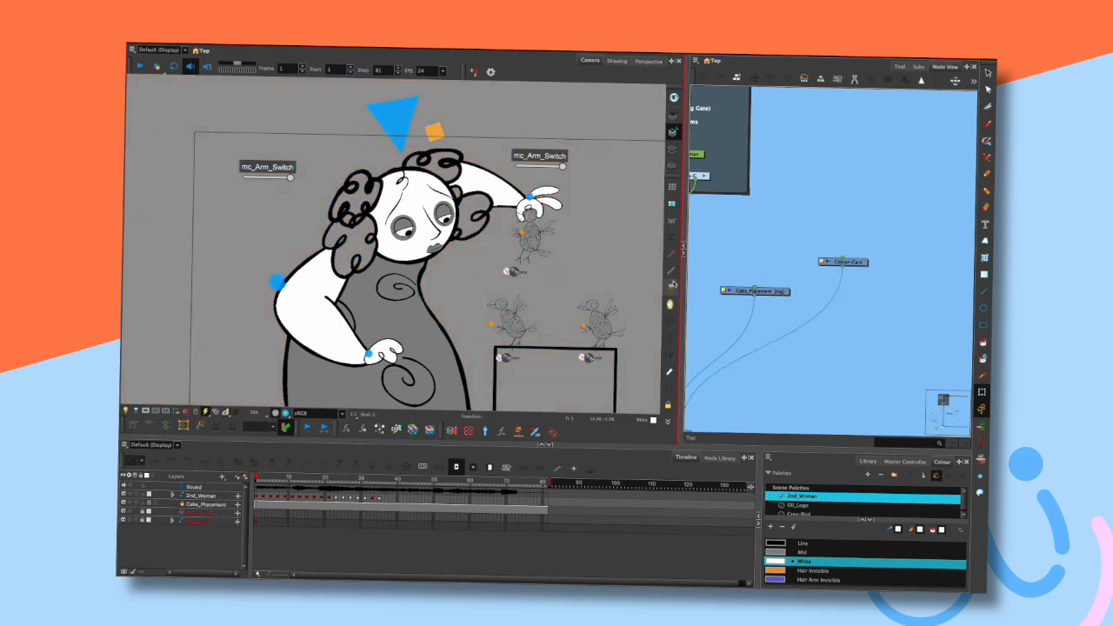
- Widen the camera view and zoom in on the birds standing on the box to examine them
{"action": "left_click_drag", "start_coordinate": [684, 287], "coordinate": [789, 287]}
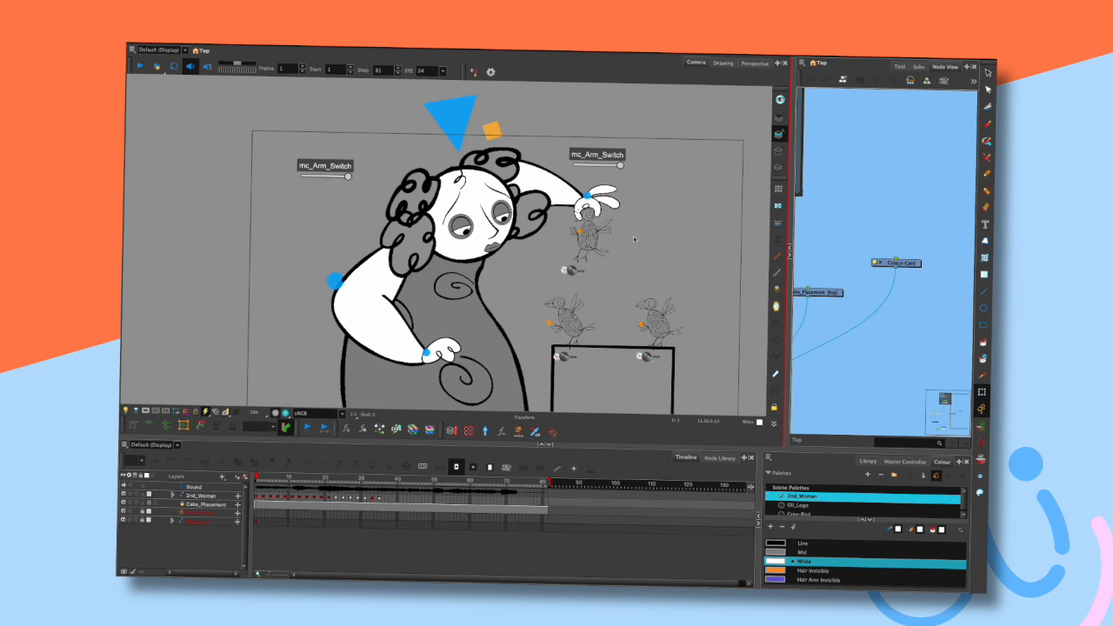
{"action": "left_click_drag", "start_coordinate": [639, 281], "coordinate": [582, 221]}
{"action": "scroll", "coordinate": [608, 183], "scroll_direction": "up", "scroll_amount": 3}
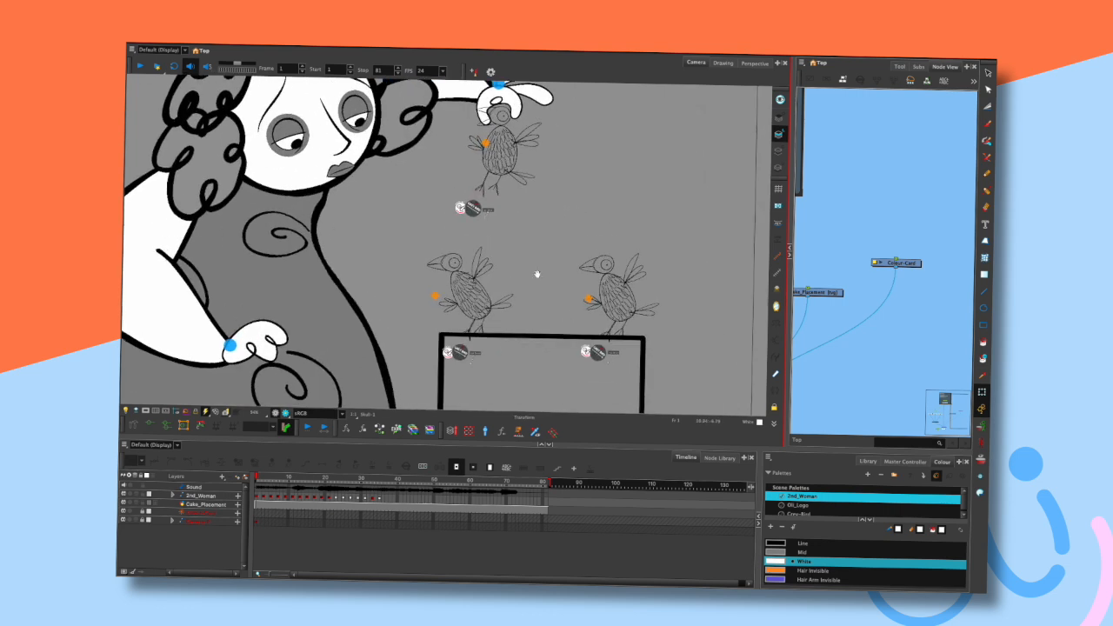
{"action": "scroll", "coordinate": [531, 264], "scroll_direction": "down", "scroll_amount": 1}
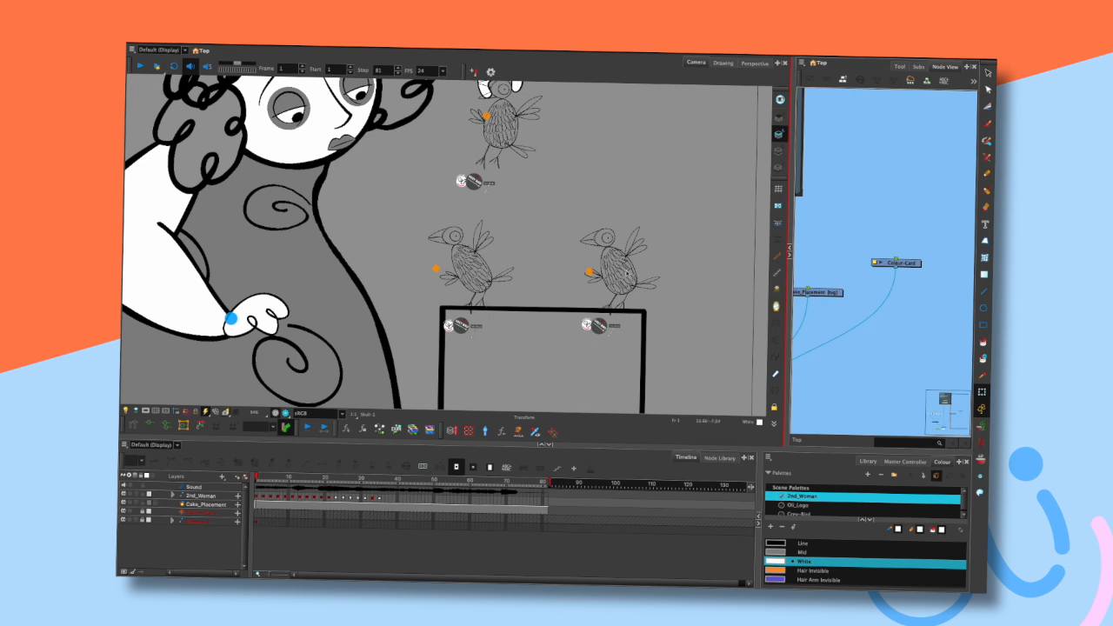
{"action": "scroll", "coordinate": [491, 302], "scroll_direction": "up", "scroll_amount": 5}
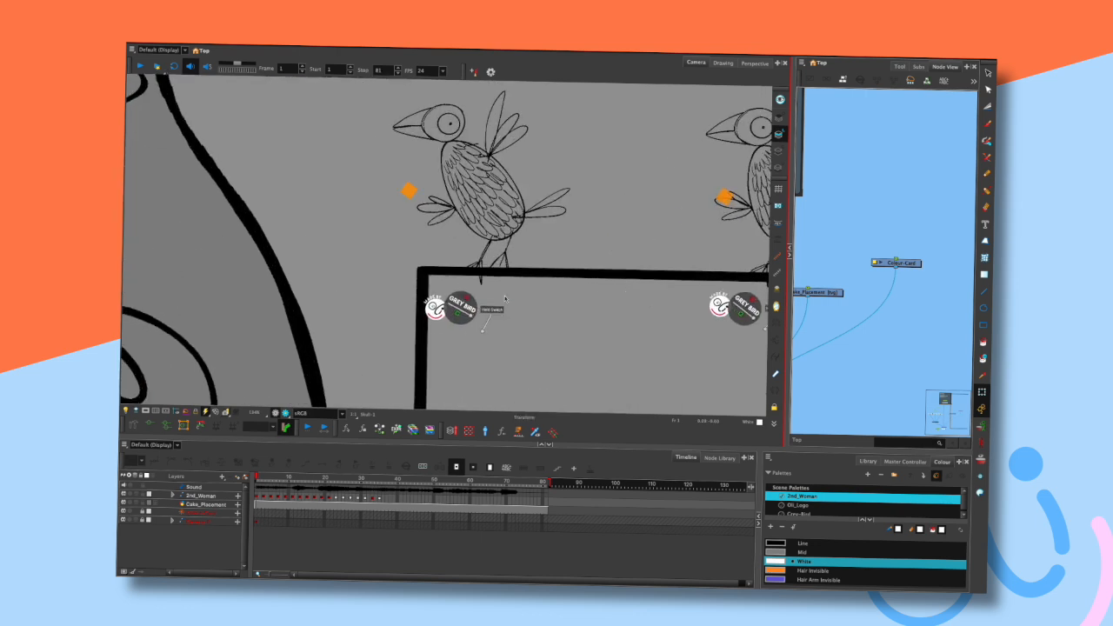
{"action": "key", "text": "space"}
{"action": "left_click_drag", "start_coordinate": [526, 288], "coordinate": [545, 283]}
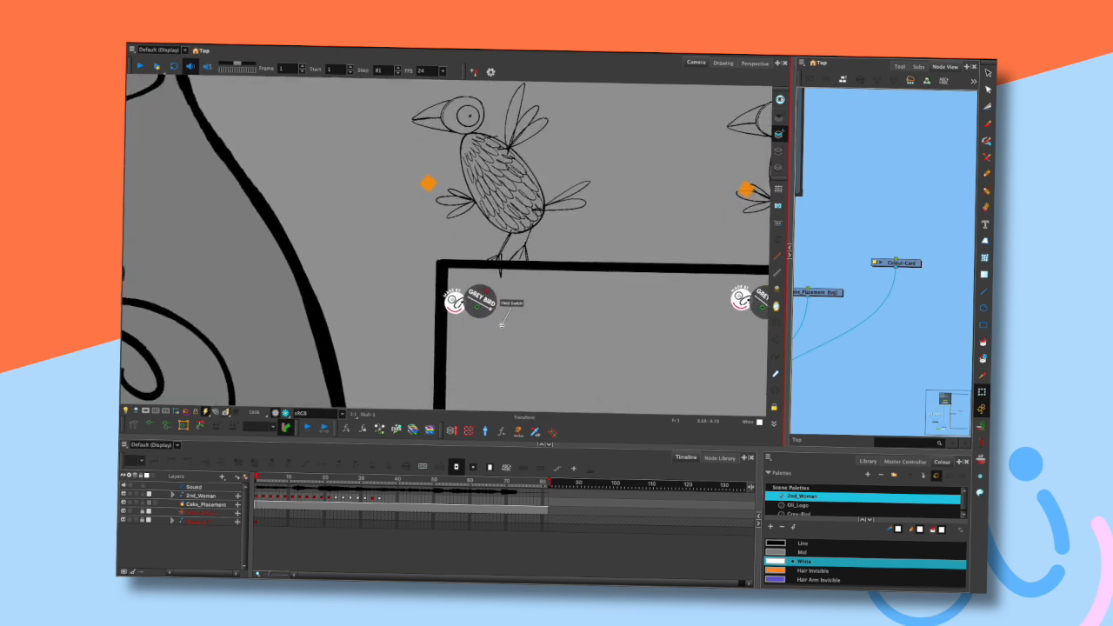
{"action": "scroll", "coordinate": [531, 291], "scroll_direction": "down", "scroll_amount": 5}
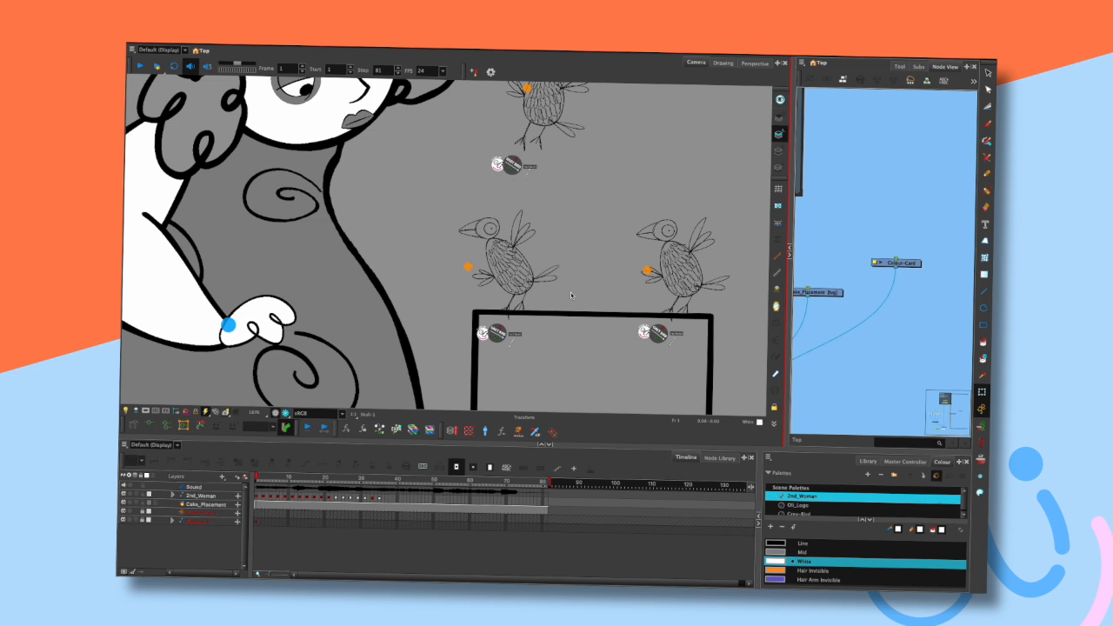
{"action": "key", "text": "space"}
{"action": "left_click_drag", "start_coordinate": [584, 251], "coordinate": [546, 304]}
- Select the raised arm and scrub the timeline to frame 22, where the hand reaches the middle bird
{"action": "left_click", "coordinate": [527, 130]}
{"action": "mouse_move", "coordinate": [532, 126]}
{"action": "left_mouse_down"}
{"action": "mouse_move", "coordinate": [565, 130]}
{"action": "mouse_move", "coordinate": [527, 131]}
{"action": "left_mouse_up"}
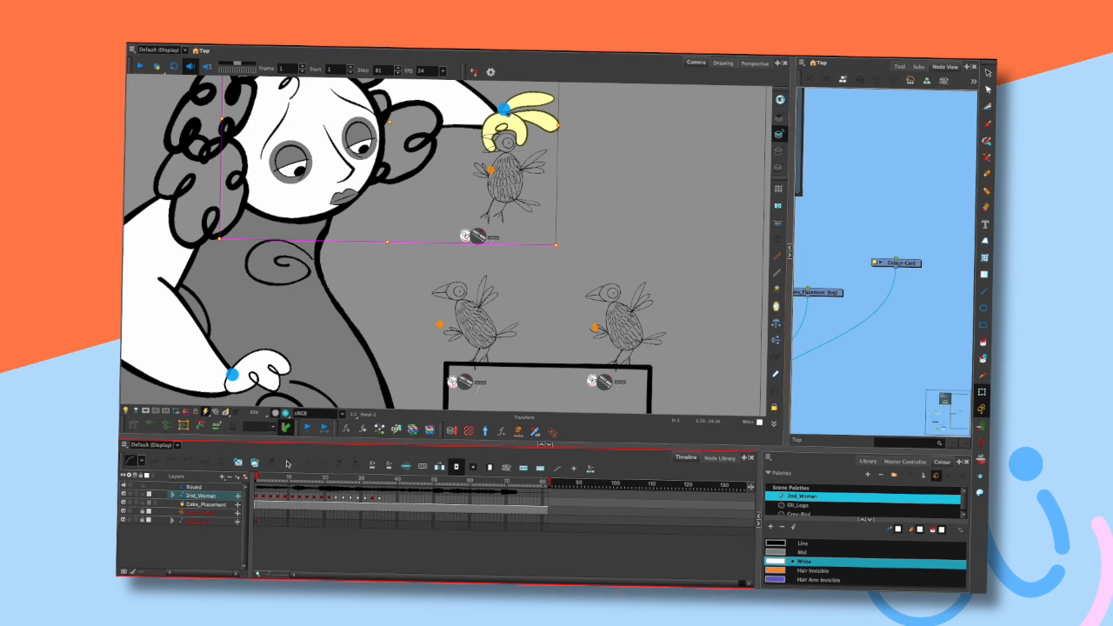
{"action": "left_click_drag", "start_coordinate": [259, 476], "coordinate": [328, 475]}
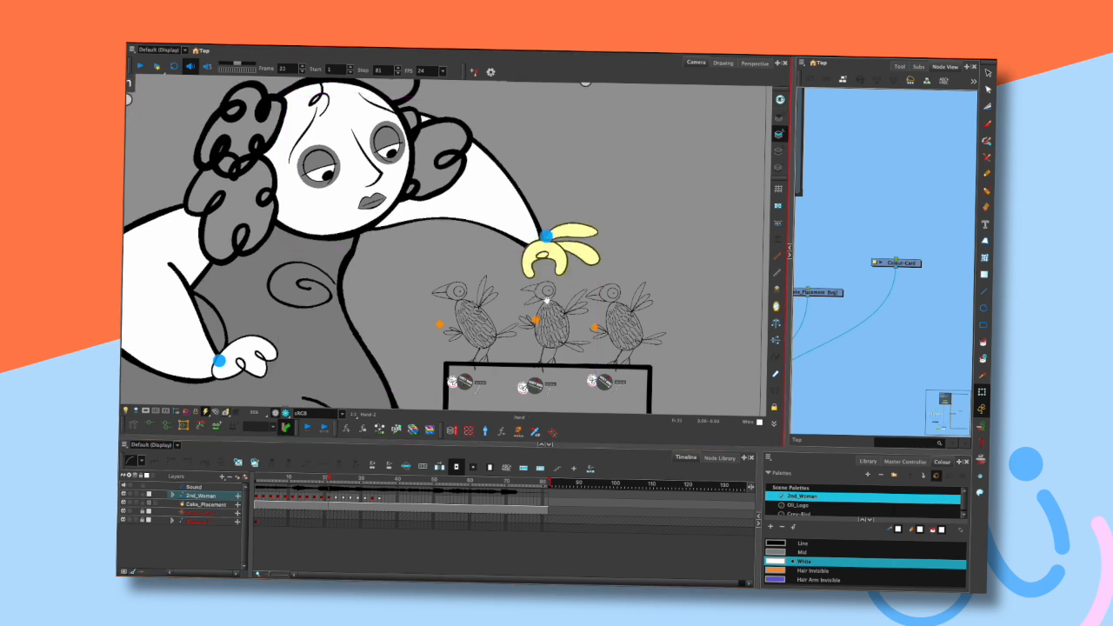
{"action": "left_click_drag", "start_coordinate": [568, 285], "coordinate": [577, 225]}
{"action": "scroll", "coordinate": [577, 228], "scroll_direction": "up", "scroll_amount": 4}
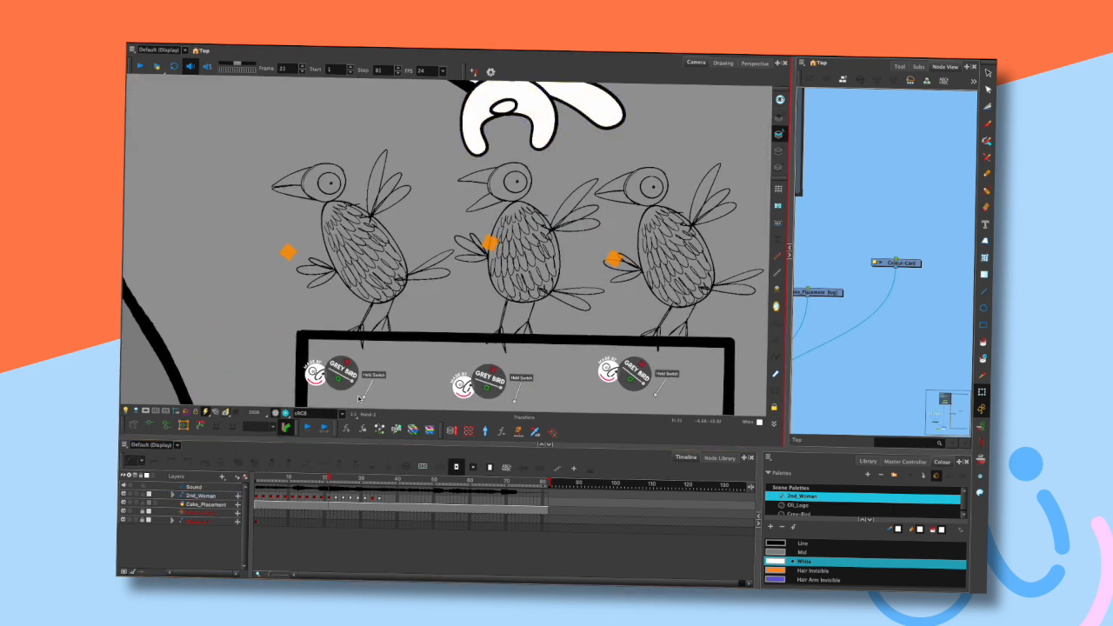
{"action": "left_click_drag", "start_coordinate": [327, 477], "coordinate": [332, 478]}
- Select the middle bird's held switch and open its Rough Grey Bird node group in the Node View
{"action": "left_click", "coordinate": [516, 394]}
{"action": "left_click", "coordinate": [519, 394]}
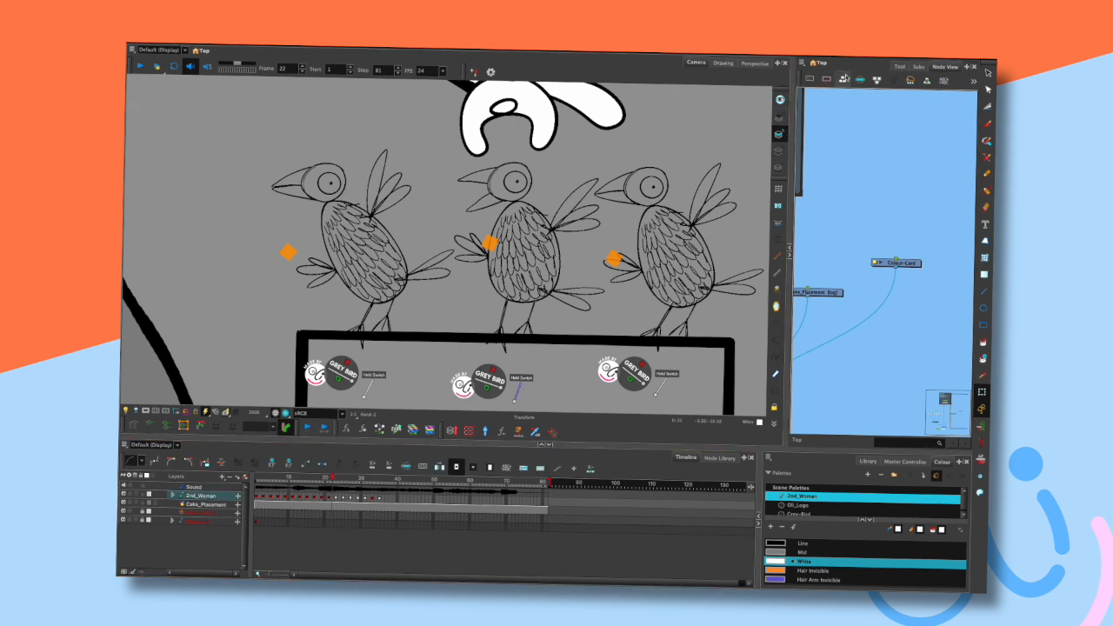
{"action": "left_click", "coordinate": [860, 79]}
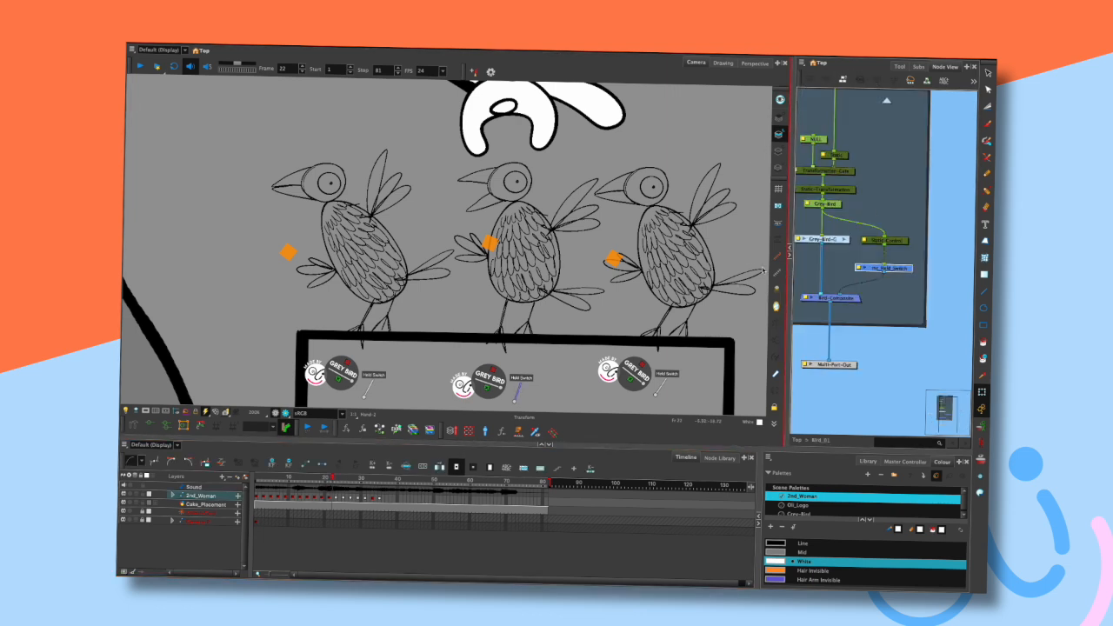
{"action": "left_click_drag", "start_coordinate": [786, 269], "coordinate": [708, 269]}
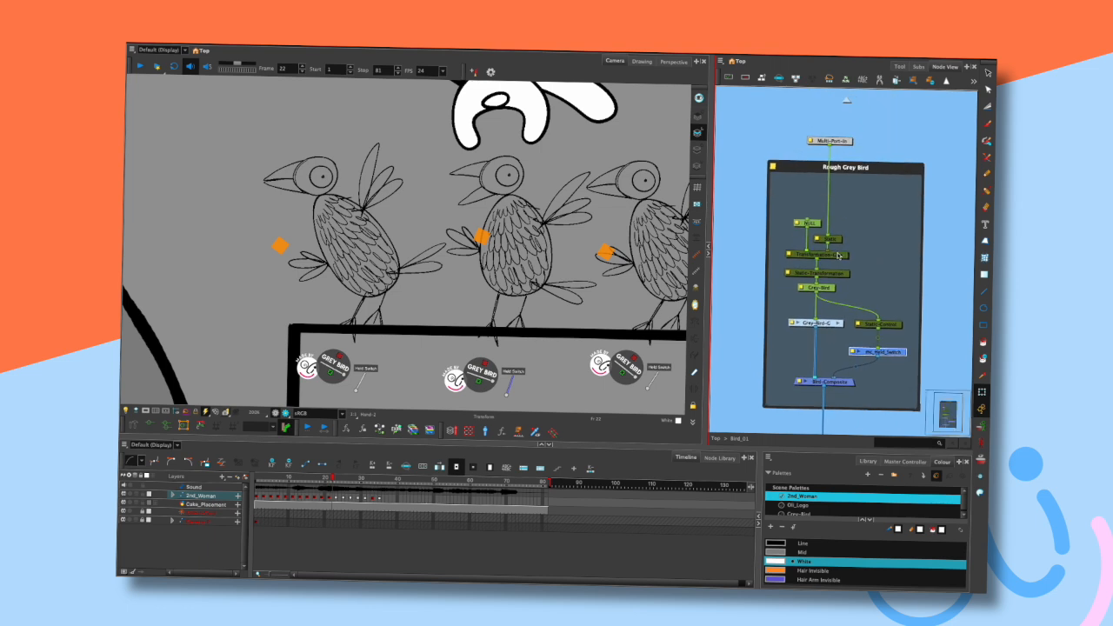
{"action": "left_click", "coordinate": [840, 256]}
{"action": "left_click", "coordinate": [836, 248]}
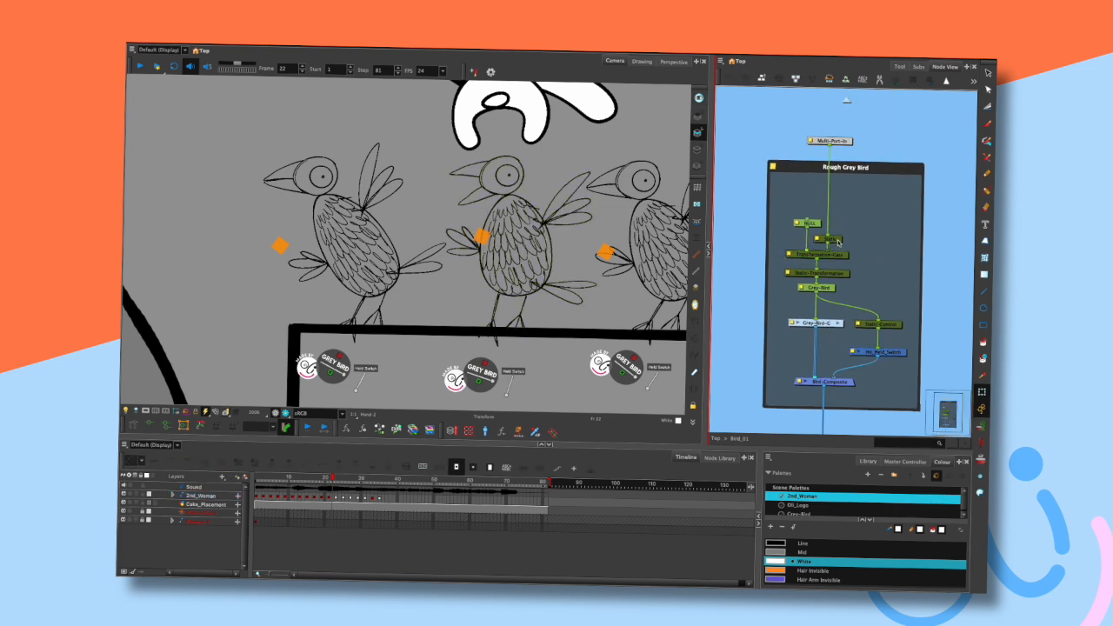
- Move the middle bird by its NULL peg node and undo the move
{"action": "left_click", "coordinate": [809, 223]}
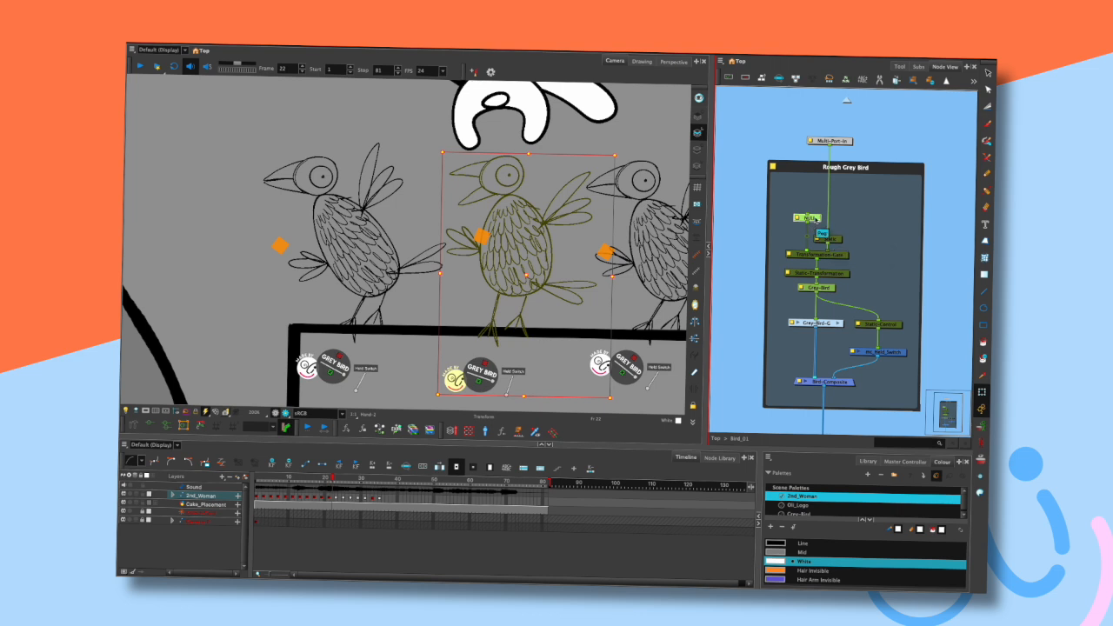
{"action": "mouse_move", "coordinate": [588, 209]}
{"action": "left_mouse_down"}
{"action": "mouse_move", "coordinate": [668, 166]}
{"action": "mouse_move", "coordinate": [573, 203]}
{"action": "left_mouse_up"}
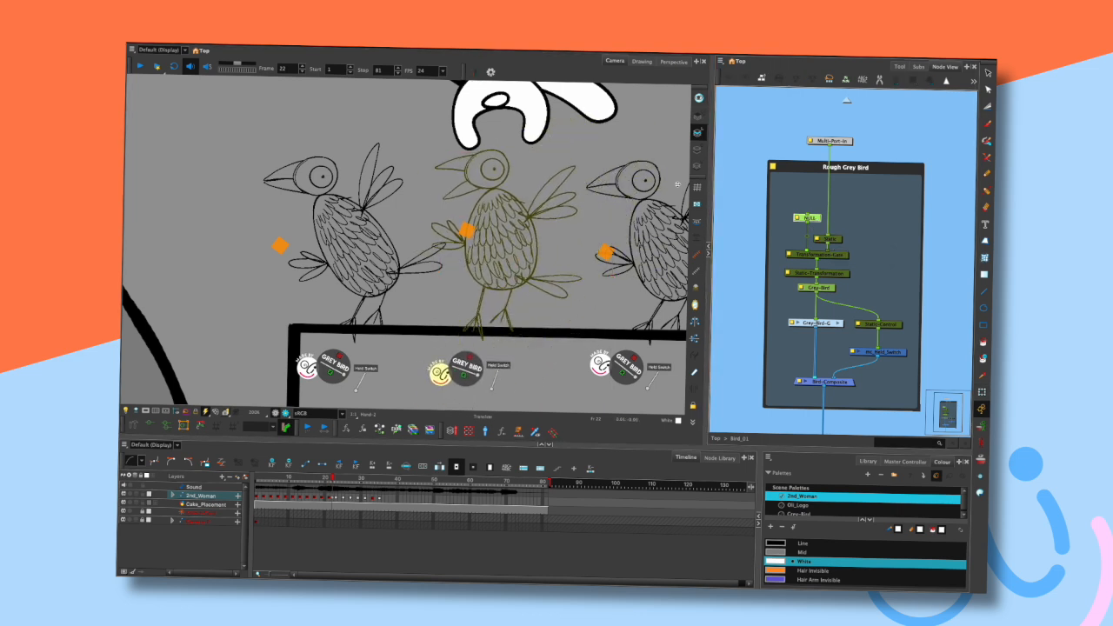
{"action": "key", "text": "ctrl+z"}
- Open the NULL peg node's layer properties and close them again
{"action": "left_click", "coordinate": [935, 180]}
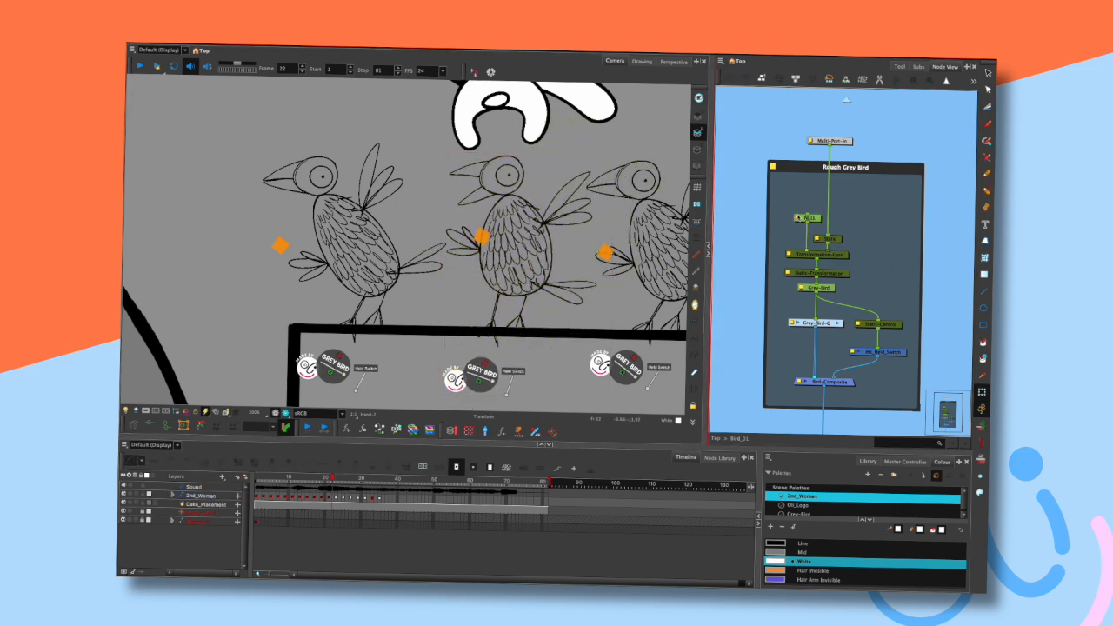
{"action": "double_click", "coordinate": [807, 218]}
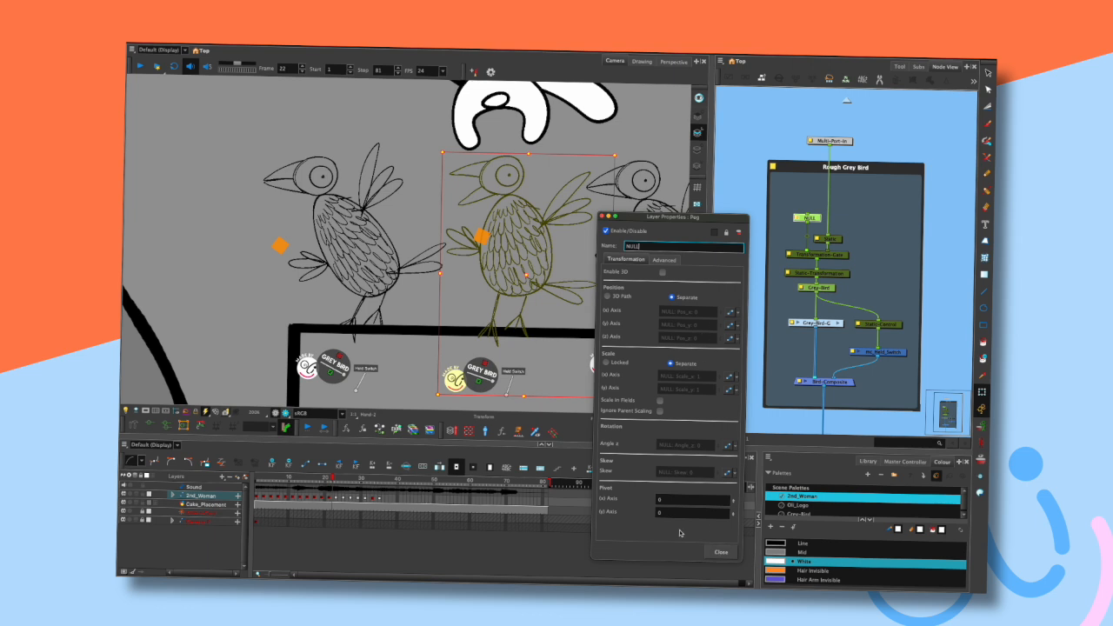
{"action": "left_click", "coordinate": [720, 551]}
- Select the bird's Scale node, then return to the parent node level
{"action": "left_click", "coordinate": [930, 224]}
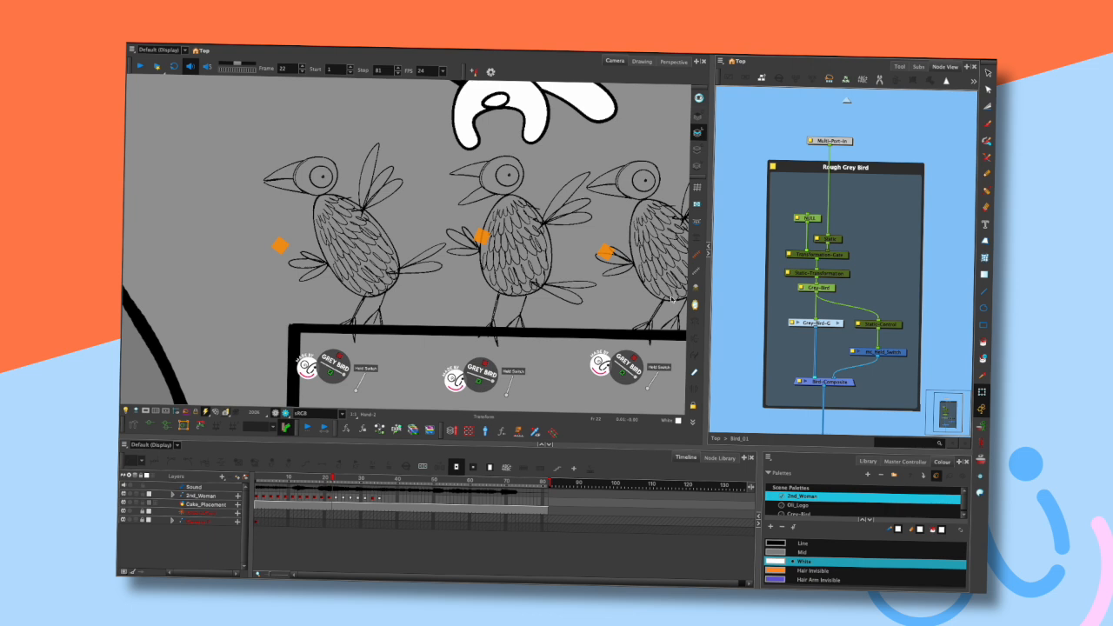
{"action": "left_click", "coordinate": [839, 238]}
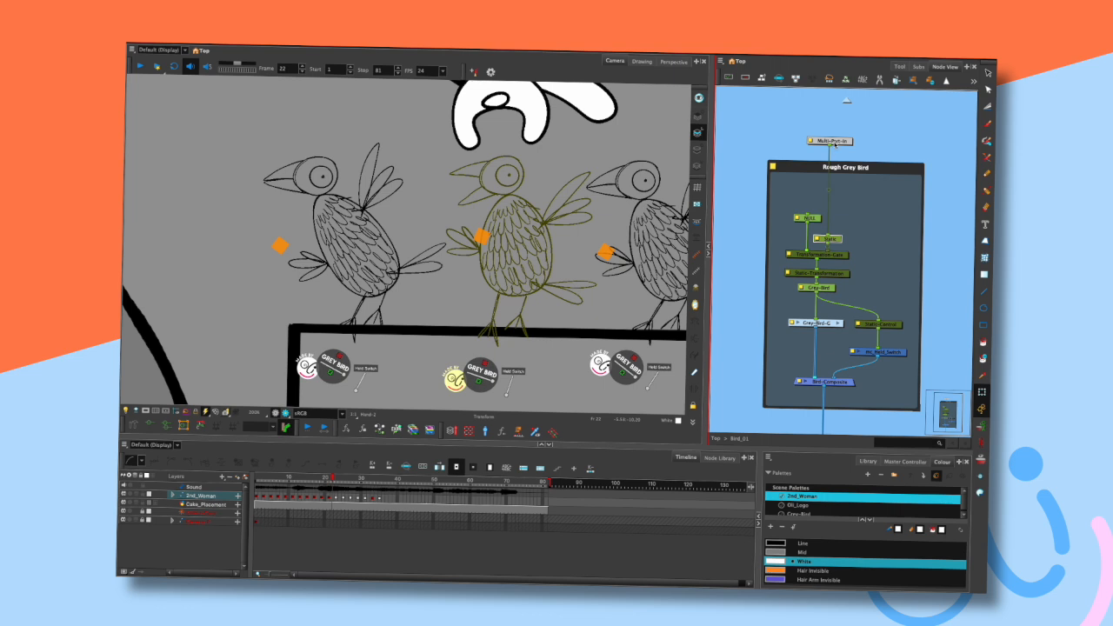
{"action": "left_click", "coordinate": [846, 100]}
{"action": "left_click_drag", "start_coordinate": [924, 191], "coordinate": [857, 222]}
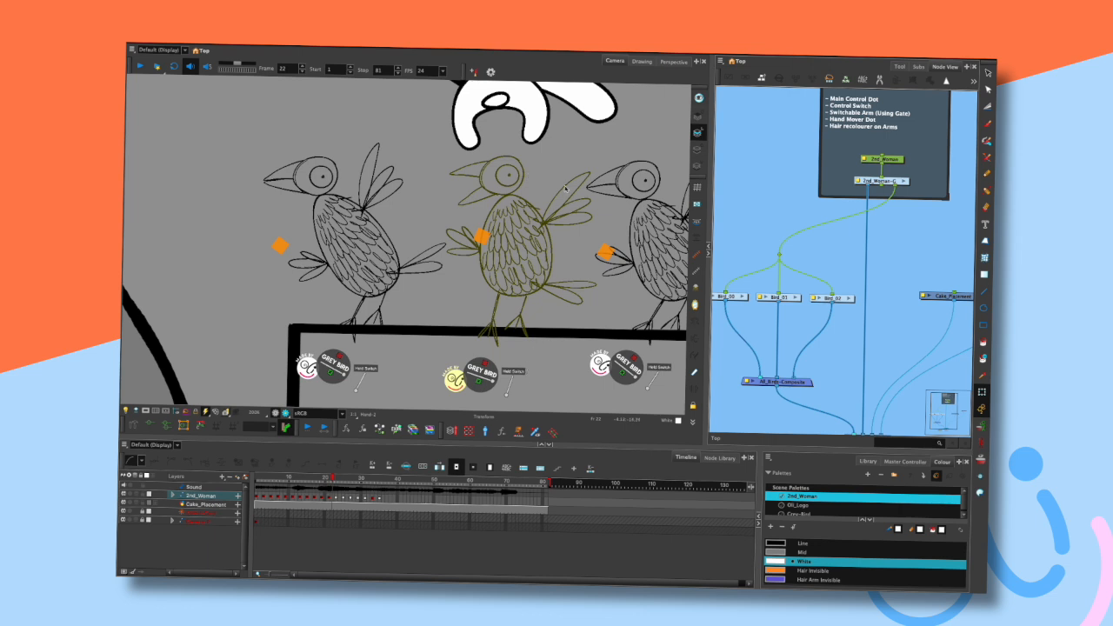
- Zoom in on the left bird and toggle its held switch
{"action": "scroll", "coordinate": [565, 188], "scroll_direction": "down", "scroll_amount": 3}
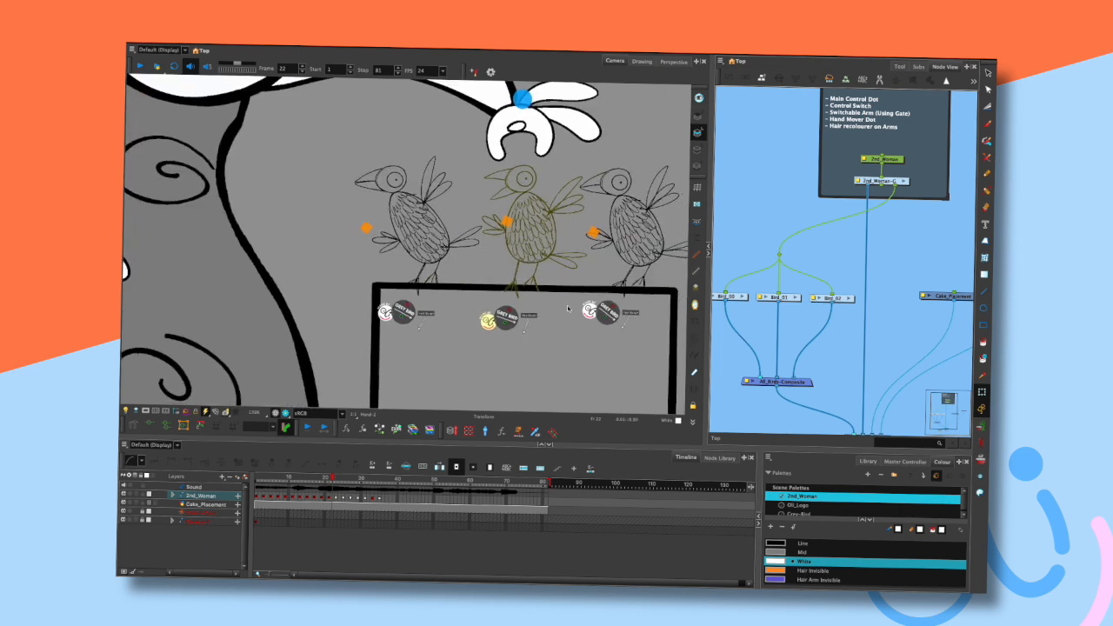
{"action": "scroll", "coordinate": [568, 308], "scroll_direction": "up", "scroll_amount": 3}
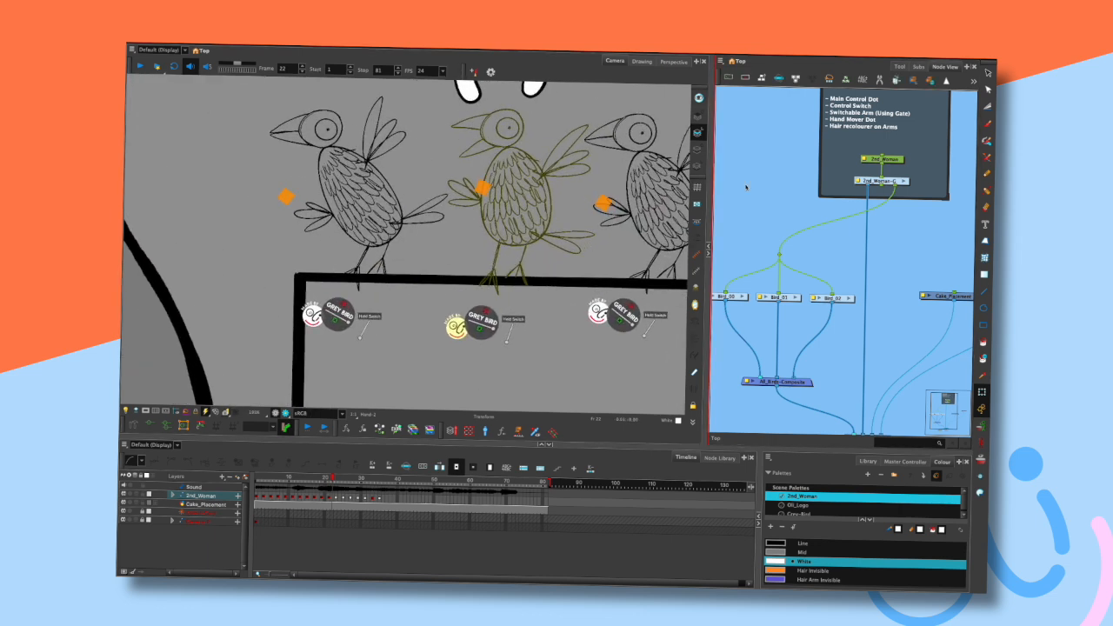
{"action": "scroll", "coordinate": [579, 234], "scroll_direction": "down", "scroll_amount": 6}
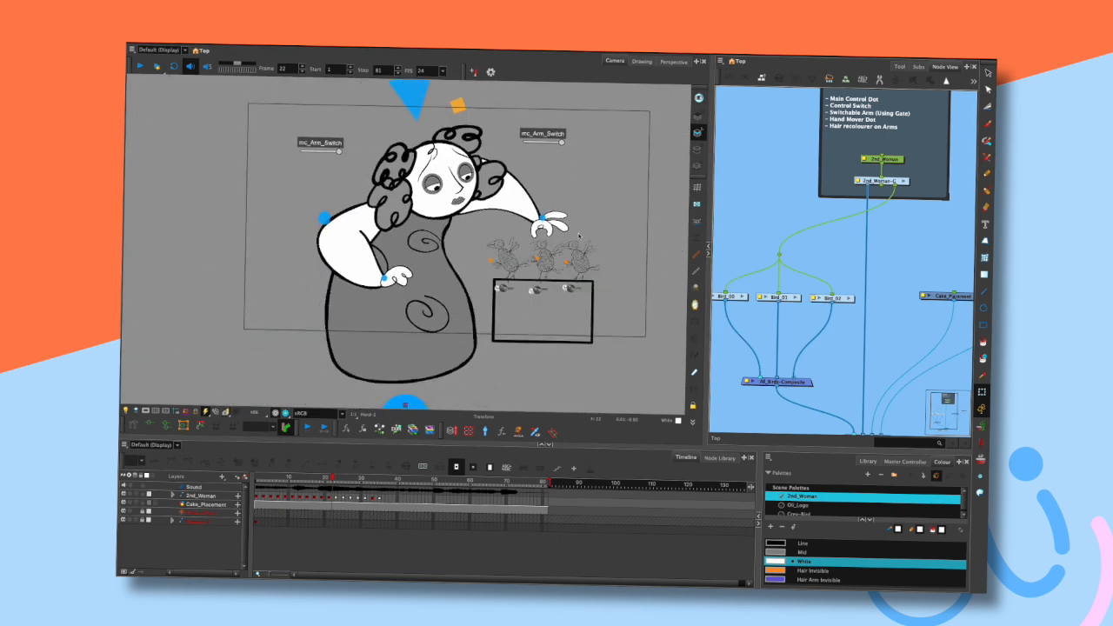
{"action": "left_click", "coordinate": [147, 411]}
{"action": "left_click_drag", "start_coordinate": [601, 220], "coordinate": [606, 255]}
{"action": "scroll", "coordinate": [597, 243], "scroll_direction": "up", "scroll_amount": 2}
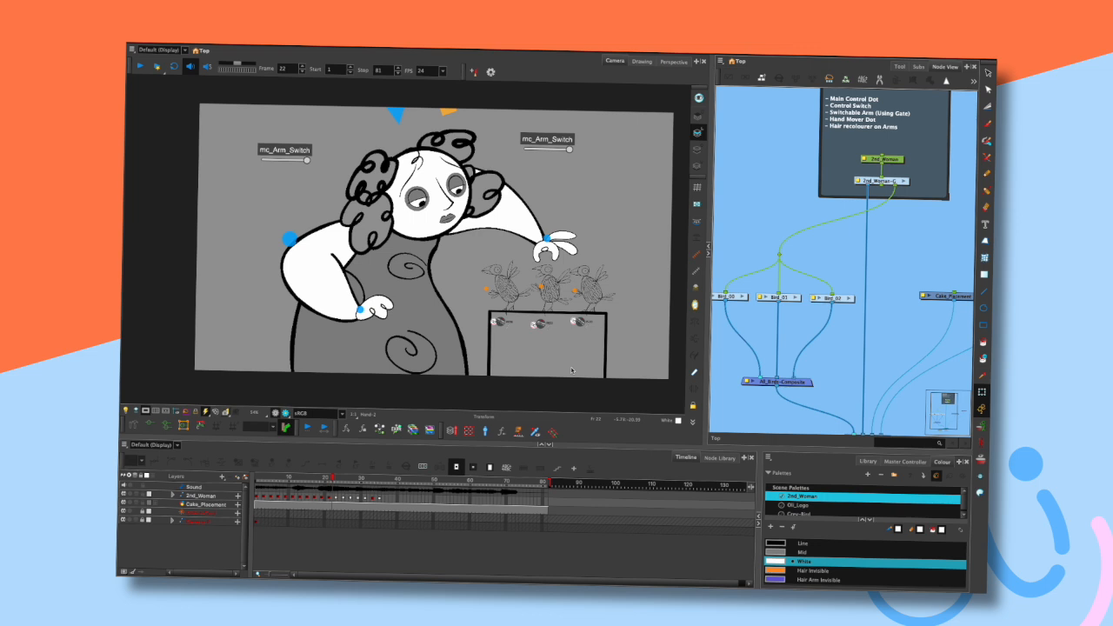
{"action": "scroll", "coordinate": [560, 287], "scroll_direction": "up", "scroll_amount": 5}
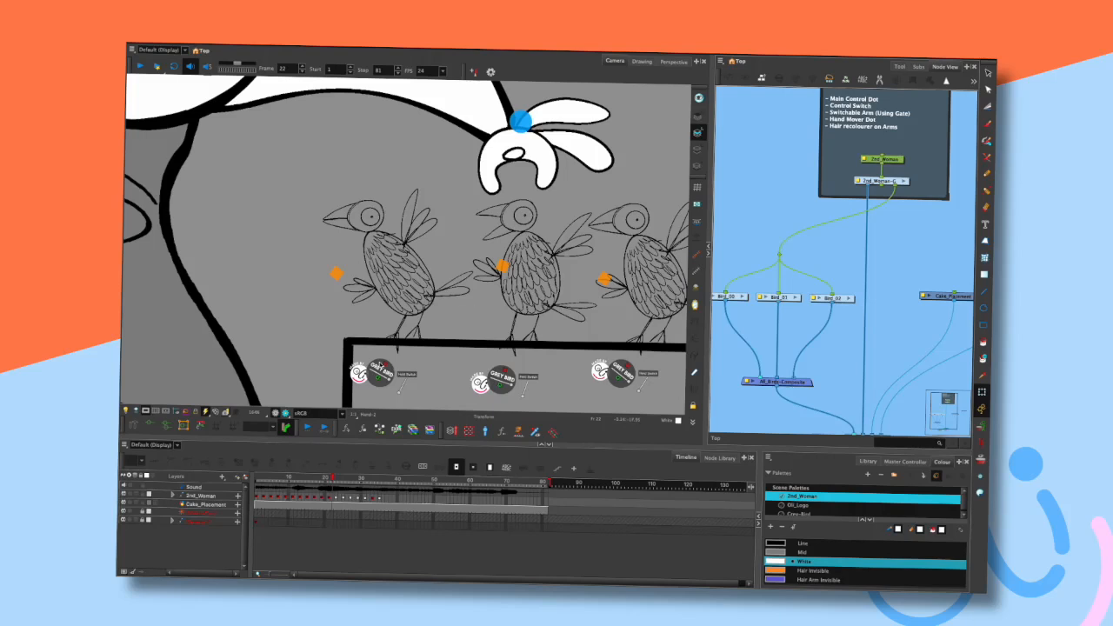
{"action": "left_click", "coordinate": [385, 366]}
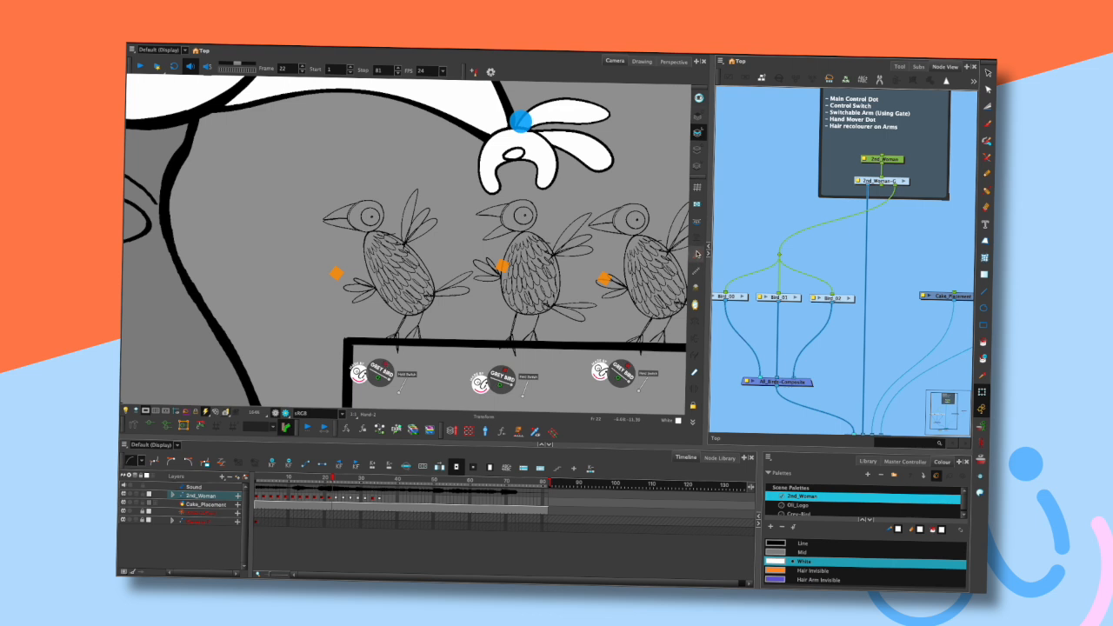
{"action": "left_click", "coordinate": [385, 365]}
{"action": "left_click", "coordinate": [399, 368]}
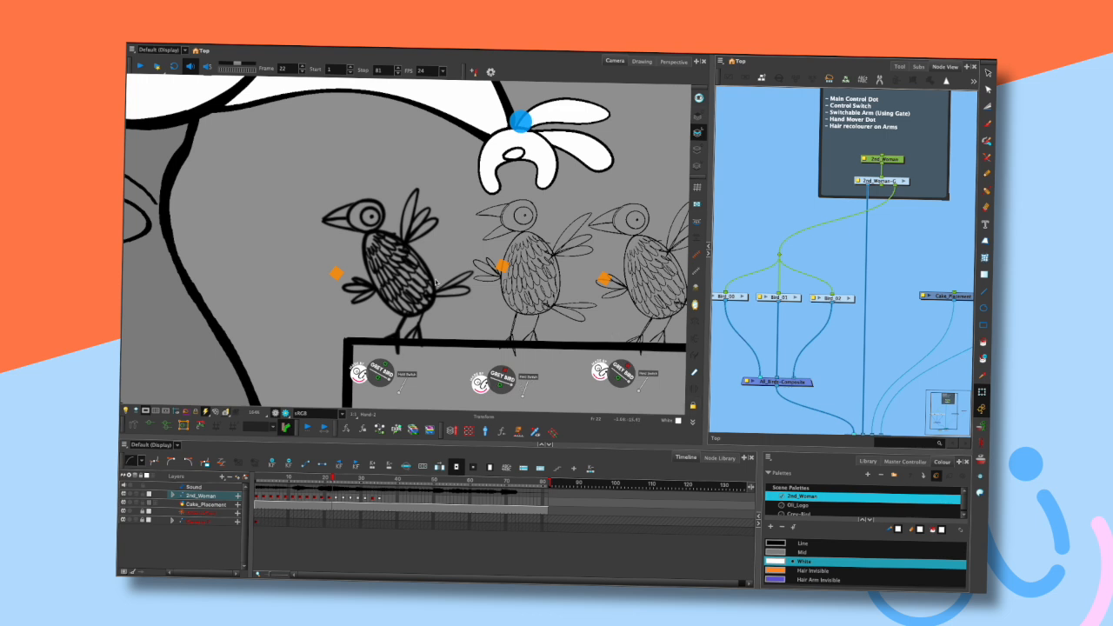
- Toggle the left bird's held switch slider again while zoomed in on it
{"action": "scroll", "coordinate": [450, 265], "scroll_direction": "down", "scroll_amount": 5}
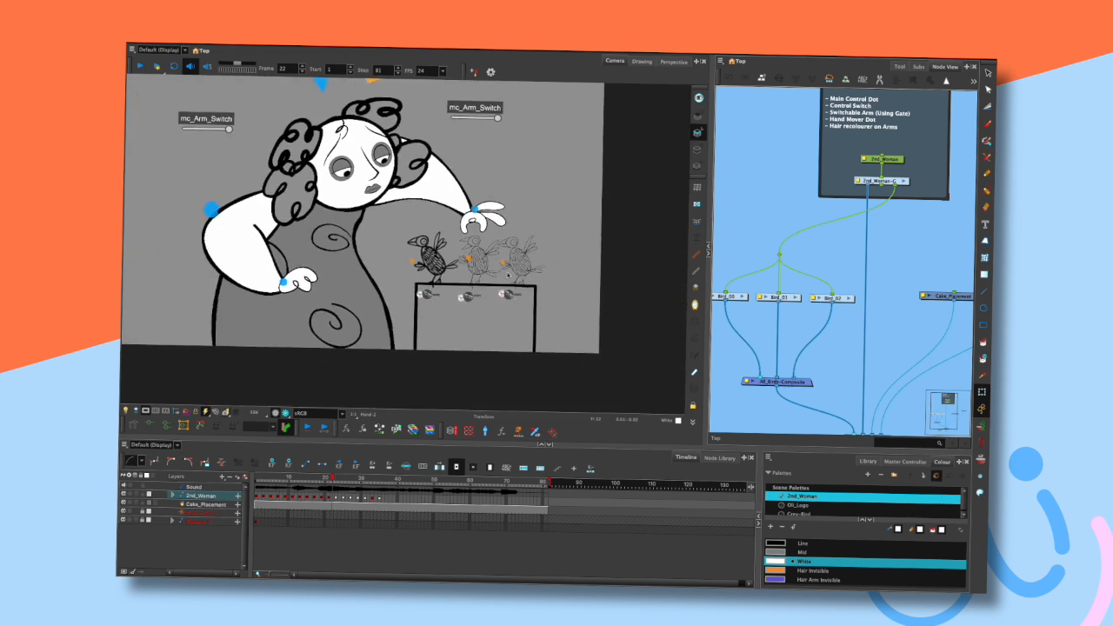
{"action": "scroll", "coordinate": [450, 262], "scroll_direction": "up", "scroll_amount": 5}
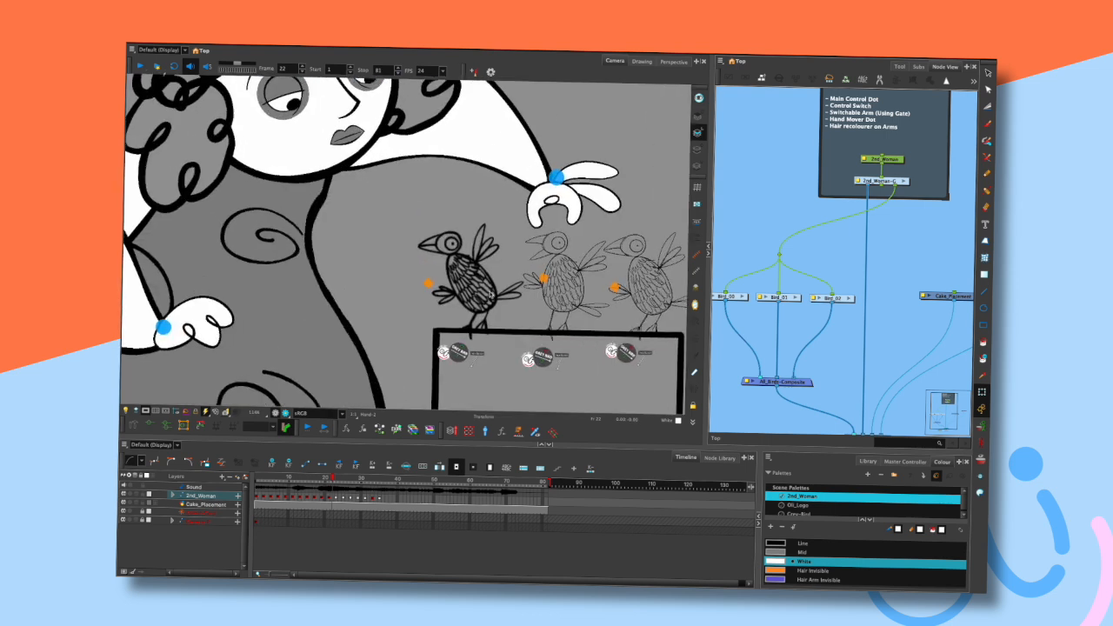
{"action": "scroll", "coordinate": [508, 234], "scroll_direction": "up", "scroll_amount": 3}
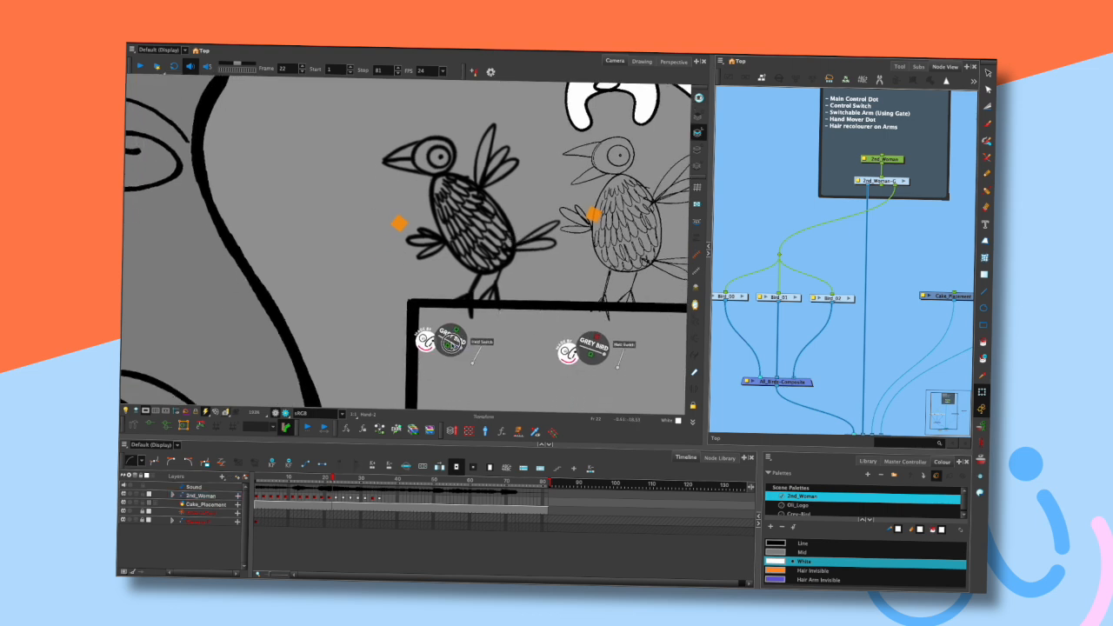
{"action": "left_click", "coordinate": [440, 341]}
{"action": "left_click", "coordinate": [472, 371]}
{"action": "scroll", "coordinate": [474, 372], "scroll_direction": "up", "scroll_amount": 3}
{"action": "scroll", "coordinate": [487, 374], "scroll_direction": "up", "scroll_amount": 3}
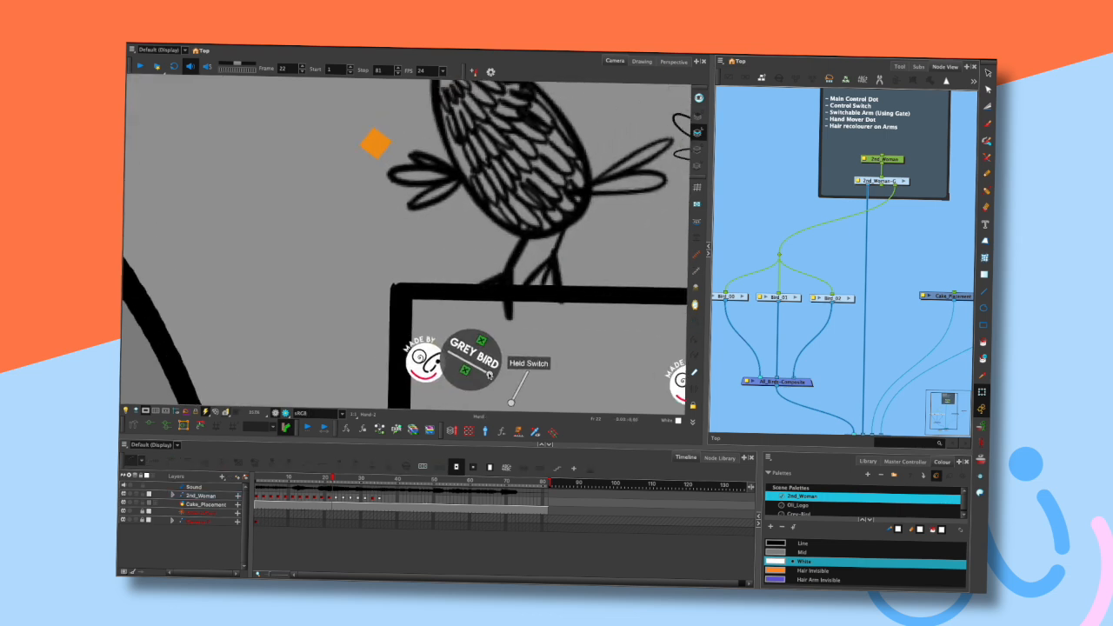
{"action": "mouse_move", "coordinate": [488, 374]}
{"action": "left_mouse_down"}
{"action": "mouse_move", "coordinate": [462, 356]}
{"action": "mouse_move", "coordinate": [491, 374]}
{"action": "left_mouse_up"}
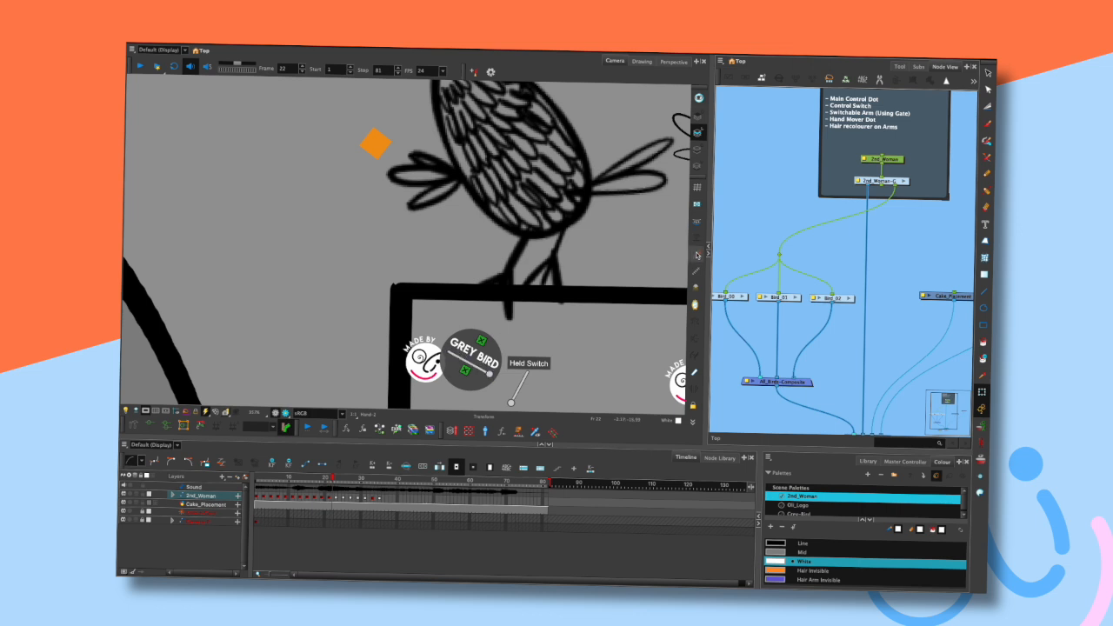
{"action": "mouse_move", "coordinate": [489, 374]}
{"action": "left_mouse_down"}
{"action": "mouse_move", "coordinate": [452, 354]}
{"action": "mouse_move", "coordinate": [490, 374]}
{"action": "left_mouse_up"}
{"action": "scroll", "coordinate": [510, 282], "scroll_direction": "down", "scroll_amount": 5}
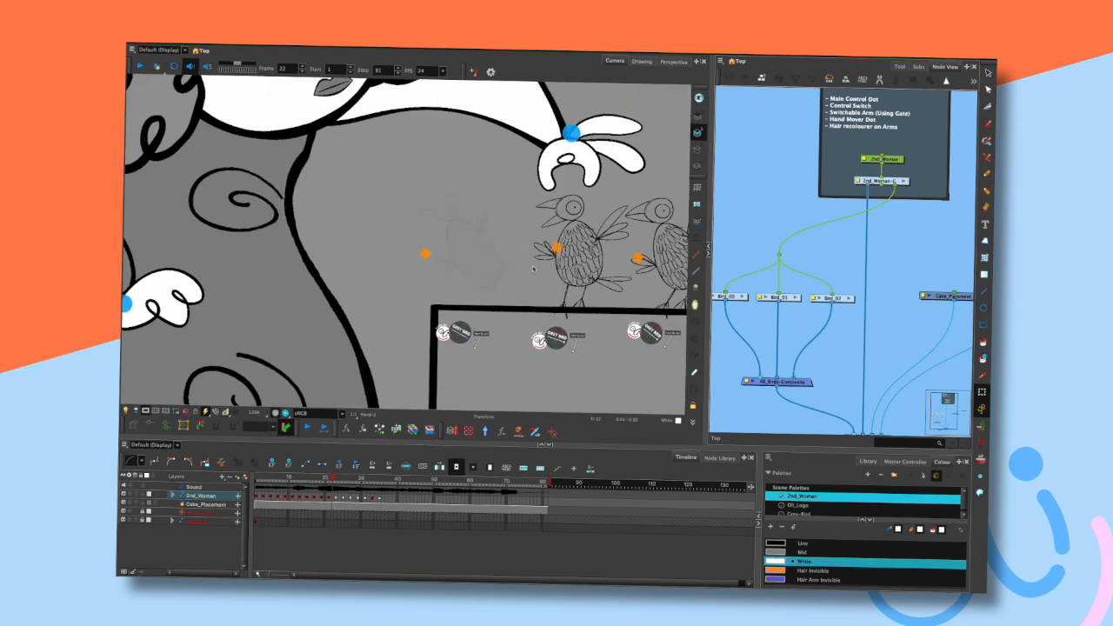
- Toggle the left bird's held switch back
{"action": "left_click", "coordinate": [452, 350]}
{"action": "scroll", "coordinate": [539, 213], "scroll_direction": "down", "scroll_amount": 1}
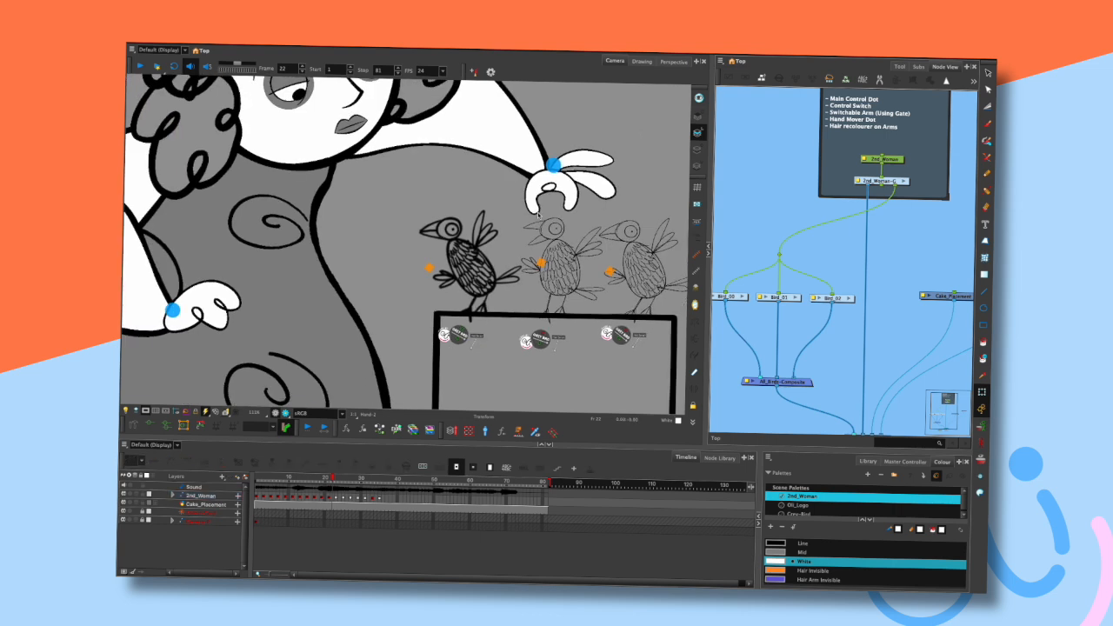
{"action": "scroll", "coordinate": [538, 213], "scroll_direction": "up", "scroll_amount": 2}
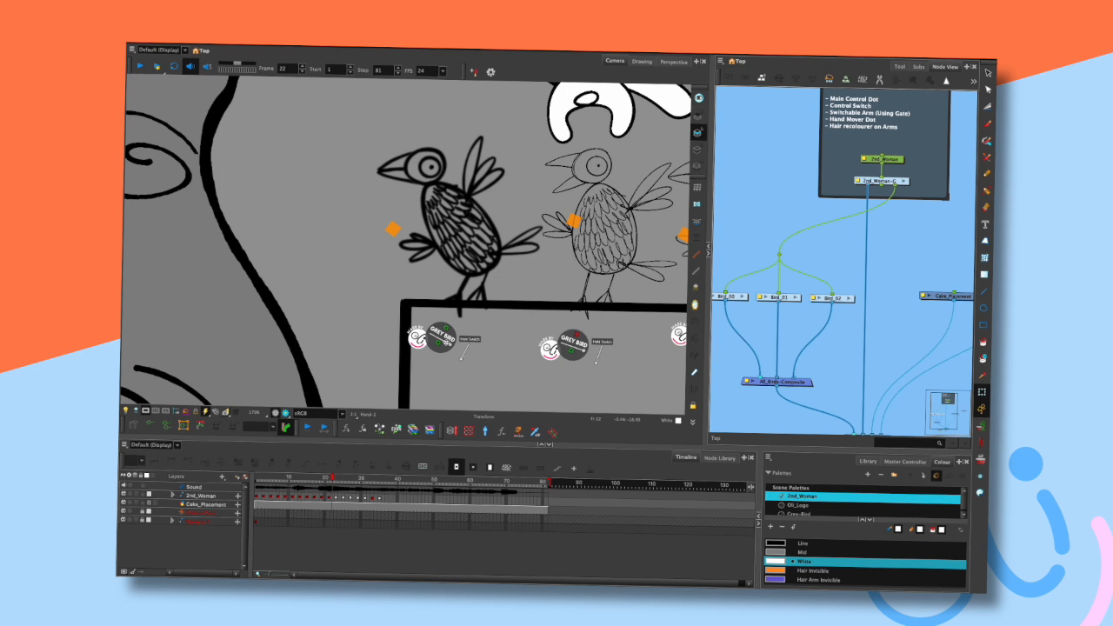
{"action": "left_click", "coordinate": [445, 342]}
- Jump to the left bird's Grey-Bird-C node group and pan through its rig nodes
{"action": "key", "text": "o"}
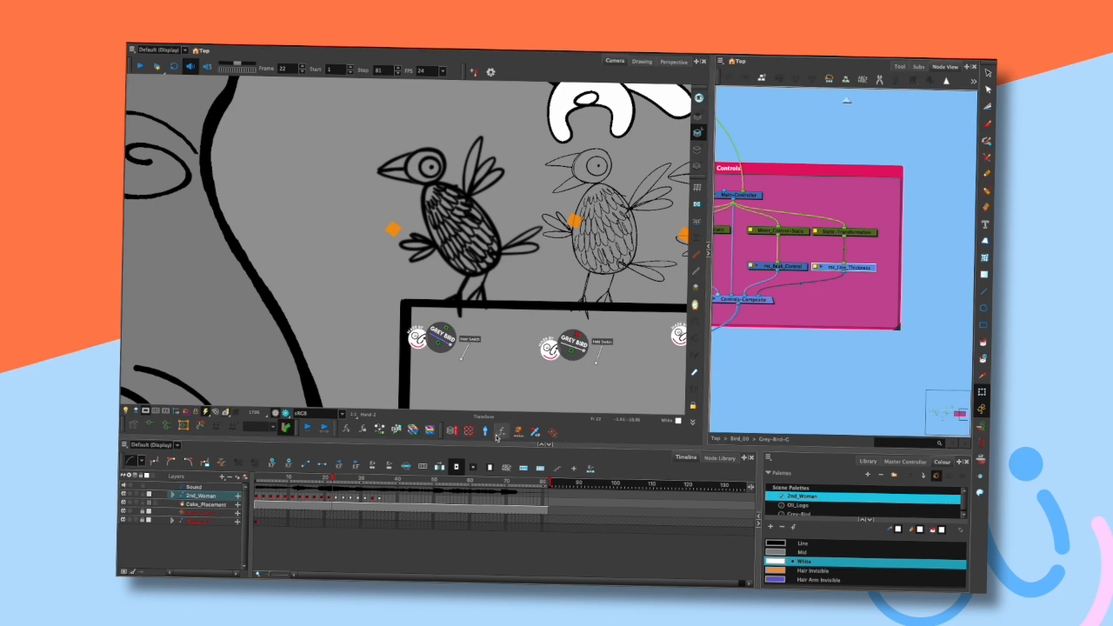
{"action": "left_click", "coordinate": [818, 133]}
{"action": "left_click_drag", "start_coordinate": [792, 141], "coordinate": [873, 138]}
{"action": "left_click_drag", "start_coordinate": [797, 146], "coordinate": [887, 154]}
{"action": "left_click_drag", "start_coordinate": [815, 176], "coordinate": [948, 184]}
{"action": "left_click_drag", "start_coordinate": [812, 227], "coordinate": [910, 230]}
{"action": "left_click_drag", "start_coordinate": [798, 228], "coordinate": [878, 239]}
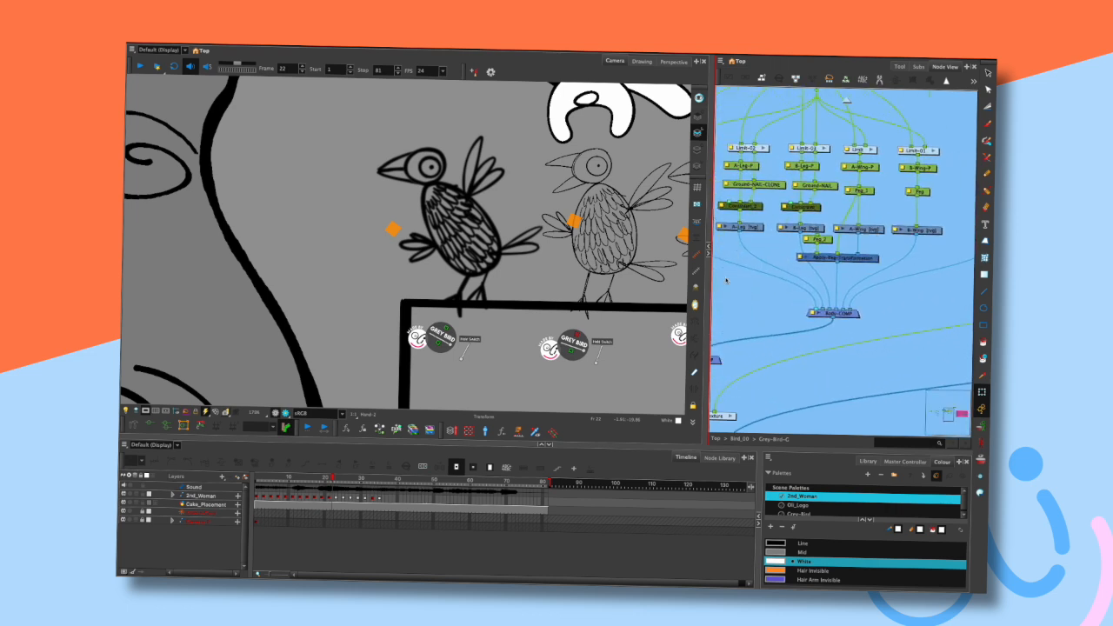
- Widen the node view, pan through the Grey-Bird-C rig nodes and inspect the Tail node's Line Thickness properties
{"action": "left_click_drag", "start_coordinate": [708, 300], "coordinate": [406, 295]}
{"action": "left_click_drag", "start_coordinate": [344, 271], "coordinate": [315, 450]}
{"action": "left_click_drag", "start_coordinate": [547, 280], "coordinate": [691, 301]}
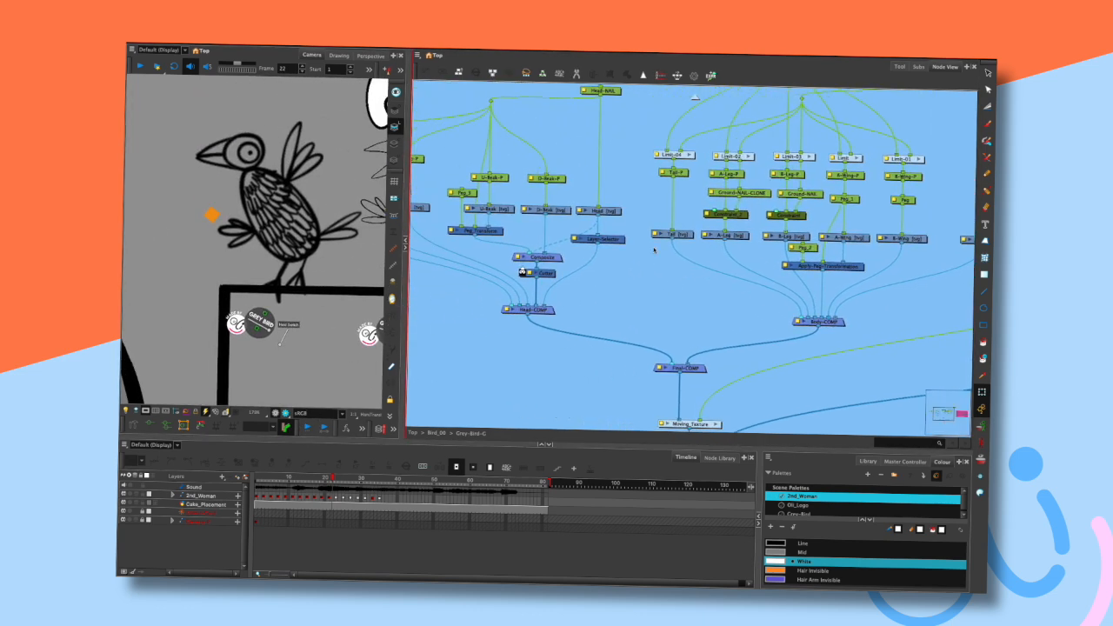
{"action": "left_click_drag", "start_coordinate": [514, 235], "coordinate": [596, 245]}
{"action": "left_click_drag", "start_coordinate": [495, 243], "coordinate": [559, 239]}
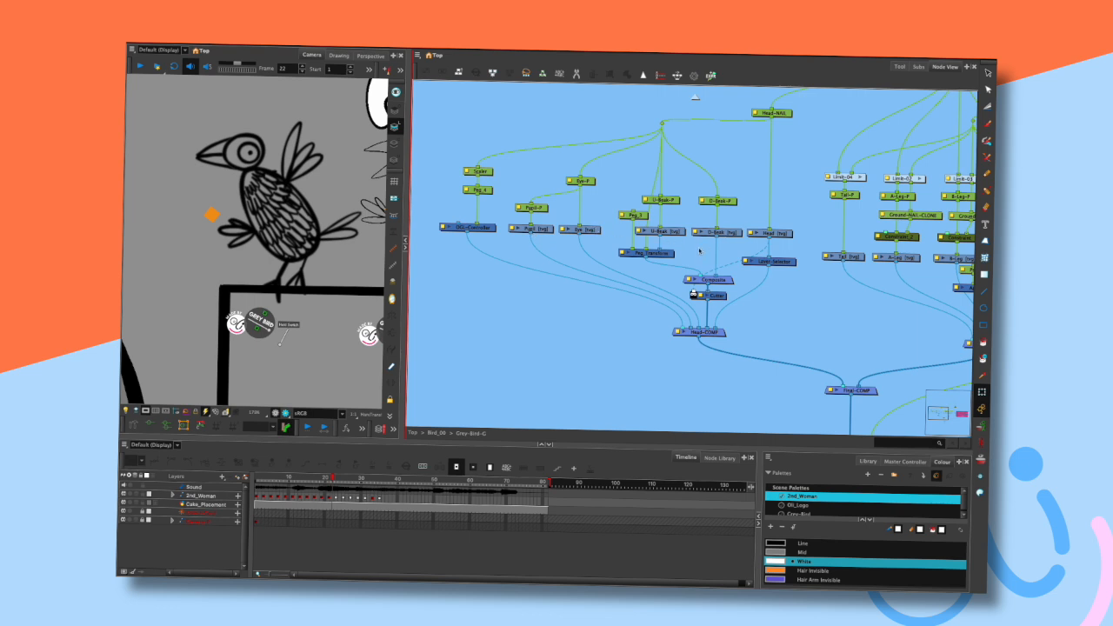
{"action": "left_click_drag", "start_coordinate": [789, 236], "coordinate": [712, 229]}
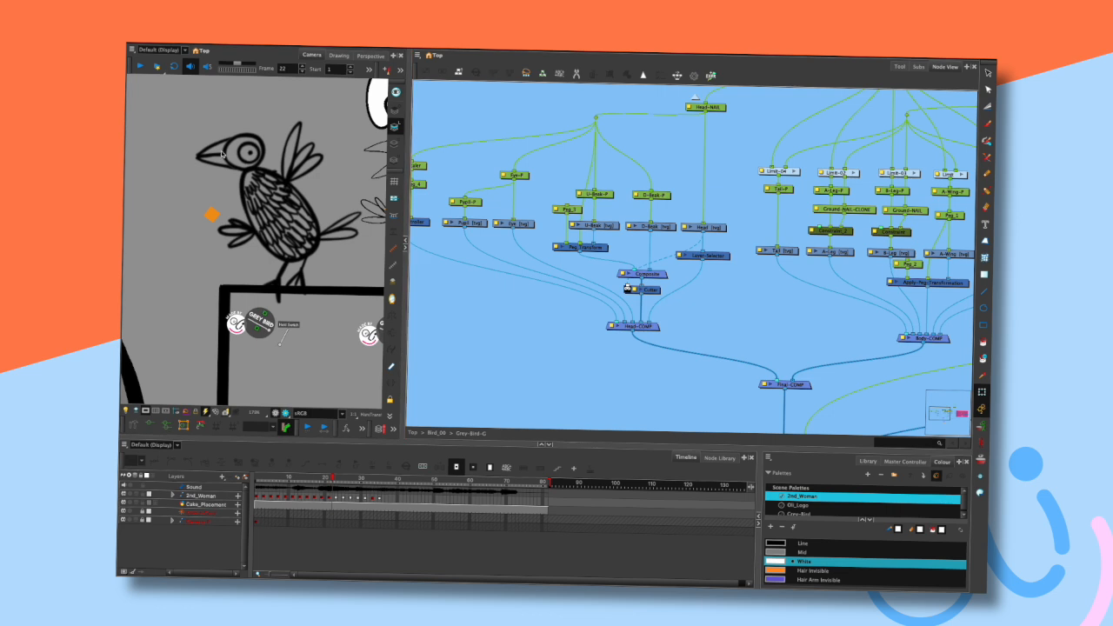
{"action": "left_click_drag", "start_coordinate": [808, 258], "coordinate": [752, 264]}
{"action": "left_click_drag", "start_coordinate": [863, 277], "coordinate": [792, 266]}
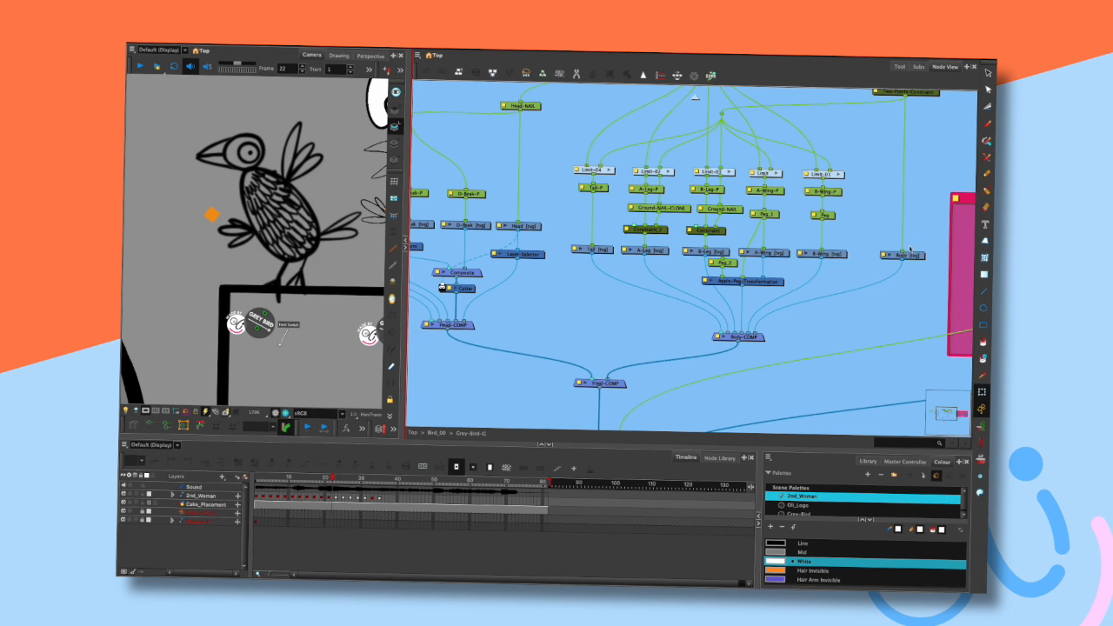
{"action": "mouse_move", "coordinate": [567, 240]}
{"action": "left_mouse_down"}
{"action": "mouse_move", "coordinate": [821, 254]}
{"action": "mouse_move", "coordinate": [655, 260]}
{"action": "mouse_move", "coordinate": [566, 241]}
{"action": "mouse_move", "coordinate": [657, 263]}
{"action": "left_mouse_up"}
{"action": "double_click", "coordinate": [574, 249]}
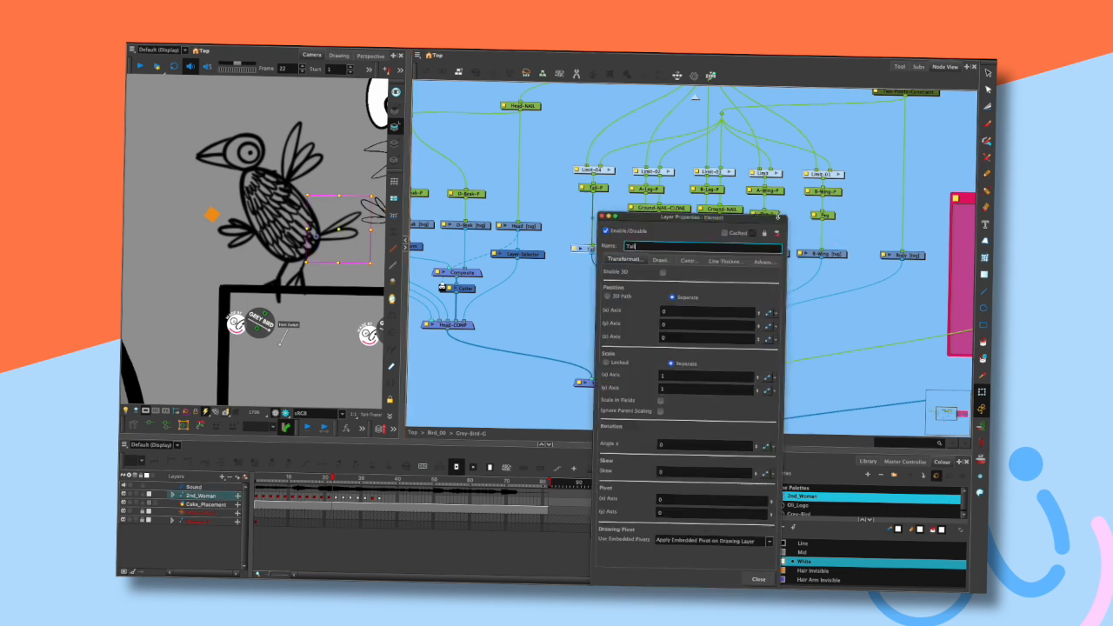
{"action": "left_click", "coordinate": [729, 262]}
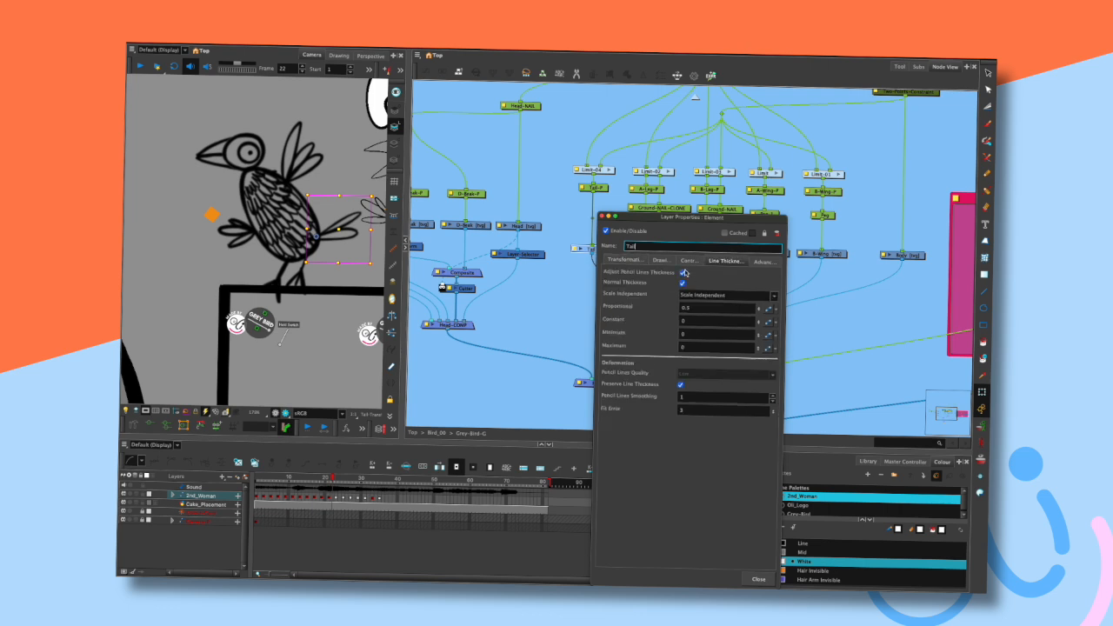
{"action": "left_click", "coordinate": [602, 215]}
- Add an Element node through node search, view its Line Thickness properties, and delete it
{"action": "key", "text": "Tab"}
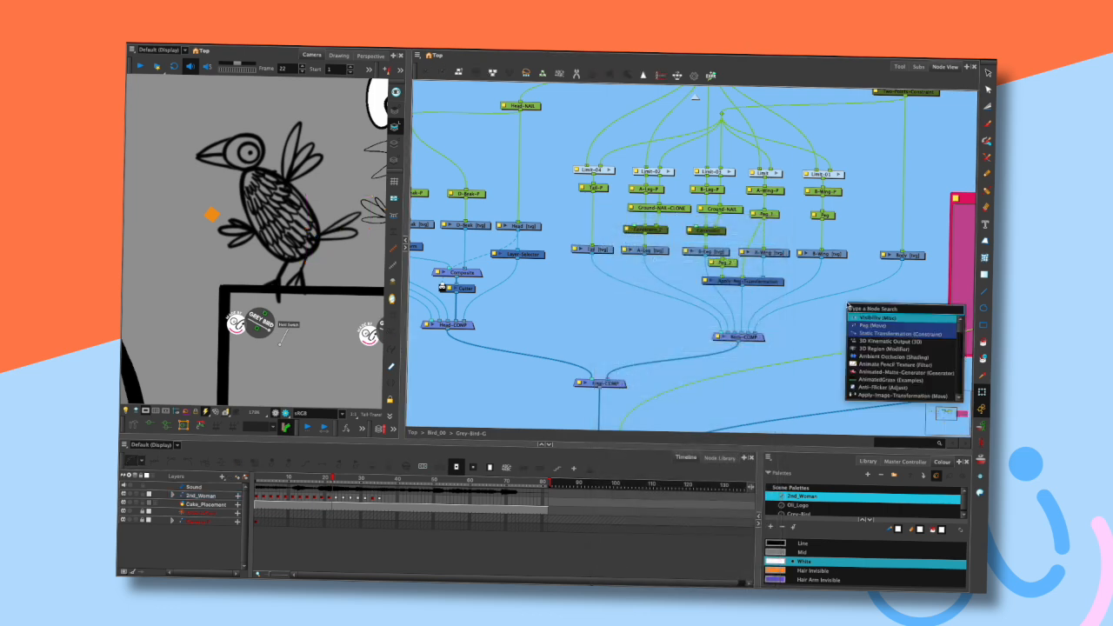
{"action": "type", "text": "elem"}
{"action": "left_click", "coordinate": [872, 319]}
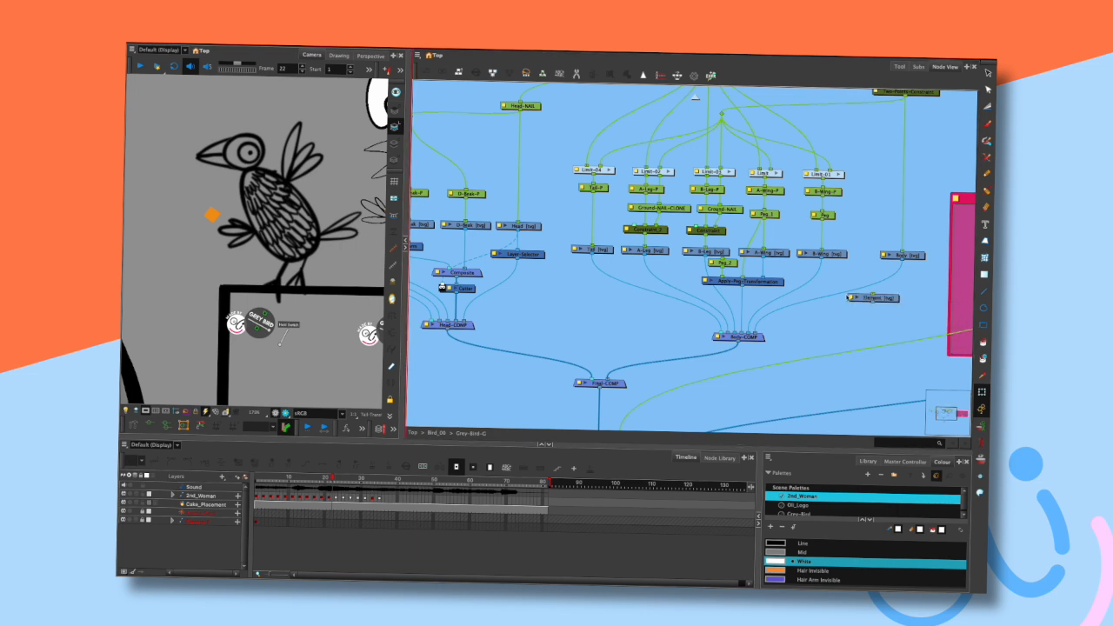
{"action": "left_click", "coordinate": [682, 273]}
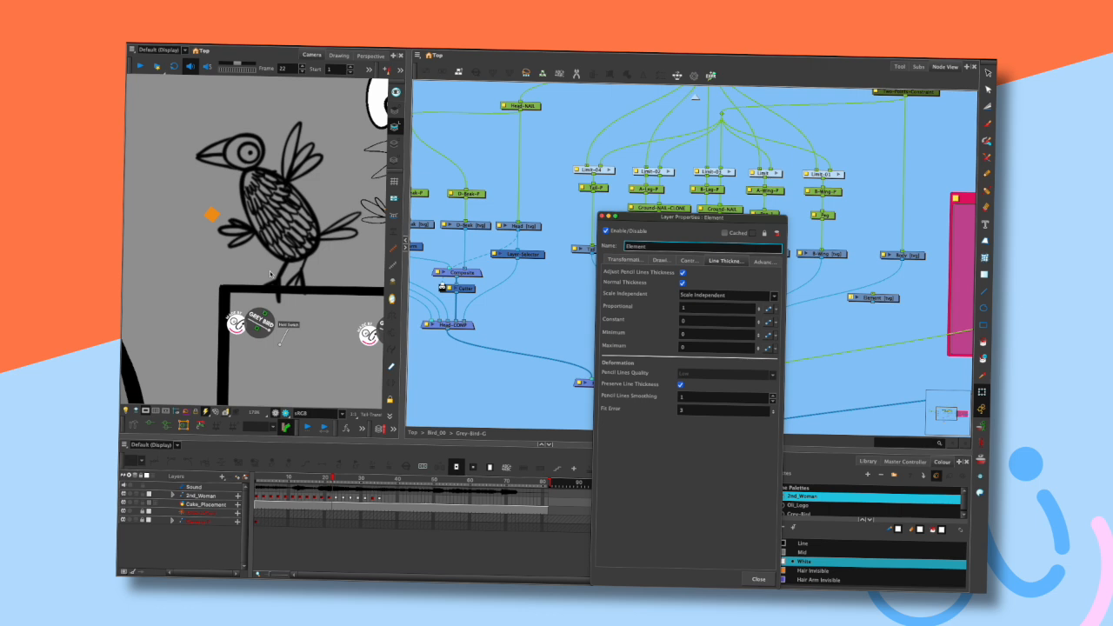
{"action": "left_click", "coordinate": [604, 216]}
{"action": "left_click", "coordinate": [860, 298]}
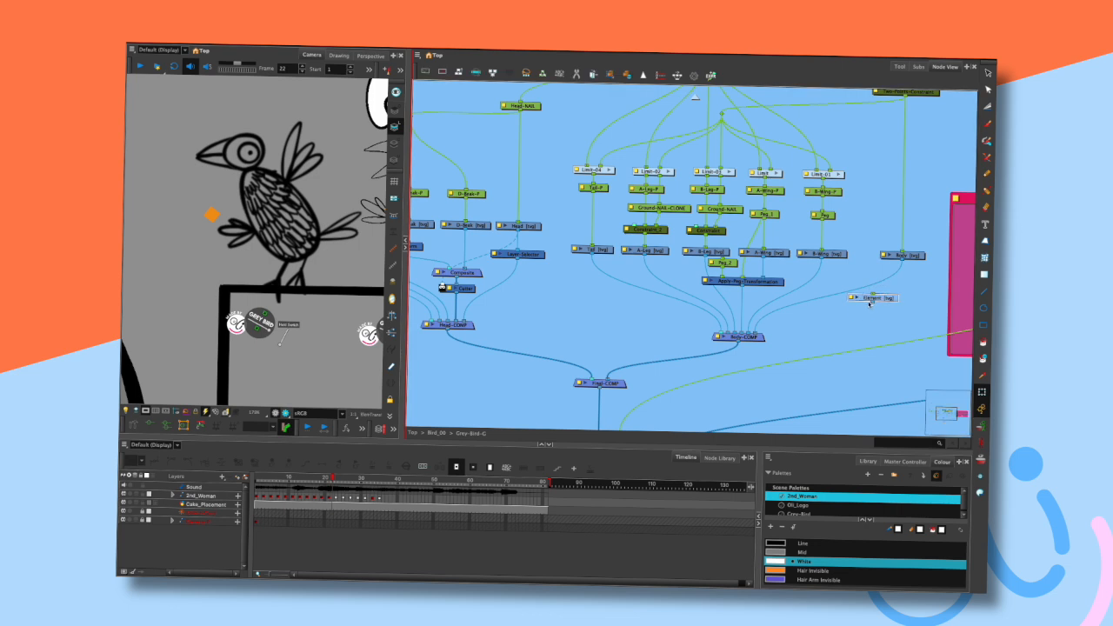
{"action": "key", "text": "Delete"}
- Select the bird's nodes and set a Master Controller wizard to a SliderWidget driving MULT_LINE_ART_THICKNESS
{"action": "left_click", "coordinate": [611, 332]}
{"action": "left_click_drag", "start_coordinate": [929, 240], "coordinate": [905, 256]}
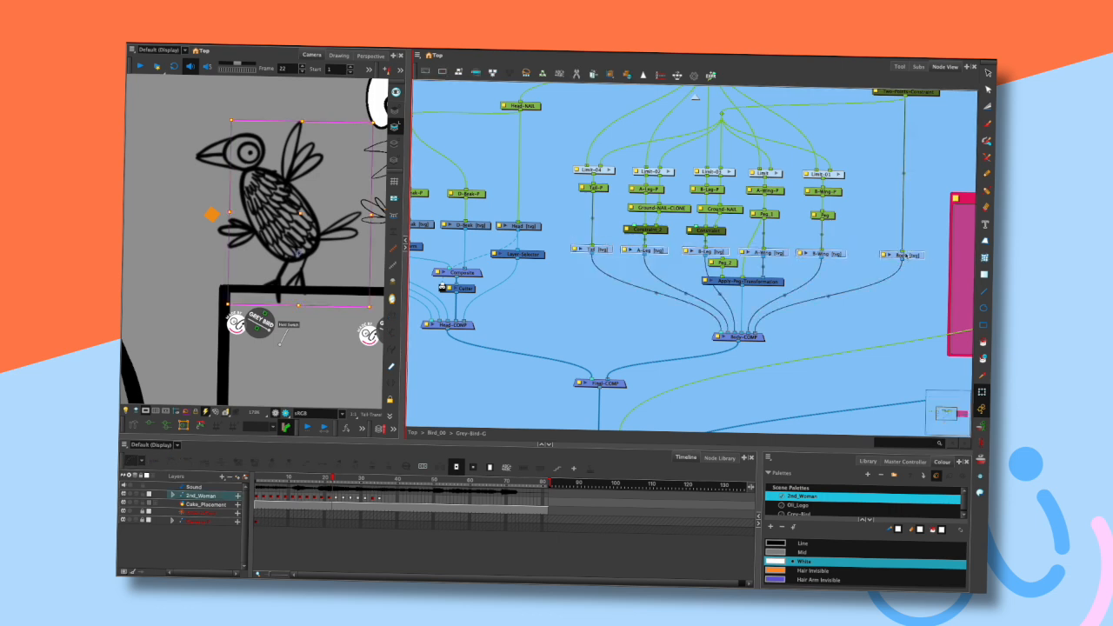
{"action": "left_click_drag", "start_coordinate": [406, 379], "coordinate": [575, 388]}
{"action": "left_click", "coordinate": [502, 433]}
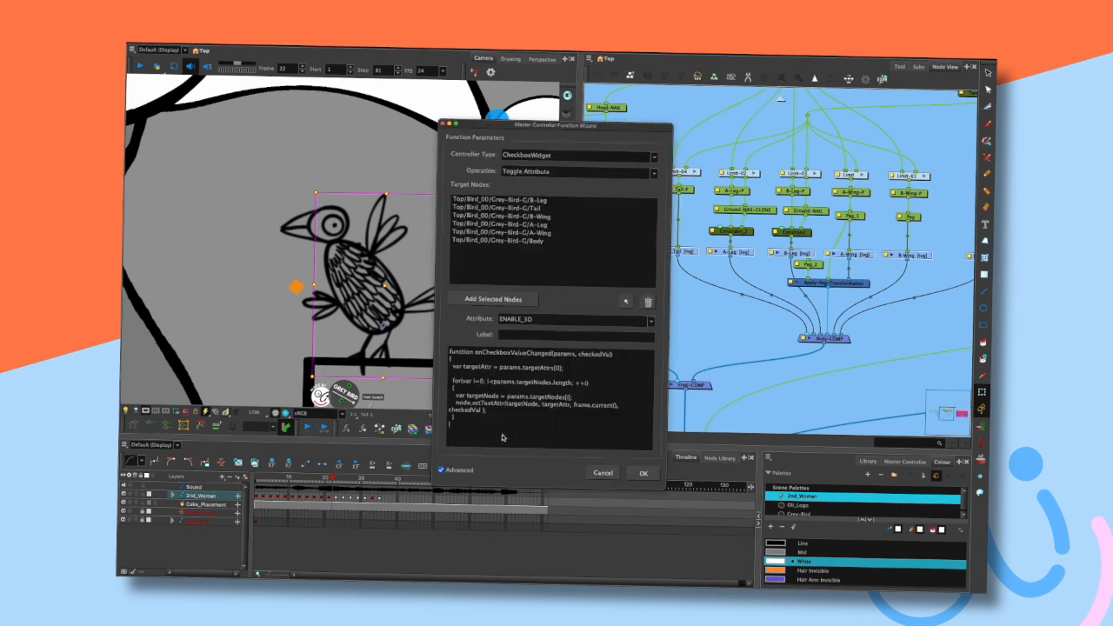
{"action": "left_click", "coordinate": [596, 157]}
{"action": "left_click", "coordinate": [584, 172]}
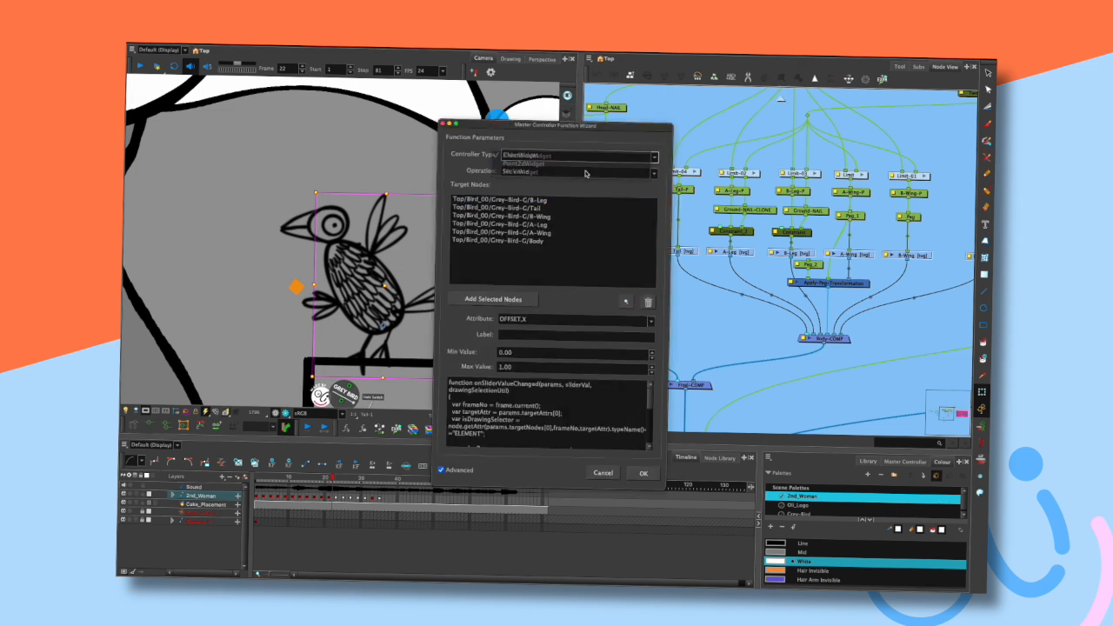
{"action": "left_click", "coordinate": [582, 320]}
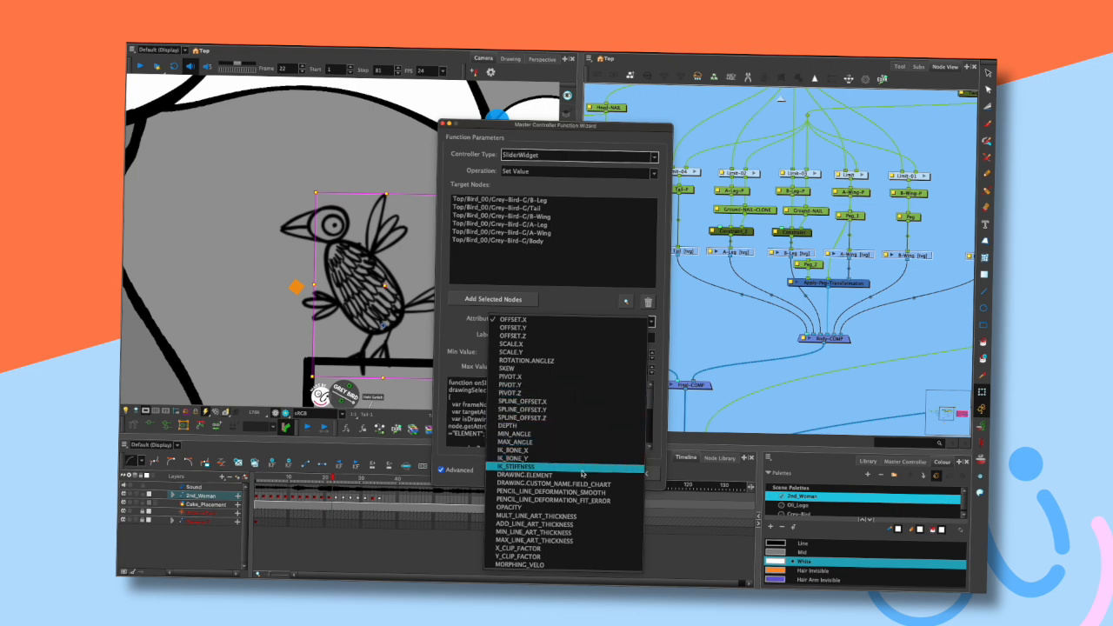
{"action": "left_click", "coordinate": [589, 519]}
- Inspect the B-Leg node's Line Thickness fields, then cancel the Master Controller wizard
{"action": "double_click", "coordinate": [770, 252]}
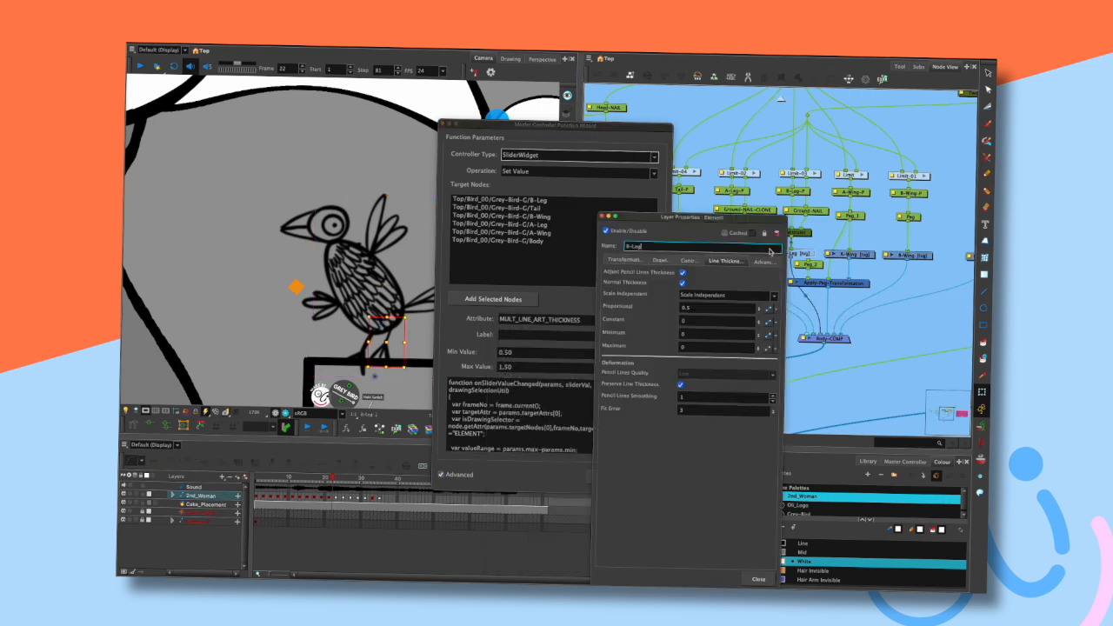
{"action": "left_click", "coordinate": [694, 307]}
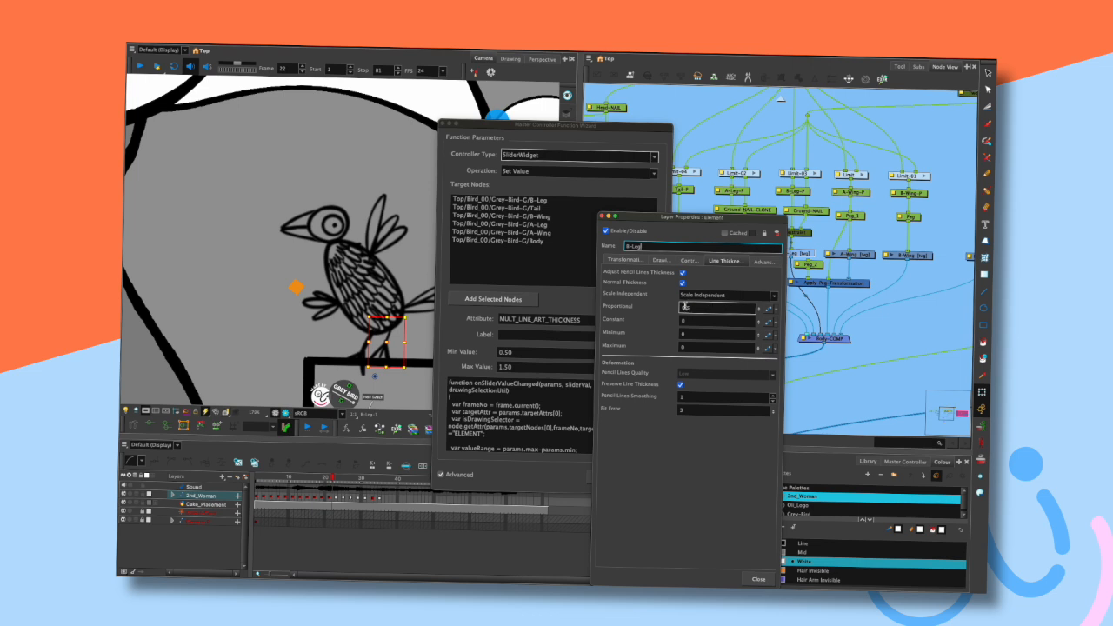
{"action": "left_click", "coordinate": [700, 321]}
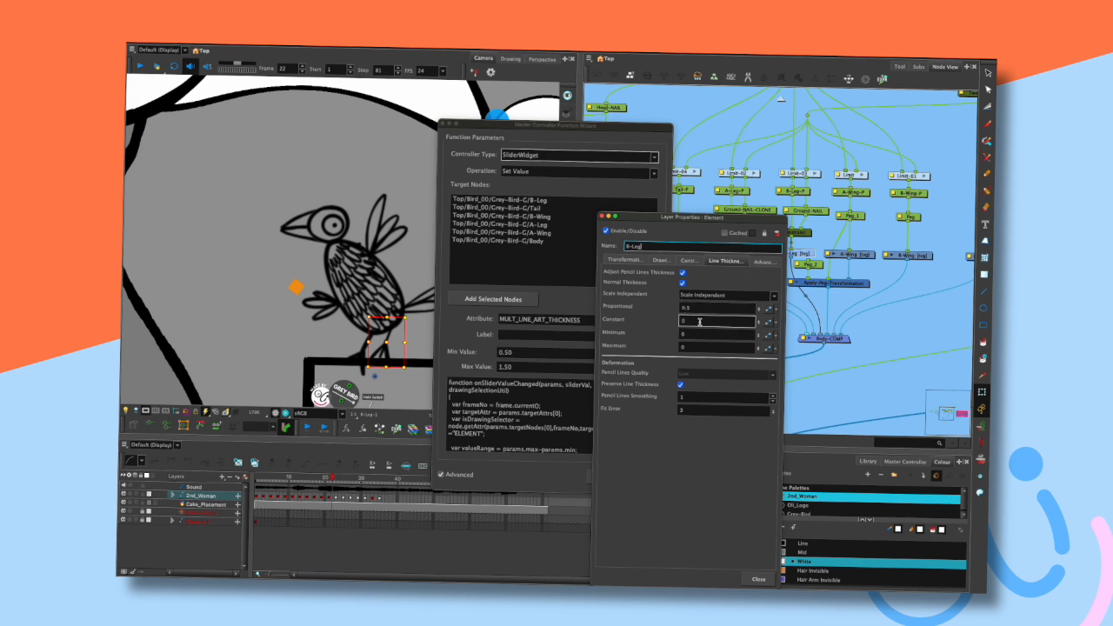
{"action": "left_click", "coordinate": [602, 216]}
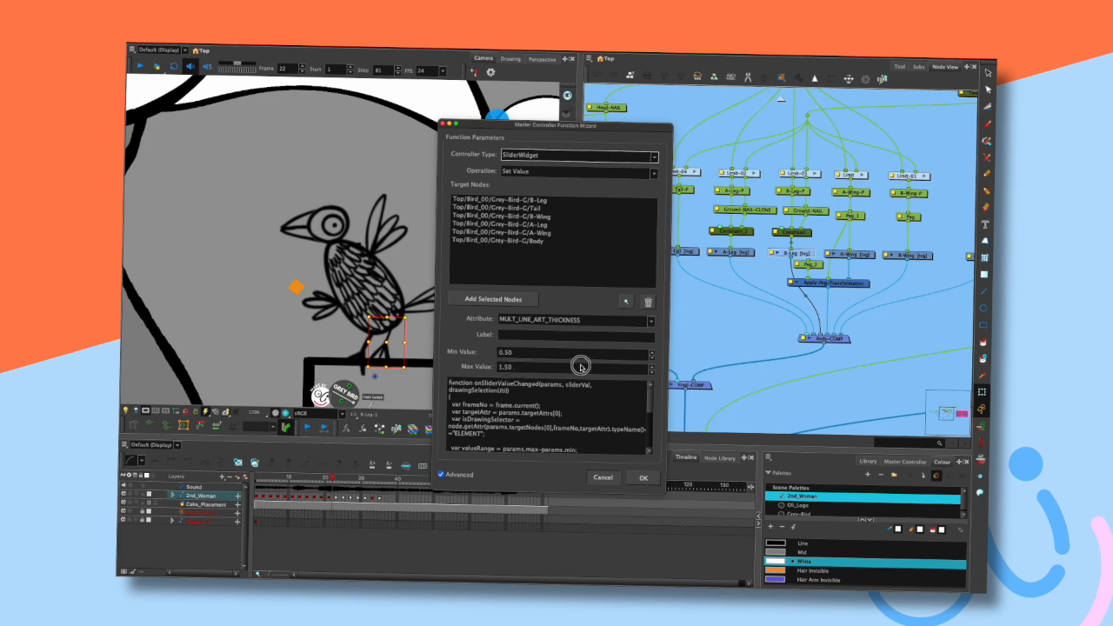
{"action": "left_click", "coordinate": [602, 477]}
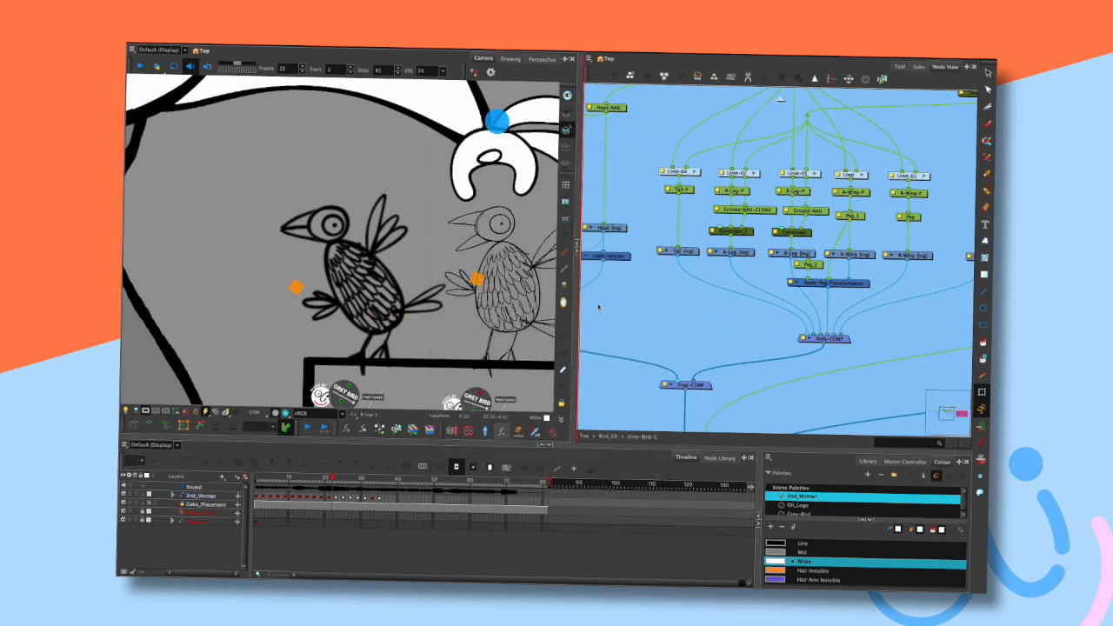
- Zoom and pan around the three birds, toggling the display of their on-screen controls
{"action": "left_click_drag", "start_coordinate": [433, 327], "coordinate": [440, 254]}
{"action": "mouse_move", "coordinate": [361, 329]}
{"action": "left_mouse_down"}
{"action": "mouse_move", "coordinate": [339, 319]}
{"action": "mouse_move", "coordinate": [351, 327]}
{"action": "left_mouse_up"}
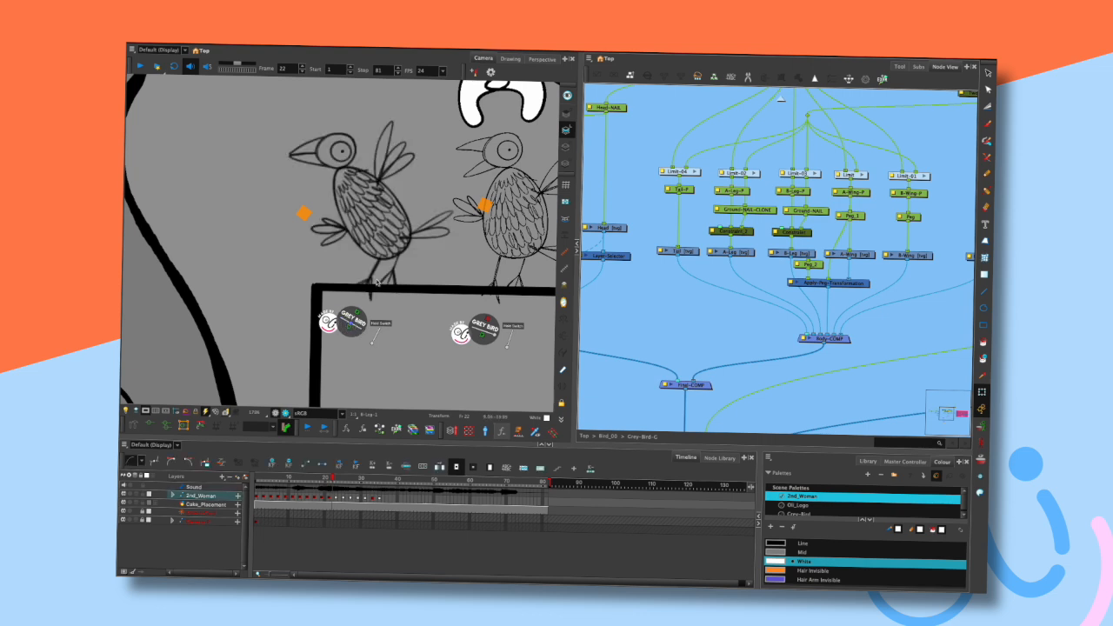
{"action": "scroll", "coordinate": [424, 235], "scroll_direction": "down", "scroll_amount": 4}
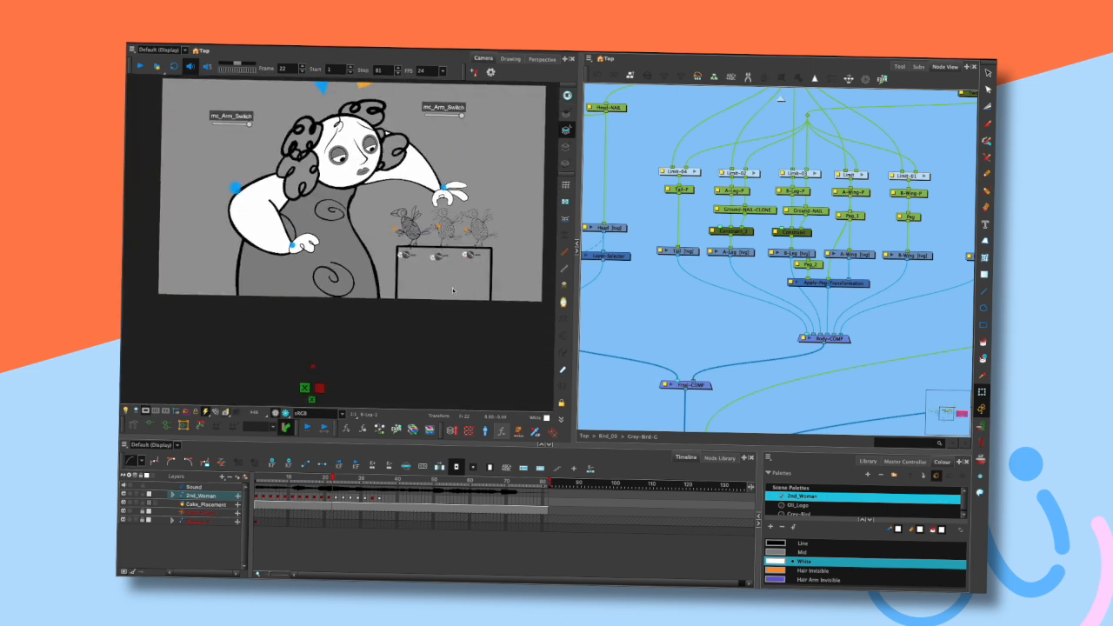
{"action": "scroll", "coordinate": [453, 290], "scroll_direction": "up", "scroll_amount": 3}
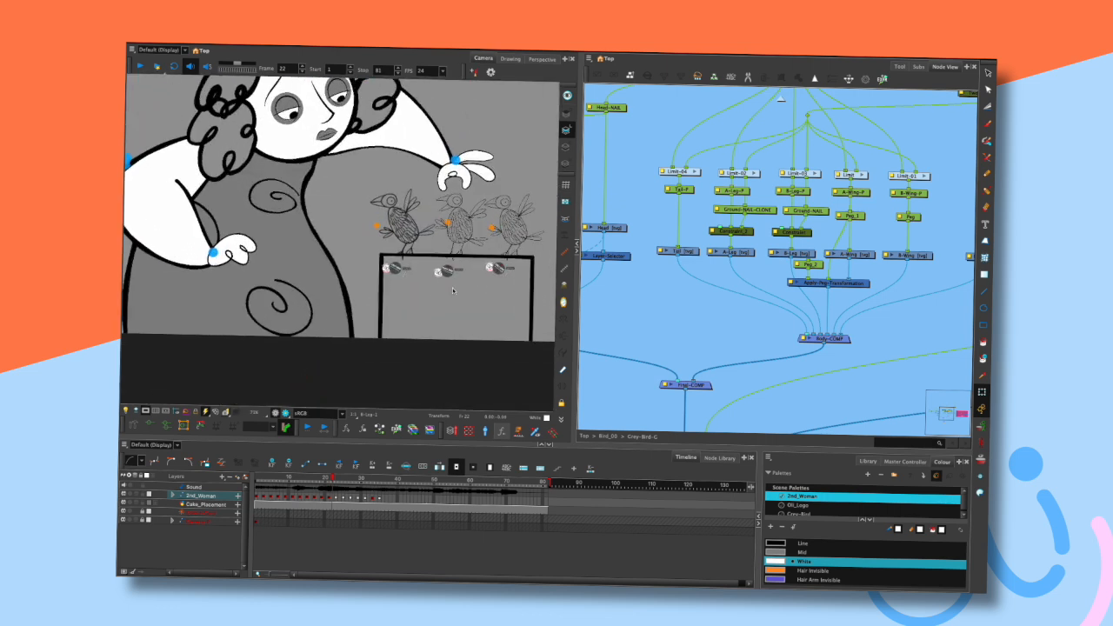
{"action": "scroll", "coordinate": [489, 228], "scroll_direction": "up", "scroll_amount": 3}
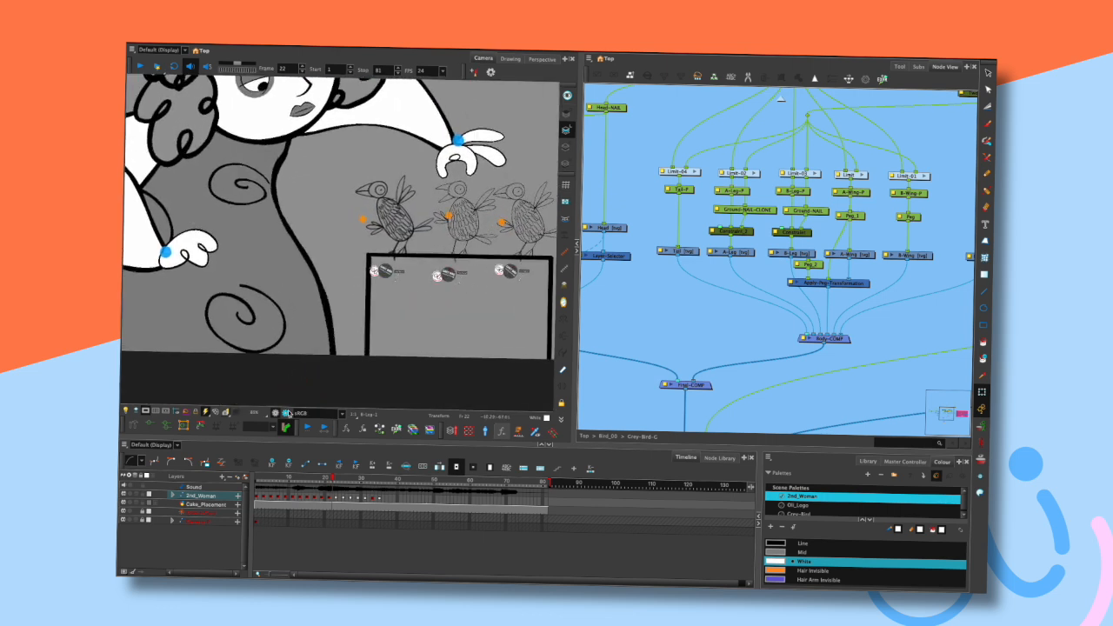
{"action": "left_click", "coordinate": [275, 413]}
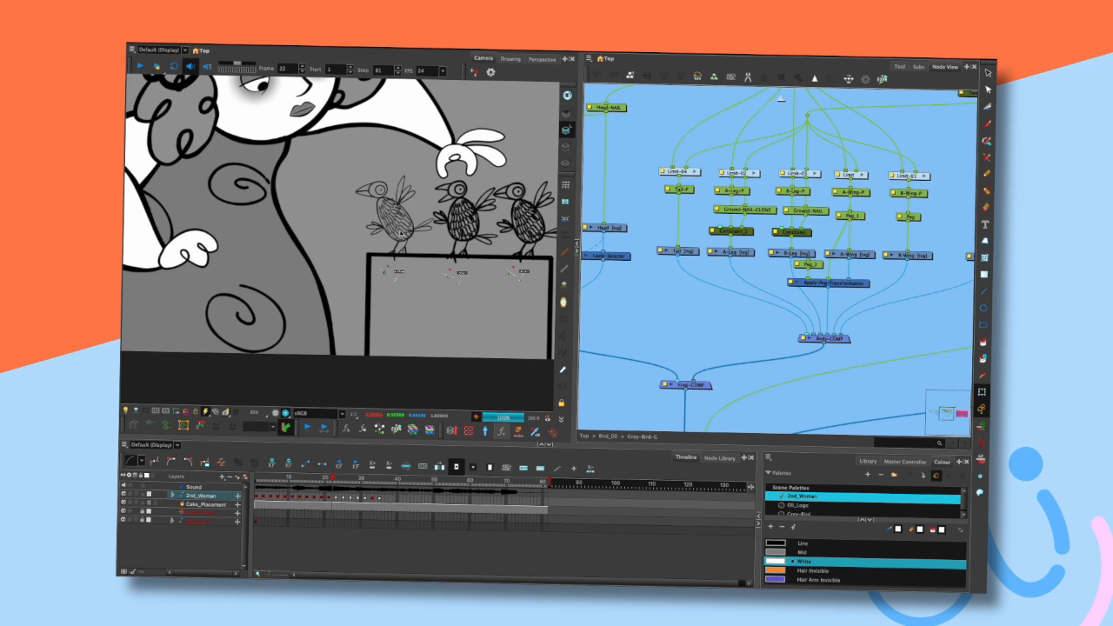
{"action": "left_click", "coordinate": [280, 412]}
{"action": "scroll", "coordinate": [411, 272], "scroll_direction": "up", "scroll_amount": 3}
{"action": "left_click", "coordinate": [433, 210]}
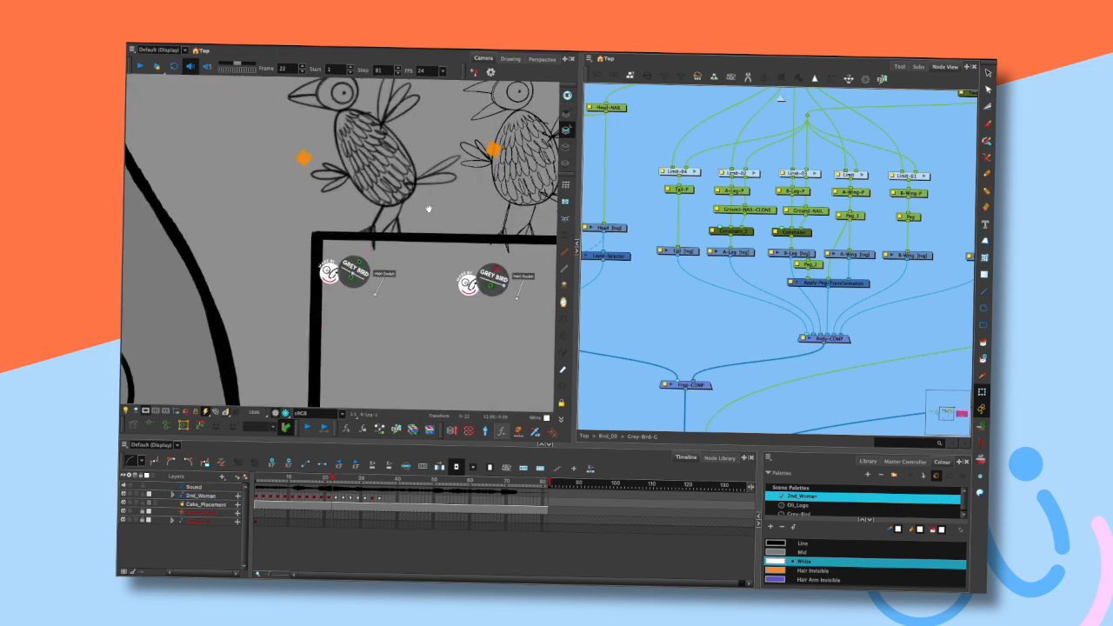
{"action": "left_click_drag", "start_coordinate": [441, 218], "coordinate": [459, 265]}
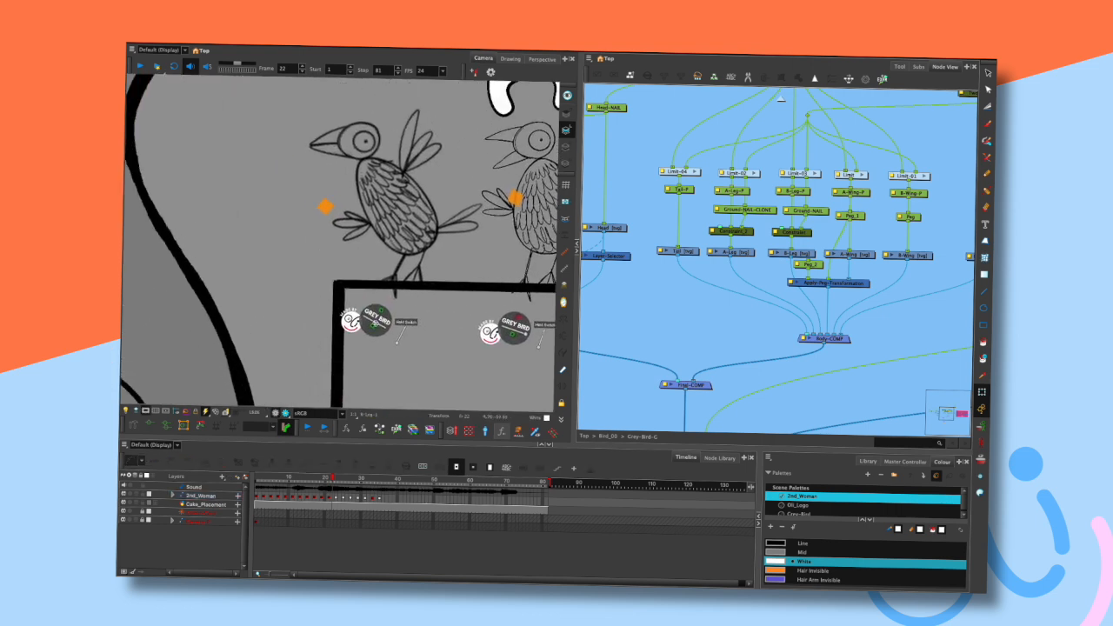
{"action": "left_click", "coordinate": [376, 323]}
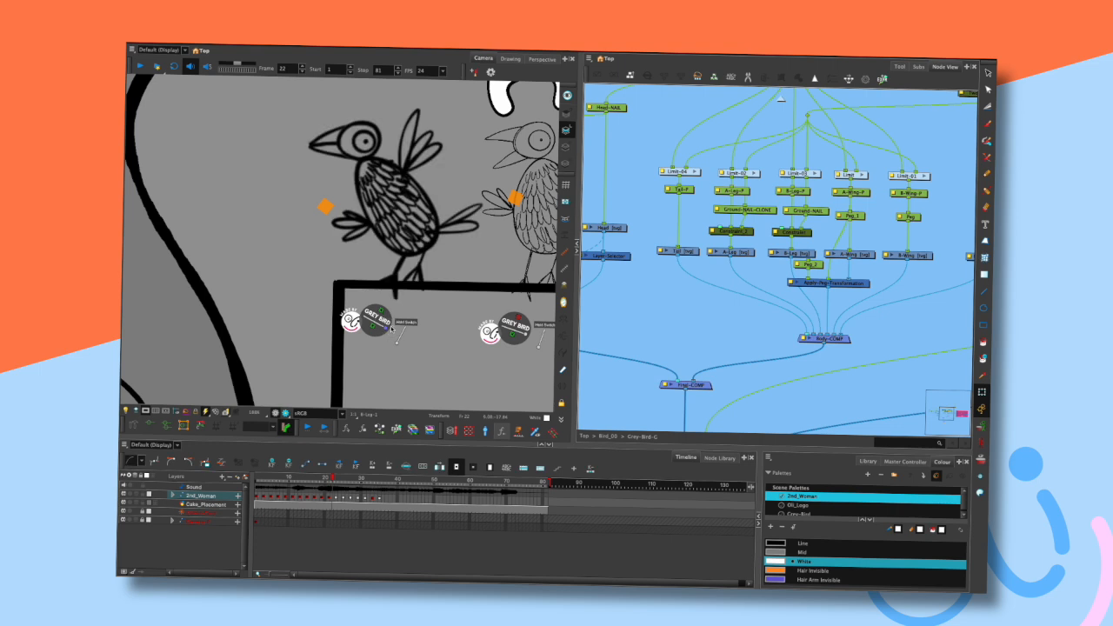
{"action": "scroll", "coordinate": [427, 246], "scroll_direction": "down", "scroll_amount": 3}
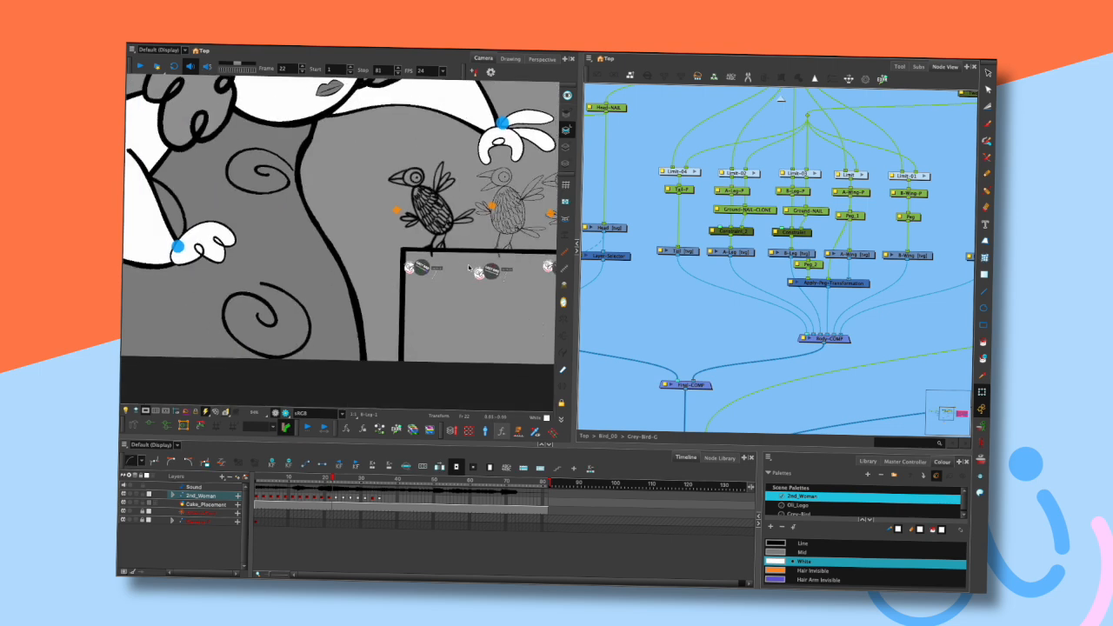
{"action": "left_click", "coordinate": [280, 411]}
- Navigate the node view up to the top level and back into Bird_00's Grey-Bird-C controls
{"action": "left_click_drag", "start_coordinate": [484, 259], "coordinate": [406, 278]}
{"action": "left_click", "coordinate": [690, 314]}
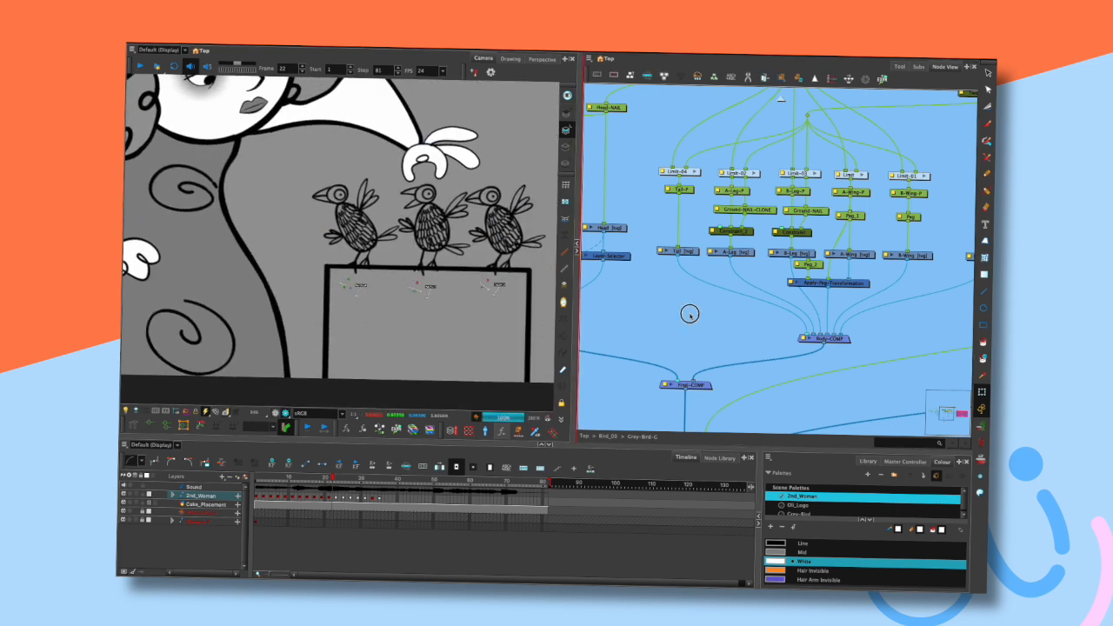
{"action": "left_click", "coordinate": [782, 100]}
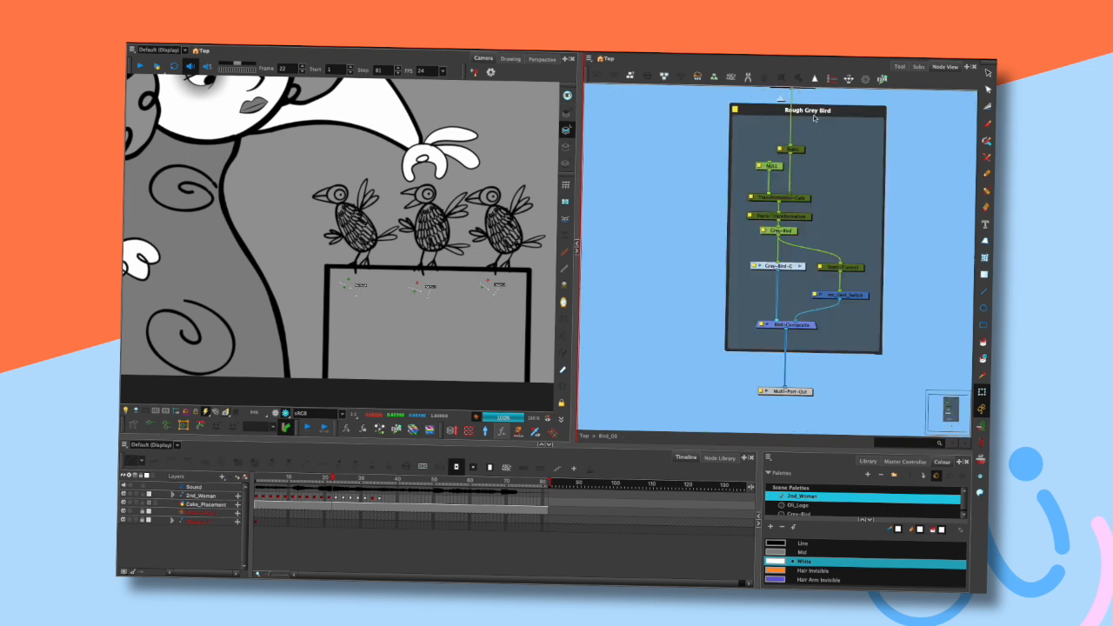
{"action": "left_click", "coordinate": [782, 100]}
{"action": "left_click_drag", "start_coordinate": [875, 233], "coordinate": [761, 219]}
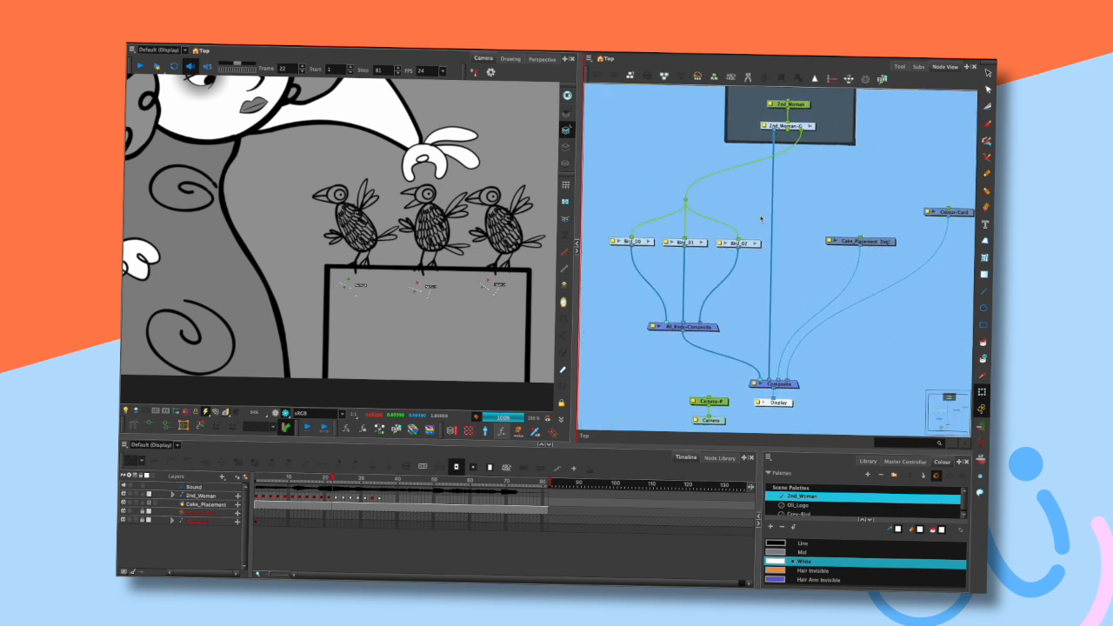
{"action": "left_click", "coordinate": [650, 242]}
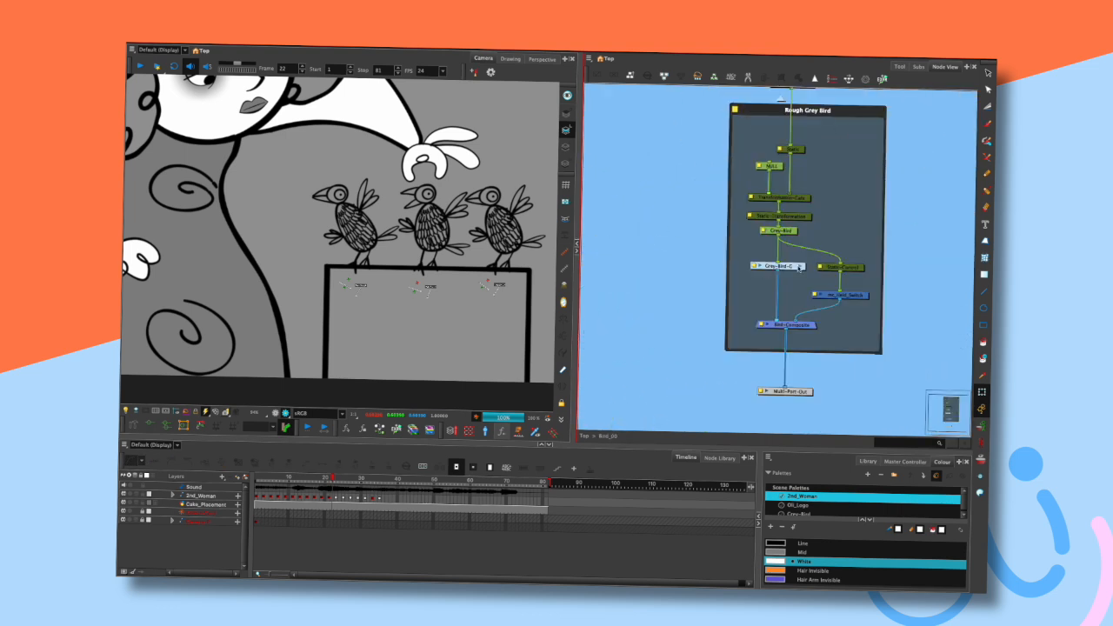
{"action": "left_click", "coordinate": [799, 267]}
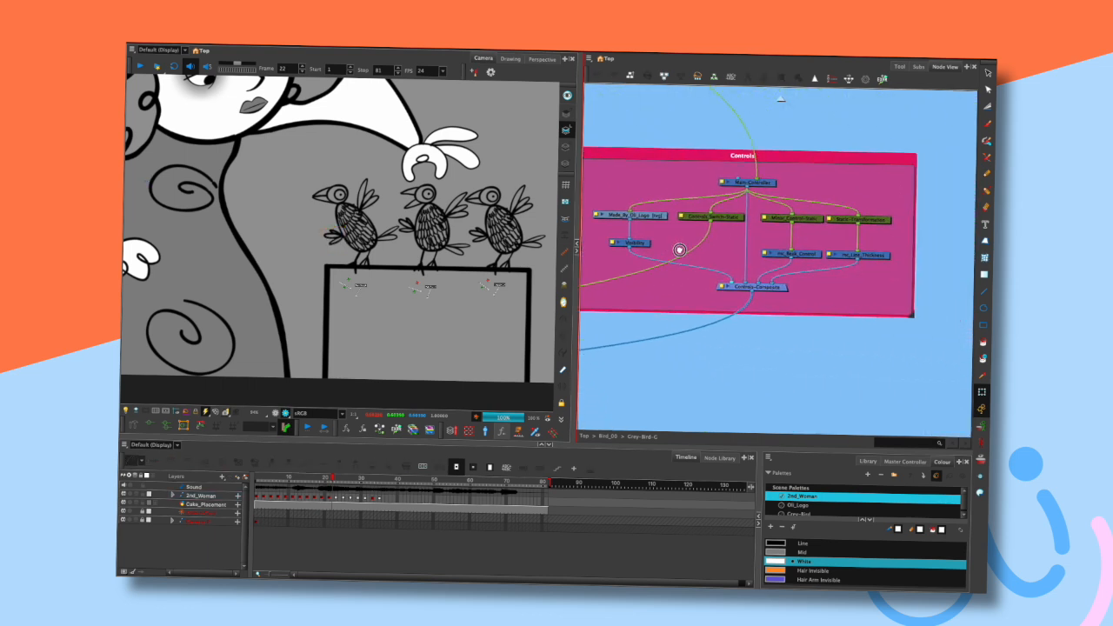
- Open the mc_Line_Thickness master controller's properties and view its UI Data
{"action": "double_click", "coordinate": [822, 256]}
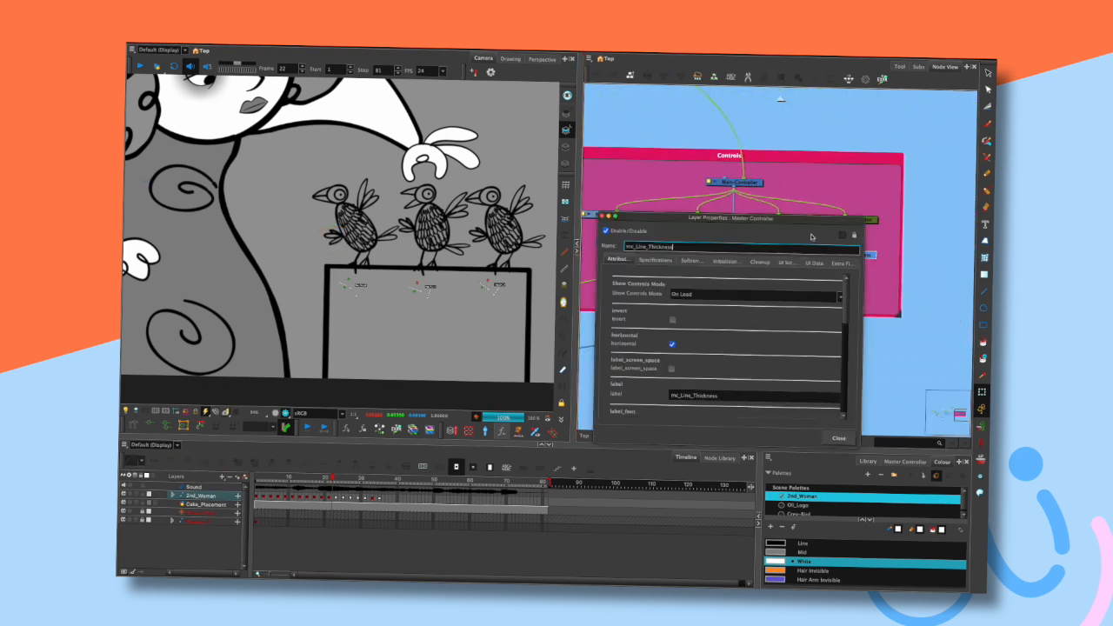
{"action": "left_click_drag", "start_coordinate": [828, 217], "coordinate": [779, 176]}
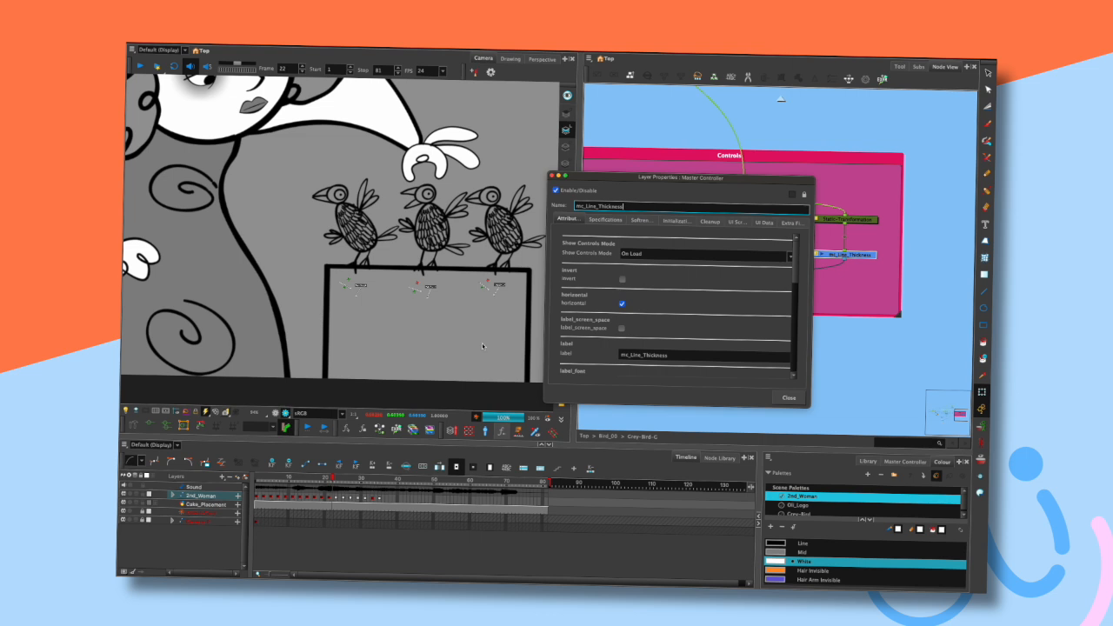
{"action": "left_click", "coordinate": [764, 222]}
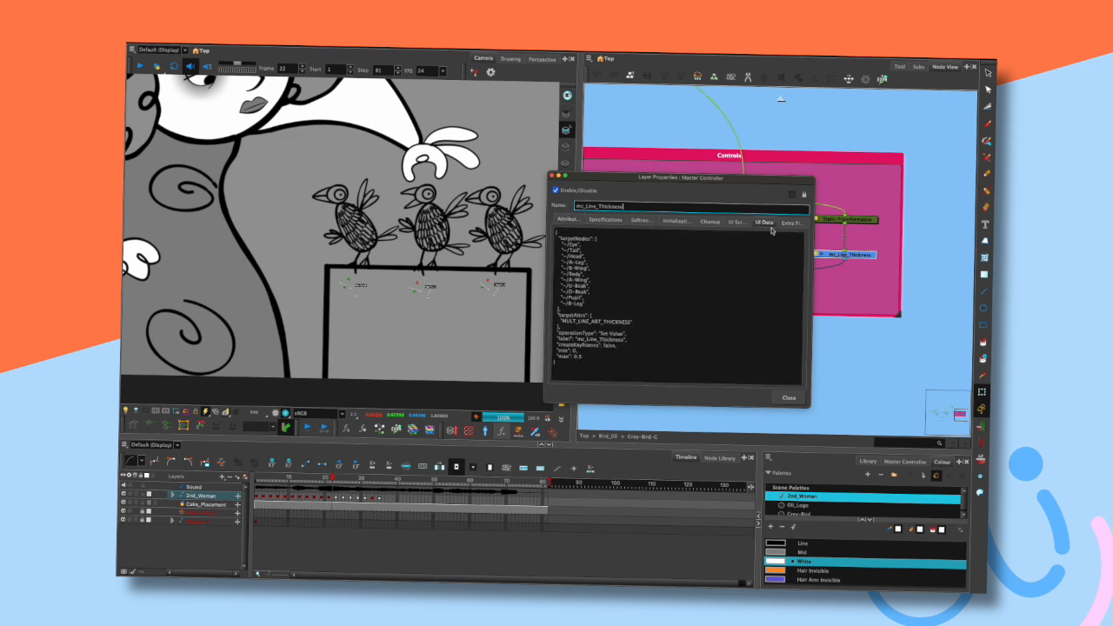
{"action": "left_click_drag", "start_coordinate": [678, 178], "coordinate": [574, 260]}
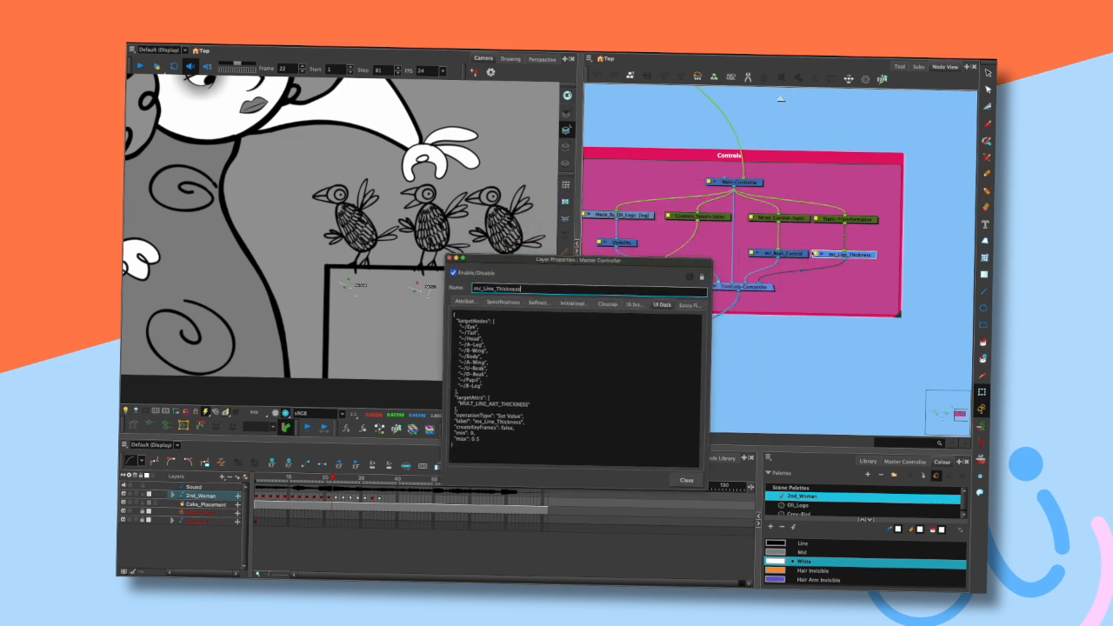
{"action": "left_click_drag", "start_coordinate": [688, 265], "coordinate": [734, 184]}
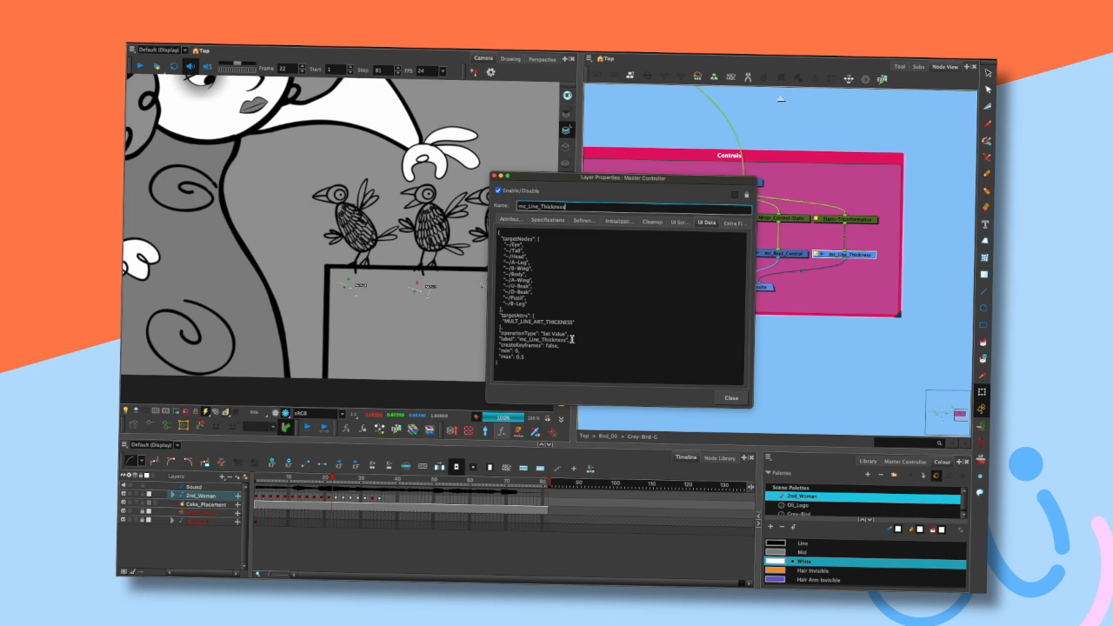
- Close the master controller's properties dialog and show the on-screen controls of the character and birds
{"action": "left_click", "coordinate": [731, 398]}
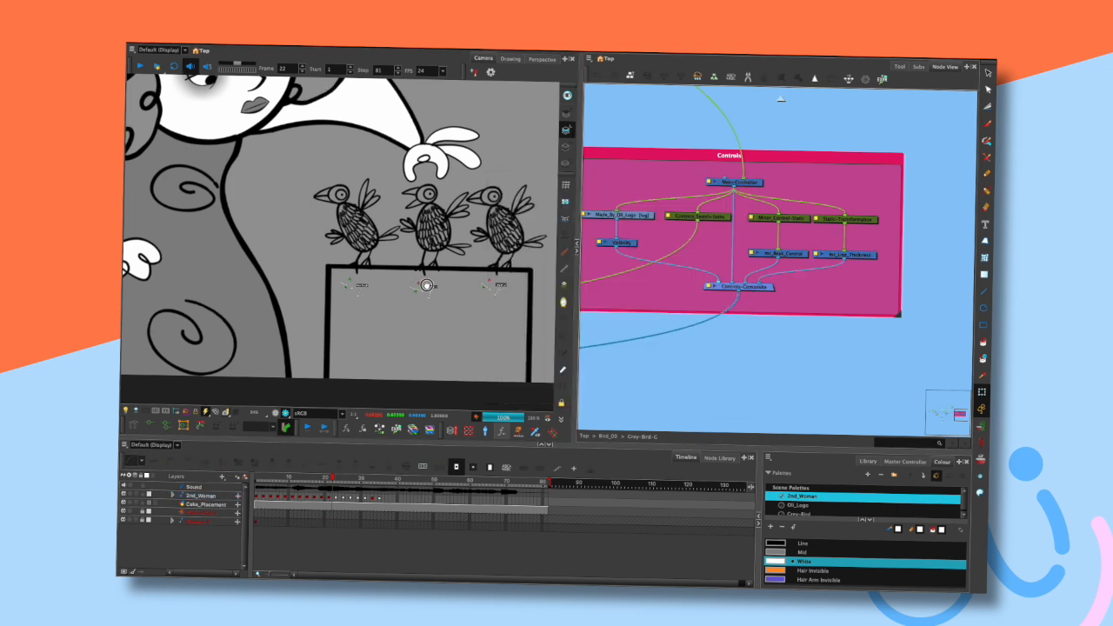
{"action": "scroll", "coordinate": [426, 285], "scroll_direction": "up", "scroll_amount": 3}
{"action": "left_click_drag", "start_coordinate": [579, 269], "coordinate": [731, 269]}
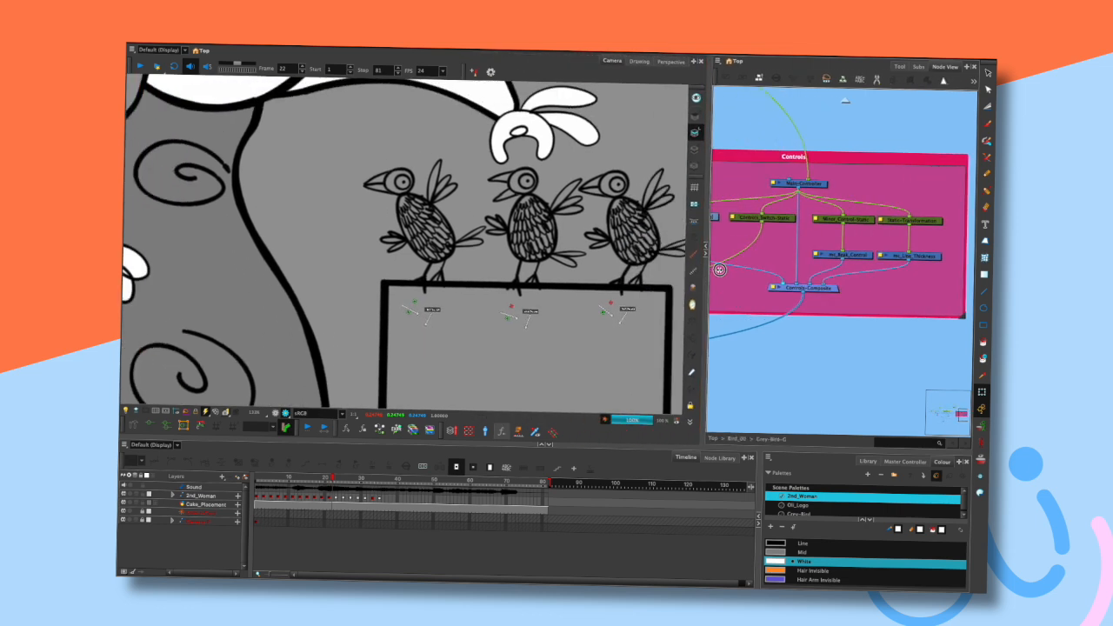
{"action": "scroll", "coordinate": [596, 280], "scroll_direction": "down", "scroll_amount": 3}
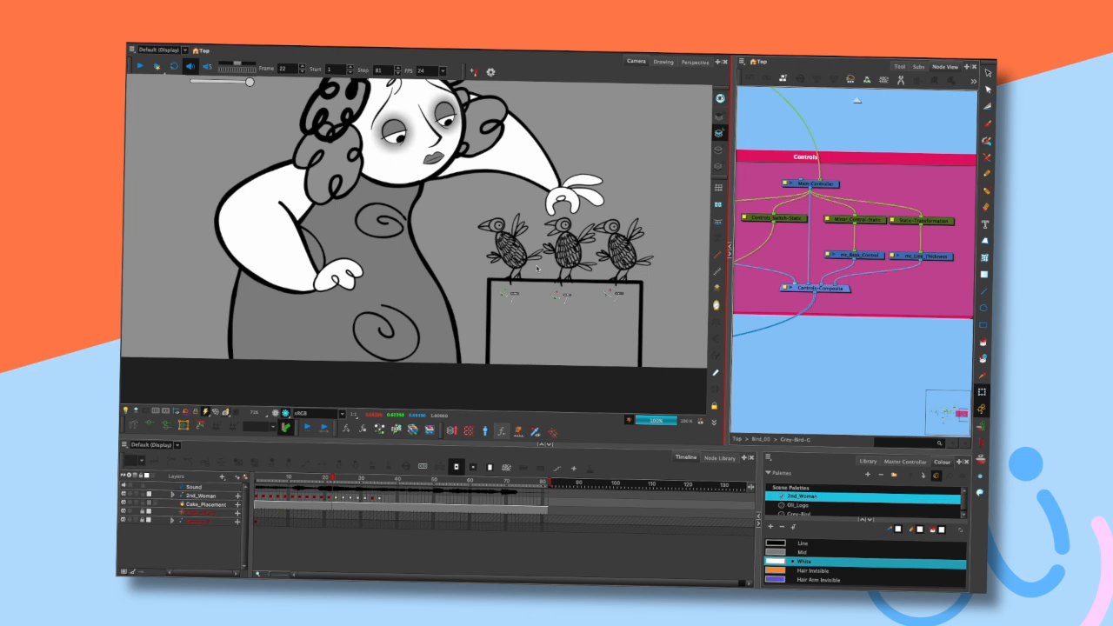
{"action": "scroll", "coordinate": [537, 268], "scroll_direction": "down", "scroll_amount": 3}
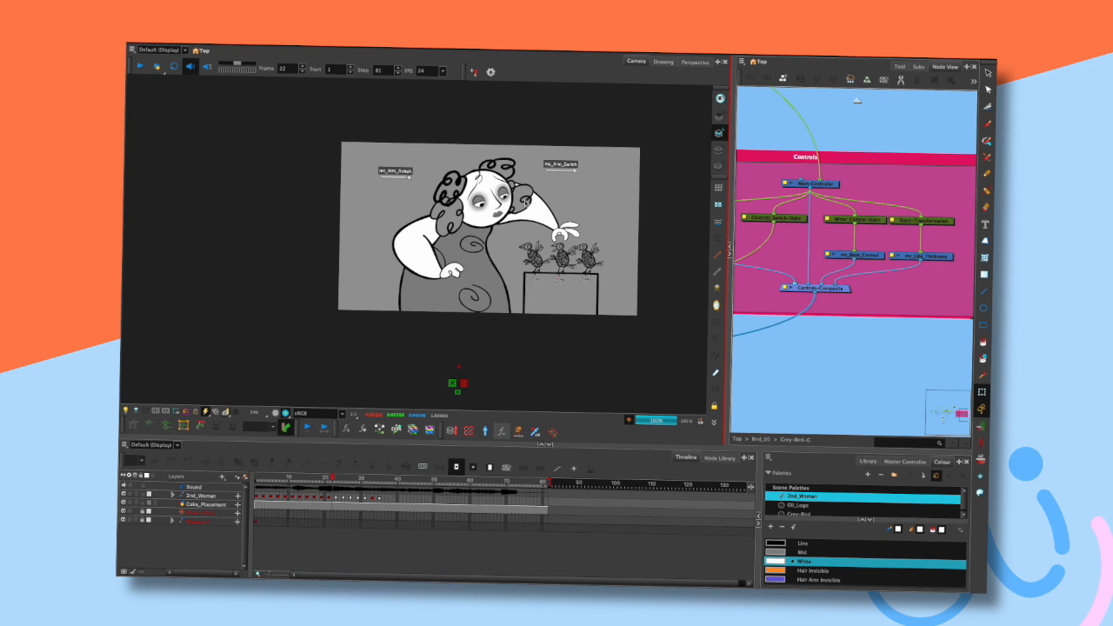
{"action": "scroll", "coordinate": [556, 136], "scroll_direction": "up", "scroll_amount": 2}
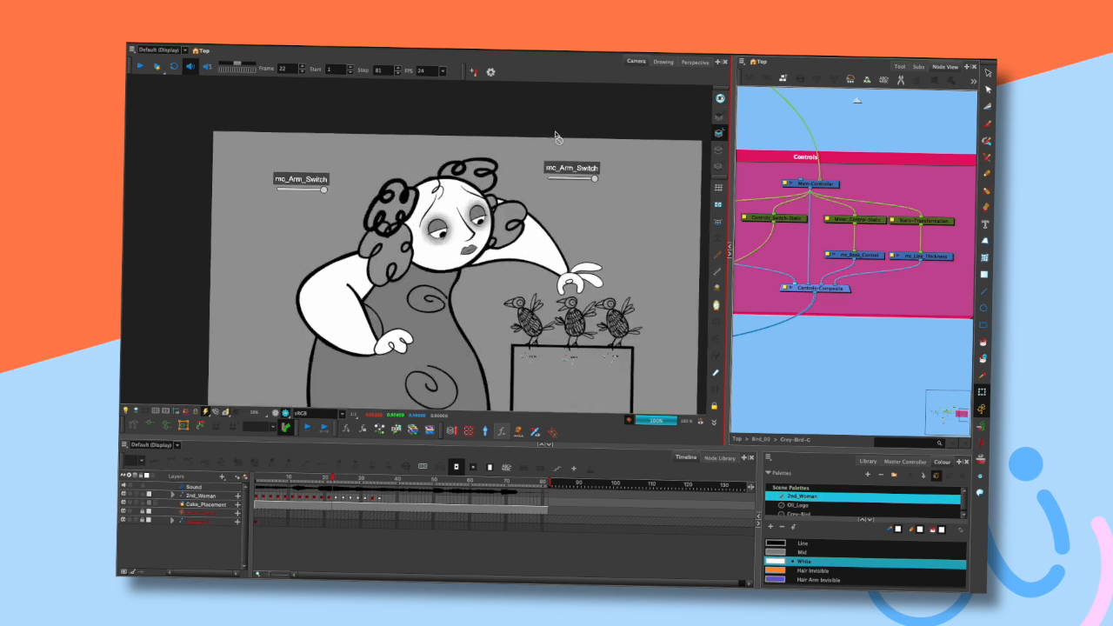
{"action": "left_click_drag", "start_coordinate": [560, 299], "coordinate": [534, 250]}
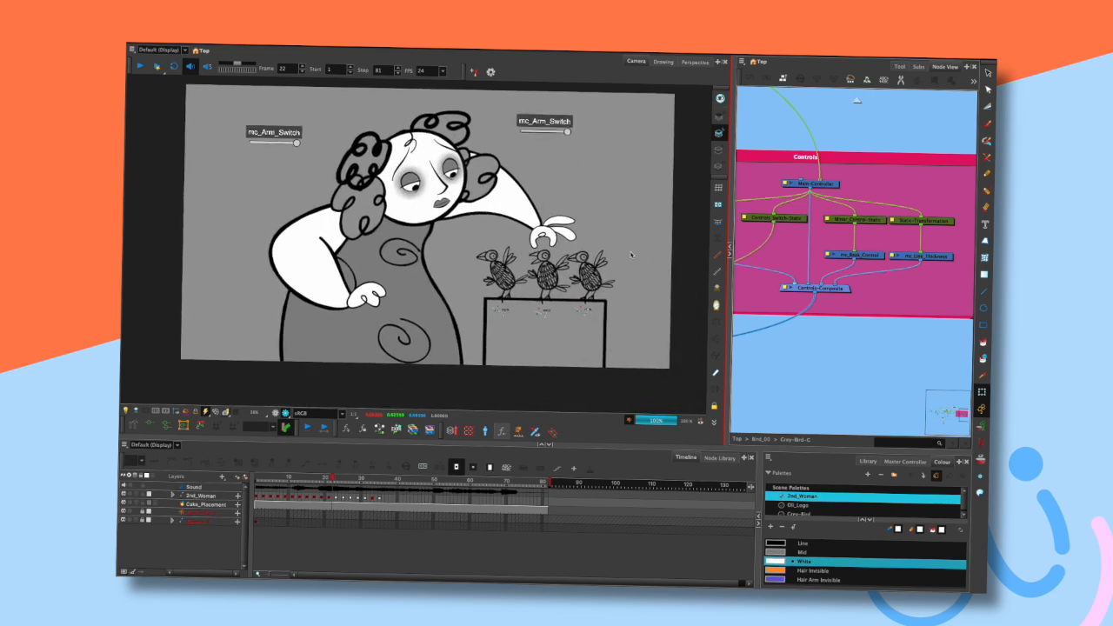
{"action": "left_click", "coordinate": [278, 413]}
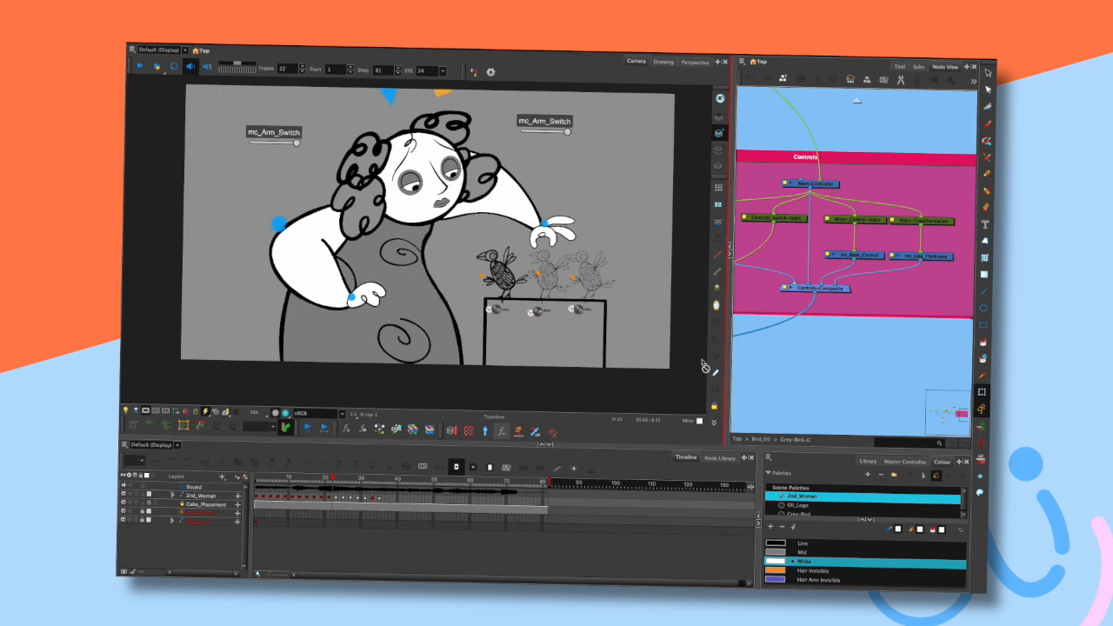
- Zoom in on the three birds and try the switch controls beneath their perch
{"action": "scroll", "coordinate": [496, 280], "scroll_direction": "up", "scroll_amount": 2}
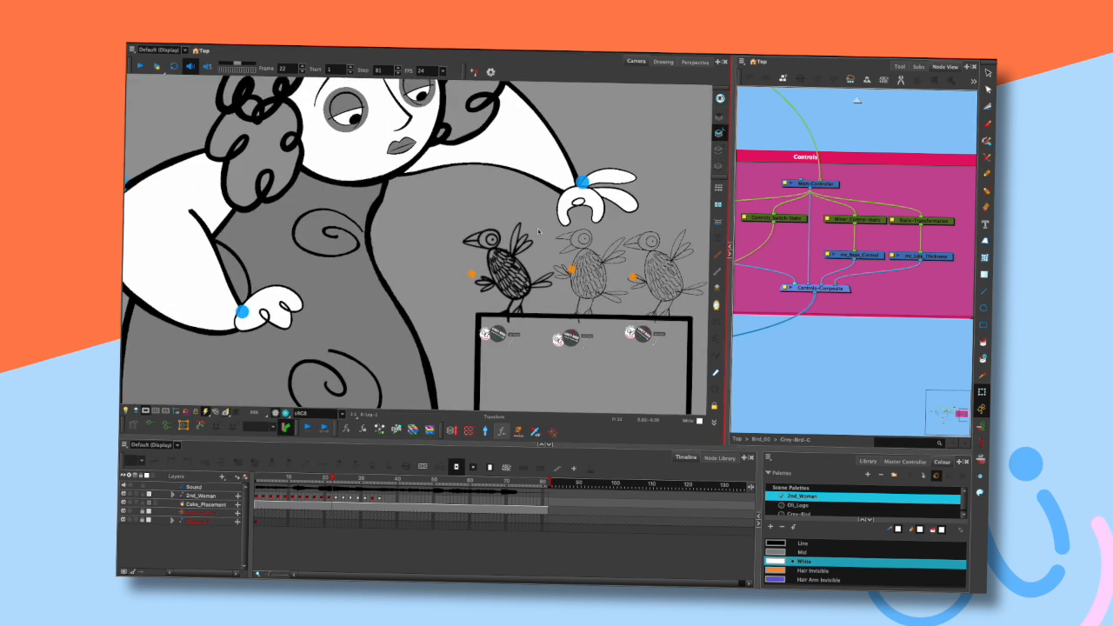
{"action": "scroll", "coordinate": [539, 231], "scroll_direction": "up", "scroll_amount": 2}
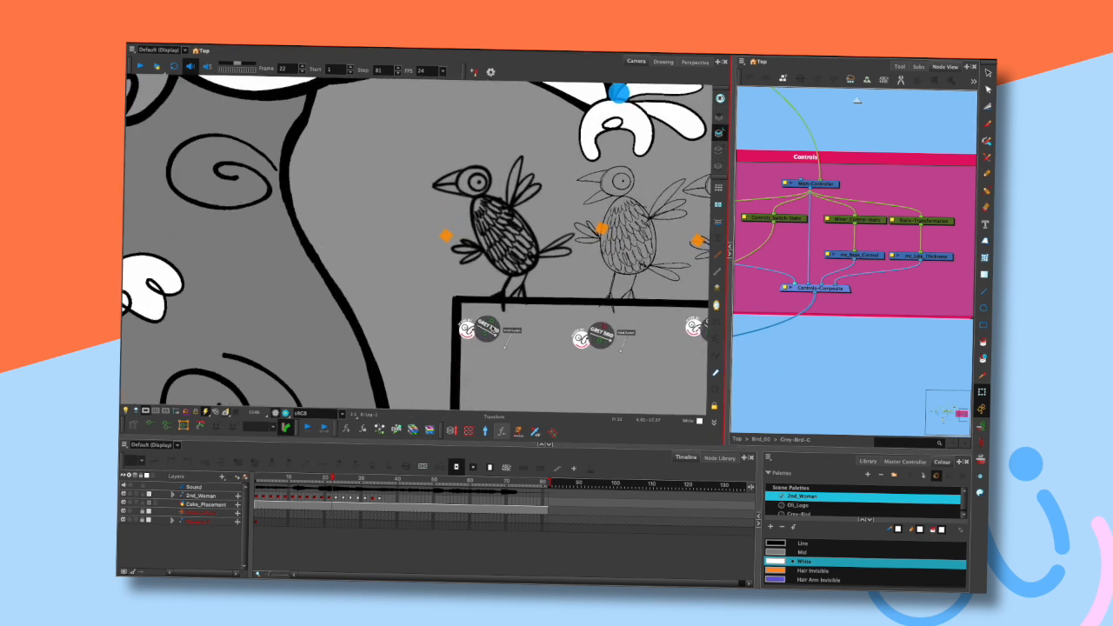
{"action": "left_click", "coordinate": [489, 323]}
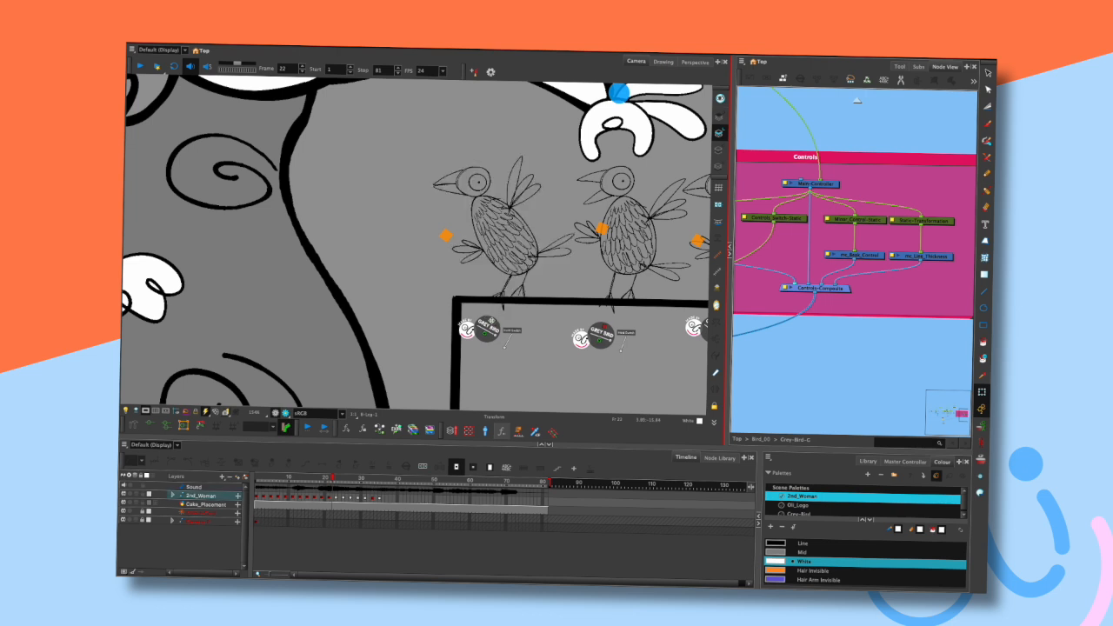
{"action": "left_click_drag", "start_coordinate": [564, 326], "coordinate": [494, 312]}
{"action": "left_click", "coordinate": [533, 315]}
{"action": "left_click", "coordinate": [535, 314]}
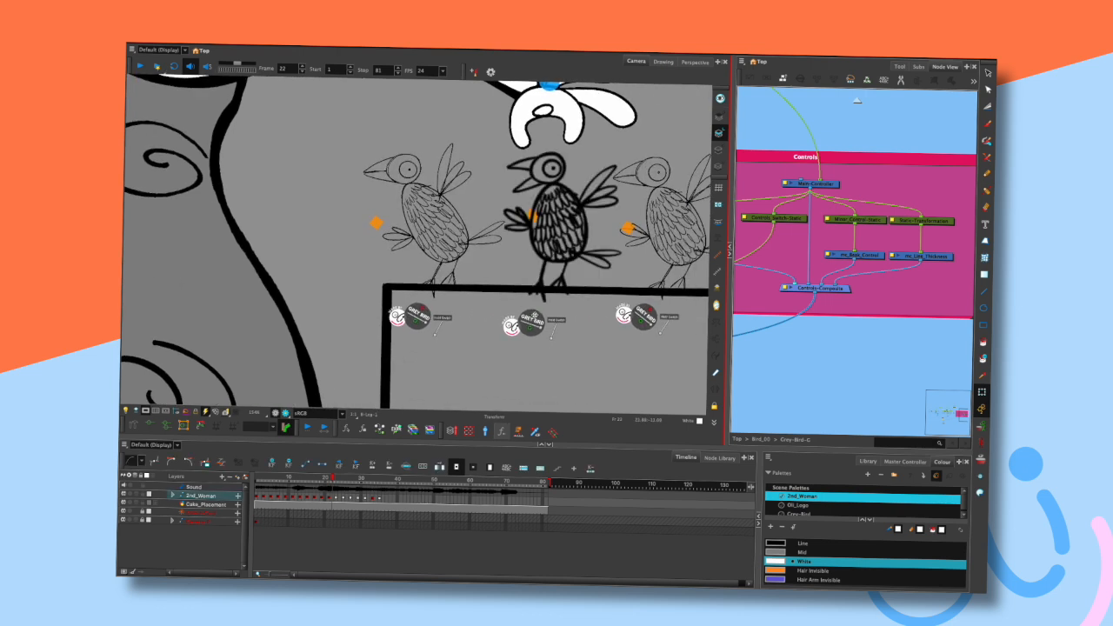
{"action": "left_click_drag", "start_coordinate": [650, 309], "coordinate": [576, 306]}
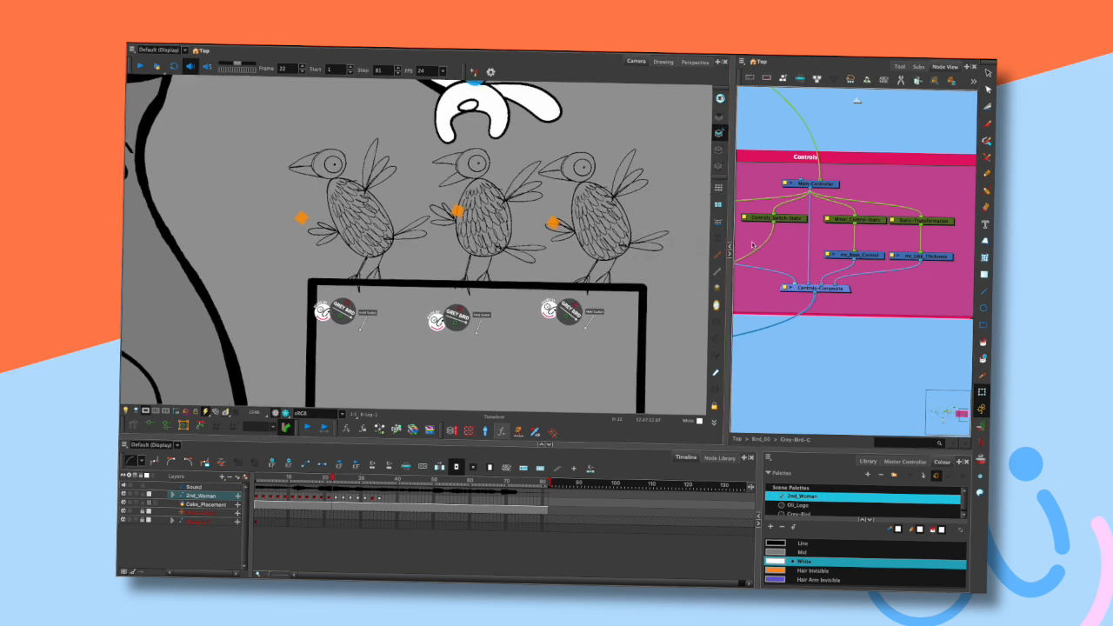
{"action": "key", "text": "1"}
{"action": "left_click_drag", "start_coordinate": [558, 235], "coordinate": [601, 256]}
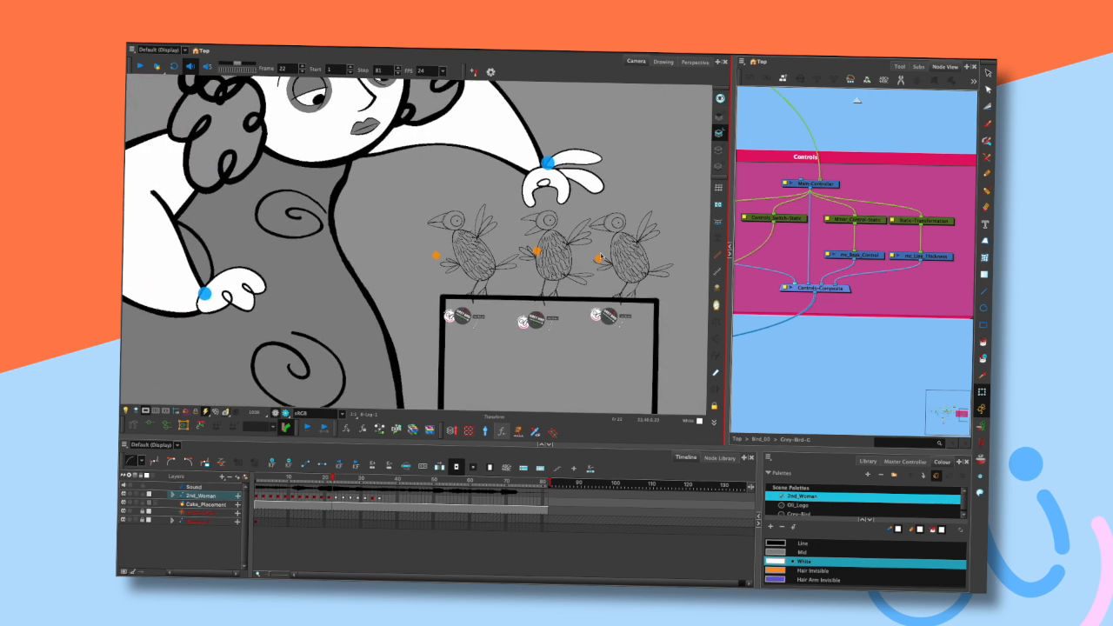
{"action": "key", "text": "2"}
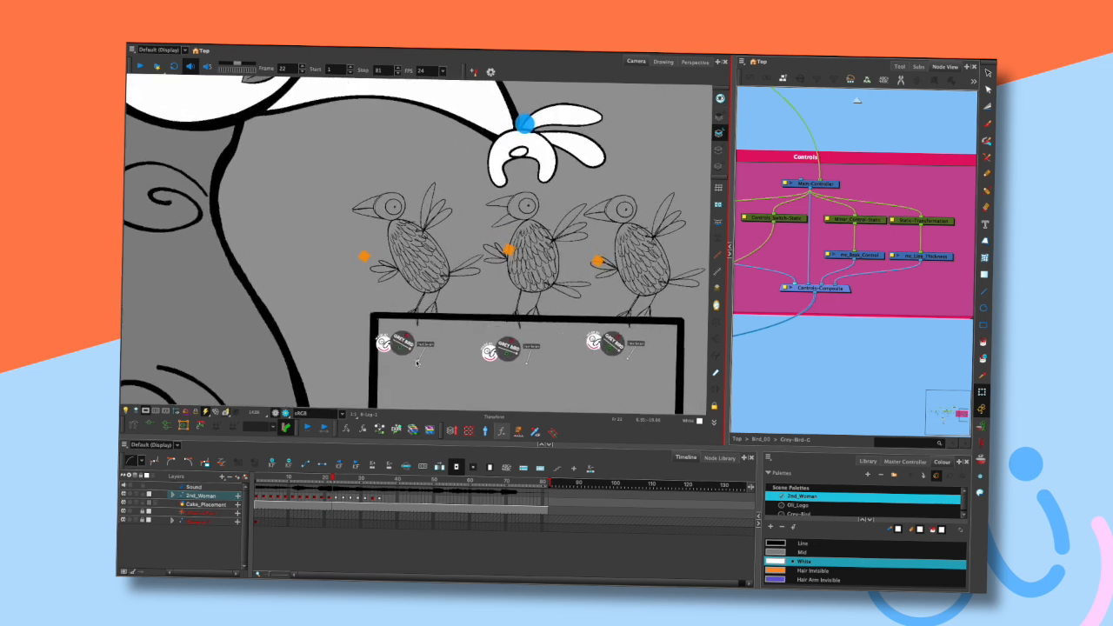
{"action": "left_click", "coordinate": [400, 349]}
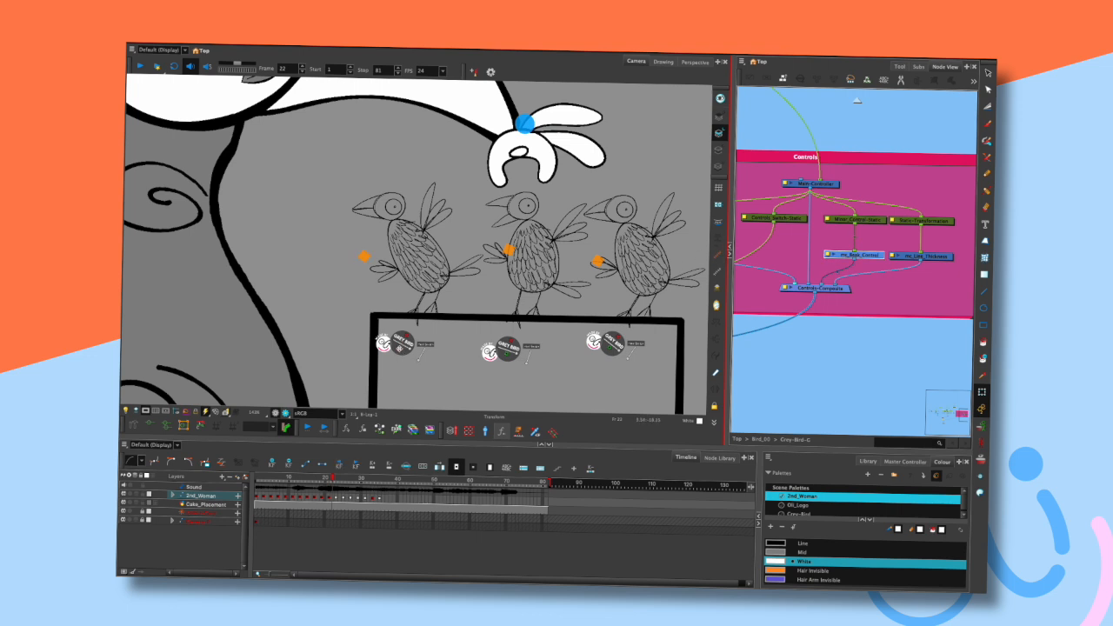
{"action": "left_click", "coordinate": [400, 350]}
{"action": "mouse_move", "coordinate": [364, 256]}
{"action": "left_mouse_down"}
{"action": "mouse_move", "coordinate": [365, 239]}
{"action": "mouse_move", "coordinate": [364, 256]}
{"action": "left_mouse_up"}
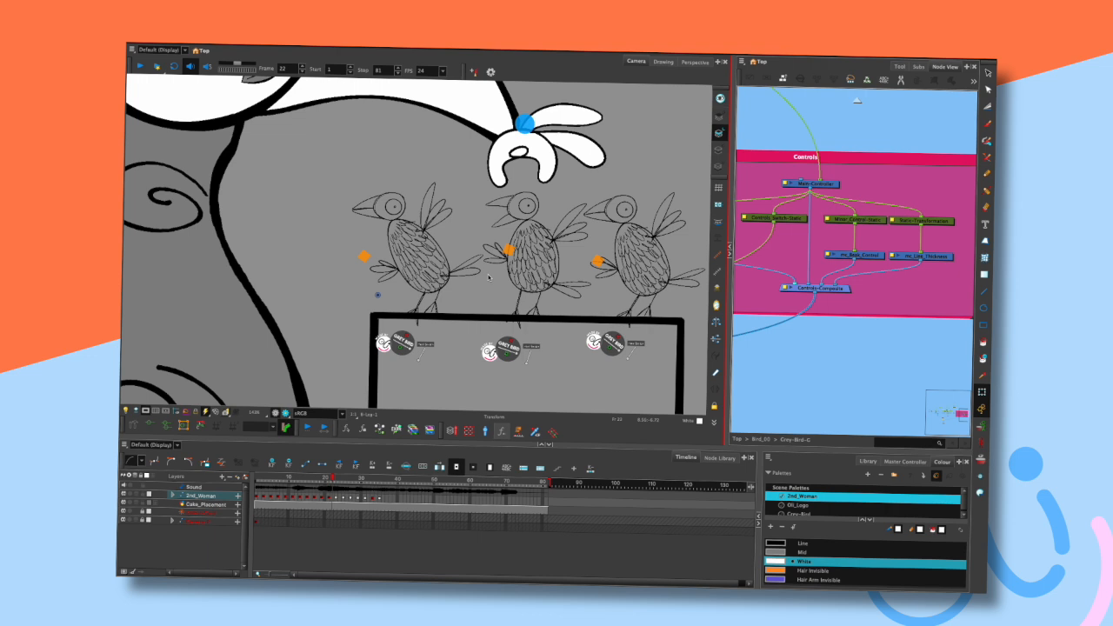
- Select the 2nd_Woman layer and toggle the display of its logo master control on and off
{"action": "scroll", "coordinate": [501, 274], "scroll_direction": "down", "scroll_amount": 6}
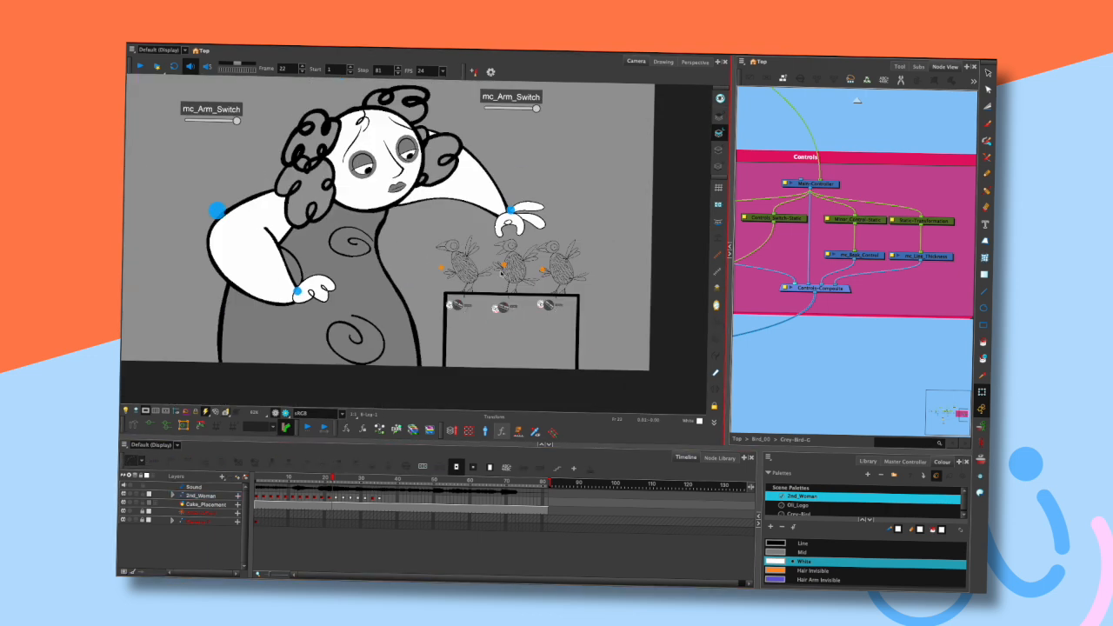
{"action": "scroll", "coordinate": [529, 253], "scroll_direction": "up", "scroll_amount": 1}
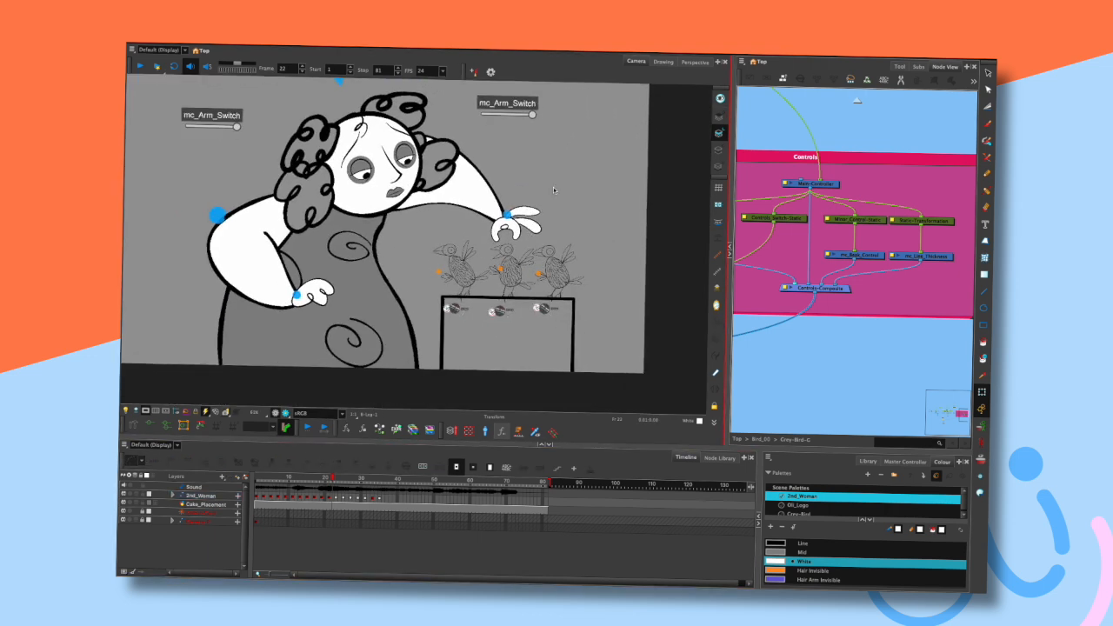
{"action": "left_click", "coordinate": [146, 412]}
{"action": "key", "text": "space"}
{"action": "left_click_drag", "start_coordinate": [405, 295], "coordinate": [503, 186]}
{"action": "scroll", "coordinate": [504, 188], "scroll_direction": "down", "scroll_amount": 3}
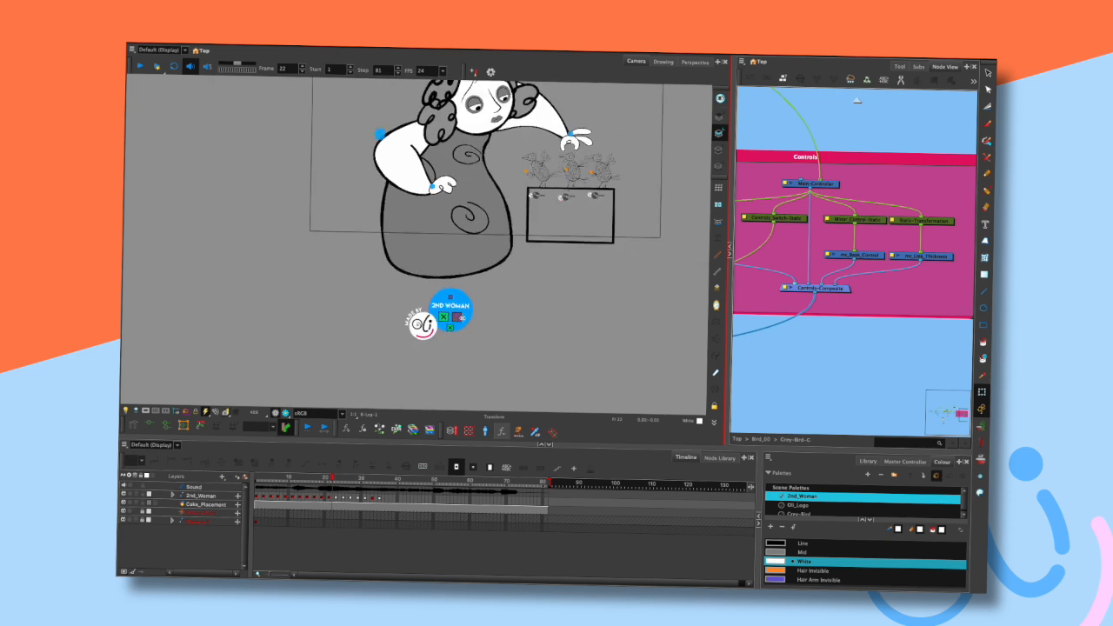
{"action": "key", "text": "space"}
{"action": "left_click_drag", "start_coordinate": [480, 297], "coordinate": [467, 339]}
{"action": "left_click", "coordinate": [200, 496]}
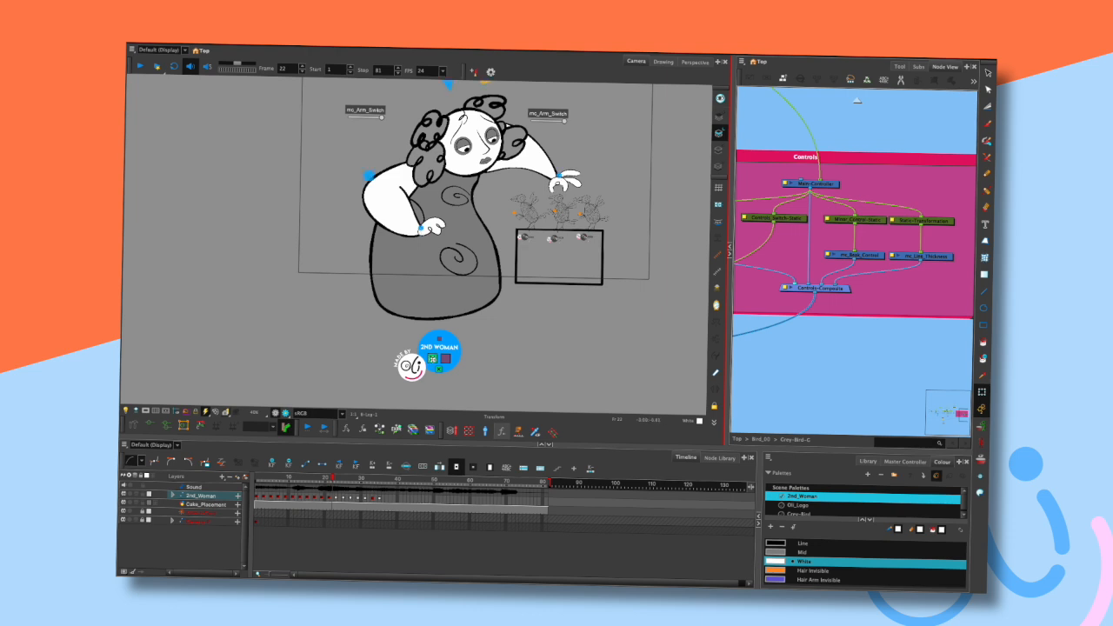
{"action": "left_click", "coordinate": [432, 358]}
{"action": "left_click", "coordinate": [285, 413]}
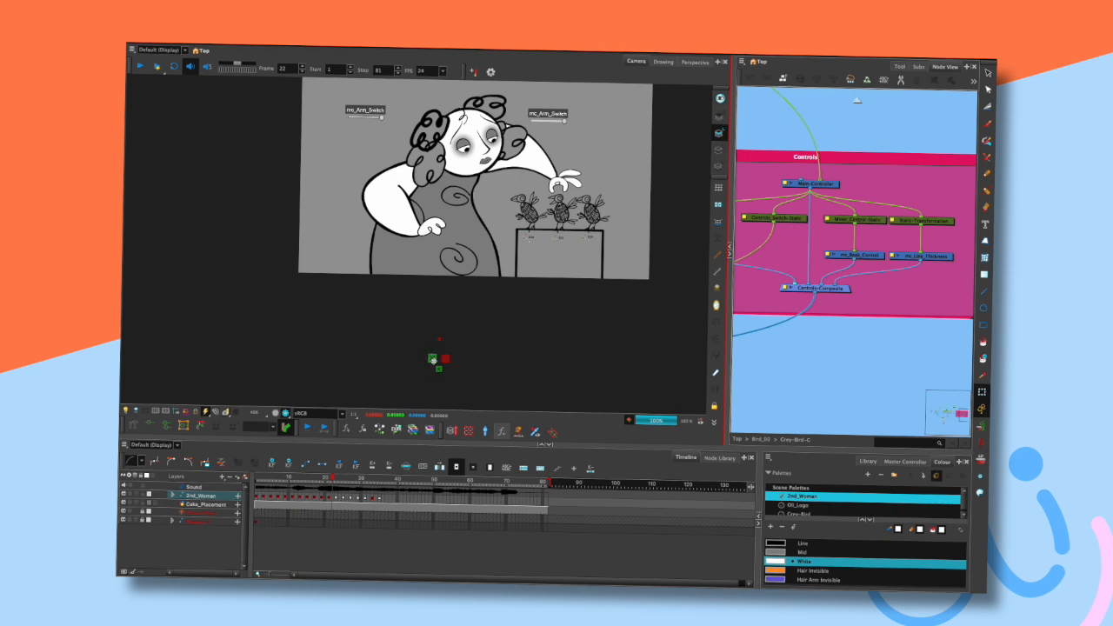
{"action": "left_click", "coordinate": [276, 410]}
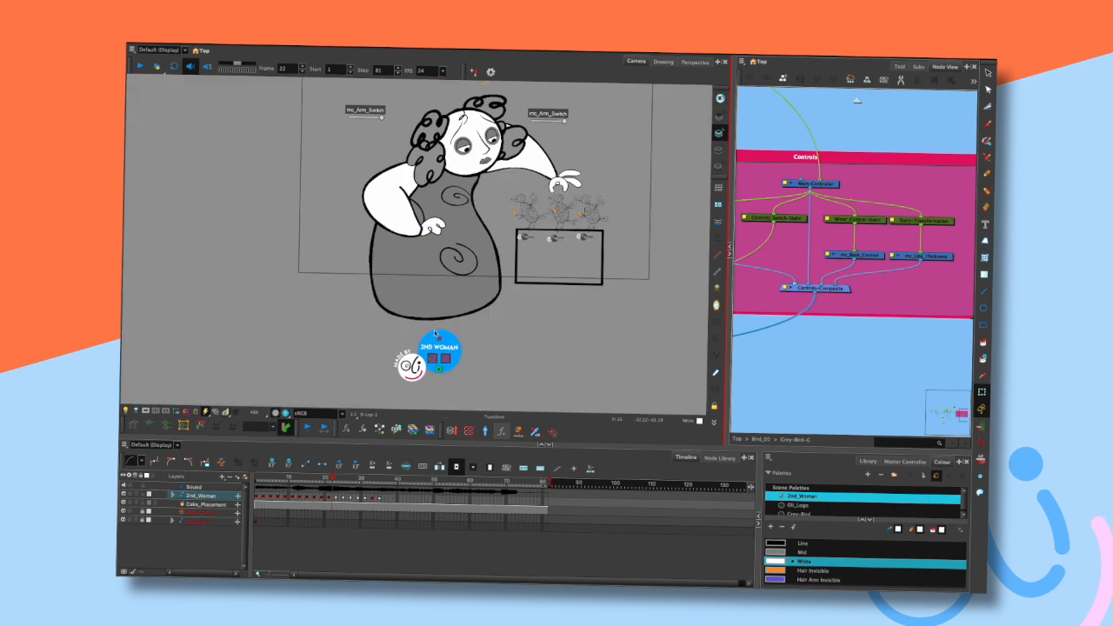
{"action": "left_click", "coordinate": [432, 358]}
{"action": "left_click", "coordinate": [286, 413]}
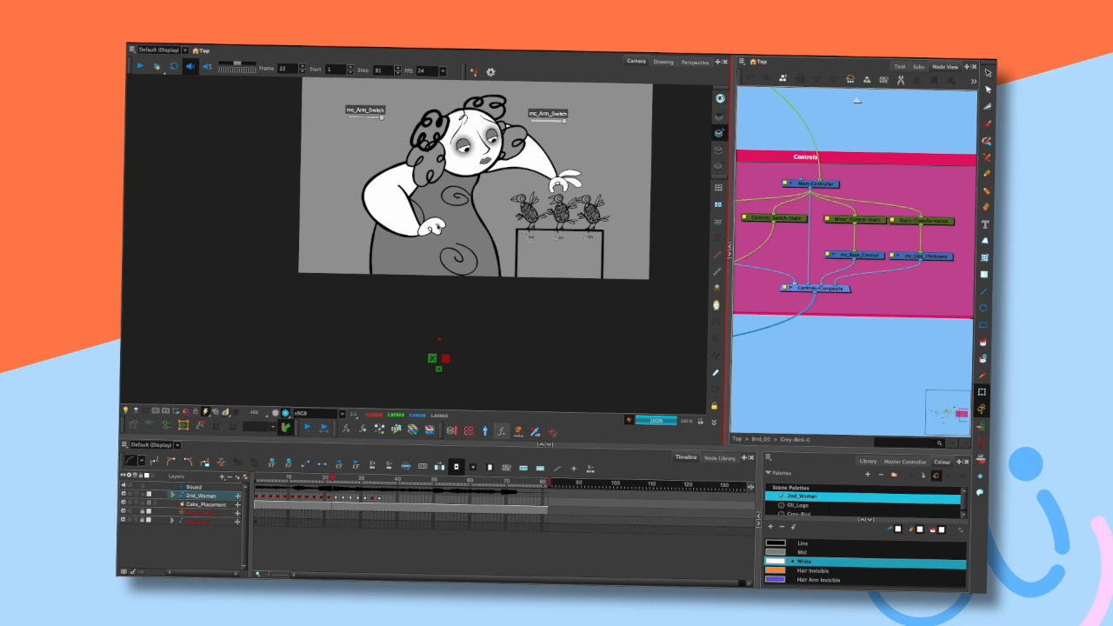
{"action": "left_click", "coordinate": [285, 413]}
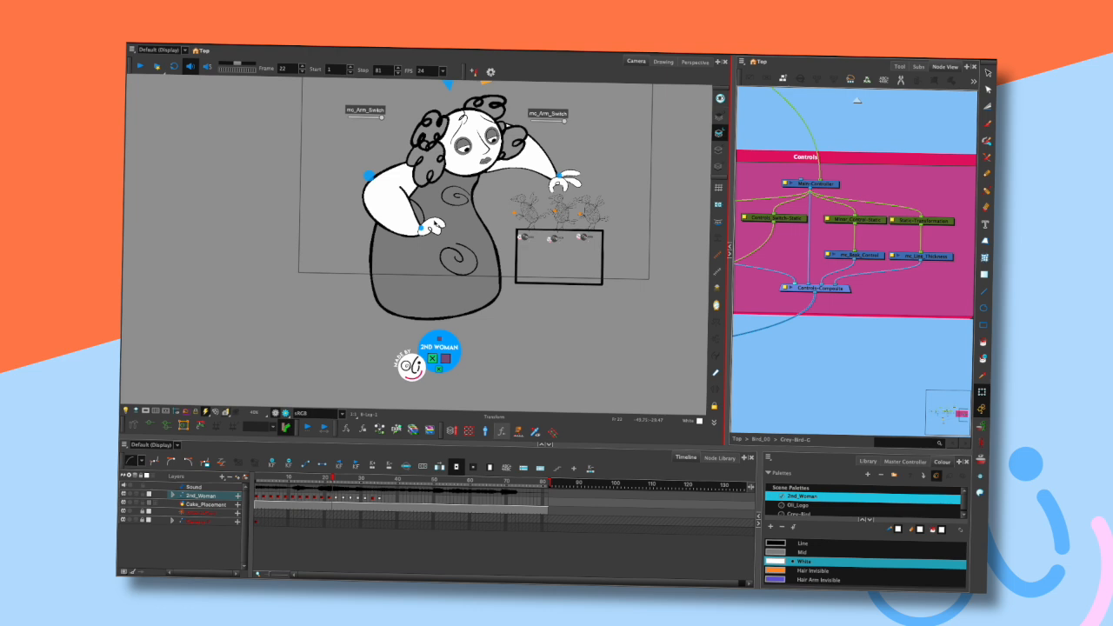
- Try moving the character's hand with its control, then undo the move
{"action": "scroll", "coordinate": [469, 249], "scroll_direction": "up", "scroll_amount": 2}
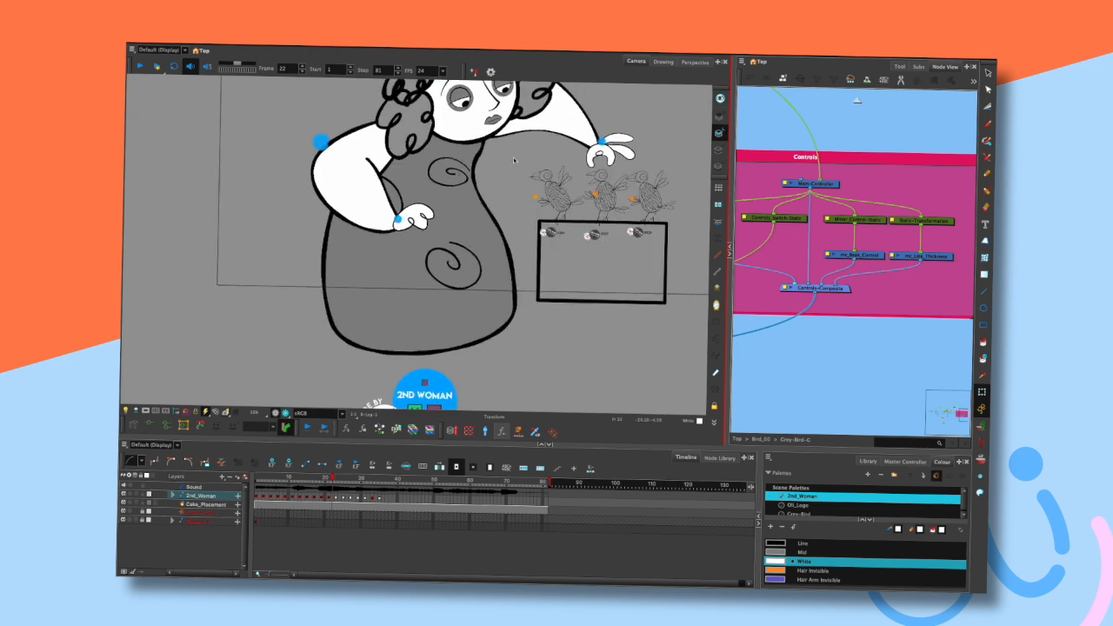
{"action": "mouse_move", "coordinate": [507, 199]}
{"action": "left_mouse_down"}
{"action": "mouse_move", "coordinate": [498, 262]}
{"action": "mouse_move", "coordinate": [519, 203]}
{"action": "left_mouse_up"}
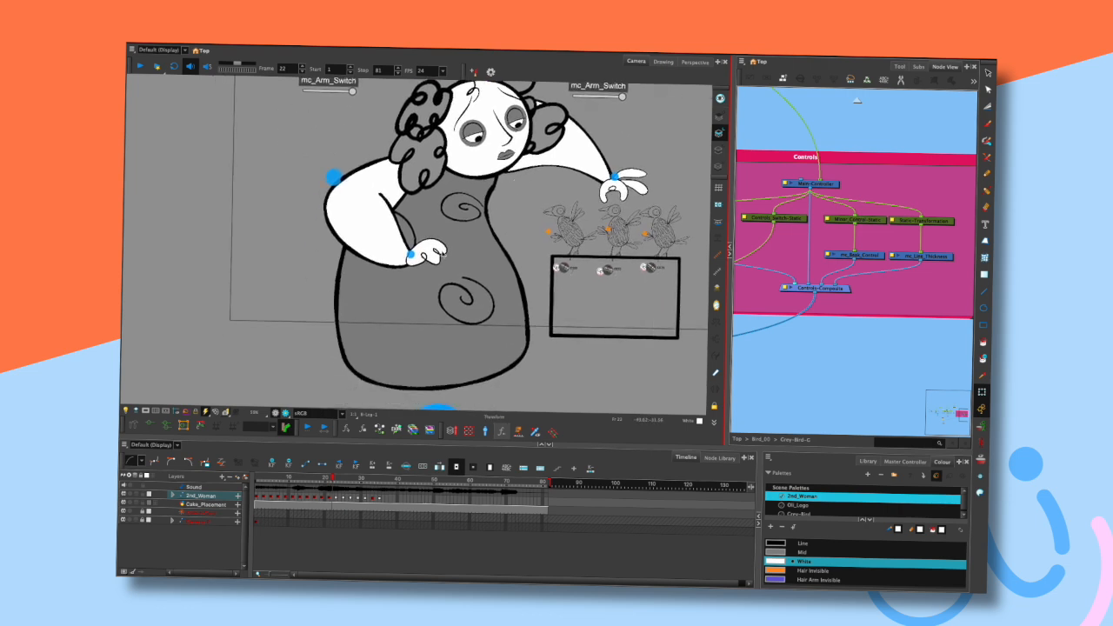
{"action": "left_click", "coordinate": [439, 252]}
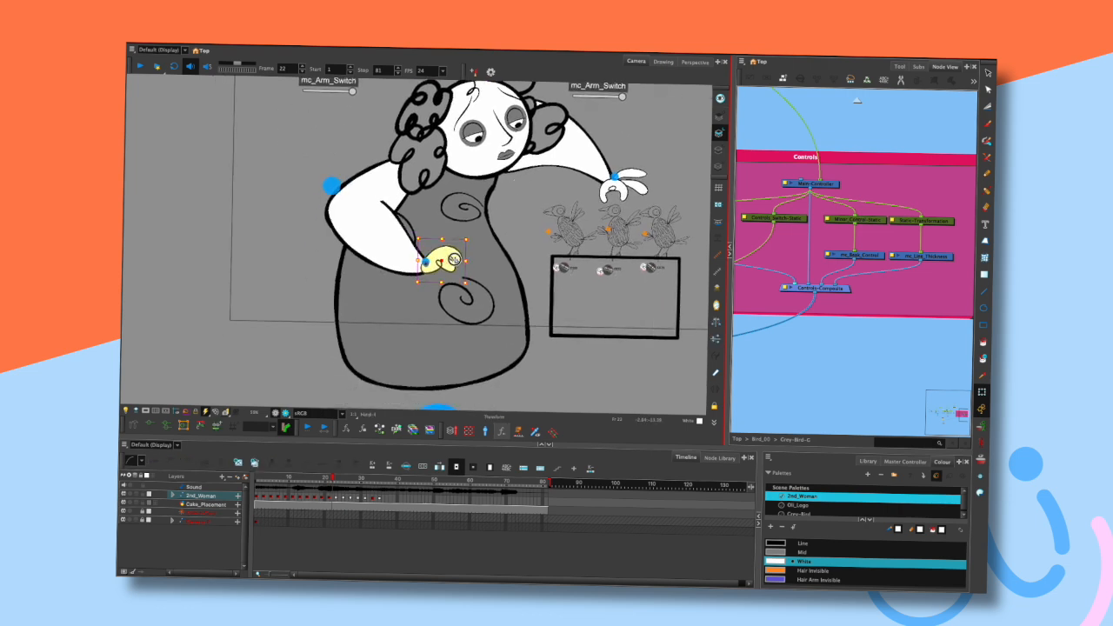
{"action": "left_click", "coordinate": [523, 230]}
{"action": "mouse_move", "coordinate": [627, 171]}
{"action": "left_mouse_down"}
{"action": "mouse_move", "coordinate": [639, 160]}
{"action": "mouse_move", "coordinate": [601, 174]}
{"action": "mouse_move", "coordinate": [664, 149]}
{"action": "mouse_move", "coordinate": [590, 169]}
{"action": "mouse_move", "coordinate": [581, 188]}
{"action": "left_mouse_up"}
{"action": "key", "text": "ctrl+z"}
{"action": "key", "text": "ctrl+z"}
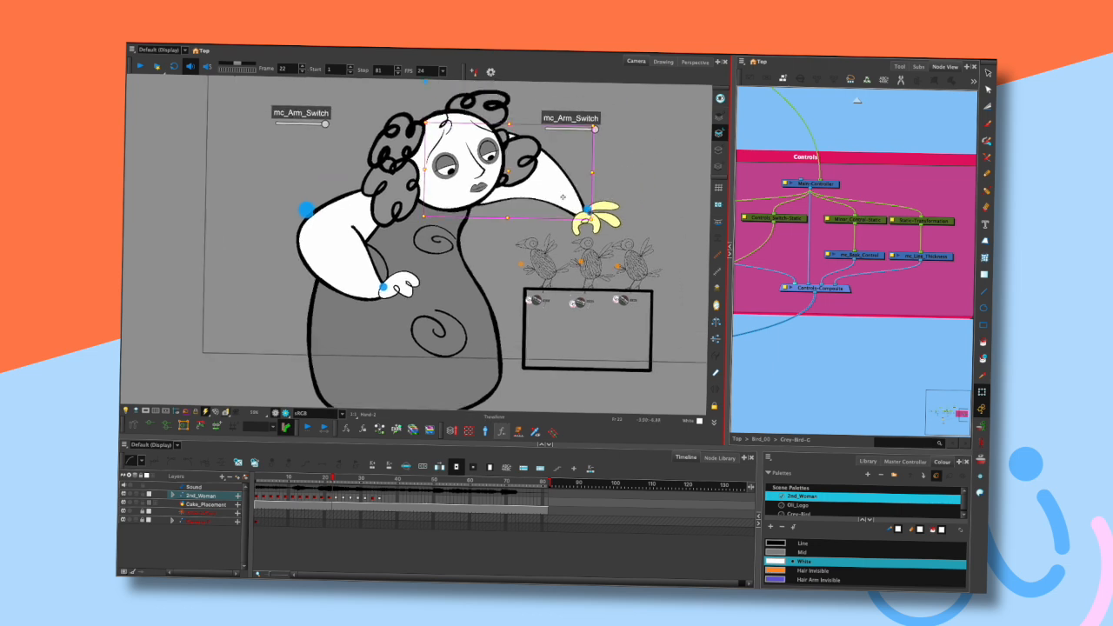
- Select the character's head and then the swirl pattern on her body in the viewer
{"action": "scroll", "coordinate": [587, 224], "scroll_direction": "down", "scroll_amount": 2}
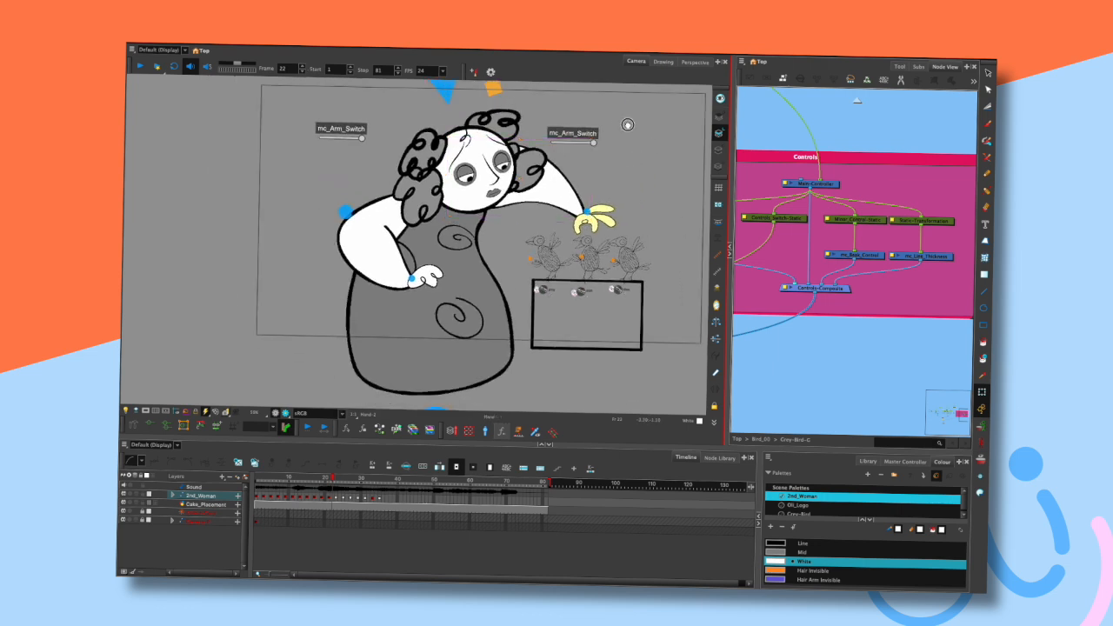
{"action": "left_click_drag", "start_coordinate": [627, 124], "coordinate": [616, 184]}
{"action": "left_click", "coordinate": [557, 123]}
{"action": "left_click", "coordinate": [485, 146]}
{"action": "left_click_drag", "start_coordinate": [485, 146], "coordinate": [474, 114]}
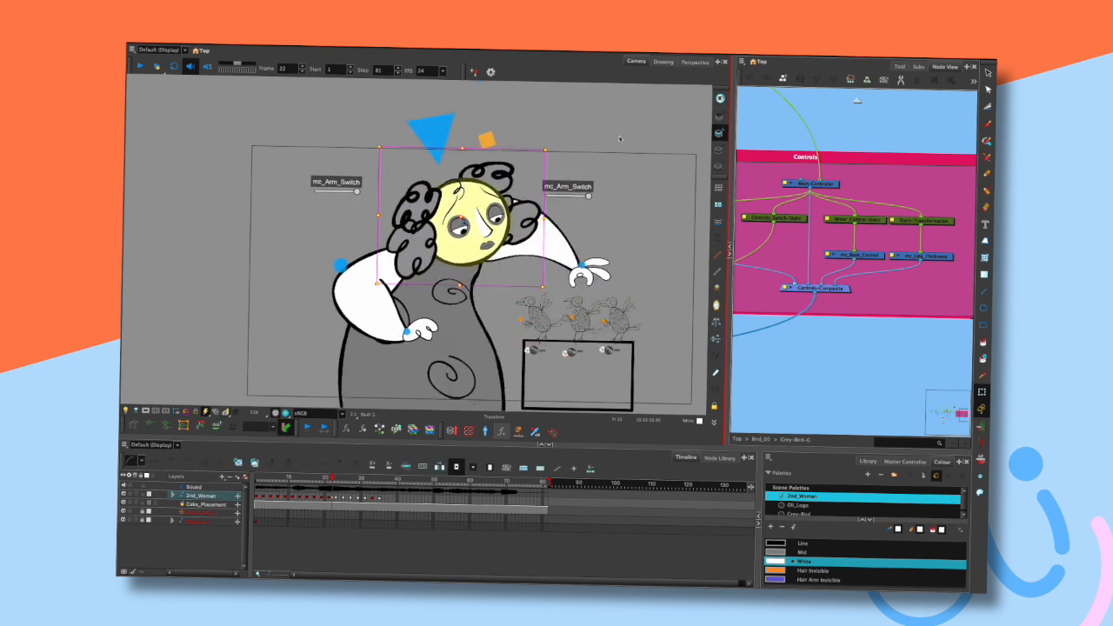
{"action": "left_click_drag", "start_coordinate": [600, 261], "coordinate": [593, 164]}
{"action": "key", "text": "1"}
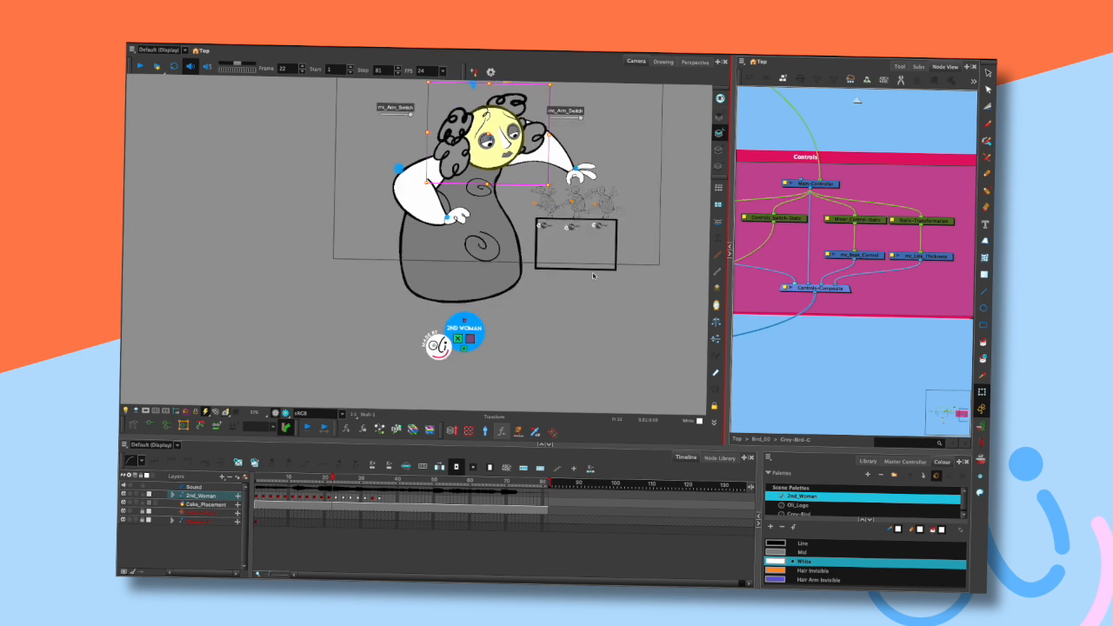
{"action": "scroll", "coordinate": [593, 277], "scroll_direction": "up", "scroll_amount": 2}
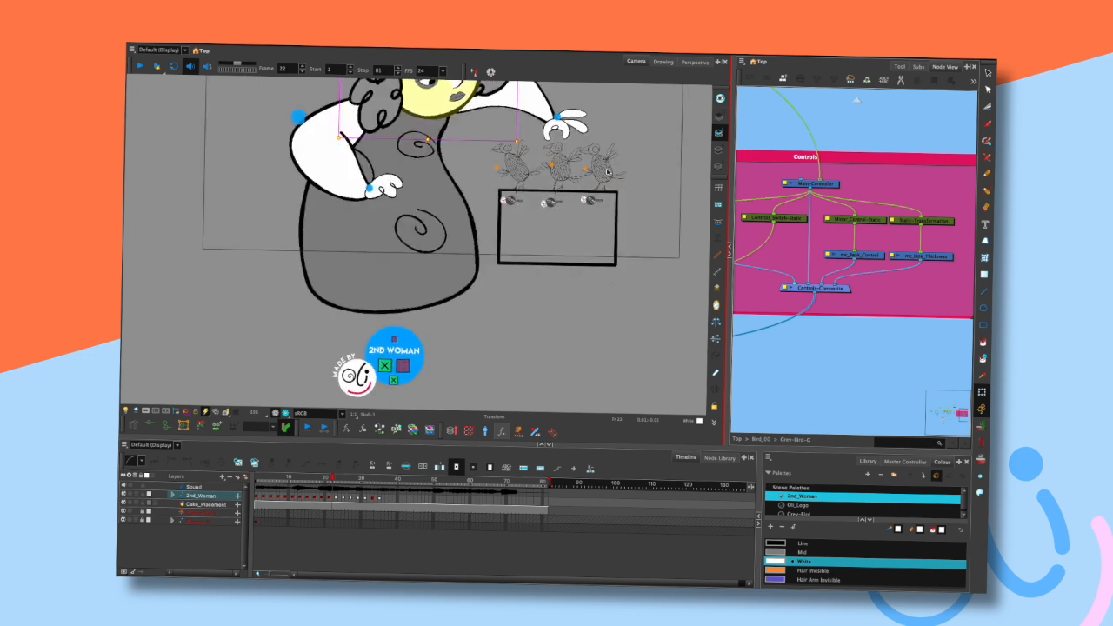
{"action": "left_click_drag", "start_coordinate": [624, 222], "coordinate": [612, 302]}
{"action": "left_click", "coordinate": [646, 229]}
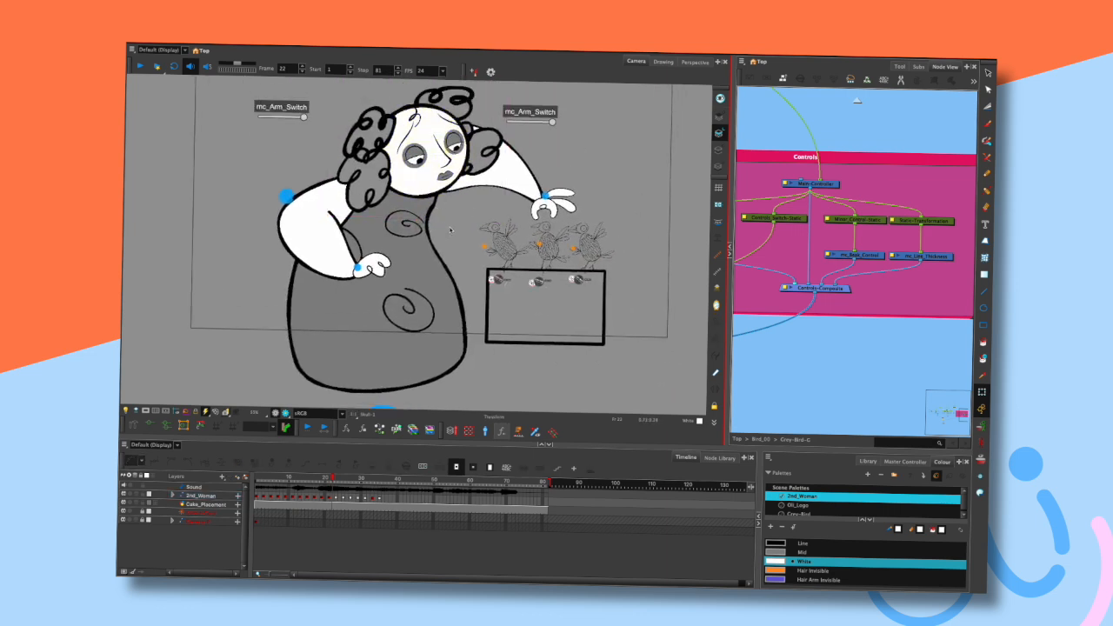
{"action": "left_click", "coordinate": [431, 303]}
{"action": "mouse_move", "coordinate": [448, 283]}
{"action": "left_mouse_down"}
{"action": "mouse_move", "coordinate": [416, 297]}
{"action": "mouse_move", "coordinate": [435, 297]}
{"action": "left_mouse_up"}
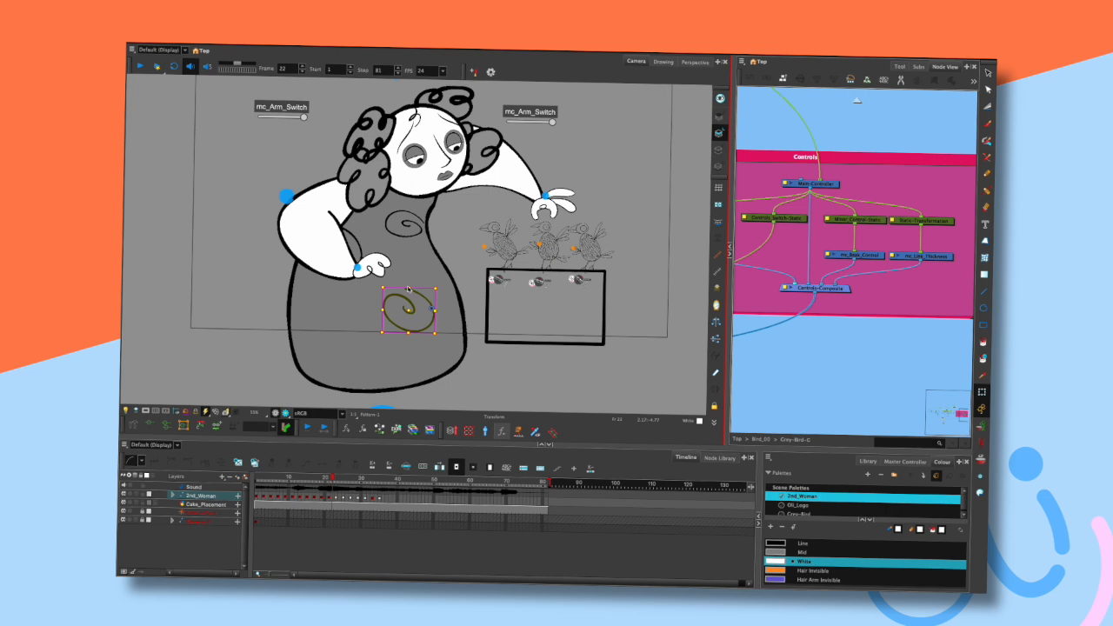
- Locate the selected pattern's node in the node view, entering the Patterns group and returning to UpperBody-G
{"action": "left_click", "coordinate": [835, 75]}
{"action": "key", "text": "o"}
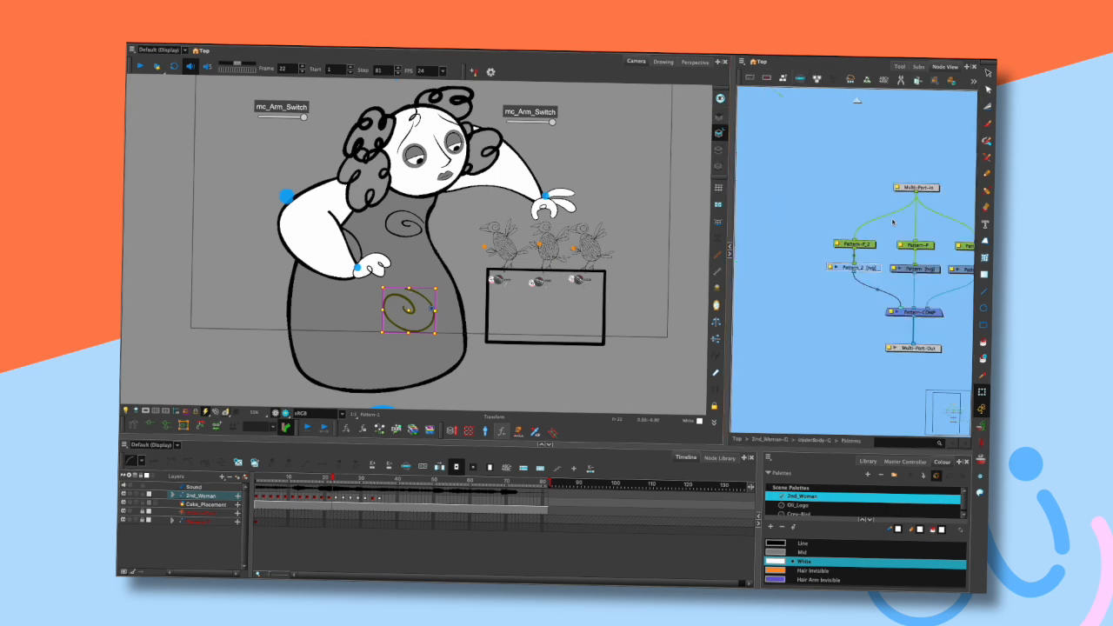
{"action": "left_click", "coordinate": [857, 102]}
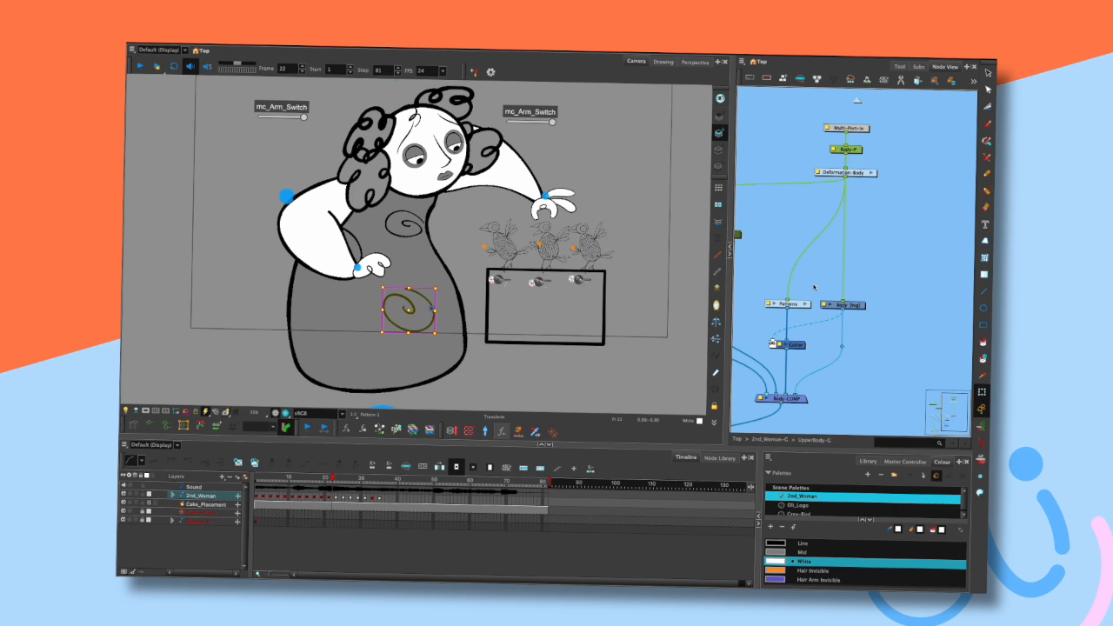
{"action": "left_click", "coordinate": [806, 304]}
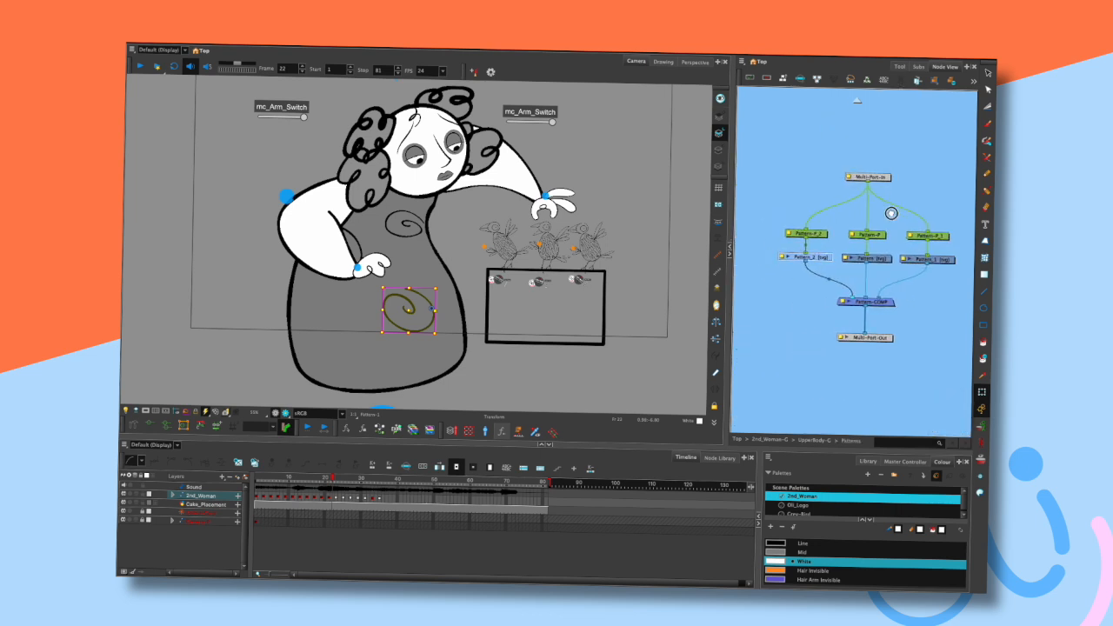
{"action": "left_click", "coordinate": [826, 272]}
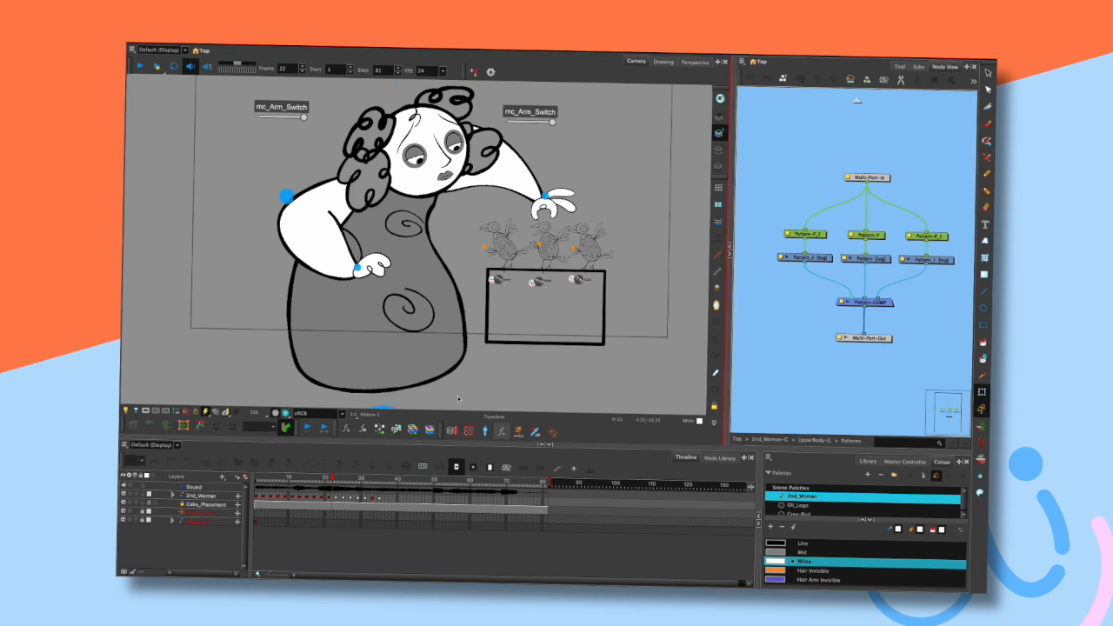
{"action": "left_click", "coordinate": [856, 101]}
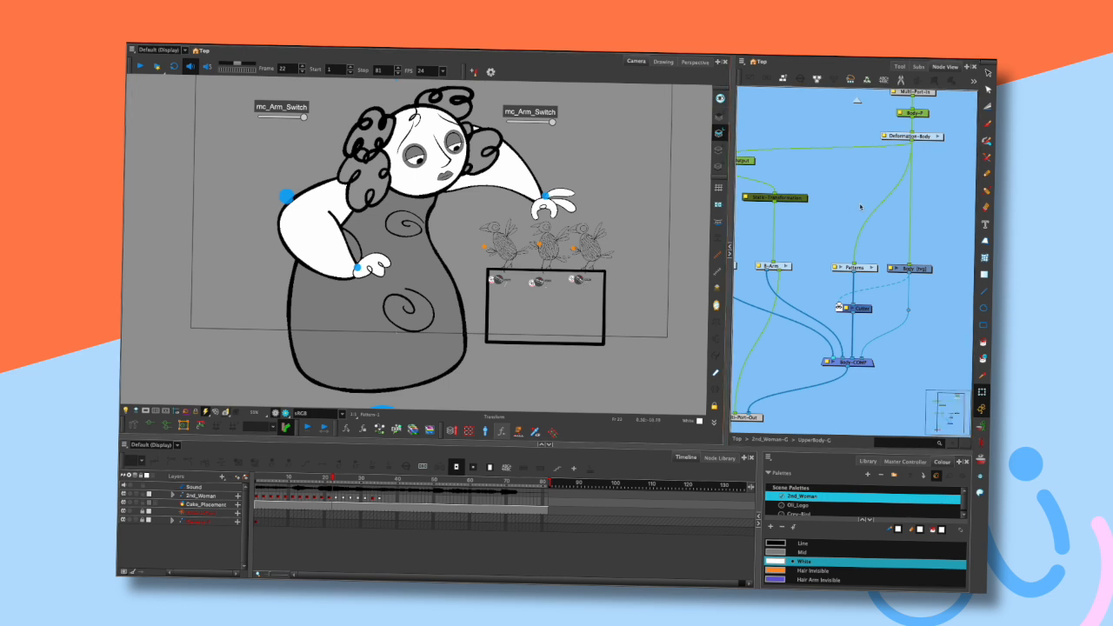
{"action": "left_click_drag", "start_coordinate": [502, 241], "coordinate": [542, 256]}
{"action": "scroll", "coordinate": [550, 290], "scroll_direction": "down", "scroll_amount": 2}
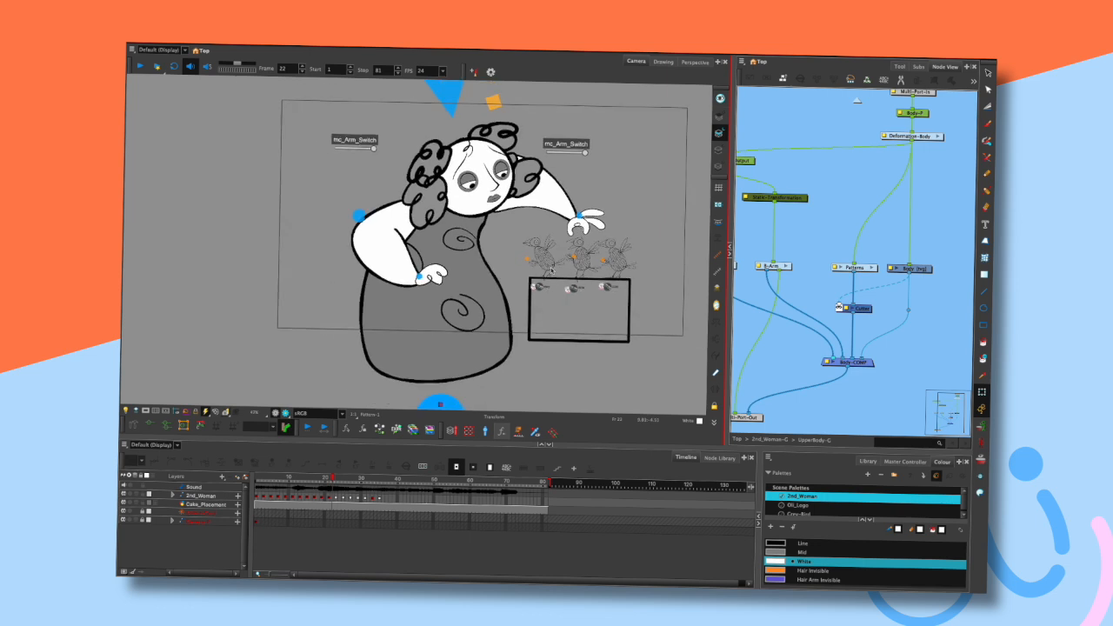
- Play the scene from the first frame and stop playback
{"action": "key", "text": "shift+comma"}
{"action": "key", "text": "shift+Return"}
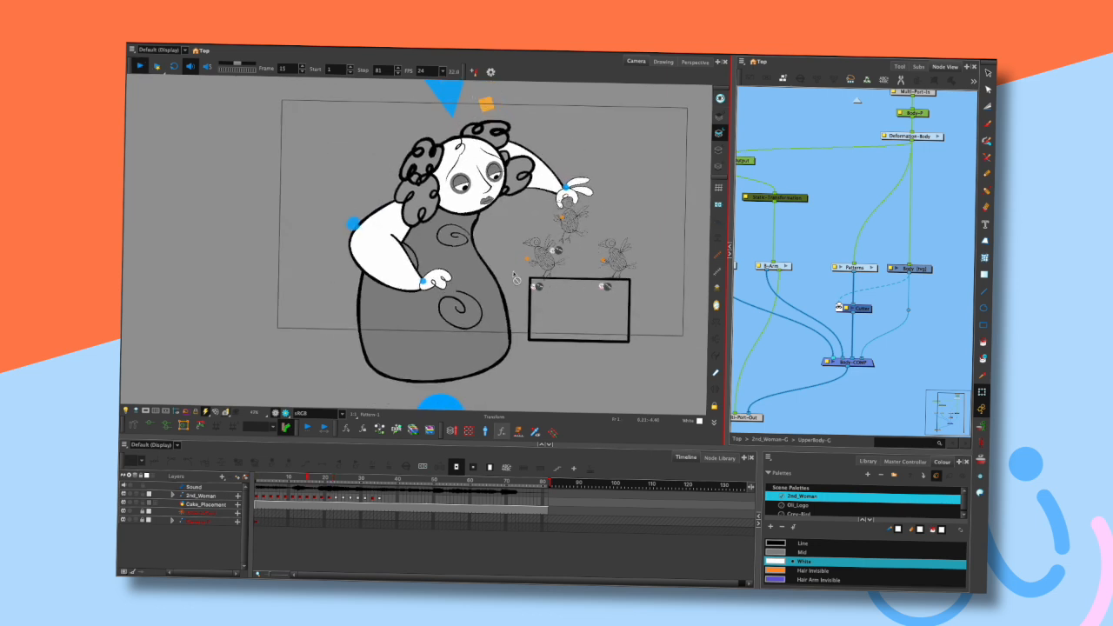
{"action": "key", "text": "shift+Return"}
{"action": "left_click", "coordinate": [125, 486]}
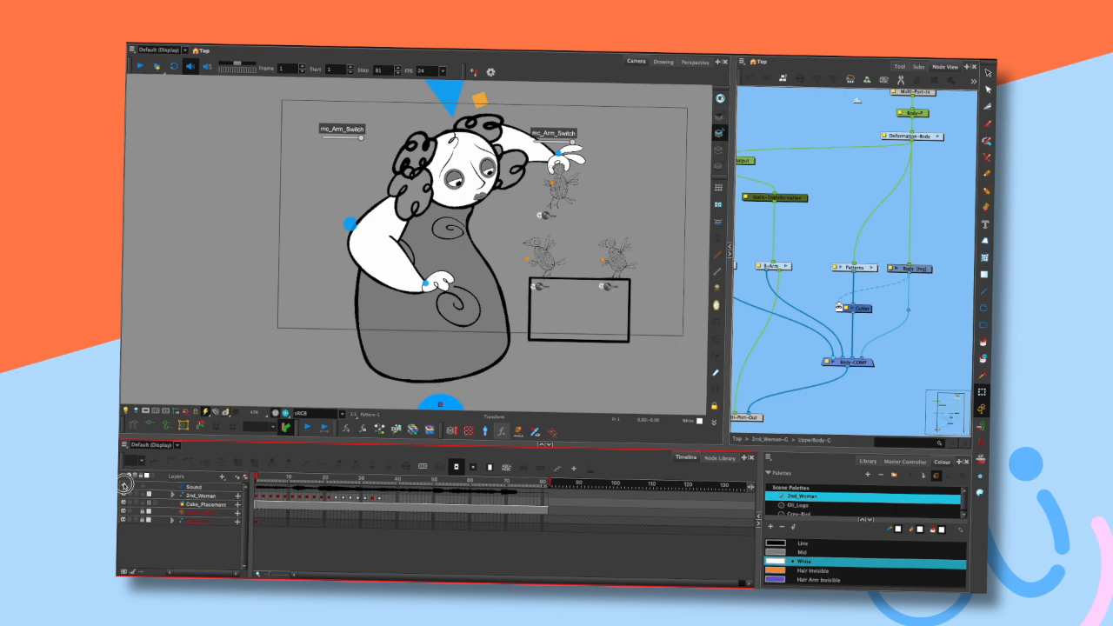
- Restart playback from the first frame and stop it again
{"action": "key", "text": "shift+Return"}
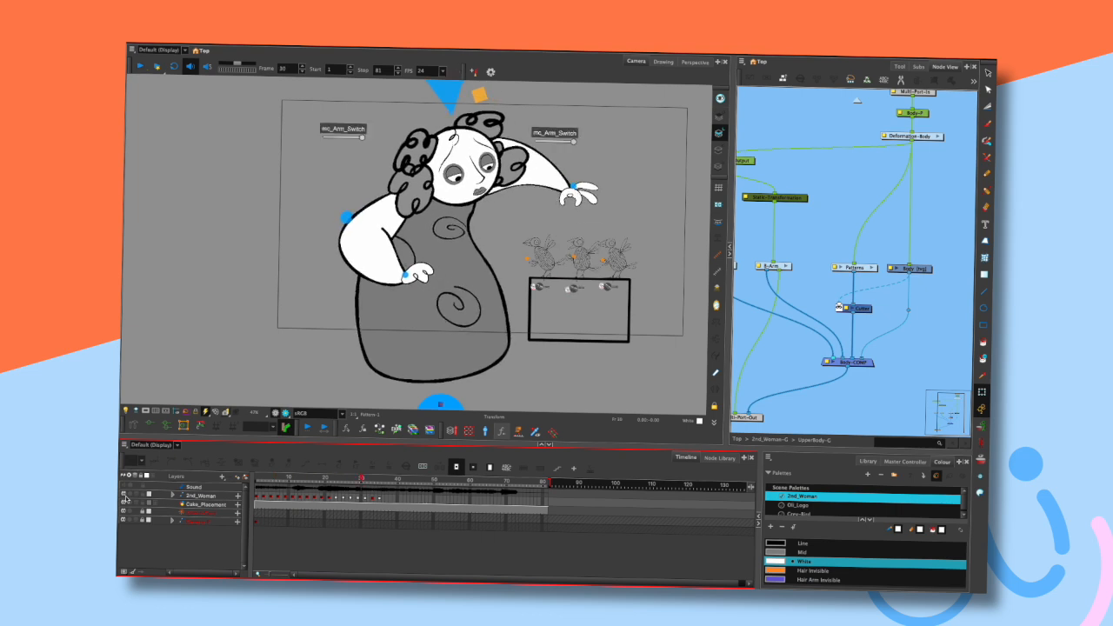
{"action": "key", "text": "shift+comma"}
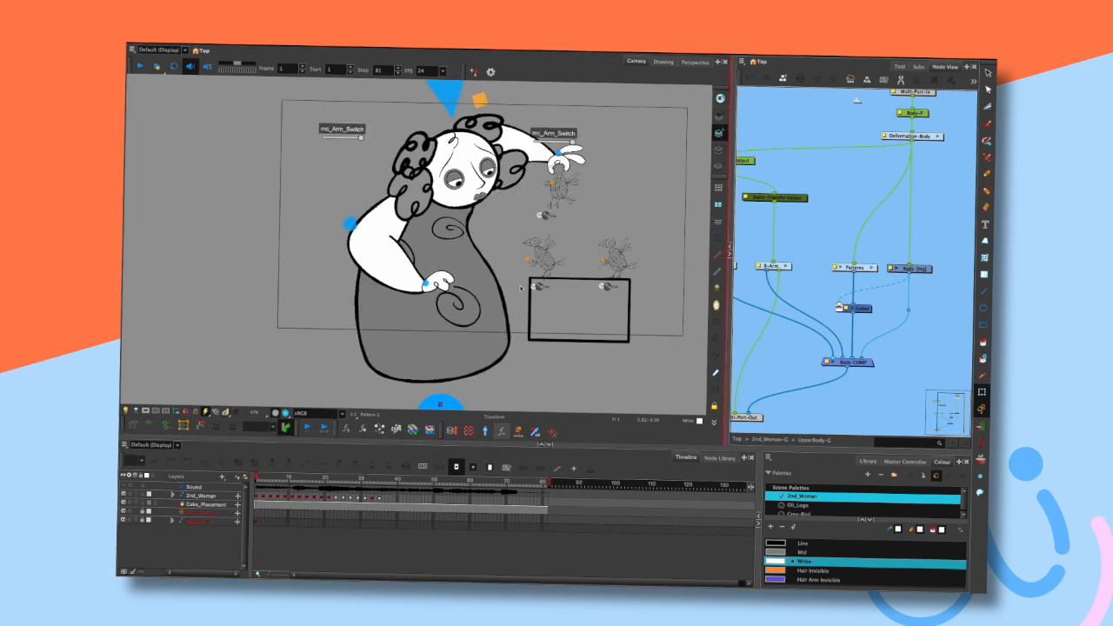
{"action": "key", "text": "Return"}
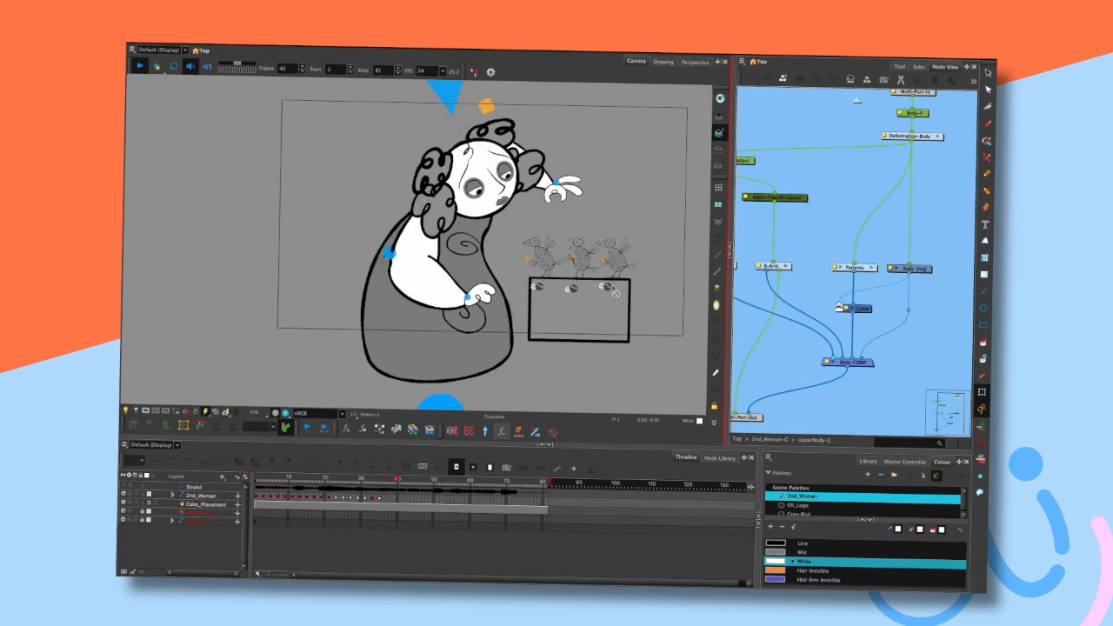
{"action": "key", "text": "Return"}
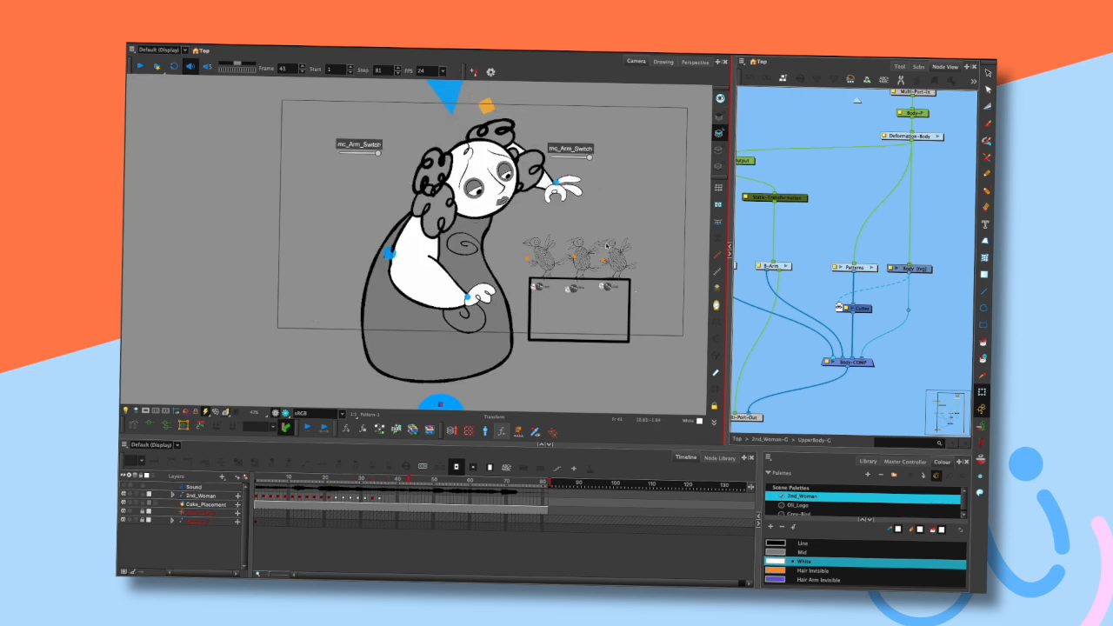
- Zoom in to inspect the three birds perched on the box, then return to the first frame
{"action": "scroll", "coordinate": [622, 269], "scroll_direction": "up", "scroll_amount": 5}
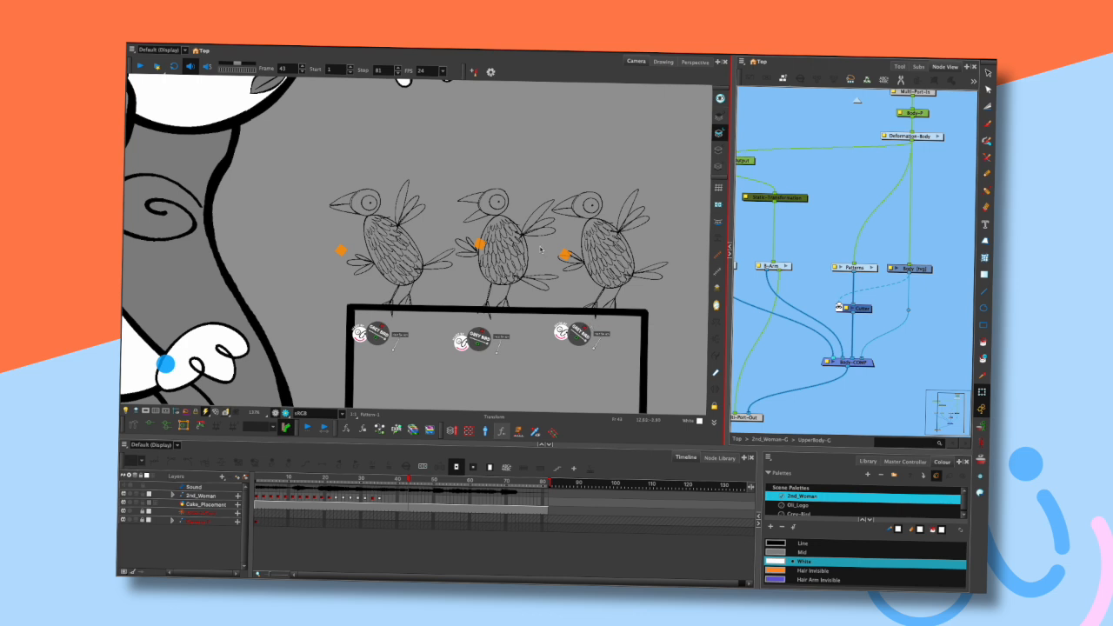
{"action": "scroll", "coordinate": [540, 250], "scroll_direction": "down", "scroll_amount": 3}
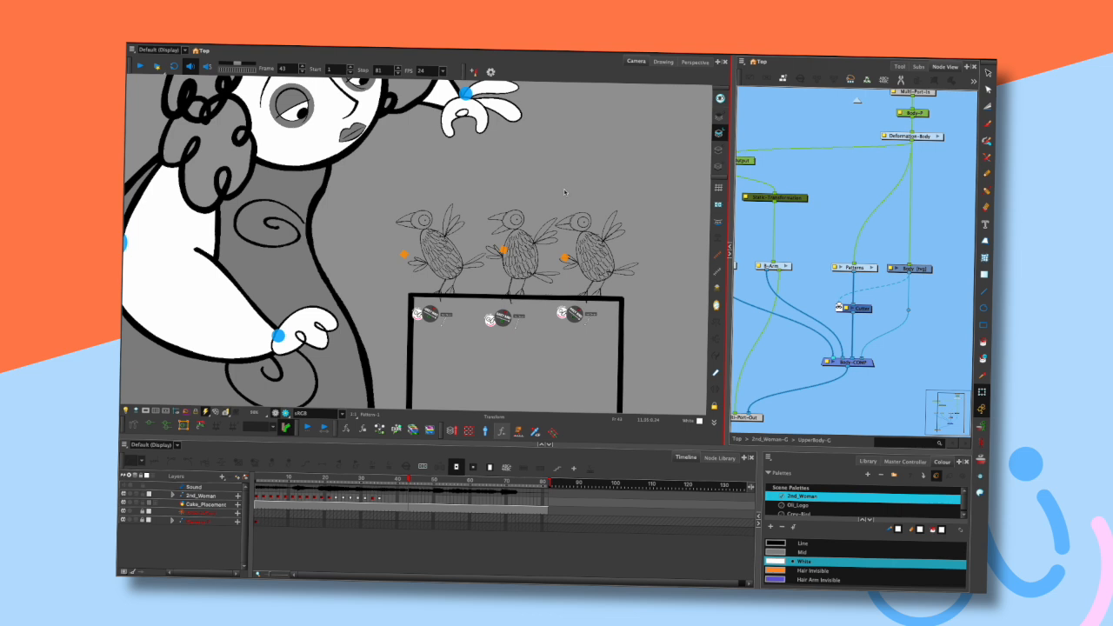
{"action": "scroll", "coordinate": [565, 192], "scroll_direction": "down", "scroll_amount": 1}
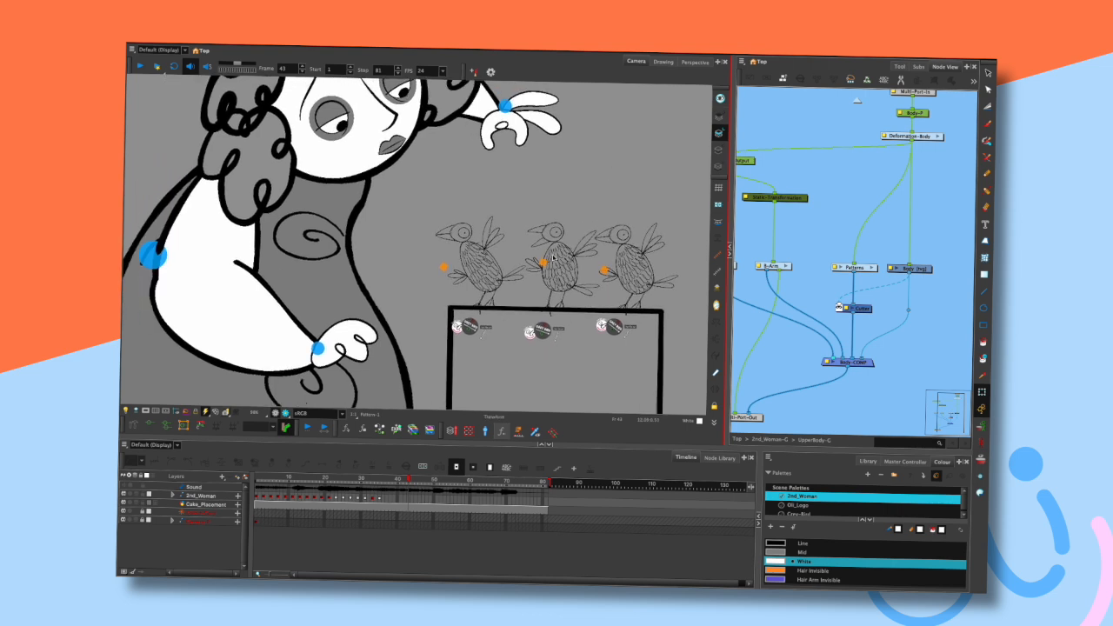
{"action": "scroll", "coordinate": [603, 186], "scroll_direction": "down", "scroll_amount": 2}
{"action": "left_click_drag", "start_coordinate": [730, 236], "coordinate": [689, 285]}
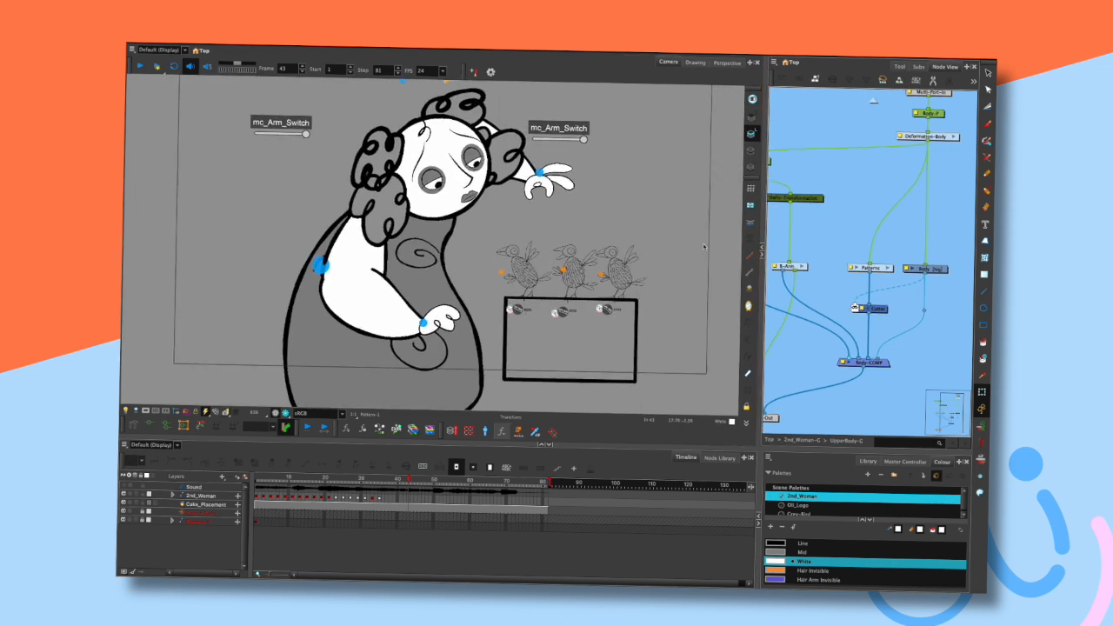
{"action": "mouse_move", "coordinate": [637, 200]}
{"action": "left_mouse_down"}
{"action": "mouse_move", "coordinate": [629, 226]}
{"action": "mouse_move", "coordinate": [628, 214]}
{"action": "left_mouse_up"}
{"action": "key", "text": "shift+comma"}
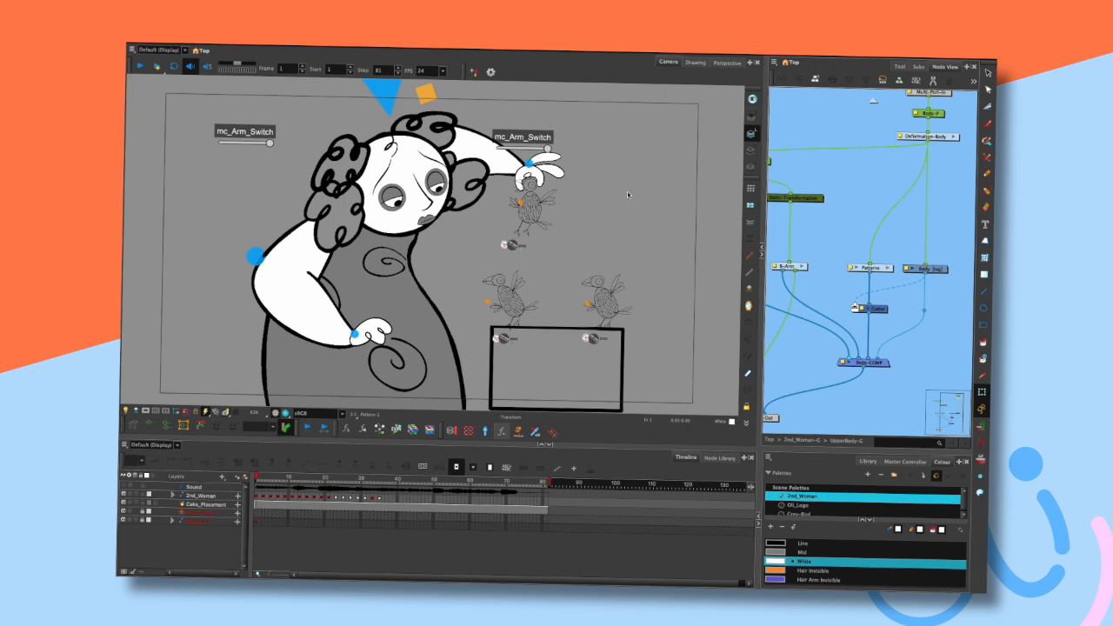
- Zoom in on the character and toggle playback to watch her arm and the birds move
{"action": "scroll", "coordinate": [627, 193], "scroll_direction": "up", "scroll_amount": 2}
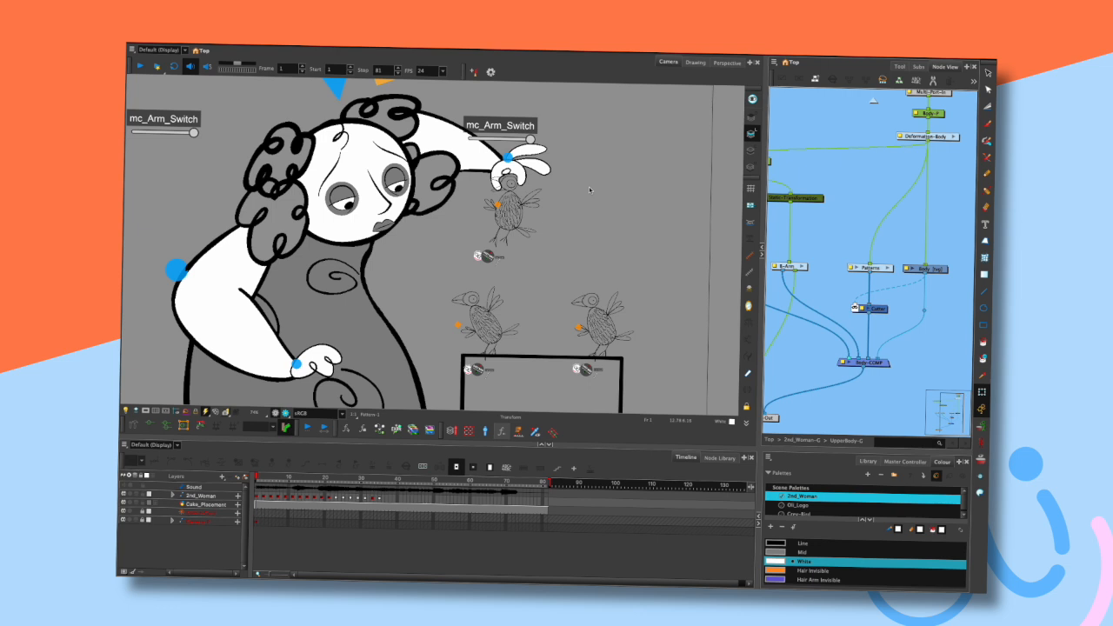
{"action": "left_click_drag", "start_coordinate": [614, 223], "coordinate": [626, 223]}
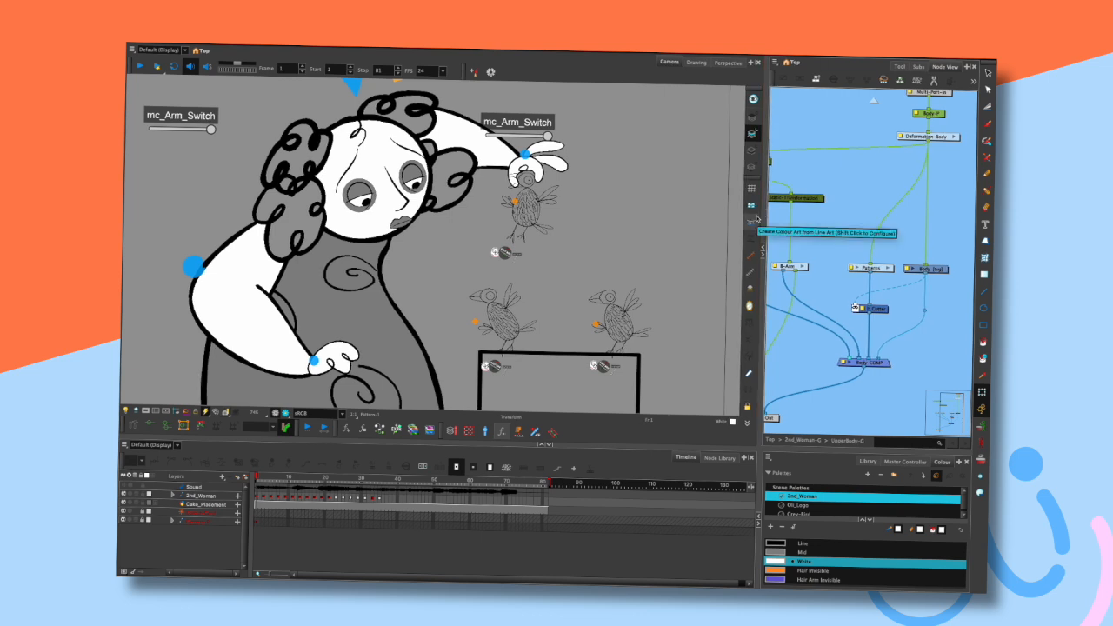
{"action": "left_click_drag", "start_coordinate": [614, 244], "coordinate": [643, 245]}
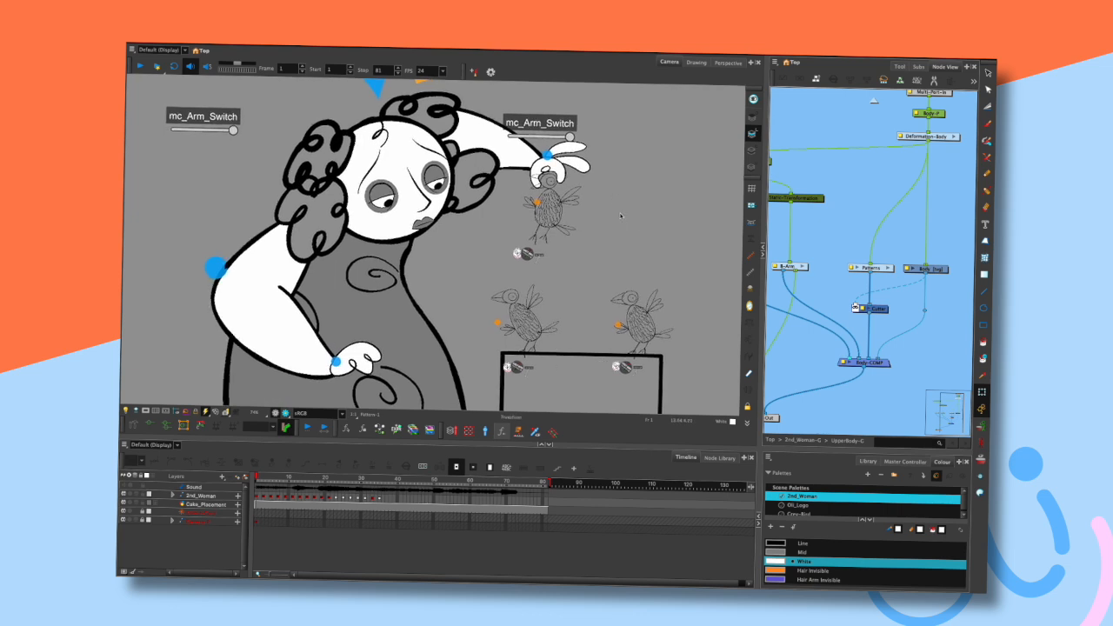
{"action": "key", "text": "shift+Return"}
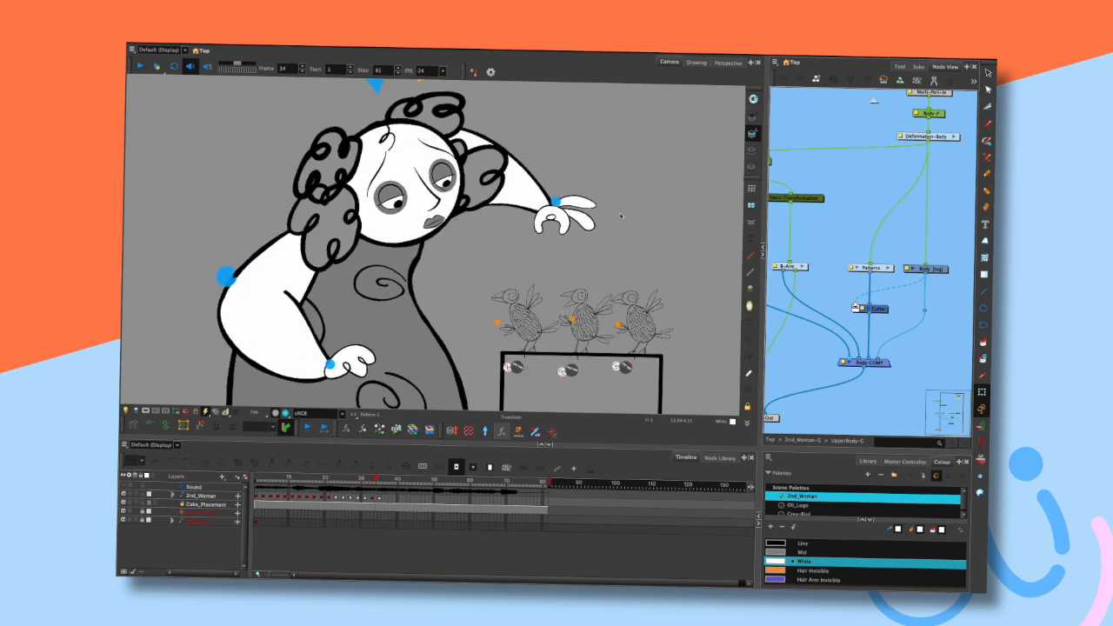
{"action": "key", "text": "shift+Return"}
{"action": "key", "text": "shift+Return"}
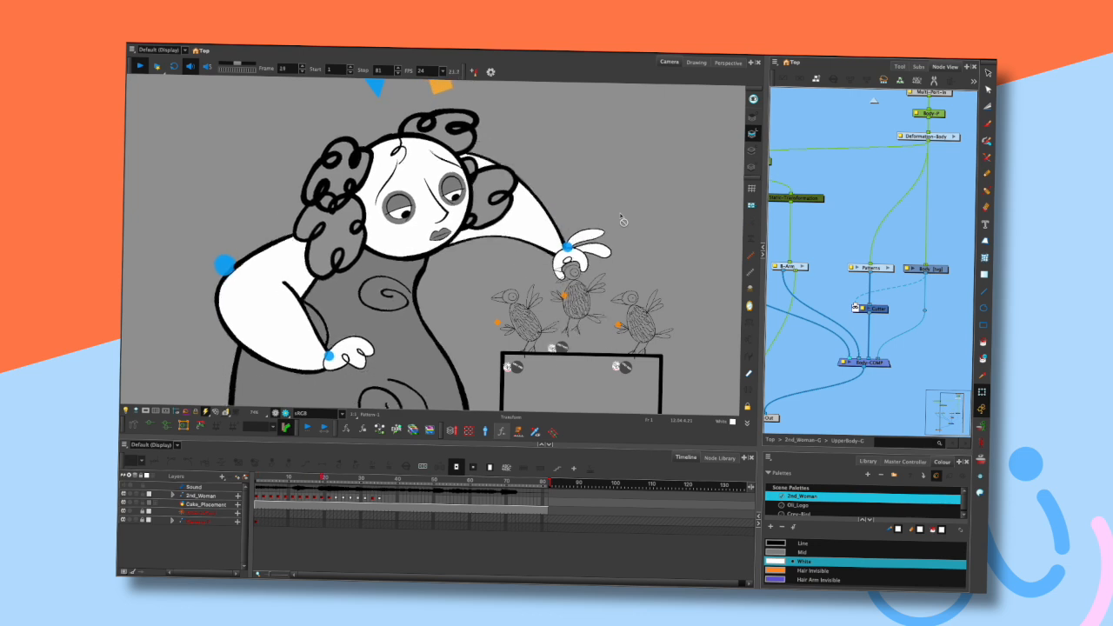
{"action": "key", "text": "shift+Return"}
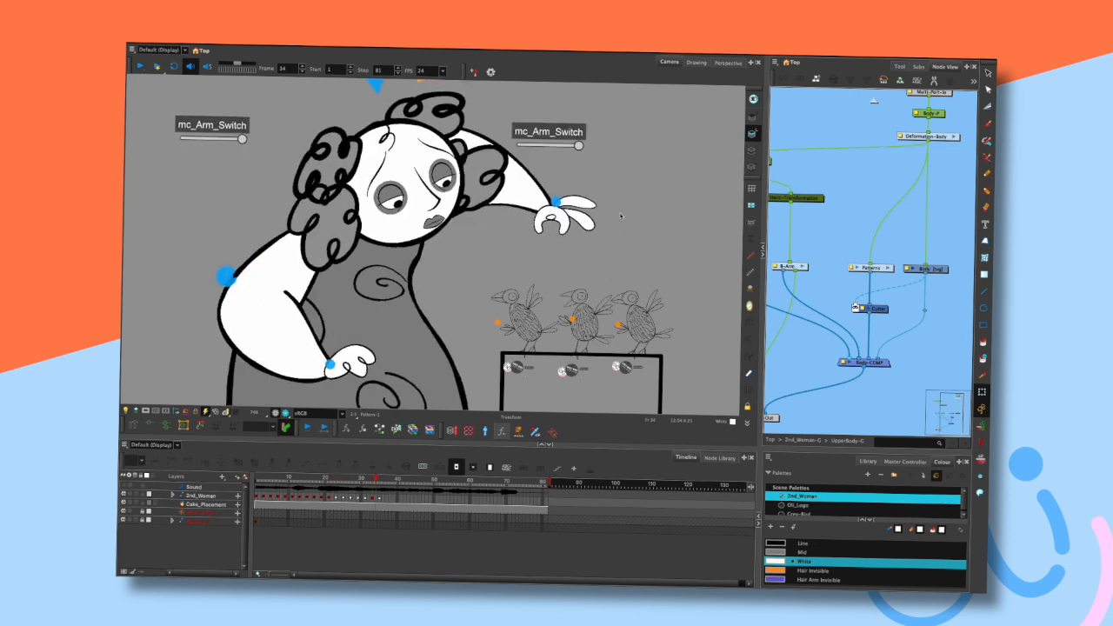
- Step back and forth frame by frame to examine the character's reaching arm animation
{"action": "key", "text": "comma"}
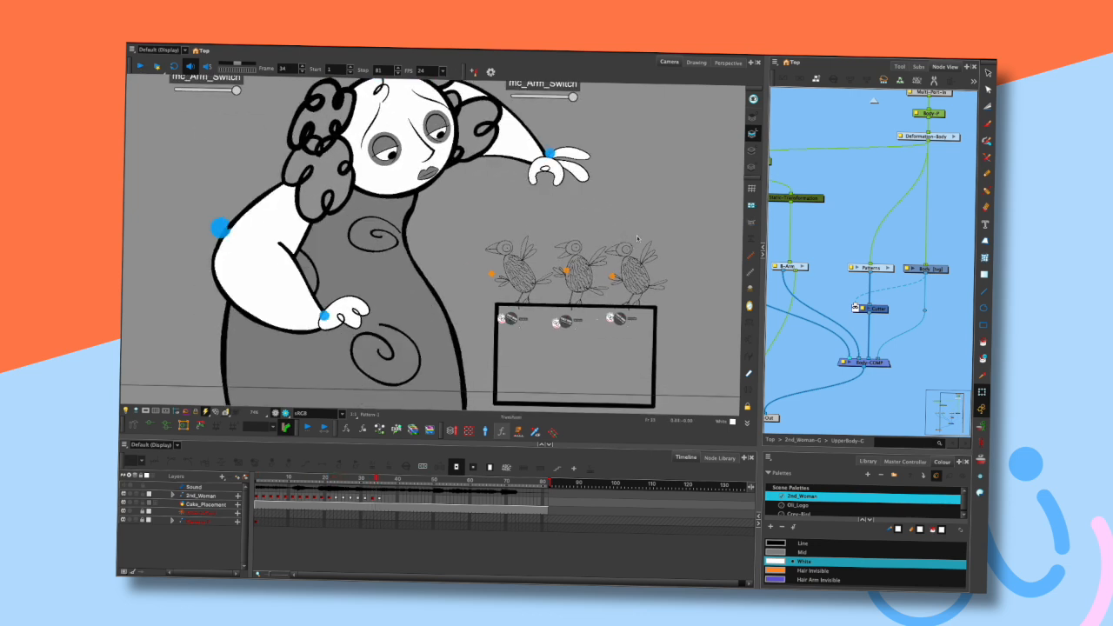
{"action": "key", "text": "period"}
{"action": "left_click_drag", "start_coordinate": [648, 446], "coordinate": [648, 470]}
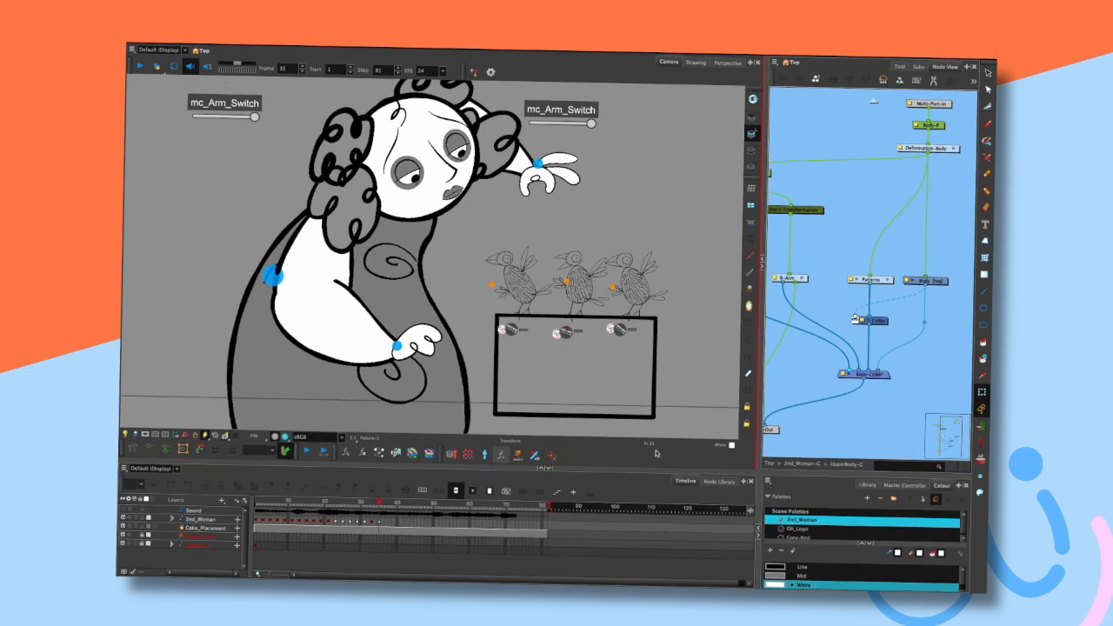
{"action": "left_click_drag", "start_coordinate": [763, 358], "coordinate": [782, 356]}
{"action": "left_click_drag", "start_coordinate": [686, 203], "coordinate": [673, 232]}
{"action": "key", "text": "comma"}
{"action": "key", "text": "comma"}
{"action": "key", "text": "period"}
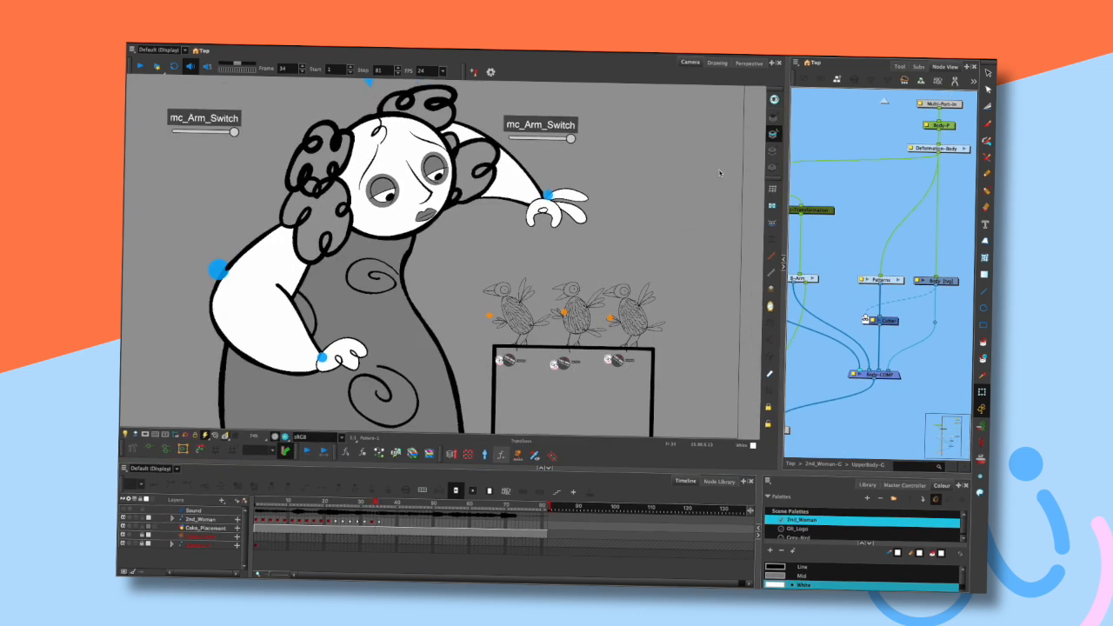
{"action": "key", "text": "period"}
{"action": "key", "text": "comma"}
{"action": "key", "text": "period"}
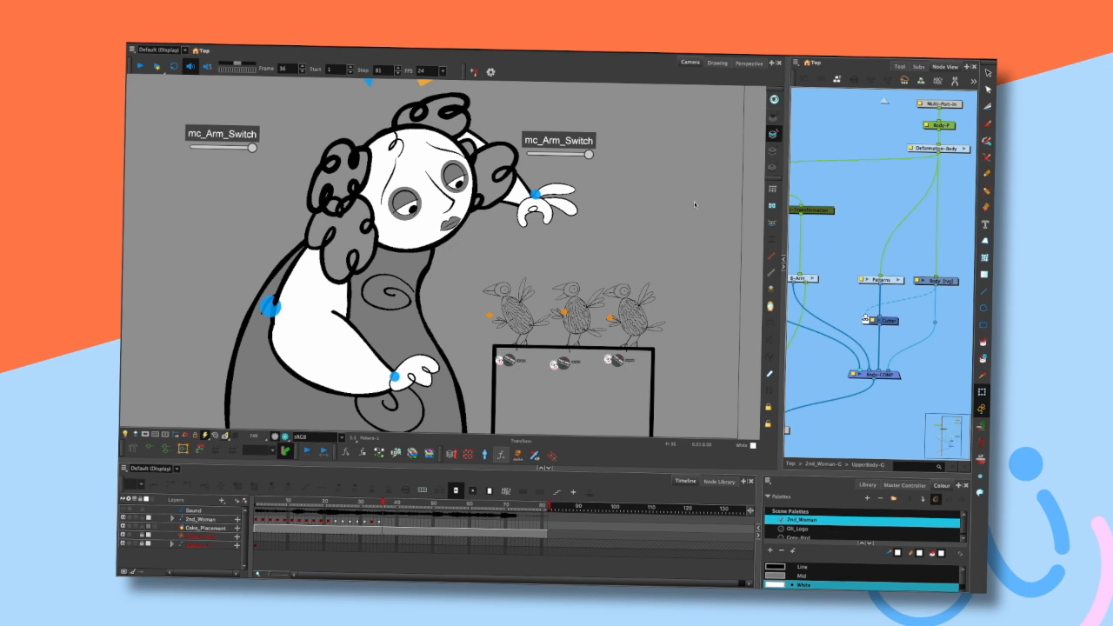
{"action": "key", "text": "comma"}
{"action": "key", "text": "comma"}
{"action": "key", "text": "period"}
{"action": "key", "text": "period"}
{"action": "key", "text": "comma"}
{"action": "key", "text": "comma"}
{"action": "key", "text": "period"}
{"action": "key", "text": "period"}
{"action": "key", "text": "comma"}
{"action": "key", "text": "period"}
{"action": "key", "text": "period"}
- Select the character's lower hand and step through neighbouring frames to study its pose
{"action": "left_click_drag", "start_coordinate": [426, 236], "coordinate": [435, 242]}
{"action": "left_click", "coordinate": [640, 207]}
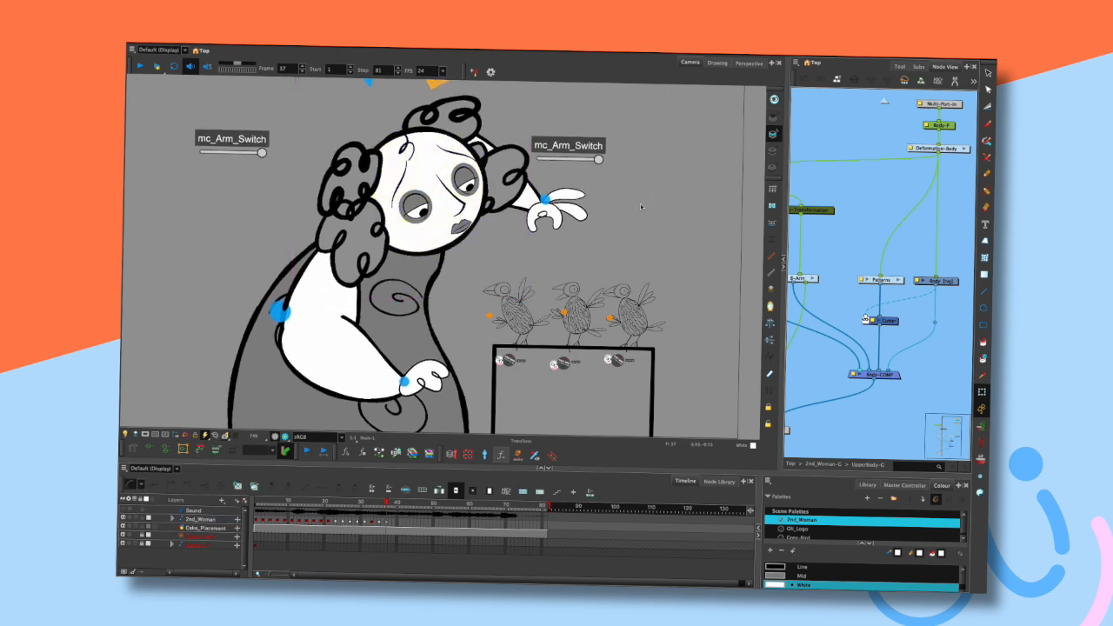
{"action": "key", "text": "comma"}
{"action": "key", "text": "comma"}
{"action": "key", "text": "period"}
{"action": "key", "text": "period"}
{"action": "left_click_drag", "start_coordinate": [426, 374], "coordinate": [449, 368]}
{"action": "left_click_drag", "start_coordinate": [344, 344], "coordinate": [356, 343]}
{"action": "left_click_drag", "start_coordinate": [454, 367], "coordinate": [472, 370]}
{"action": "key", "text": "comma"}
{"action": "key", "text": "period"}
{"action": "key", "text": "period"}
{"action": "left_click_drag", "start_coordinate": [313, 323], "coordinate": [312, 312]}
{"action": "left_click_drag", "start_coordinate": [479, 359], "coordinate": [496, 360]}
{"action": "key", "text": "comma"}
{"action": "key", "text": "comma"}
{"action": "key", "text": "period"}
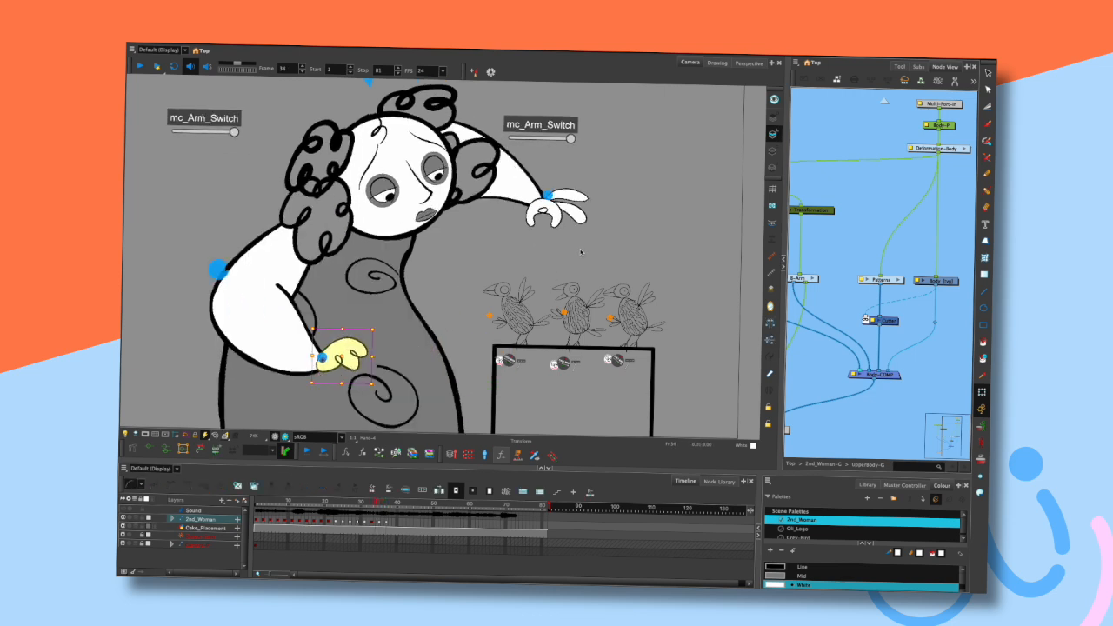
{"action": "key", "text": "period"}
- Select the character's head and step back and forth through frames to compare its motion
{"action": "left_click", "coordinate": [431, 233]}
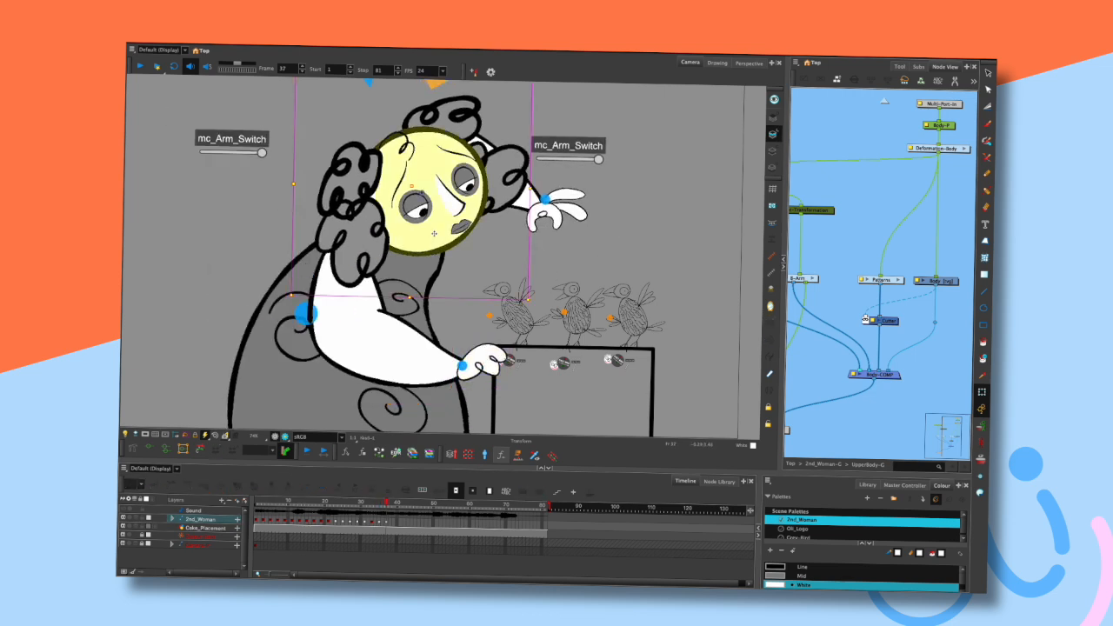
{"action": "key", "text": "comma"}
{"action": "key", "text": "comma"}
{"action": "key", "text": "comma"}
{"action": "key", "text": "comma"}
{"action": "key", "text": "period"}
{"action": "key", "text": "period"}
{"action": "key", "text": "period"}
{"action": "key", "text": "period"}
{"action": "key", "text": "comma"}
{"action": "key", "text": "comma"}
{"action": "key", "text": "comma"}
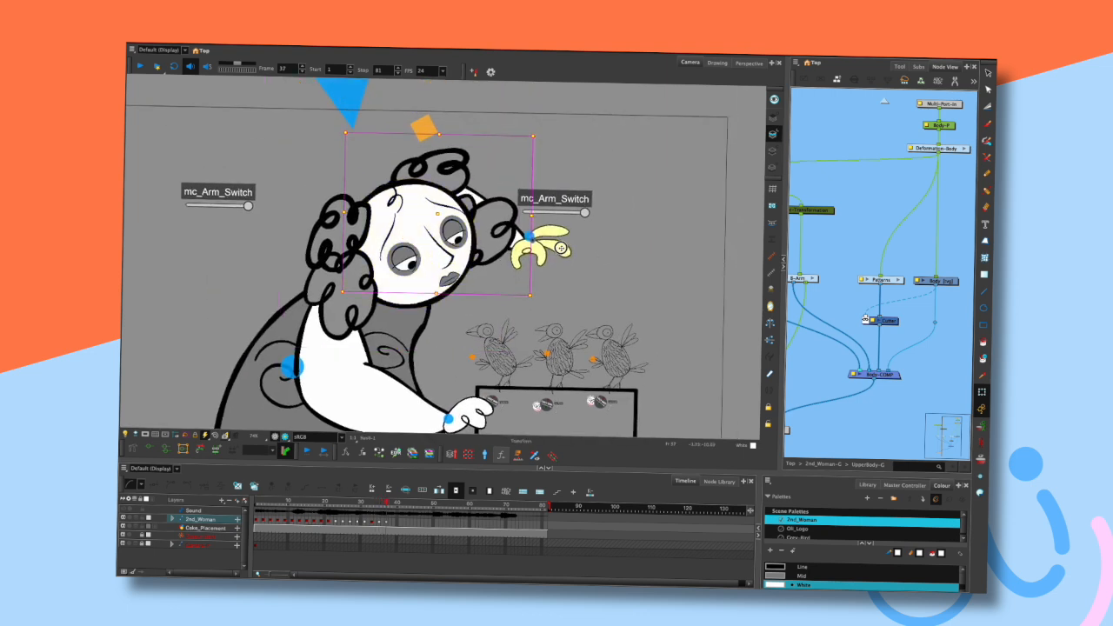
{"action": "key", "text": "period"}
{"action": "key", "text": "period"}
{"action": "key", "text": "period"}
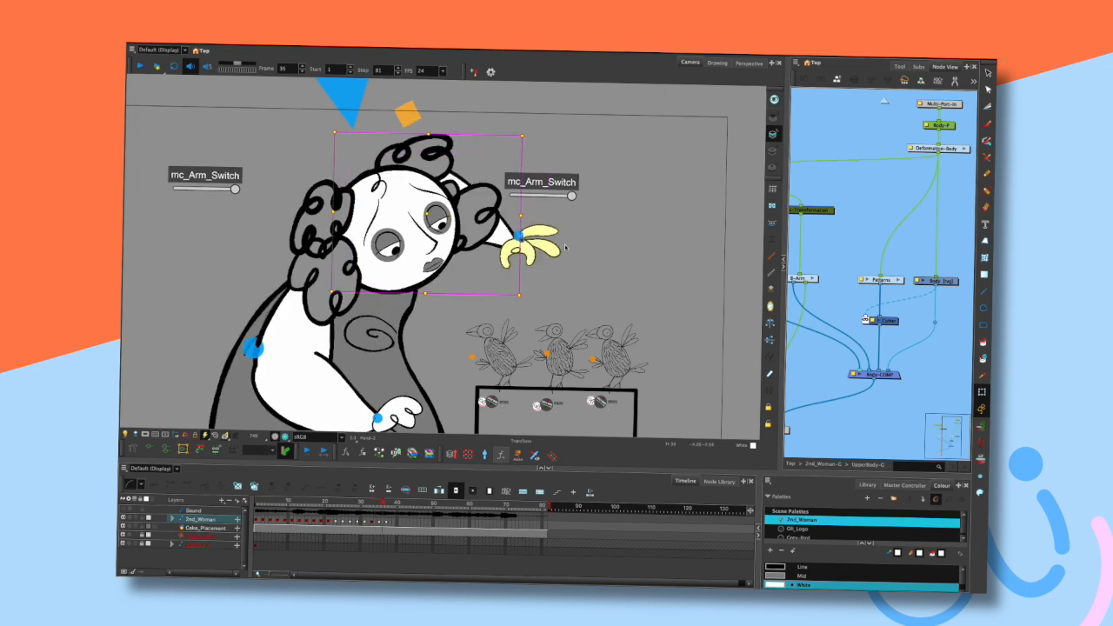
- Select the head and the raised hand in turn, scrubbing neighbouring frames to compare their timing
{"action": "left_click_drag", "start_coordinate": [540, 314], "coordinate": [549, 298]}
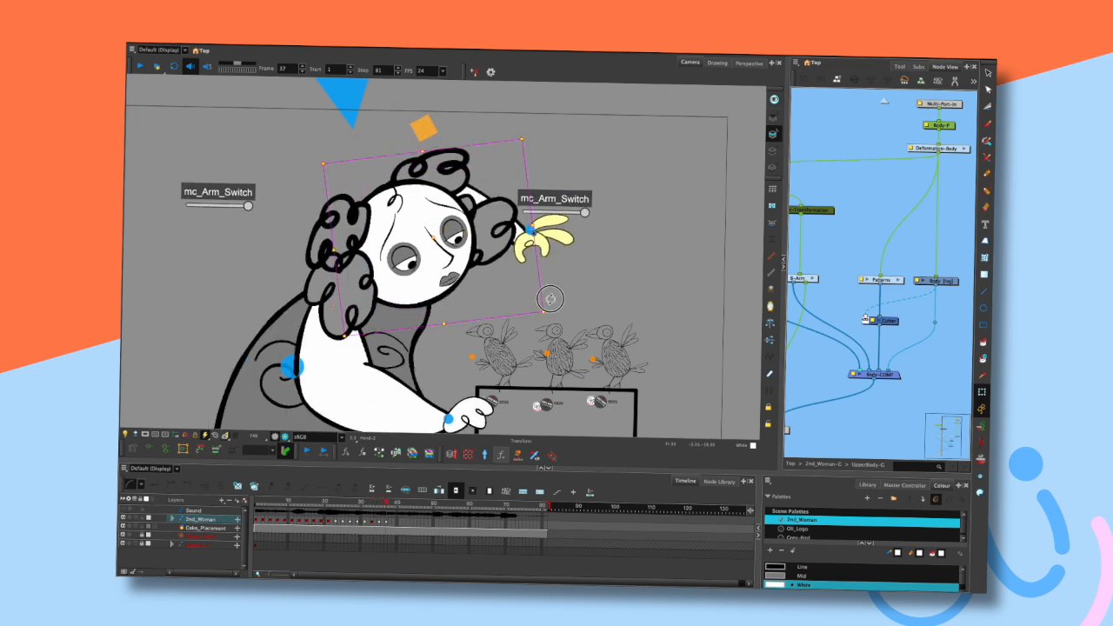
{"action": "left_click_drag", "start_coordinate": [566, 235], "coordinate": [542, 231]}
{"action": "left_click", "coordinate": [589, 236]}
{"action": "key", "text": "comma"}
{"action": "key", "text": "comma"}
{"action": "key", "text": "period"}
{"action": "key", "text": "period"}
{"action": "left_click", "coordinate": [587, 241]}
{"action": "key", "text": "comma"}
{"action": "key", "text": "comma"}
{"action": "key", "text": "period"}
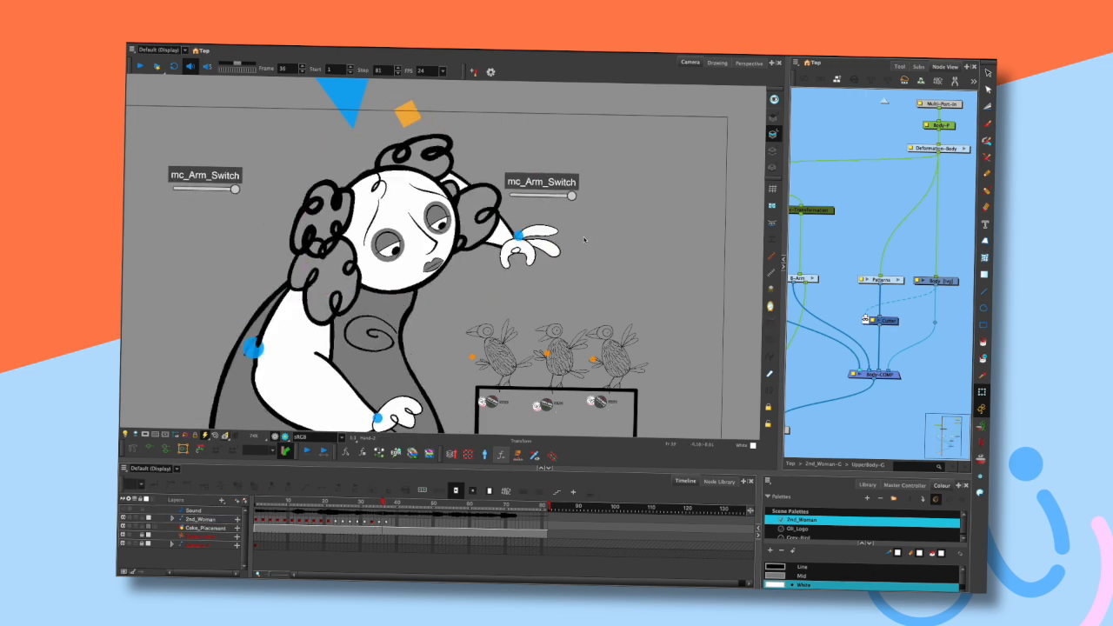
{"action": "key", "text": "period"}
{"action": "left_click", "coordinate": [553, 233]}
{"action": "left_click_drag", "start_coordinate": [526, 315], "coordinate": [515, 331]}
{"action": "left_click", "coordinate": [586, 265]}
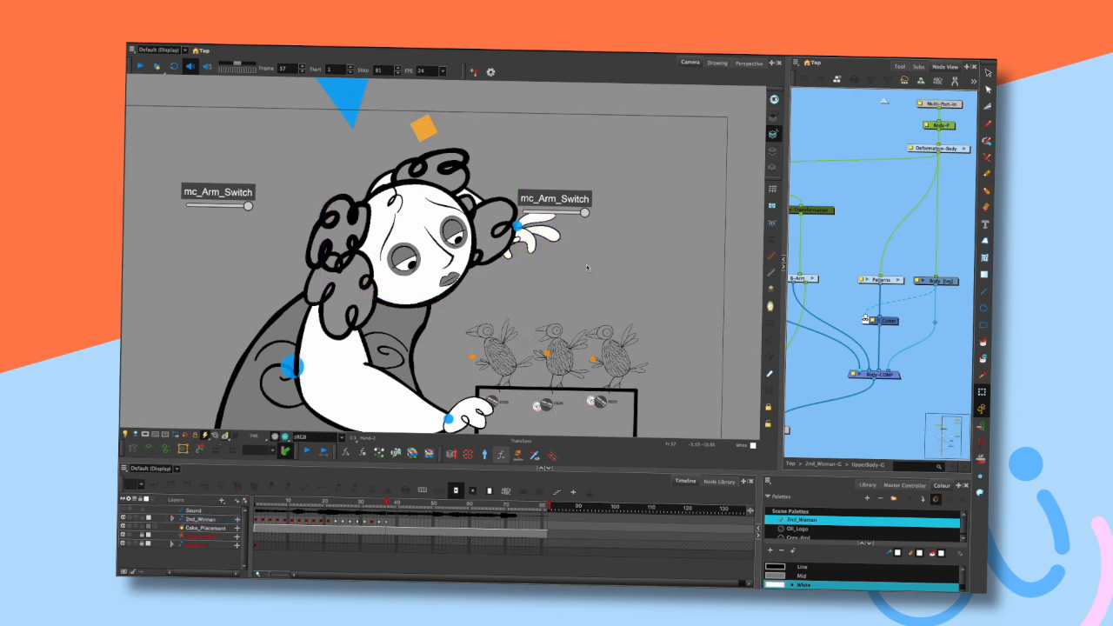
{"action": "key", "text": "comma"}
{"action": "key", "text": "comma"}
{"action": "key", "text": "period"}
{"action": "key", "text": "period"}
{"action": "left_click", "coordinate": [553, 233]}
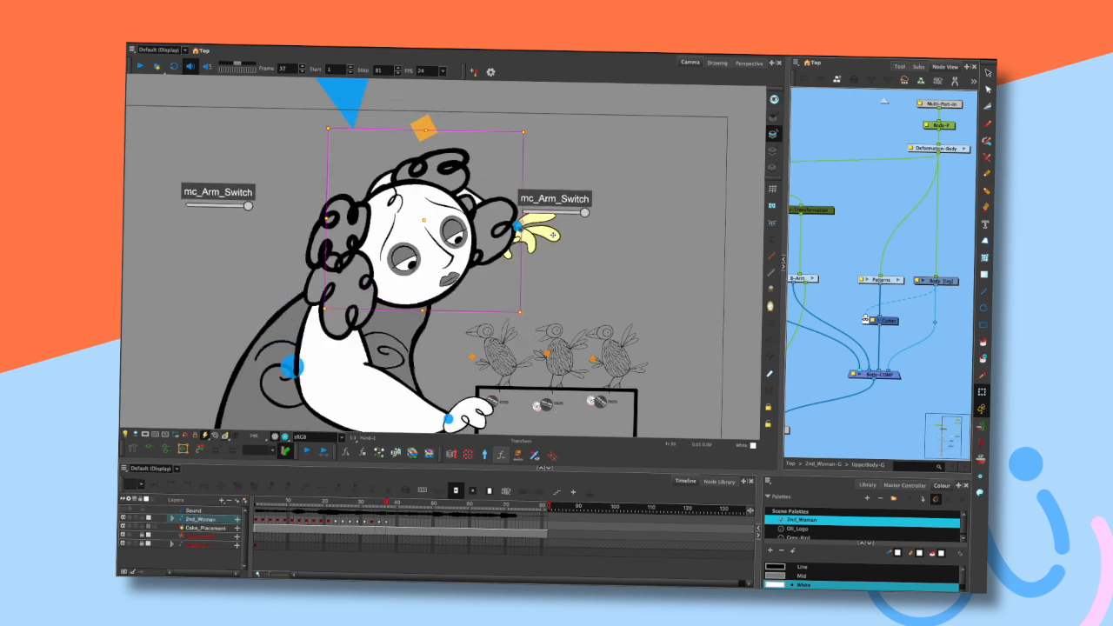
{"action": "key", "text": "comma"}
{"action": "key", "text": "comma"}
{"action": "key", "text": "period"}
{"action": "key", "text": "period"}
{"action": "key", "text": "comma"}
{"action": "key", "text": "comma"}
{"action": "key", "text": "comma"}
{"action": "key", "text": "period"}
{"action": "key", "text": "period"}
{"action": "key", "text": "period"}
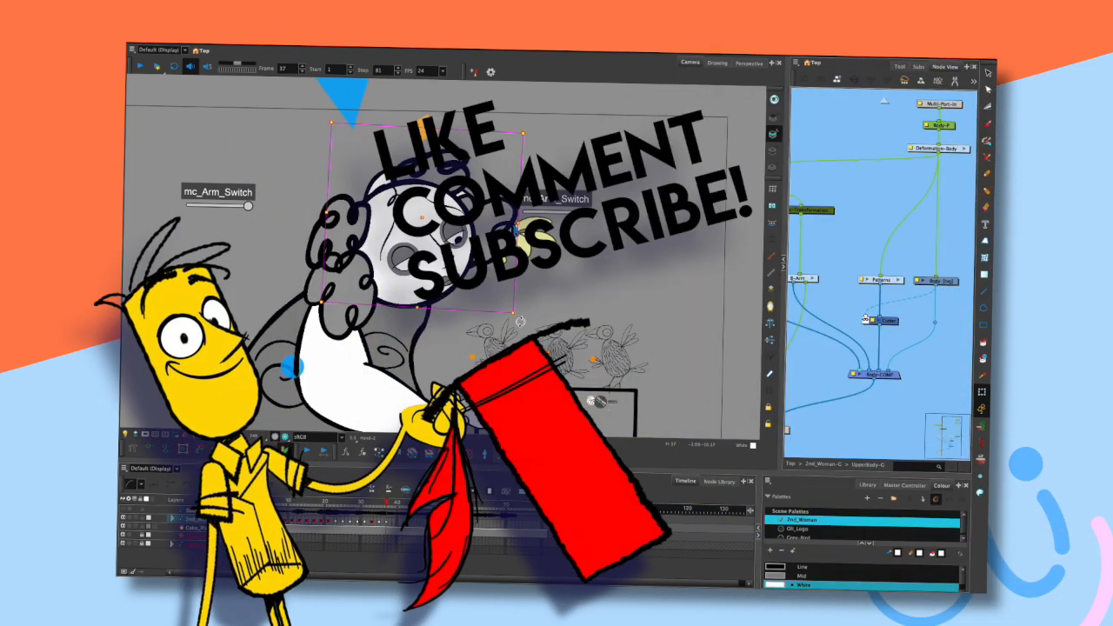
- Zoom out on the scene and reselect the character's head while stepping between frames
{"action": "left_click", "coordinate": [530, 334]}
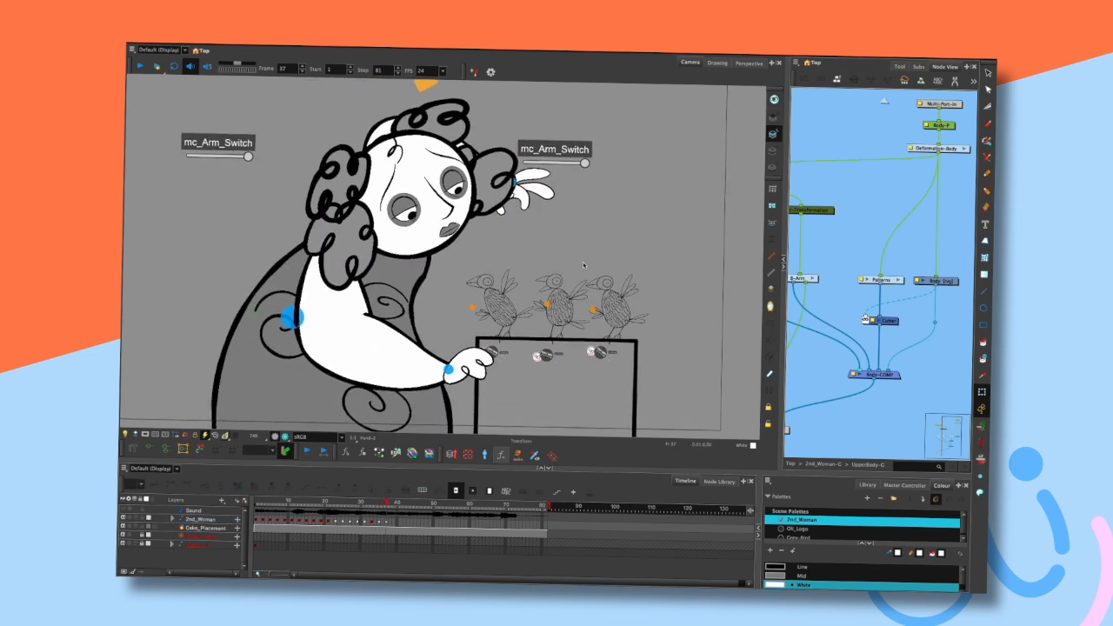
{"action": "scroll", "coordinate": [583, 262], "scroll_direction": "down", "scroll_amount": 2}
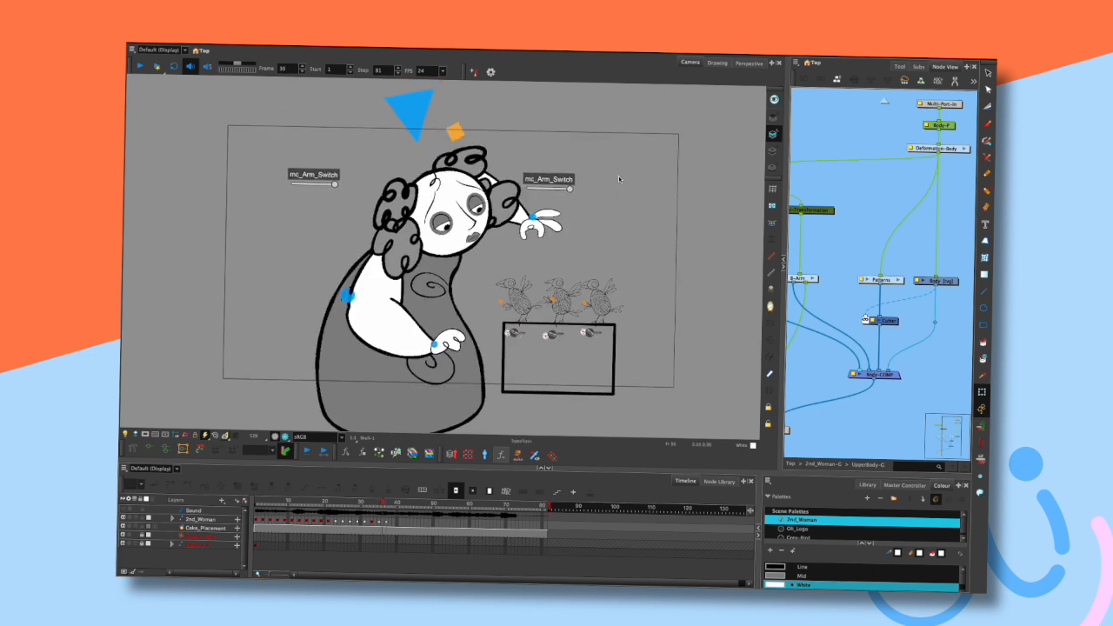
{"action": "left_click", "coordinate": [469, 143]}
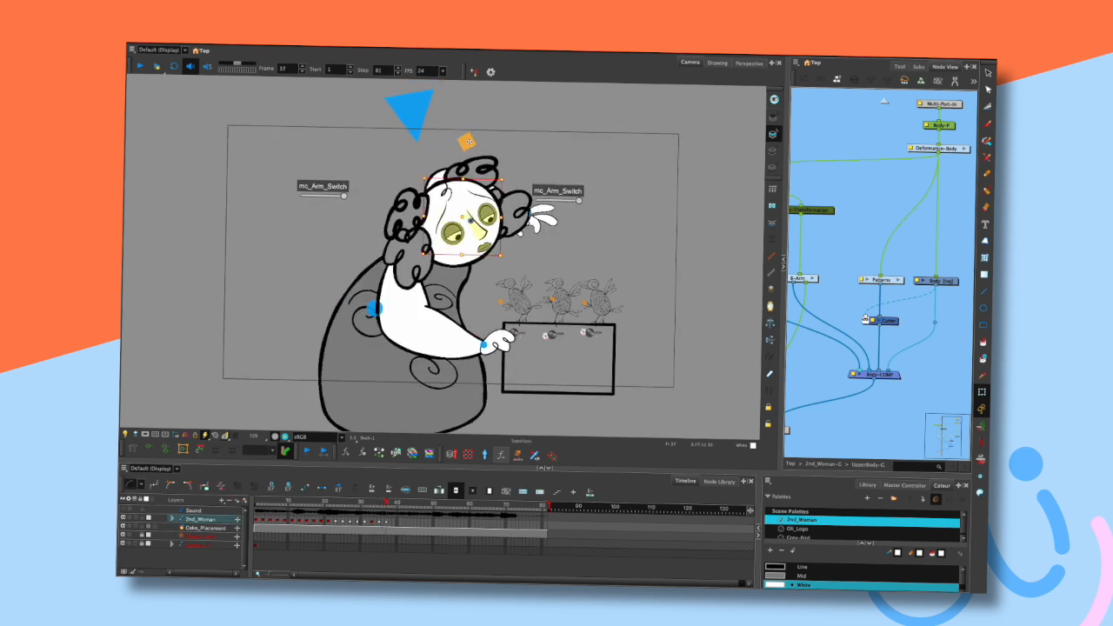
{"action": "left_click", "coordinate": [528, 148]}
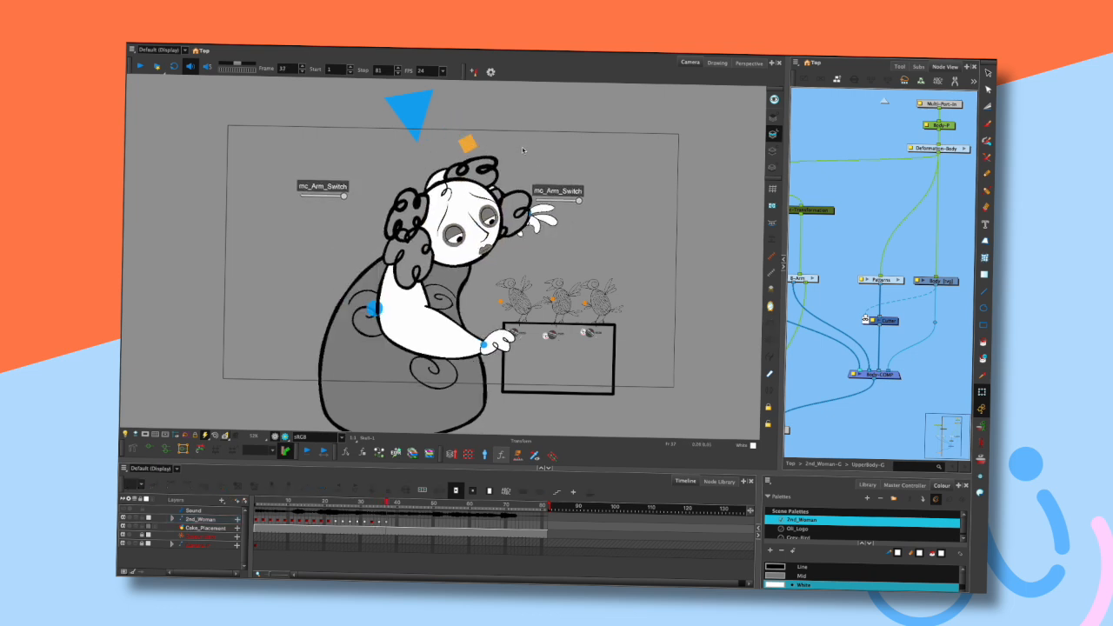
{"action": "left_click", "coordinate": [488, 208]}
{"action": "left_click_drag", "start_coordinate": [537, 299], "coordinate": [544, 291]}
{"action": "left_click", "coordinate": [579, 246]}
{"action": "key", "text": "comma"}
{"action": "key", "text": "comma"}
{"action": "key", "text": "period"}
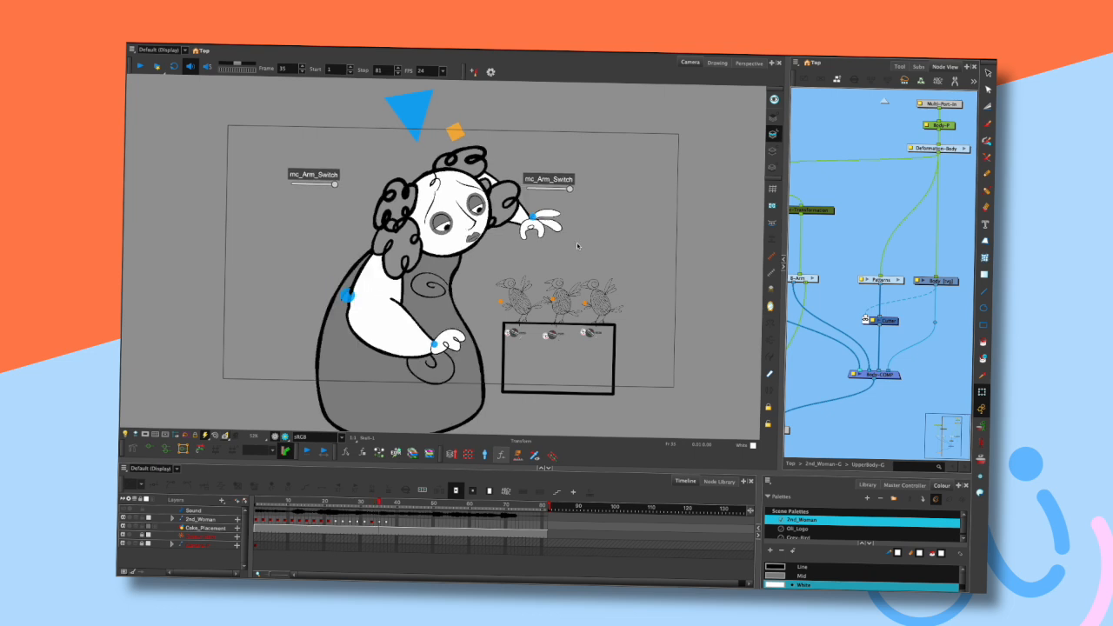
{"action": "key", "text": "period"}
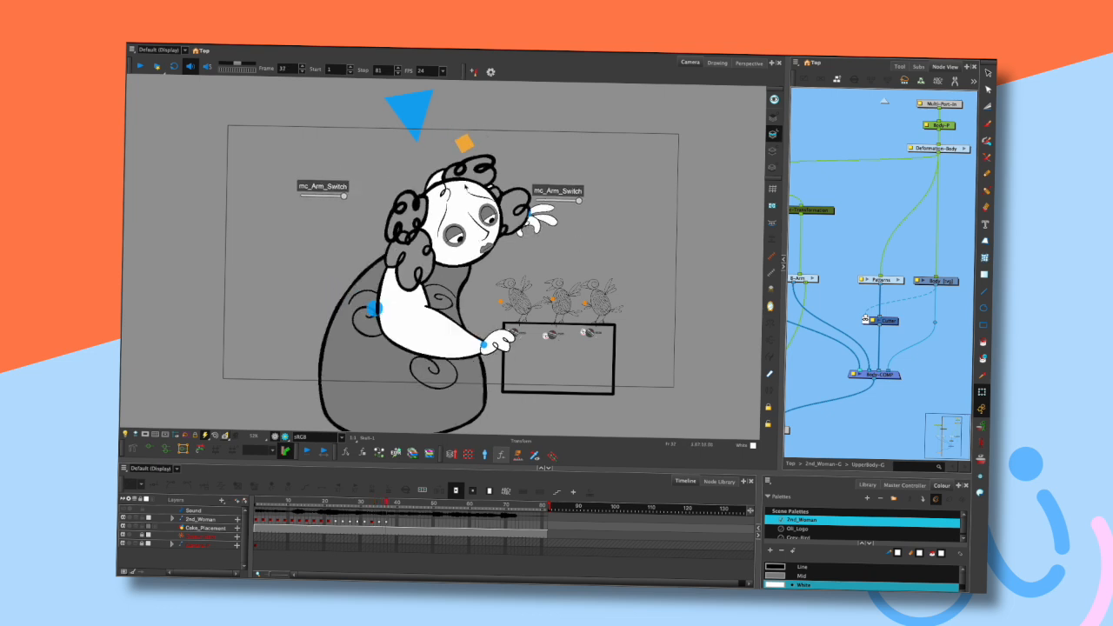
{"action": "left_click", "coordinate": [464, 193]}
{"action": "left_click_drag", "start_coordinate": [463, 192], "coordinate": [461, 191]}
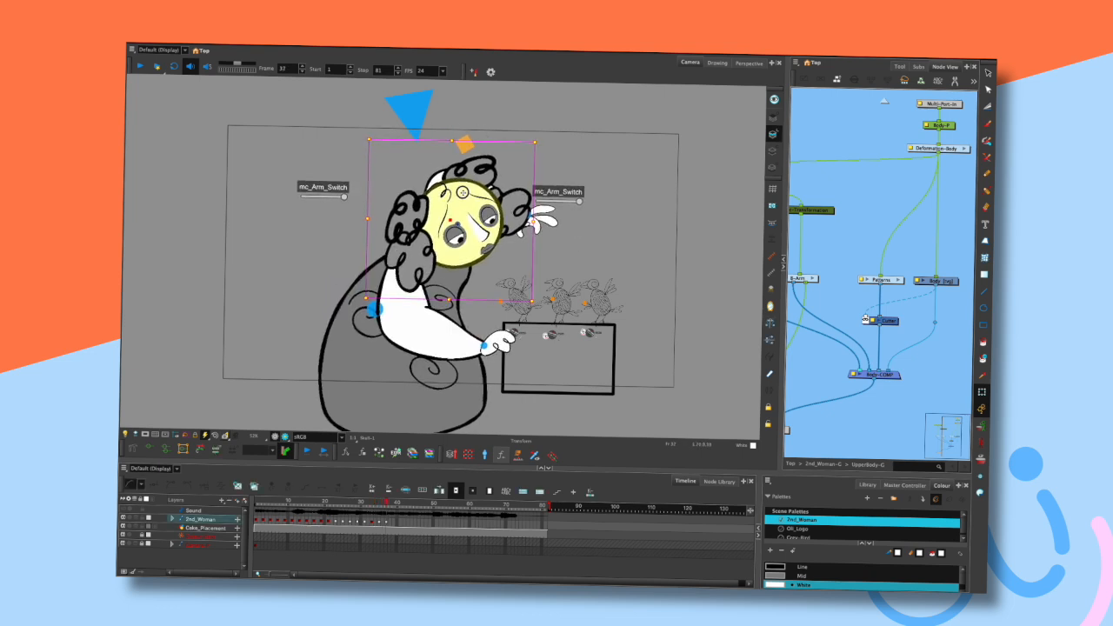
- Select the character's hair and step back and forth through neighbouring frames to study it
{"action": "left_click", "coordinate": [552, 149]}
{"action": "left_click", "coordinate": [427, 109]}
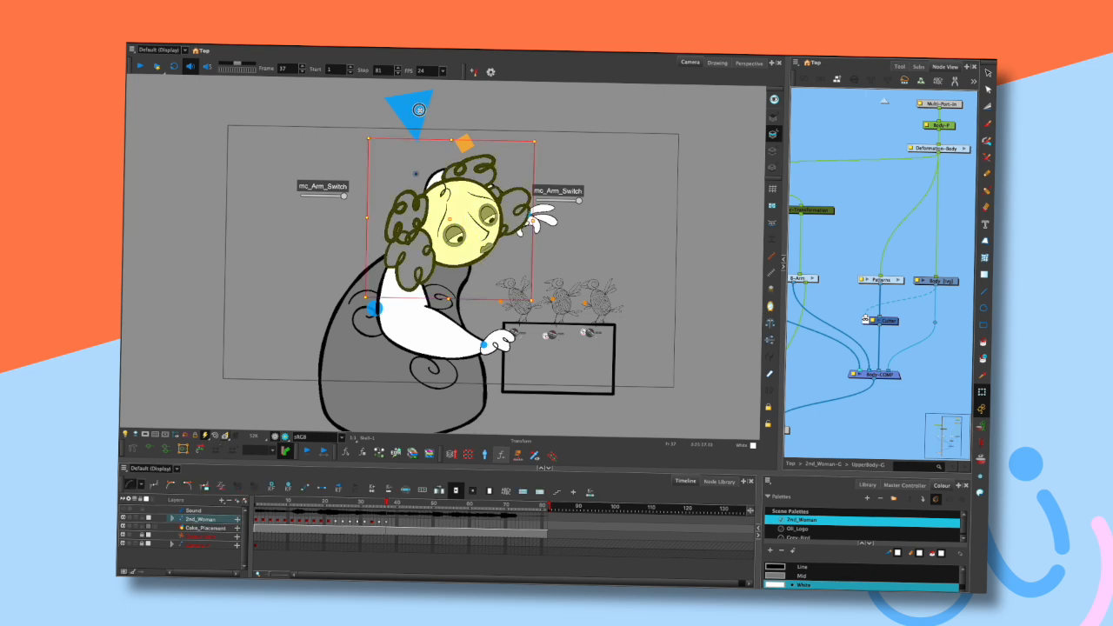
{"action": "left_click", "coordinate": [579, 160]}
{"action": "key", "text": "comma"}
{"action": "key", "text": "comma"}
{"action": "key", "text": "period"}
{"action": "key", "text": "period"}
{"action": "key", "text": "comma"}
{"action": "key", "text": "comma"}
{"action": "key", "text": "period"}
{"action": "key", "text": "period"}
- Select the character's lower hand and step back and forth through neighbouring frames
{"action": "left_click", "coordinate": [511, 343]}
{"action": "left_click_drag", "start_coordinate": [513, 333], "coordinate": [517, 330]}
{"action": "left_click", "coordinate": [582, 265]}
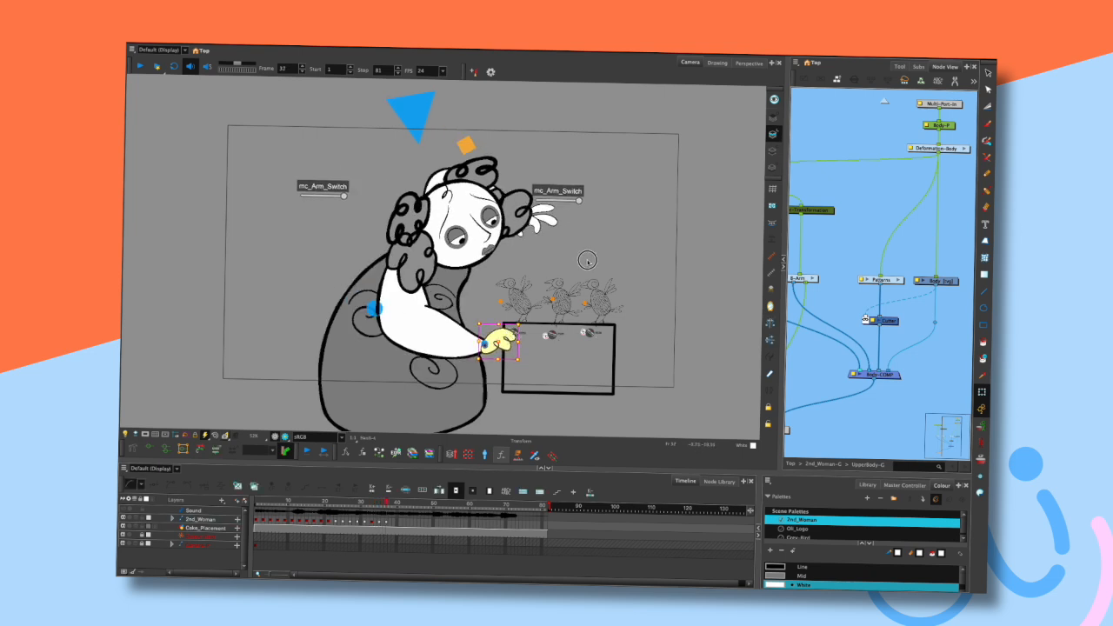
{"action": "key", "text": "comma"}
{"action": "key", "text": "comma"}
{"action": "key", "text": "period"}
{"action": "key", "text": "period"}
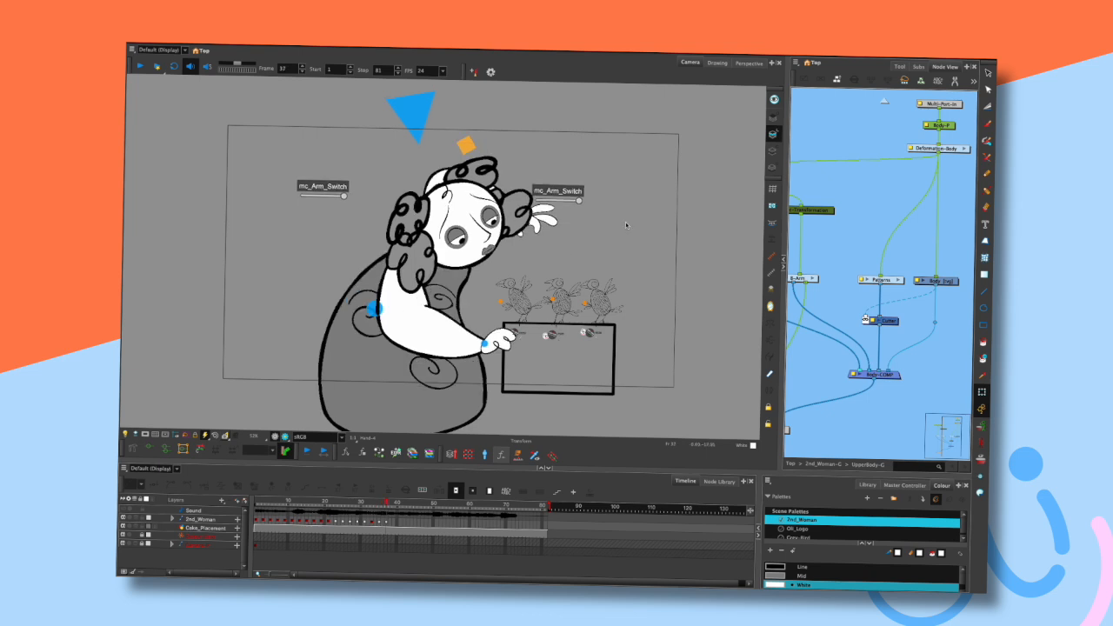
{"action": "key", "text": "comma"}
{"action": "key", "text": "comma"}
{"action": "key", "text": "period"}
{"action": "key", "text": "period"}
- Zoom in on the character and open the drawing substitutions panel, widening it slightly
{"action": "left_click", "coordinate": [500, 344]}
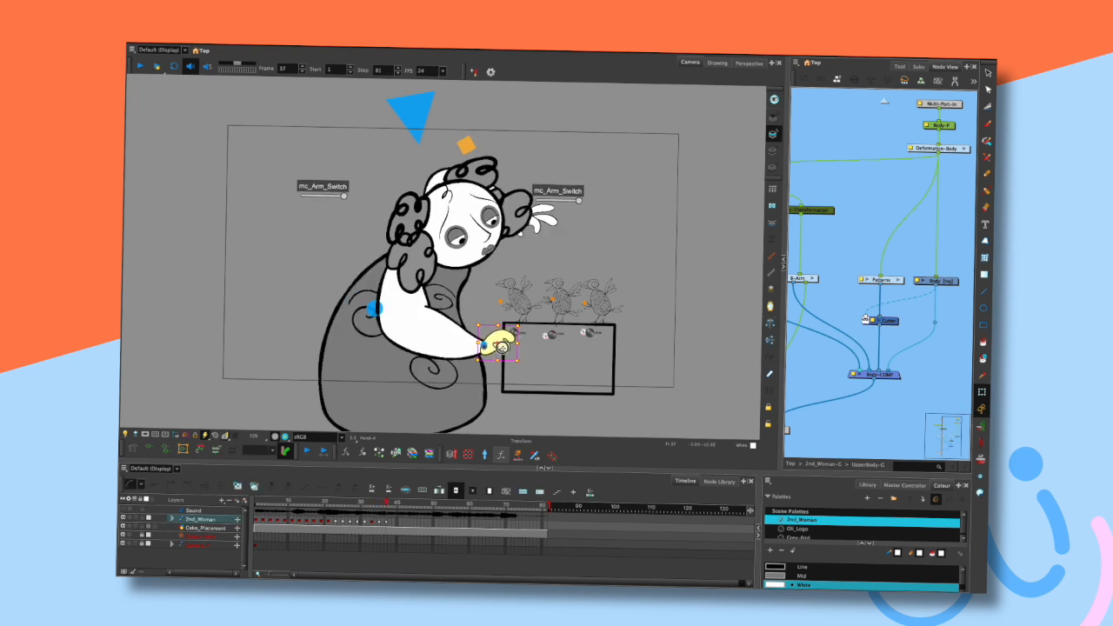
{"action": "left_click", "coordinate": [566, 257]}
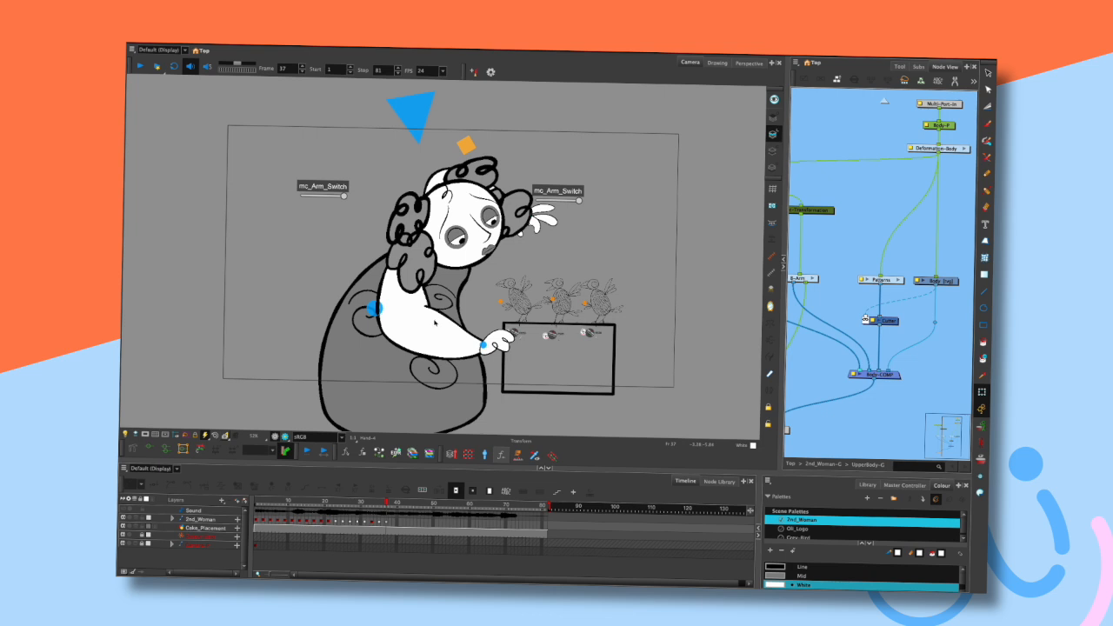
{"action": "left_click_drag", "start_coordinate": [426, 321], "coordinate": [430, 316]}
{"action": "left_click", "coordinate": [608, 262]}
{"action": "left_click_drag", "start_coordinate": [608, 262], "coordinate": [563, 241]}
{"action": "scroll", "coordinate": [558, 245], "scroll_direction": "up", "scroll_amount": 2}
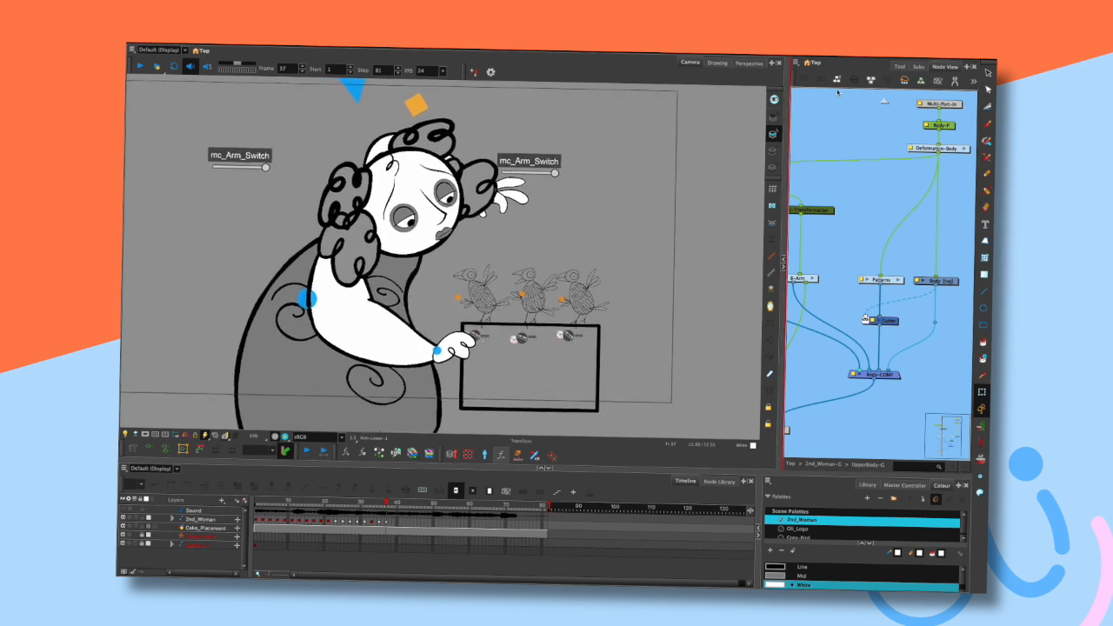
{"action": "left_click", "coordinate": [918, 67]}
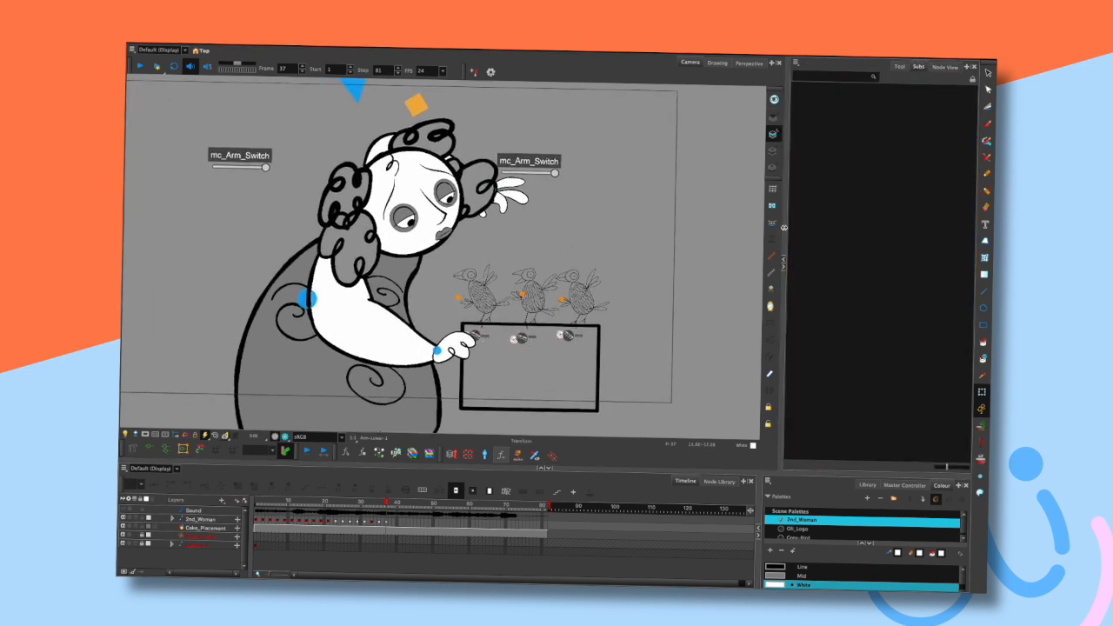
{"action": "left_click_drag", "start_coordinate": [786, 225], "coordinate": [775, 224]}
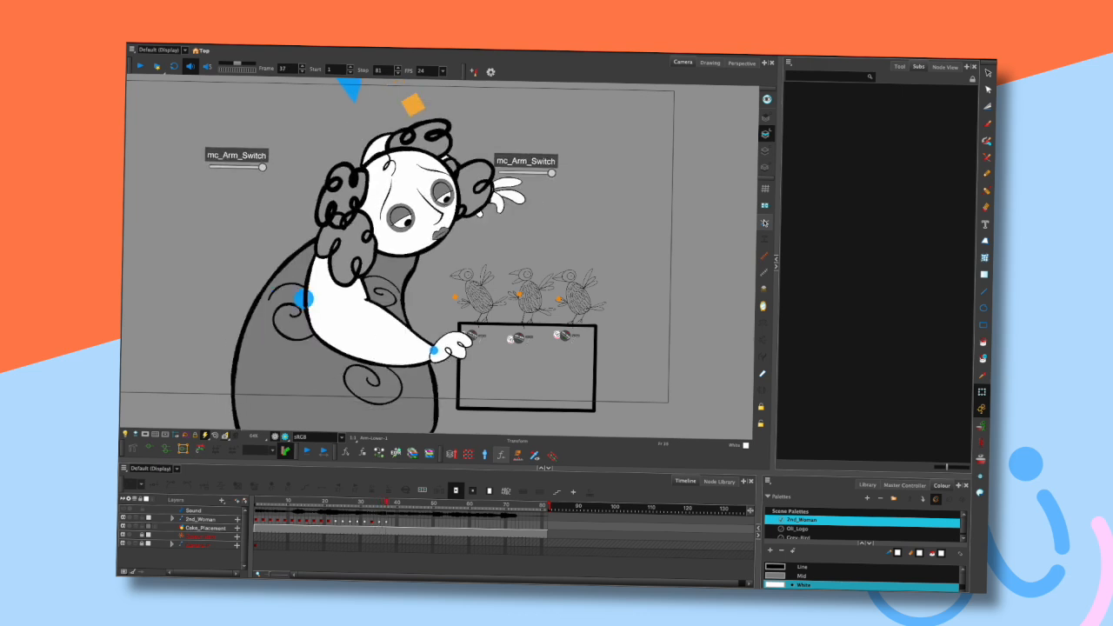
- Select the lower hand to show its drawing substitutions and step through neighbouring frames
{"action": "left_click", "coordinate": [456, 344]}
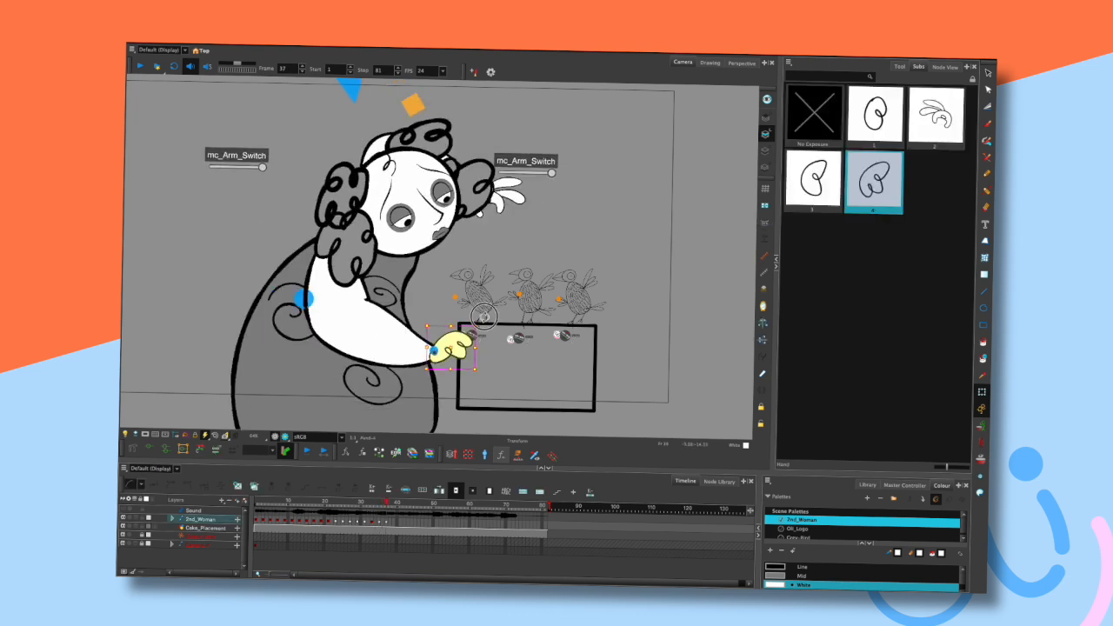
{"action": "key", "text": "comma"}
{"action": "key", "text": "comma"}
{"action": "key", "text": "period"}
{"action": "key", "text": "period"}
{"action": "left_click_drag", "start_coordinate": [467, 344], "coordinate": [470, 336]}
{"action": "left_click", "coordinate": [525, 231]}
- Undo an accidental drag of the upper arm, then select the arm and step through neighbouring frames
{"action": "left_click_drag", "start_coordinate": [377, 316], "coordinate": [361, 320]}
{"action": "key", "text": "ctrl+z"}
{"action": "left_click", "coordinate": [519, 235]}
{"action": "left_click", "coordinate": [348, 322]}
{"action": "left_click", "coordinate": [518, 244]}
{"action": "key", "text": "comma"}
{"action": "key", "text": "comma"}
{"action": "key", "text": "period"}
{"action": "key", "text": "period"}
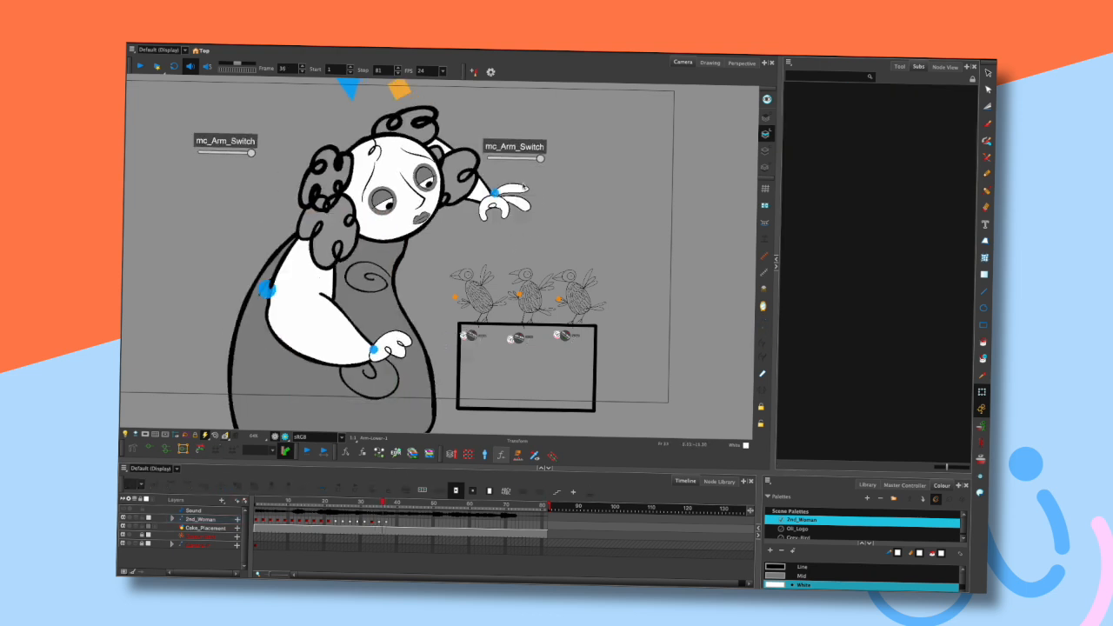
- Reselect the lower hand and step repeatedly back and forth through neighbouring frames
{"action": "left_click", "coordinate": [464, 342]}
{"action": "left_click_drag", "start_coordinate": [478, 325], "coordinate": [481, 329]}
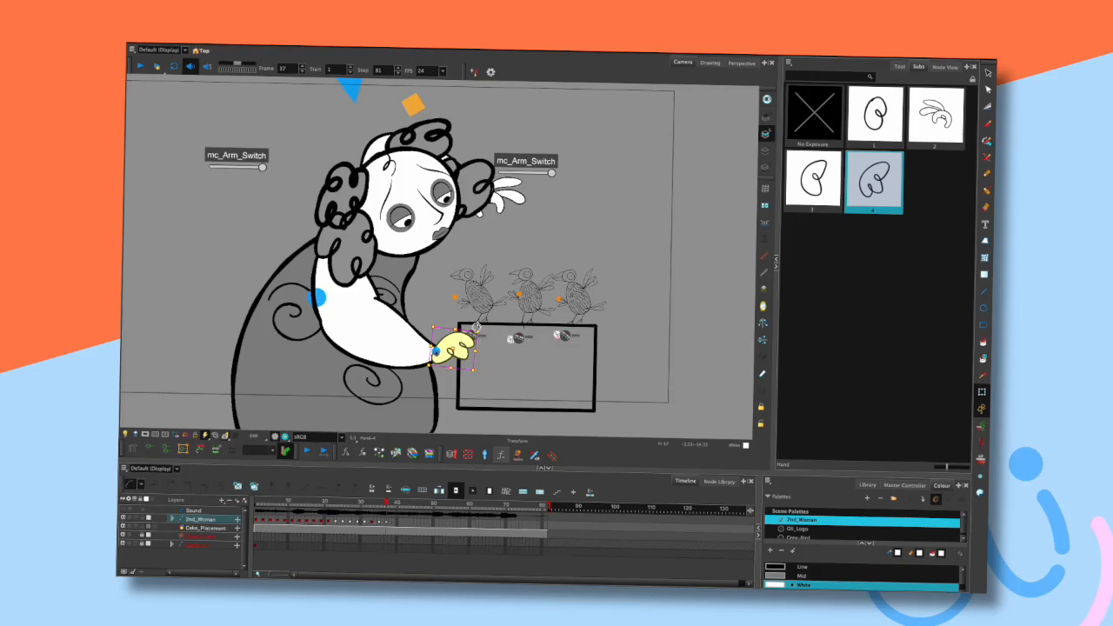
{"action": "left_click", "coordinate": [572, 232]}
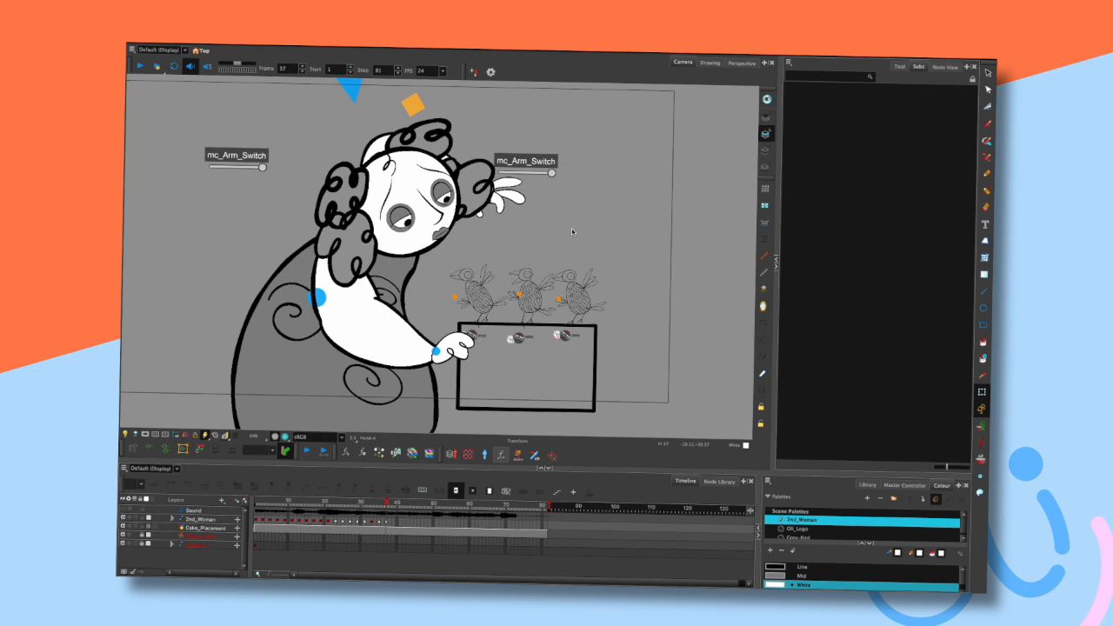
{"action": "key", "text": "comma"}
{"action": "key", "text": "comma"}
{"action": "key", "text": "comma"}
{"action": "key", "text": "period"}
{"action": "key", "text": "period"}
{"action": "key", "text": "period"}
{"action": "key", "text": "period"}
{"action": "key", "text": "comma"}
{"action": "key", "text": "comma"}
{"action": "key", "text": "period"}
{"action": "key", "text": "period"}
{"action": "key", "text": "comma"}
{"action": "key", "text": "period"}
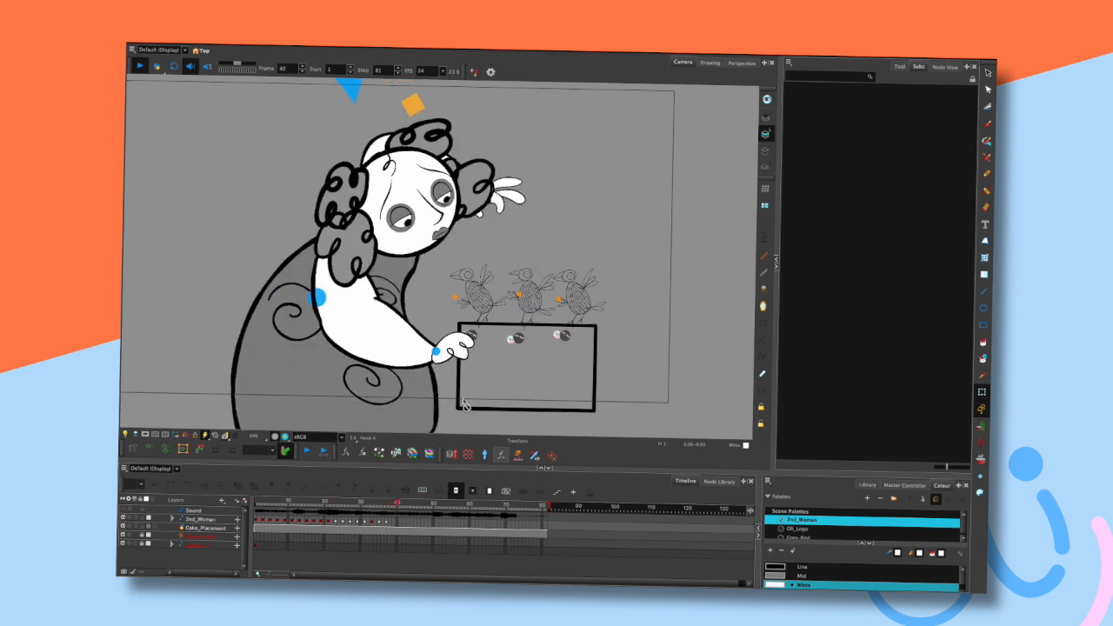
- Play the animation and stop it by scrubbing the timeline
{"action": "key", "text": "shift+Return"}
{"action": "left_click_drag", "start_coordinate": [388, 504], "coordinate": [386, 506]}
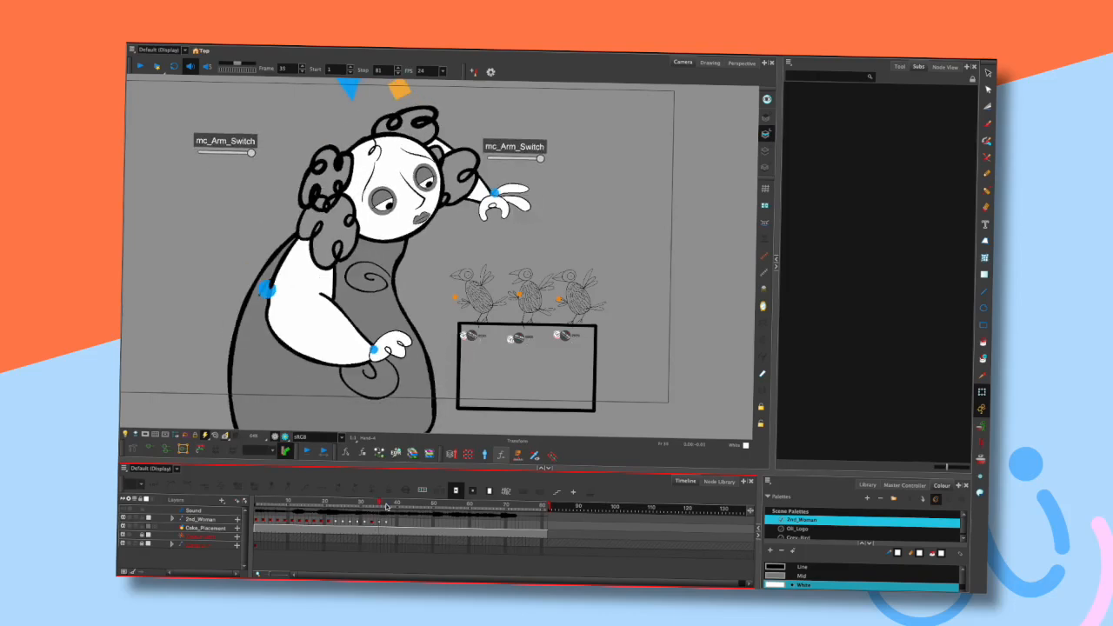
- Select the raised hand to show its drawing substitutions and step back and forth through frames
{"action": "left_click", "coordinate": [519, 200]}
{"action": "left_click_drag", "start_coordinate": [519, 201], "coordinate": [517, 208]}
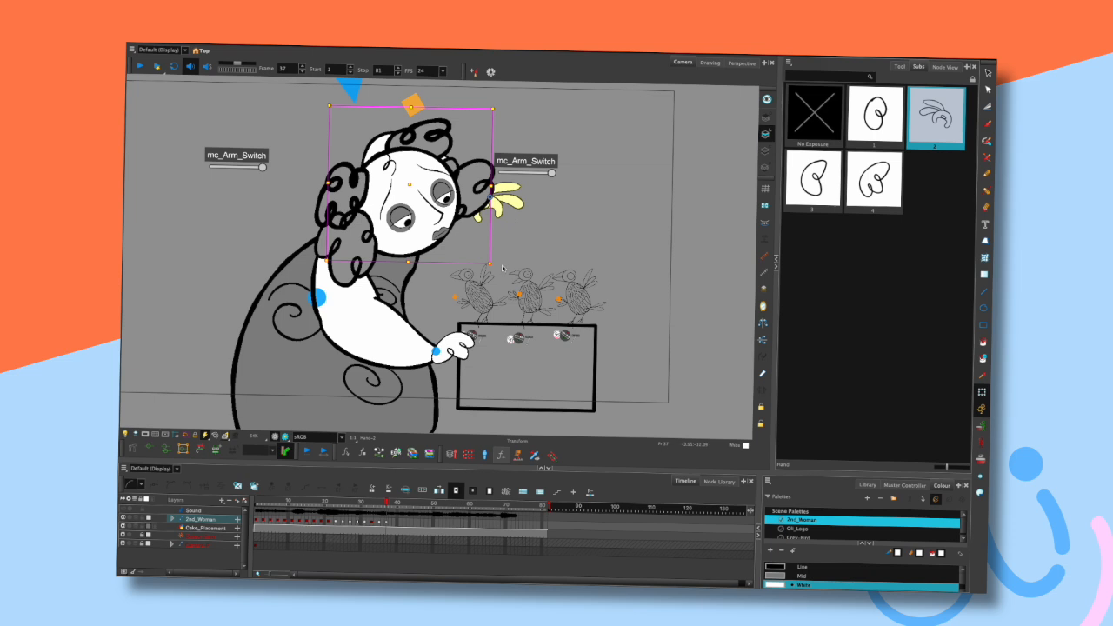
{"action": "left_click_drag", "start_coordinate": [499, 263], "coordinate": [502, 256]}
{"action": "left_click", "coordinate": [533, 233]}
{"action": "key", "text": "comma"}
{"action": "key", "text": "comma"}
{"action": "key", "text": "period"}
{"action": "key", "text": "period"}
{"action": "key", "text": "comma"}
{"action": "key", "text": "comma"}
{"action": "key", "text": "period"}
- Reselect the raised hand and keep stepping backward and forward between neighbouring frames
{"action": "key", "text": "period"}
{"action": "left_click", "coordinate": [519, 207]}
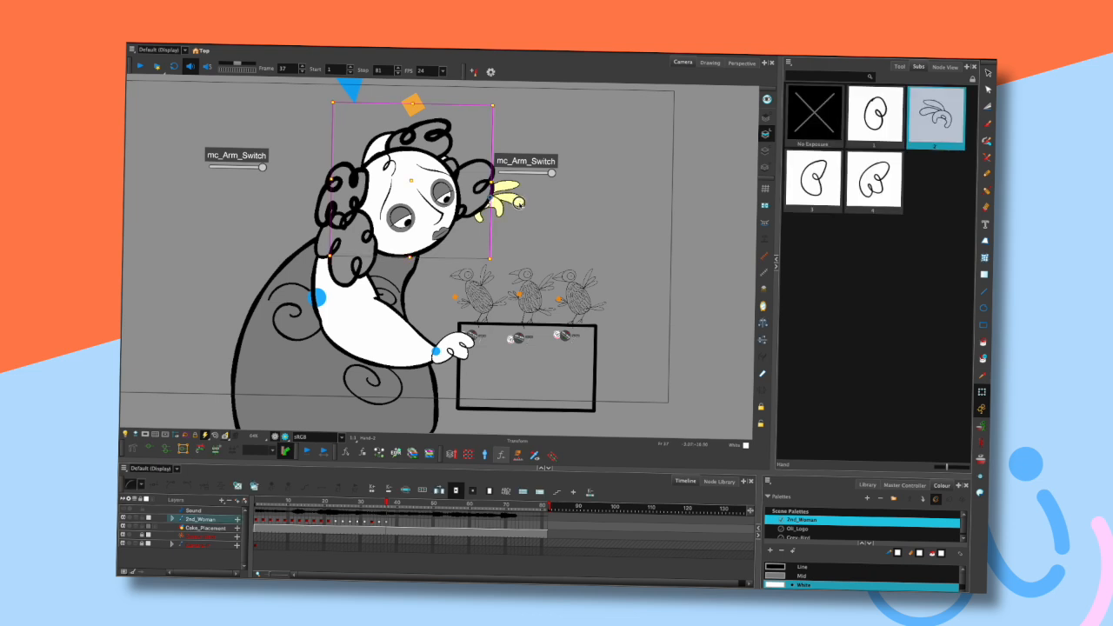
{"action": "left_click", "coordinate": [509, 244]}
{"action": "key", "text": "comma"}
{"action": "key", "text": "comma"}
{"action": "key", "text": "period"}
{"action": "key", "text": "period"}
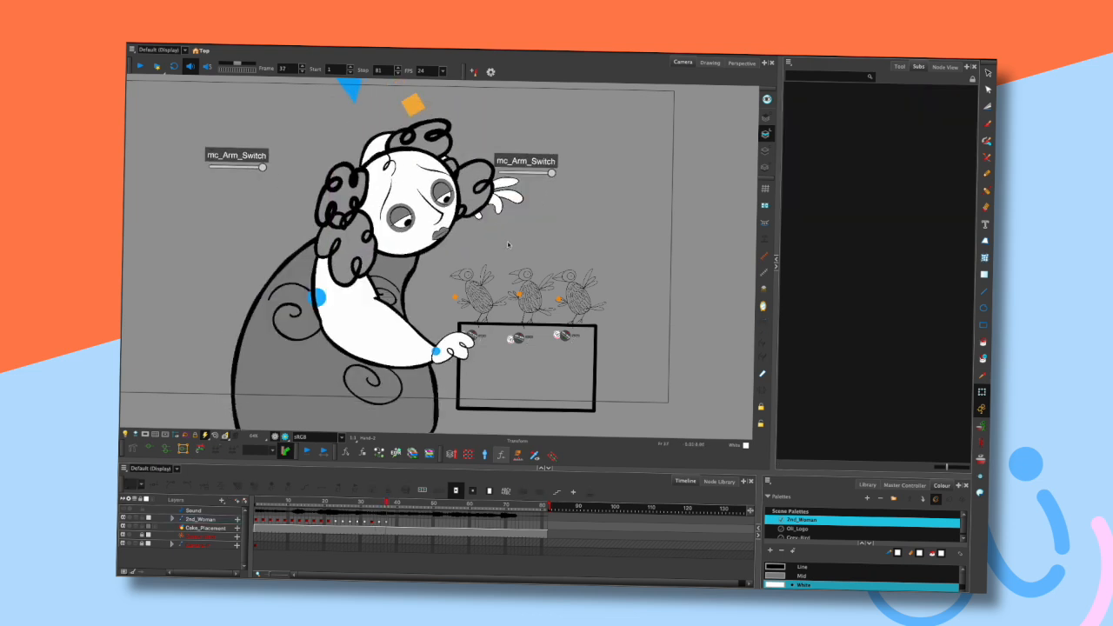
{"action": "key", "text": "comma"}
{"action": "key", "text": "period"}
{"action": "key", "text": "comma"}
{"action": "key", "text": "period"}
{"action": "key", "text": "period"}
{"action": "key", "text": "comma"}
{"action": "key", "text": "comma"}
{"action": "key", "text": "comma"}
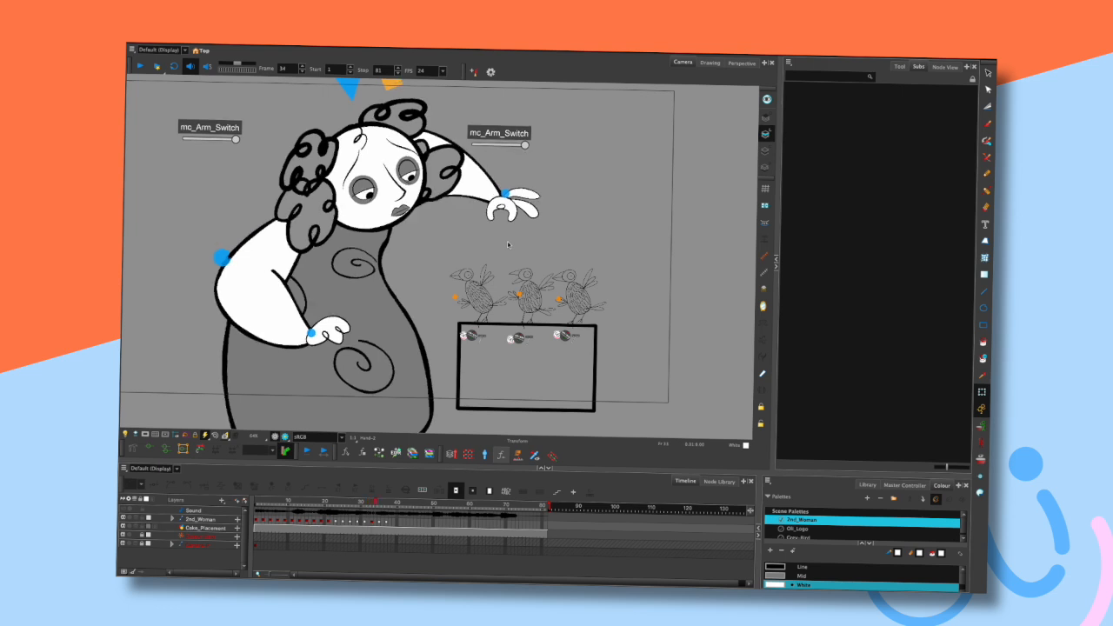
{"action": "key", "text": "period"}
{"action": "key", "text": "period"}
{"action": "key", "text": "period"}
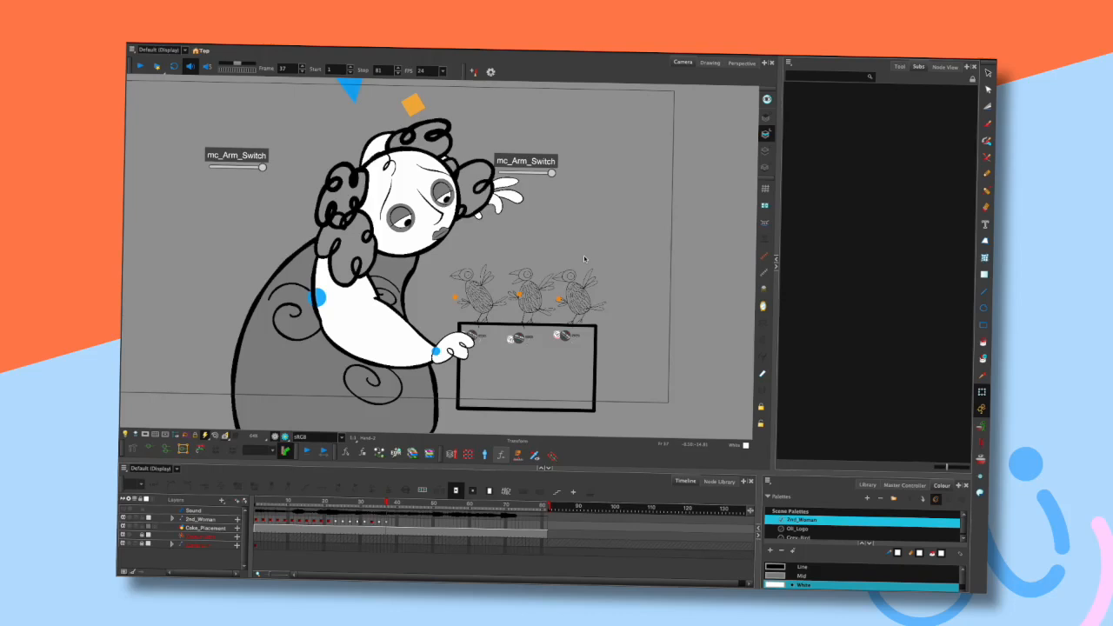
- Step repeatedly back and forth through the frames around the current pose to compare the motion
{"action": "mouse_move", "coordinate": [580, 226]}
{"action": "left_mouse_down"}
{"action": "mouse_move", "coordinate": [594, 212]}
{"action": "mouse_move", "coordinate": [609, 238]}
{"action": "mouse_move", "coordinate": [567, 235]}
{"action": "mouse_move", "coordinate": [597, 215]}
{"action": "mouse_move", "coordinate": [616, 223]}
{"action": "mouse_move", "coordinate": [609, 245]}
{"action": "mouse_move", "coordinate": [569, 239]}
{"action": "mouse_move", "coordinate": [577, 208]}
{"action": "mouse_move", "coordinate": [613, 228]}
{"action": "mouse_move", "coordinate": [641, 223]}
{"action": "mouse_move", "coordinate": [606, 261]}
{"action": "mouse_move", "coordinate": [579, 223]}
{"action": "mouse_move", "coordinate": [608, 220]}
{"action": "mouse_move", "coordinate": [607, 234]}
{"action": "left_mouse_up"}
{"action": "key", "text": "comma"}
{"action": "key", "text": "comma"}
{"action": "key", "text": "period"}
{"action": "key", "text": "period"}
{"action": "key", "text": "period"}
{"action": "key", "text": "period"}
{"action": "key", "text": "period"}
{"action": "key", "text": "comma"}
{"action": "key", "text": "comma"}
{"action": "key", "text": "comma"}
{"action": "key", "text": "comma"}
{"action": "key", "text": "period"}
{"action": "key", "text": "period"}
{"action": "key", "text": "period"}
{"action": "key", "text": "period"}
{"action": "key", "text": "comma"}
{"action": "key", "text": "comma"}
{"action": "key", "text": "comma"}
{"action": "key", "text": "comma"}
{"action": "key", "text": "period"}
{"action": "key", "text": "period"}
{"action": "key", "text": "period"}
{"action": "key", "text": "period"}
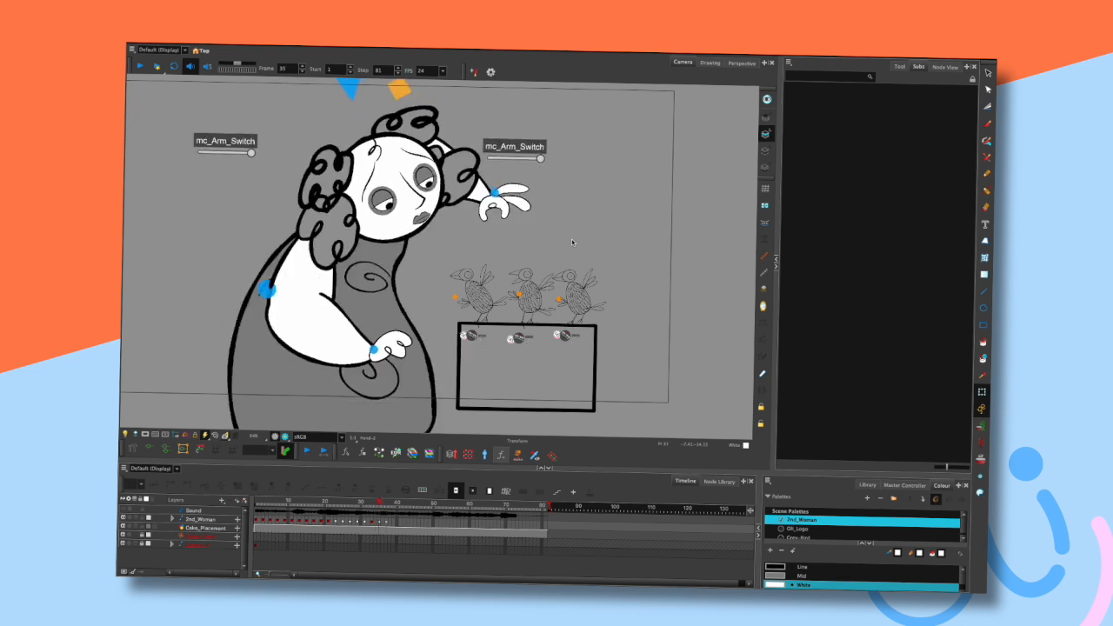
{"action": "key", "text": "comma"}
{"action": "key", "text": "comma"}
{"action": "key", "text": "comma"}
{"action": "key", "text": "comma"}
{"action": "key", "text": "period"}
{"action": "key", "text": "period"}
{"action": "key", "text": "period"}
{"action": "key", "text": "period"}
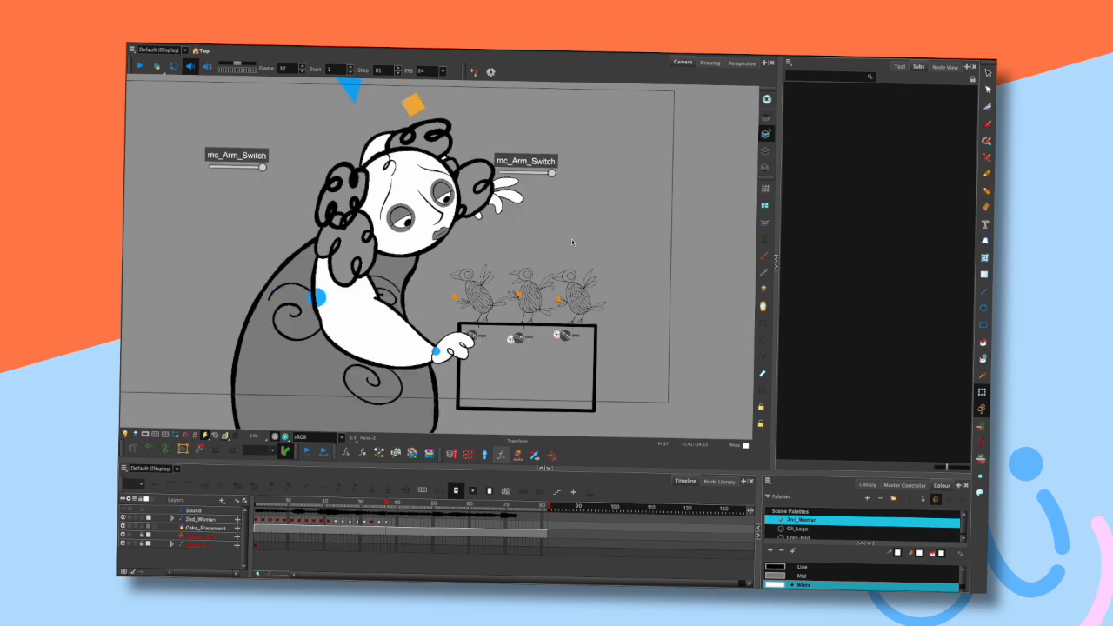
{"action": "key", "text": "comma"}
{"action": "key", "text": "comma"}
{"action": "key", "text": "comma"}
{"action": "key", "text": "comma"}
{"action": "key", "text": "period"}
{"action": "key", "text": "period"}
{"action": "key", "text": "period"}
{"action": "key", "text": "period"}
{"action": "key", "text": "comma"}
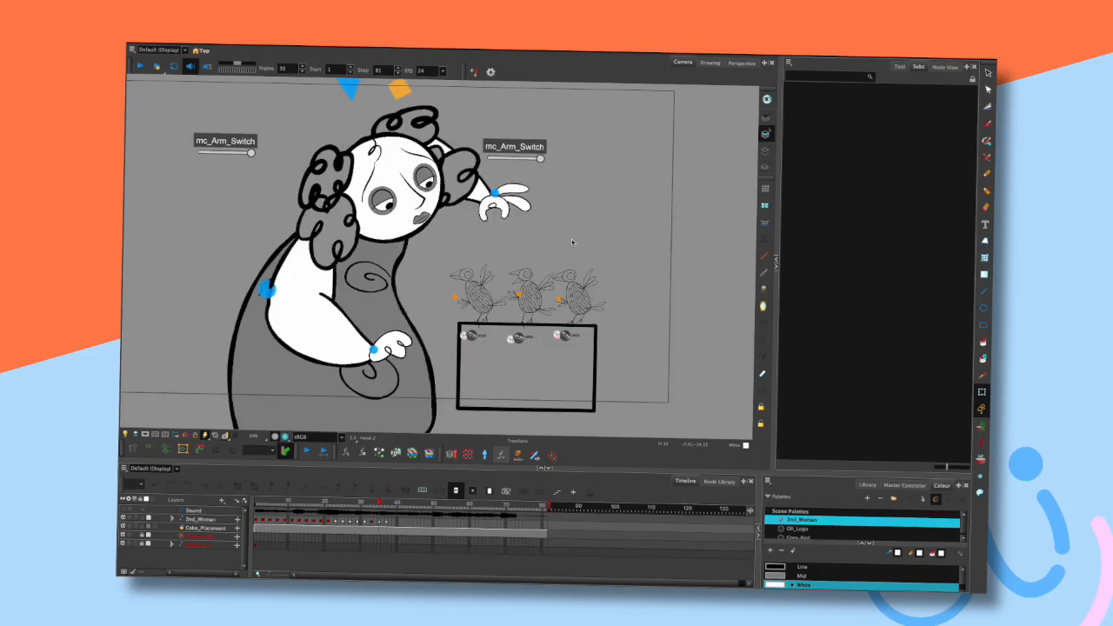
{"action": "key", "text": "comma"}
{"action": "key", "text": "period"}
{"action": "key", "text": "period"}
{"action": "key", "text": "period"}
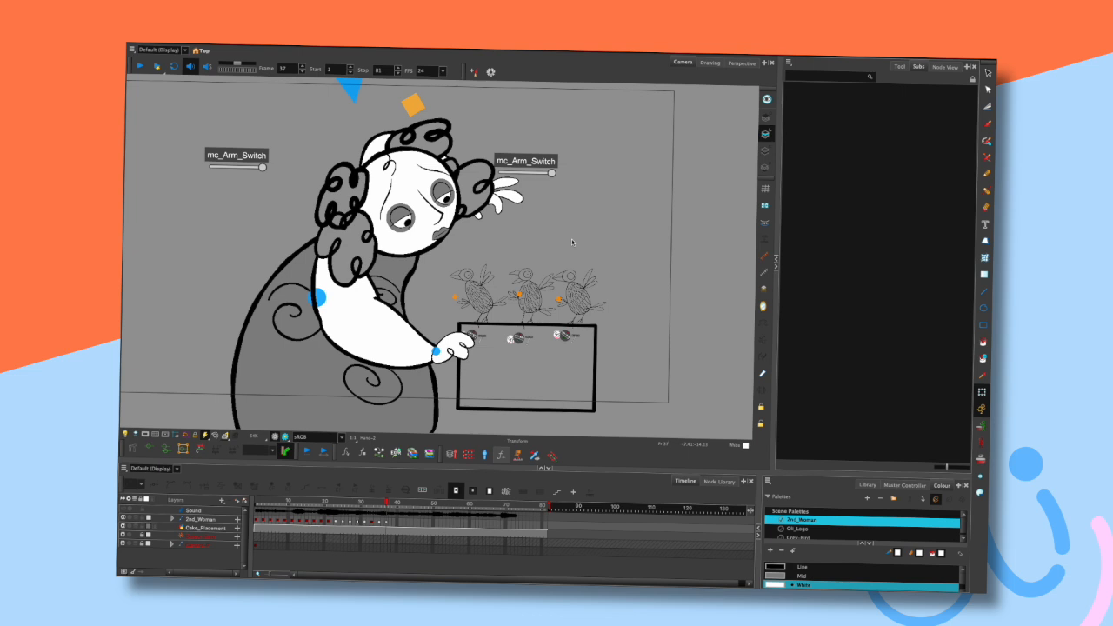
{"action": "key", "text": "comma"}
{"action": "key", "text": "comma"}
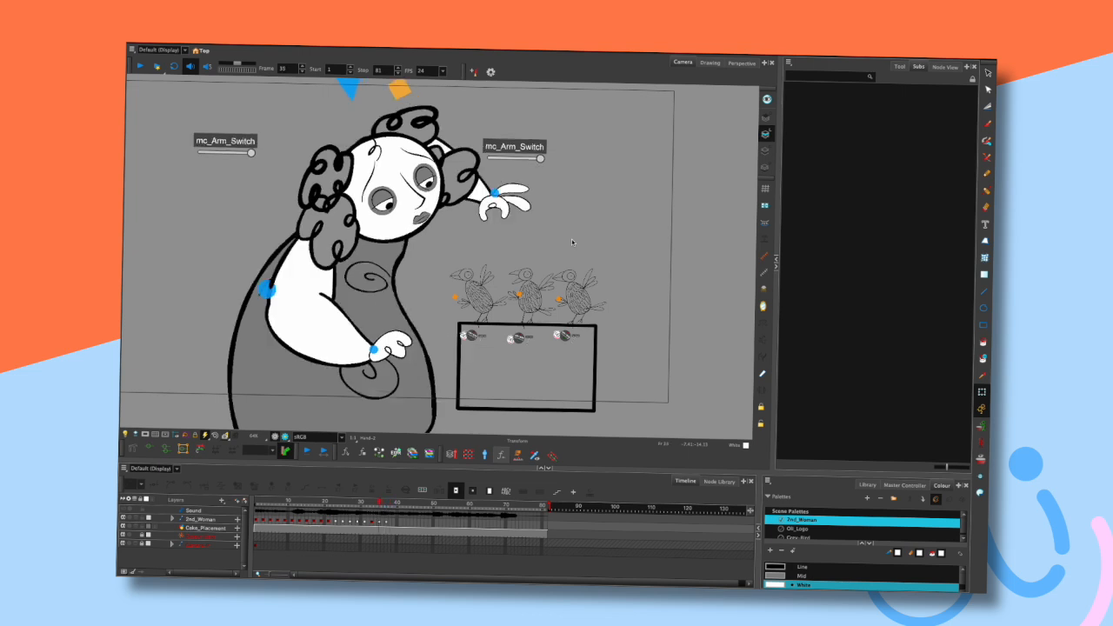
{"action": "key", "text": "period"}
- Pan the view, briefly select the raised hand, and play and stop the animation
{"action": "key", "text": "space"}
{"action": "left_click_drag", "start_coordinate": [549, 257], "coordinate": [577, 255]}
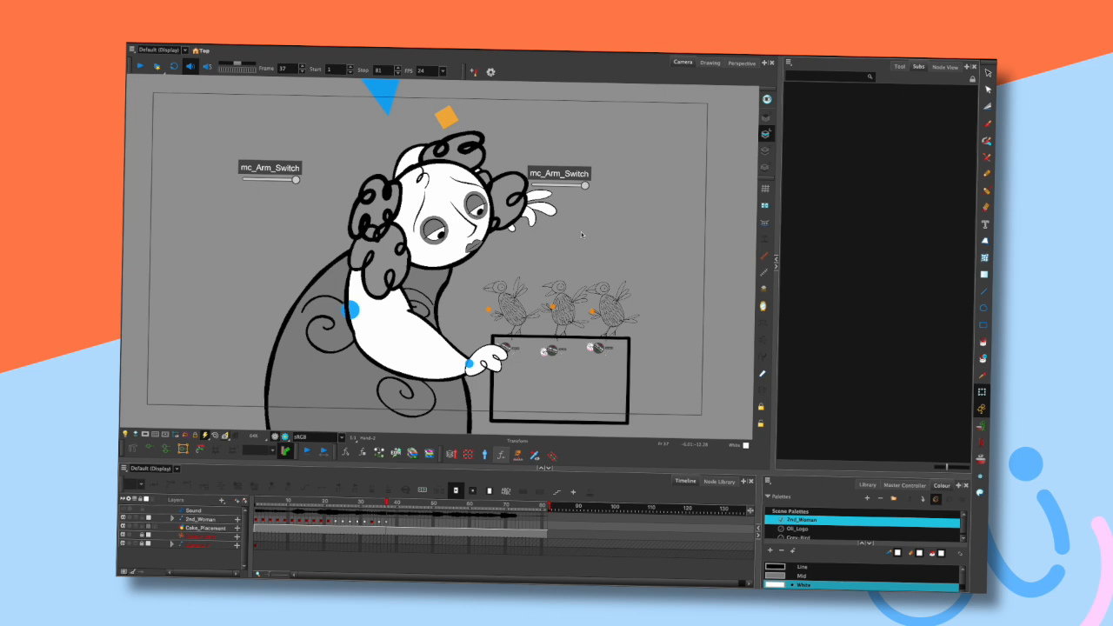
{"action": "left_click", "coordinate": [550, 211]}
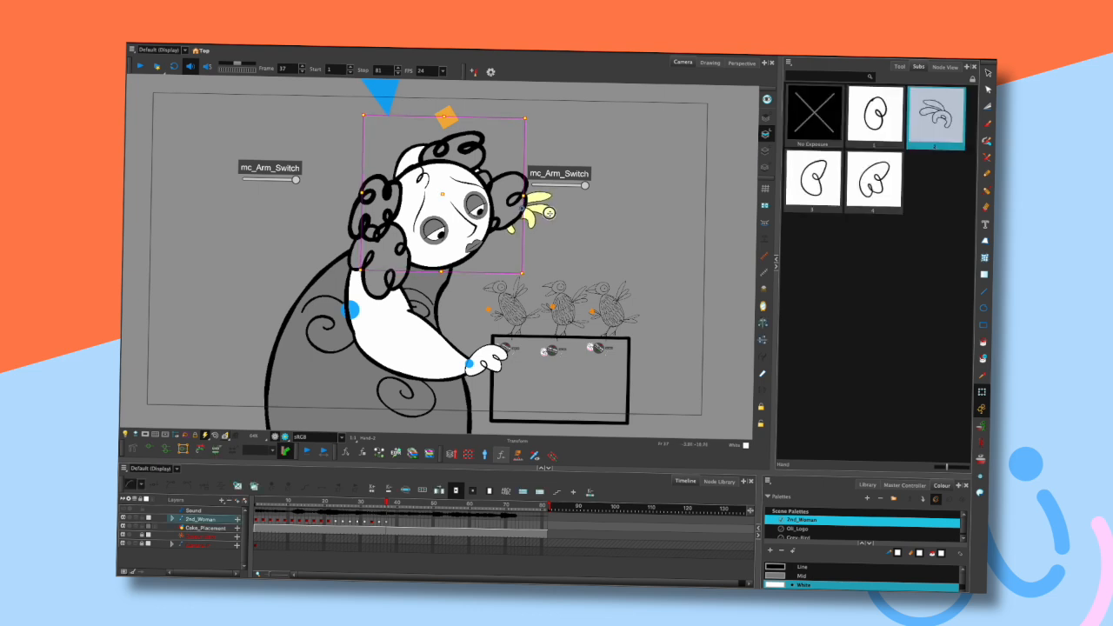
{"action": "left_click", "coordinate": [549, 221]}
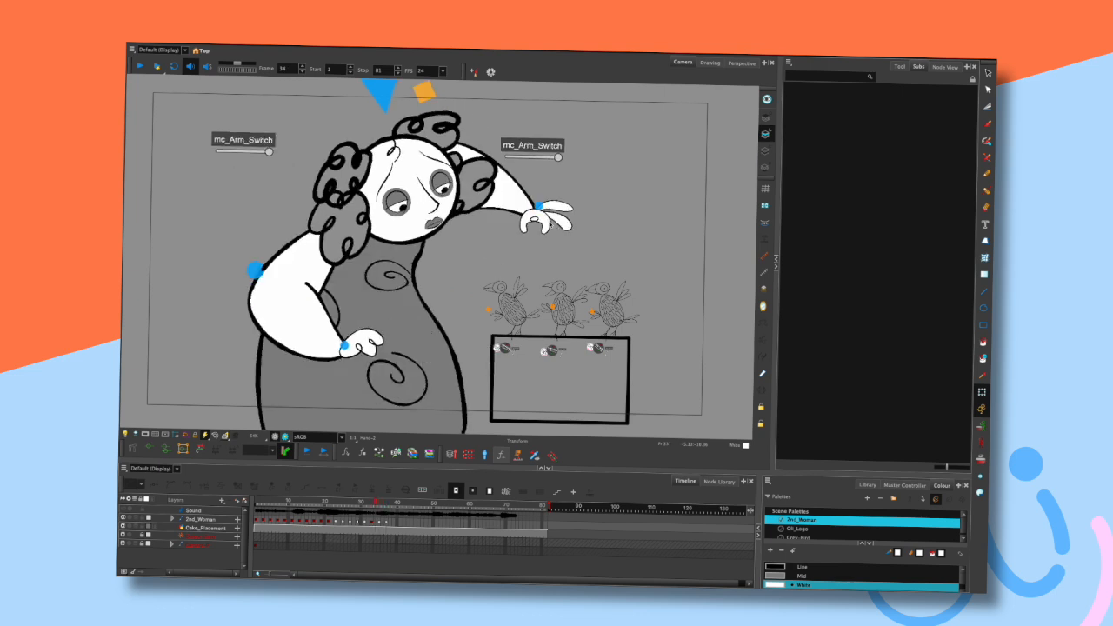
{"action": "key", "text": "Return"}
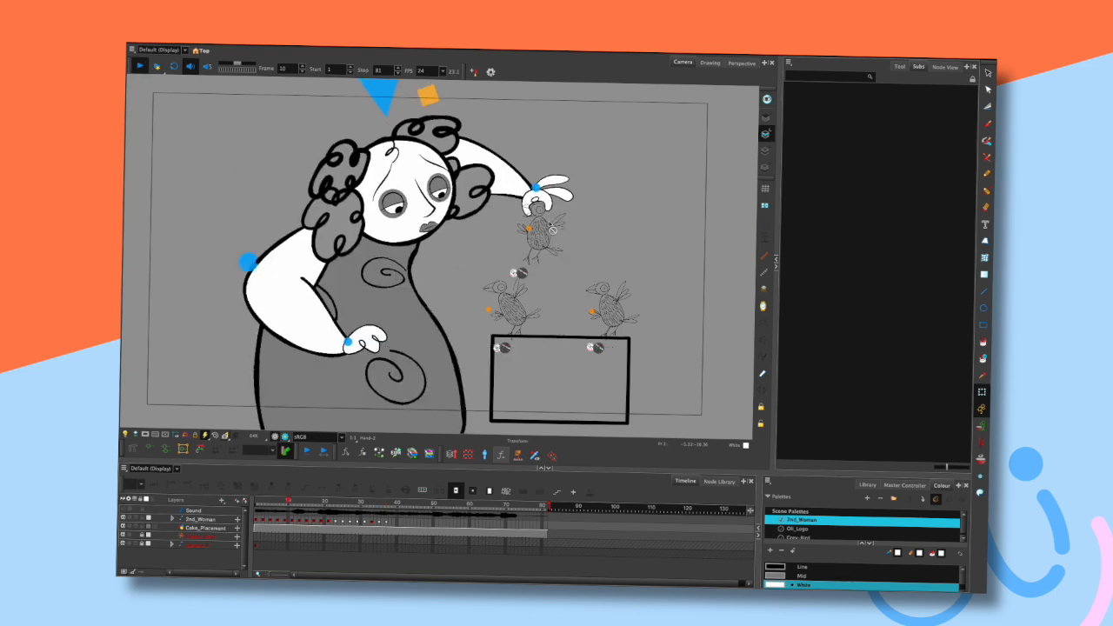
{"action": "key", "text": "Return"}
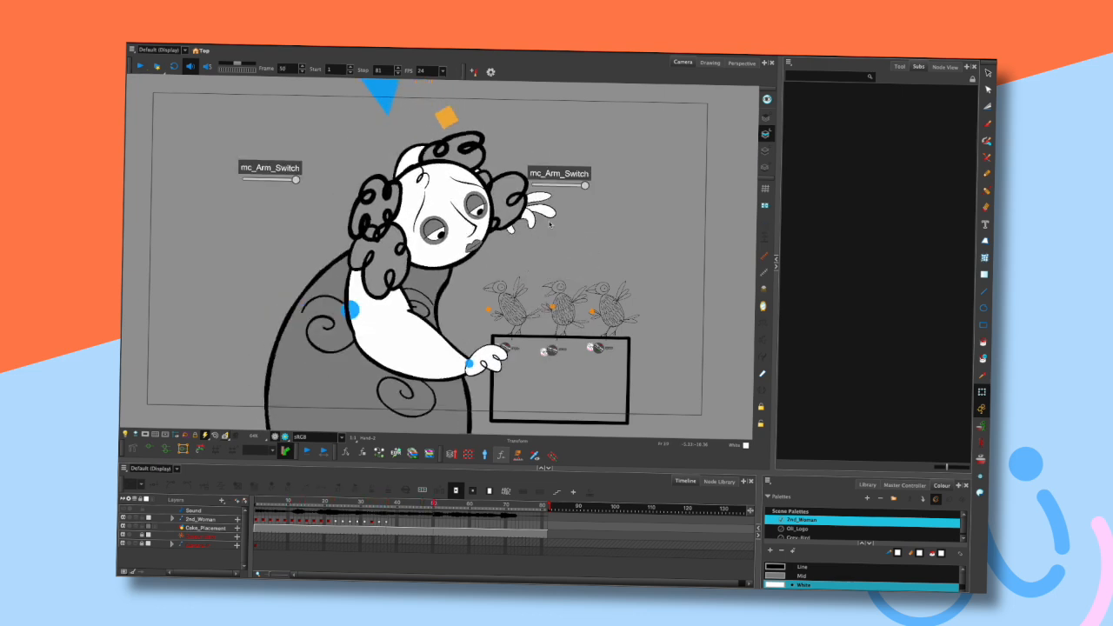
- Move the playhead to frame 37 and step through neighbouring frames
{"action": "left_click", "coordinate": [386, 503]}
{"action": "key", "text": "comma"}
{"action": "key", "text": "comma"}
{"action": "key", "text": "period"}
{"action": "key", "text": "period"}
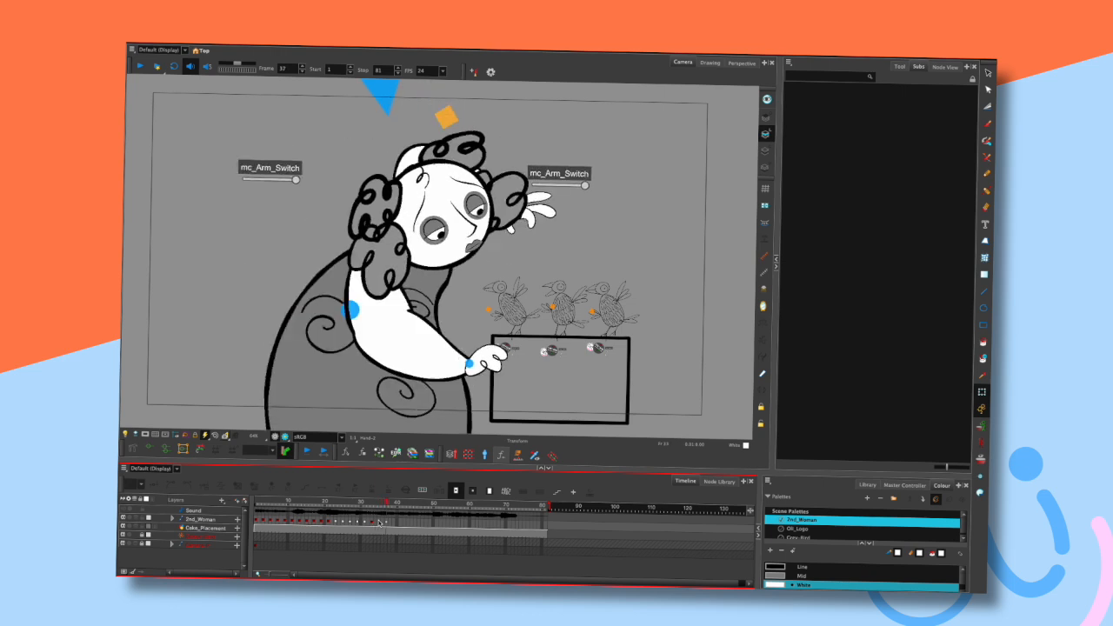
- Play the animation and stop it at frame 39 on the timeline
{"action": "mouse_move", "coordinate": [584, 211]}
{"action": "left_mouse_down"}
{"action": "mouse_move", "coordinate": [587, 243]}
{"action": "mouse_move", "coordinate": [641, 272]}
{"action": "mouse_move", "coordinate": [650, 212]}
{"action": "mouse_move", "coordinate": [620, 185]}
{"action": "mouse_move", "coordinate": [603, 249]}
{"action": "mouse_move", "coordinate": [641, 261]}
{"action": "left_mouse_up"}
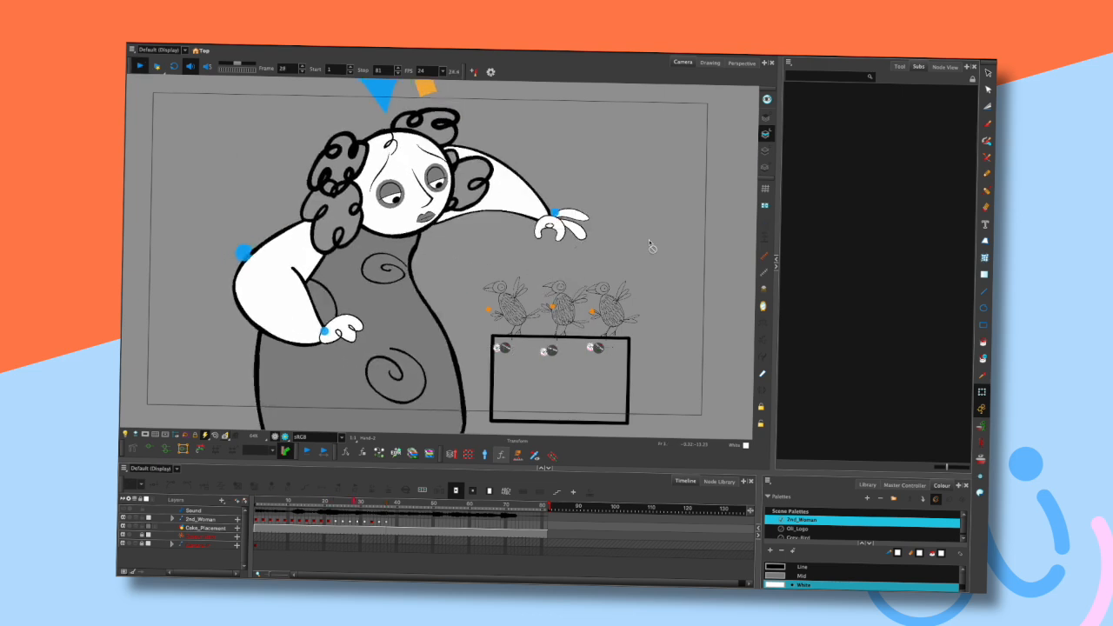
{"action": "key", "text": "shift+Return"}
{"action": "left_click", "coordinate": [395, 503]}
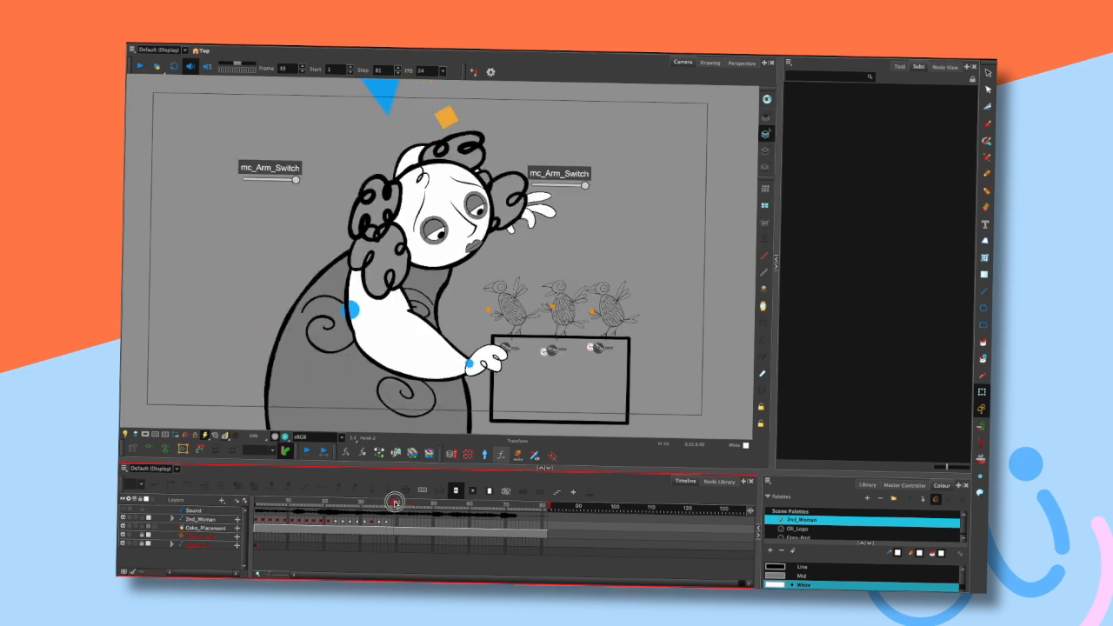
- Rotate the upper arm so the lower hand reaches forward over the box
{"action": "left_click", "coordinate": [494, 364]}
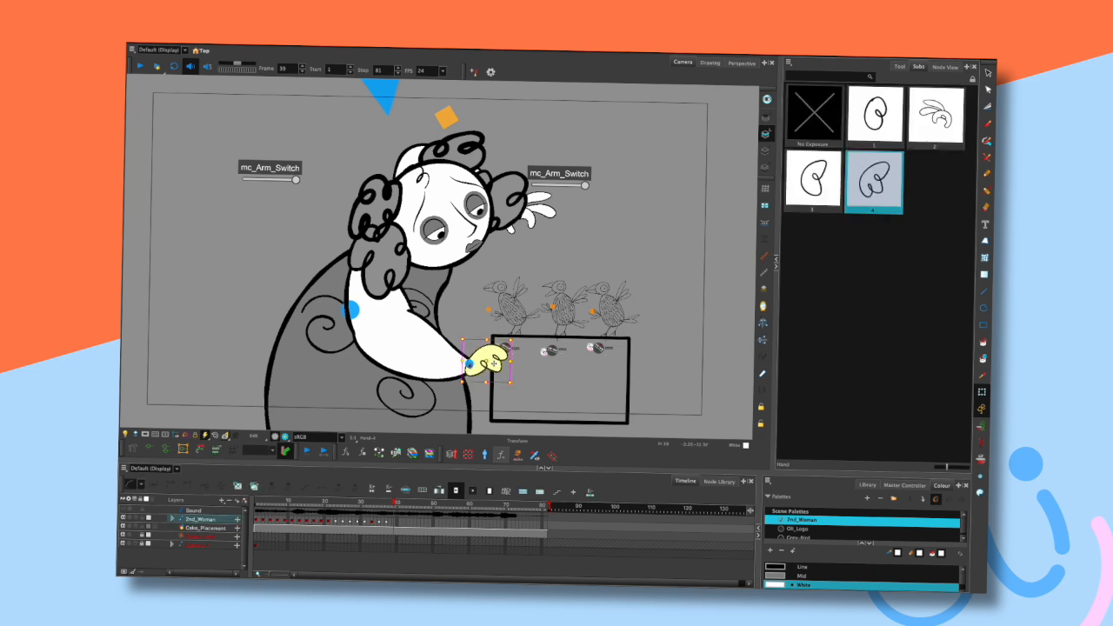
{"action": "left_click", "coordinate": [434, 336]}
{"action": "left_click_drag", "start_coordinate": [435, 336], "coordinate": [436, 336]}
{"action": "left_click", "coordinate": [493, 268]}
{"action": "left_click_drag", "start_coordinate": [374, 314], "coordinate": [367, 298]}
{"action": "left_click", "coordinate": [502, 297]}
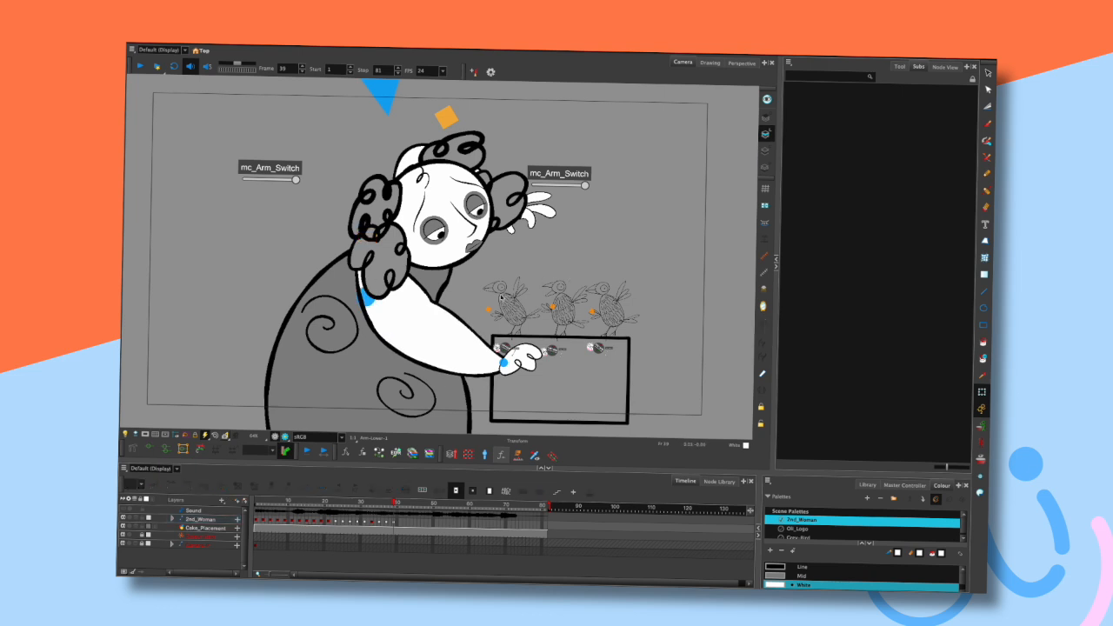
- Tilt the head slightly toward the birds and check it by stepping through neighbouring frames
{"action": "left_click_drag", "start_coordinate": [447, 258], "coordinate": [474, 257]}
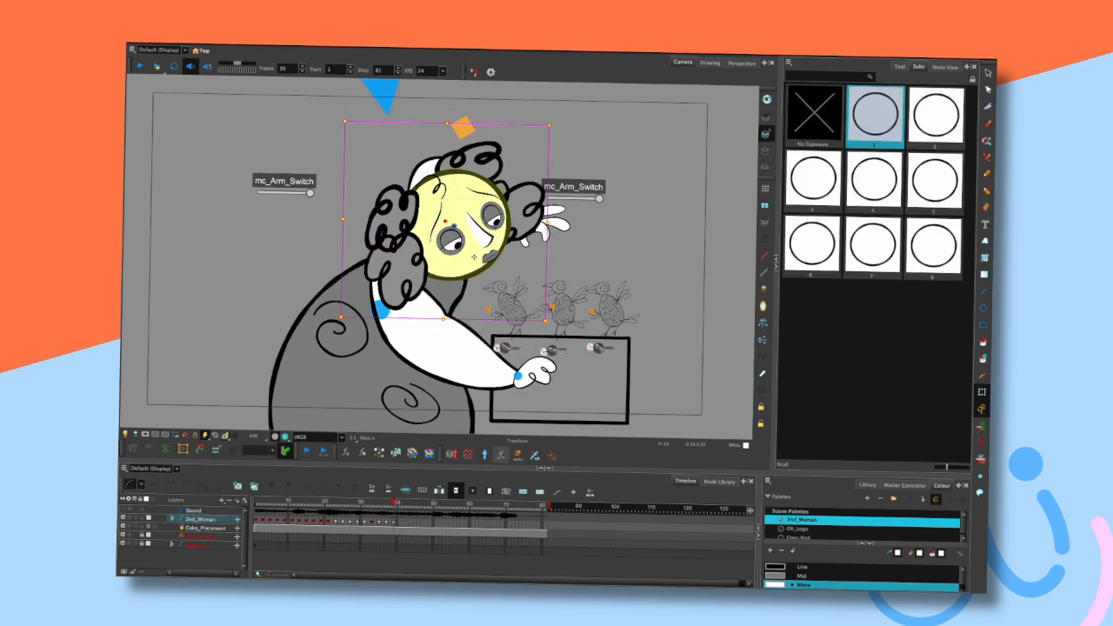
{"action": "key", "text": "comma"}
{"action": "key", "text": "comma"}
{"action": "key", "text": "period"}
{"action": "key", "text": "period"}
- Rotate the head further and nudge the eyes slightly down toward the box
{"action": "left_click_drag", "start_coordinate": [553, 321], "coordinate": [559, 312]}
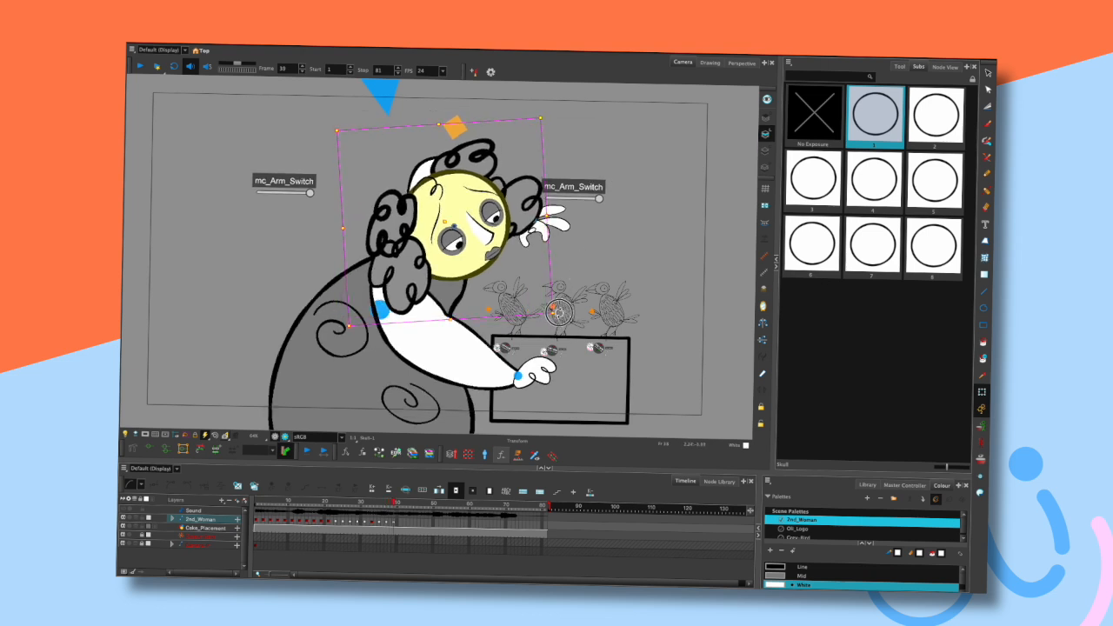
{"action": "left_click", "coordinate": [587, 251]}
{"action": "left_click_drag", "start_coordinate": [457, 128], "coordinate": [461, 133]}
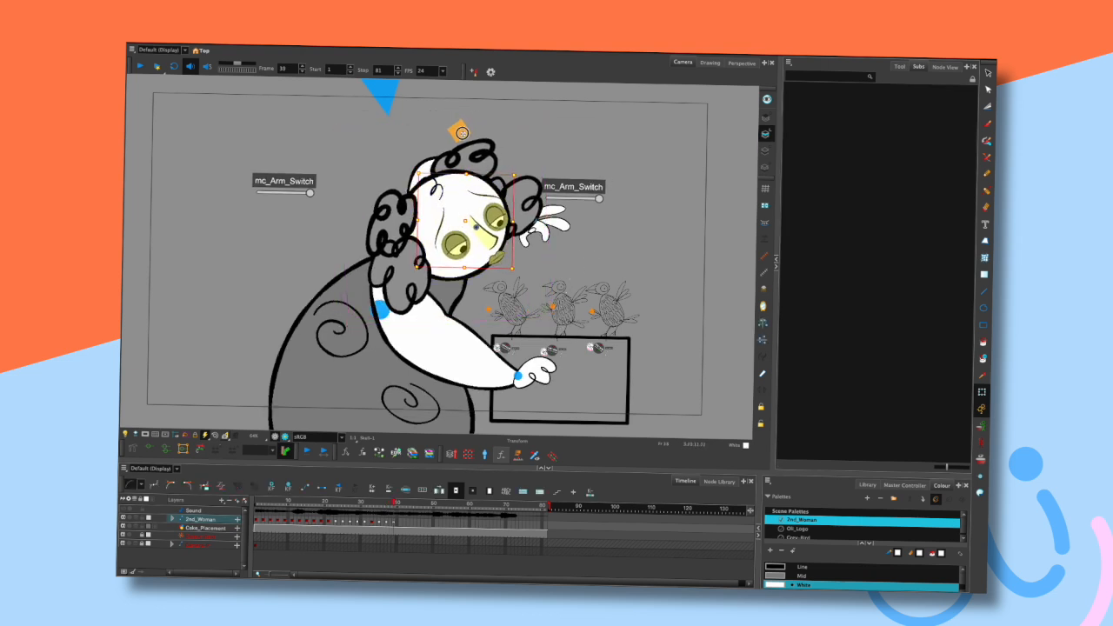
{"action": "left_click", "coordinate": [496, 258]}
{"action": "left_click_drag", "start_coordinate": [498, 259], "coordinate": [492, 263]}
{"action": "left_click", "coordinate": [561, 246]}
- Step back and forth through neighbouring frames to review the head motion
{"action": "key", "text": "comma"}
{"action": "key", "text": "comma"}
{"action": "key", "text": "comma"}
{"action": "key", "text": "period"}
{"action": "key", "text": "period"}
{"action": "key", "text": "comma"}
{"action": "key", "text": "comma"}
{"action": "key", "text": "period"}
{"action": "key", "text": "period"}
{"action": "key", "text": "period"}
- Lower the raised hand beside the head and nudge it into place, checking neighbouring frames
{"action": "left_click", "coordinate": [553, 211]}
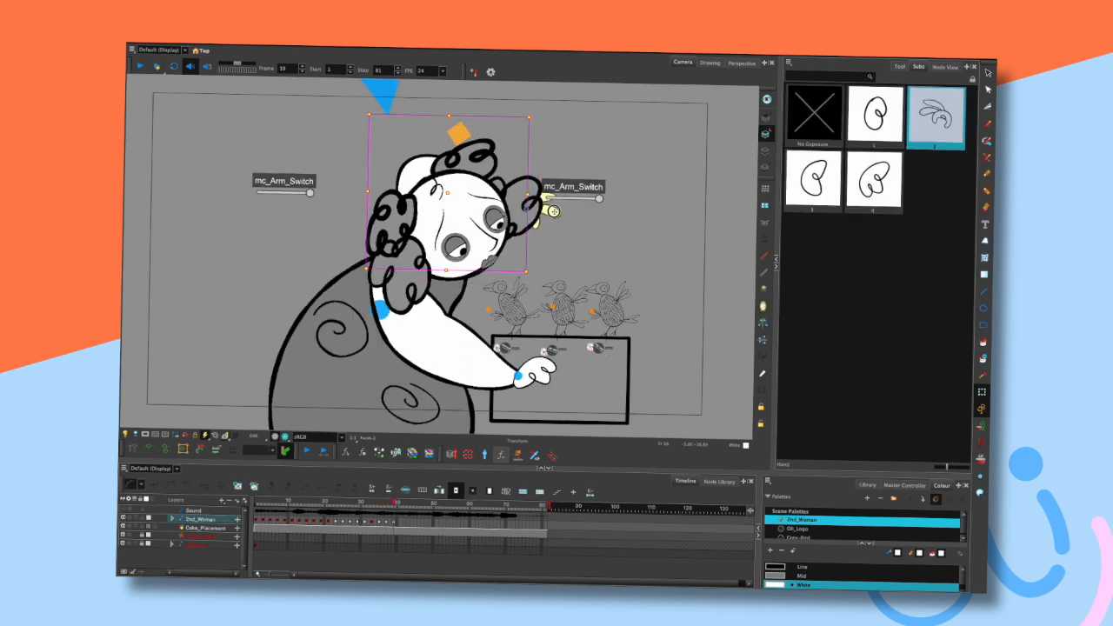
{"action": "key", "text": "comma"}
{"action": "key", "text": "comma"}
{"action": "key", "text": "period"}
{"action": "key", "text": "period"}
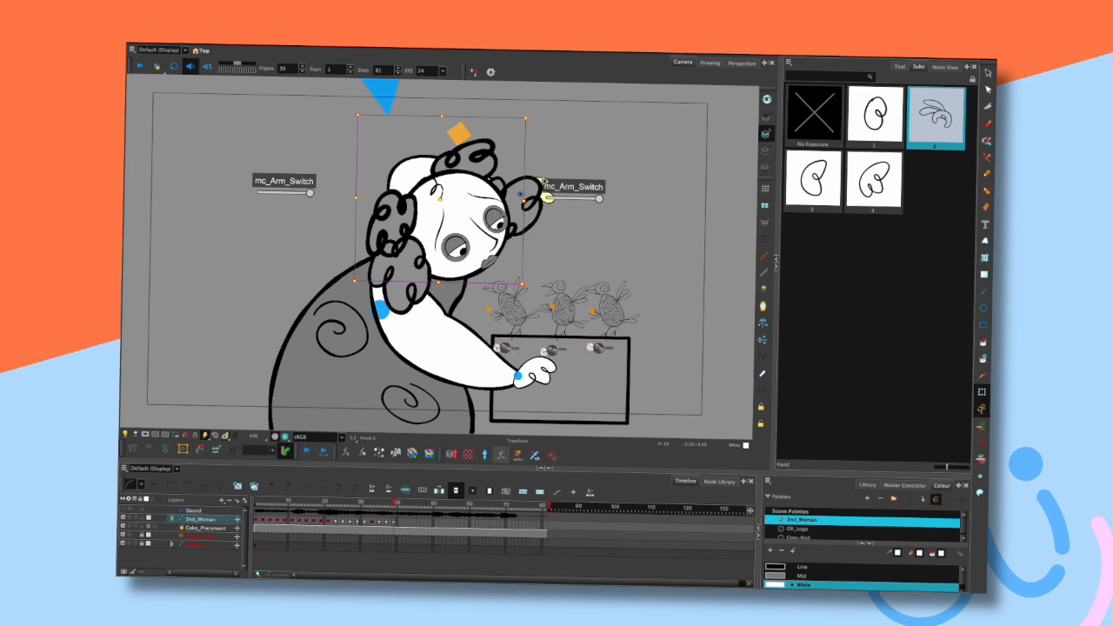
{"action": "left_click_drag", "start_coordinate": [537, 177], "coordinate": [543, 207]}
{"action": "key", "text": "comma"}
{"action": "key", "text": "comma"}
{"action": "key", "text": "period"}
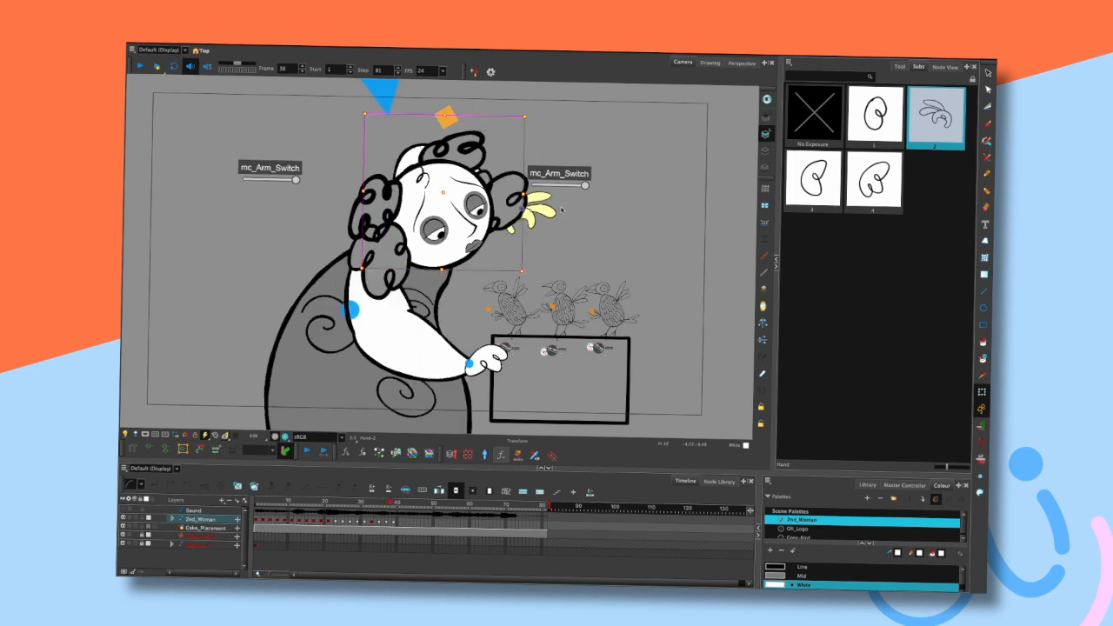
{"action": "key", "text": "period"}
{"action": "left_click_drag", "start_coordinate": [549, 228], "coordinate": [545, 224]}
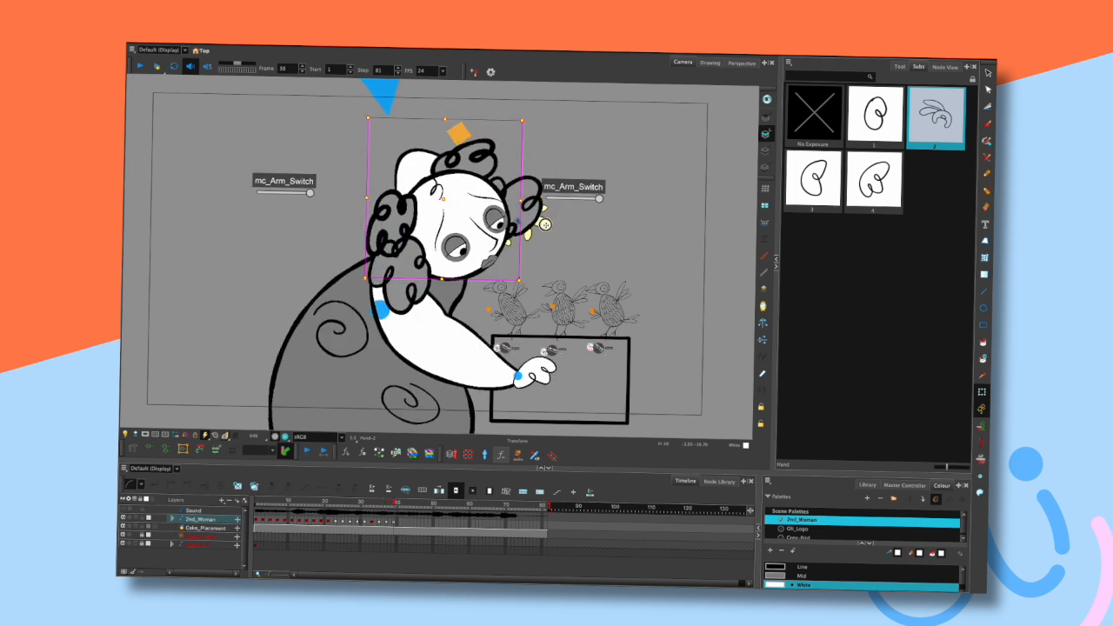
{"action": "left_click", "coordinate": [578, 220]}
- Step through neighbouring frames to review the raised hand's pose
{"action": "key", "text": "comma"}
{"action": "key", "text": "comma"}
{"action": "key", "text": "period"}
{"action": "key", "text": "period"}
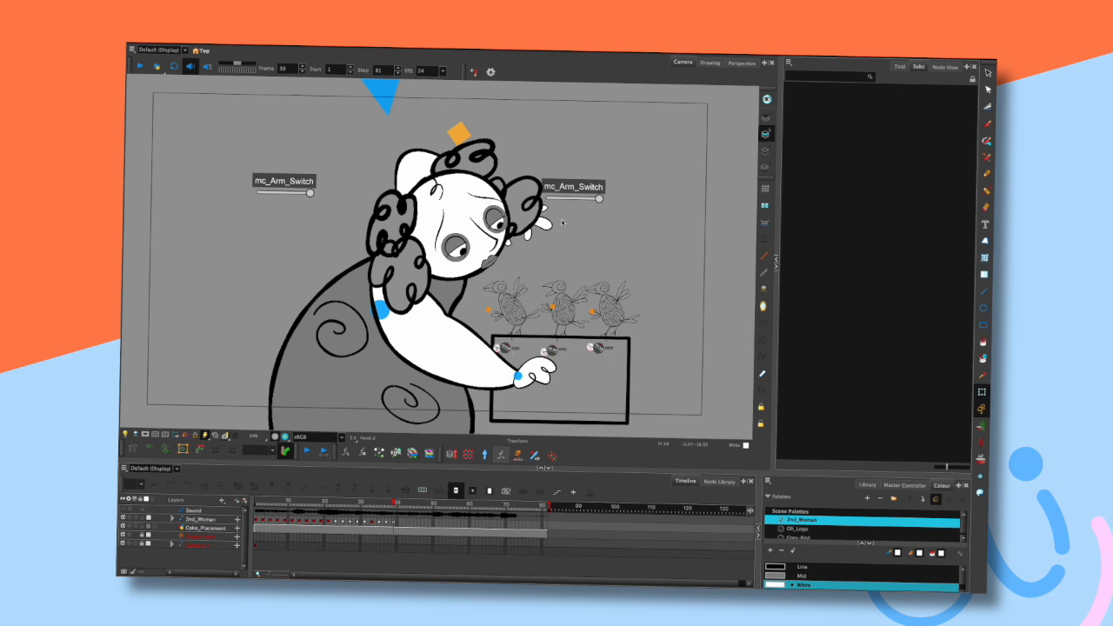
{"action": "key", "text": "comma"}
{"action": "key", "text": "comma"}
{"action": "key", "text": "period"}
{"action": "key", "text": "period"}
- Select the upper arm and nudge the shoulder pivot slightly
{"action": "left_click", "coordinate": [423, 299]}
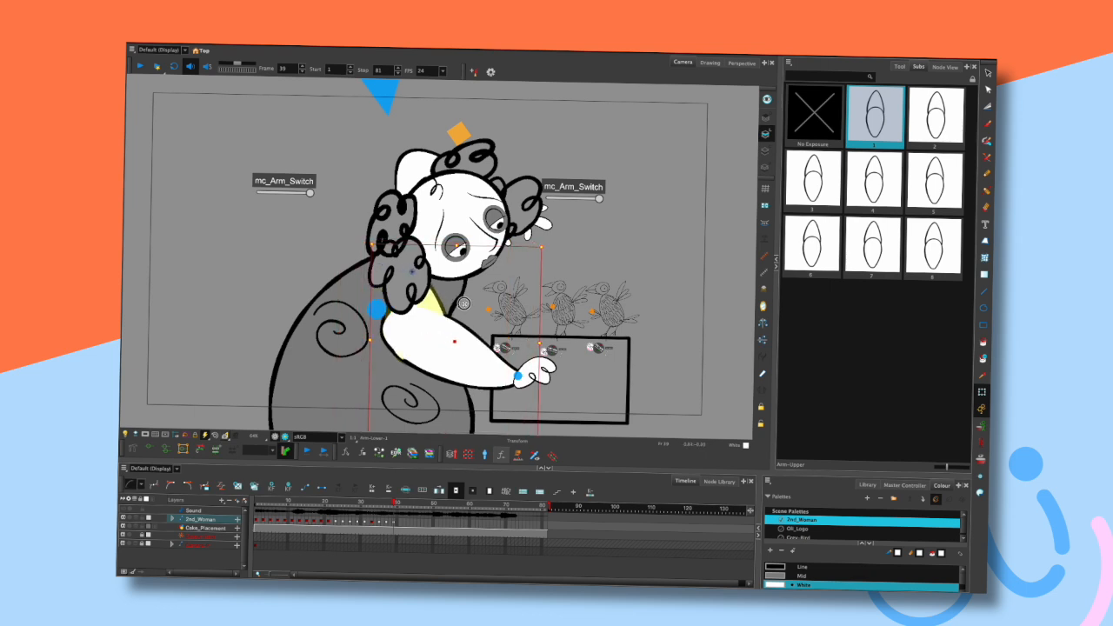
{"action": "left_click", "coordinate": [545, 223]}
{"action": "left_click", "coordinate": [379, 313]}
{"action": "left_click_drag", "start_coordinate": [390, 320], "coordinate": [385, 316]}
{"action": "left_click", "coordinate": [559, 249]}
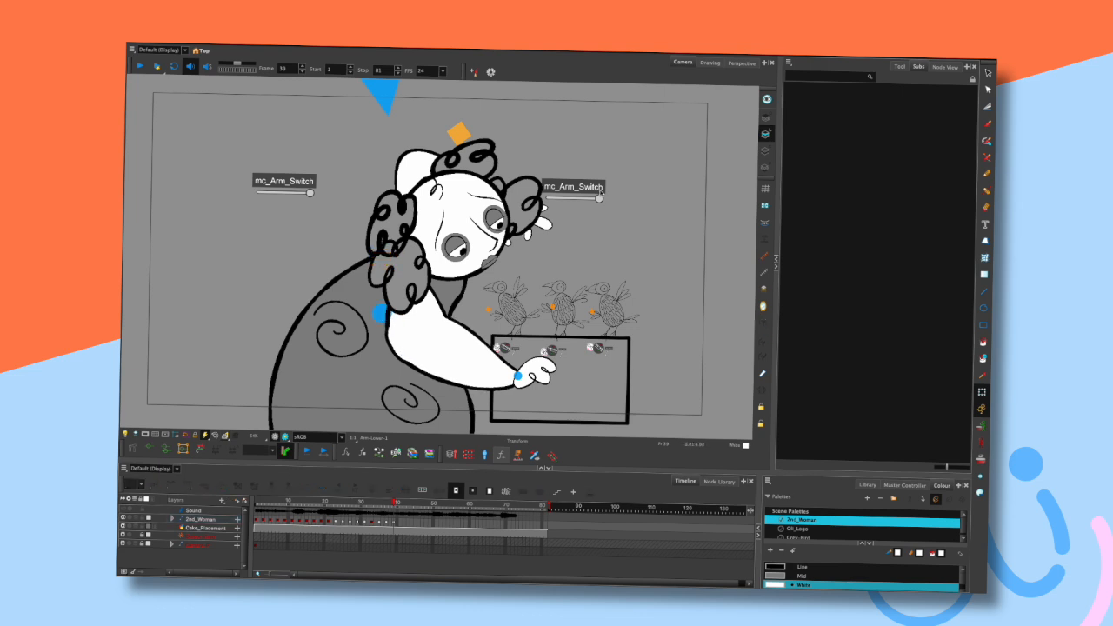
- Step through neighbouring frames to compare the arm pose
{"action": "key", "text": "comma"}
{"action": "key", "text": "comma"}
{"action": "key", "text": "comma"}
{"action": "key", "text": "period"}
{"action": "key", "text": "period"}
{"action": "key", "text": "period"}
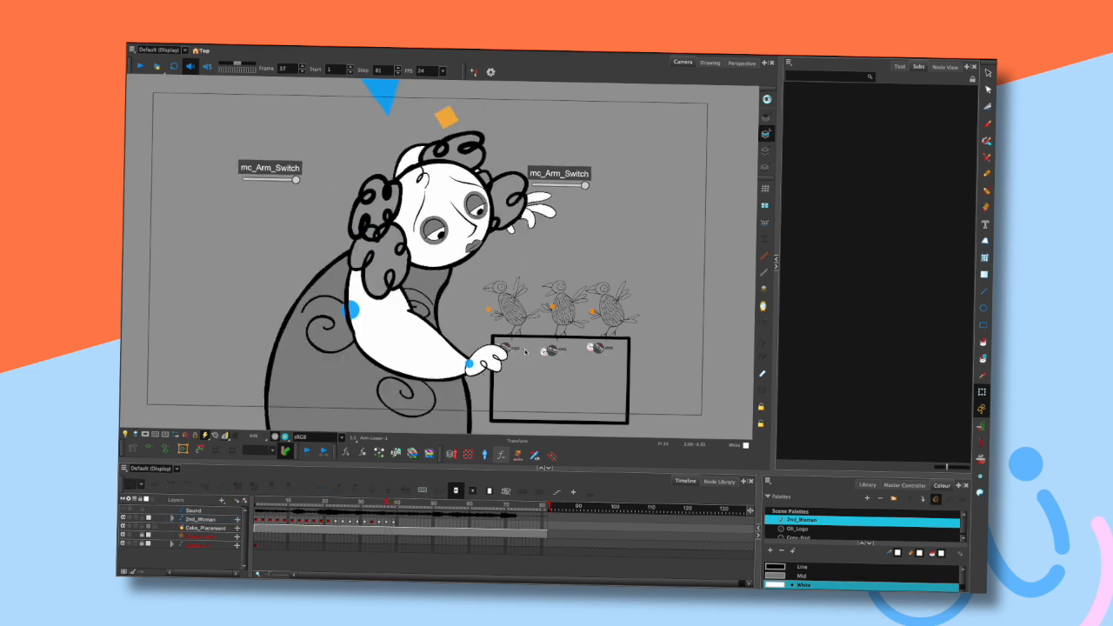
- Nudge the lower hand slightly on the box and step through neighbouring frames to compare
{"action": "left_click", "coordinate": [546, 366]}
{"action": "left_click_drag", "start_coordinate": [546, 367], "coordinate": [545, 365]}
{"action": "left_click", "coordinate": [520, 280]}
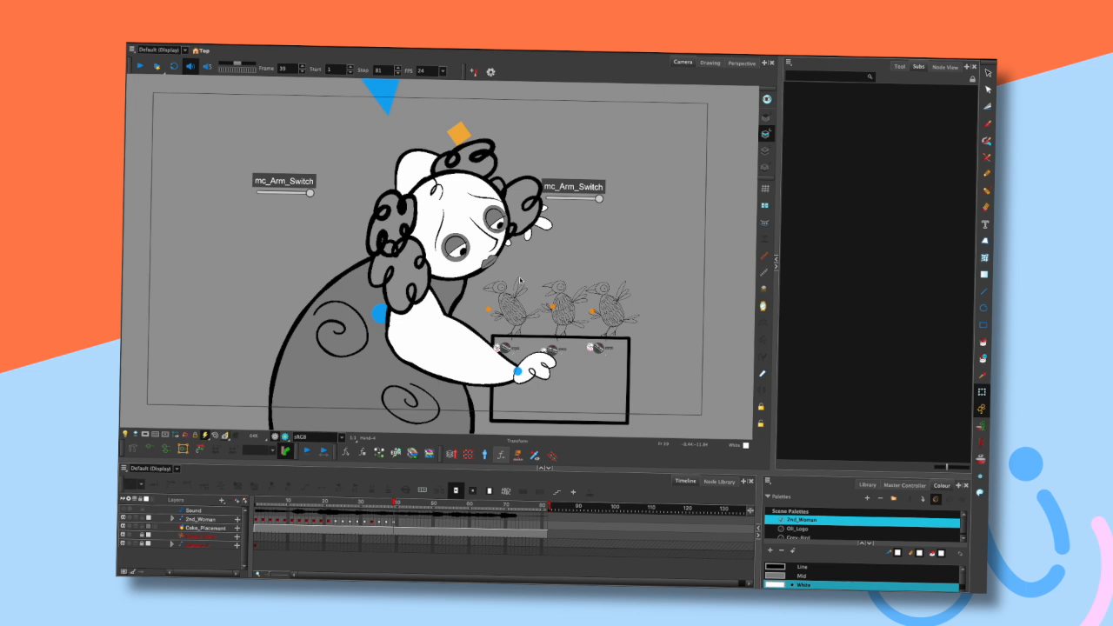
{"action": "key", "text": "comma"}
{"action": "key", "text": "comma"}
{"action": "key", "text": "period"}
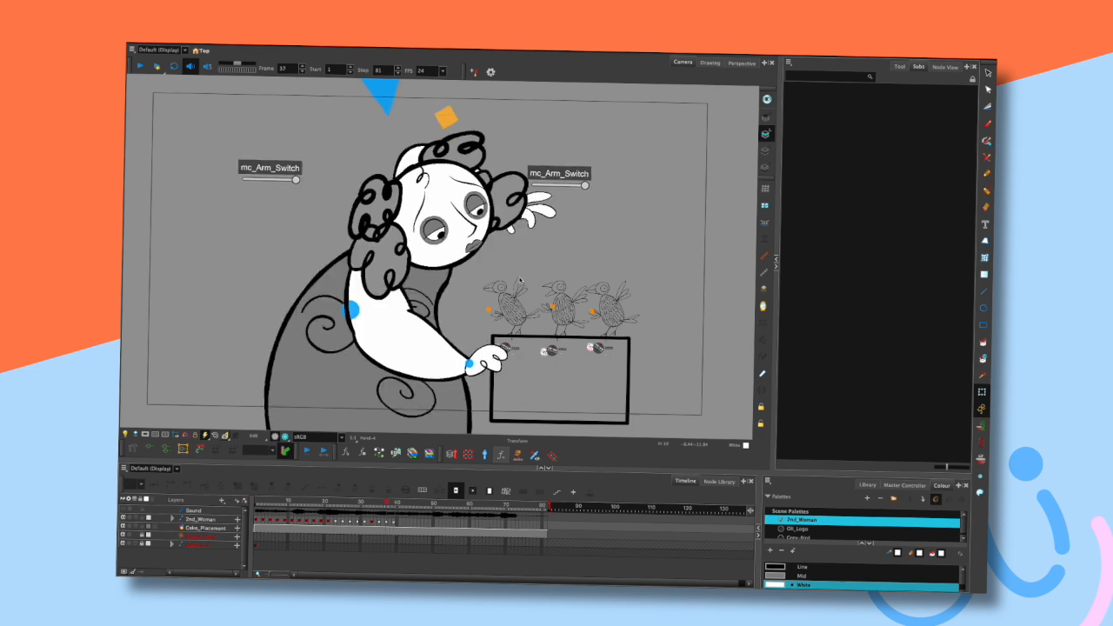
{"action": "key", "text": "period"}
- Reposition the lower hand onto the box's left dial and step through neighbouring frames to check it
{"action": "left_click", "coordinate": [382, 317]}
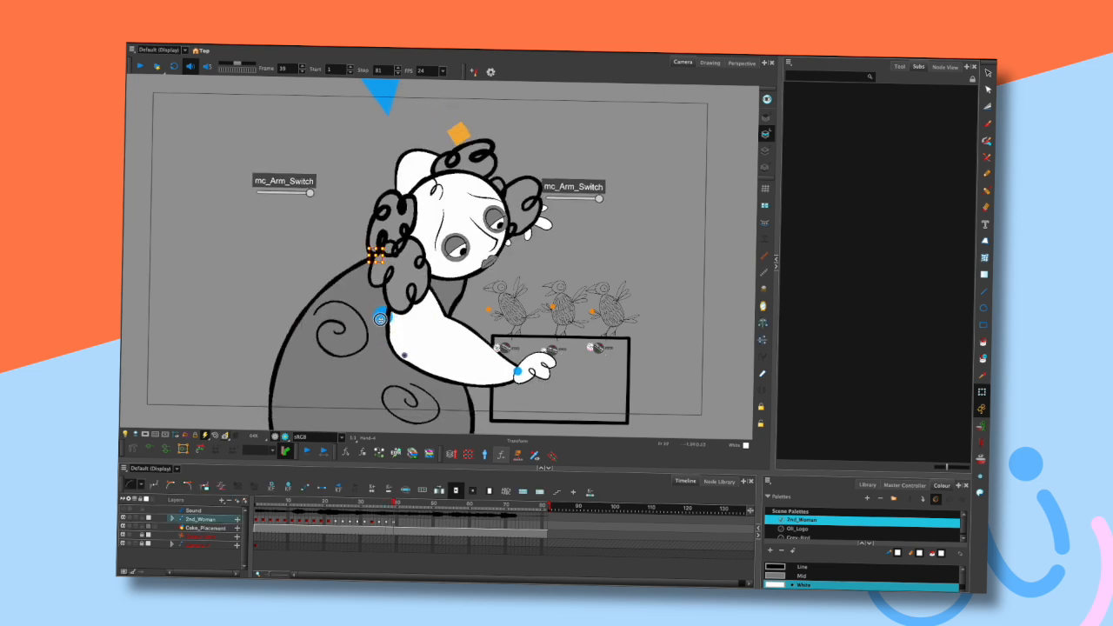
{"action": "left_click", "coordinate": [211, 412]}
{"action": "left_click", "coordinate": [537, 371]}
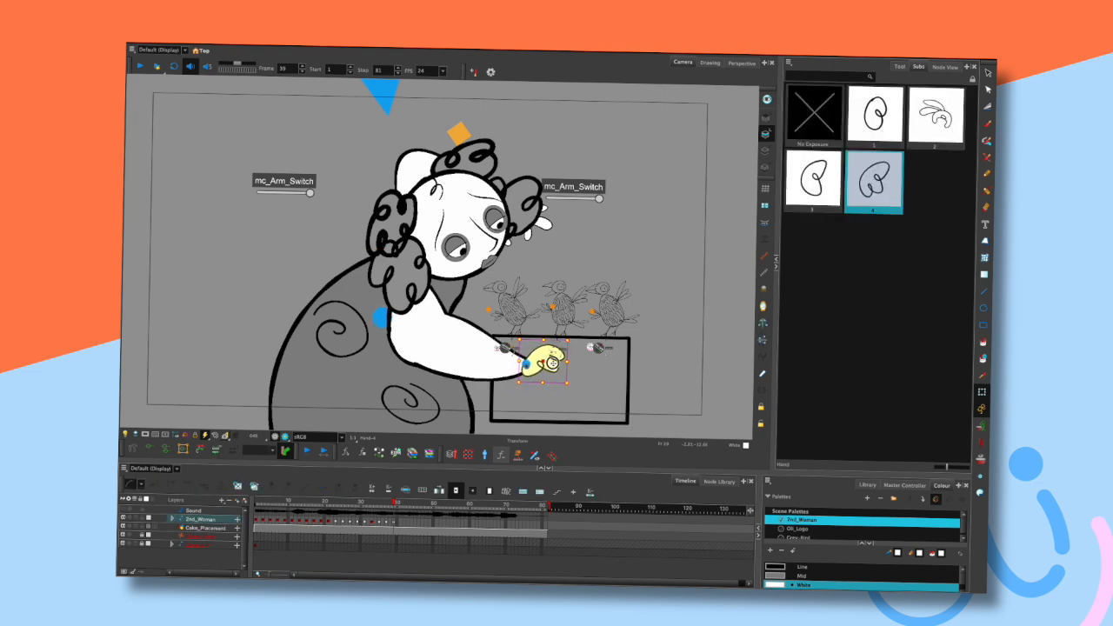
{"action": "mouse_move", "coordinate": [535, 363]}
{"action": "left_mouse_down"}
{"action": "mouse_move", "coordinate": [523, 365]}
{"action": "mouse_move", "coordinate": [534, 364]}
{"action": "left_mouse_up"}
{"action": "left_click", "coordinate": [570, 264]}
{"action": "key", "text": "comma"}
{"action": "key", "text": "comma"}
{"action": "key", "text": "comma"}
{"action": "key", "text": "period"}
{"action": "key", "text": "period"}
{"action": "key", "text": "period"}
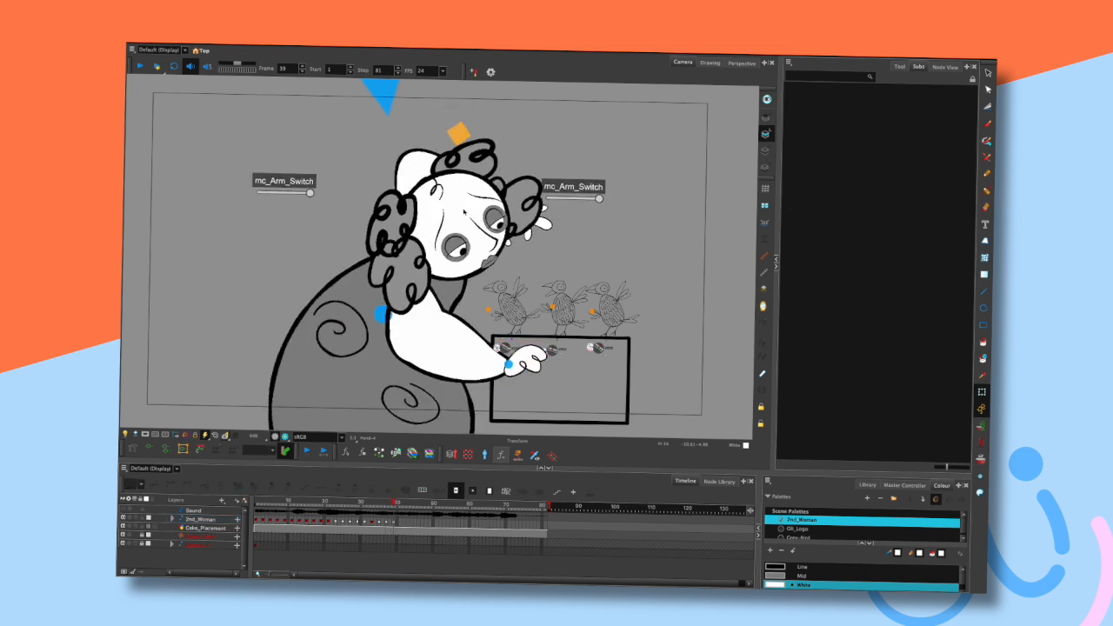
- Tilt the head further toward the box and check it across neighbouring frames
{"action": "left_click", "coordinate": [472, 198]}
{"action": "left_click", "coordinate": [389, 98]}
{"action": "left_click_drag", "start_coordinate": [389, 88], "coordinate": [394, 102]}
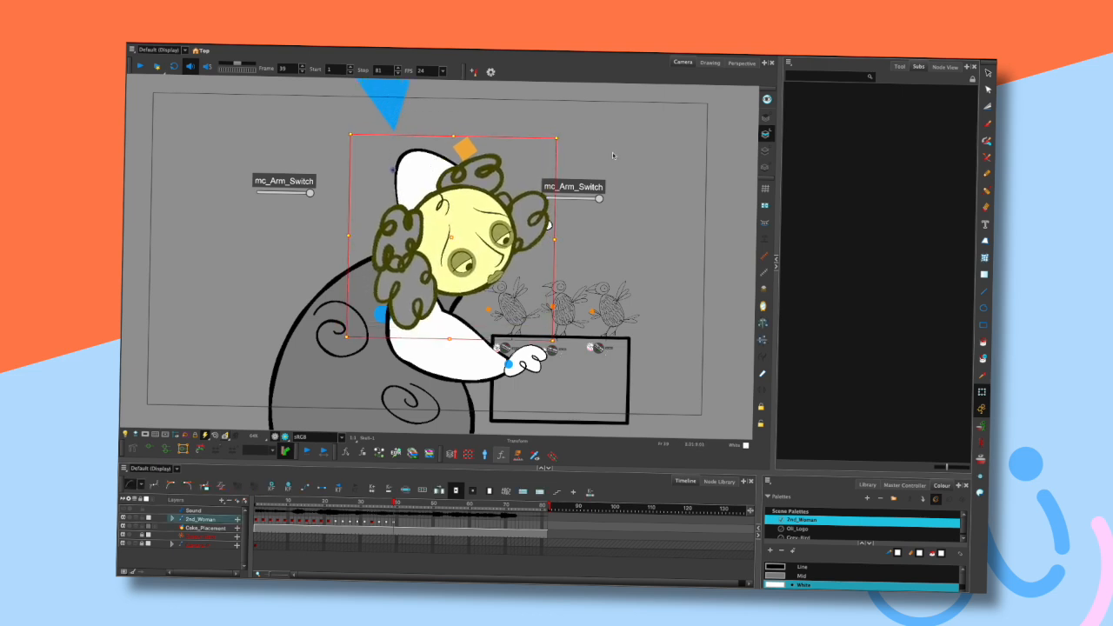
{"action": "left_click", "coordinate": [624, 179]}
{"action": "key", "text": "comma"}
{"action": "key", "text": "comma"}
{"action": "key", "text": "comma"}
{"action": "key", "text": "period"}
{"action": "key", "text": "period"}
{"action": "key", "text": "period"}
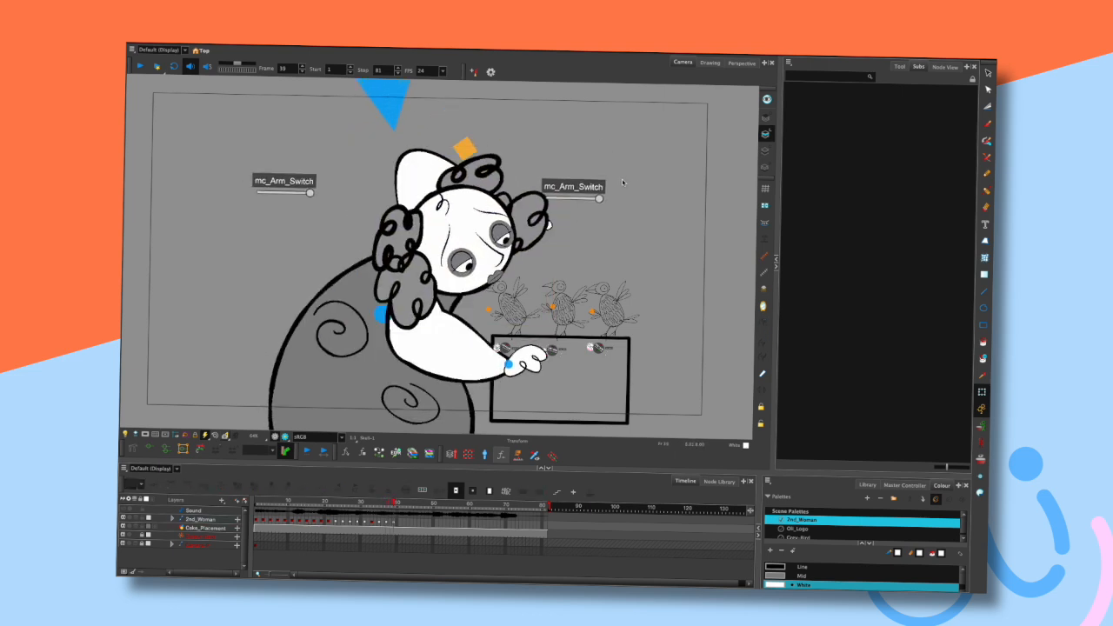
- Tilt the head a little more and step through neighbouring frames
{"action": "left_click", "coordinate": [389, 107]}
{"action": "left_click_drag", "start_coordinate": [389, 107], "coordinate": [396, 109]}
{"action": "left_click", "coordinate": [644, 180]}
{"action": "key", "text": "comma"}
{"action": "key", "text": "comma"}
{"action": "key", "text": "period"}
{"action": "key", "text": "period"}
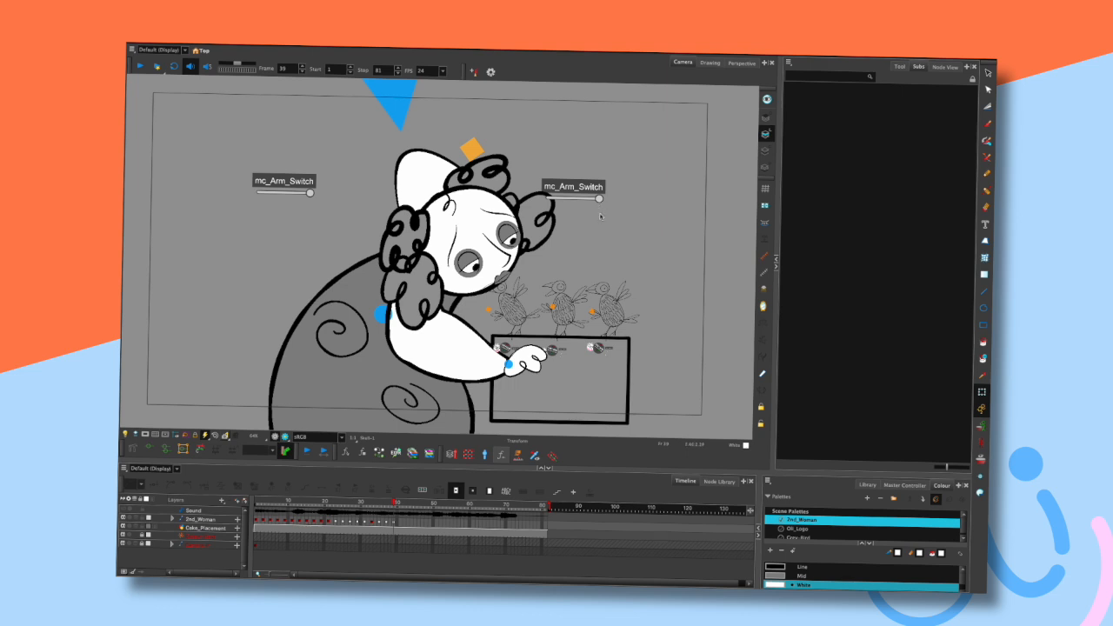
- Step back and forth through neighbouring frames to review the new head pose
{"action": "key", "text": "comma"}
{"action": "key", "text": "comma"}
{"action": "key", "text": "comma"}
{"action": "key", "text": "comma"}
{"action": "key", "text": "period"}
{"action": "key", "text": "period"}
{"action": "key", "text": "period"}
{"action": "key", "text": "comma"}
{"action": "key", "text": "comma"}
{"action": "key", "text": "period"}
{"action": "key", "text": "period"}
- Inspect the lower hand and upper arm selections and zoom in on the hand over the box
{"action": "left_click", "coordinate": [534, 369]}
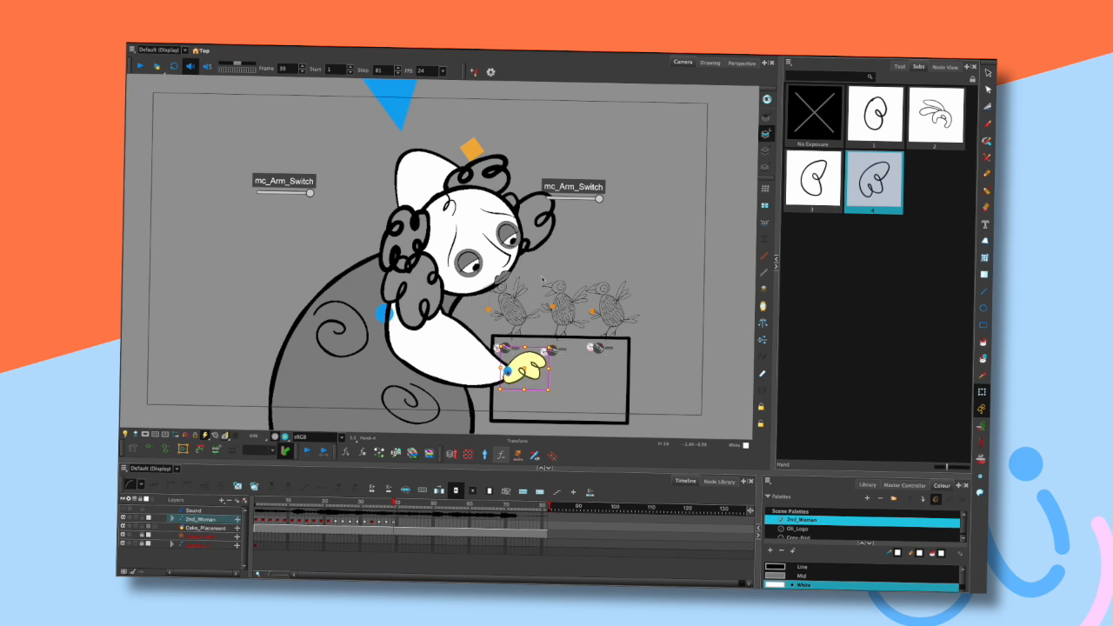
{"action": "left_click", "coordinate": [452, 331]}
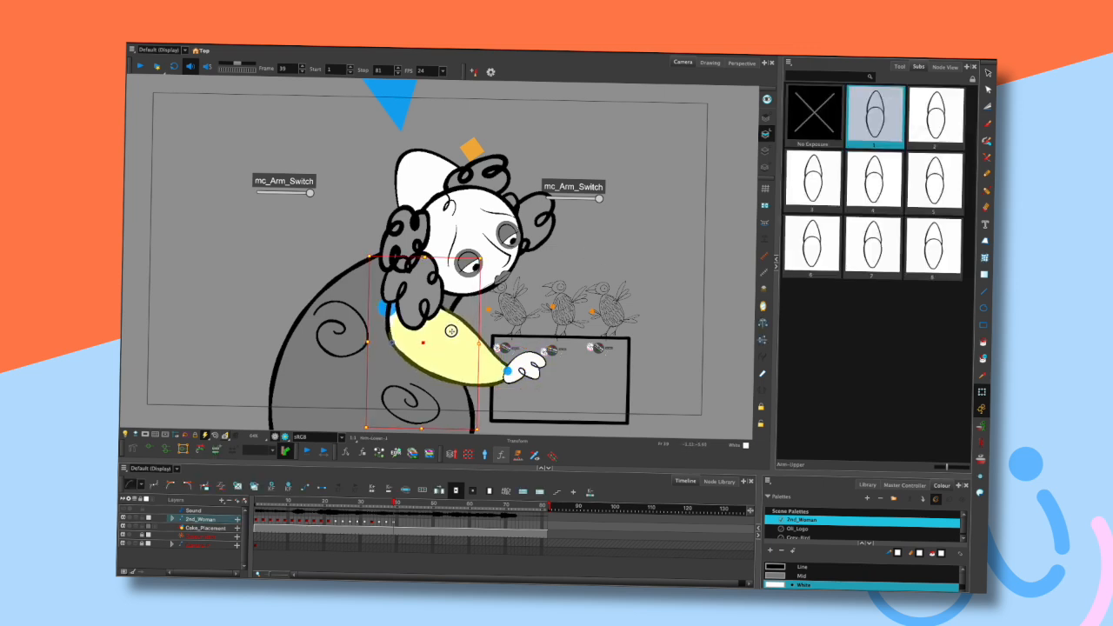
{"action": "left_click", "coordinate": [581, 214]}
{"action": "left_click", "coordinate": [537, 367]}
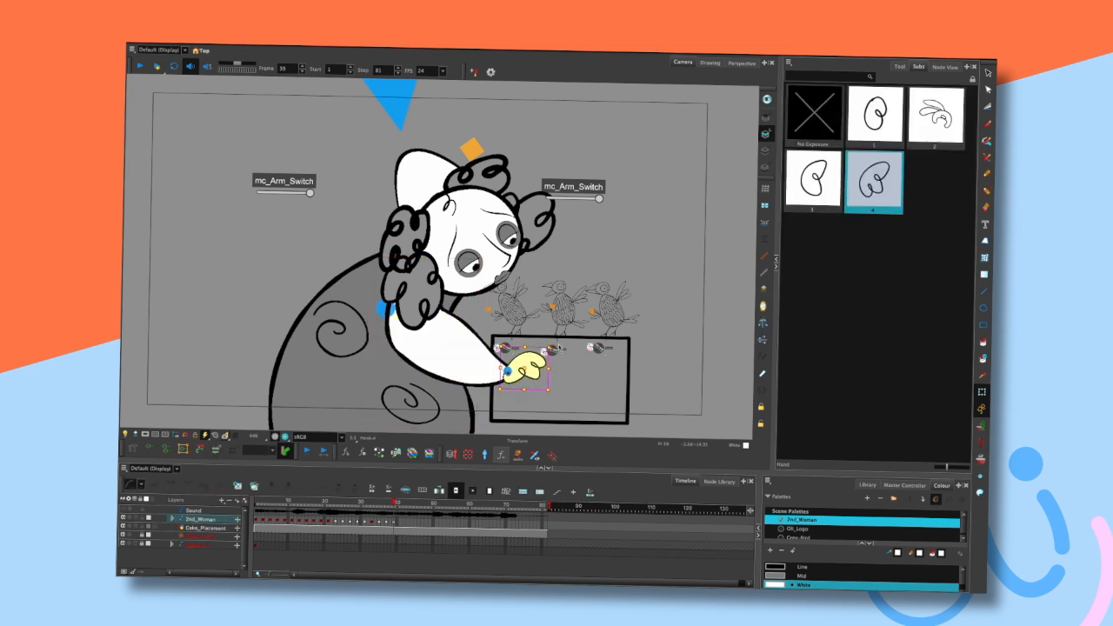
{"action": "left_click", "coordinate": [585, 247]}
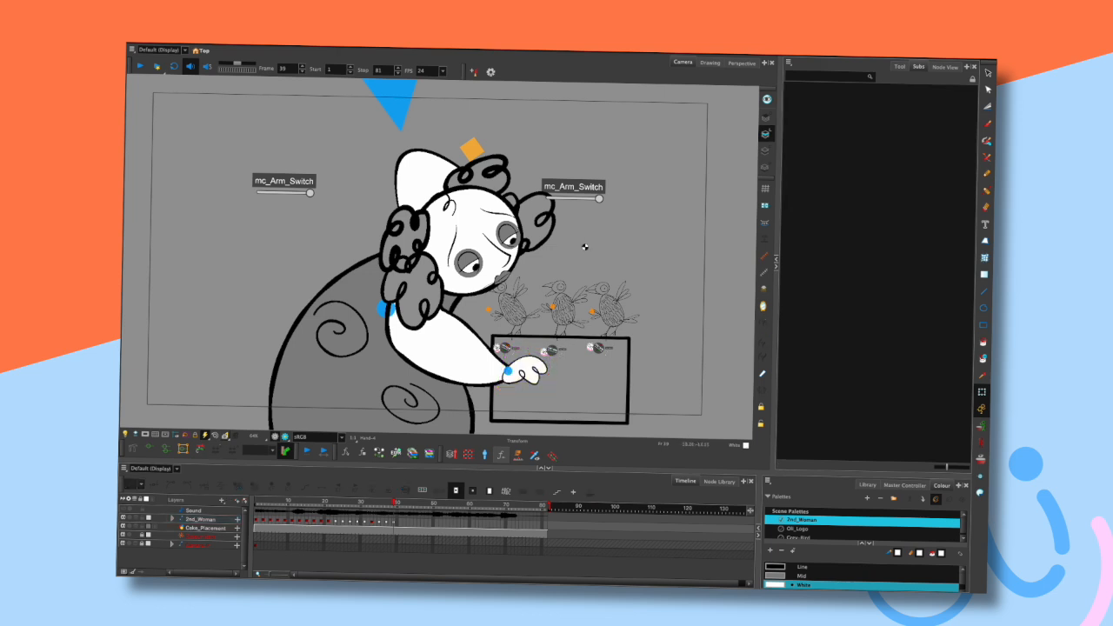
{"action": "key", "text": "2"}
{"action": "key", "text": "2"}
{"action": "key", "text": "space"}
{"action": "left_click_drag", "start_coordinate": [531, 378], "coordinate": [536, 263]}
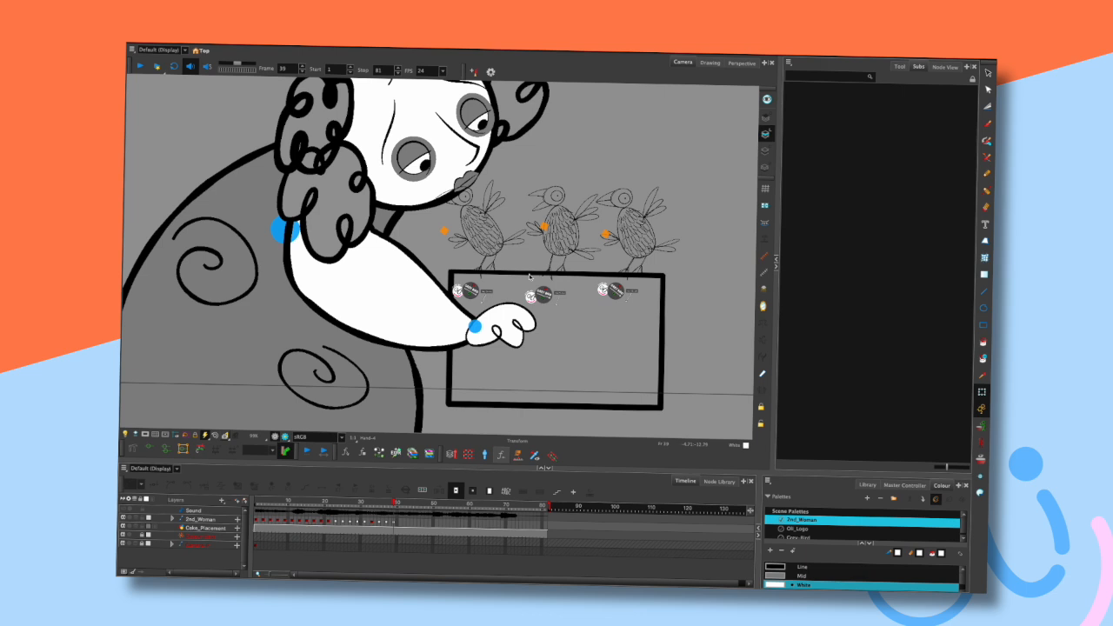
- Select the hand and step back and forth through neighbouring frames to review the arm pose over the box
{"action": "scroll", "coordinate": [563, 293], "scroll_direction": "down", "scroll_amount": 2}
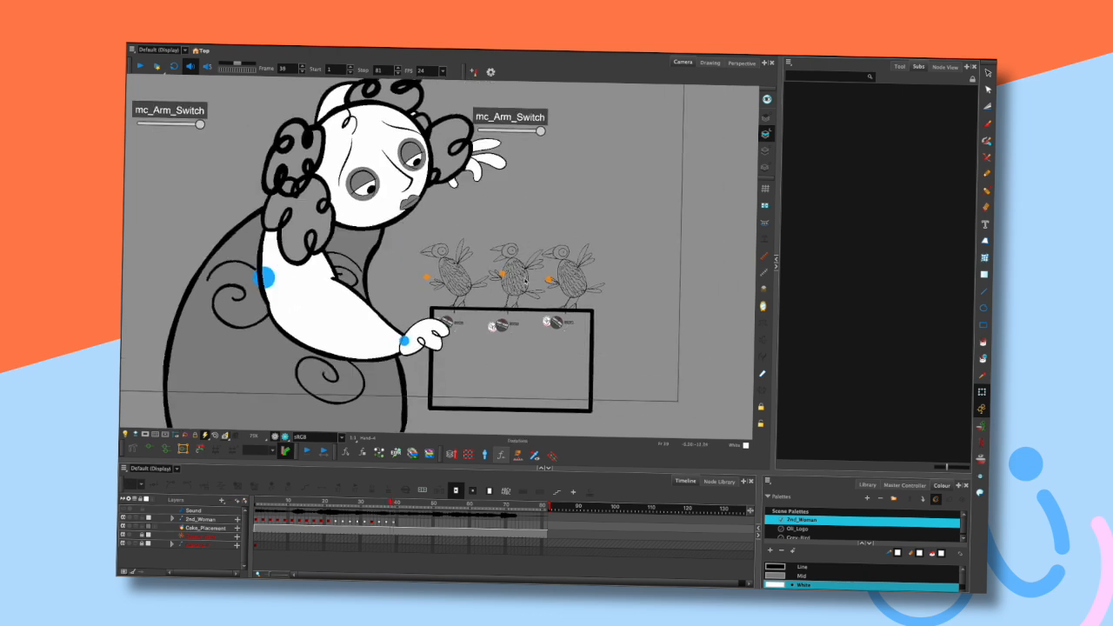
{"action": "left_click", "coordinate": [476, 343]}
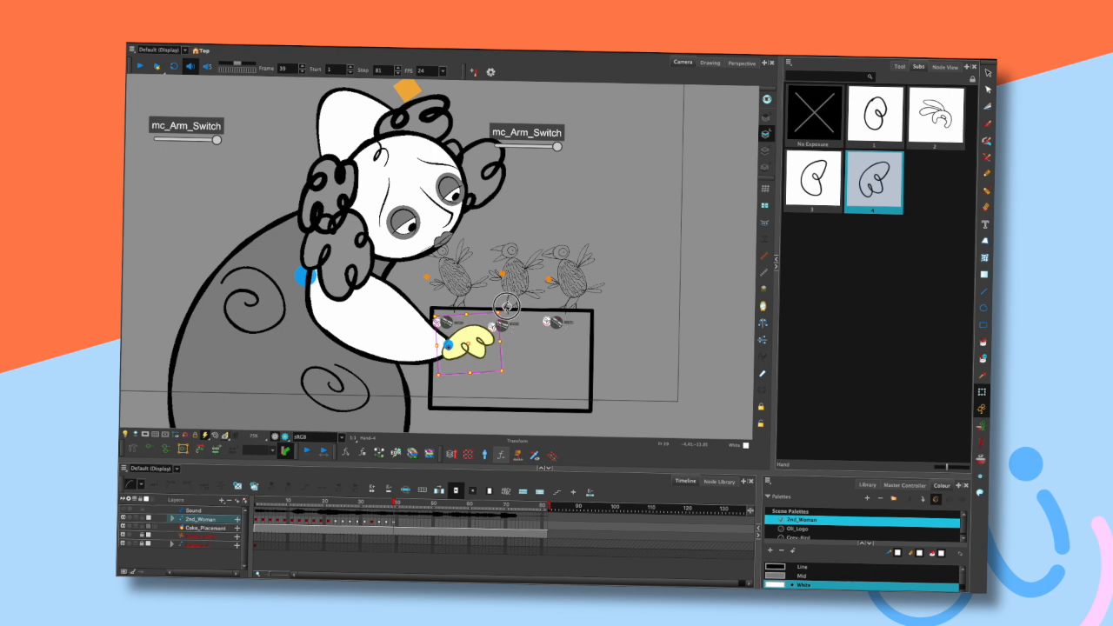
{"action": "left_click", "coordinate": [535, 226]}
{"action": "key", "text": "comma"}
{"action": "key", "text": "comma"}
{"action": "key", "text": "period"}
{"action": "key", "text": "period"}
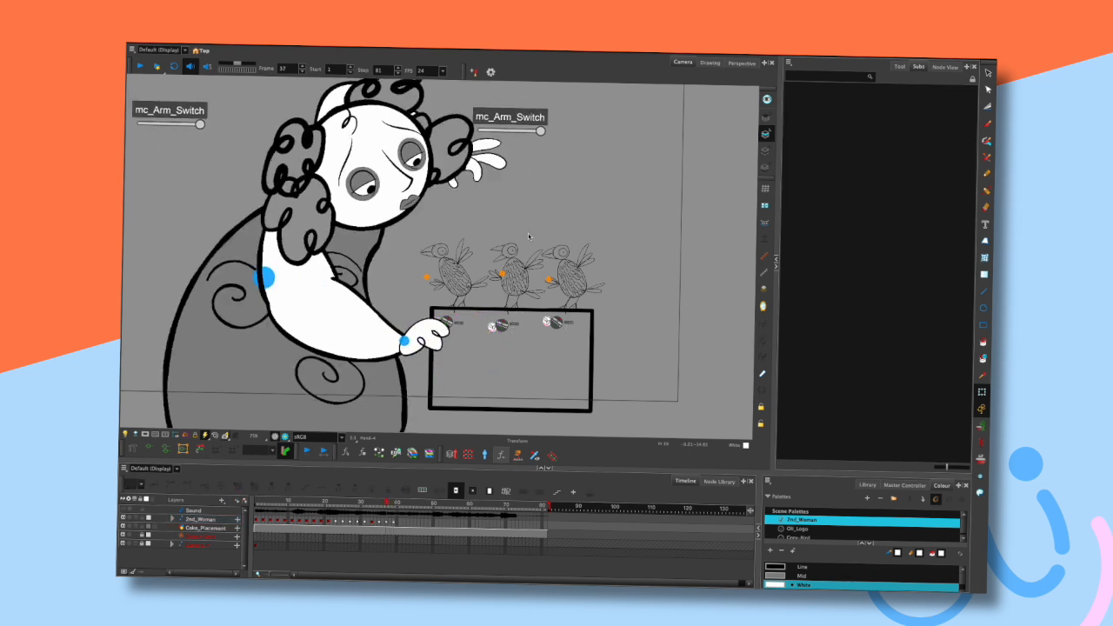
{"action": "key", "text": "comma"}
{"action": "key", "text": "comma"}
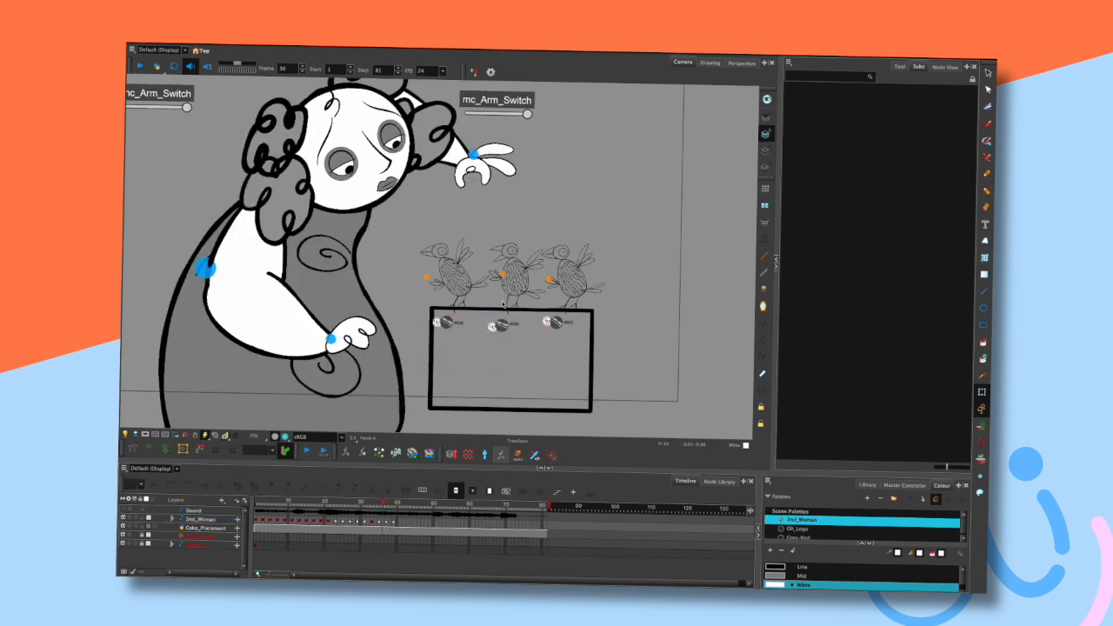
{"action": "key", "text": "period"}
{"action": "key", "text": "period"}
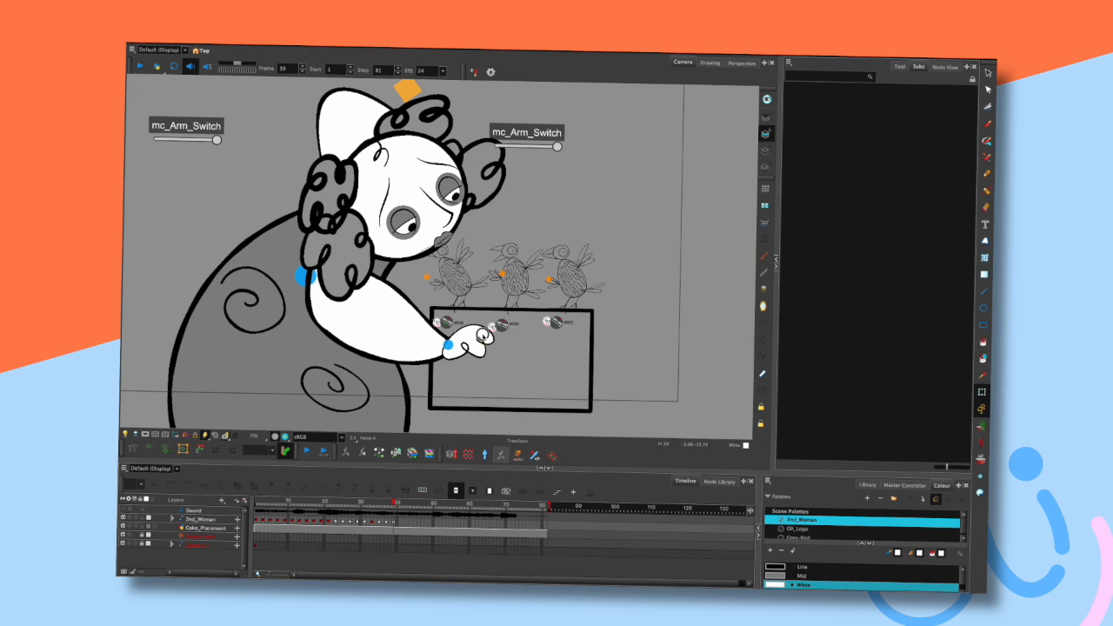
- Select the hand drawing and create a new empty drawing substitution for it
{"action": "left_click", "coordinate": [484, 339]}
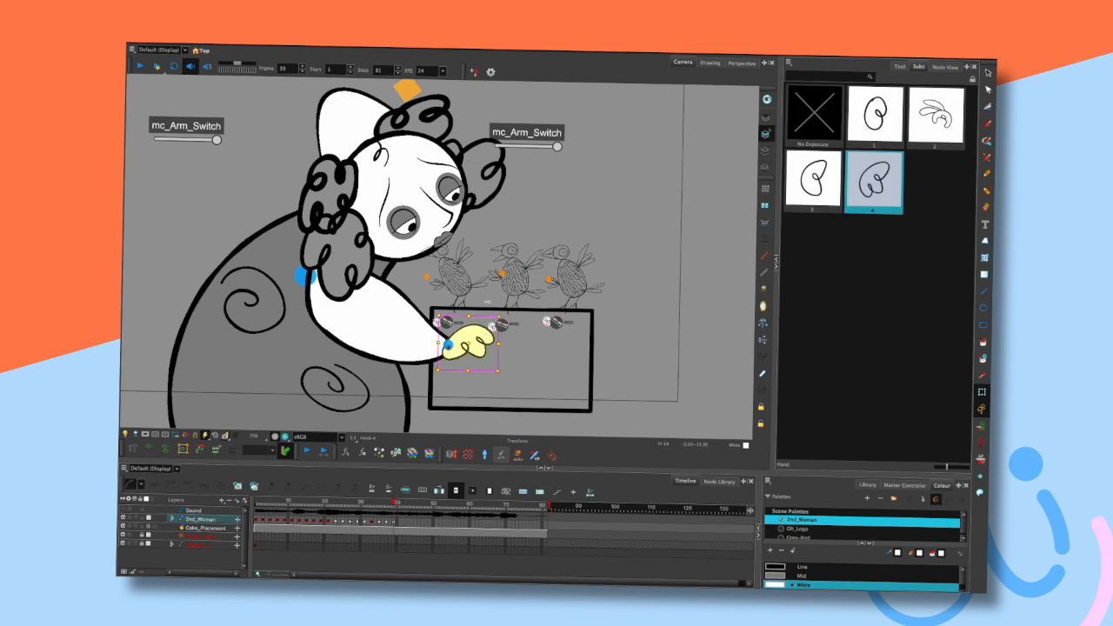
{"action": "scroll", "coordinate": [488, 301], "scroll_direction": "up", "scroll_amount": 2}
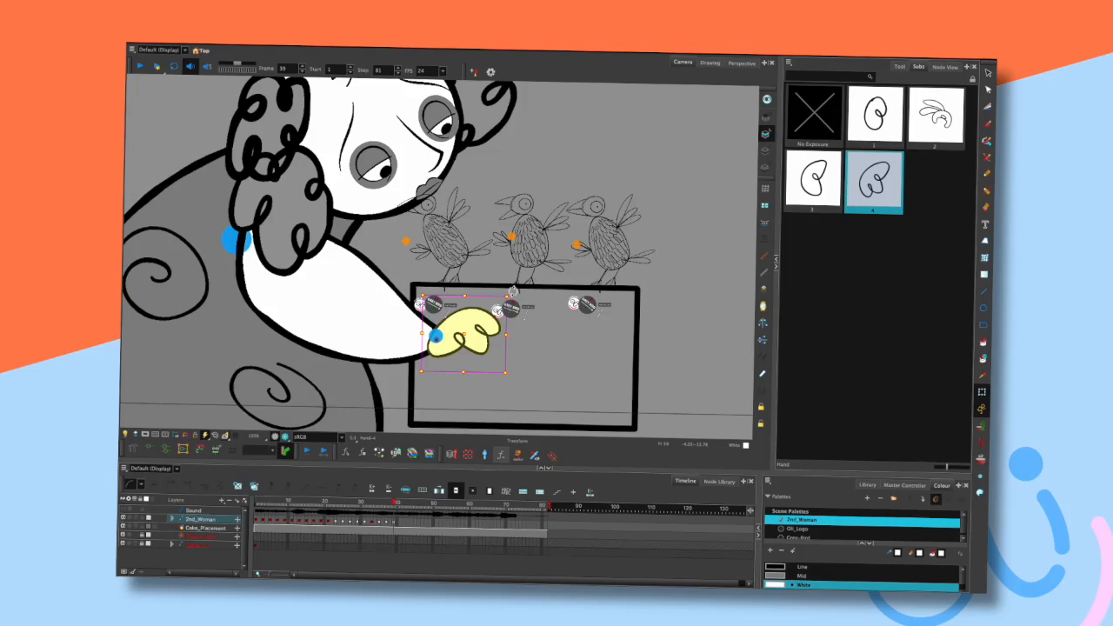
{"action": "key", "text": "alt+shift+n"}
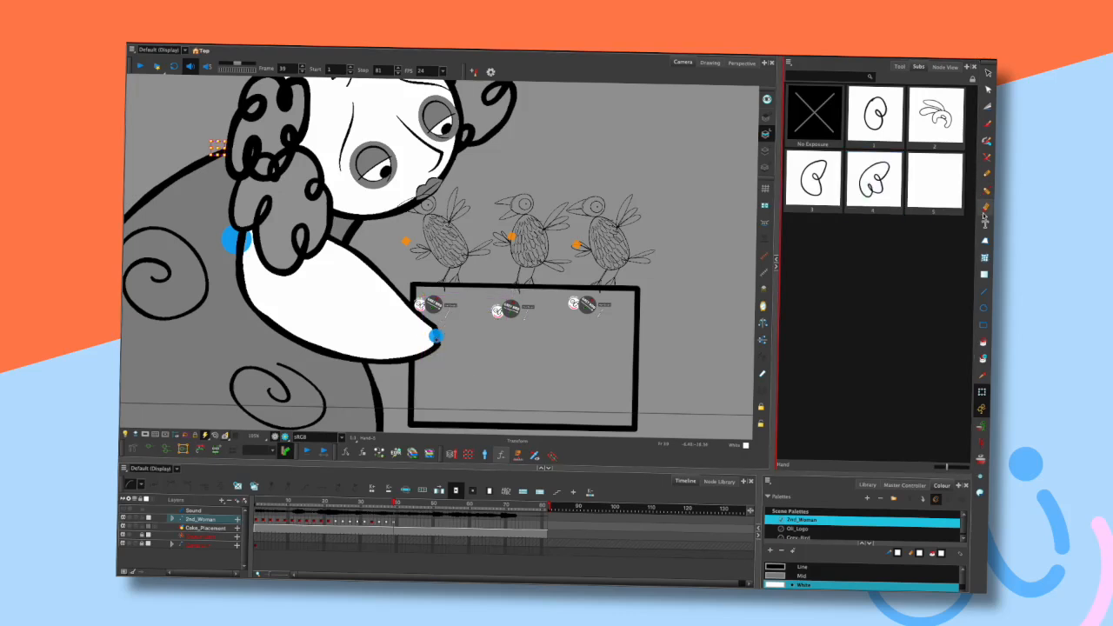
- Draw a rectangle in the Line colour over the box as the base shape for the new hand
{"action": "left_click", "coordinate": [983, 324]}
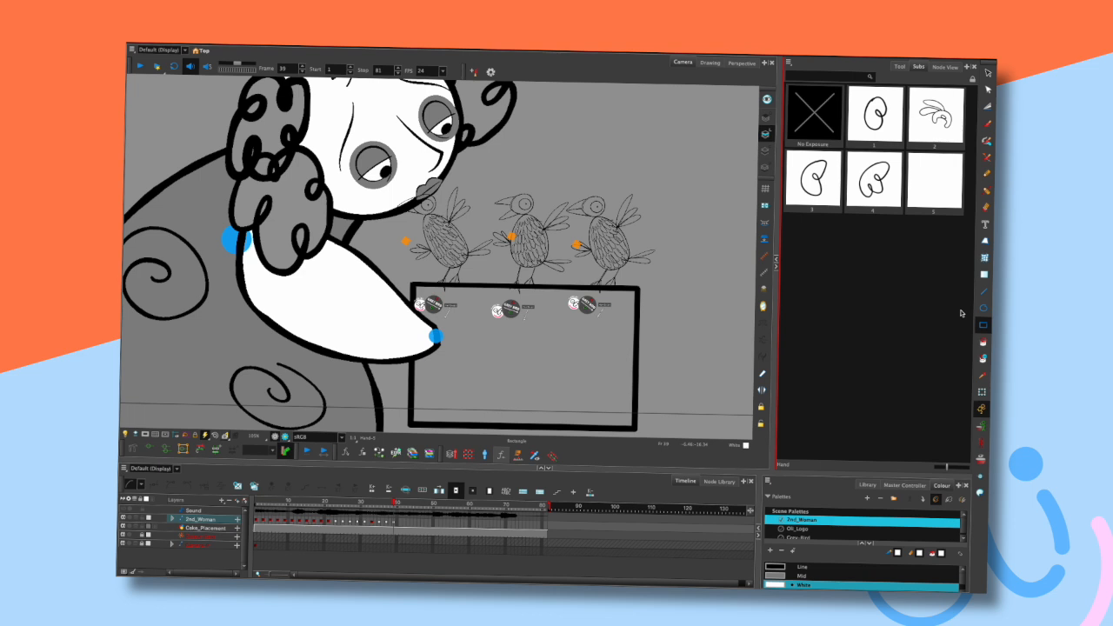
{"action": "left_click", "coordinate": [779, 567]}
{"action": "left_click_drag", "start_coordinate": [428, 314], "coordinate": [511, 374]}
- With the Contour Editor, pull the rectangle's points and handles into a rounded loop shape
{"action": "left_click", "coordinate": [988, 90]}
{"action": "left_click", "coordinate": [511, 316]}
{"action": "left_click_drag", "start_coordinate": [512, 315], "coordinate": [490, 296]}
{"action": "left_click_drag", "start_coordinate": [428, 314], "coordinate": [432, 335]}
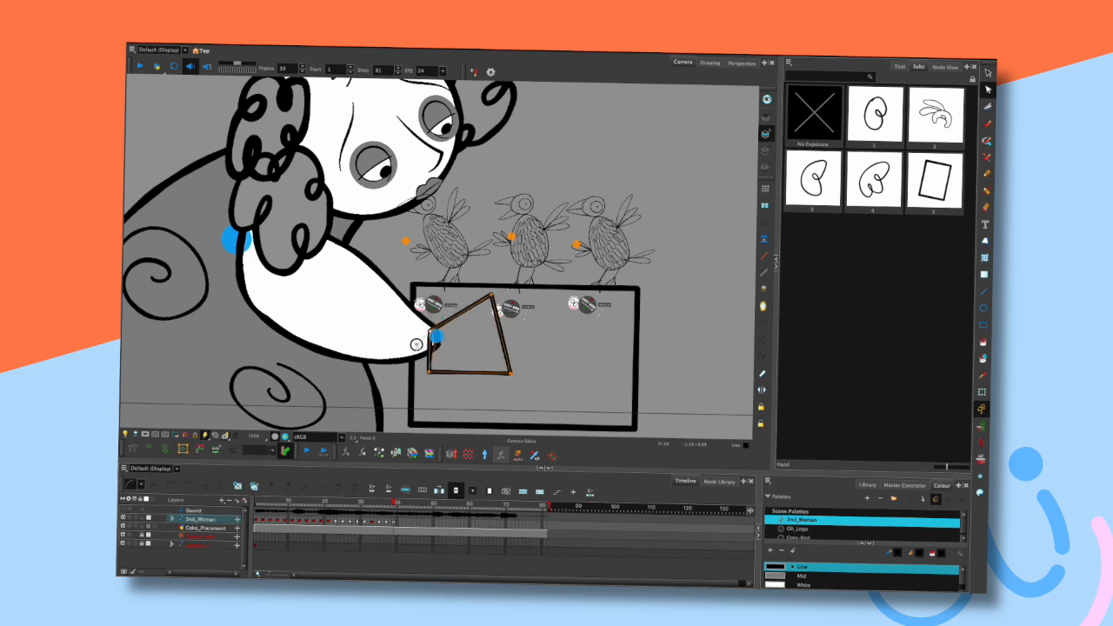
{"action": "left_click_drag", "start_coordinate": [430, 331], "coordinate": [519, 358]}
{"action": "left_click_drag", "start_coordinate": [492, 295], "coordinate": [527, 290]}
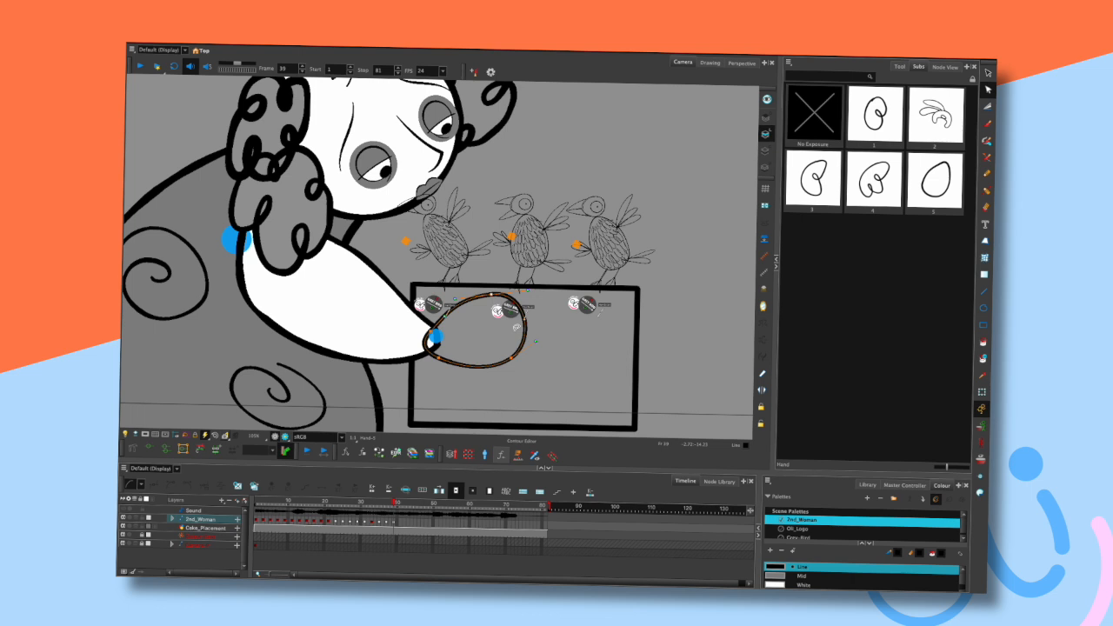
- Keep reshaping the outline with the Contour Editor into a hand with a curling finger loop
{"action": "scroll", "coordinate": [540, 321], "scroll_direction": "up", "scroll_amount": 2}
{"action": "left_click_drag", "start_coordinate": [519, 313], "coordinate": [480, 330]}
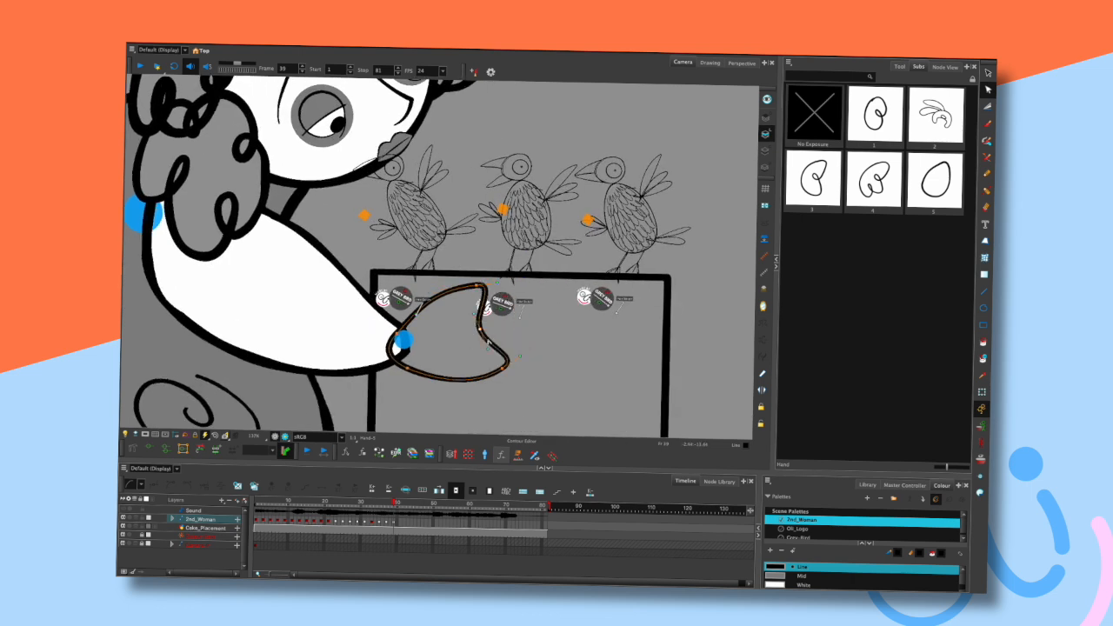
{"action": "mouse_move", "coordinate": [476, 313]}
{"action": "left_mouse_down"}
{"action": "mouse_move", "coordinate": [468, 339]}
{"action": "mouse_move", "coordinate": [484, 334]}
{"action": "mouse_move", "coordinate": [459, 352]}
{"action": "mouse_move", "coordinate": [486, 324]}
{"action": "mouse_move", "coordinate": [474, 338]}
{"action": "mouse_move", "coordinate": [459, 332]}
{"action": "mouse_move", "coordinate": [456, 350]}
{"action": "mouse_move", "coordinate": [452, 341]}
{"action": "mouse_move", "coordinate": [487, 348]}
{"action": "left_mouse_up"}
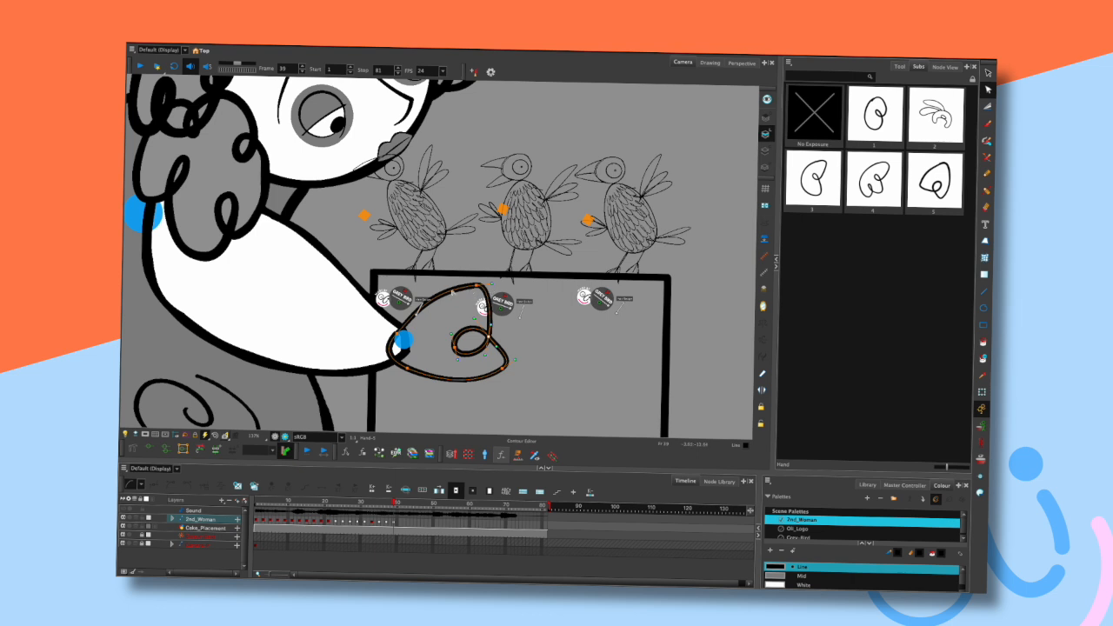
{"action": "mouse_move", "coordinate": [434, 300]}
{"action": "left_mouse_down"}
{"action": "mouse_move", "coordinate": [427, 289]}
{"action": "mouse_move", "coordinate": [445, 304]}
{"action": "mouse_move", "coordinate": [477, 300]}
{"action": "mouse_move", "coordinate": [432, 325]}
{"action": "mouse_move", "coordinate": [429, 288]}
{"action": "mouse_move", "coordinate": [444, 289]}
{"action": "left_mouse_up"}
{"action": "left_click", "coordinate": [428, 290]}
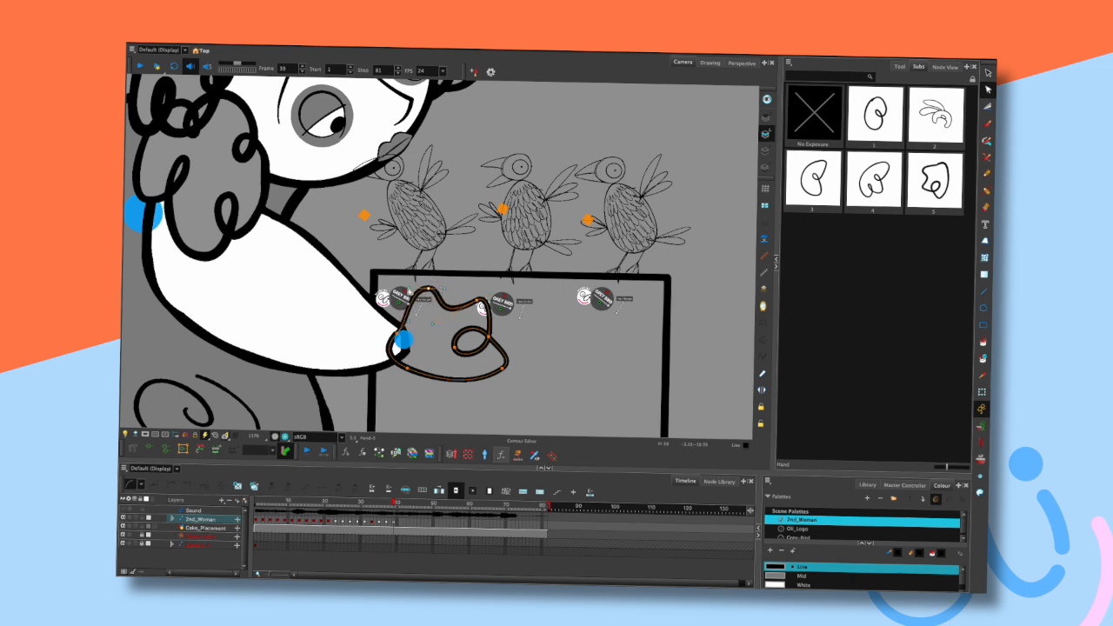
{"action": "left_click_drag", "start_coordinate": [449, 294], "coordinate": [434, 337]}
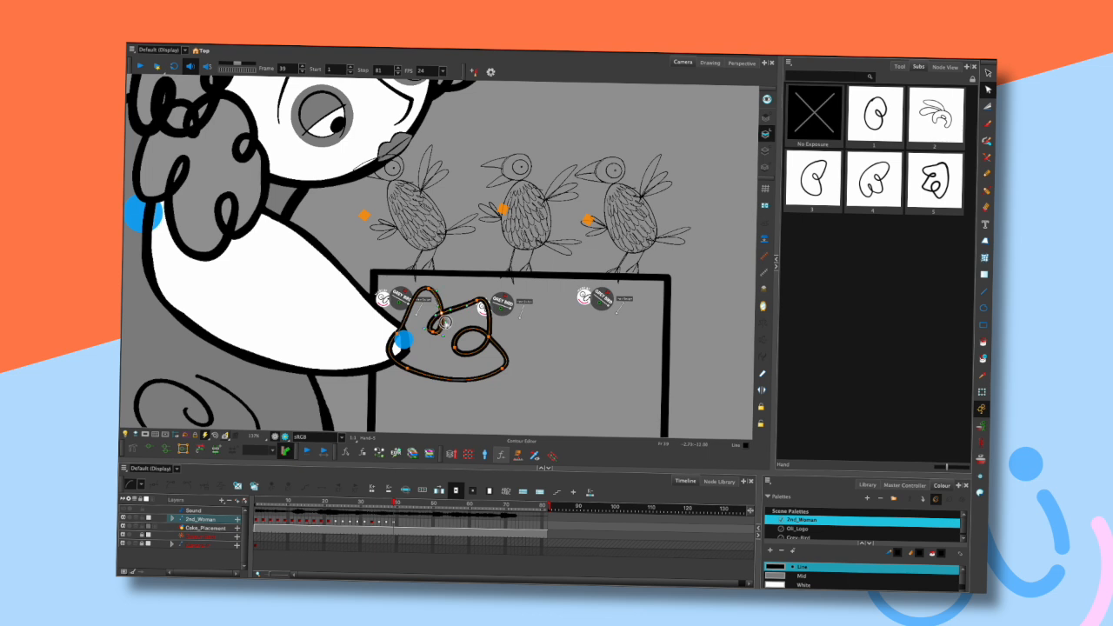
{"action": "mouse_move", "coordinate": [441, 315]}
{"action": "left_mouse_down"}
{"action": "mouse_move", "coordinate": [444, 282]}
{"action": "mouse_move", "coordinate": [419, 290]}
{"action": "mouse_move", "coordinate": [424, 281]}
{"action": "left_mouse_up"}
{"action": "left_click_drag", "start_coordinate": [413, 324], "coordinate": [436, 277]}
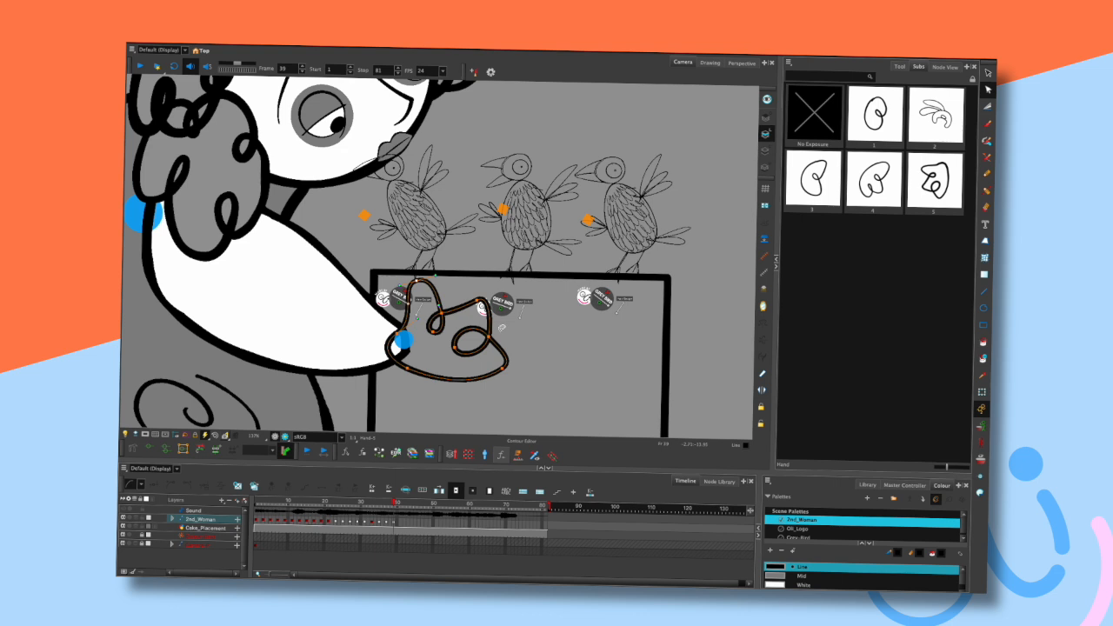
{"action": "mouse_move", "coordinate": [499, 322]}
{"action": "left_mouse_down"}
{"action": "mouse_move", "coordinate": [455, 359]}
{"action": "mouse_move", "coordinate": [488, 342]}
{"action": "left_mouse_up"}
{"action": "left_click_drag", "start_coordinate": [480, 300], "coordinate": [502, 280]}
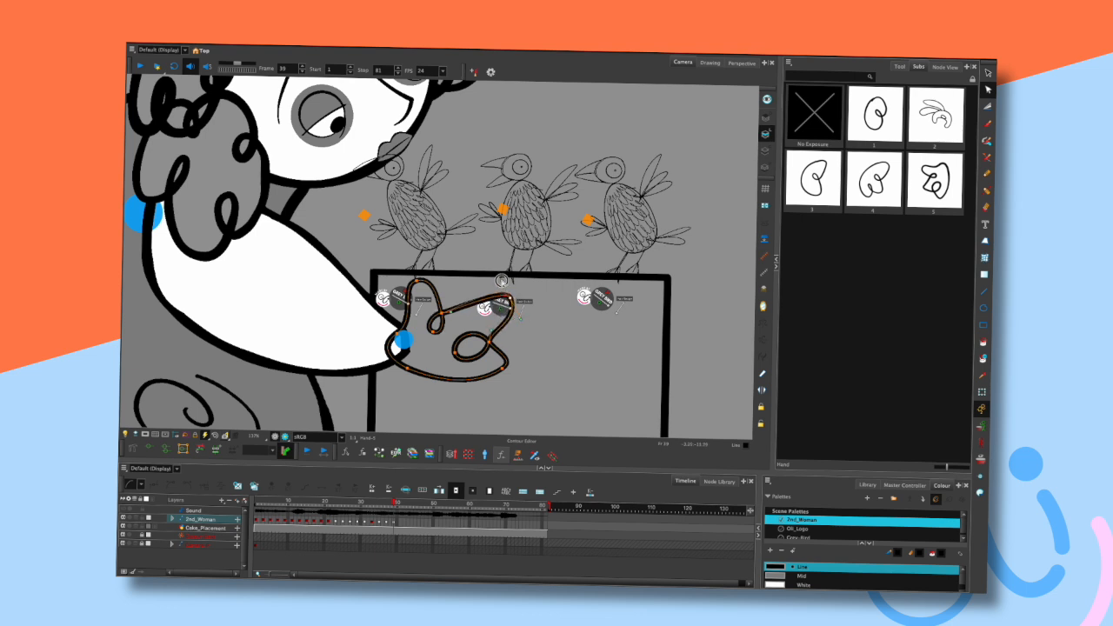
{"action": "left_click_drag", "start_coordinate": [473, 314], "coordinate": [480, 319]}
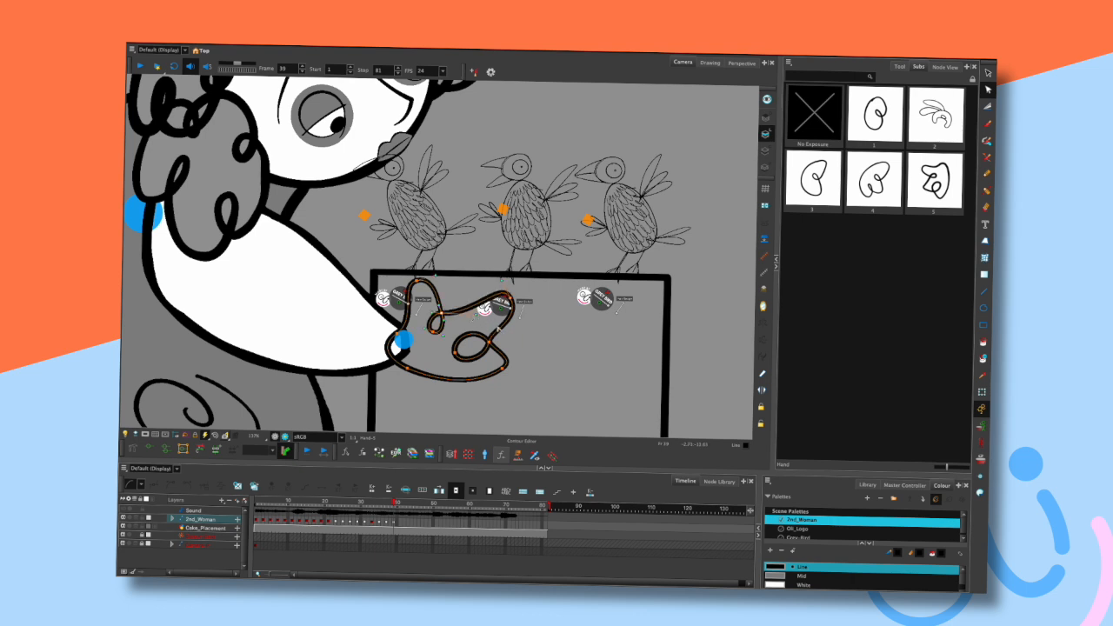
{"action": "mouse_move", "coordinate": [504, 369]}
{"action": "left_mouse_down"}
{"action": "mouse_move", "coordinate": [531, 361]}
{"action": "mouse_move", "coordinate": [531, 345]}
{"action": "mouse_move", "coordinate": [524, 358]}
{"action": "mouse_move", "coordinate": [493, 352]}
{"action": "left_mouse_up"}
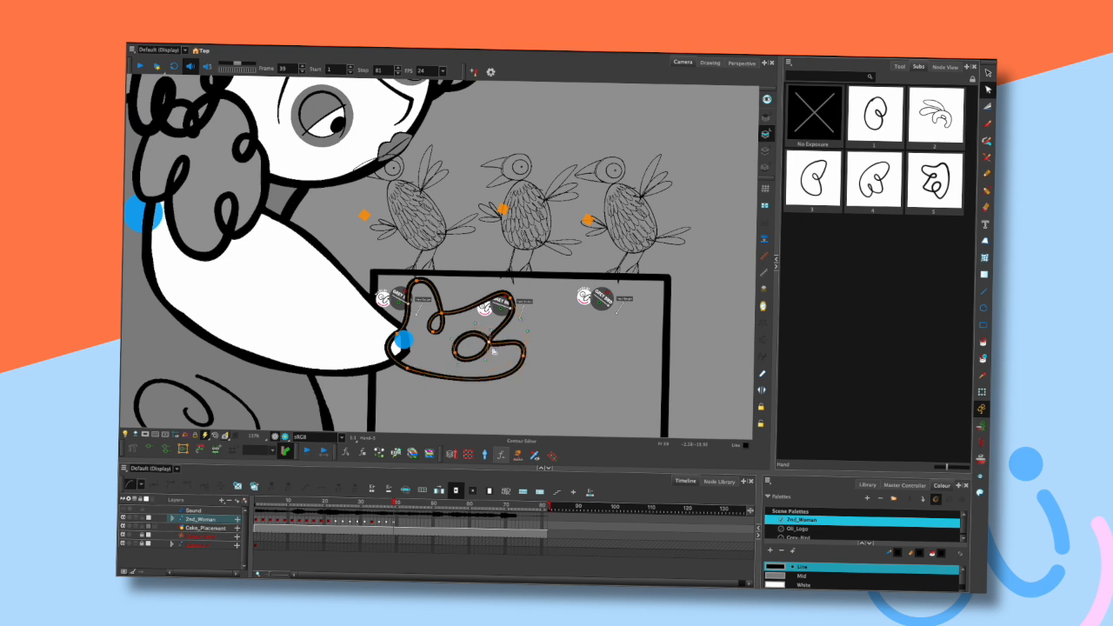
- Refine the points and curves of the hand's finger loops and outer edge with the Contour Editor
{"action": "scroll", "coordinate": [493, 351], "scroll_direction": "up", "scroll_amount": 2}
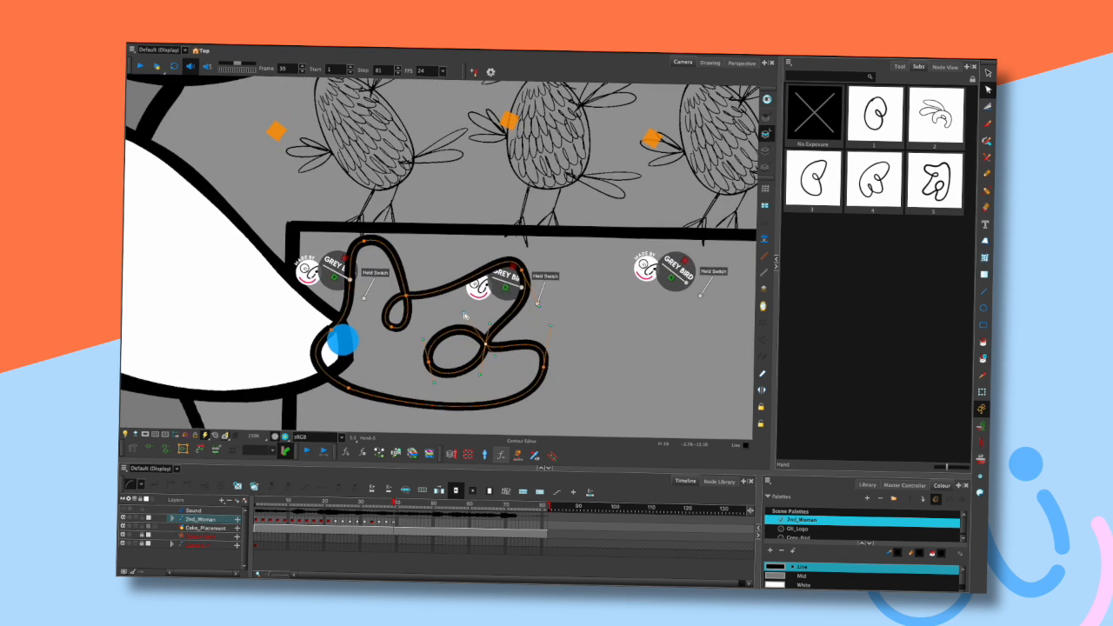
{"action": "left_click_drag", "start_coordinate": [464, 313], "coordinate": [476, 331]}
{"action": "mouse_move", "coordinate": [428, 362]}
{"action": "left_mouse_down"}
{"action": "mouse_move", "coordinate": [437, 347]}
{"action": "mouse_move", "coordinate": [440, 369]}
{"action": "left_mouse_up"}
{"action": "left_click", "coordinate": [437, 356]}
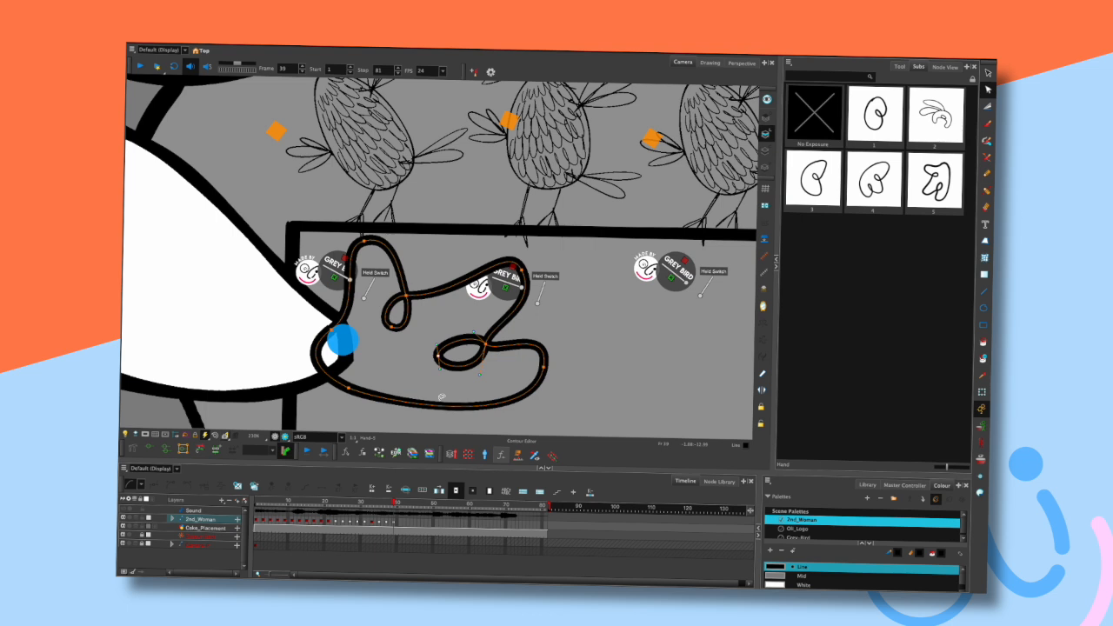
{"action": "left_click", "coordinate": [480, 356]}
{"action": "left_click_drag", "start_coordinate": [494, 325], "coordinate": [497, 329]}
{"action": "left_click", "coordinate": [525, 370]}
{"action": "left_click_drag", "start_coordinate": [543, 367], "coordinate": [536, 363]}
{"action": "left_click_drag", "start_coordinate": [545, 324], "coordinate": [542, 328]}
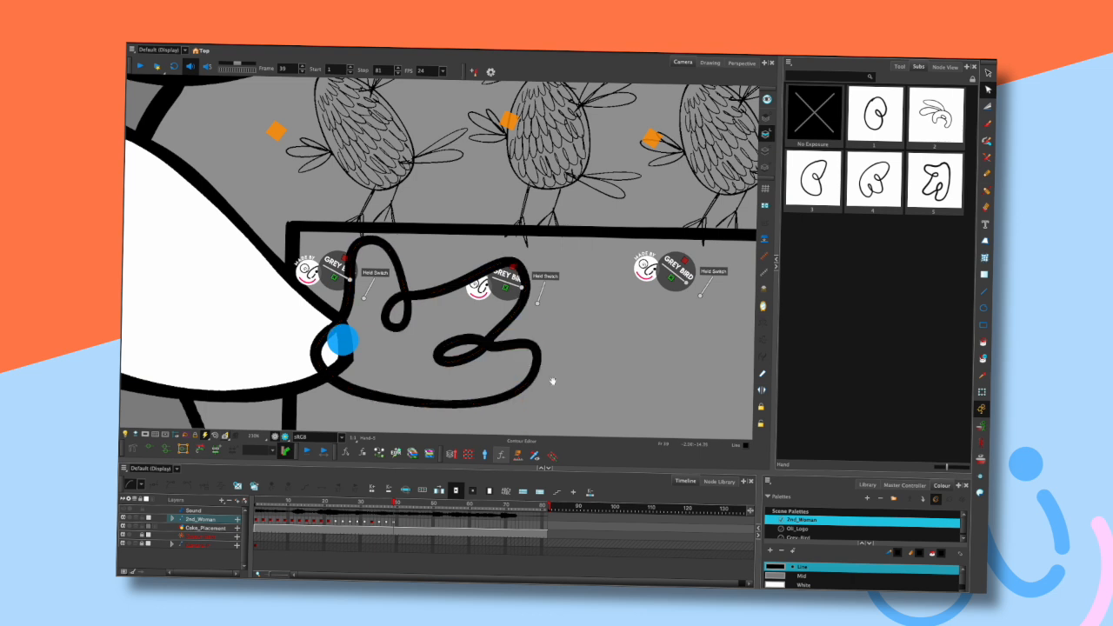
{"action": "left_click_drag", "start_coordinate": [551, 380], "coordinate": [564, 340]}
{"action": "scroll", "coordinate": [564, 339], "scroll_direction": "down", "scroll_amount": 1}
{"action": "scroll", "coordinate": [564, 339], "scroll_direction": "down", "scroll_amount": 1}
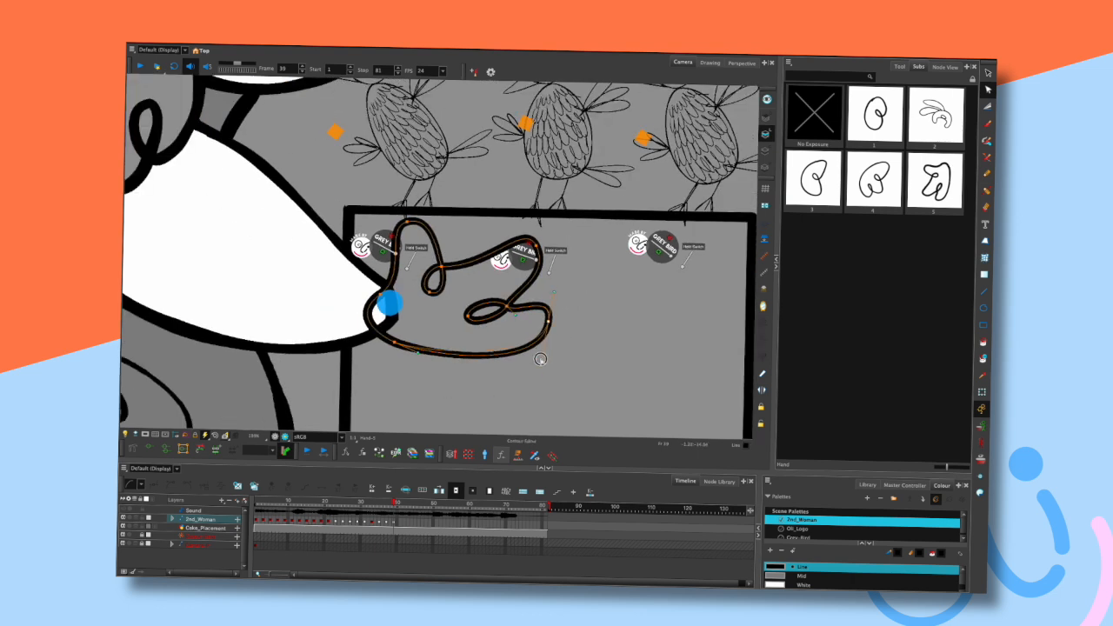
{"action": "left_click_drag", "start_coordinate": [553, 291], "coordinate": [554, 287]}
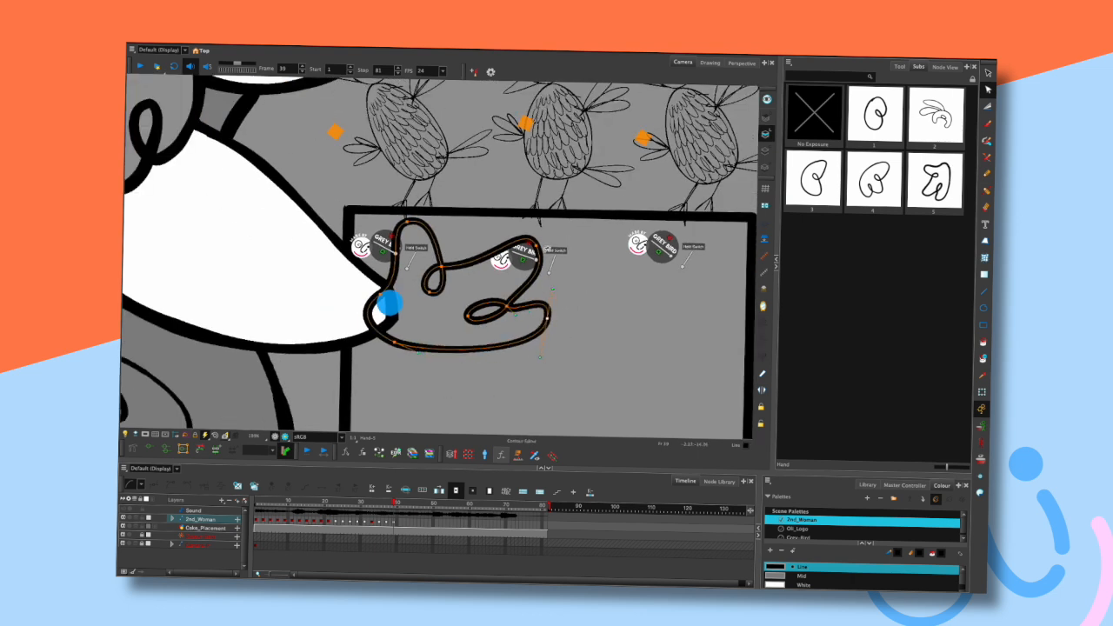
{"action": "left_click", "coordinate": [535, 246]}
{"action": "left_click_drag", "start_coordinate": [524, 222], "coordinate": [515, 291]}
{"action": "left_click_drag", "start_coordinate": [536, 247], "coordinate": [532, 248]}
{"action": "left_click_drag", "start_coordinate": [462, 248], "coordinate": [418, 304]}
{"action": "left_click_drag", "start_coordinate": [442, 266], "coordinate": [486, 288]}
{"action": "left_click", "coordinate": [543, 273]}
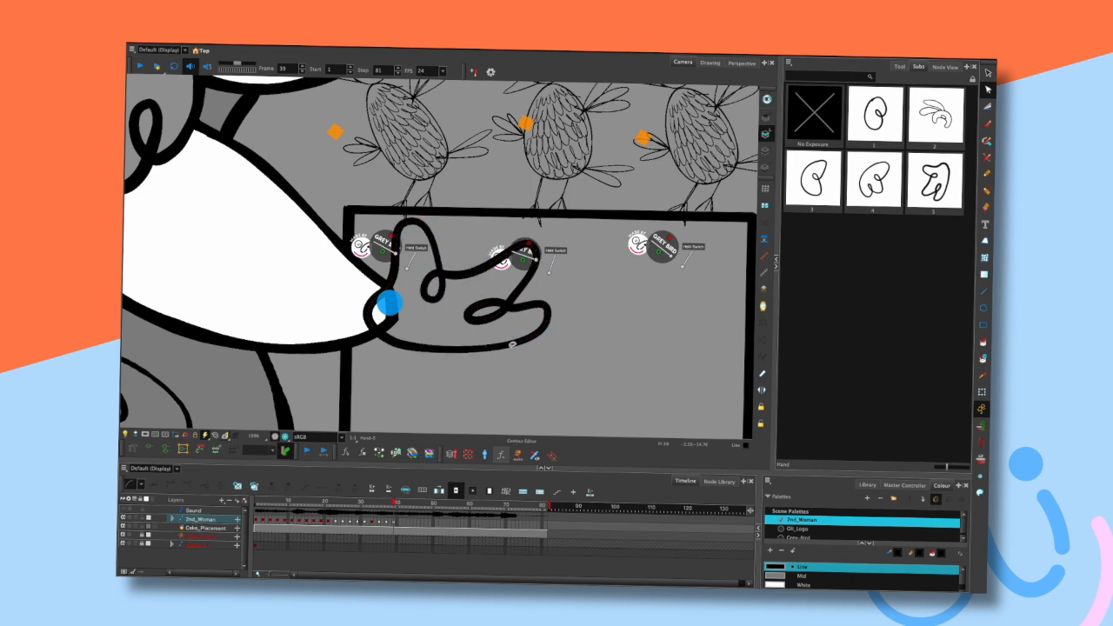
- Adjust the hand's lower outline and its curve handles to smooth the palm shape
{"action": "scroll", "coordinate": [520, 330], "scroll_direction": "down", "scroll_amount": 3}
{"action": "scroll", "coordinate": [563, 282], "scroll_direction": "up", "scroll_amount": 5}
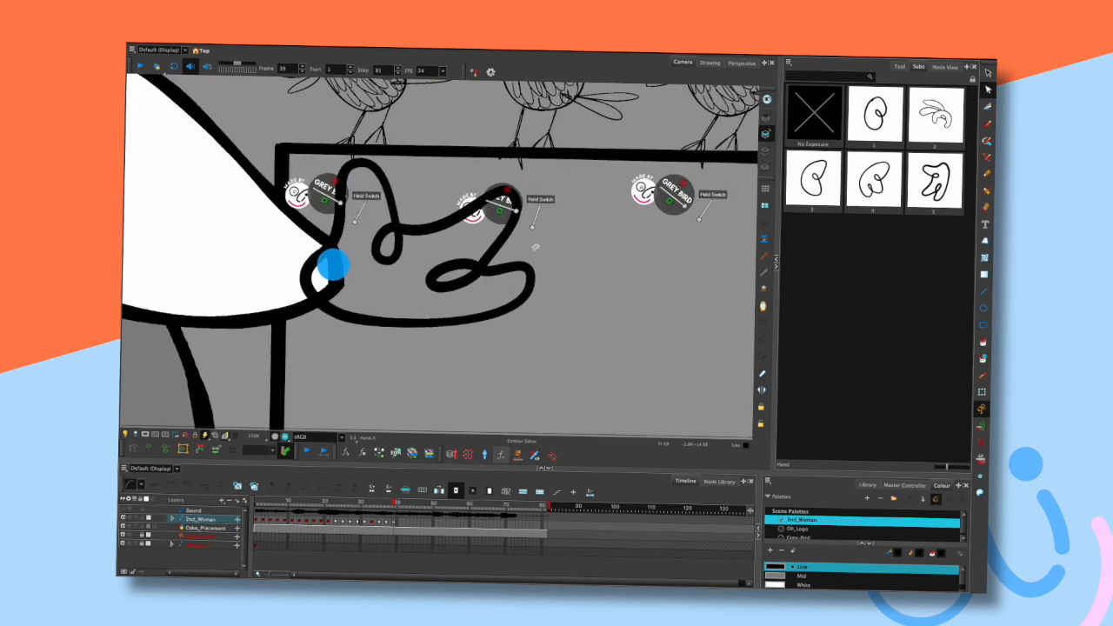
{"action": "left_click", "coordinate": [535, 266]}
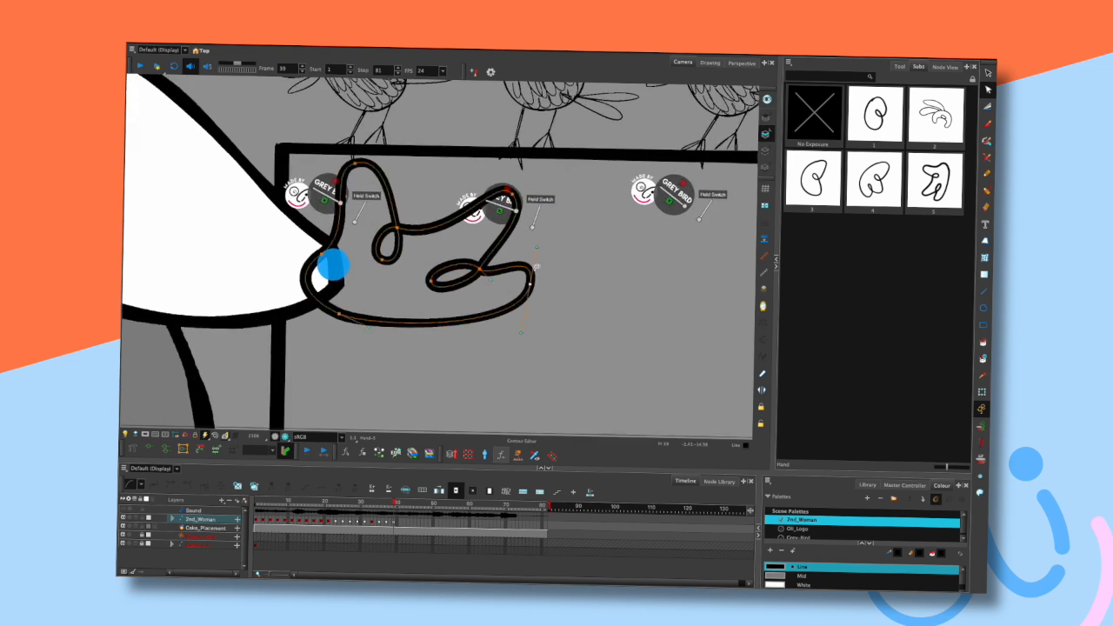
{"action": "mouse_move", "coordinate": [492, 279]}
{"action": "left_mouse_down"}
{"action": "mouse_move", "coordinate": [497, 271]}
{"action": "mouse_move", "coordinate": [471, 286]}
{"action": "mouse_move", "coordinate": [491, 246]}
{"action": "left_mouse_up"}
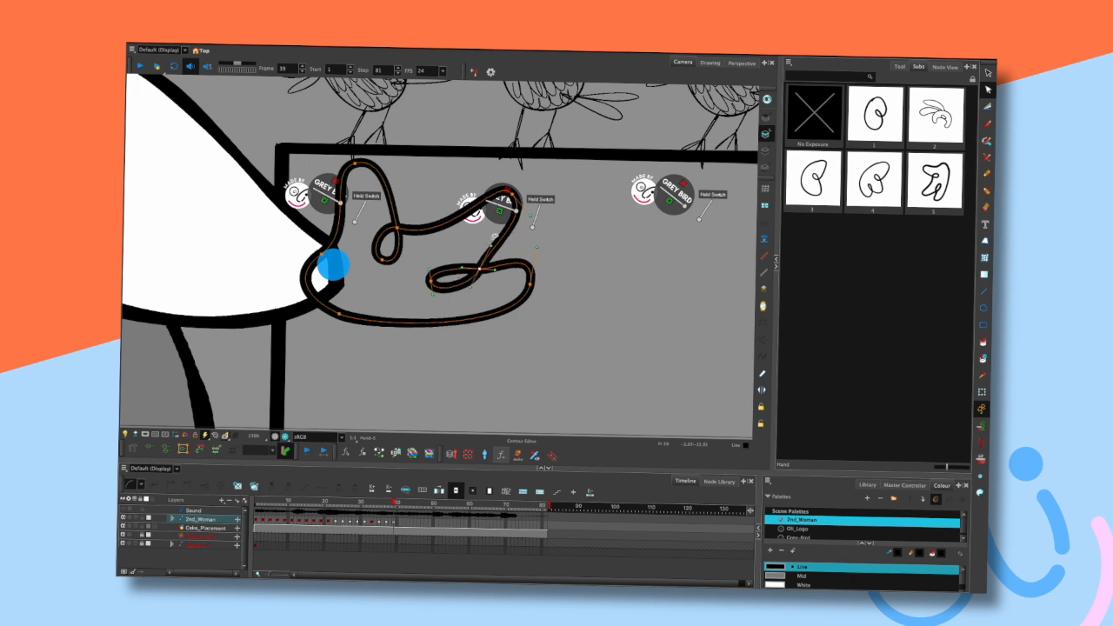
{"action": "left_click", "coordinate": [552, 250]}
{"action": "left_click", "coordinate": [529, 287]}
{"action": "left_click_drag", "start_coordinate": [529, 284], "coordinate": [532, 280]}
{"action": "left_click_drag", "start_coordinate": [526, 322], "coordinate": [476, 347]}
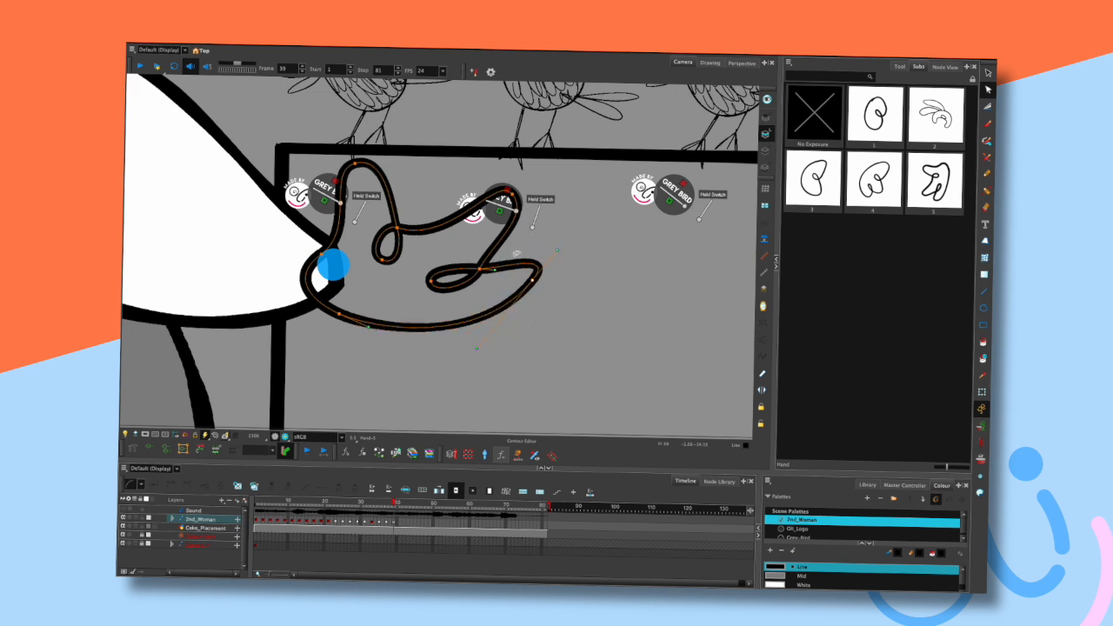
{"action": "left_click_drag", "start_coordinate": [529, 287], "coordinate": [545, 270]}
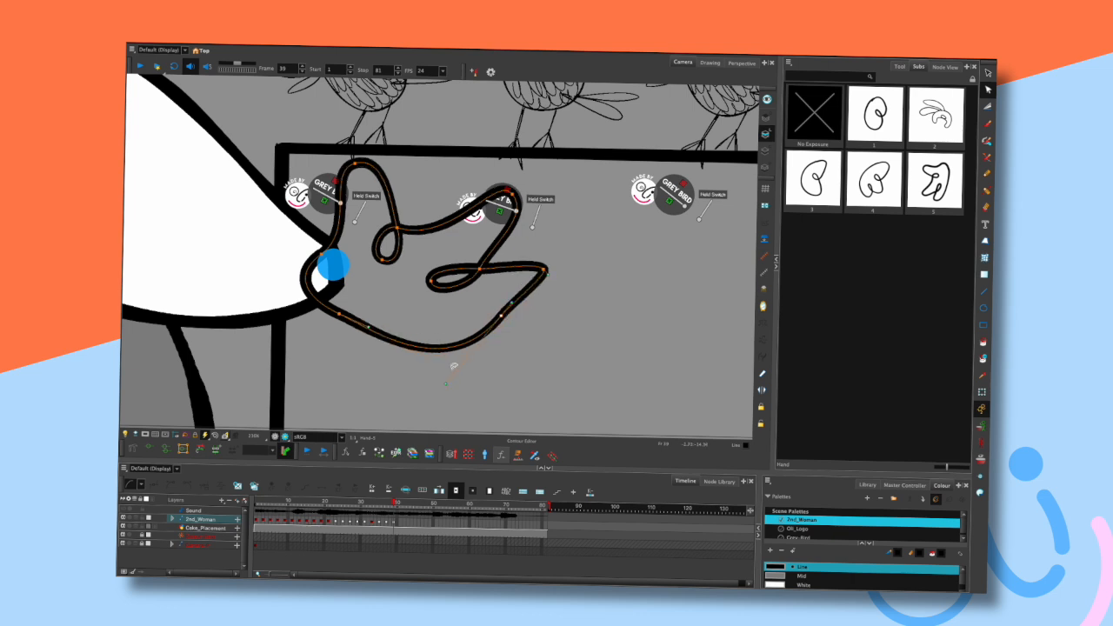
{"action": "mouse_move", "coordinate": [467, 325]}
{"action": "left_mouse_down"}
{"action": "mouse_move", "coordinate": [485, 333]}
{"action": "mouse_move", "coordinate": [462, 323]}
{"action": "left_mouse_up"}
{"action": "left_click_drag", "start_coordinate": [502, 315], "coordinate": [509, 318]}
{"action": "left_click", "coordinate": [544, 271]}
{"action": "left_click_drag", "start_coordinate": [545, 272], "coordinate": [526, 233]}
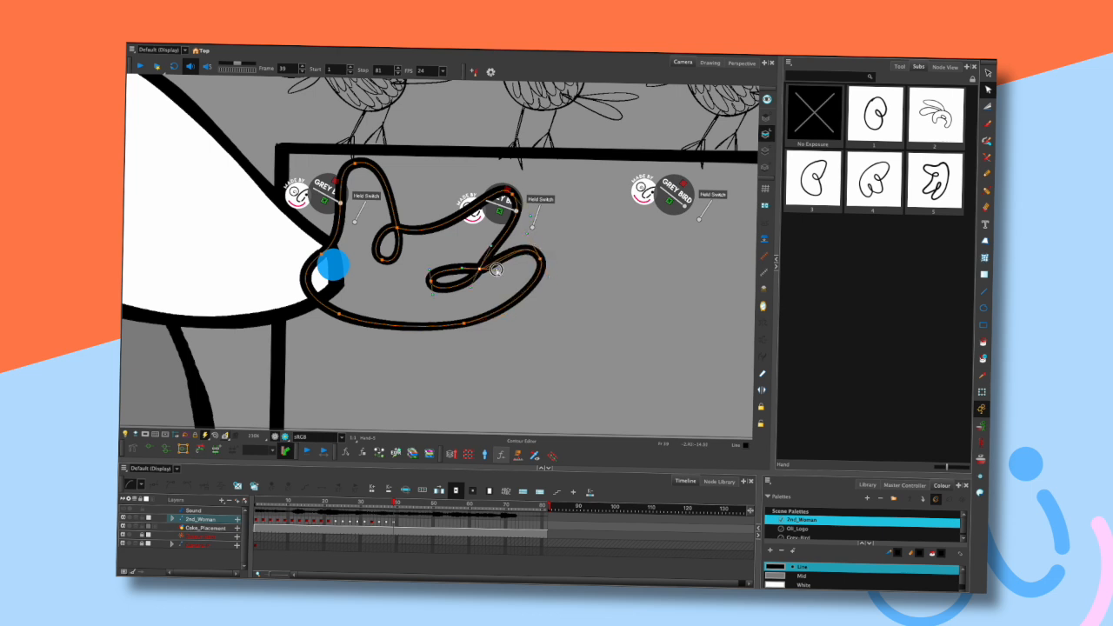
{"action": "left_click", "coordinate": [463, 344]}
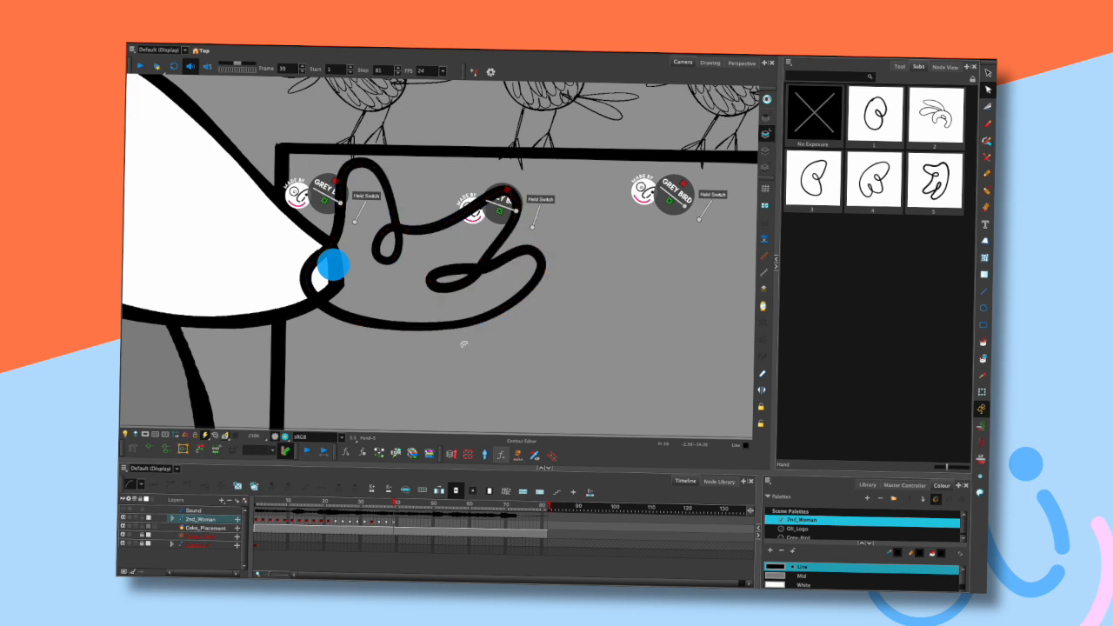
- Tweak the outline points near the knuckles and fingertip to finish the new hand shape
{"action": "scroll", "coordinate": [518, 271], "scroll_direction": "down", "scroll_amount": 5}
{"action": "scroll", "coordinate": [517, 290], "scroll_direction": "up", "scroll_amount": 4}
{"action": "mouse_move", "coordinate": [551, 246]}
{"action": "left_mouse_down"}
{"action": "mouse_move", "coordinate": [524, 249]}
{"action": "mouse_move", "coordinate": [526, 261]}
{"action": "left_mouse_up"}
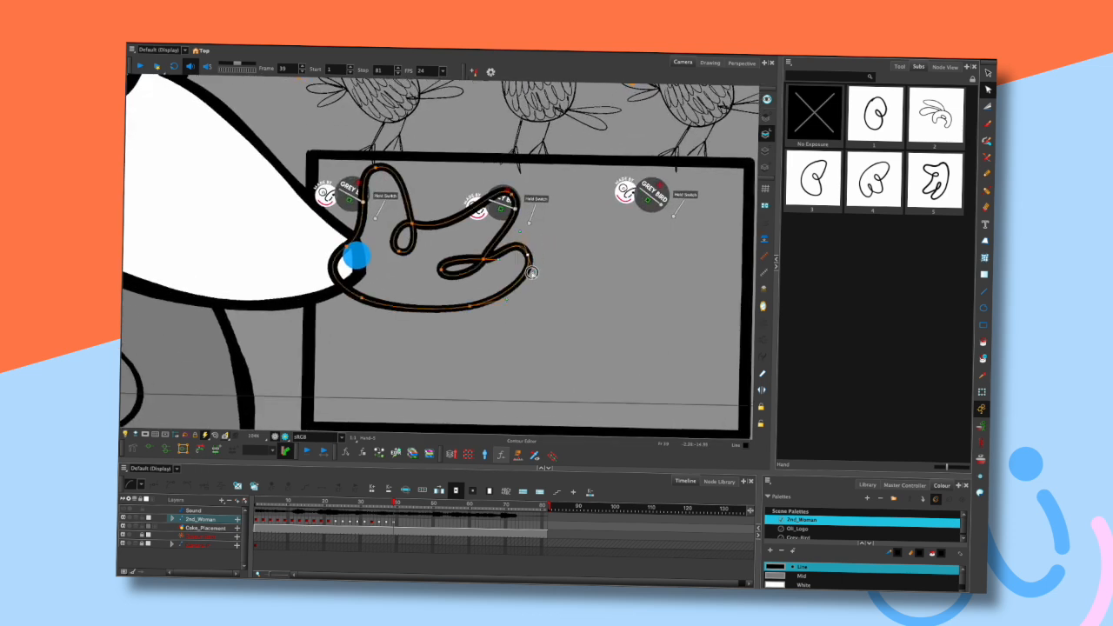
{"action": "left_click_drag", "start_coordinate": [509, 190], "coordinate": [535, 208]}
{"action": "left_click", "coordinate": [548, 180]}
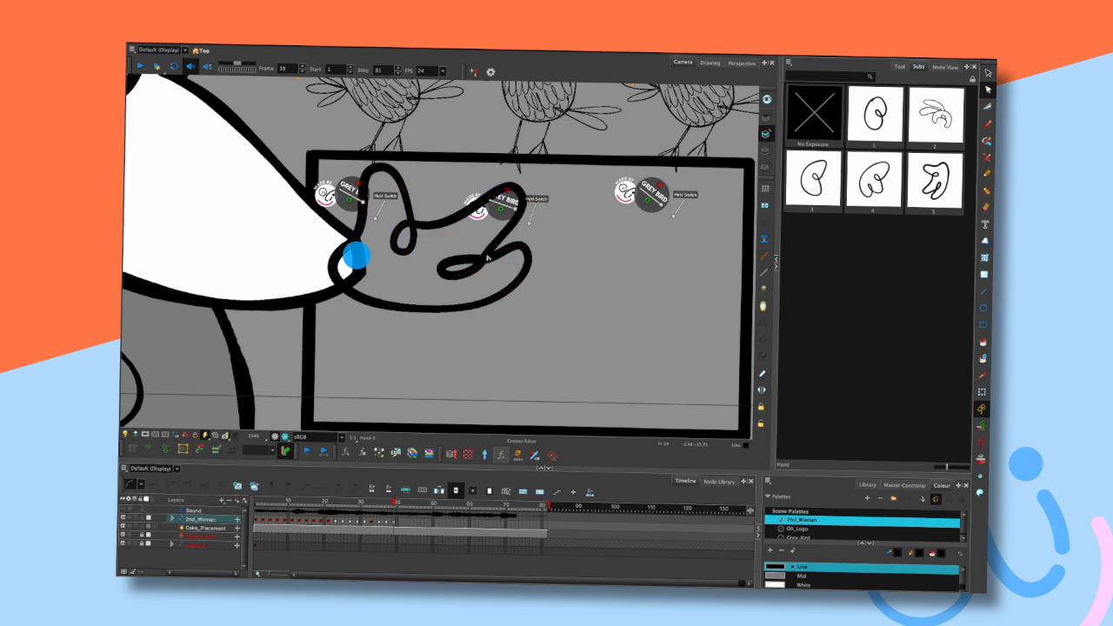
{"action": "mouse_move", "coordinate": [496, 273]}
{"action": "left_mouse_down"}
{"action": "mouse_move", "coordinate": [500, 242]}
{"action": "mouse_move", "coordinate": [507, 259]}
{"action": "left_mouse_up"}
{"action": "left_click", "coordinate": [509, 273]}
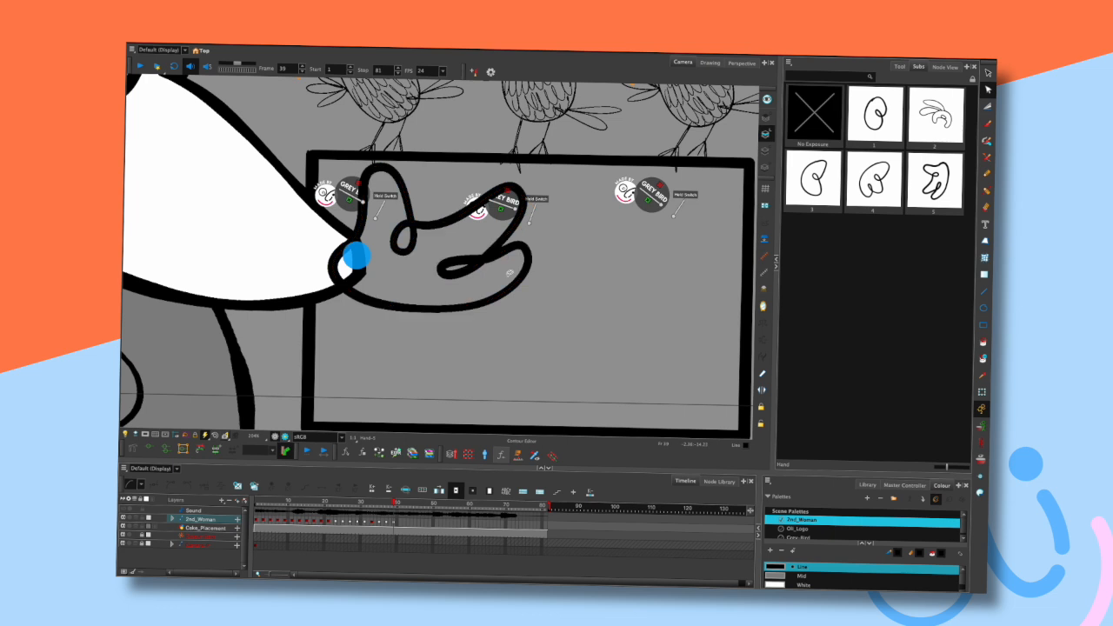
{"action": "scroll", "coordinate": [541, 269], "scroll_direction": "down", "scroll_amount": 3}
{"action": "scroll", "coordinate": [539, 270], "scroll_direction": "up", "scroll_amount": 2}
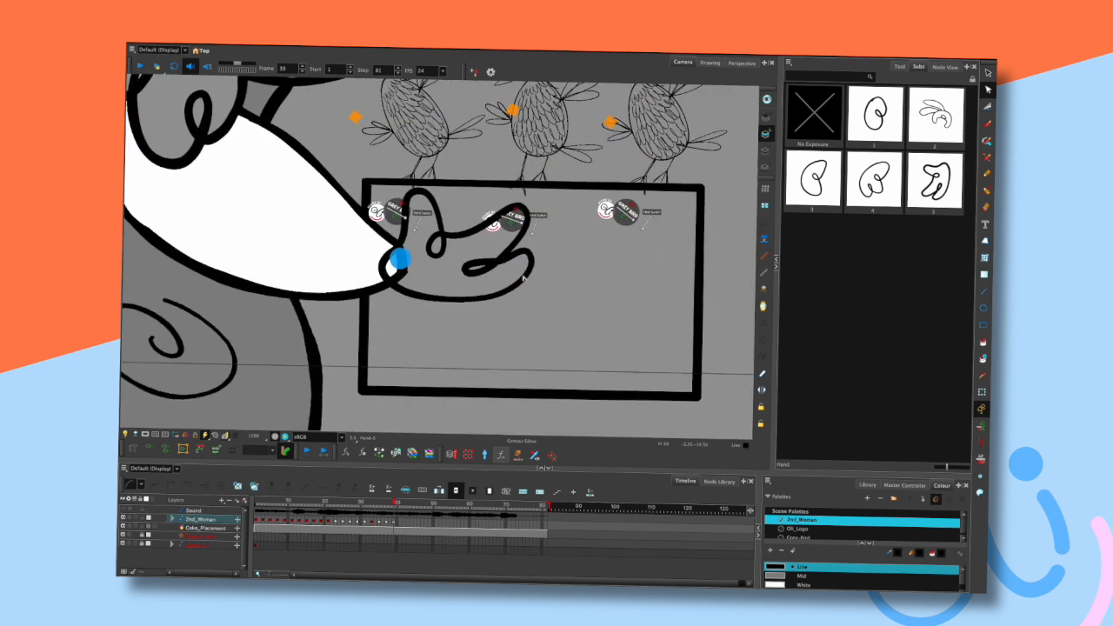
{"action": "left_click_drag", "start_coordinate": [549, 236], "coordinate": [526, 246]}
- Fill the inside of the new hand drawing with the White colour swatch
{"action": "left_click", "coordinate": [983, 343]}
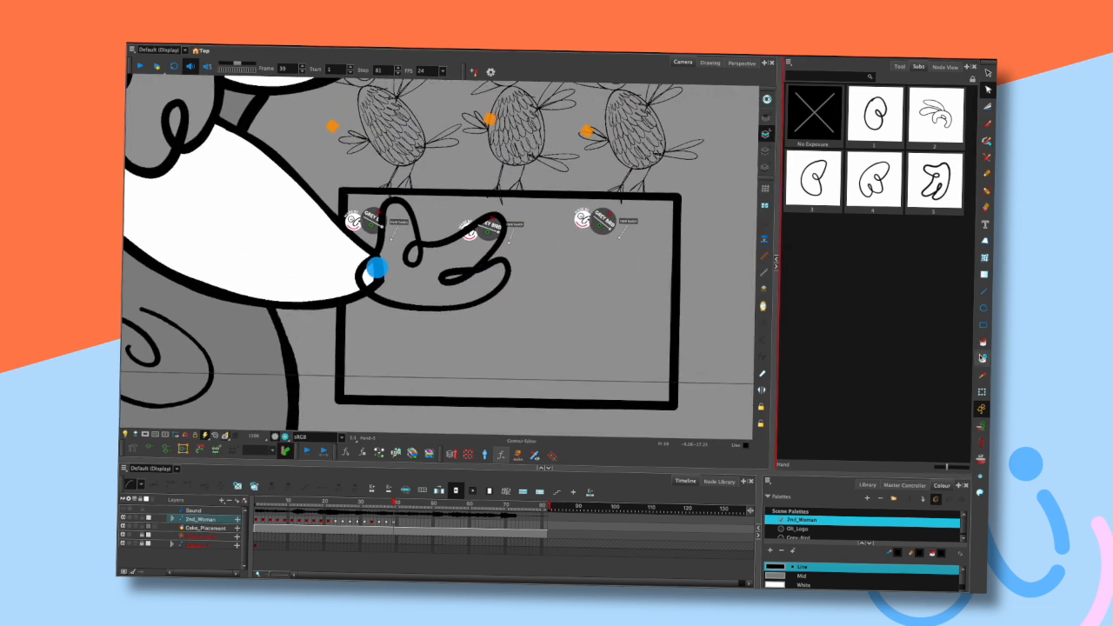
{"action": "left_click", "coordinate": [778, 562]}
{"action": "left_click", "coordinate": [780, 584]}
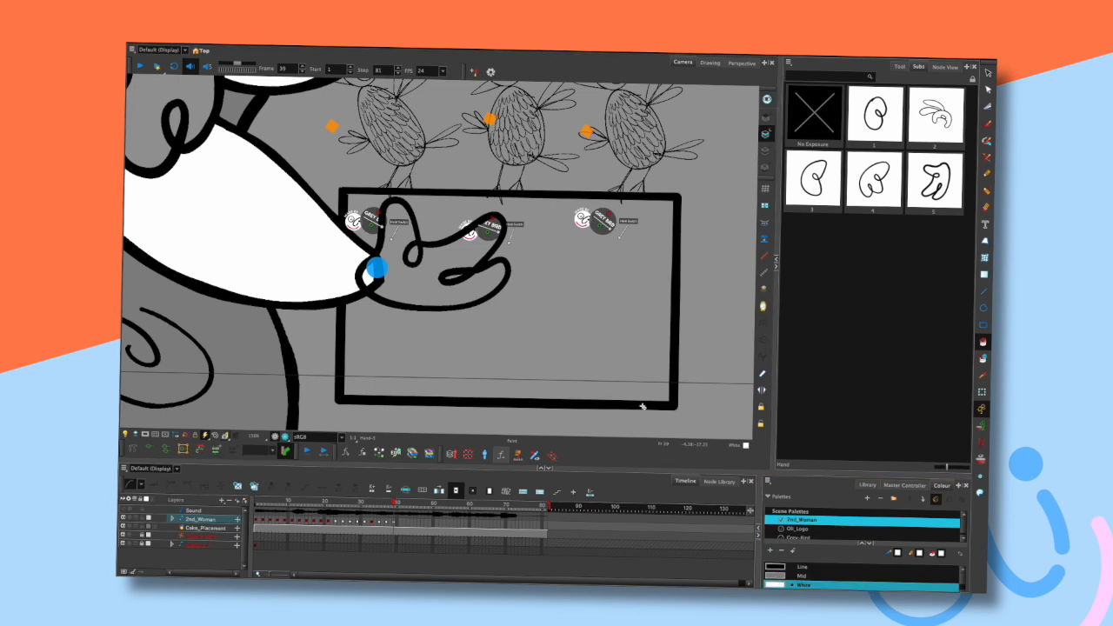
{"action": "left_click", "coordinate": [433, 296]}
{"action": "scroll", "coordinate": [469, 276], "scroll_direction": "up", "scroll_amount": 2}
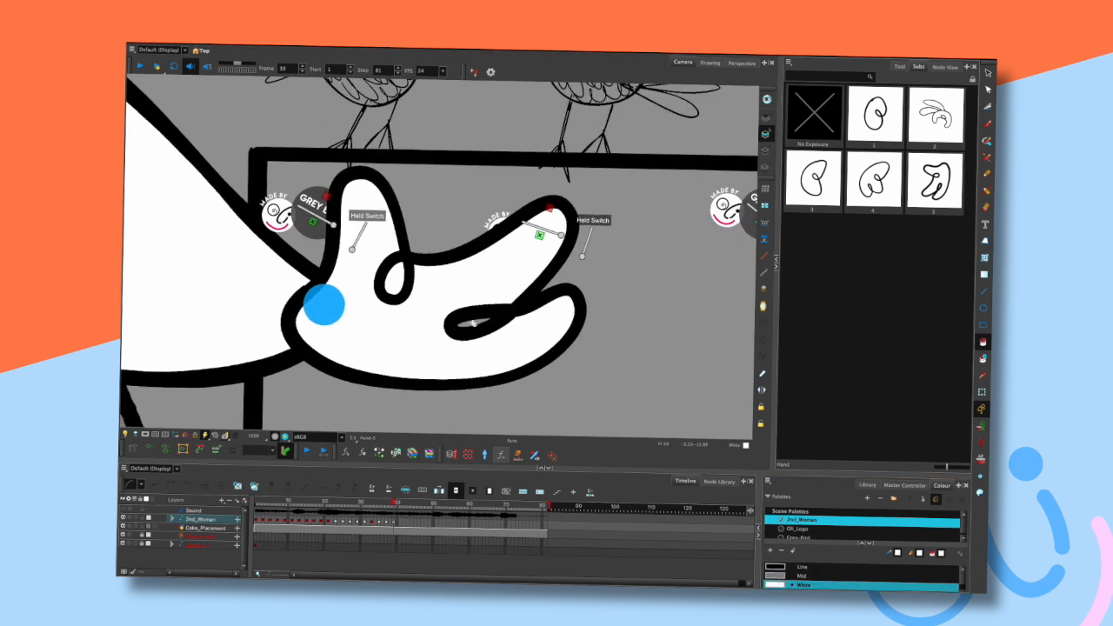
{"action": "scroll", "coordinate": [474, 322], "scroll_direction": "down", "scroll_amount": 3}
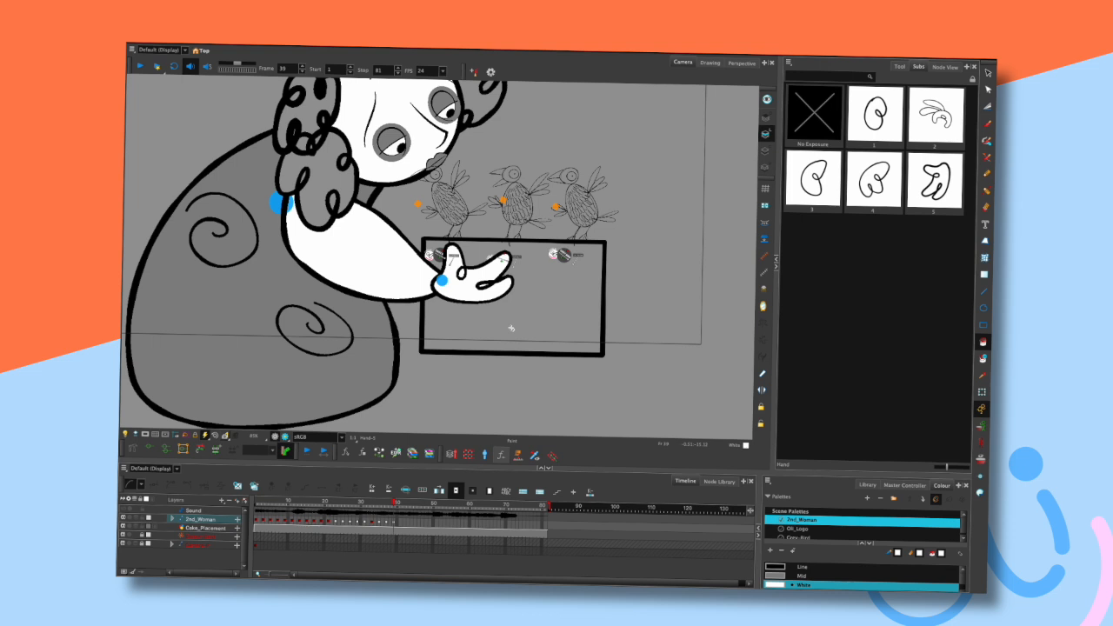
- Select the hand with the Transform tool and step one frame back and forward to compare it
{"action": "left_click", "coordinate": [982, 392]}
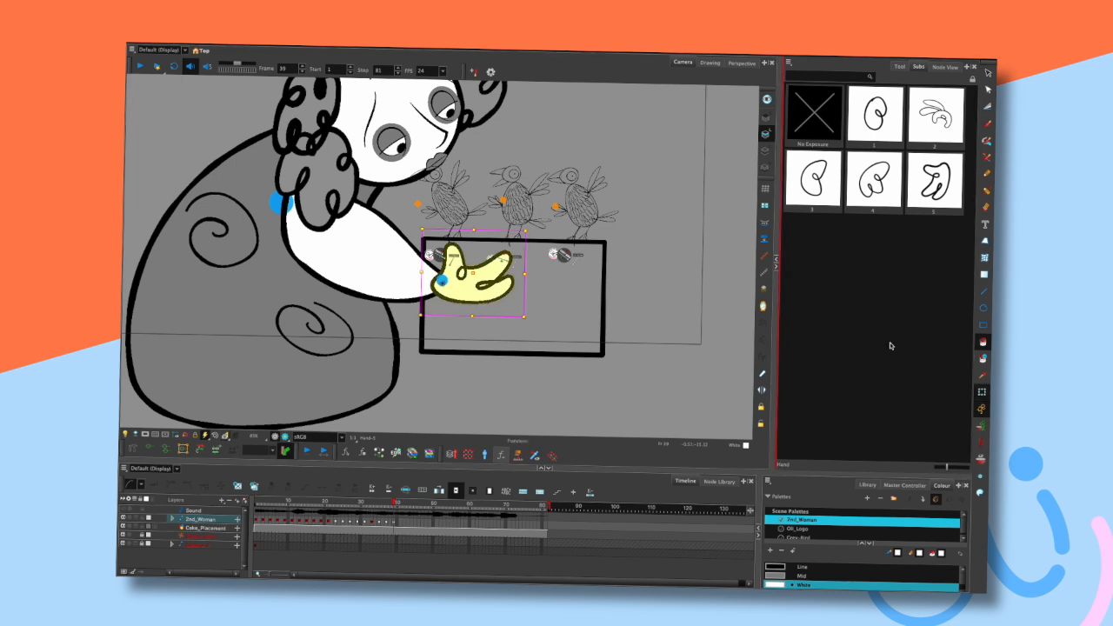
{"action": "left_click_drag", "start_coordinate": [620, 181], "coordinate": [617, 203]}
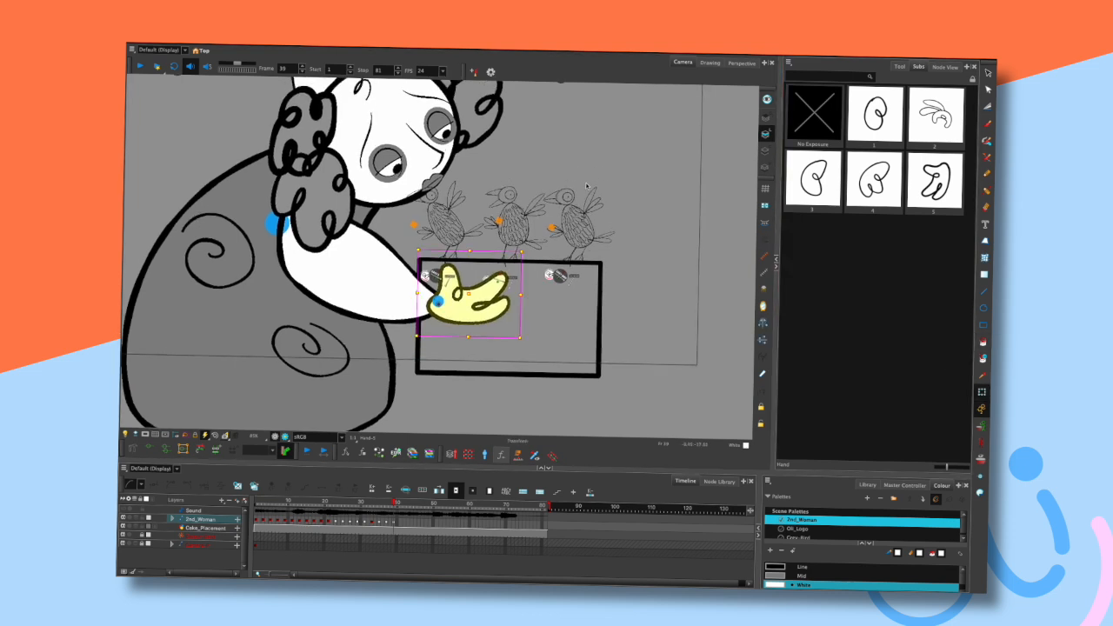
{"action": "key", "text": "comma"}
{"action": "key", "text": "period"}
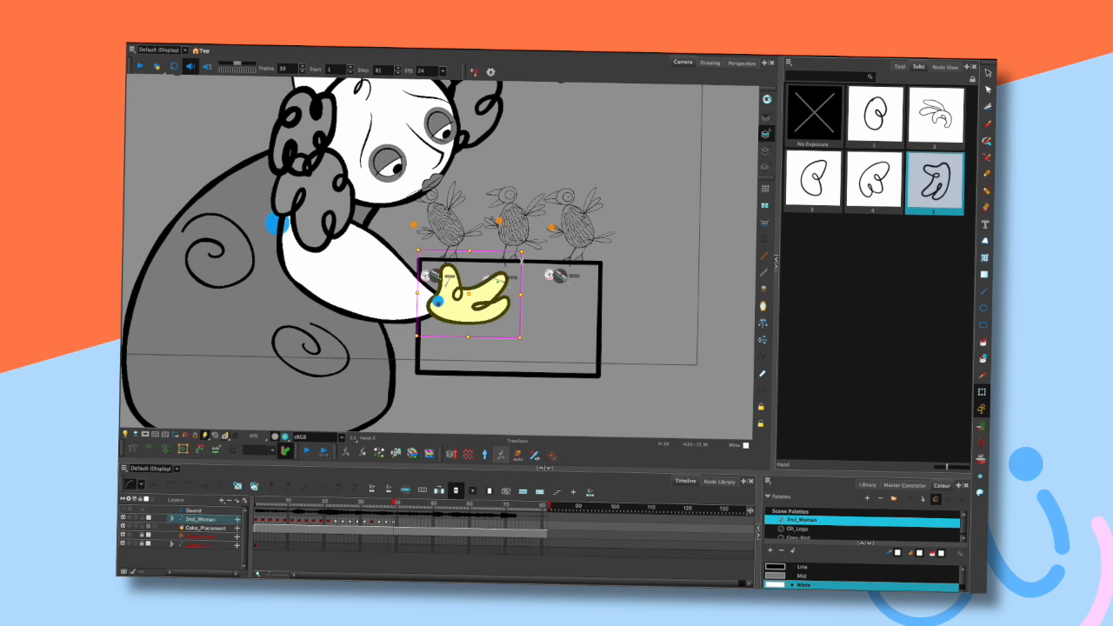
- Adjust the hand outline's points and curve handles near the fingertip and wrist with the Contour Editor
{"action": "scroll", "coordinate": [522, 260], "scroll_direction": "up", "scroll_amount": 4}
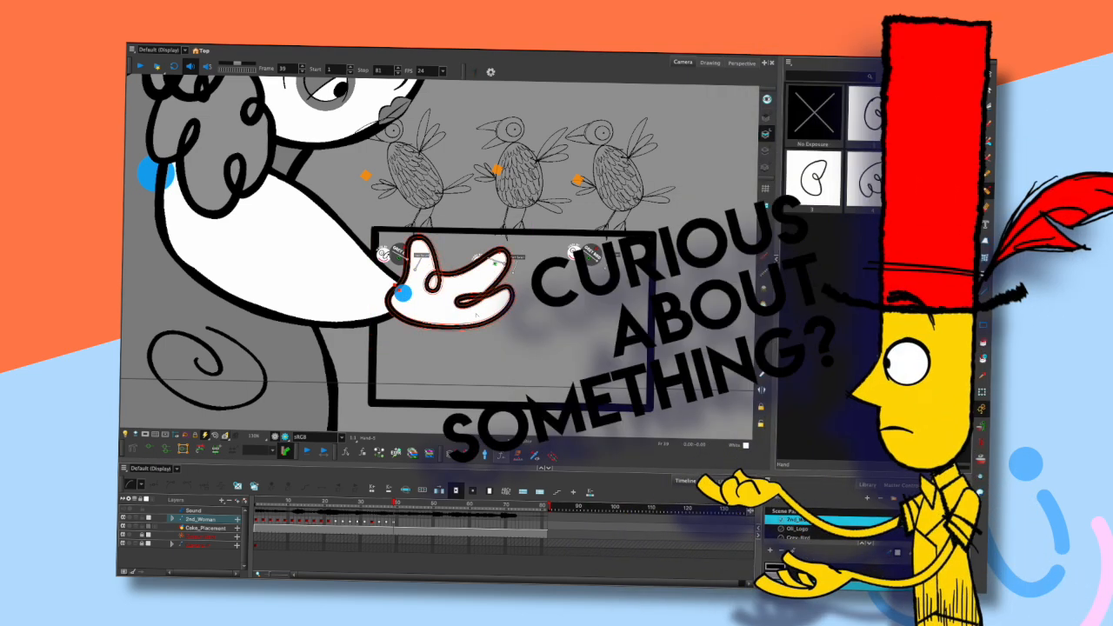
{"action": "scroll", "coordinate": [423, 260], "scroll_direction": "up", "scroll_amount": 2}
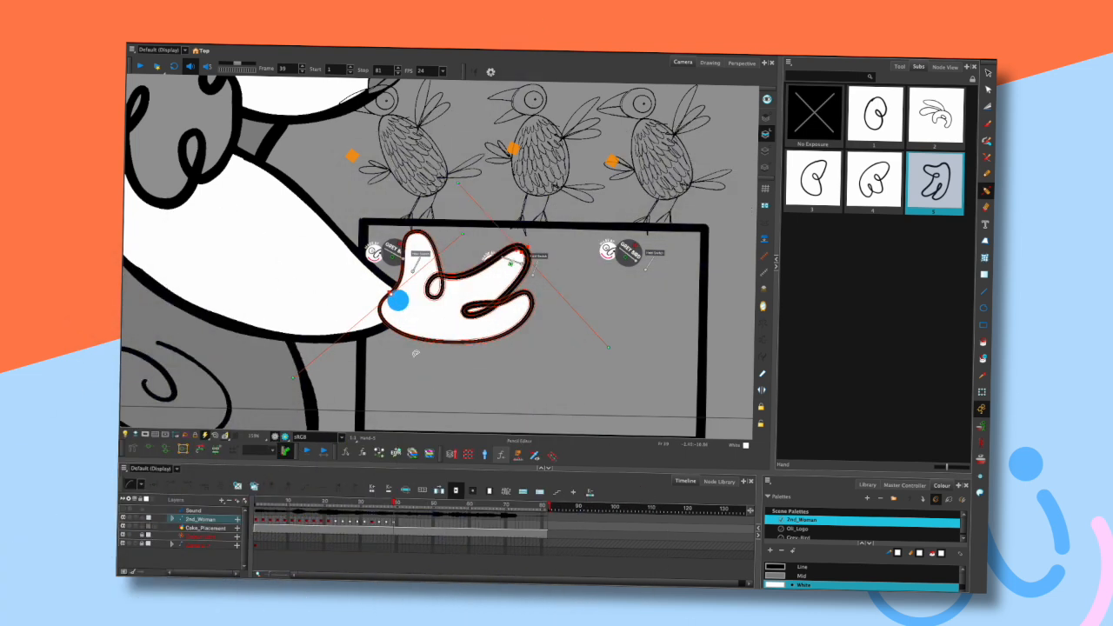
{"action": "left_click_drag", "start_coordinate": [529, 252], "coordinate": [525, 254]}
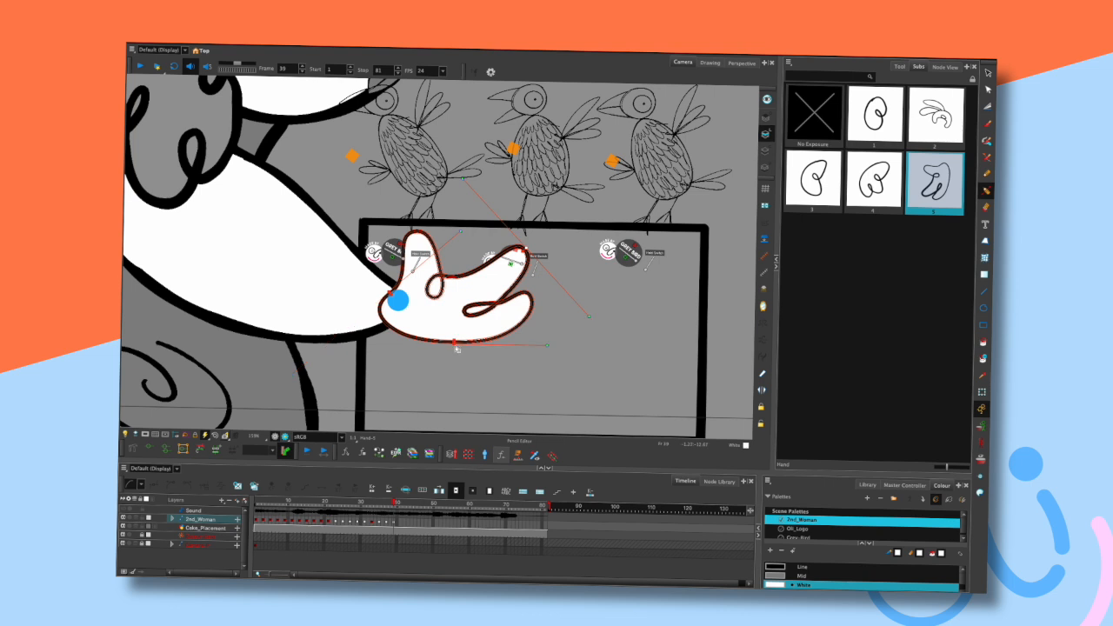
{"action": "left_click", "coordinate": [453, 342]}
{"action": "left_click", "coordinate": [449, 371]}
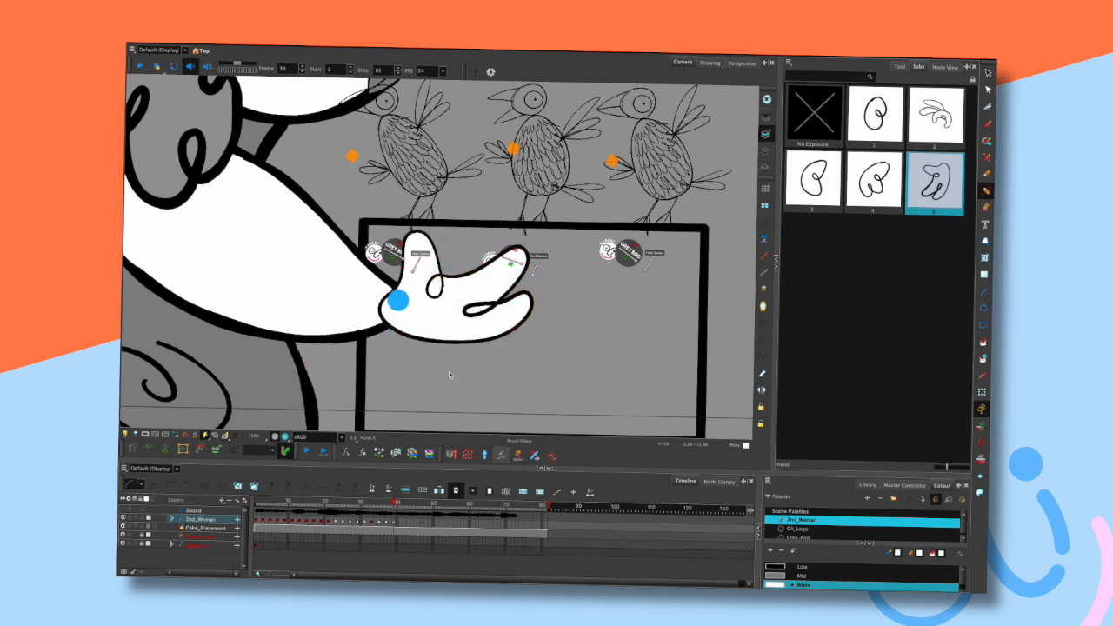
{"action": "left_click", "coordinate": [529, 297]}
{"action": "left_click", "coordinate": [531, 296]}
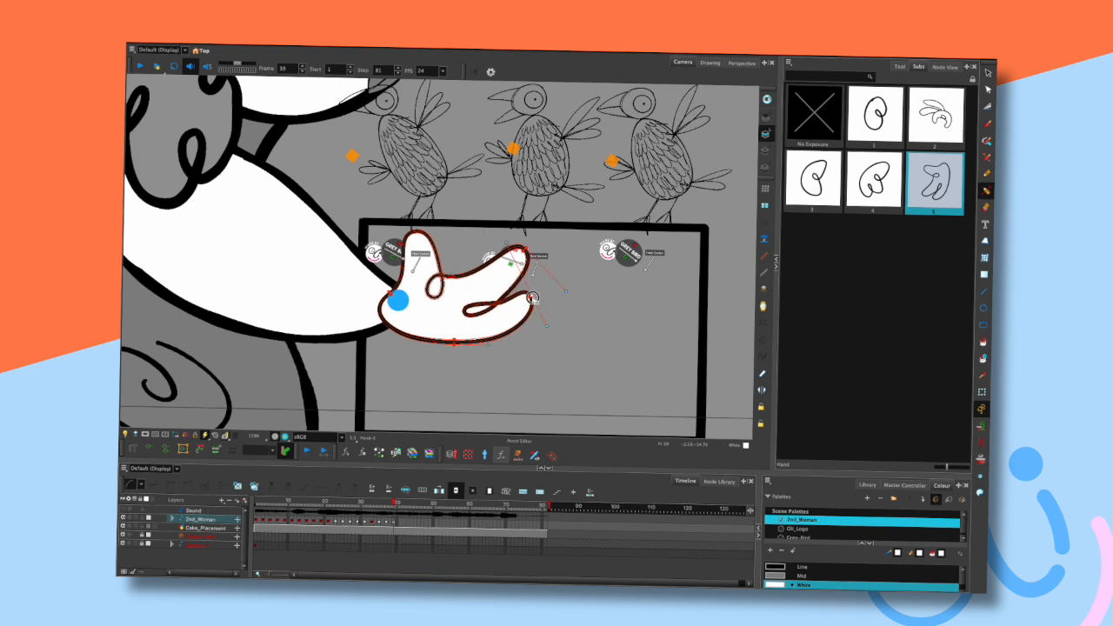
{"action": "left_click", "coordinate": [556, 311]}
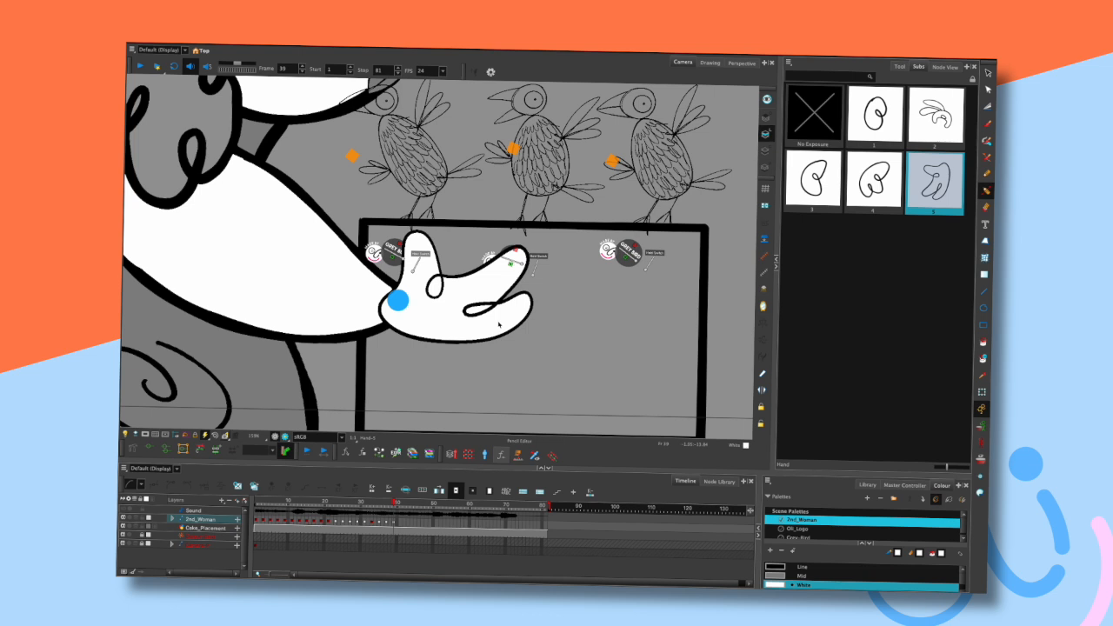
{"action": "left_click", "coordinate": [398, 300]}
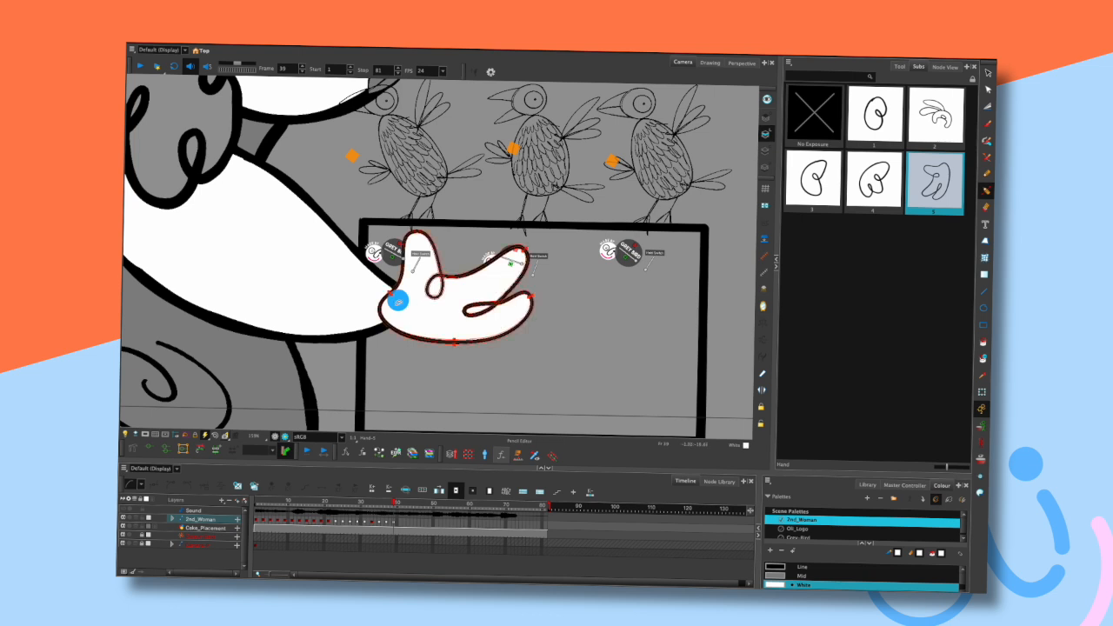
{"action": "left_click", "coordinate": [396, 291]}
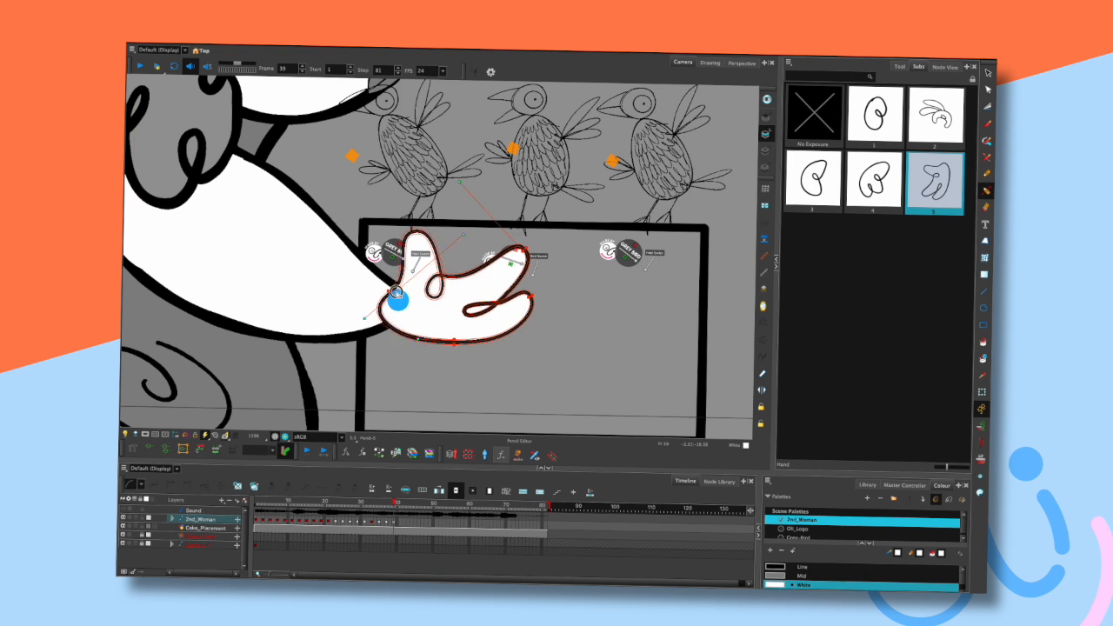
{"action": "left_click", "coordinate": [400, 355]}
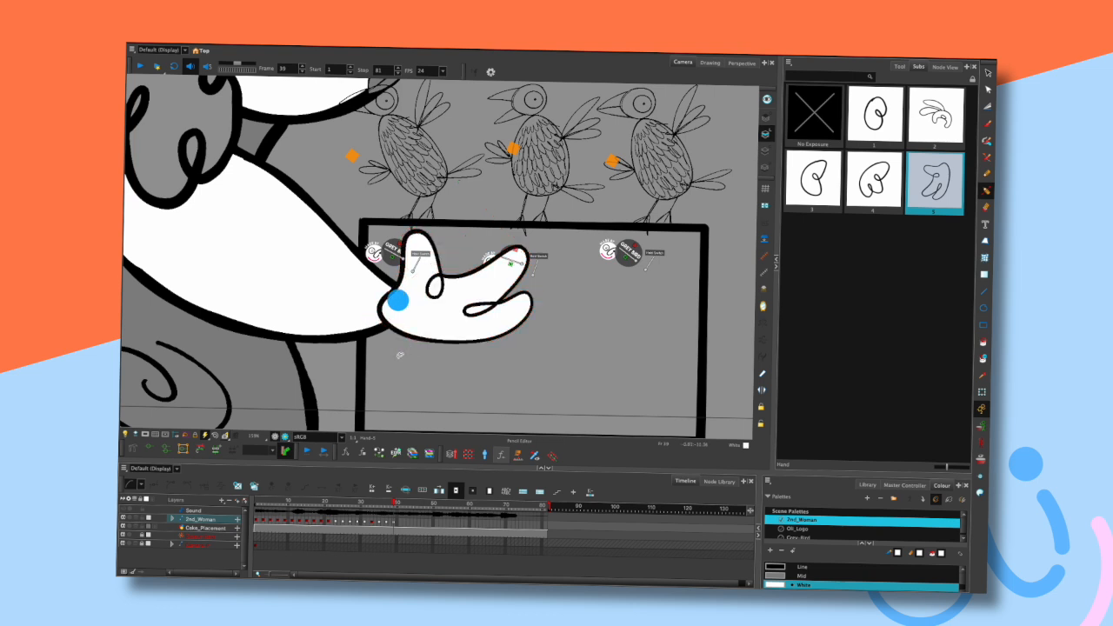
- Step through the neighbouring frames to review the new hand within the arm pose
{"action": "scroll", "coordinate": [539, 298], "scroll_direction": "down", "scroll_amount": 2}
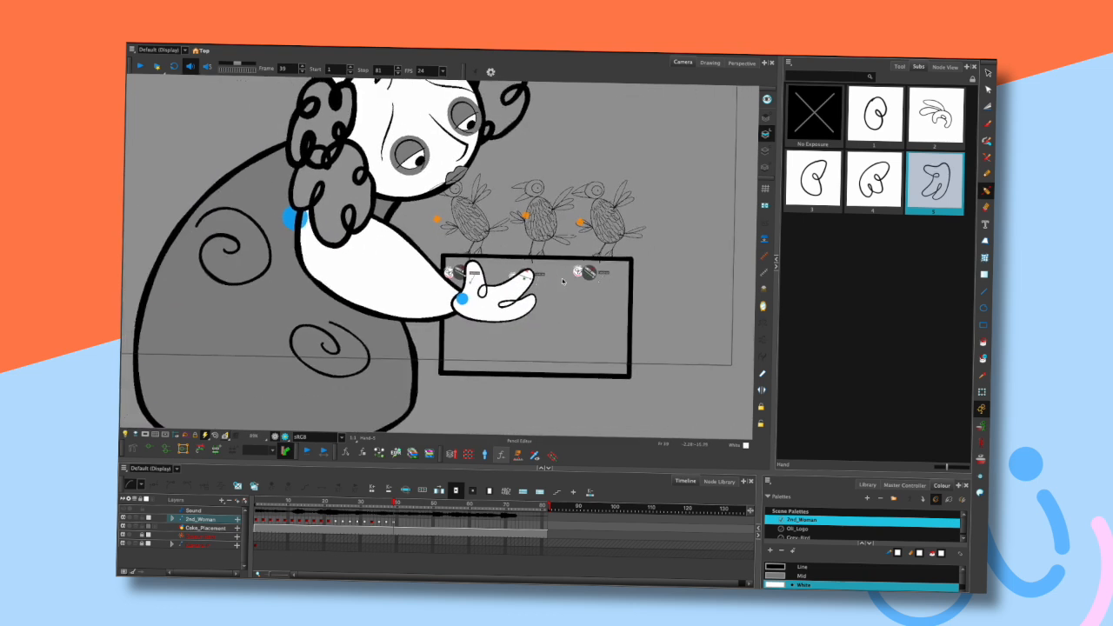
{"action": "key", "text": "shift+t"}
{"action": "scroll", "coordinate": [567, 278], "scroll_direction": "down", "scroll_amount": 2}
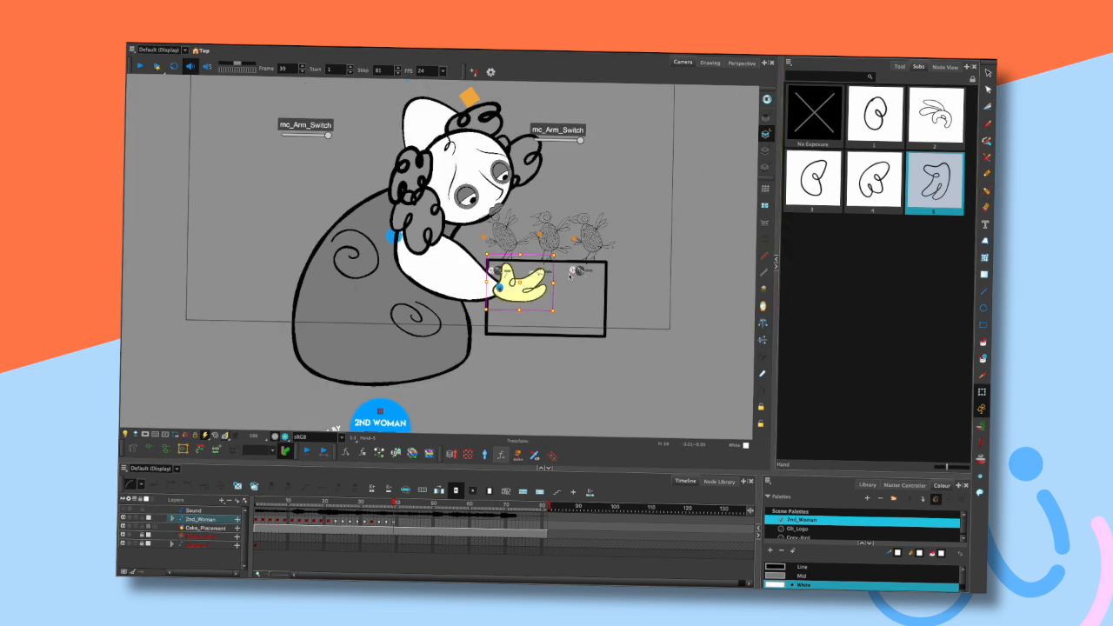
{"action": "left_click_drag", "start_coordinate": [588, 190], "coordinate": [548, 201]}
{"action": "key", "text": "comma"}
{"action": "key", "text": "comma"}
{"action": "key", "text": "period"}
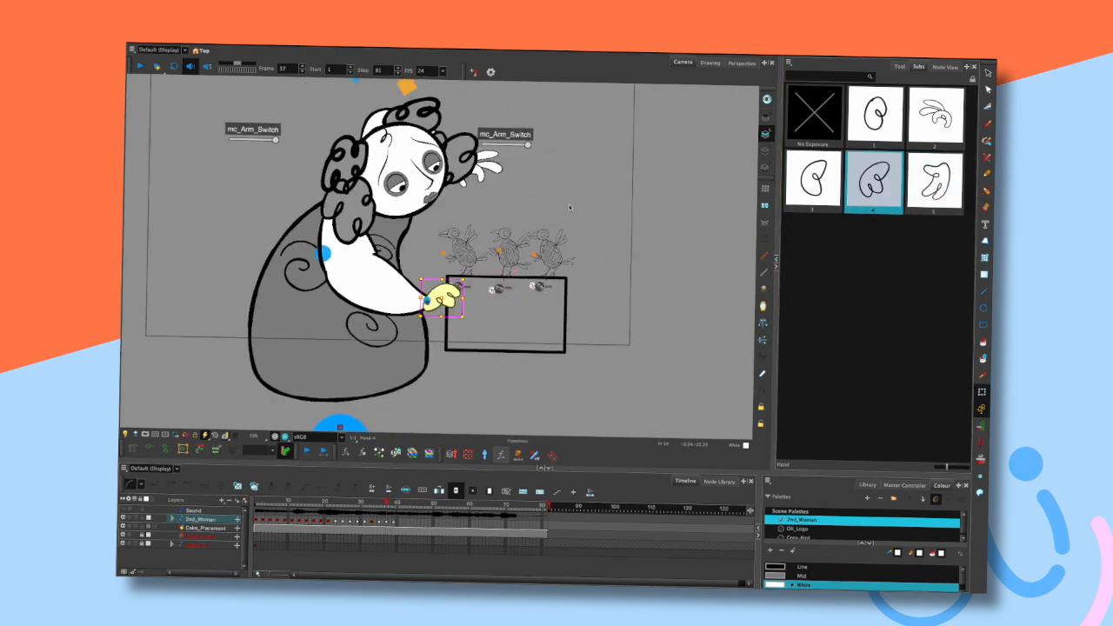
{"action": "key", "text": "period"}
{"action": "scroll", "coordinate": [534, 226], "scroll_direction": "up", "scroll_amount": 2}
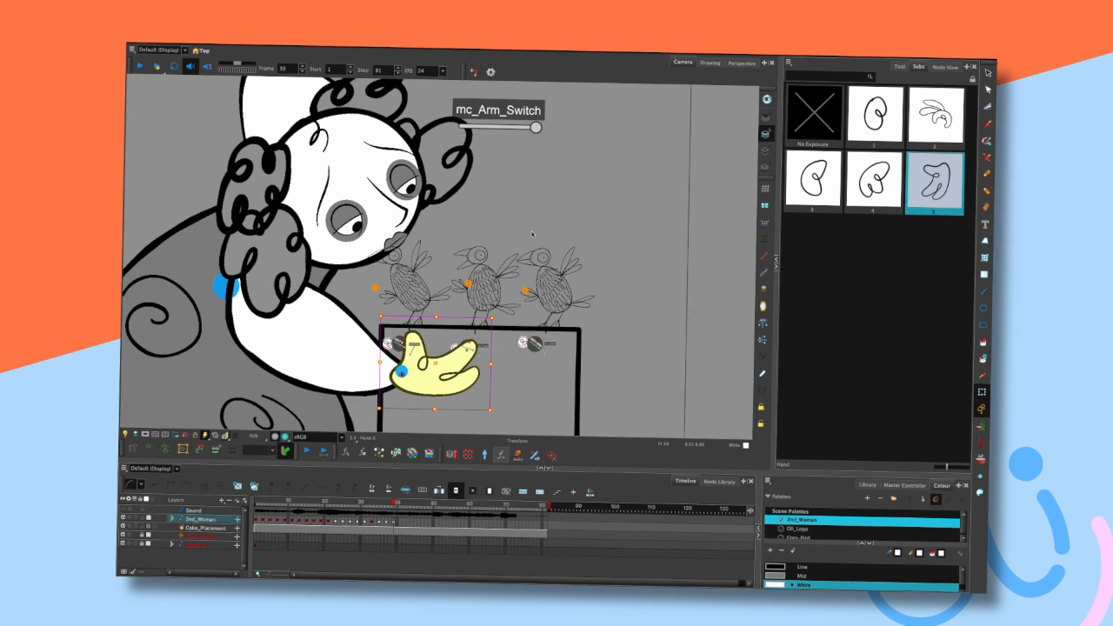
- Select the hand drawing and rotate it downward slightly so it rests on the box edge
{"action": "left_click", "coordinate": [987, 73]}
{"action": "left_click_drag", "start_coordinate": [527, 280], "coordinate": [606, 198]}
{"action": "mouse_move", "coordinate": [456, 244]}
{"action": "left_mouse_down"}
{"action": "mouse_move", "coordinate": [454, 311]}
{"action": "mouse_move", "coordinate": [615, 256]}
{"action": "mouse_move", "coordinate": [556, 242]}
{"action": "mouse_move", "coordinate": [527, 283]}
{"action": "mouse_move", "coordinate": [535, 276]}
{"action": "left_mouse_up"}
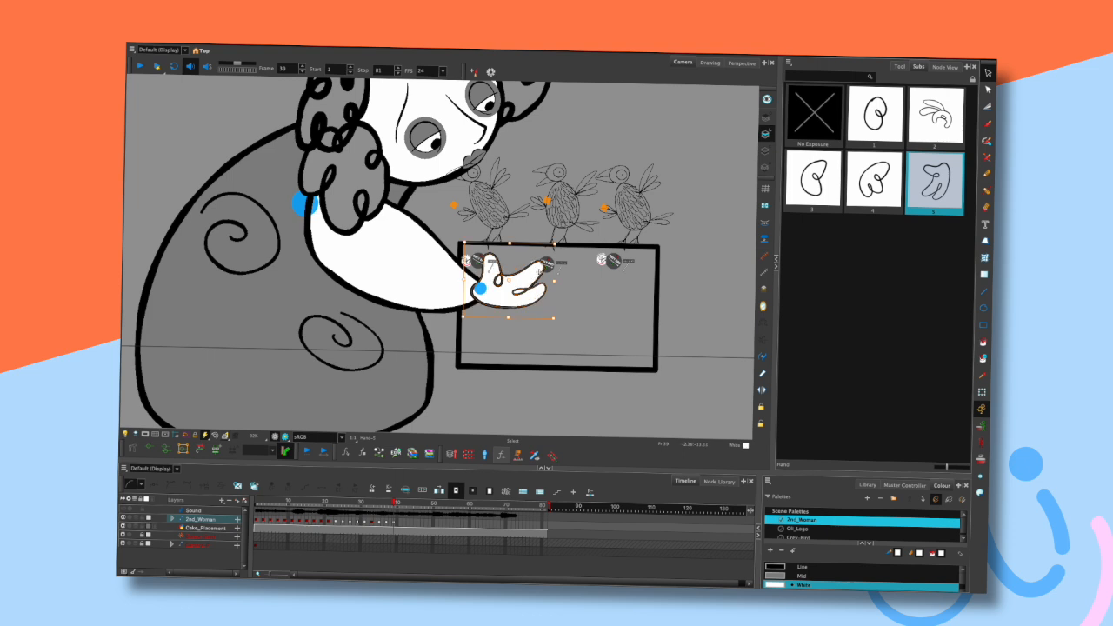
{"action": "key", "text": "shift+t"}
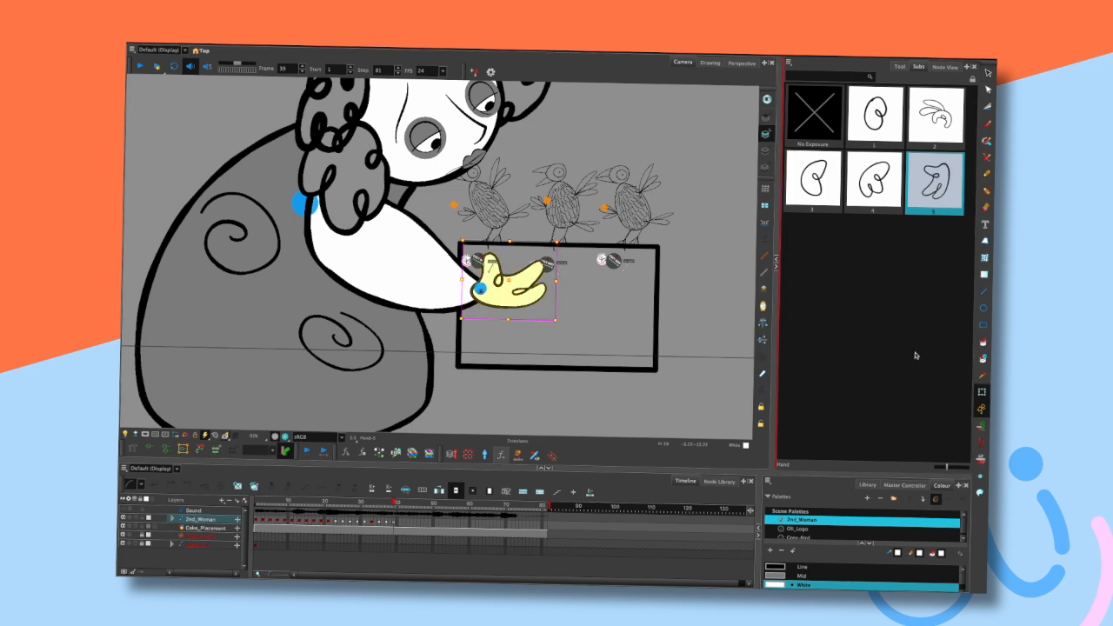
{"action": "left_click", "coordinate": [533, 294]}
{"action": "left_click_drag", "start_coordinate": [578, 297], "coordinate": [570, 309]}
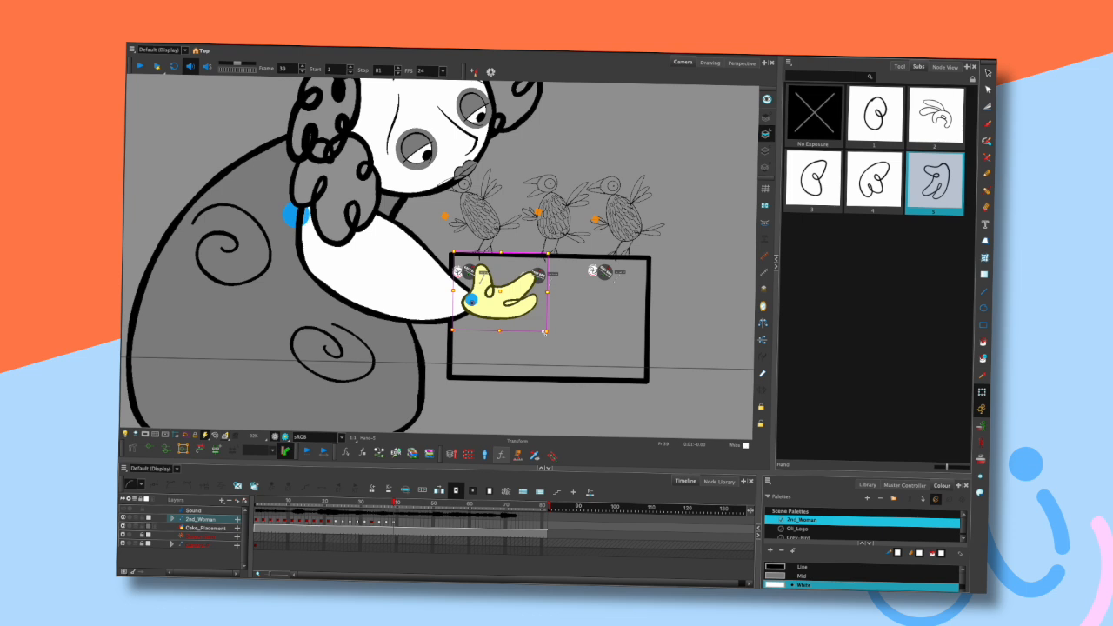
{"action": "mouse_move", "coordinate": [557, 250]}
{"action": "left_mouse_down"}
{"action": "mouse_move", "coordinate": [565, 295]}
{"action": "mouse_move", "coordinate": [552, 284]}
{"action": "left_mouse_up"}
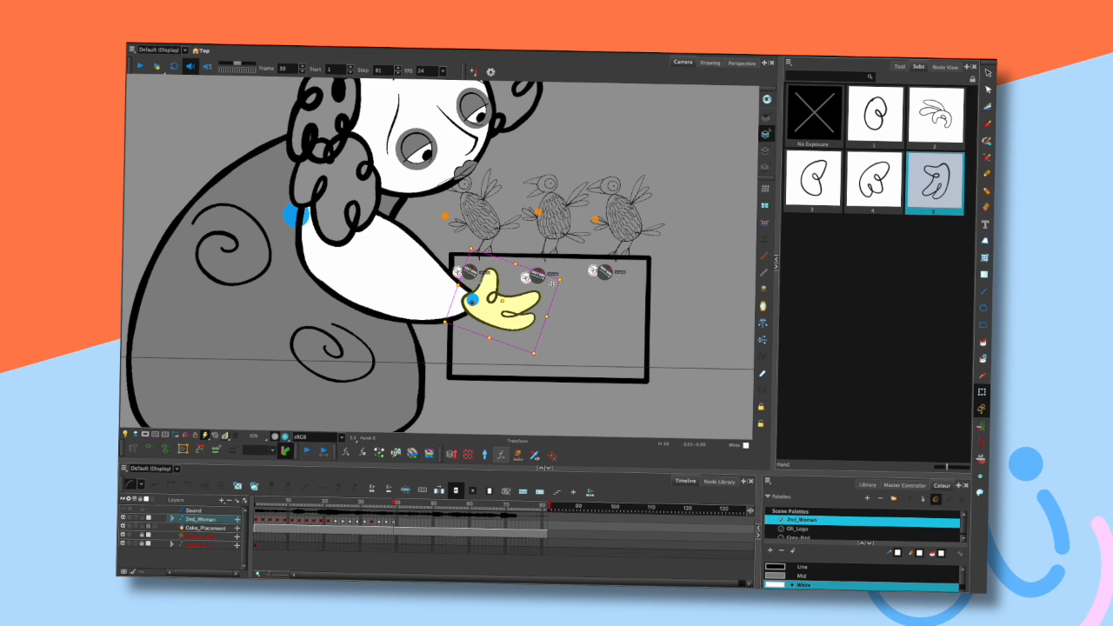
- Step between frames and nudge the hand slightly so it lines up with the wrist
{"action": "scroll", "coordinate": [615, 247], "scroll_direction": "down", "scroll_amount": 5}
{"action": "left_click_drag", "start_coordinate": [637, 173], "coordinate": [574, 203]}
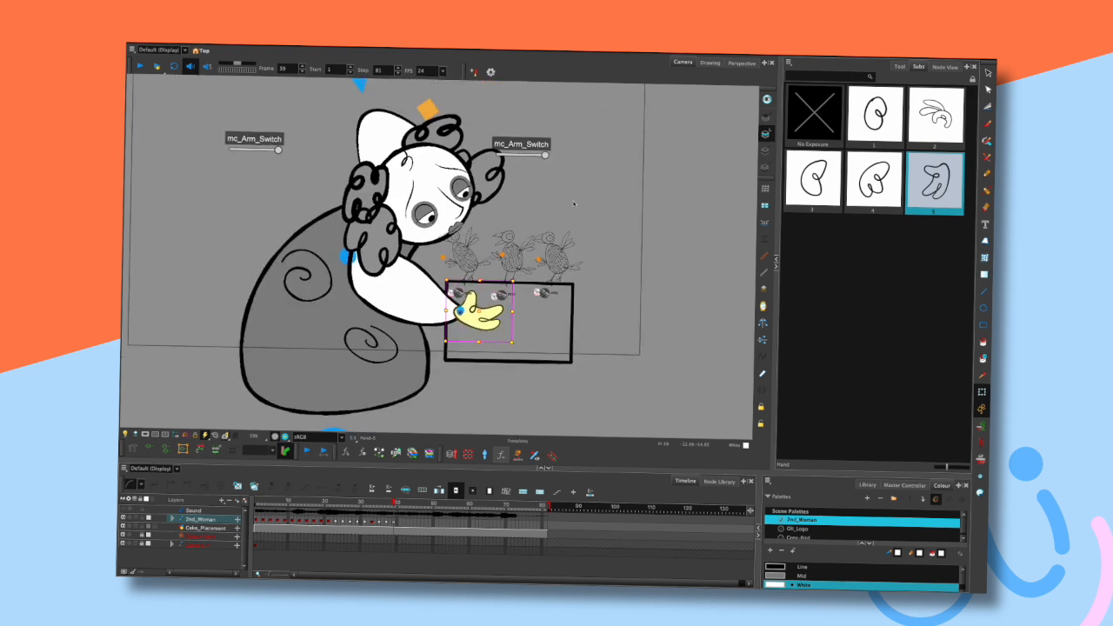
{"action": "key", "text": "comma"}
{"action": "key", "text": "comma"}
{"action": "key", "text": "period"}
{"action": "key", "text": "period"}
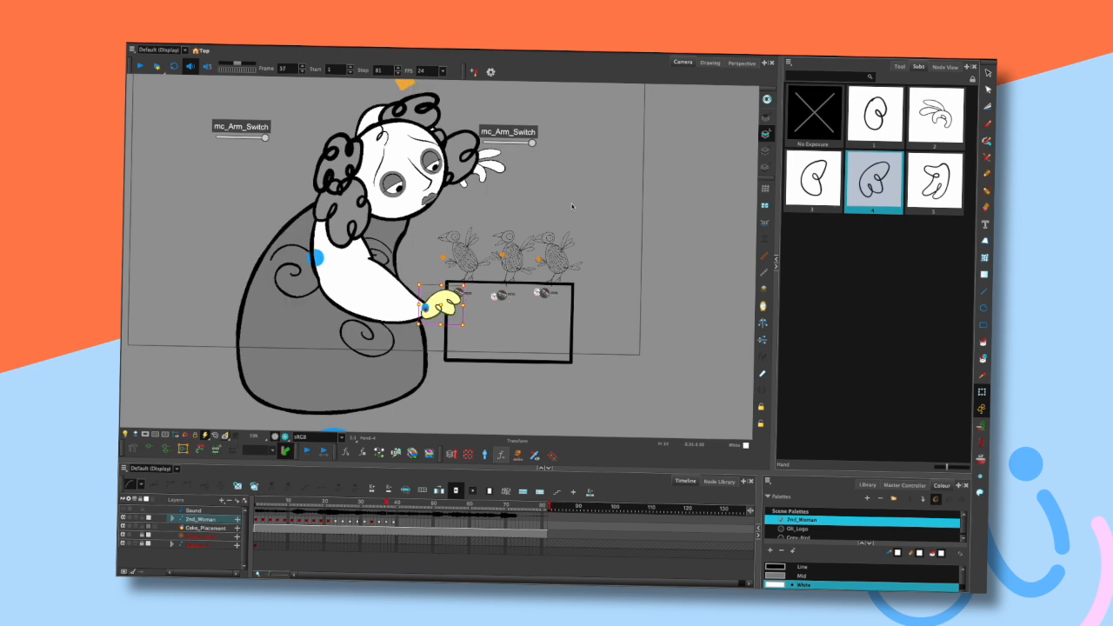
{"action": "left_click_drag", "start_coordinate": [498, 311], "coordinate": [504, 307]}
{"action": "key", "text": "Escape"}
{"action": "left_click", "coordinate": [407, 276]}
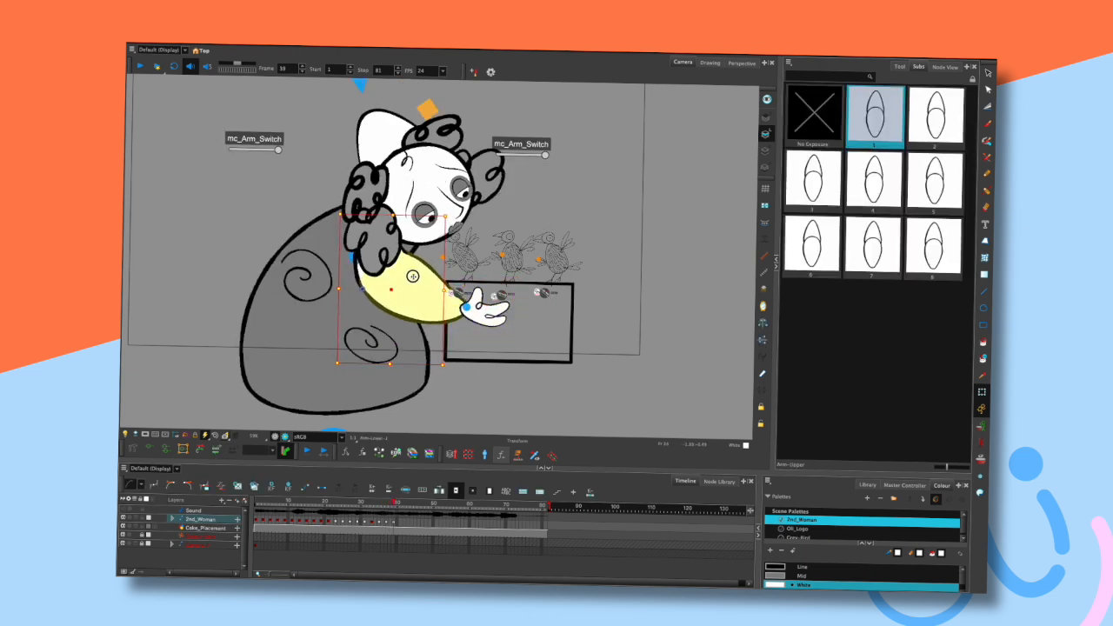
{"action": "left_click", "coordinate": [556, 219]}
{"action": "left_click_drag", "start_coordinate": [505, 307], "coordinate": [509, 305]}
{"action": "left_click", "coordinate": [537, 245]}
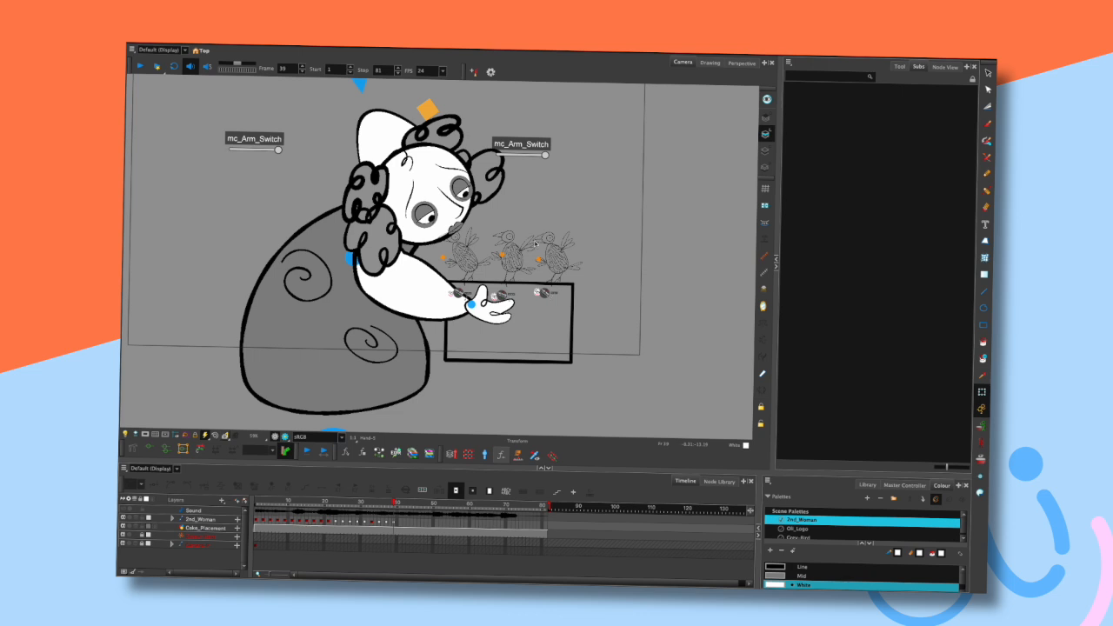
- Step back and forth across the surrounding frames to check the hand swap
{"action": "key", "text": "comma"}
{"action": "key", "text": "comma"}
{"action": "key", "text": "period"}
{"action": "key", "text": "period"}
{"action": "key", "text": "period"}
{"action": "key", "text": "comma"}
{"action": "key", "text": "comma"}
{"action": "key", "text": "period"}
{"action": "key", "text": "period"}
{"action": "key", "text": "comma"}
{"action": "key", "text": "comma"}
{"action": "key", "text": "period"}
{"action": "key", "text": "period"}
{"action": "key", "text": "comma"}
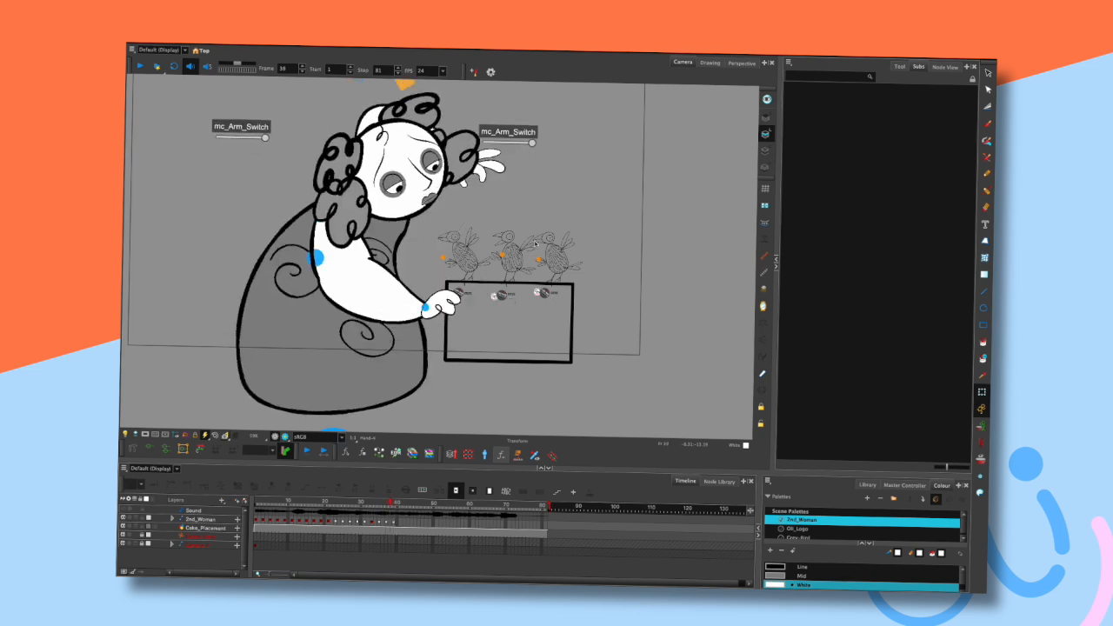
{"action": "key", "text": "comma"}
{"action": "key", "text": "period"}
{"action": "key", "text": "period"}
{"action": "key", "text": "comma"}
{"action": "key", "text": "period"}
{"action": "key", "text": "comma"}
{"action": "key", "text": "comma"}
{"action": "key", "text": "period"}
{"action": "key", "text": "period"}
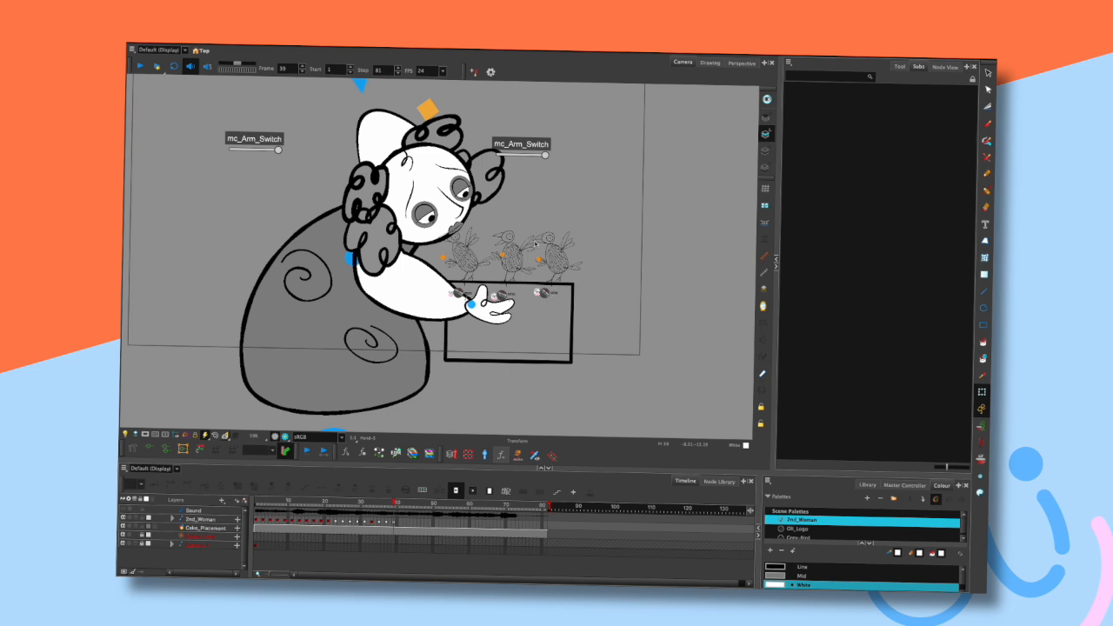
- Jump to the first frame, play the scene, and step to the posed frame
{"action": "key", "text": "shift+comma"}
{"action": "key", "text": "shift+Return"}
{"action": "key", "text": "comma"}
{"action": "key", "text": "comma"}
{"action": "key", "text": "period"}
- Select the hand and nudge it slightly upward against the wrist
{"action": "left_click", "coordinate": [408, 268]}
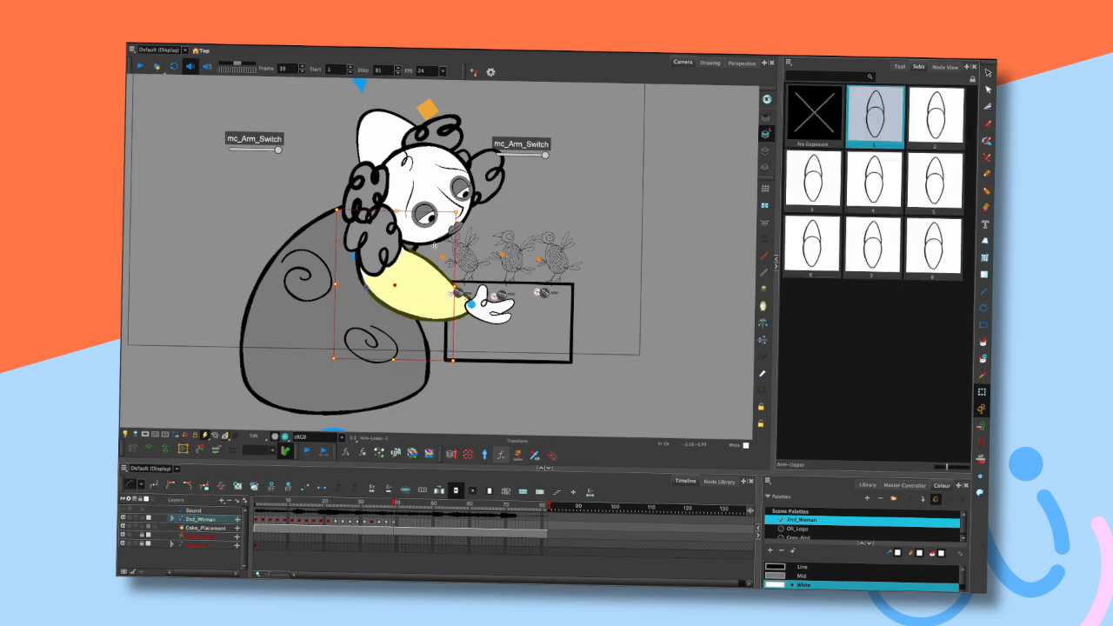
{"action": "left_click", "coordinate": [491, 306]}
{"action": "left_click_drag", "start_coordinate": [511, 307], "coordinate": [510, 304]}
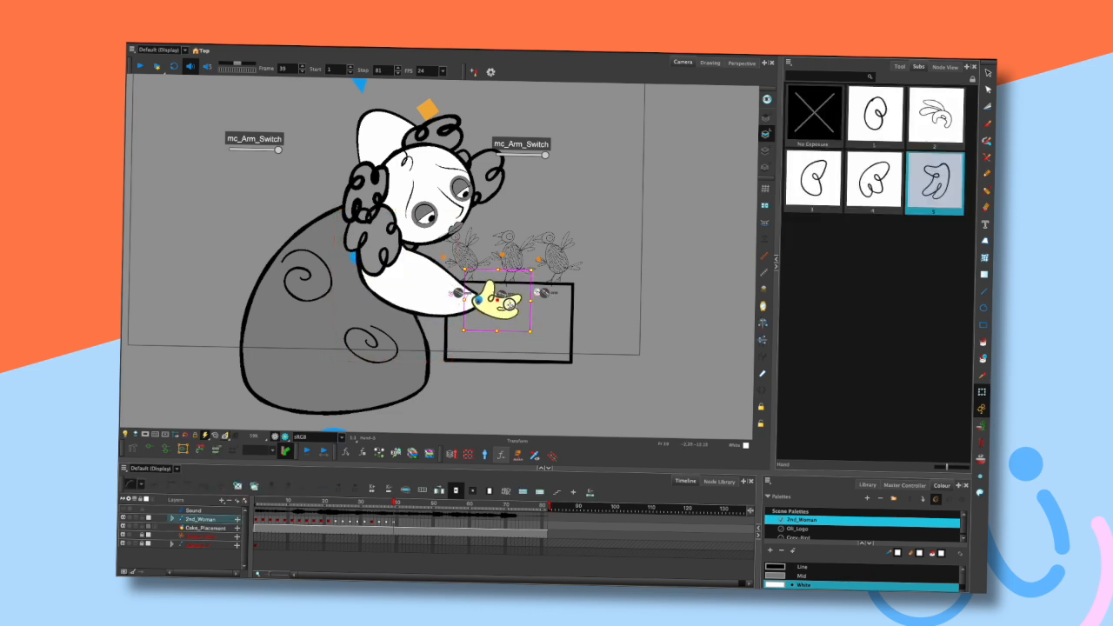
{"action": "left_click", "coordinate": [563, 214]}
- Play back the animation and step through frames to review the arm motion with the new hand
{"action": "key", "text": "comma"}
{"action": "key", "text": "comma"}
{"action": "key", "text": "period"}
{"action": "key", "text": "period"}
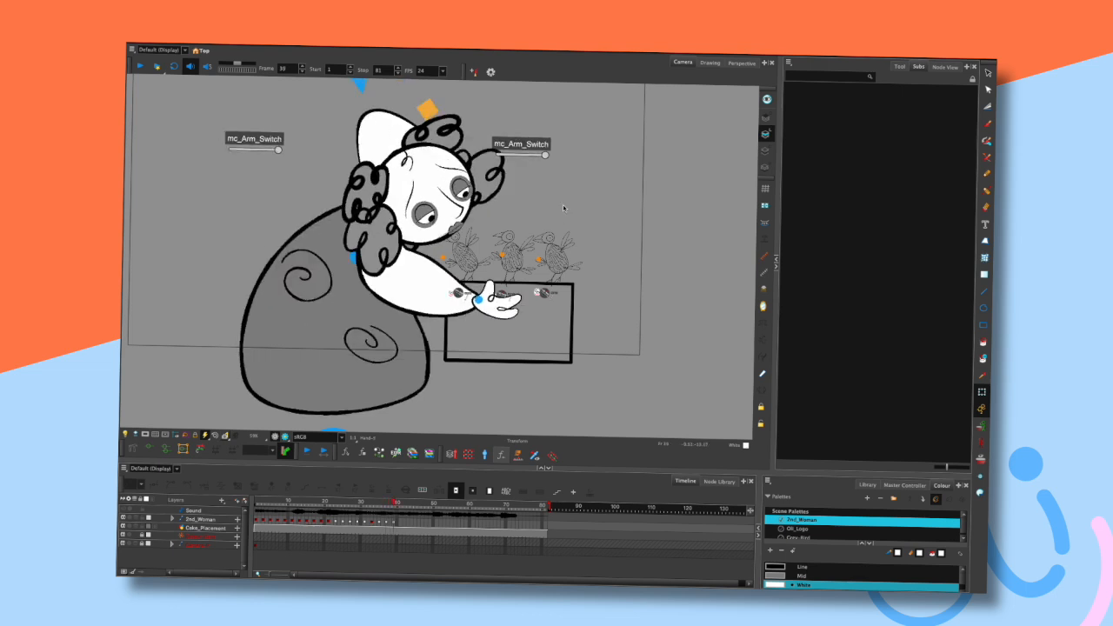
{"action": "scroll", "coordinate": [550, 227], "scroll_direction": "down", "scroll_amount": 1}
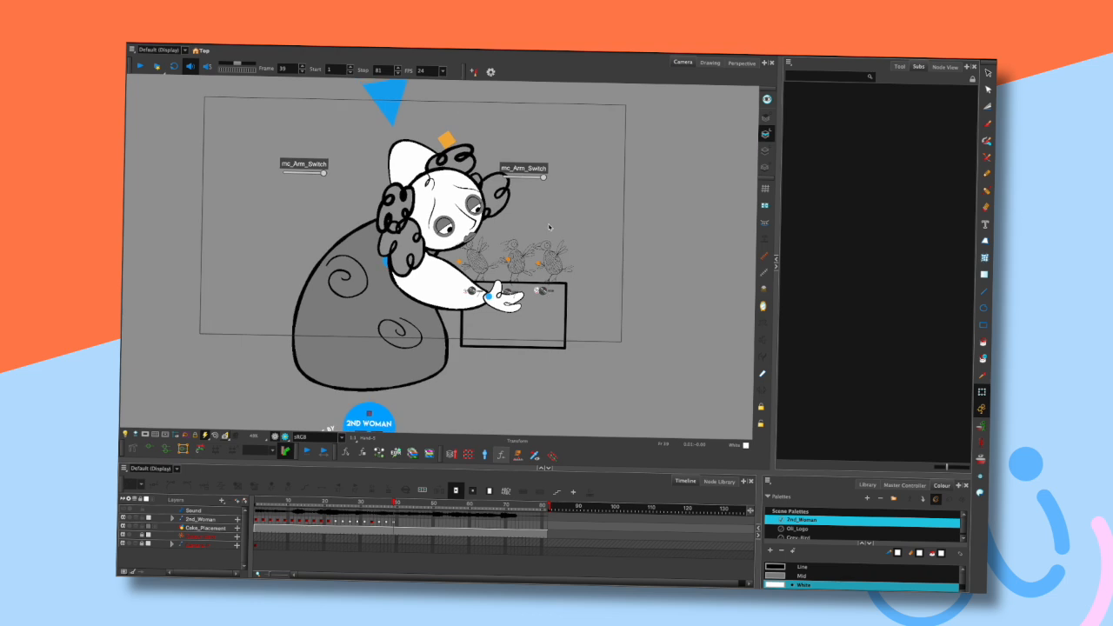
{"action": "left_click_drag", "start_coordinate": [563, 212], "coordinate": [580, 206]}
{"action": "key", "text": "comma"}
{"action": "key", "text": "comma"}
{"action": "key", "text": "comma"}
{"action": "key", "text": "comma"}
{"action": "key", "text": "comma"}
{"action": "key", "text": "period"}
{"action": "key", "text": "period"}
{"action": "key", "text": "Return"}
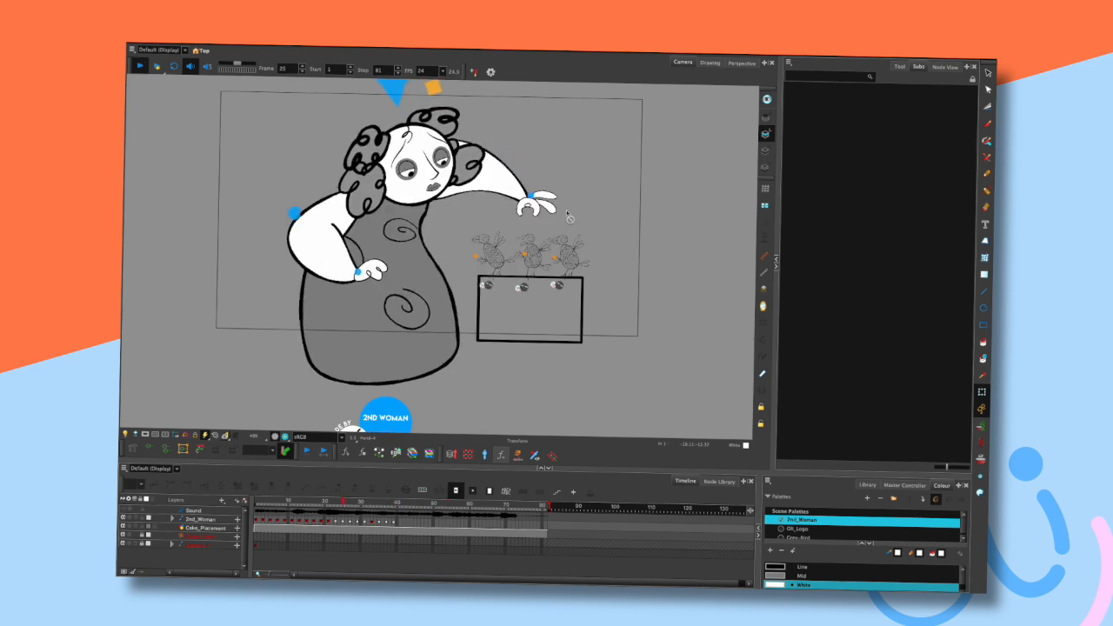
{"action": "key", "text": "Return"}
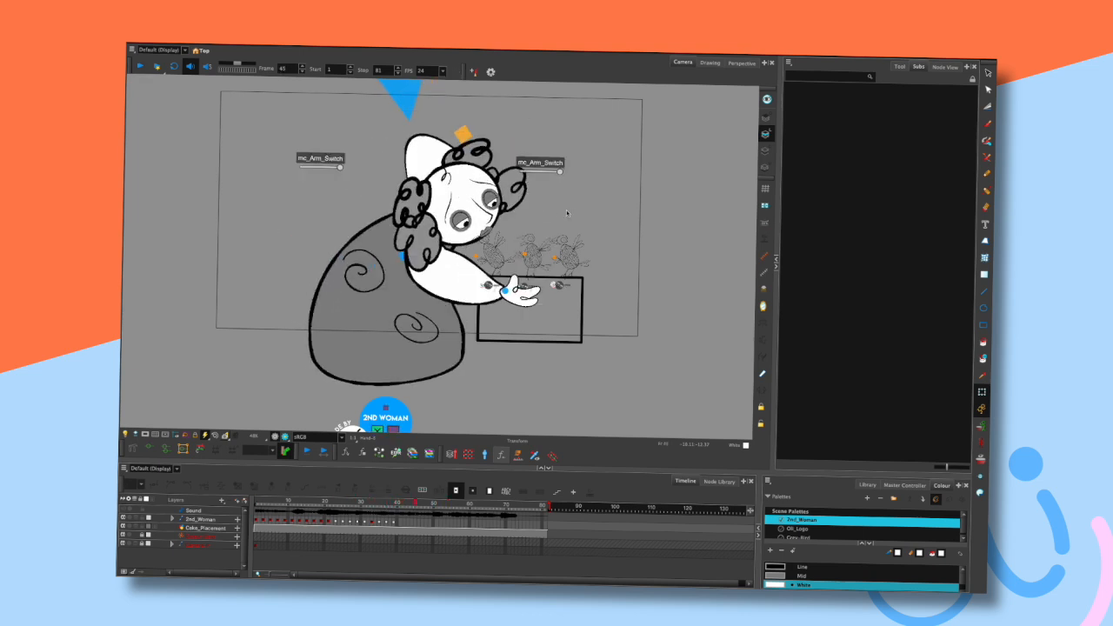
{"action": "key", "text": "Return"}
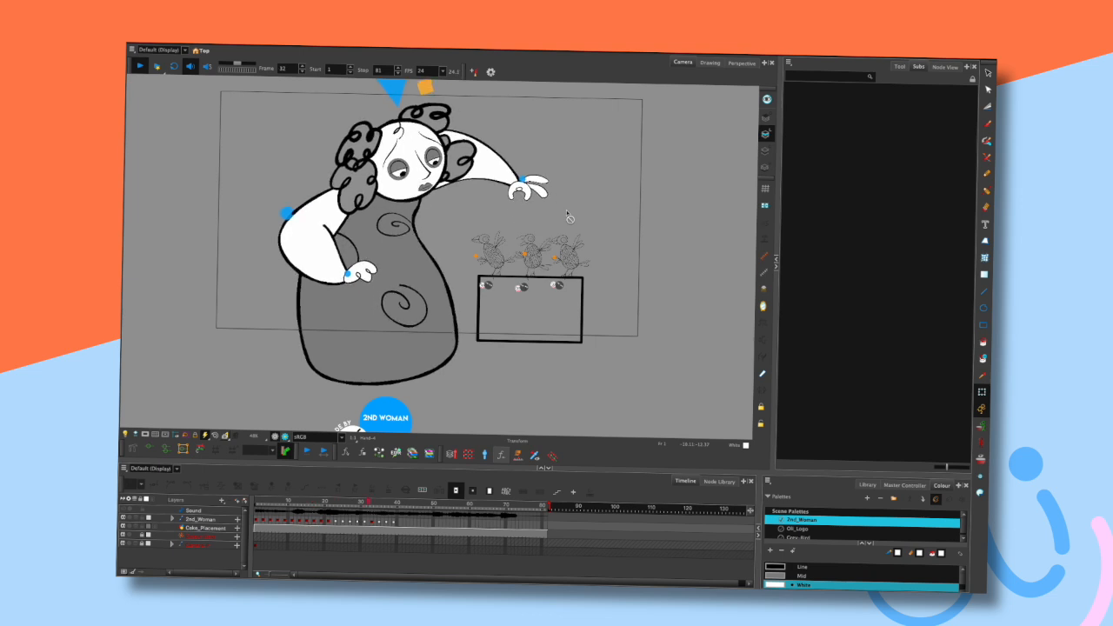
{"action": "key", "text": "Return"}
- Scrub the timeline around the posed frame and step through frames to inspect the result
{"action": "mouse_move", "coordinate": [394, 505]}
{"action": "left_mouse_down"}
{"action": "mouse_move", "coordinate": [371, 504]}
{"action": "mouse_move", "coordinate": [399, 504]}
{"action": "left_mouse_up"}
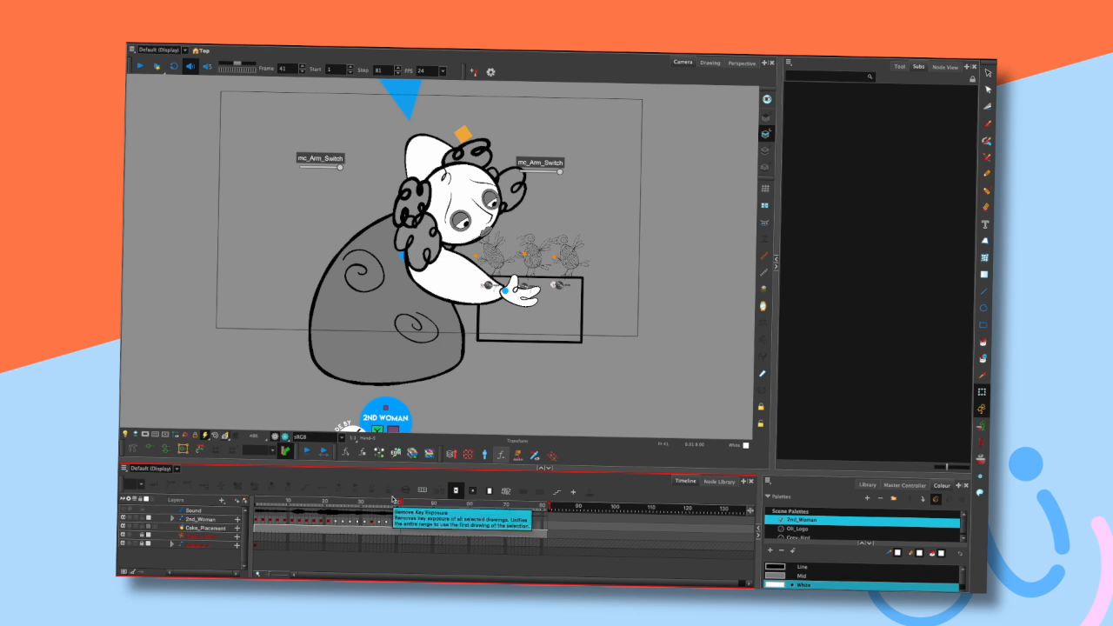
{"action": "left_click", "coordinate": [388, 501]}
{"action": "key", "text": "comma"}
{"action": "key", "text": "period"}
{"action": "key", "text": "period"}
{"action": "key", "text": "period"}
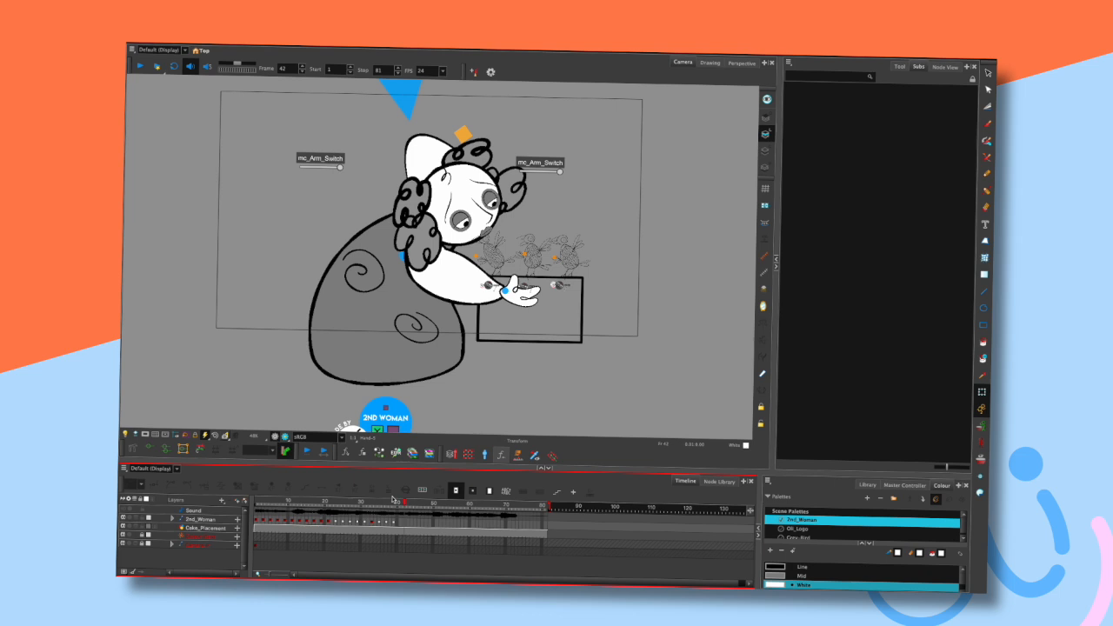
- Zoom in on the character, select the hand and its parent arm, and step back and forth across frames
{"action": "scroll", "coordinate": [567, 235], "scroll_direction": "up", "scroll_amount": 2}
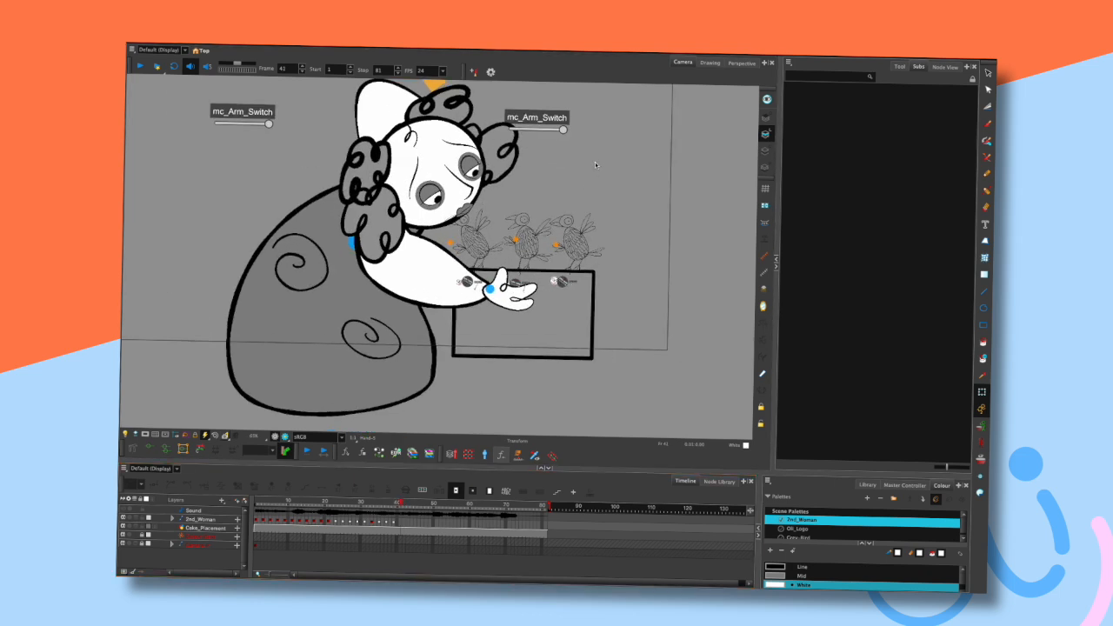
{"action": "left_click_drag", "start_coordinate": [600, 180], "coordinate": [604, 218]}
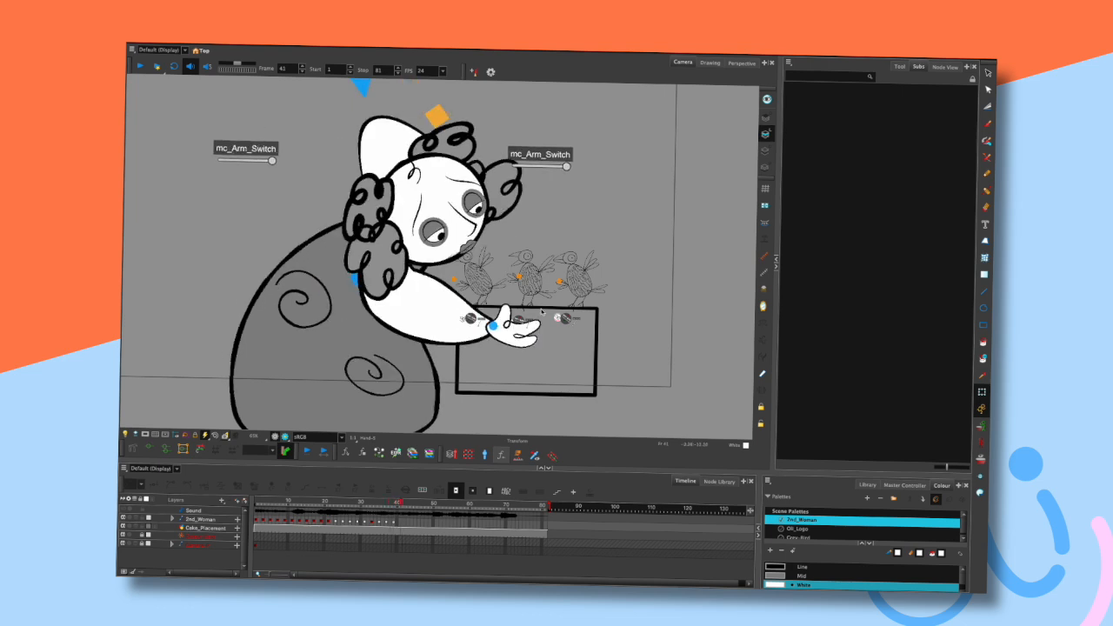
{"action": "left_click", "coordinate": [514, 330]}
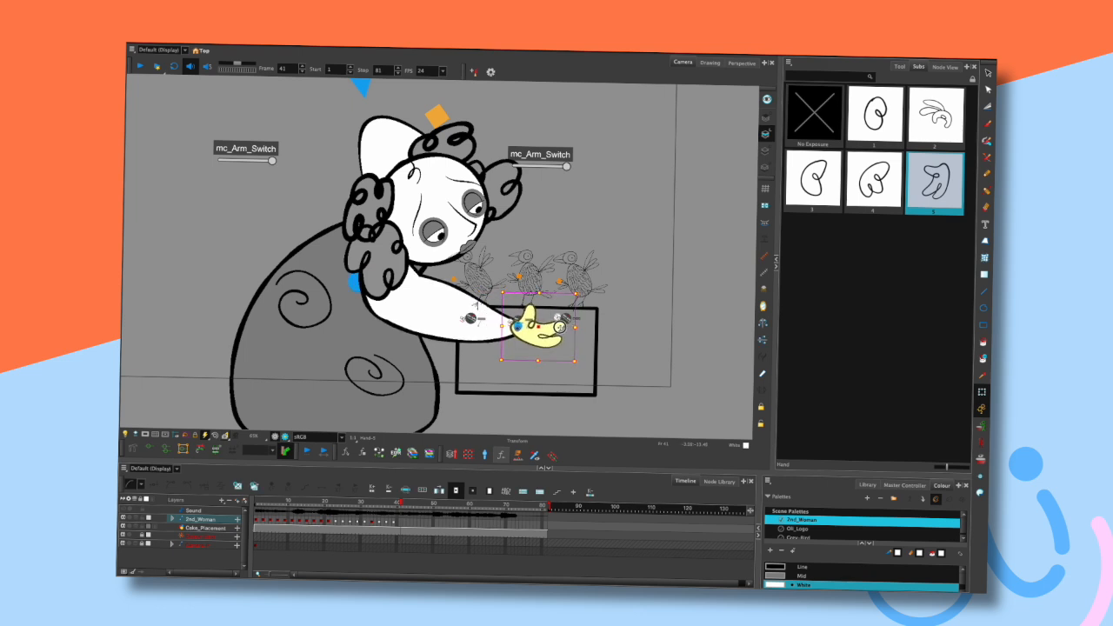
{"action": "key", "text": "b"}
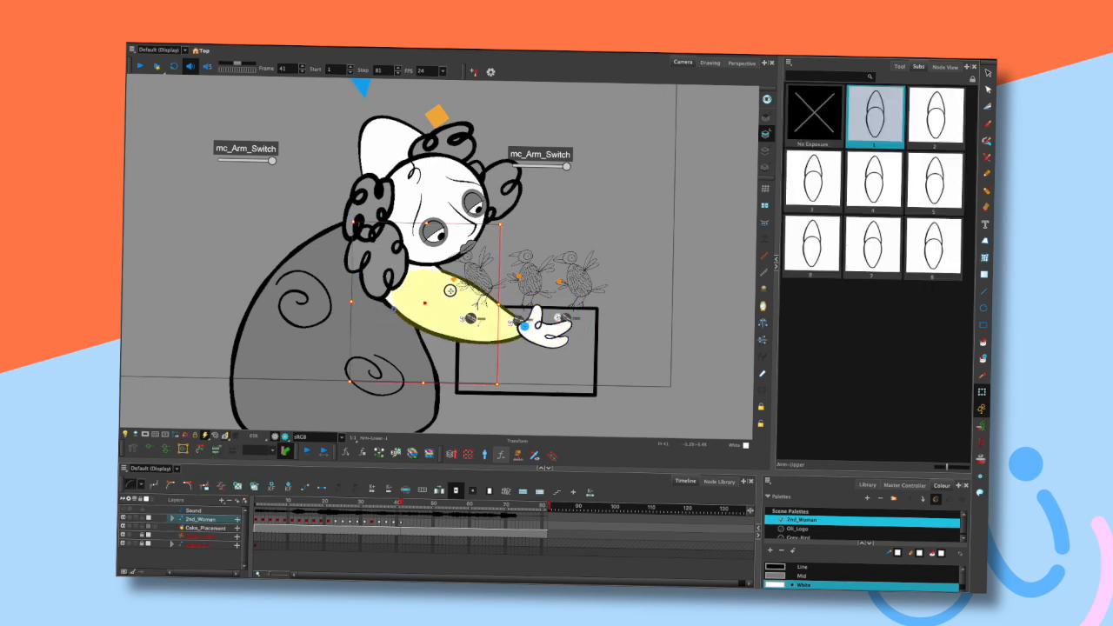
{"action": "left_click", "coordinate": [553, 216]}
{"action": "key", "text": "ctrl+z"}
{"action": "key", "text": "comma"}
{"action": "key", "text": "comma"}
{"action": "key", "text": "period"}
{"action": "key", "text": "period"}
{"action": "key", "text": "ctrl+z"}
- Select the head and step back and forth across the posed frames to check it
{"action": "left_click", "coordinate": [446, 193]}
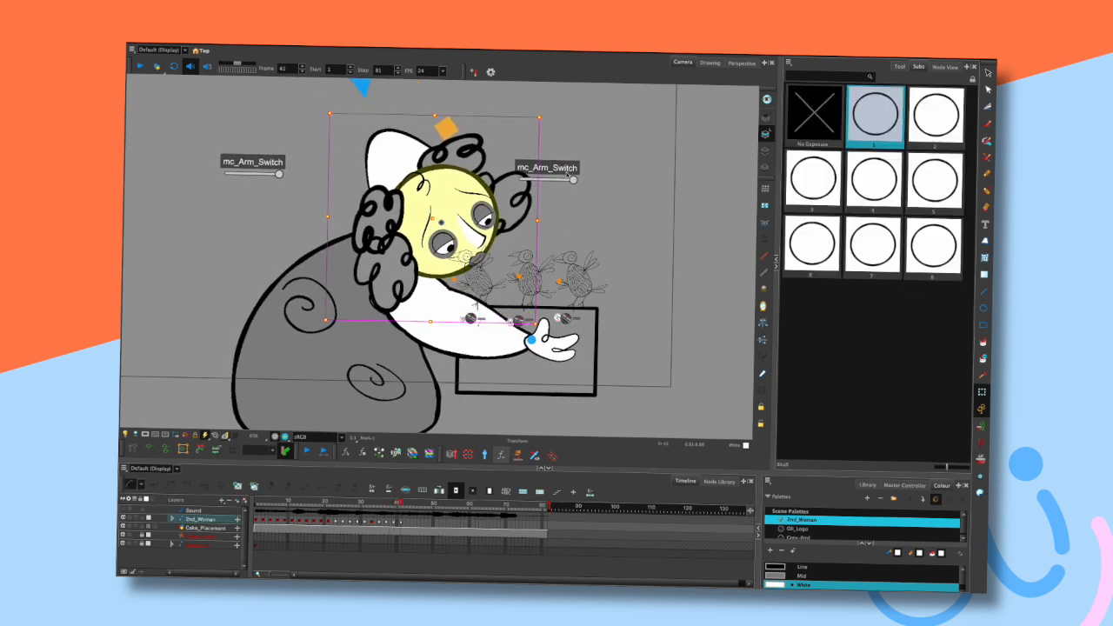
{"action": "key", "text": "comma"}
{"action": "key", "text": "comma"}
{"action": "key", "text": "period"}
{"action": "key", "text": "period"}
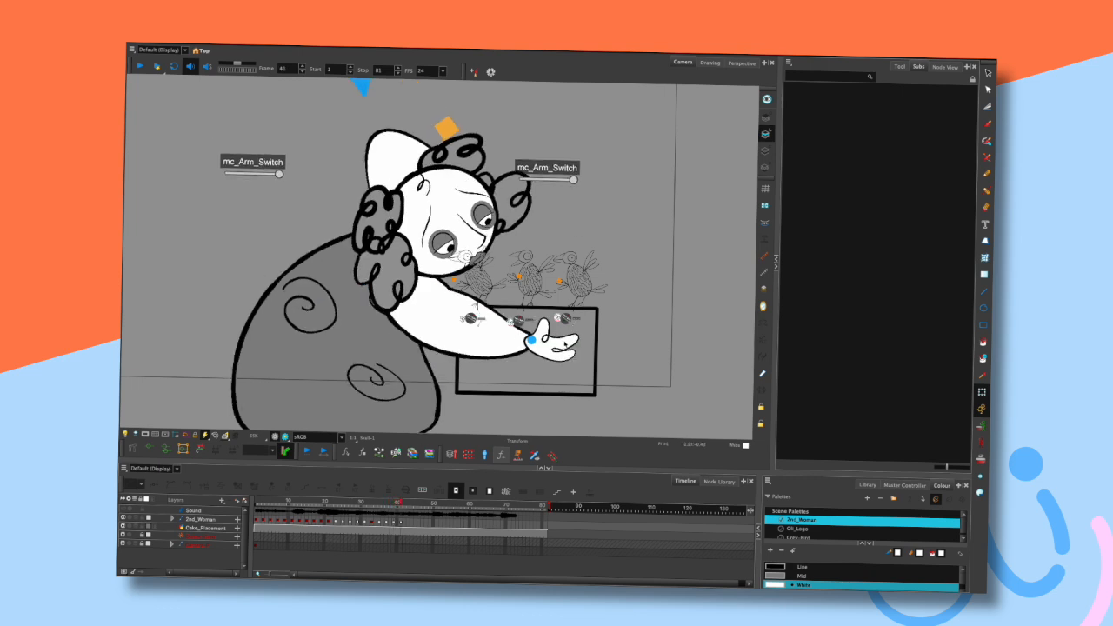
- Select the reaching hand and rotate it slightly on the posed frame
{"action": "left_click", "coordinate": [558, 333]}
{"action": "mouse_move", "coordinate": [588, 308]}
{"action": "left_mouse_down"}
{"action": "mouse_move", "coordinate": [607, 293]}
{"action": "mouse_move", "coordinate": [603, 306]}
{"action": "left_mouse_up"}
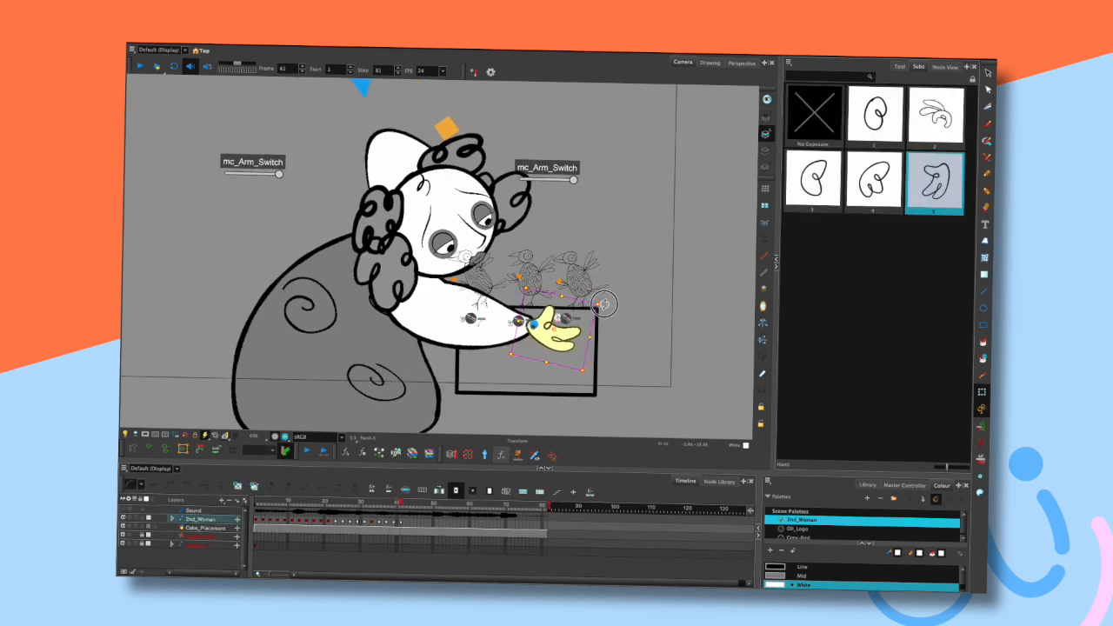
{"action": "left_click", "coordinate": [616, 287]}
{"action": "key", "text": "comma"}
{"action": "key", "text": "comma"}
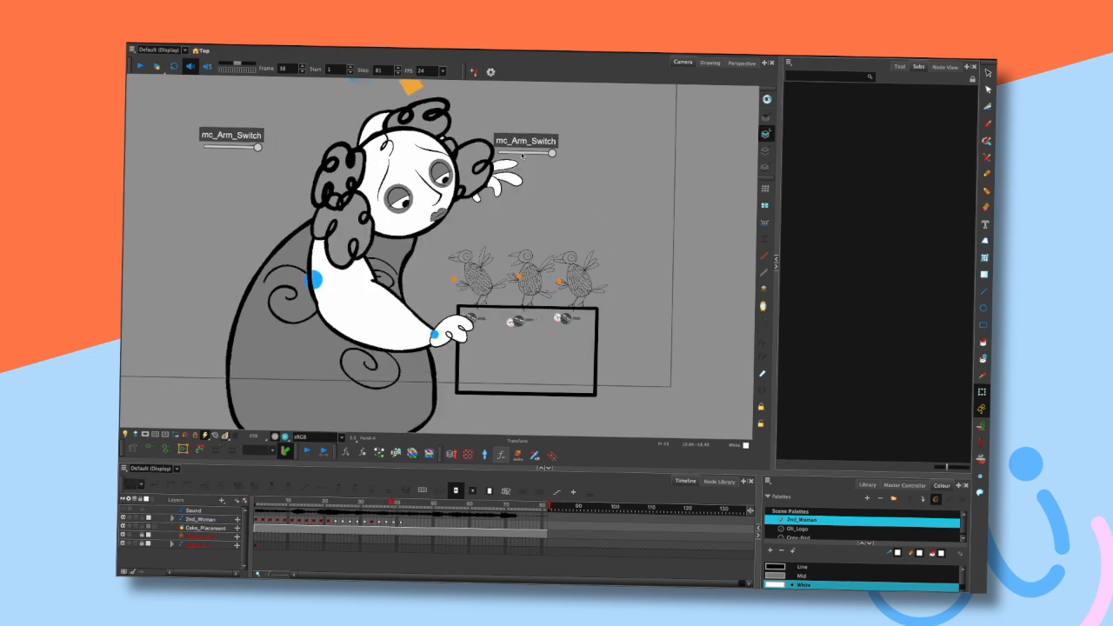
- Select the raised hand on the earlier frame and step forward through frames to compare it
{"action": "left_click", "coordinate": [520, 186]}
{"action": "key", "text": "."}
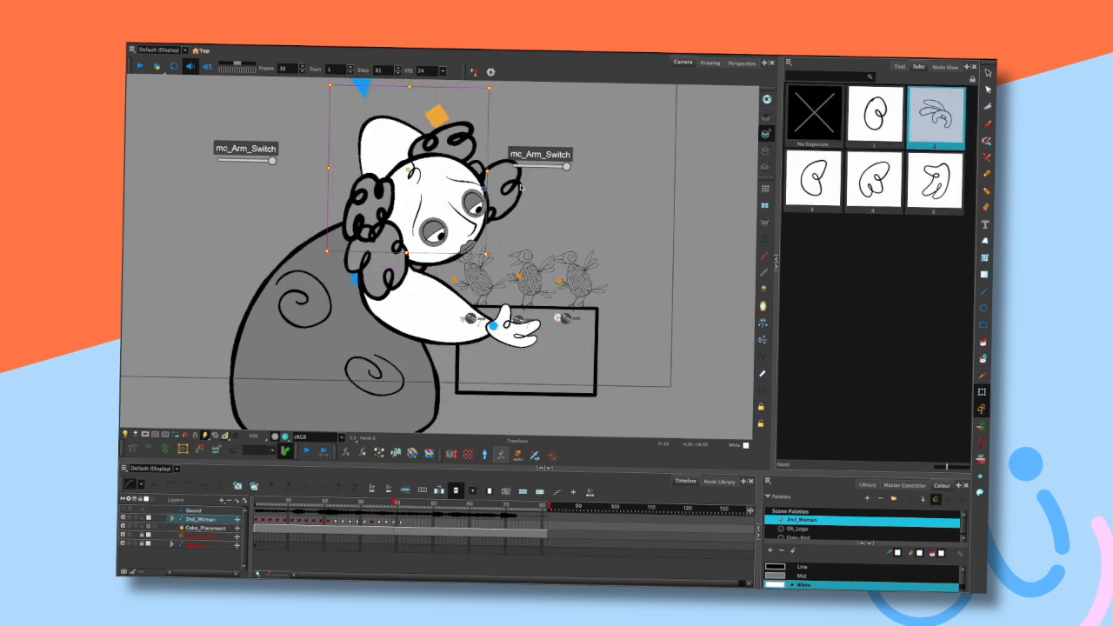
{"action": "key", "text": "."}
{"action": "key", "text": "."}
{"action": "key", "text": "."}
{"action": "key", "text": "."}
{"action": "key", "text": "."}
{"action": "key", "text": "."}
{"action": "key", "text": "."}
{"action": "key", "text": "."}
{"action": "key", "text": "."}
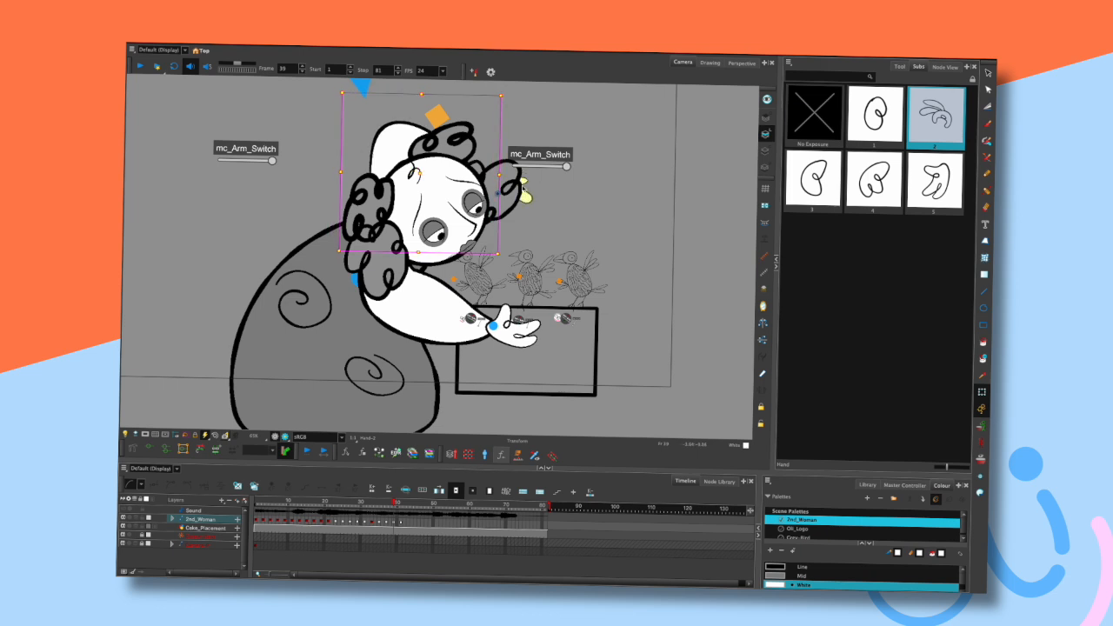
{"action": "left_click", "coordinate": [393, 139]}
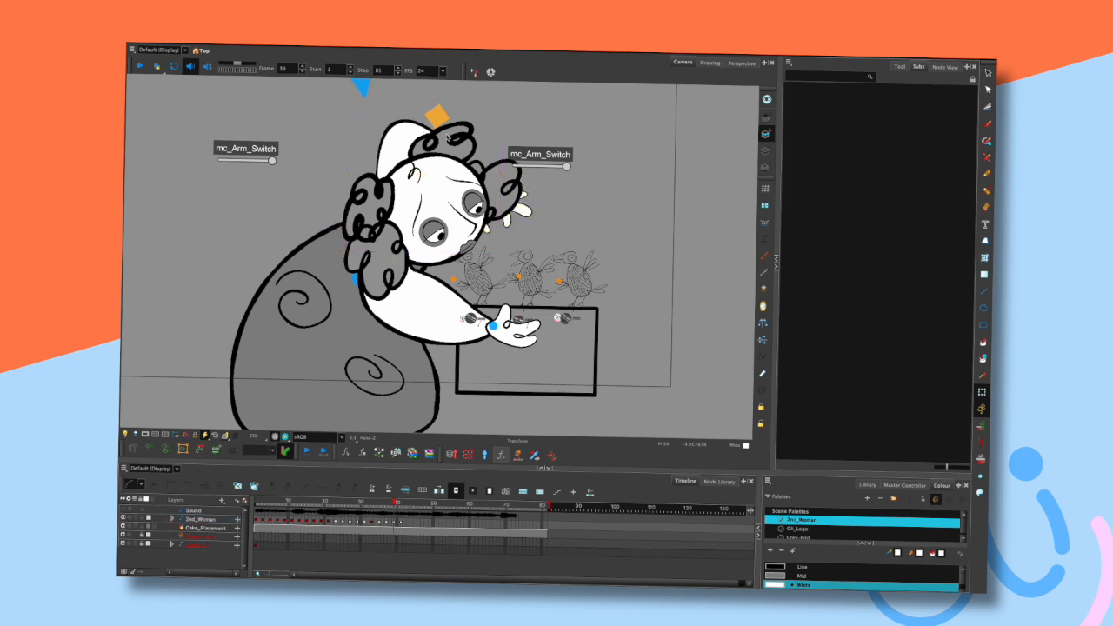
- Reposition the back hair piece lower behind the head
{"action": "left_click_drag", "start_coordinate": [426, 99], "coordinate": [426, 110]}
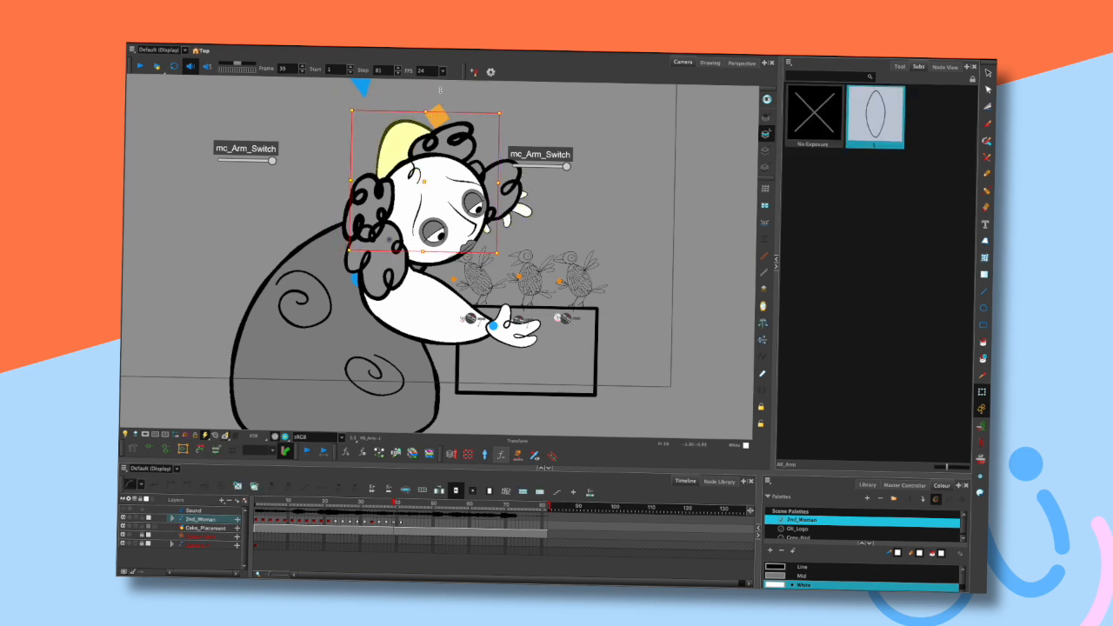
{"action": "key", "text": "ctrl+z"}
{"action": "left_click", "coordinate": [568, 124]}
{"action": "left_click", "coordinate": [395, 143]}
{"action": "left_click", "coordinate": [150, 449]}
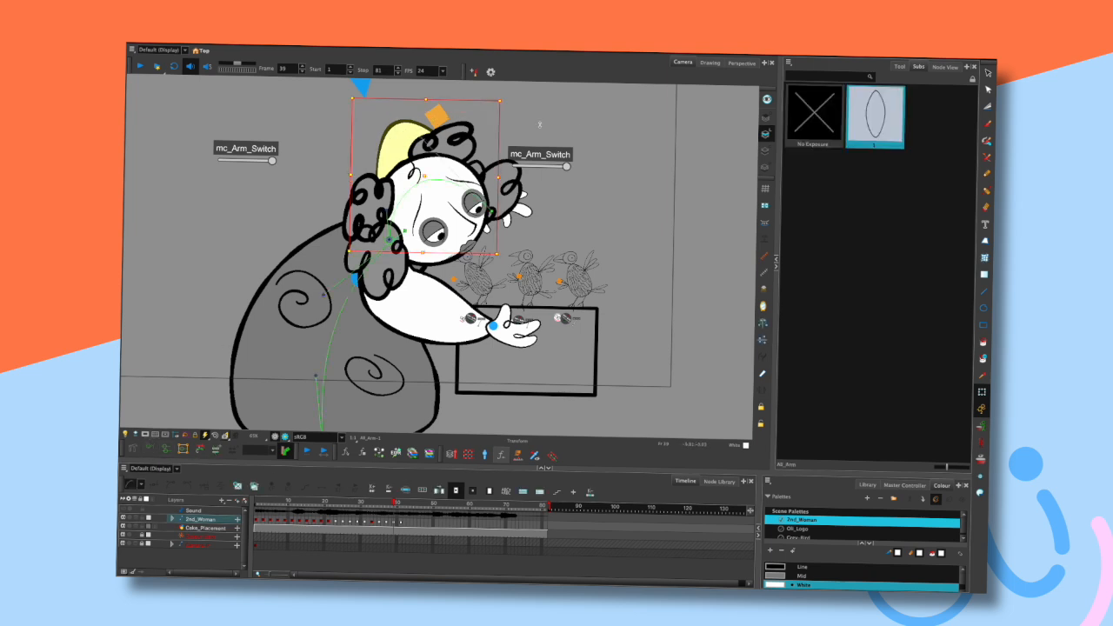
{"action": "left_click", "coordinate": [539, 124]}
{"action": "left_click_drag", "start_coordinate": [421, 137], "coordinate": [426, 180]}
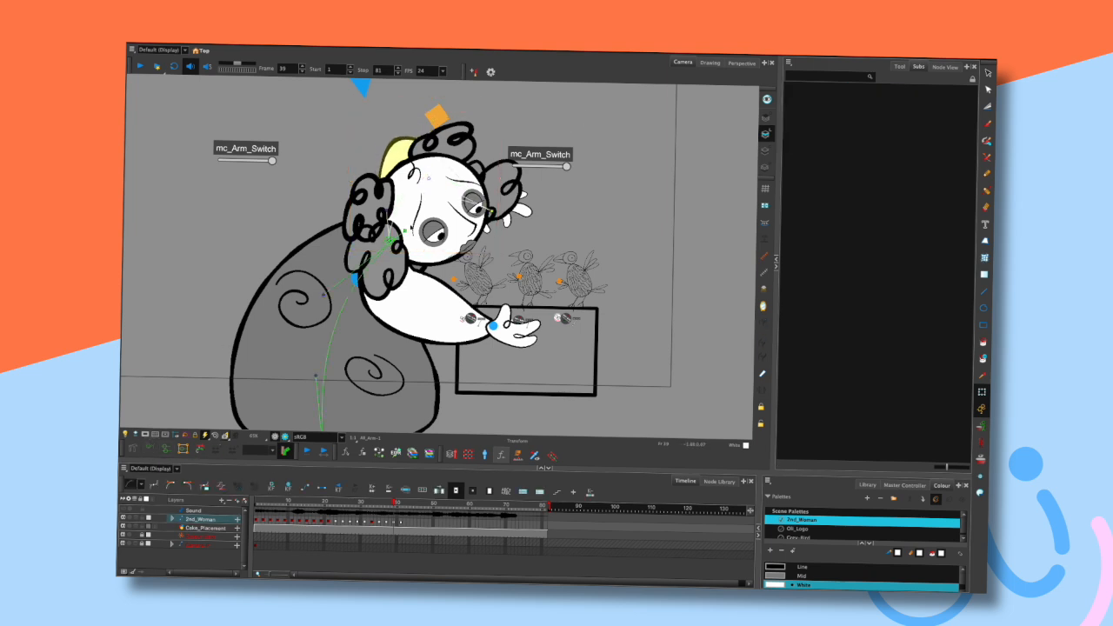
{"action": "left_click_drag", "start_coordinate": [385, 210], "coordinate": [400, 214]}
{"action": "left_click_drag", "start_coordinate": [428, 179], "coordinate": [431, 205]}
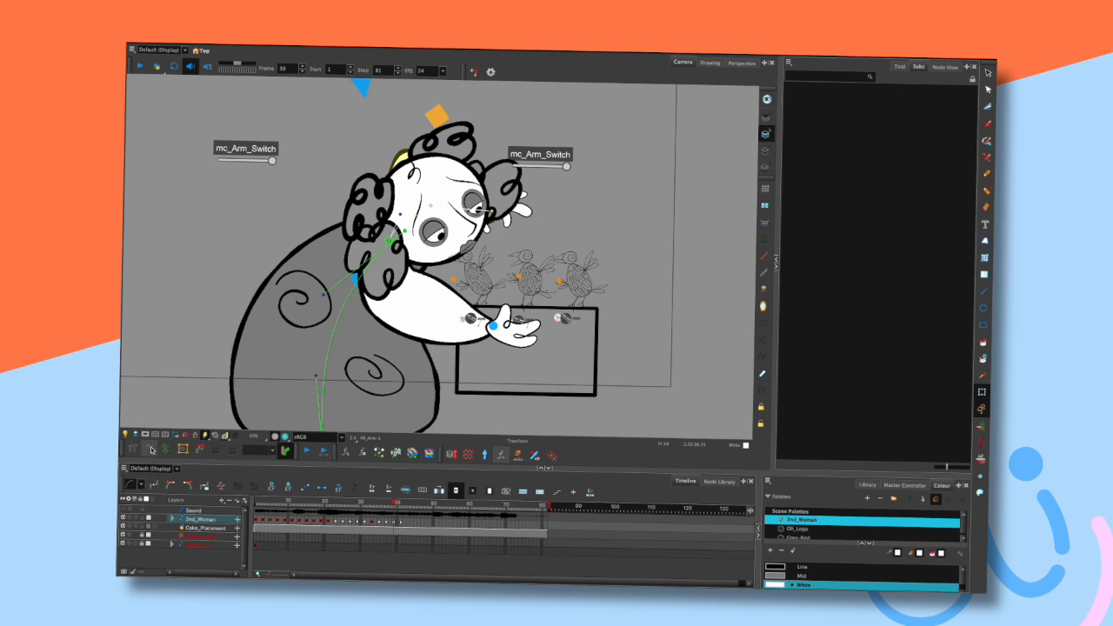
{"action": "left_click", "coordinate": [614, 192]}
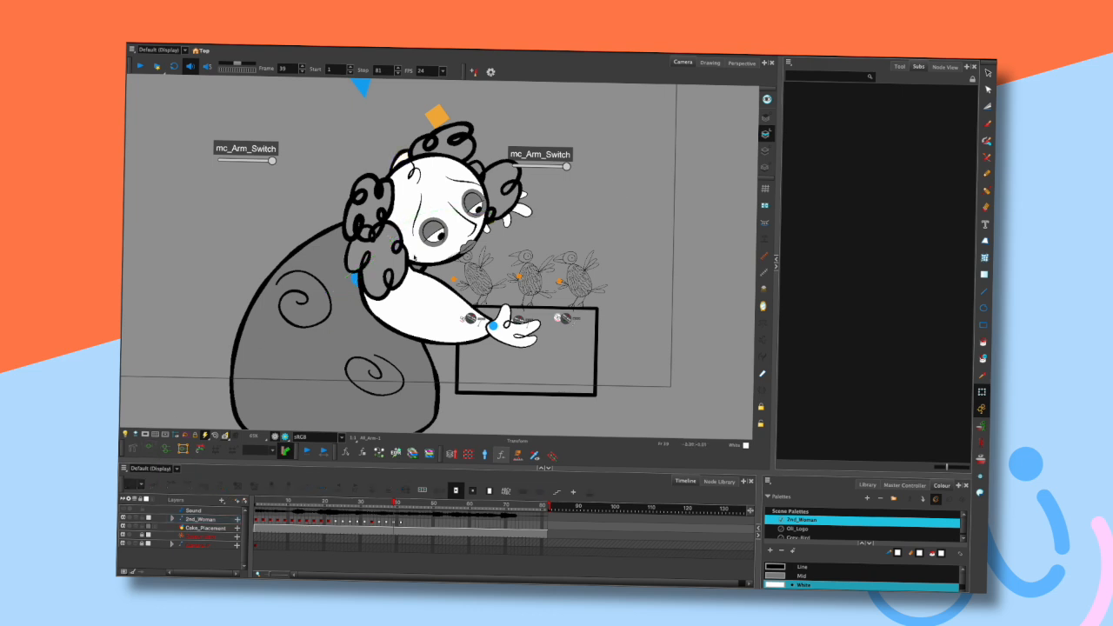
- Step through the frames around the pose to review the hair adjustment
{"action": "key", "text": "."}
{"action": "key", "text": "."}
{"action": "key", "text": "."}
{"action": "key", "text": "."}
{"action": "key", "text": "."}
{"action": "key", "text": "."}
{"action": "key", "text": "."}
{"action": "key", "text": "comma"}
{"action": "key", "text": "period"}
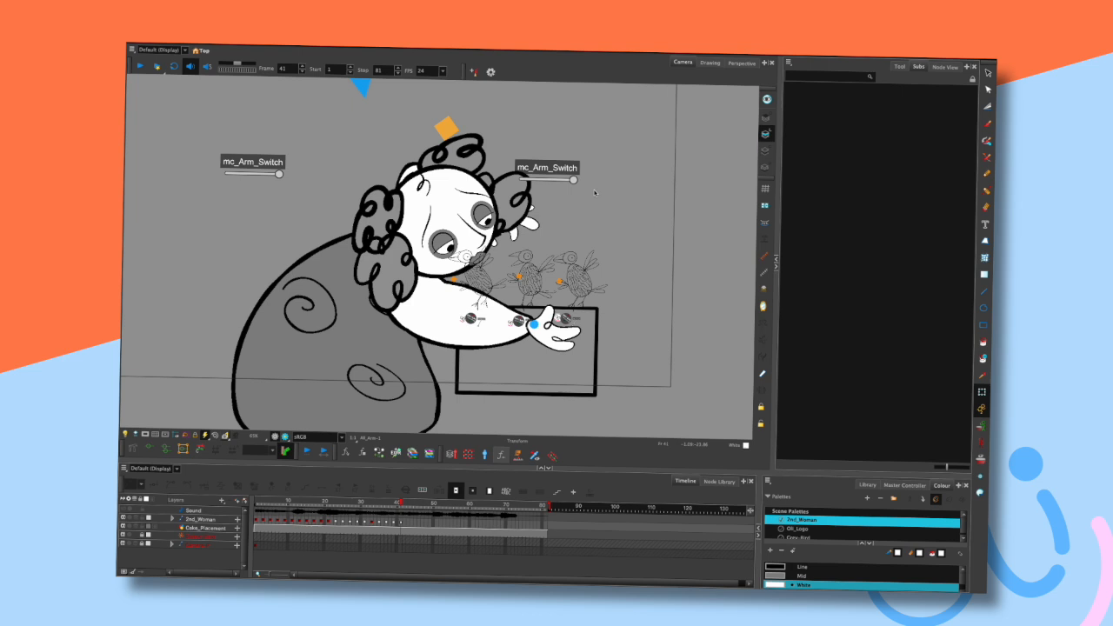
{"action": "key", "text": "period"}
{"action": "key", "text": "comma"}
{"action": "key", "text": "period"}
{"action": "scroll", "coordinate": [611, 206], "scroll_direction": "down", "scroll_amount": 2}
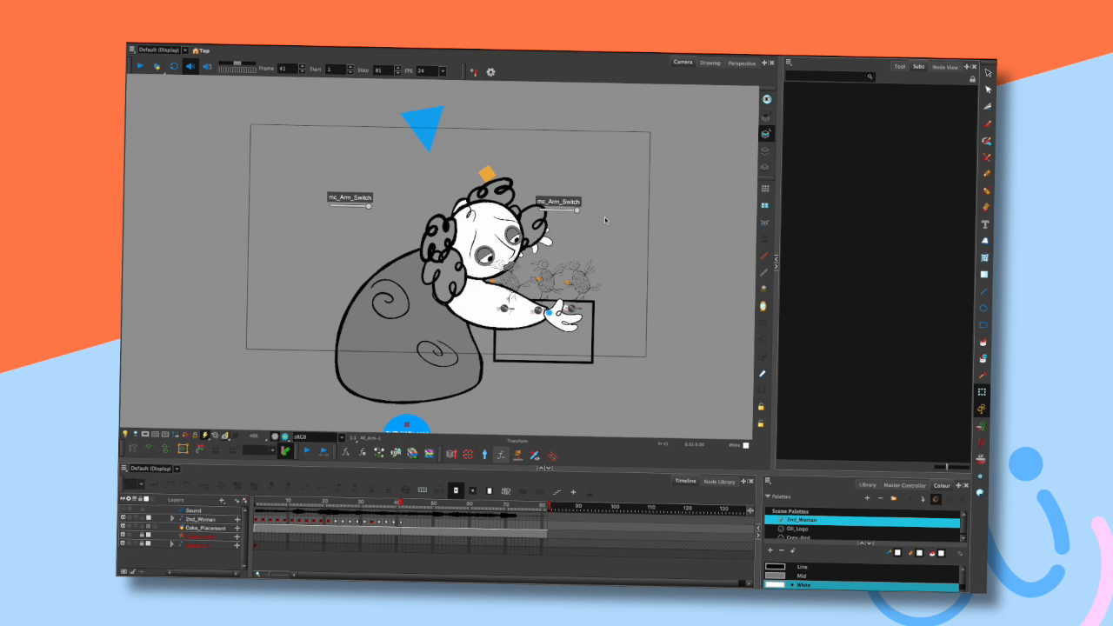
{"action": "scroll", "coordinate": [604, 216], "scroll_direction": "up", "scroll_amount": 4}
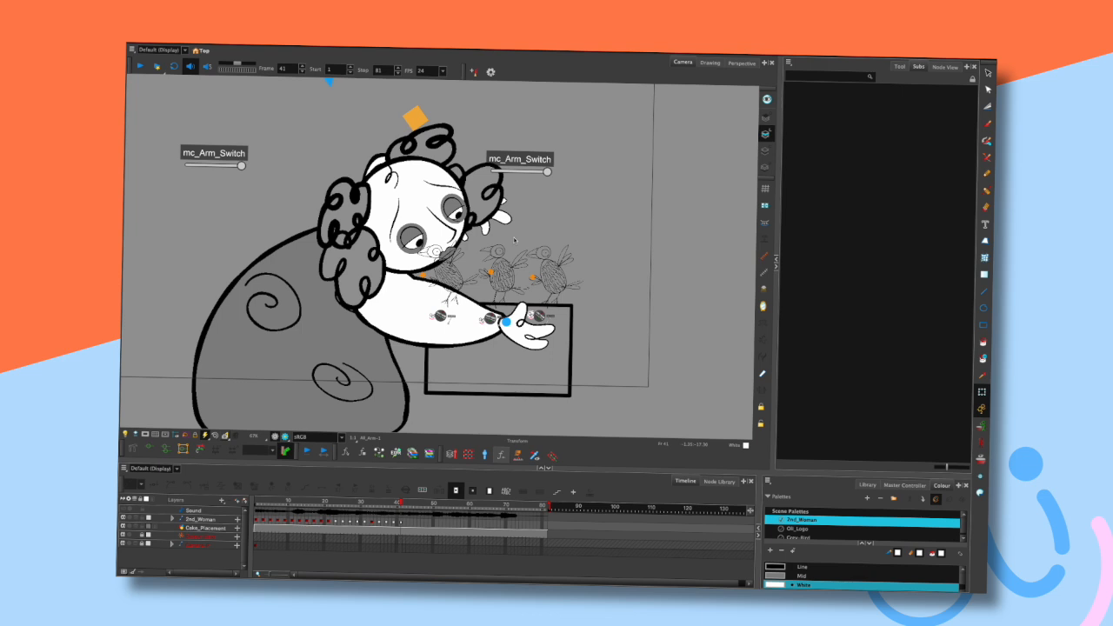
{"action": "key", "text": "comma"}
{"action": "key", "text": "comma"}
{"action": "key", "text": "period"}
{"action": "key", "text": "period"}
{"action": "key", "text": "comma"}
{"action": "key", "text": "comma"}
{"action": "key", "text": "period"}
{"action": "key", "text": "period"}
- Zoom in on the face, select the mouth, and step through frames to review it
{"action": "scroll", "coordinate": [513, 236], "scroll_direction": "up", "scroll_amount": 3}
{"action": "left_click", "coordinate": [432, 250]}
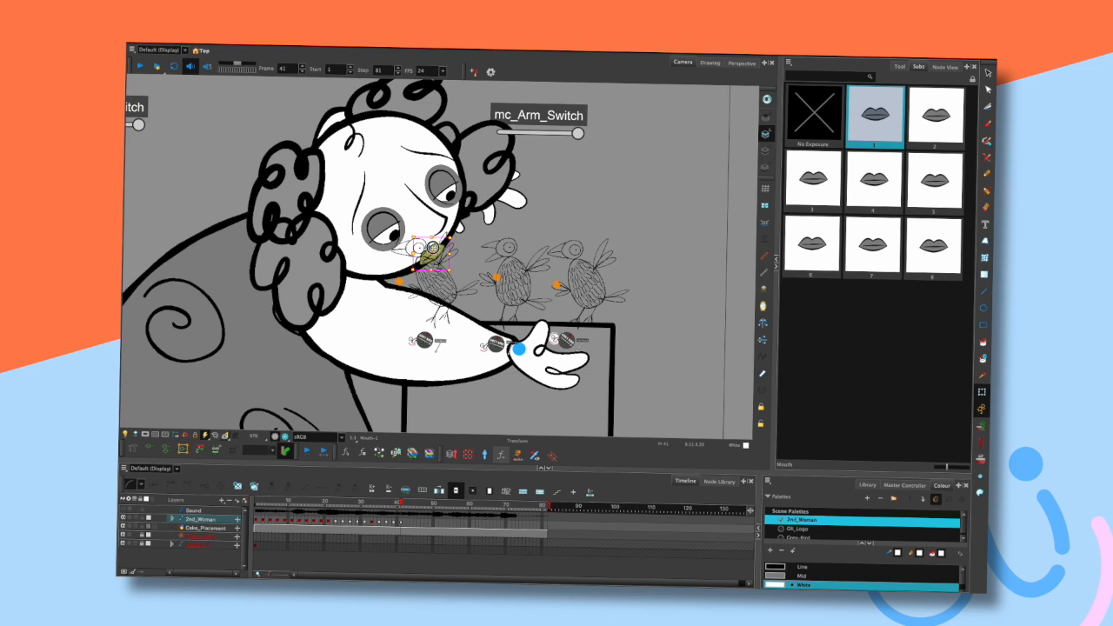
{"action": "left_click", "coordinate": [548, 189]}
{"action": "key", "text": "comma"}
{"action": "key", "text": "comma"}
{"action": "key", "text": "comma"}
{"action": "key", "text": "period"}
{"action": "key", "text": "period"}
{"action": "key", "text": "period"}
{"action": "key", "text": "period"}
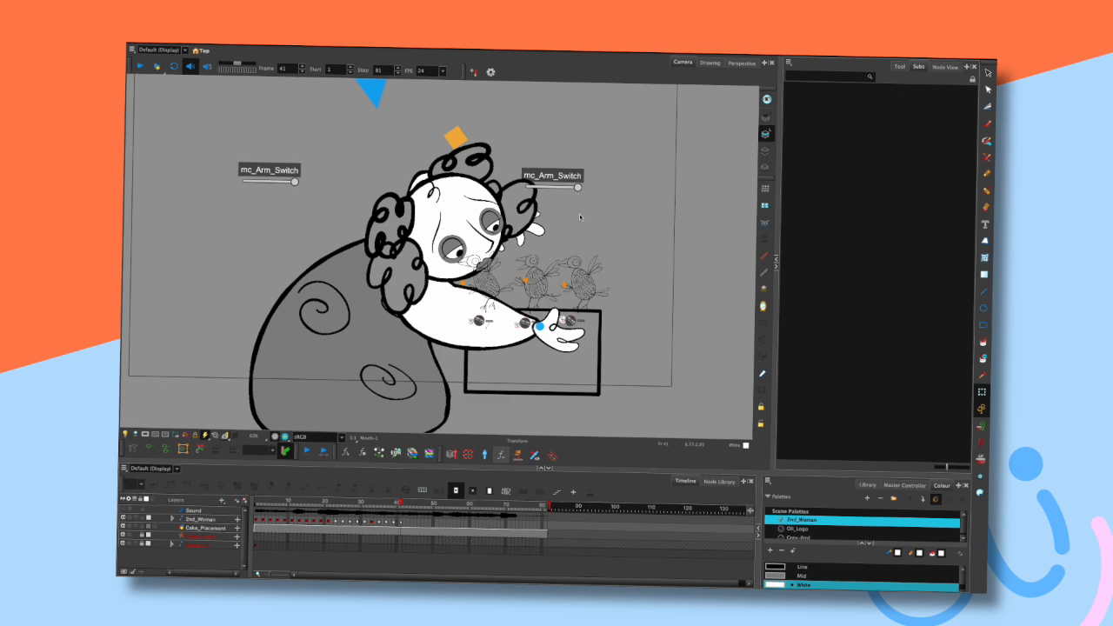
{"action": "left_click_drag", "start_coordinate": [580, 217], "coordinate": [551, 202]}
{"action": "key", "text": "comma"}
{"action": "key", "text": "comma"}
{"action": "key", "text": "comma"}
{"action": "key", "text": "period"}
{"action": "key", "text": "period"}
{"action": "key", "text": "period"}
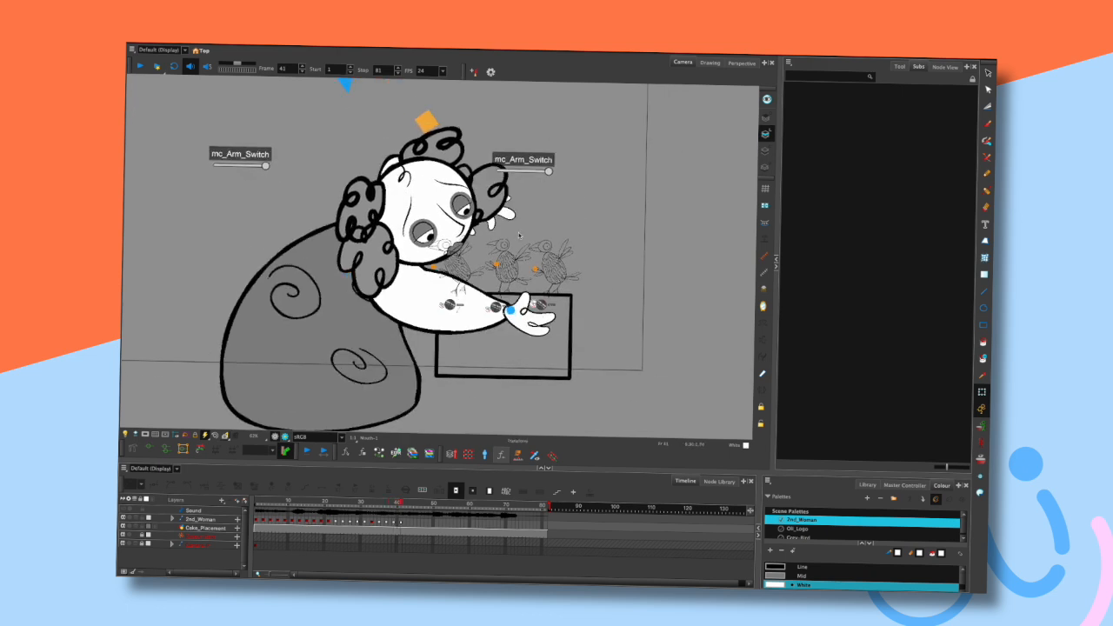
- Nudge a small part near the face slightly and step through frames to check it
{"action": "scroll", "coordinate": [543, 168], "scroll_direction": "up", "scroll_amount": 1}
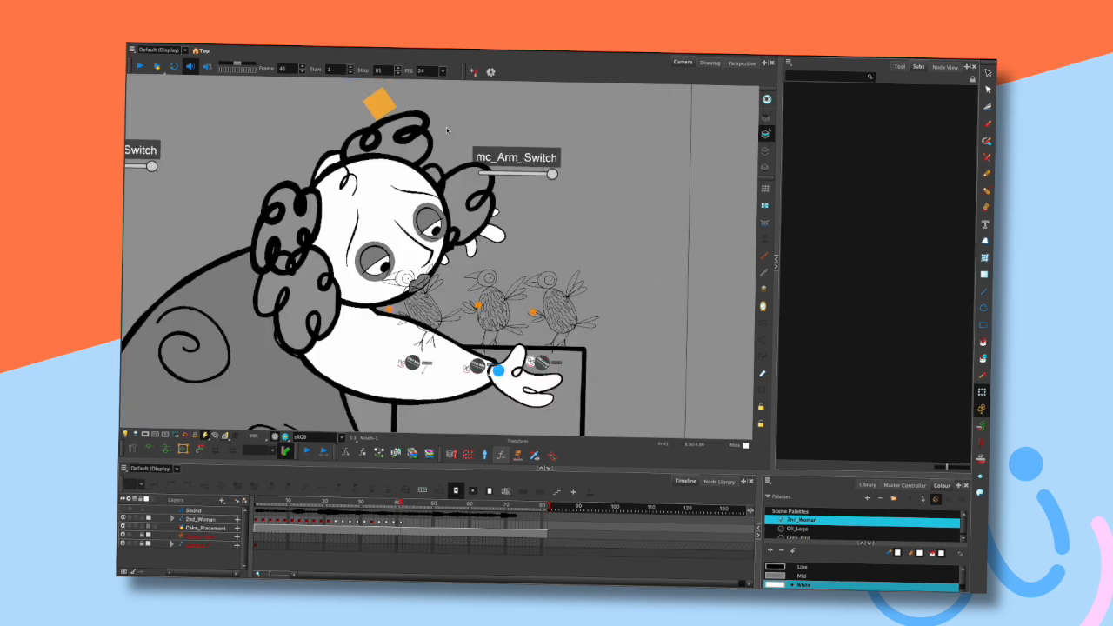
{"action": "left_click_drag", "start_coordinate": [467, 136], "coordinate": [544, 186]}
{"action": "left_click", "coordinate": [463, 155]}
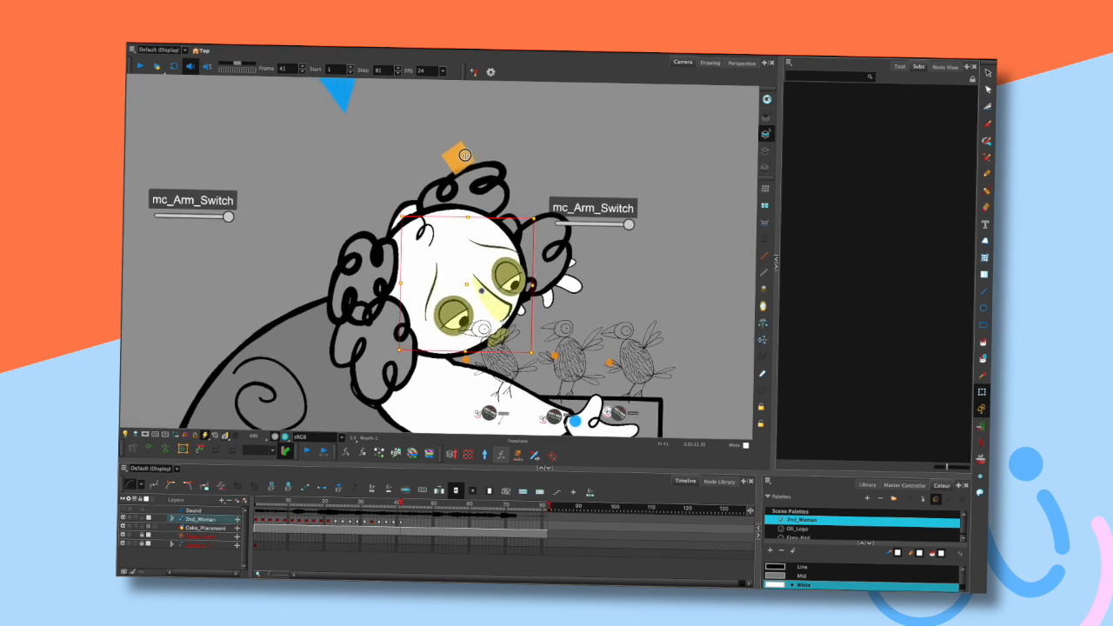
{"action": "left_click_drag", "start_coordinate": [465, 155], "coordinate": [469, 147]}
{"action": "left_click", "coordinate": [582, 102]}
{"action": "key", "text": "comma"}
{"action": "key", "text": "comma"}
{"action": "key", "text": "comma"}
{"action": "key", "text": "period"}
{"action": "key", "text": "period"}
{"action": "key", "text": "period"}
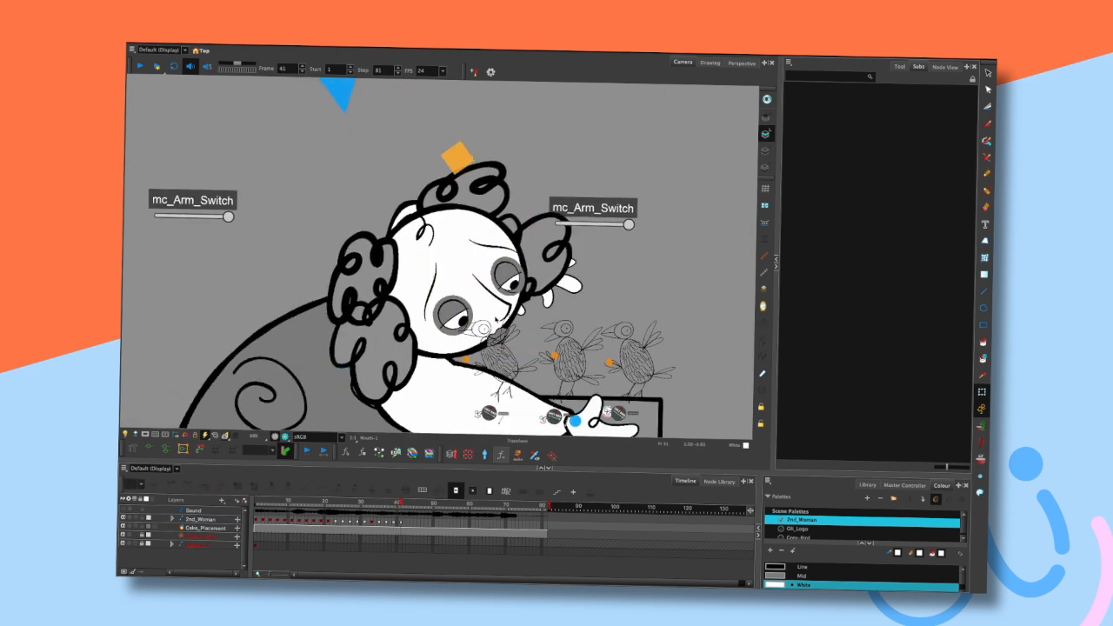
- Zoom in and select the bird's wing and the mouth to inspect their drawings
{"action": "left_click", "coordinate": [500, 330]}
{"action": "scroll", "coordinate": [501, 301], "scroll_direction": "up", "scroll_amount": 4}
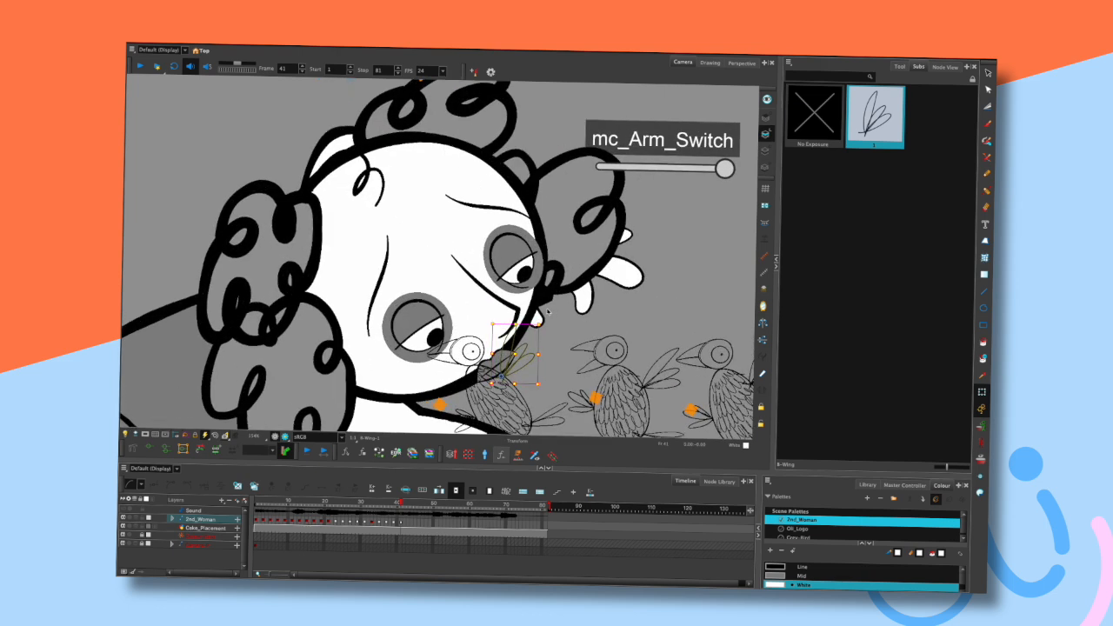
{"action": "left_click_drag", "start_coordinate": [660, 261], "coordinate": [664, 213]}
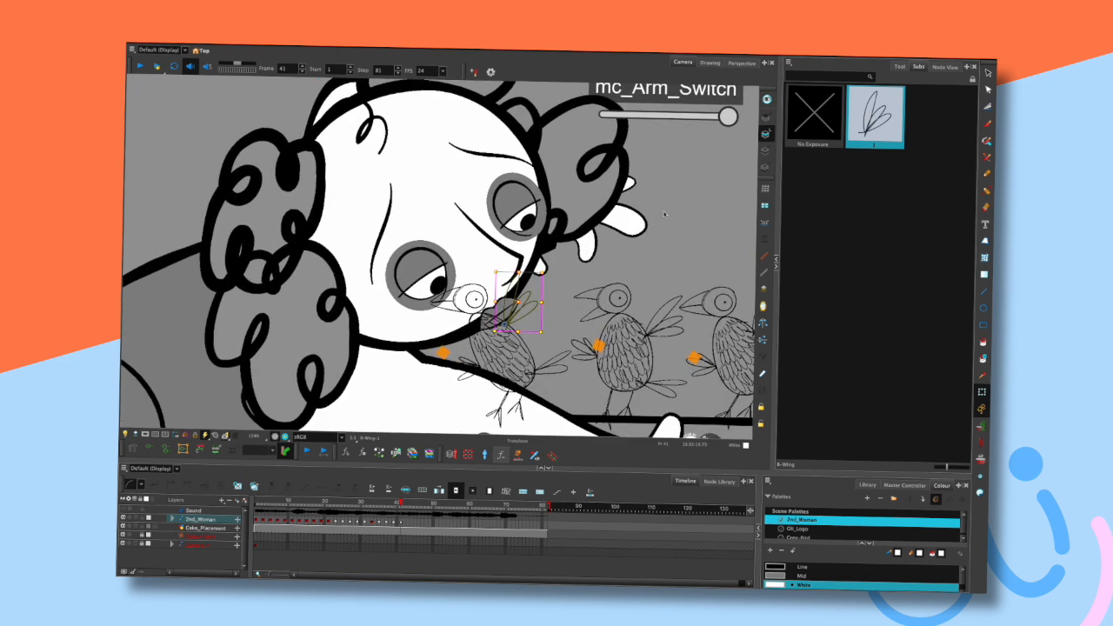
{"action": "left_click", "coordinate": [664, 213]}
{"action": "left_click", "coordinate": [505, 305]}
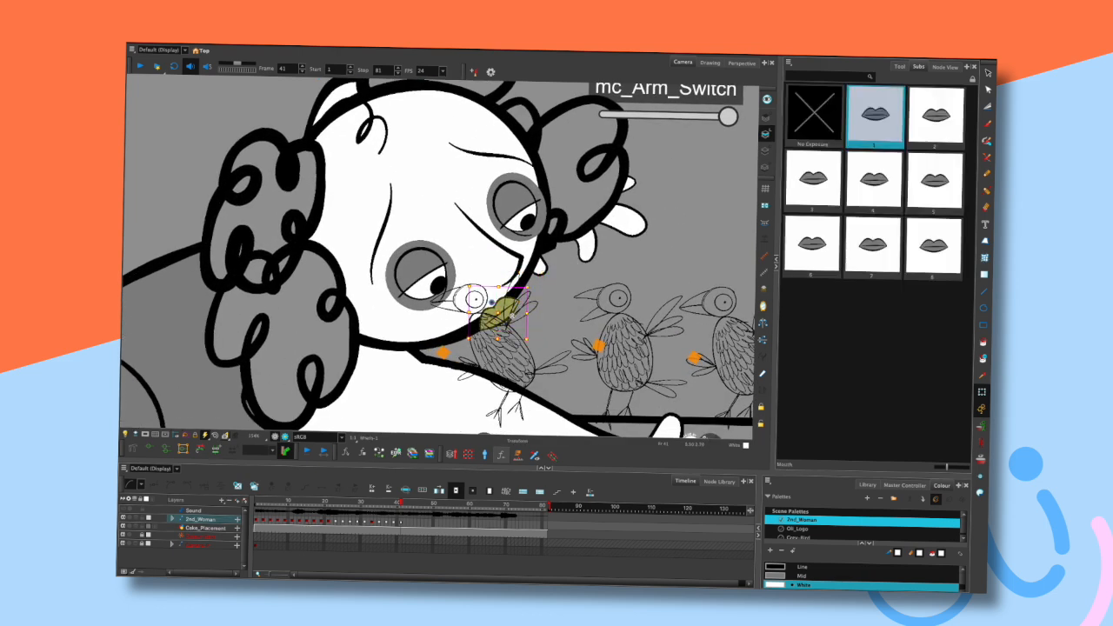
{"action": "scroll", "coordinate": [529, 305], "scroll_direction": "up", "scroll_amount": 2}
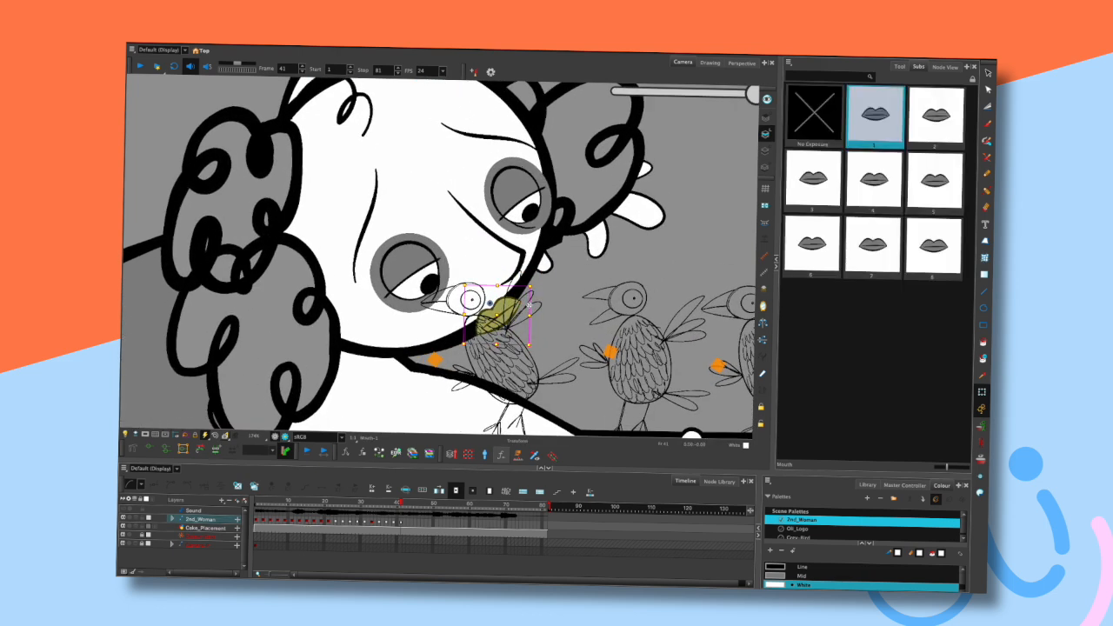
{"action": "scroll", "coordinate": [528, 304], "scroll_direction": "up", "scroll_amount": 3}
{"action": "key", "text": "v"}
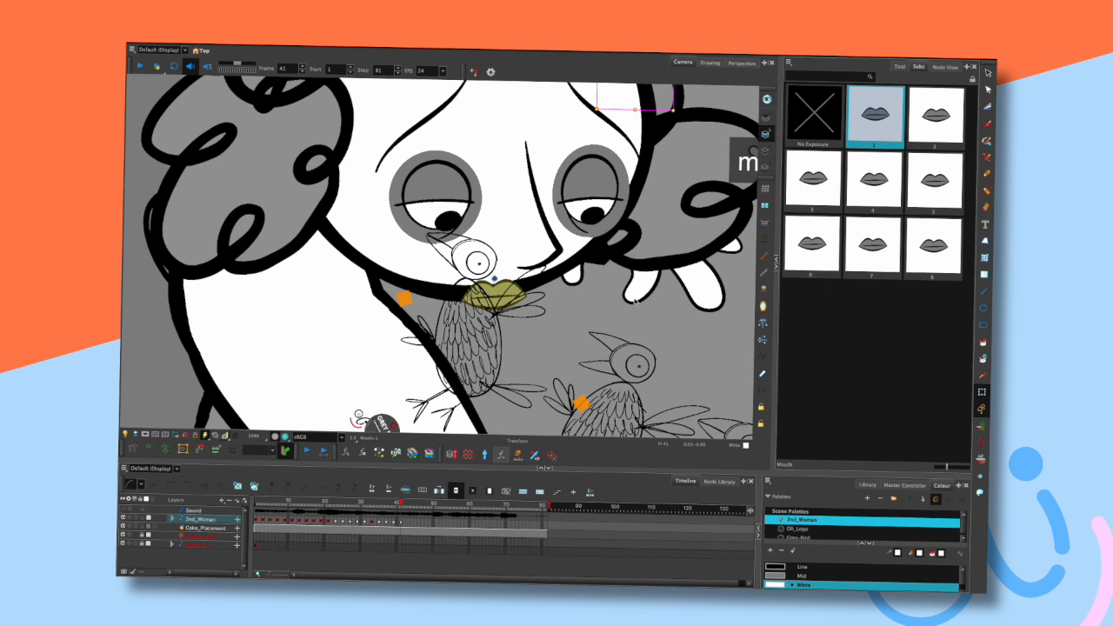
{"action": "left_click", "coordinate": [637, 302]}
{"action": "left_click", "coordinate": [498, 306]}
{"action": "left_click", "coordinate": [580, 315]}
{"action": "scroll", "coordinate": [570, 267], "scroll_direction": "down", "scroll_amount": 4}
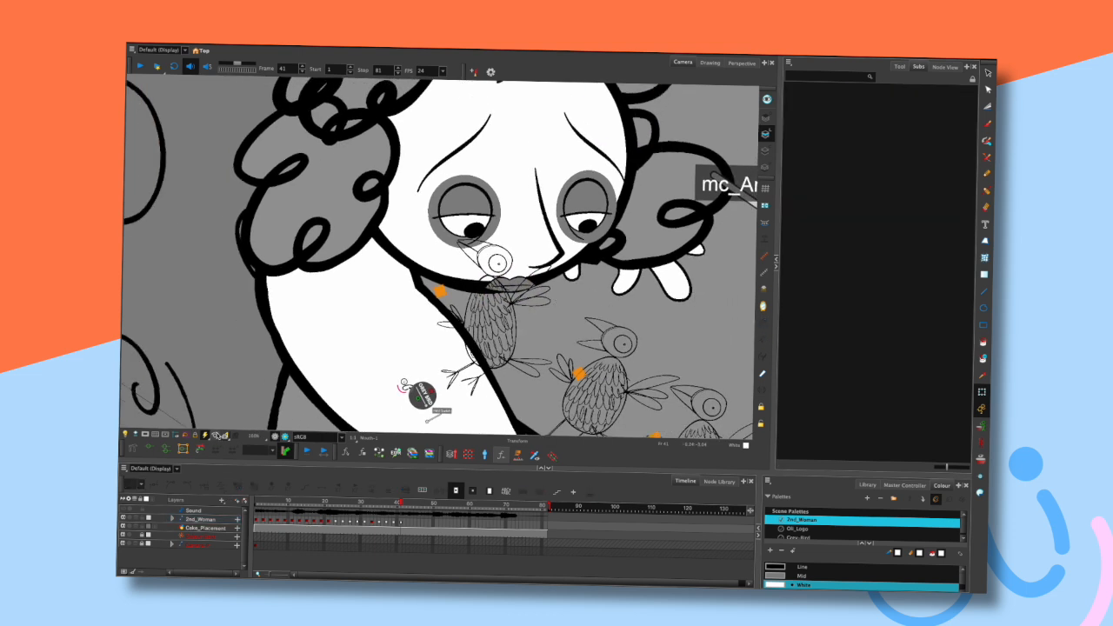
- Zoom back out, jump to the first frame and play the animation
{"action": "left_click", "coordinate": [214, 433]}
{"action": "left_click_drag", "start_coordinate": [655, 248], "coordinate": [619, 194]}
{"action": "key", "text": "comma"}
{"action": "key", "text": "comma"}
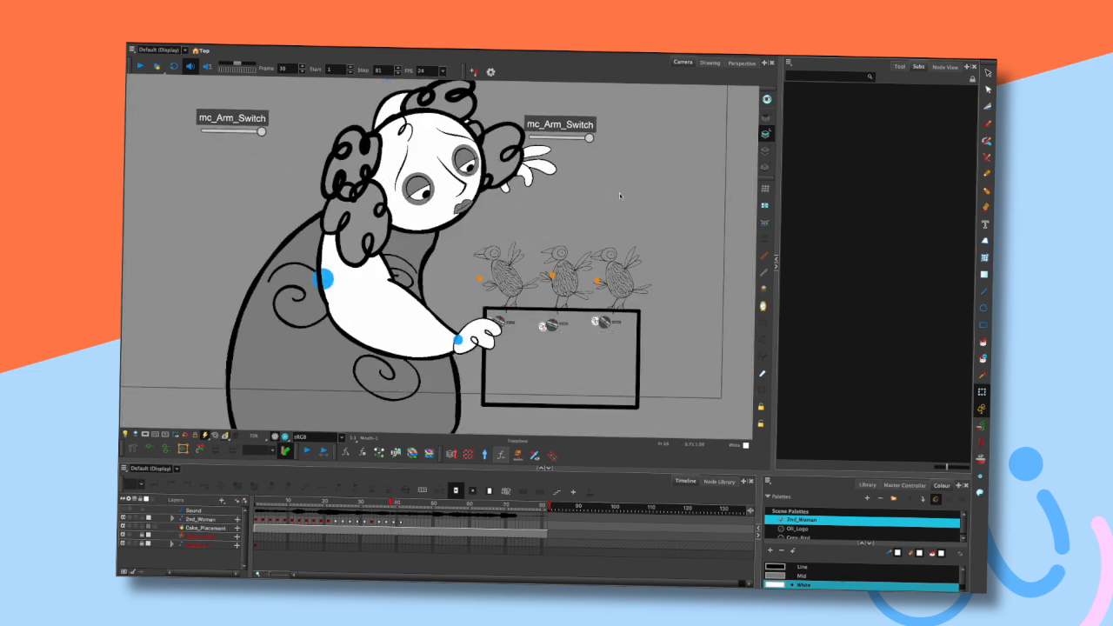
{"action": "key", "text": "period"}
{"action": "key", "text": "period"}
{"action": "scroll", "coordinate": [620, 280], "scroll_direction": "down", "scroll_amount": 3}
{"action": "key", "text": "shift+comma"}
{"action": "key", "text": "shift+Return"}
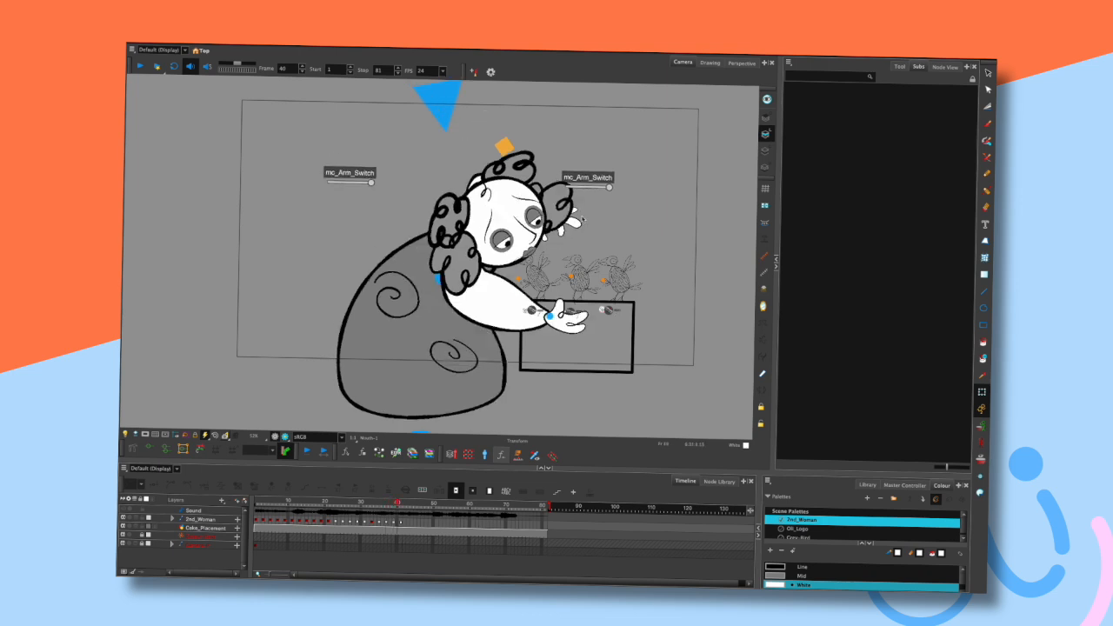
- Select the hand and step back and forth through the posed frames to review the arm
{"action": "left_click", "coordinate": [582, 235]}
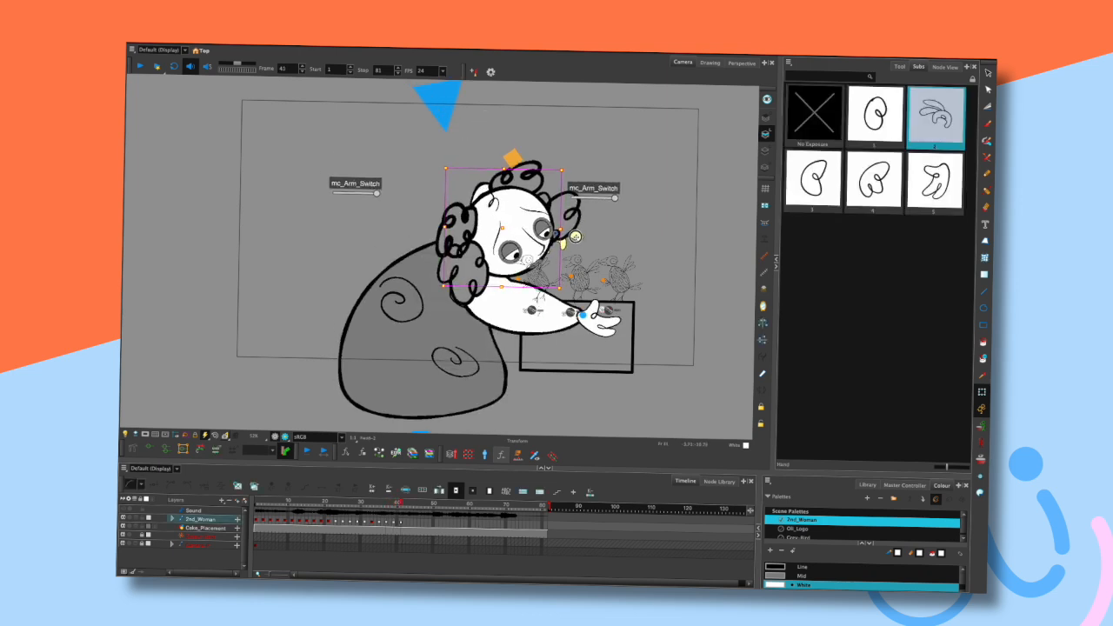
{"action": "left_click", "coordinate": [605, 230]}
{"action": "key", "text": "comma"}
{"action": "key", "text": "comma"}
{"action": "key", "text": "comma"}
{"action": "key", "text": "period"}
{"action": "key", "text": "period"}
{"action": "key", "text": "period"}
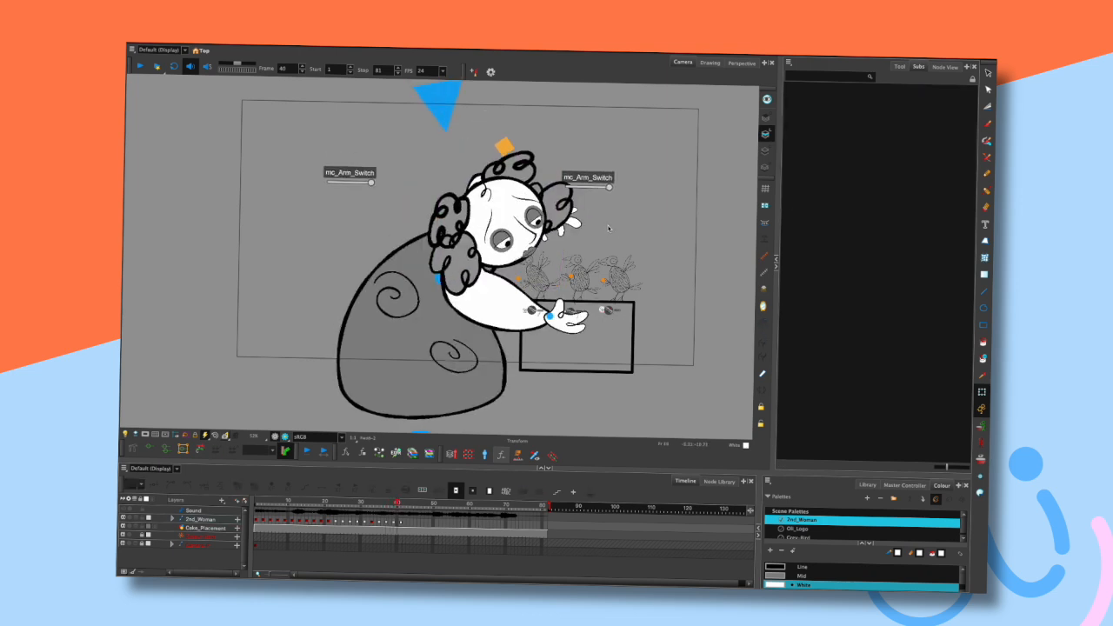
{"action": "key", "text": "comma"}
{"action": "key", "text": "comma"}
{"action": "key", "text": "comma"}
{"action": "key", "text": "period"}
{"action": "key", "text": "period"}
{"action": "key", "text": "period"}
- Reselect the hand, step across frames once more, and return to the first frame
{"action": "left_click", "coordinate": [579, 242]}
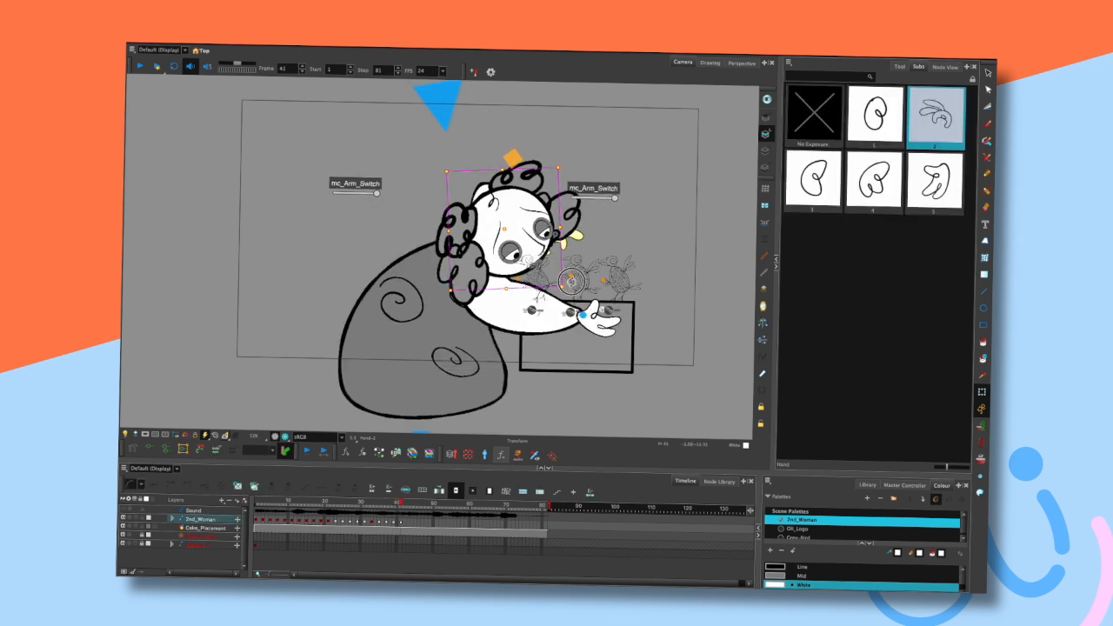
{"action": "left_click", "coordinate": [600, 240]}
{"action": "key", "text": "comma"}
{"action": "key", "text": "comma"}
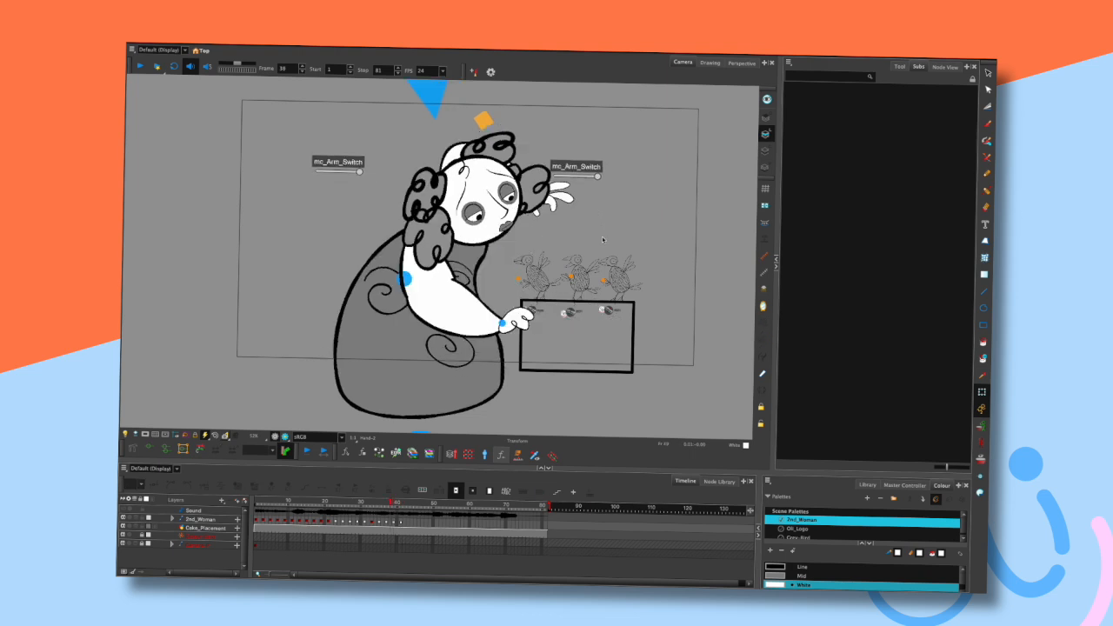
{"action": "key", "text": "period"}
{"action": "key", "text": "period"}
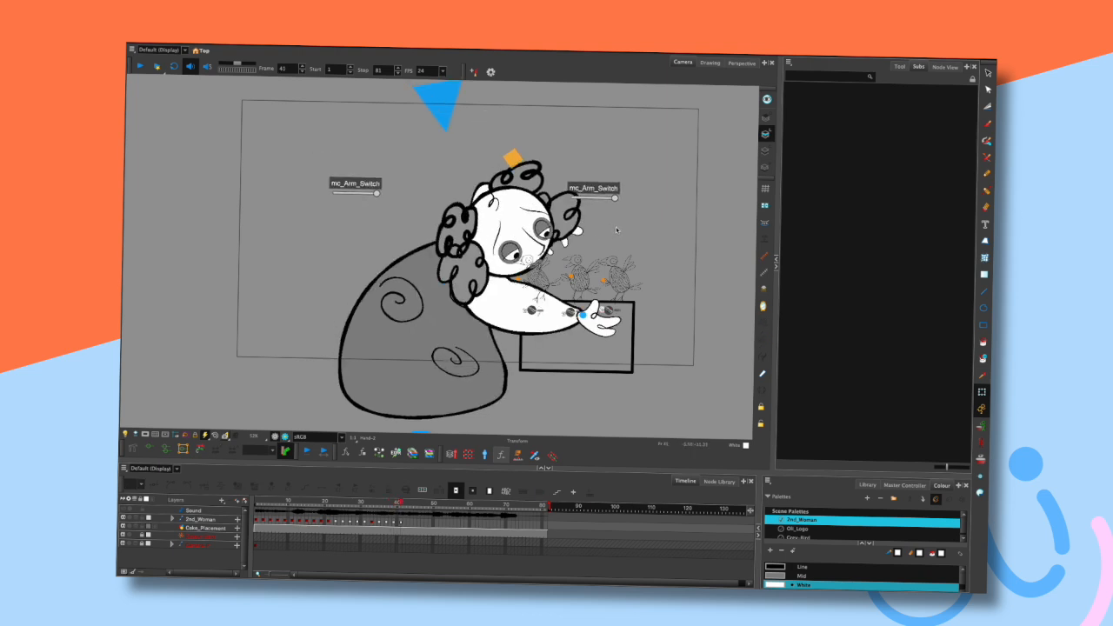
{"action": "key", "text": "shift+comma"}
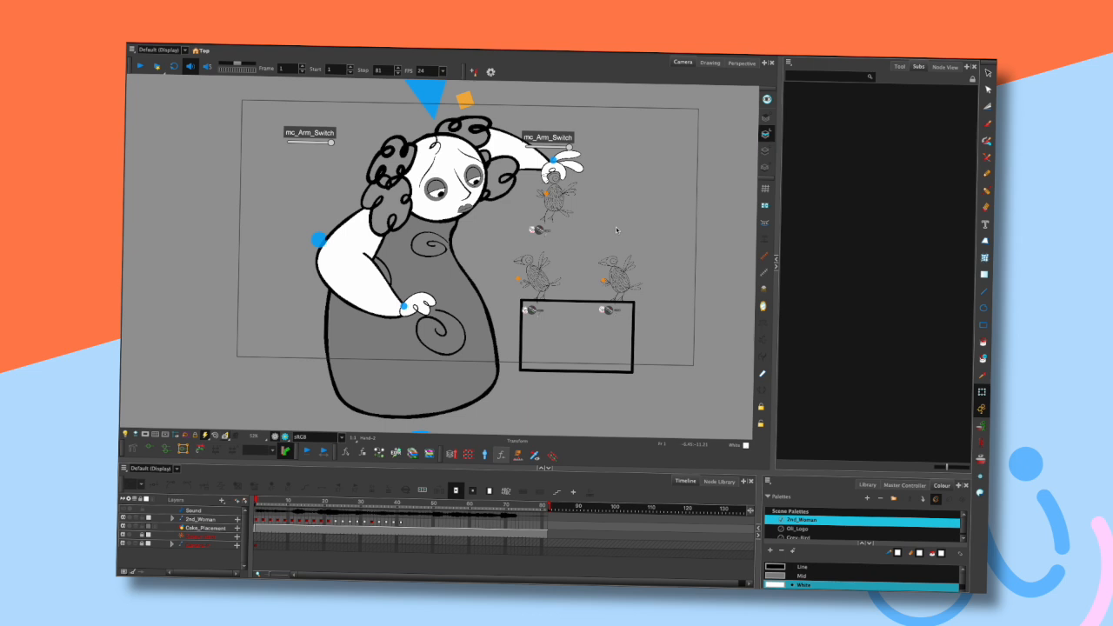
- Play the animation, jump back to the first frame, and play it through once more
{"action": "key", "text": "shift+Return"}
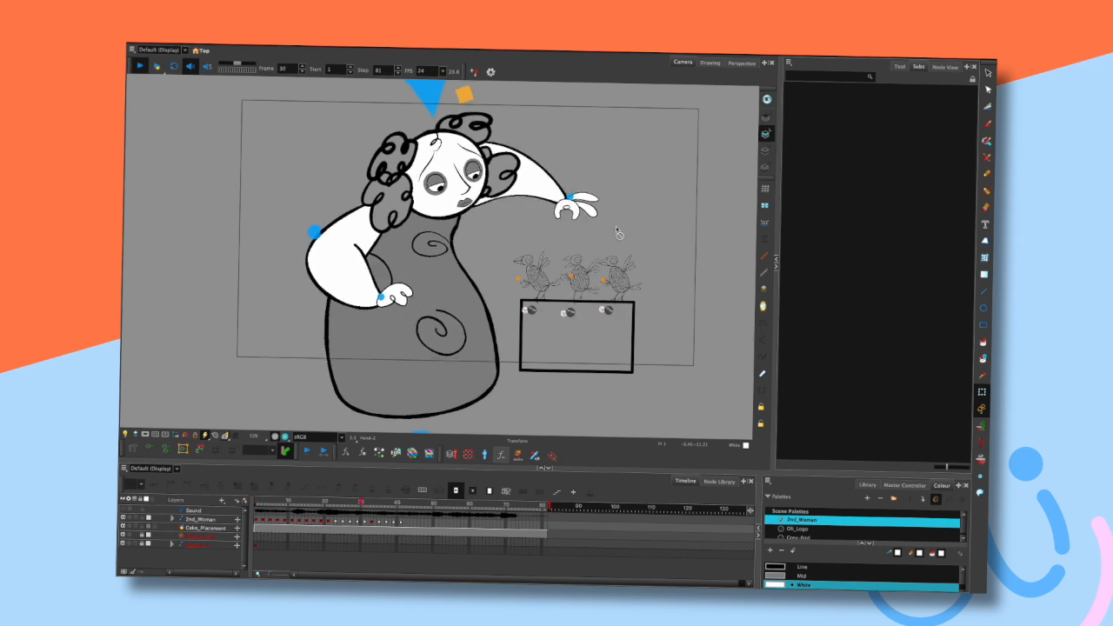
{"action": "key", "text": "shift+Return"}
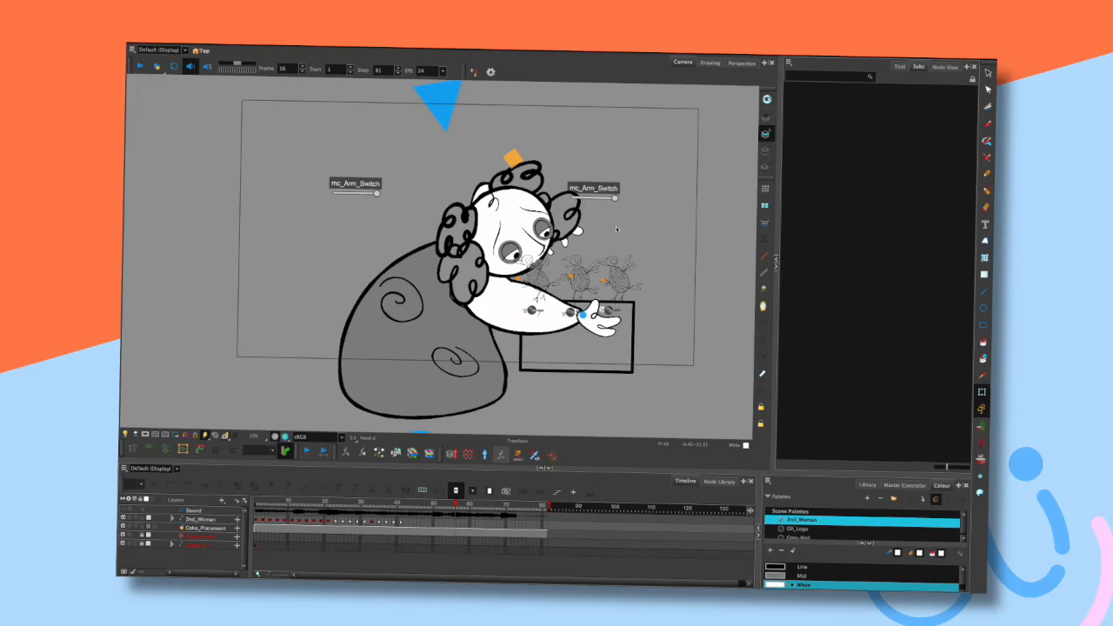
{"action": "key", "text": "shift+comma"}
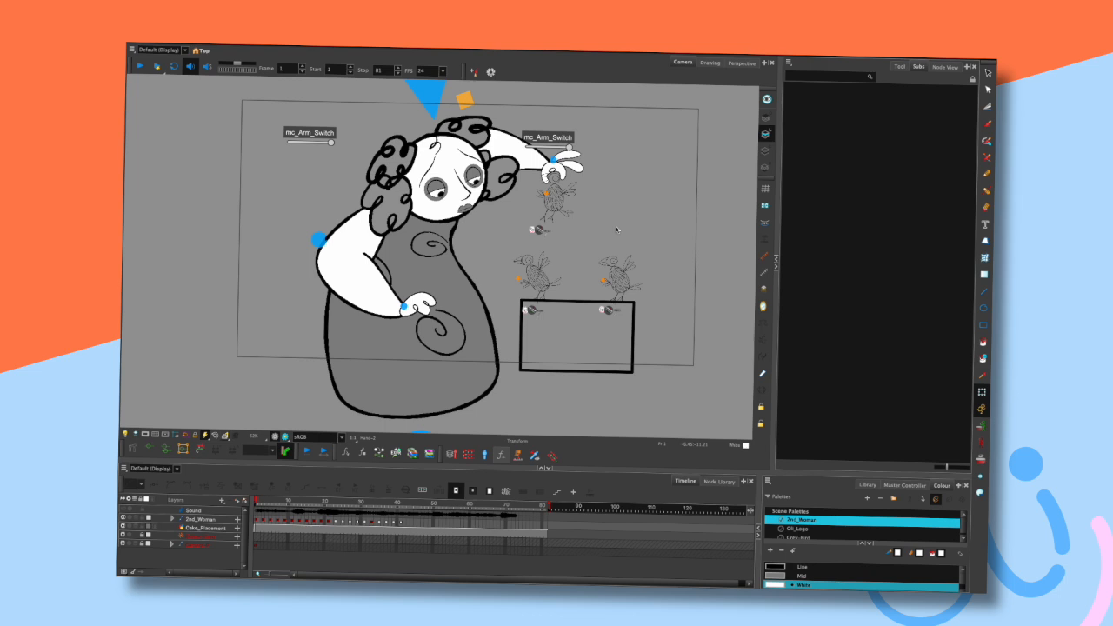
{"action": "key", "text": "Return"}
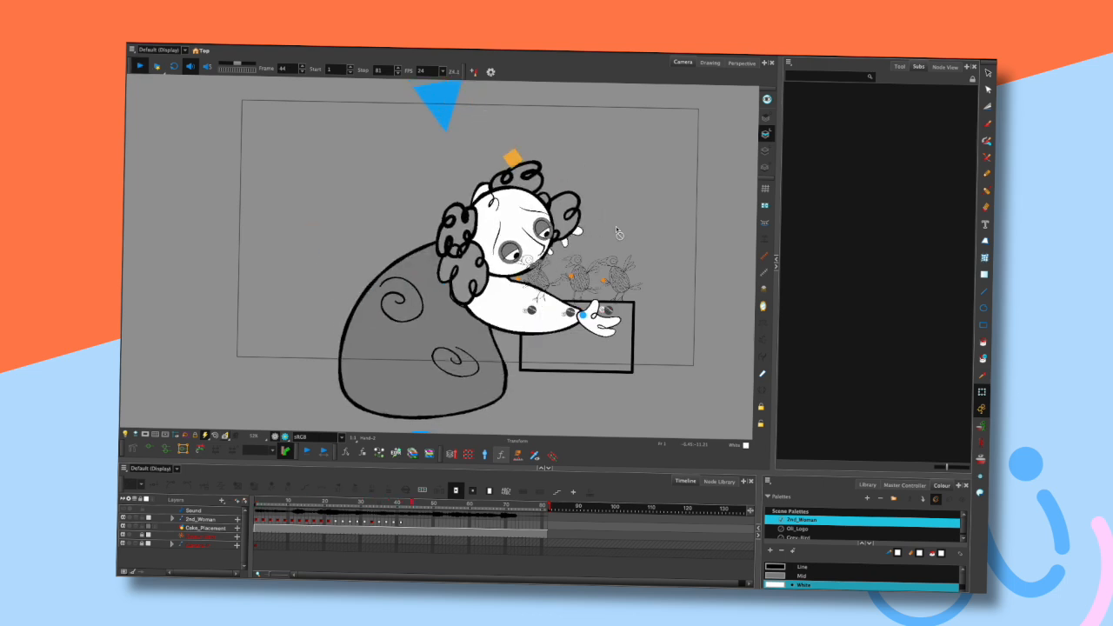
{"action": "key", "text": "Return"}
- Go to frame 42, zoom in on the reaching arm, and nudge the hand slightly into place
{"action": "left_click", "coordinate": [406, 502]}
{"action": "left_click_drag", "start_coordinate": [629, 274], "coordinate": [628, 233]}
{"action": "scroll", "coordinate": [628, 232], "scroll_direction": "up", "scroll_amount": 3}
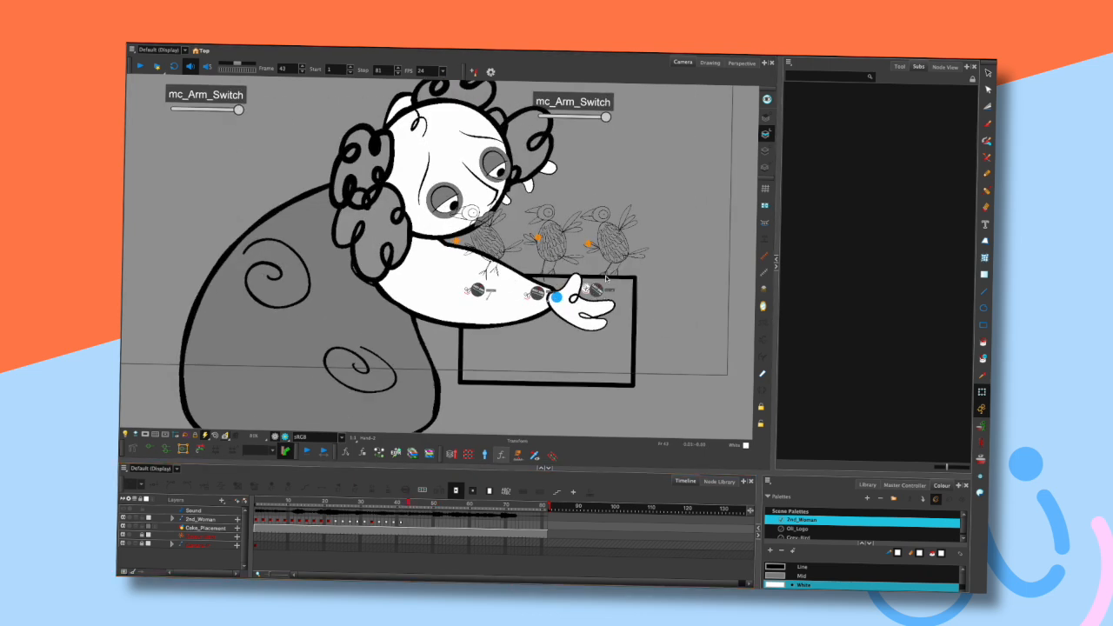
{"action": "left_click", "coordinate": [581, 319]}
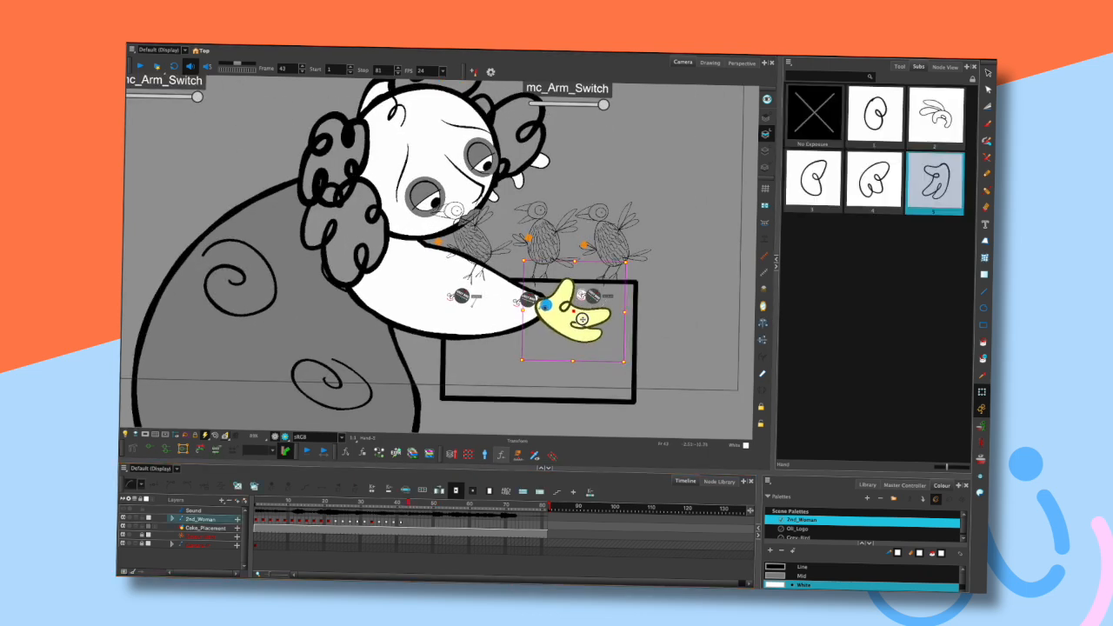
{"action": "left_click_drag", "start_coordinate": [582, 319], "coordinate": [575, 323]}
{"action": "left_click", "coordinate": [606, 180]}
{"action": "left_click_drag", "start_coordinate": [605, 180], "coordinate": [611, 231]}
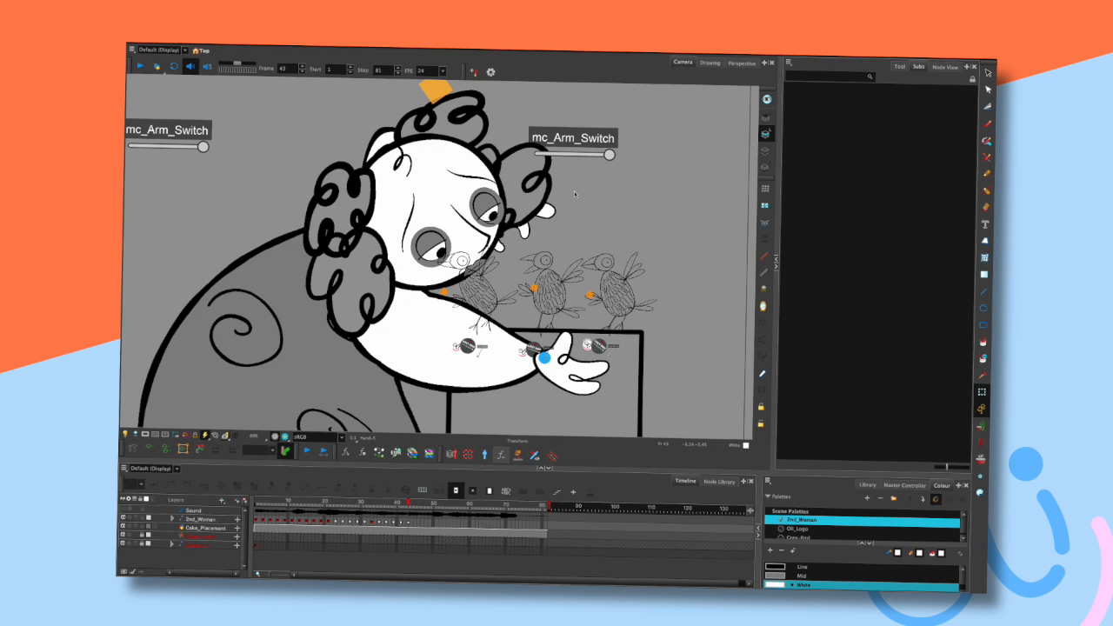
{"action": "scroll", "coordinate": [573, 193], "scroll_direction": "down", "scroll_amount": 3}
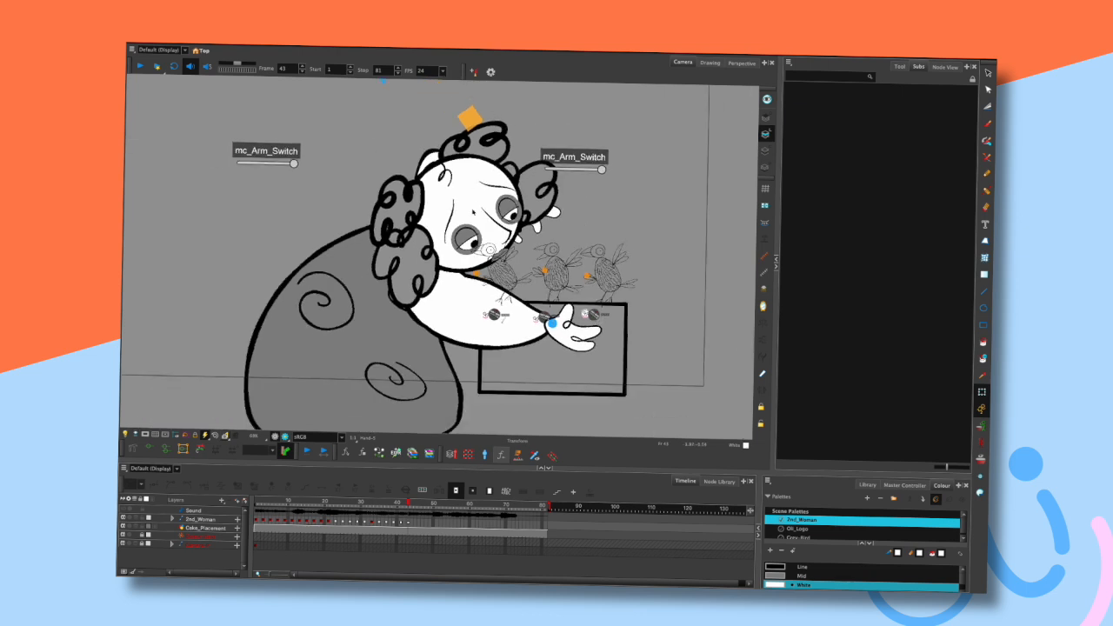
- Nudge the face slightly and step back and forth around frame 42 to check the motion
{"action": "left_click", "coordinate": [465, 213]}
{"action": "left_click_drag", "start_coordinate": [464, 214], "coordinate": [455, 210]}
{"action": "left_click", "coordinate": [594, 188]}
{"action": "key", "text": "comma"}
{"action": "key", "text": "comma"}
{"action": "key", "text": "comma"}
{"action": "key", "text": "period"}
- Select the hair curl, deselect it, and step back and forth through the neighbouring frames
{"action": "key", "text": "period"}
{"action": "key", "text": "period"}
{"action": "left_click", "coordinate": [553, 211]}
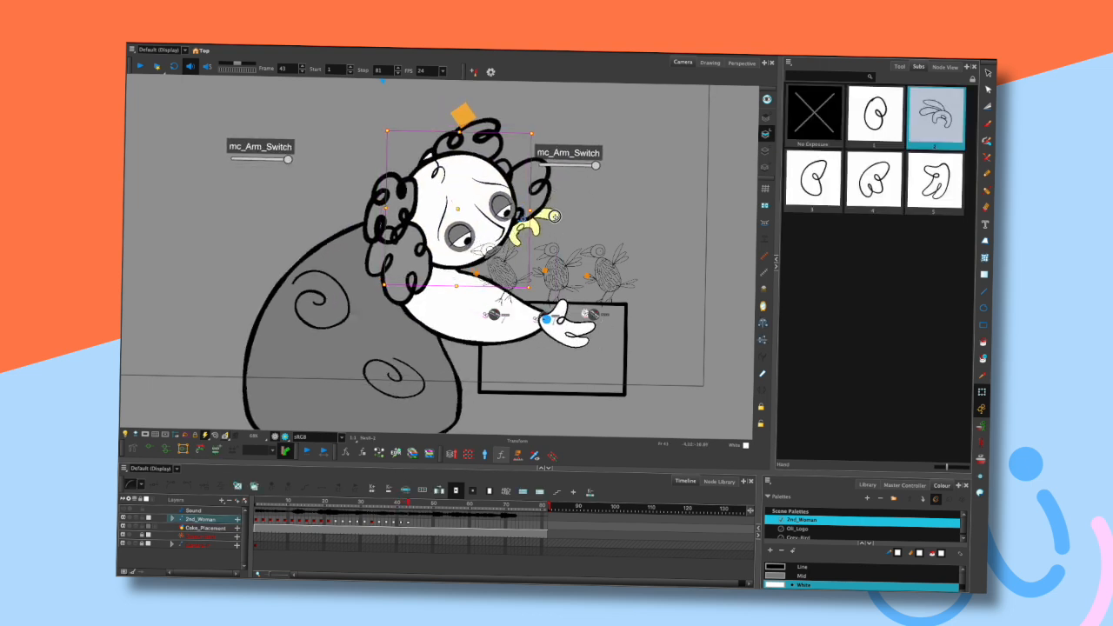
{"action": "left_click", "coordinate": [586, 200]}
{"action": "key", "text": "comma"}
{"action": "key", "text": "comma"}
- Select the hand, step one frame each way, and nudge the hand slightly
{"action": "key", "text": "period"}
{"action": "key", "text": "period"}
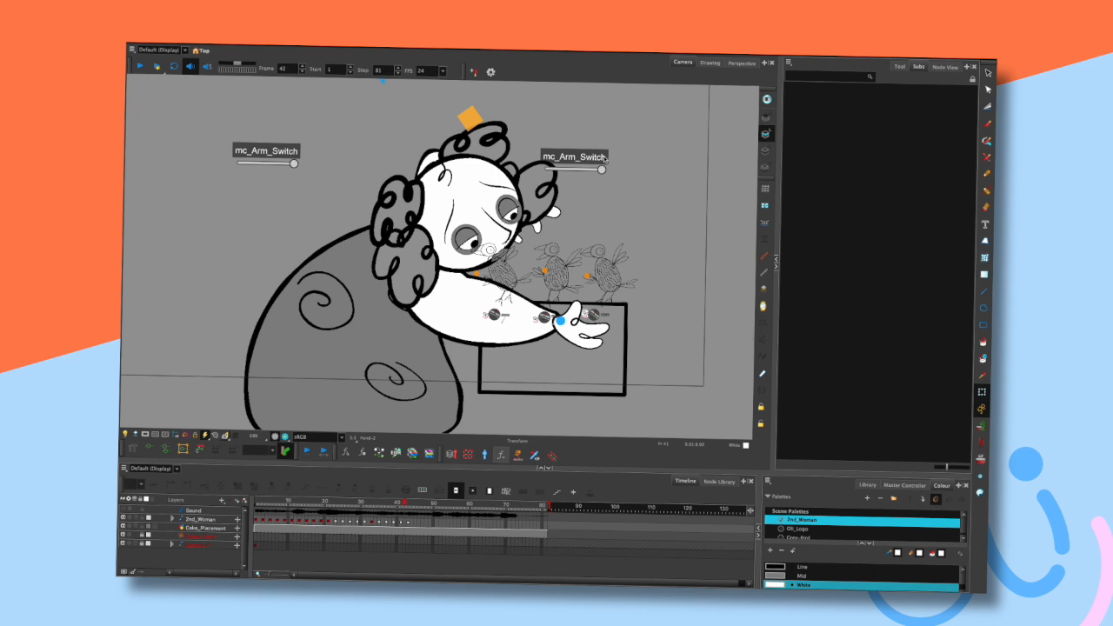
{"action": "left_click", "coordinate": [576, 329]}
{"action": "key", "text": "comma"}
{"action": "key", "text": "period"}
{"action": "left_click_drag", "start_coordinate": [598, 327], "coordinate": [589, 332]}
{"action": "key", "text": "Escape"}
- Select the body, deselect it, and step back and forth through the neighbouring frames
{"action": "left_click", "coordinate": [456, 329]}
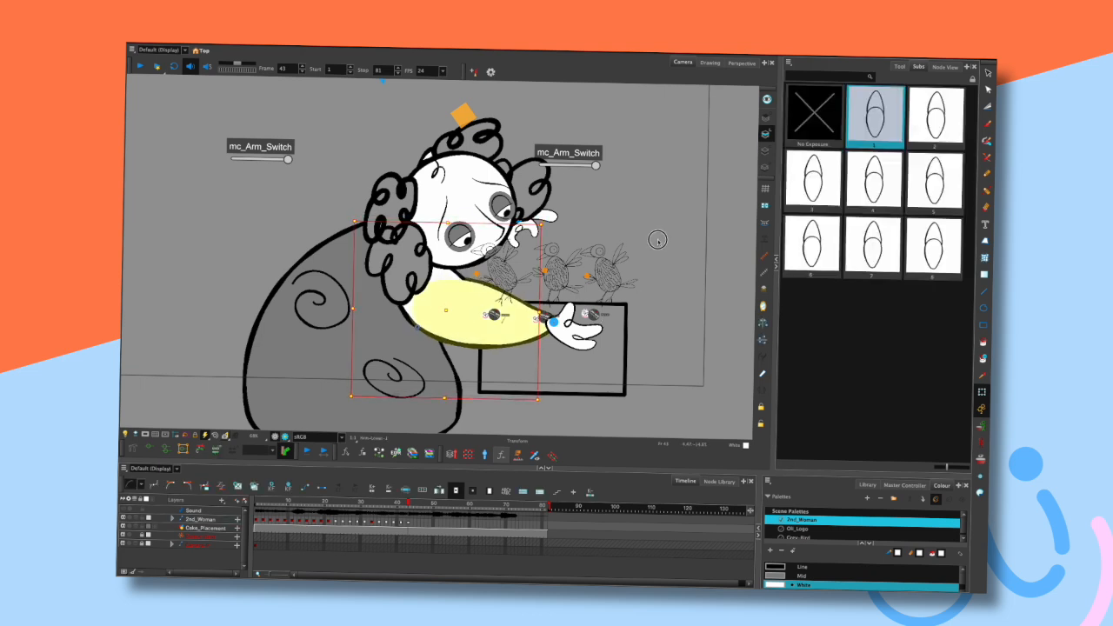
{"action": "left_click", "coordinate": [650, 244]}
{"action": "key", "text": "comma"}
{"action": "key", "text": "period"}
{"action": "key", "text": "comma"}
{"action": "key", "text": "period"}
{"action": "key", "text": "comma"}
- Nudge the hair curl slightly and step back and forth through the neighbouring frames
{"action": "key", "text": "comma"}
{"action": "key", "text": "period"}
{"action": "key", "text": "period"}
{"action": "left_click_drag", "start_coordinate": [553, 218], "coordinate": [546, 214]}
{"action": "left_click", "coordinate": [593, 205]}
{"action": "key", "text": "comma"}
{"action": "key", "text": "comma"}
{"action": "key", "text": "comma"}
{"action": "key", "text": "period"}
{"action": "key", "text": "period"}
{"action": "key", "text": "period"}
- Select the head, deselect it, step through frames, and play and stop the animation
{"action": "left_click", "coordinate": [461, 195]}
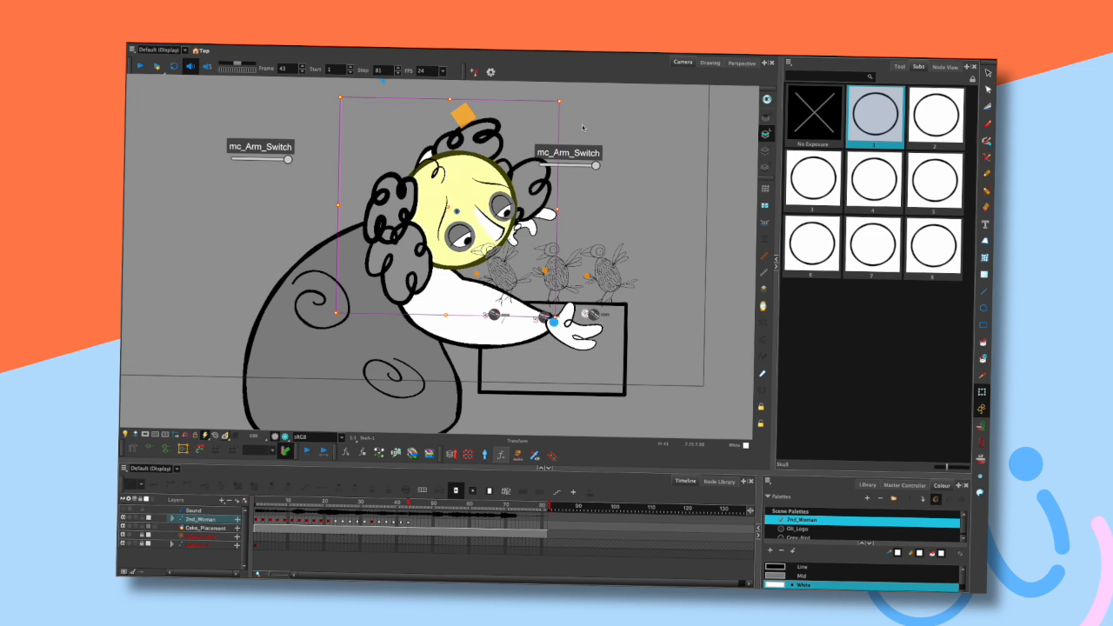
{"action": "left_click", "coordinate": [626, 165]}
{"action": "key", "text": "comma"}
{"action": "key", "text": "comma"}
{"action": "key", "text": "comma"}
{"action": "key", "text": "period"}
{"action": "key", "text": "comma"}
{"action": "key", "text": "comma"}
{"action": "key", "text": "period"}
{"action": "key", "text": "period"}
{"action": "key", "text": "comma"}
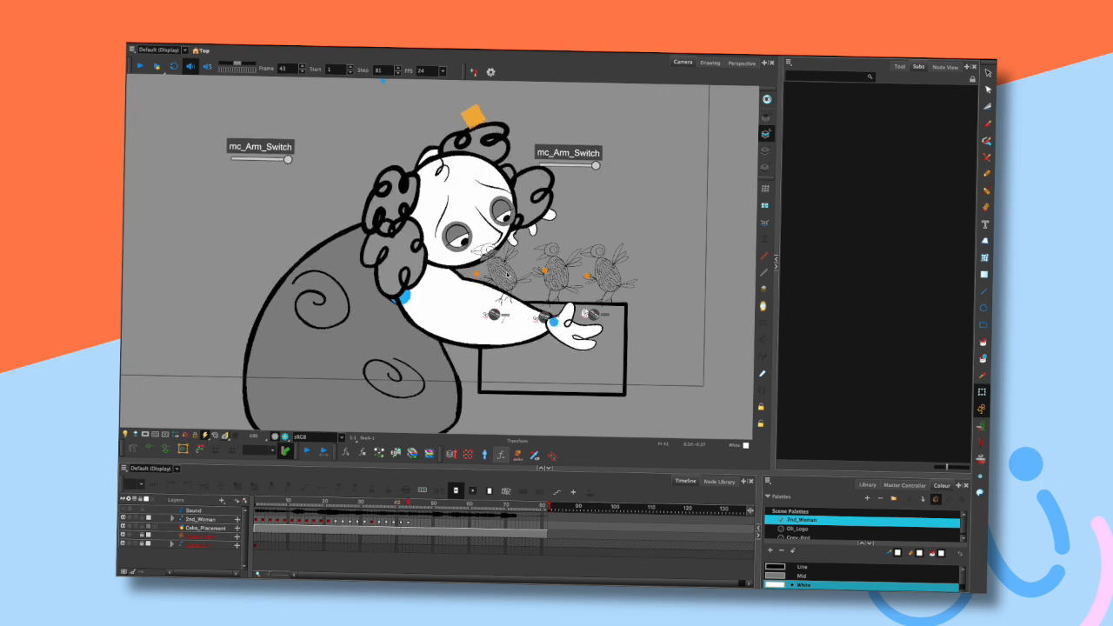
{"action": "key", "text": "Return"}
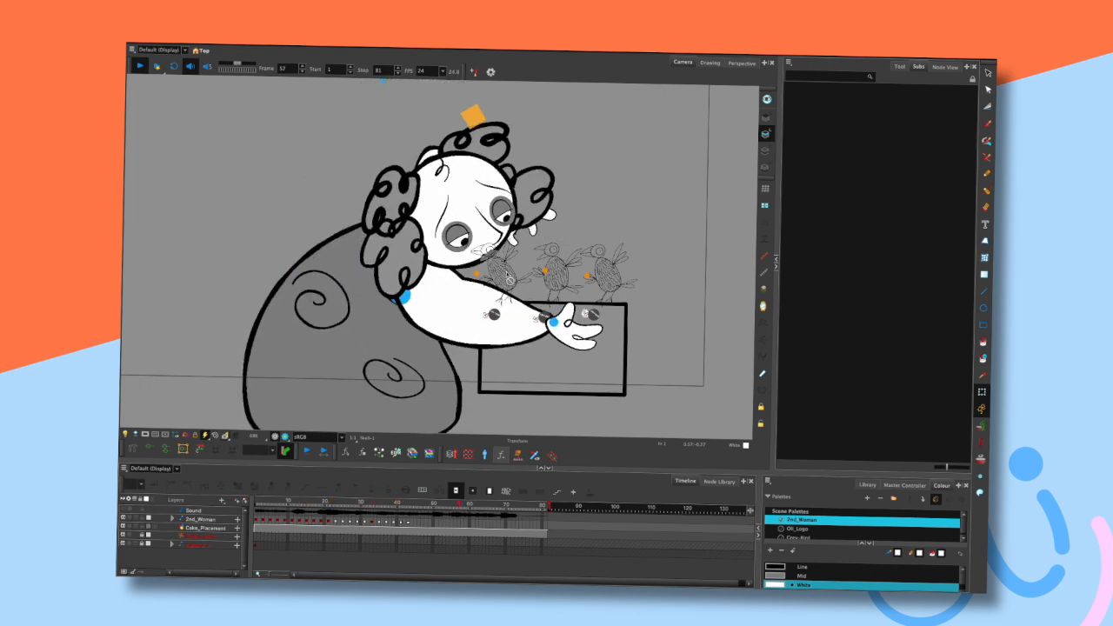
{"action": "key", "text": "Return"}
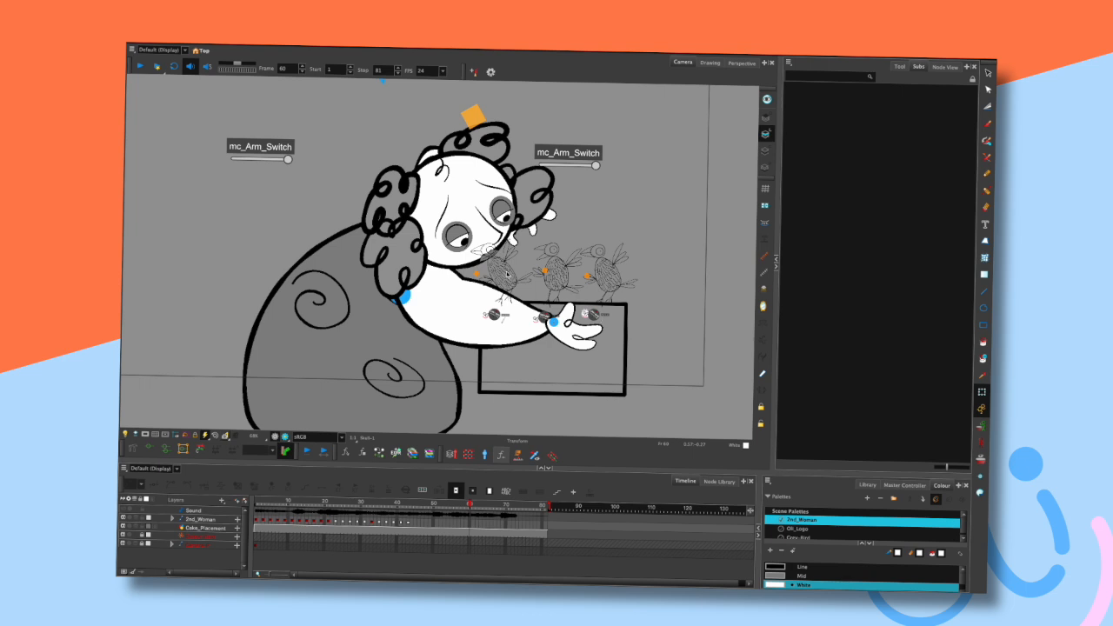
- Return to frame 42 and step repeatedly back and forth through the surrounding frames
{"action": "left_click", "coordinate": [406, 502]}
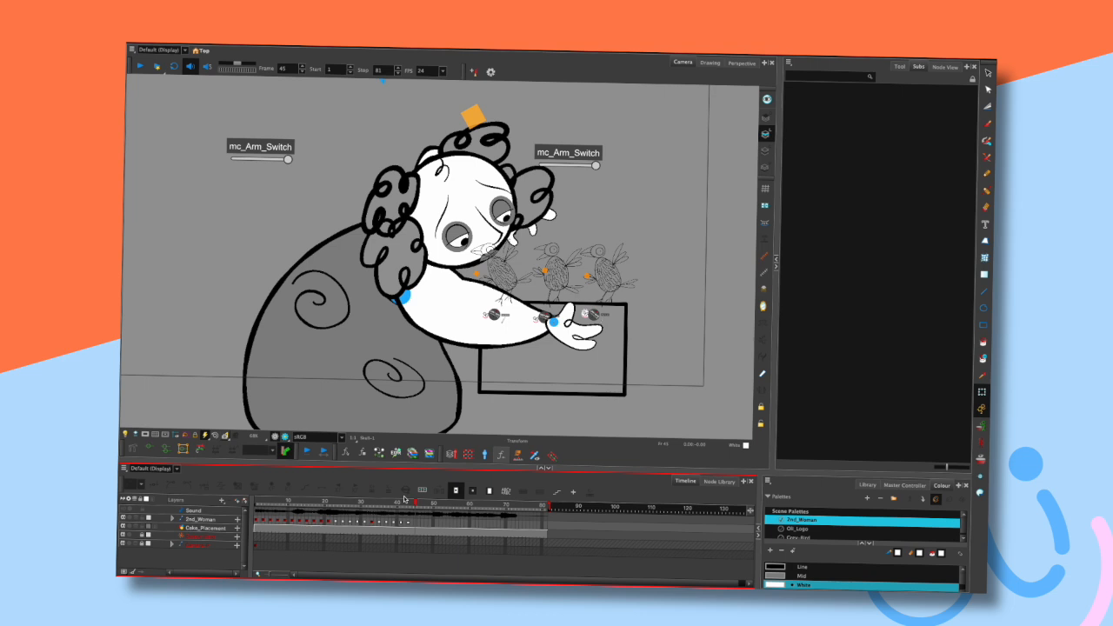
{"action": "key", "text": "comma"}
{"action": "key", "text": "period"}
{"action": "key", "text": "period"}
{"action": "key", "text": "comma"}
{"action": "key", "text": "period"}
{"action": "key", "text": "period"}
{"action": "key", "text": "comma"}
{"action": "key", "text": "comma"}
{"action": "key", "text": "comma"}
{"action": "key", "text": "comma"}
{"action": "key", "text": "period"}
{"action": "key", "text": "period"}
{"action": "key", "text": "period"}
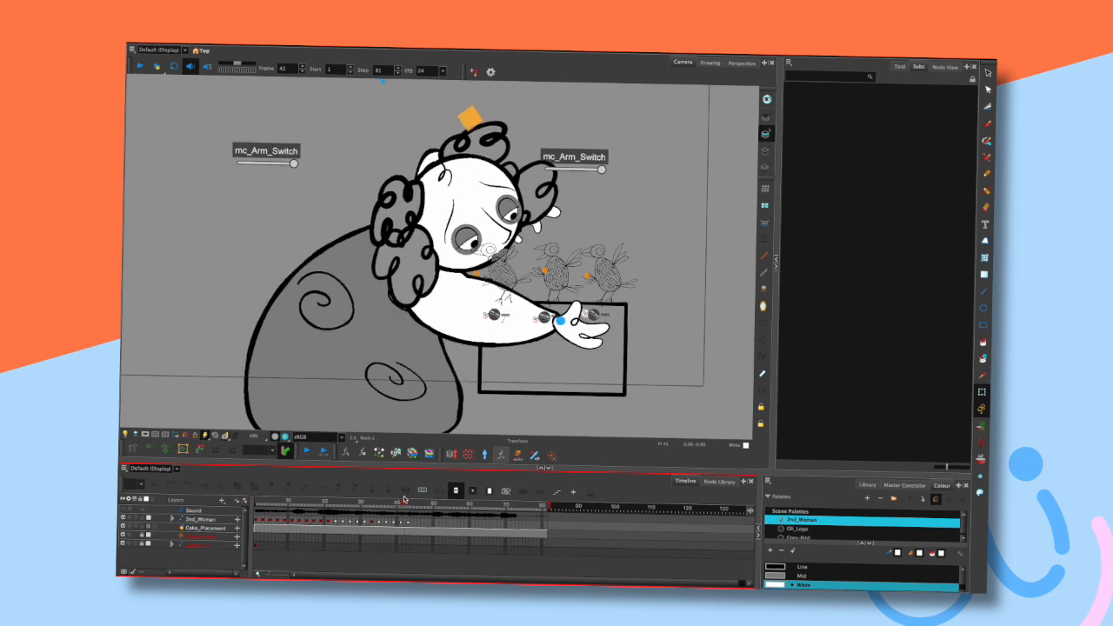
{"action": "key", "text": "comma"}
{"action": "key", "text": "comma"}
{"action": "key", "text": "comma"}
{"action": "key", "text": "period"}
{"action": "key", "text": "period"}
{"action": "key", "text": "period"}
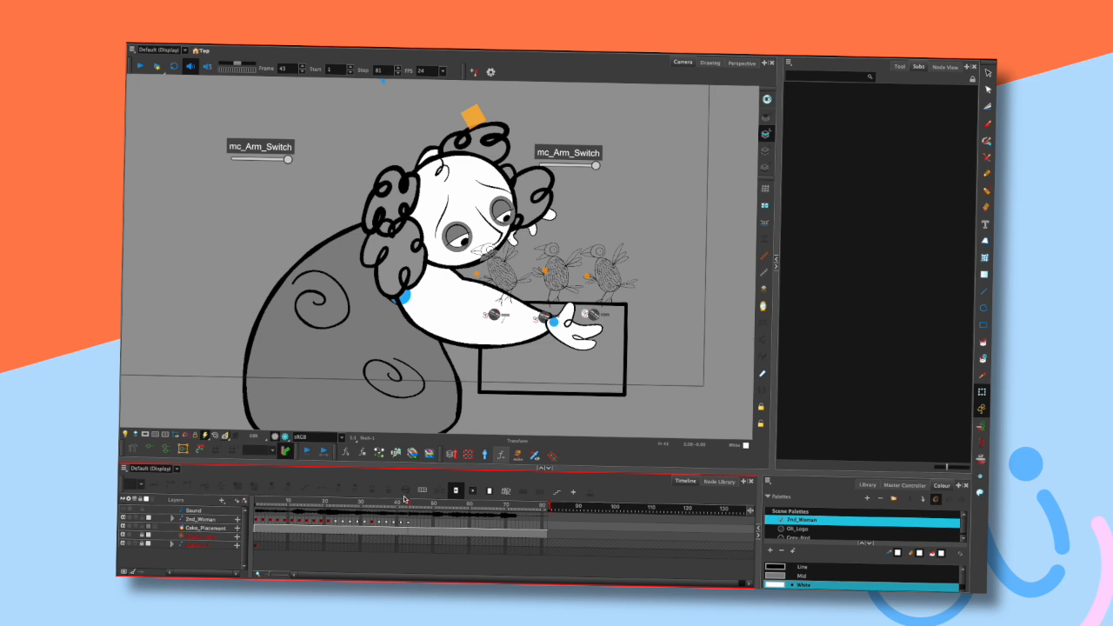
- Step through frames, select and deselect the hair curl, and step through frames again
{"action": "key", "text": "comma"}
{"action": "key", "text": "comma"}
{"action": "key", "text": "period"}
{"action": "key", "text": "period"}
{"action": "key", "text": "comma"}
{"action": "key", "text": "comma"}
{"action": "key", "text": "period"}
{"action": "key", "text": "period"}
{"action": "left_click", "coordinate": [550, 214]}
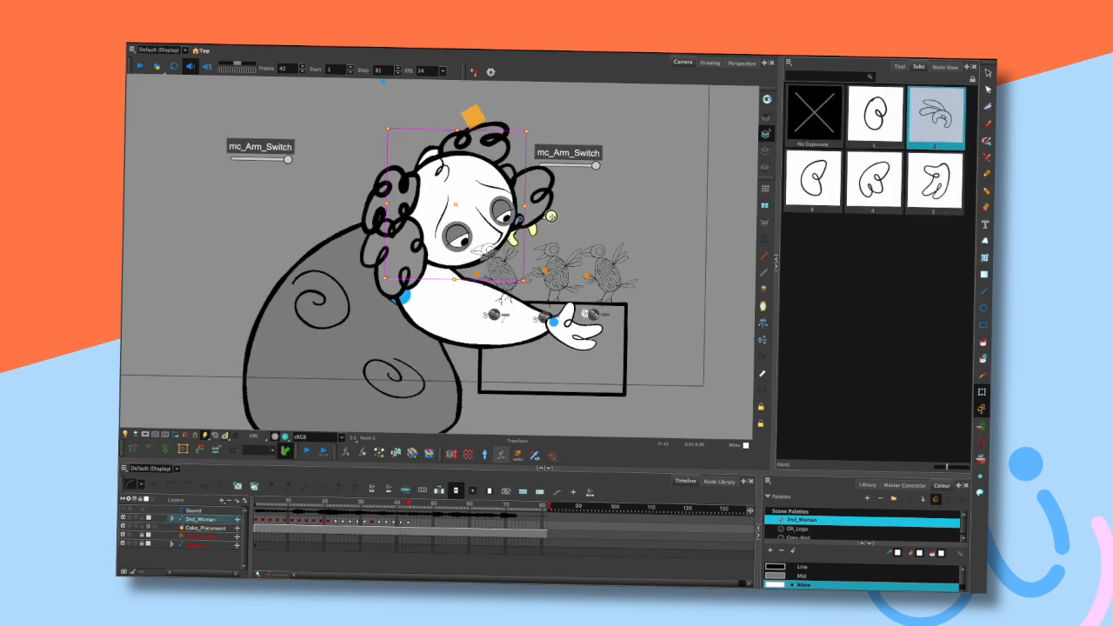
{"action": "left_click", "coordinate": [584, 201]}
{"action": "key", "text": "comma"}
{"action": "key", "text": "comma"}
{"action": "key", "text": "period"}
{"action": "key", "text": "period"}
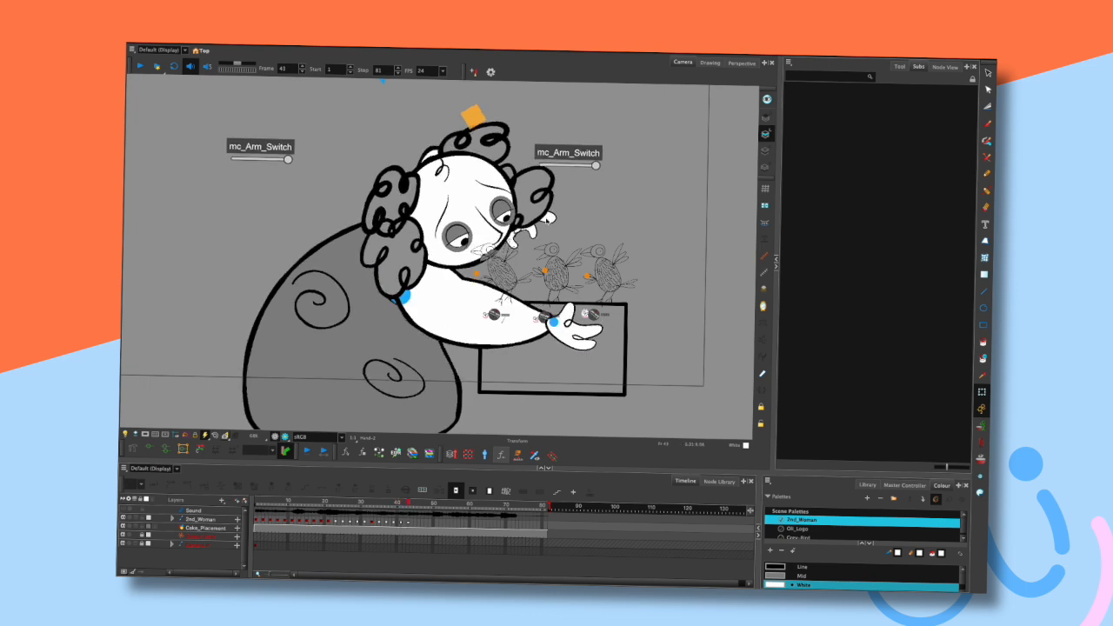
- Select the hair curls and step back and forth through the surrounding frames
{"action": "left_click", "coordinate": [549, 213]}
{"action": "left_click", "coordinate": [566, 210]}
{"action": "key", "text": "comma"}
{"action": "key", "text": "comma"}
{"action": "key", "text": "period"}
{"action": "key", "text": "period"}
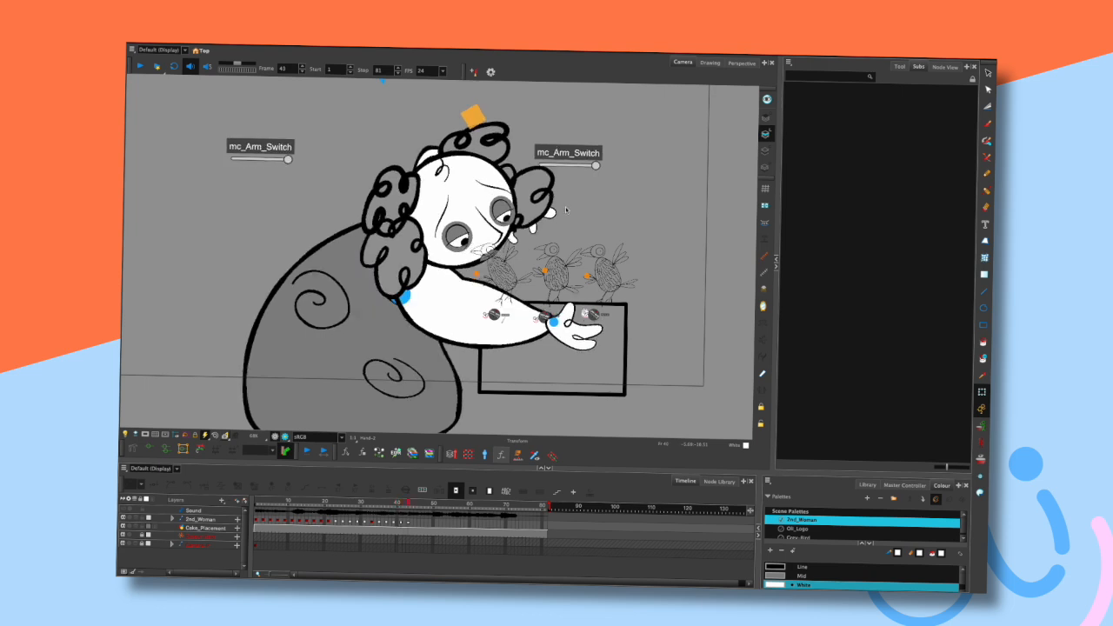
{"action": "key", "text": "comma"}
{"action": "key", "text": "comma"}
{"action": "key", "text": "period"}
{"action": "key", "text": "period"}
{"action": "key", "text": "comma"}
{"action": "key", "text": "period"}
- Select the hand to inspect its drawing, deselect it, and step through the surrounding frames
{"action": "left_click", "coordinate": [594, 328]}
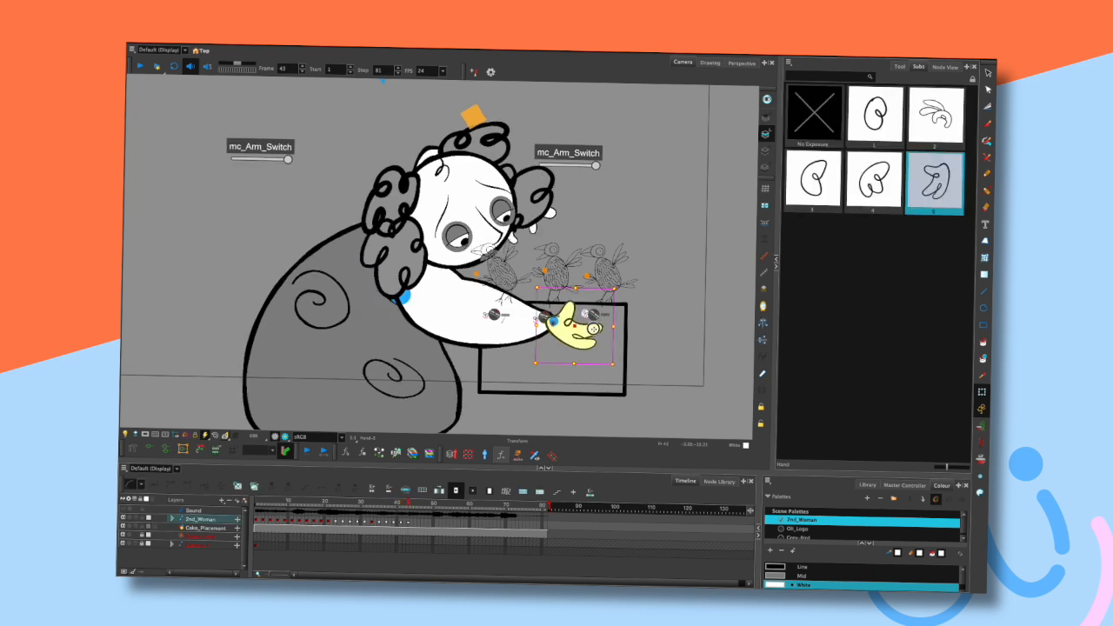
{"action": "left_click", "coordinate": [636, 323]}
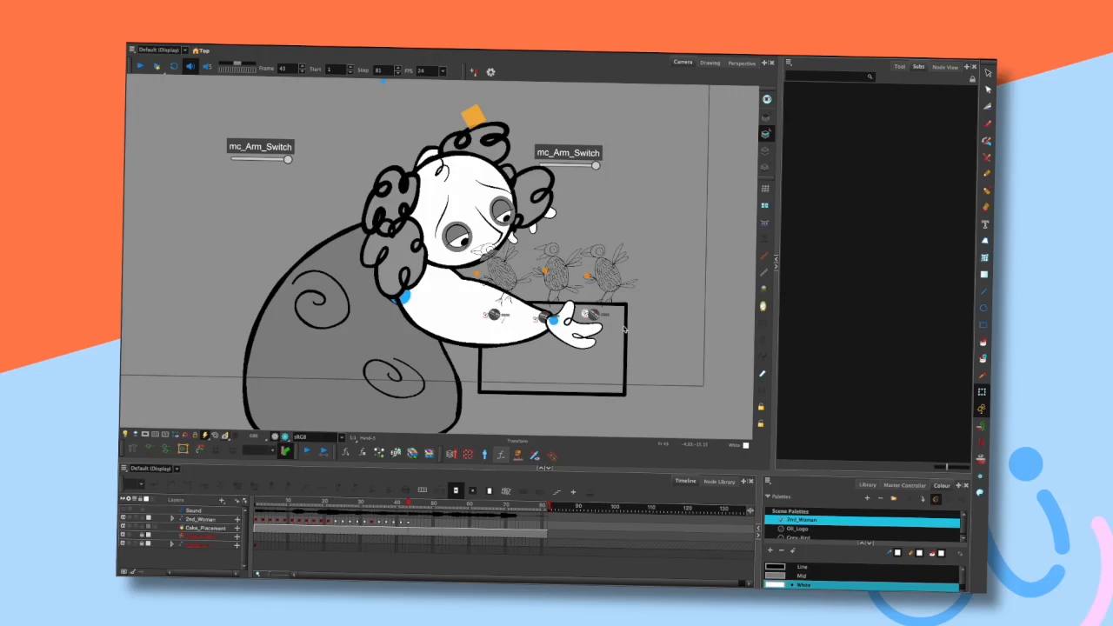
{"action": "key", "text": "comma"}
{"action": "key", "text": "comma"}
{"action": "key", "text": "period"}
{"action": "key", "text": "period"}
{"action": "key", "text": "comma"}
{"action": "key", "text": "comma"}
{"action": "key", "text": "period"}
{"action": "key", "text": "period"}
- Zoom in on the face, select the pupil, and open the tool properties to inspect it
{"action": "scroll", "coordinate": [532, 252], "scroll_direction": "up", "scroll_amount": 2}
{"action": "left_click_drag", "start_coordinate": [588, 174], "coordinate": [628, 196]}
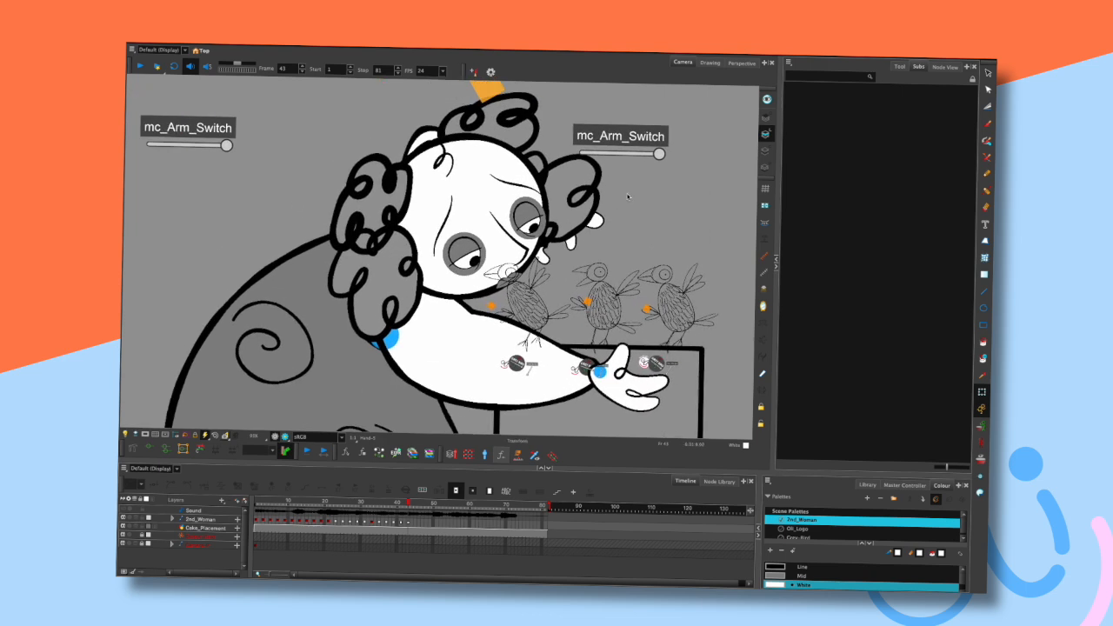
{"action": "left_click", "coordinate": [536, 231]}
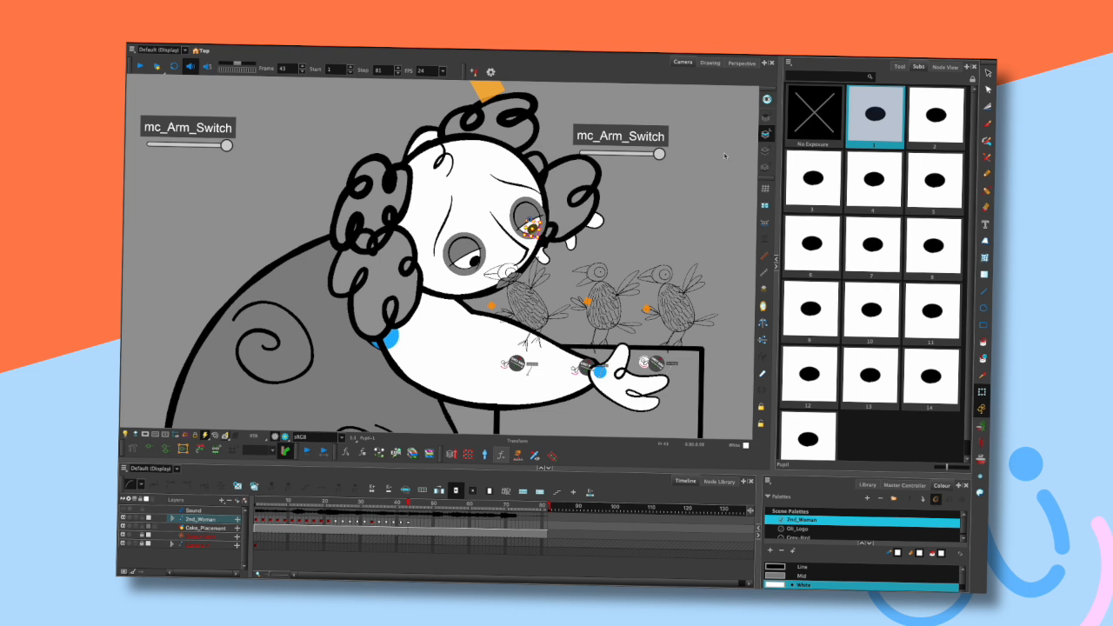
{"action": "left_click", "coordinate": [567, 146]}
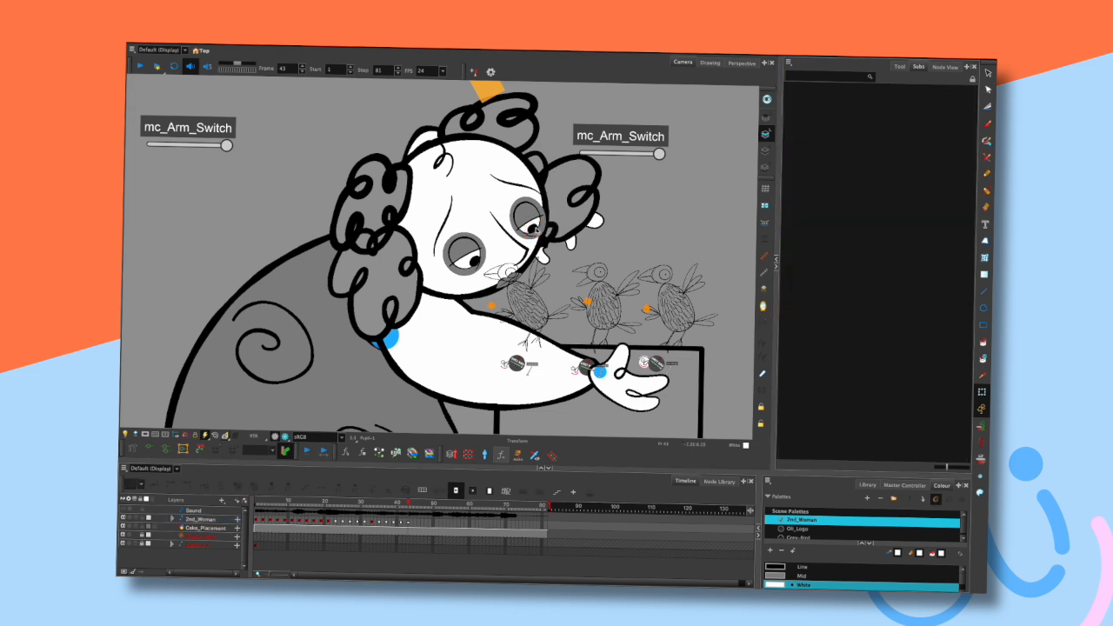
{"action": "left_click", "coordinate": [533, 229]}
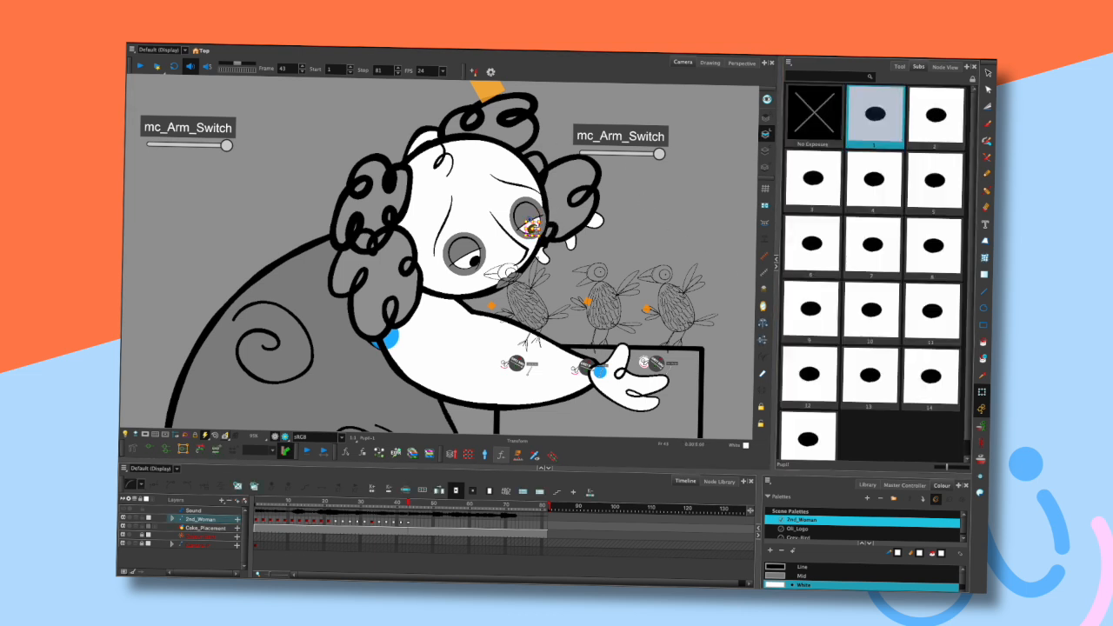
{"action": "left_click", "coordinate": [900, 66]}
{"action": "left_click", "coordinate": [534, 227]}
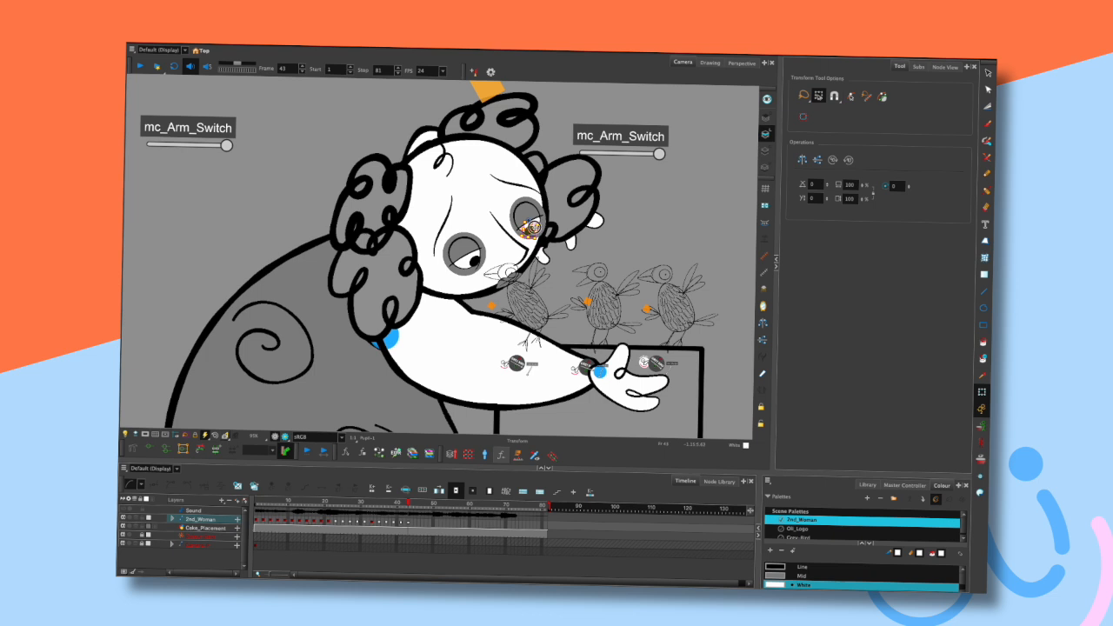
{"action": "left_click", "coordinate": [618, 197]}
- Try nudging the pupil while stepping frames, then undo the last three changes
{"action": "key", "text": "comma"}
{"action": "key", "text": "comma"}
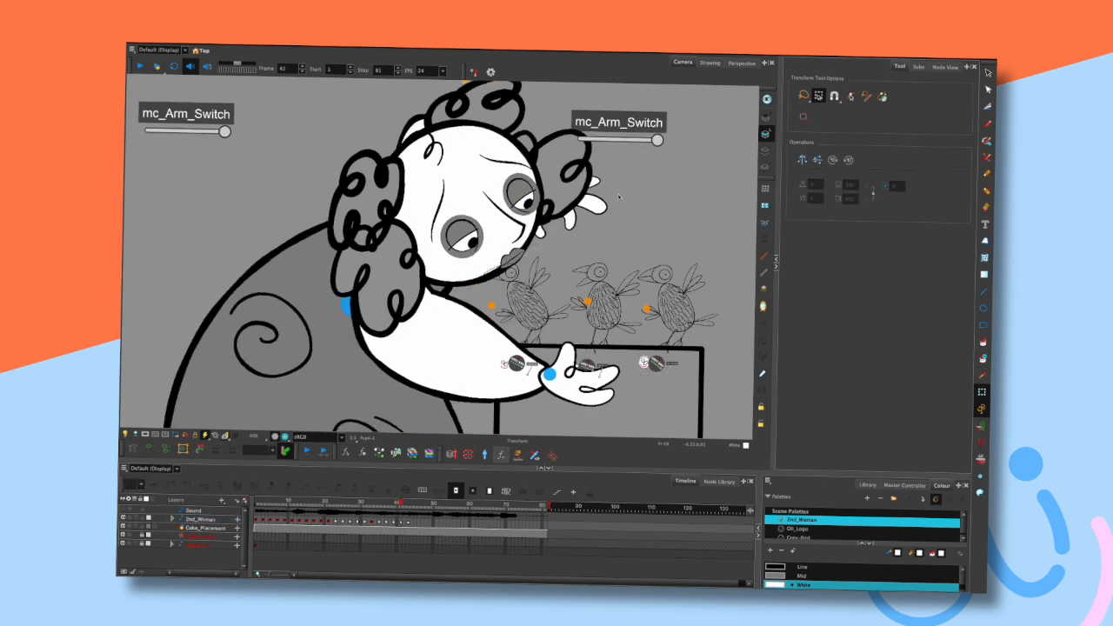
{"action": "key", "text": "period"}
{"action": "key", "text": "period"}
{"action": "left_click", "coordinate": [530, 229]}
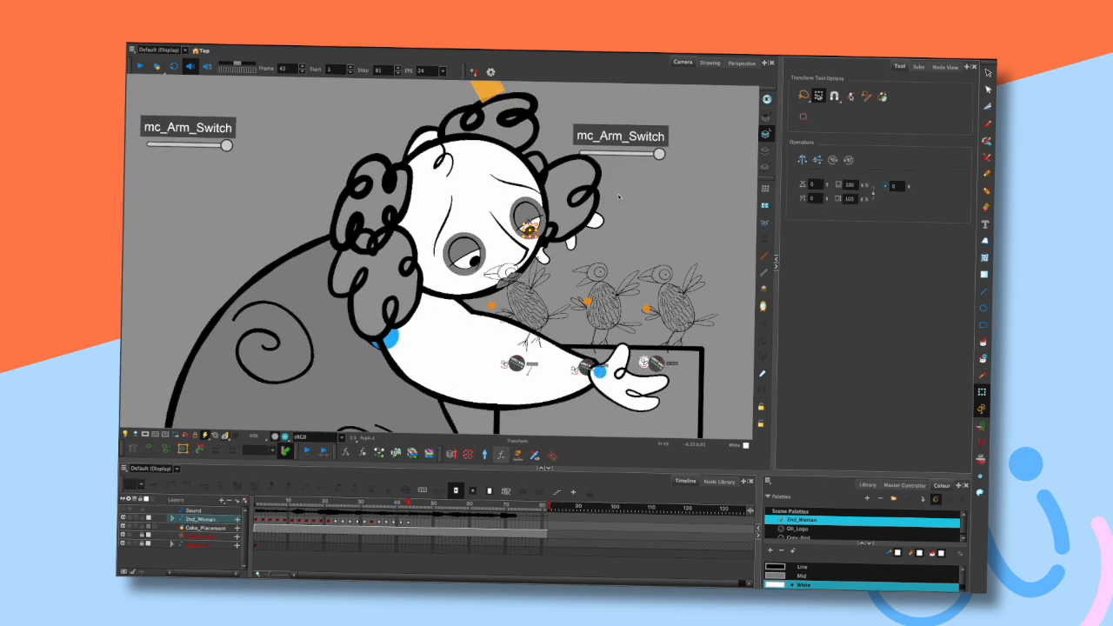
{"action": "left_click_drag", "start_coordinate": [529, 230], "coordinate": [533, 227]}
{"action": "left_click", "coordinate": [619, 197]}
{"action": "key", "text": "ctrl+z"}
{"action": "key", "text": "ctrl+z"}
{"action": "key", "text": "ctrl+z"}
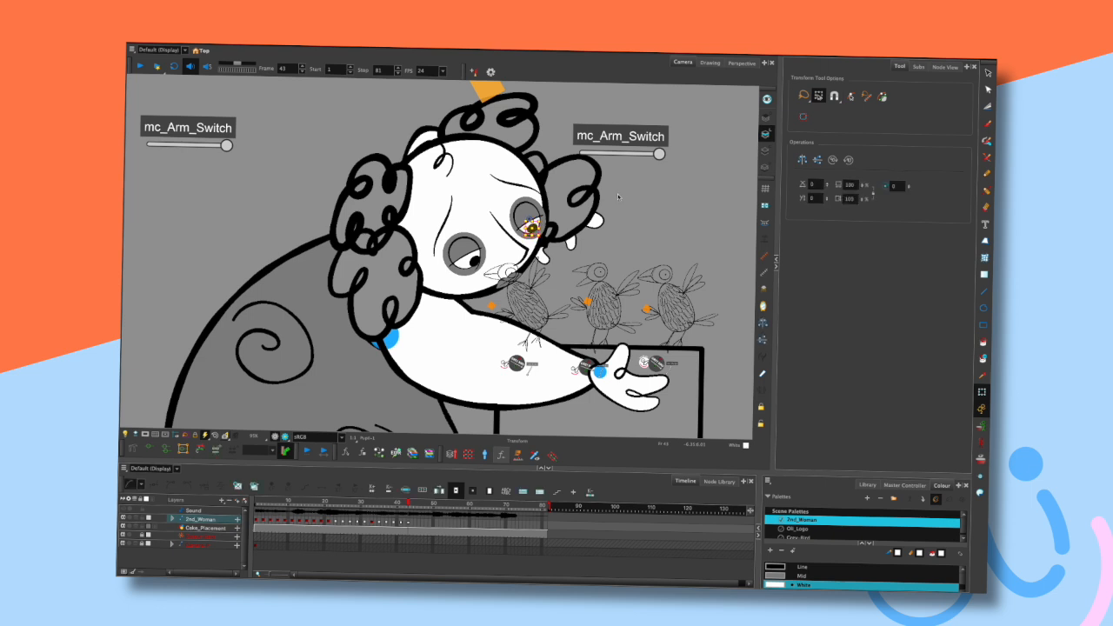
- Step around frame 42 and reframe the view on the character's reaching arm
{"action": "key", "text": "comma"}
{"action": "key", "text": "comma"}
{"action": "key", "text": "period"}
{"action": "key", "text": "period"}
{"action": "left_click", "coordinate": [619, 194]}
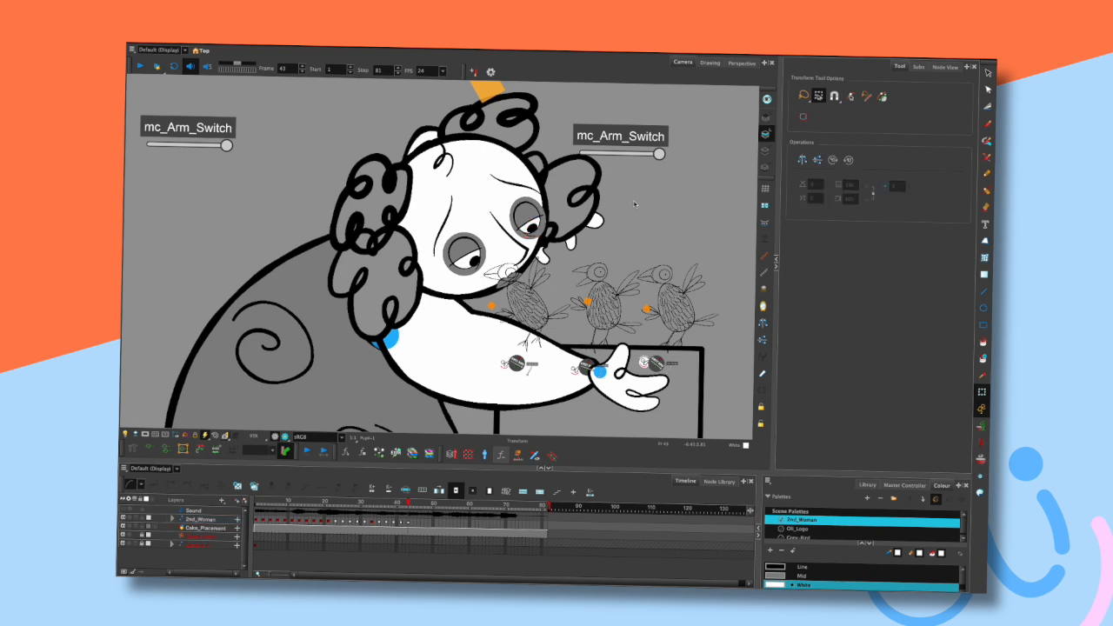
{"action": "scroll", "coordinate": [619, 182], "scroll_direction": "down", "scroll_amount": 3}
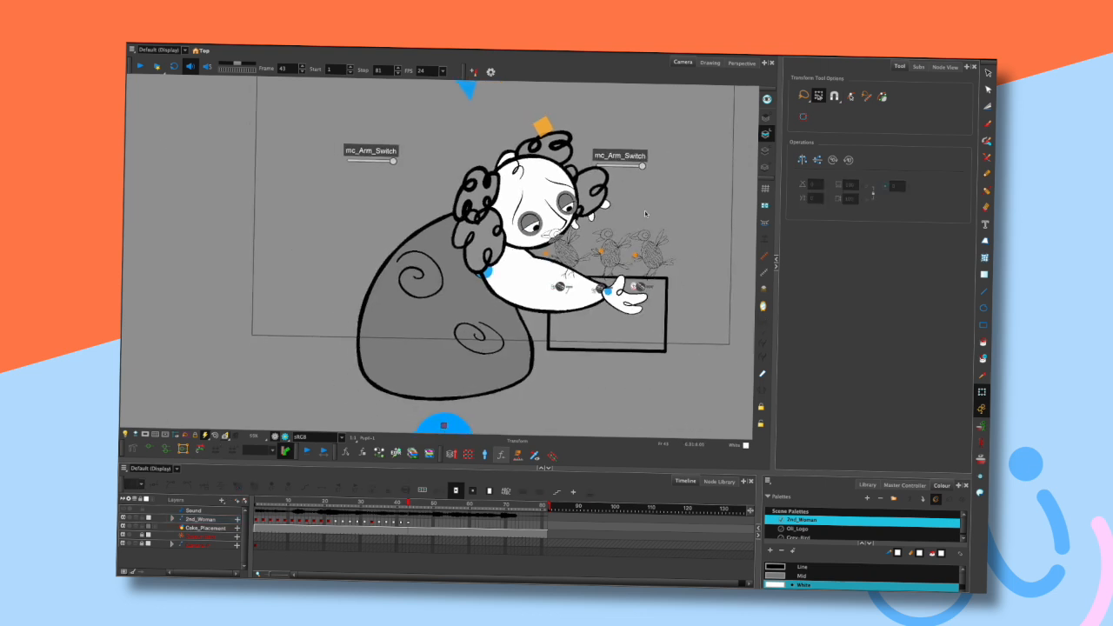
{"action": "left_click_drag", "start_coordinate": [665, 206], "coordinate": [602, 196]}
{"action": "scroll", "coordinate": [578, 201], "scroll_direction": "up", "scroll_amount": 2}
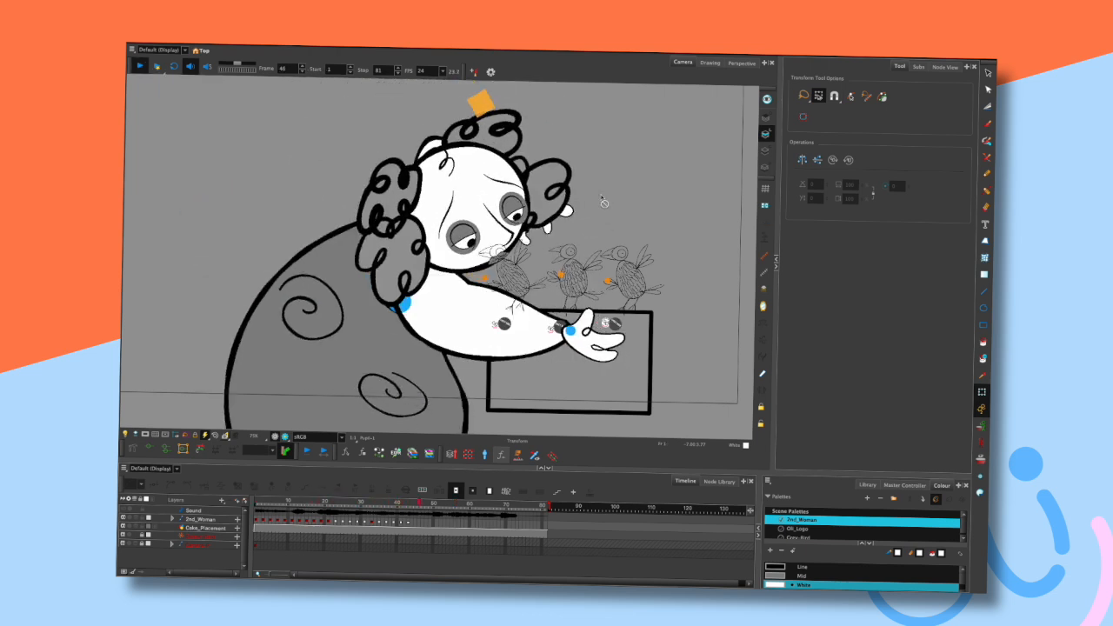
- Play the animation, scrub back to frame 42, and step back and forth to review the arm
{"action": "key", "text": "shift+Return"}
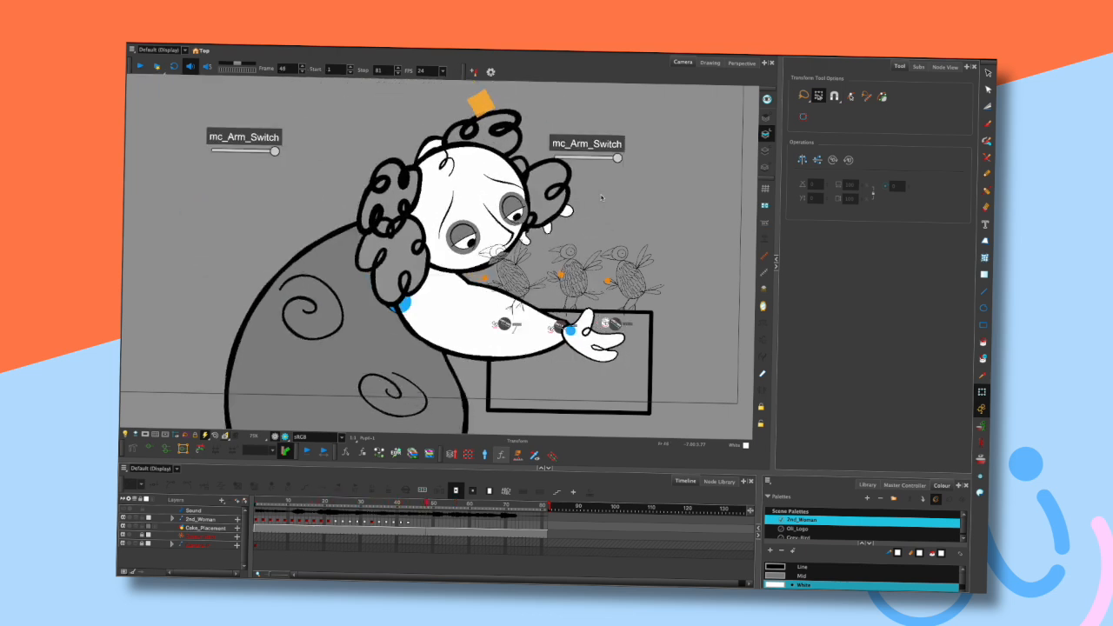
{"action": "left_click_drag", "start_coordinate": [409, 503], "coordinate": [403, 502]}
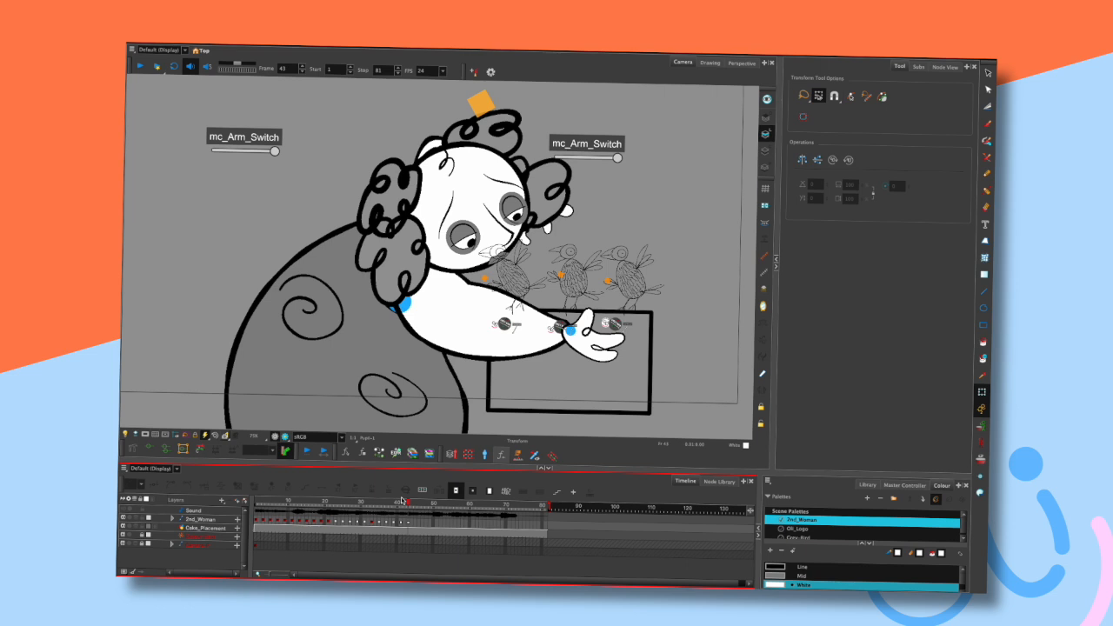
{"action": "key", "text": "comma"}
{"action": "key", "text": "period"}
{"action": "key", "text": "comma"}
{"action": "key", "text": "comma"}
{"action": "key", "text": "comma"}
{"action": "key", "text": "period"}
{"action": "key", "text": "period"}
{"action": "key", "text": "period"}
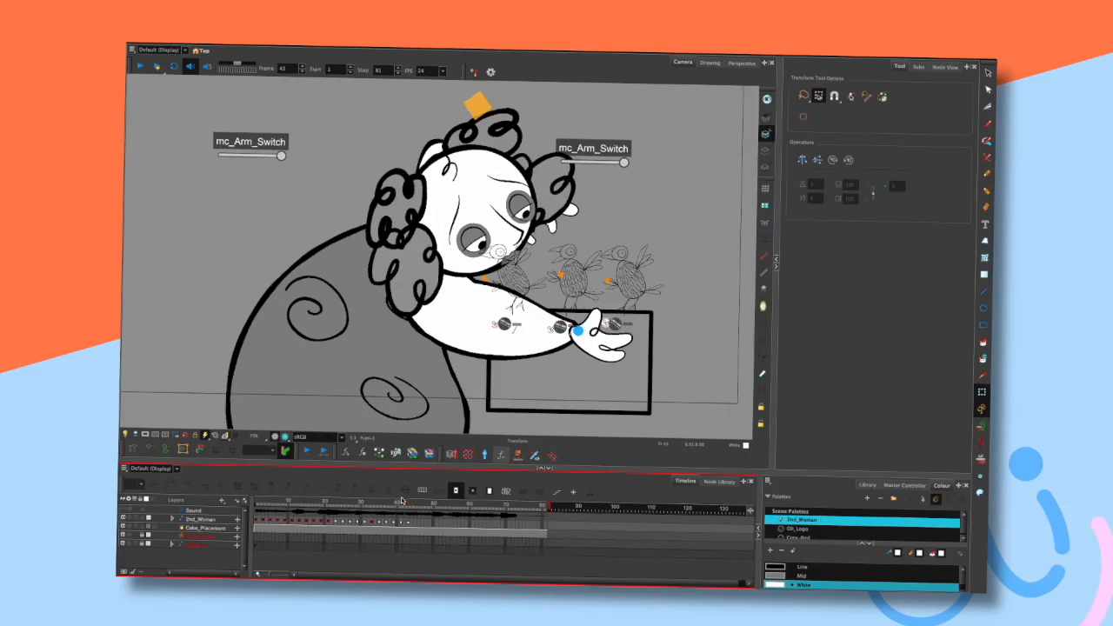
- Step frame by frame around frame 42 to review the reaching arm's motion
{"action": "key", "text": "."}
{"action": "key", "text": "."}
{"action": "key", "text": "."}
{"action": "key", "text": "."}
{"action": "key", "text": "."}
{"action": "left_click", "coordinate": [569, 217]}
{"action": "left_click", "coordinate": [595, 215]}
{"action": "key", "text": "."}
{"action": "key", "text": "."}
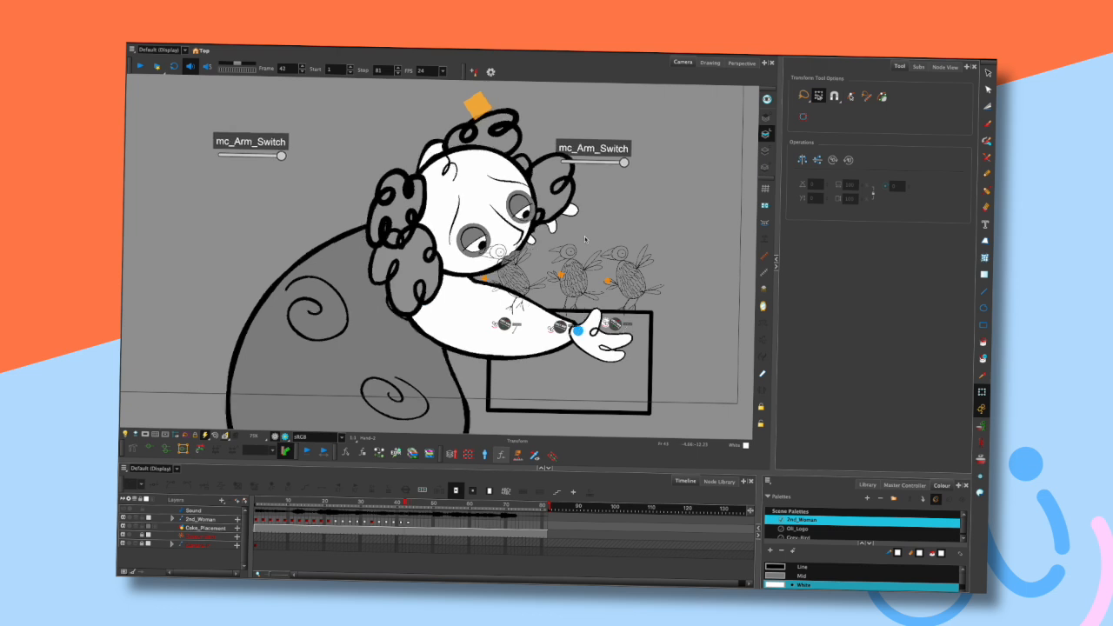
{"action": "key", "text": "."}
{"action": "key", "text": "."}
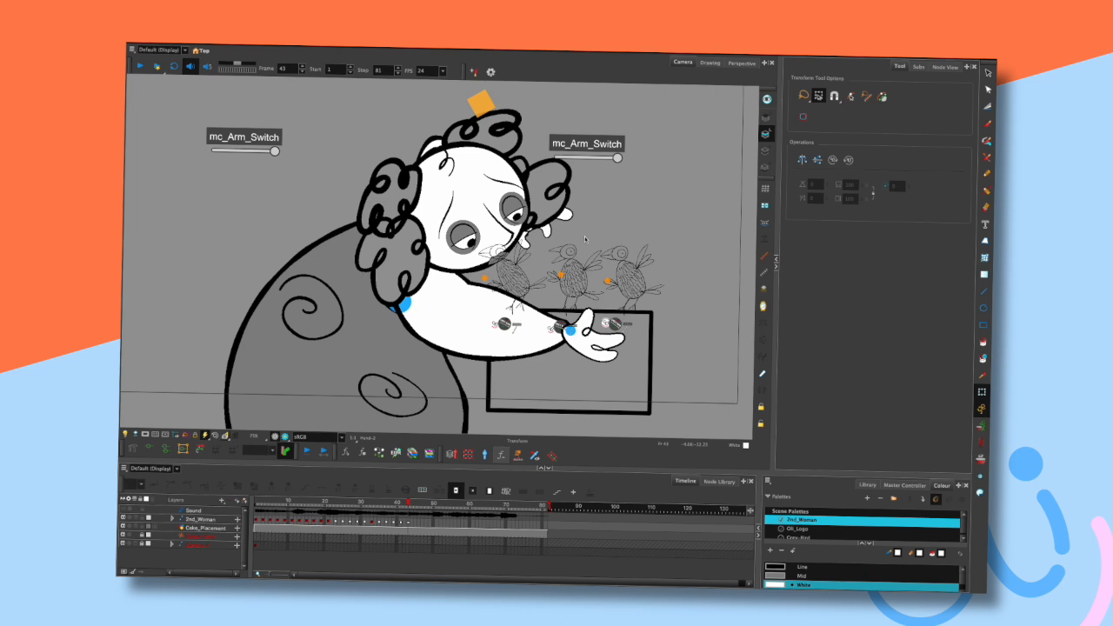
{"action": "key", "text": "."}
{"action": "key", "text": "."}
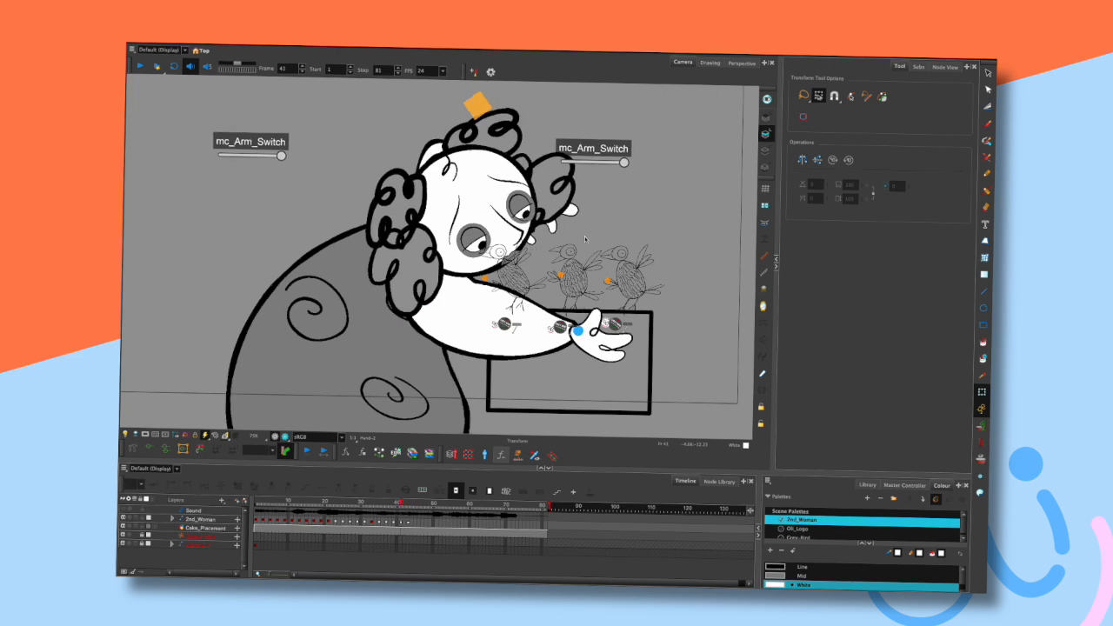
- Play the animation from the first frame and stop it
{"action": "key", "text": "shift+comma"}
{"action": "key", "text": "Return"}
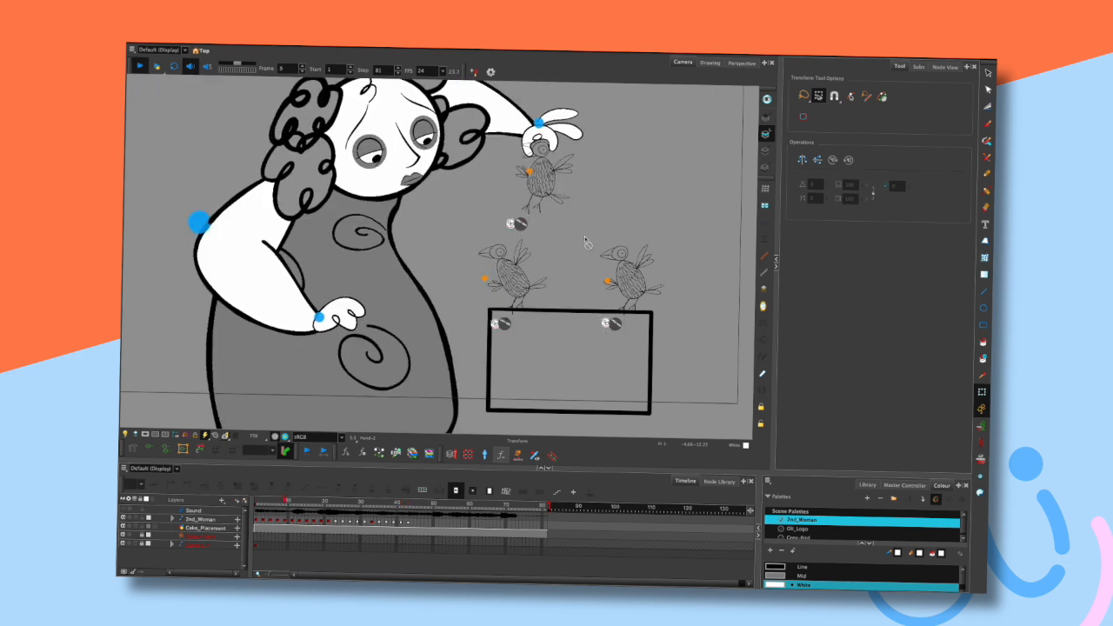
{"action": "key", "text": "Return"}
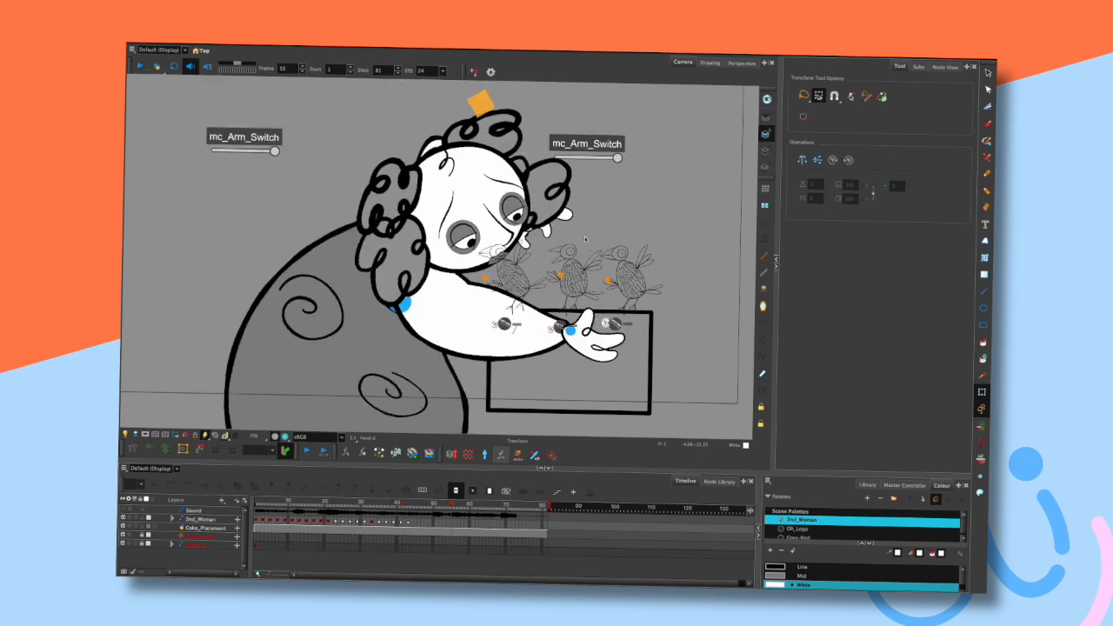
- Scrub to frame 44, step between frames 42 and 45, and reframe the view on the character
{"action": "left_click", "coordinate": [410, 506]}
{"action": "left_click_drag", "start_coordinate": [405, 503], "coordinate": [412, 503]}
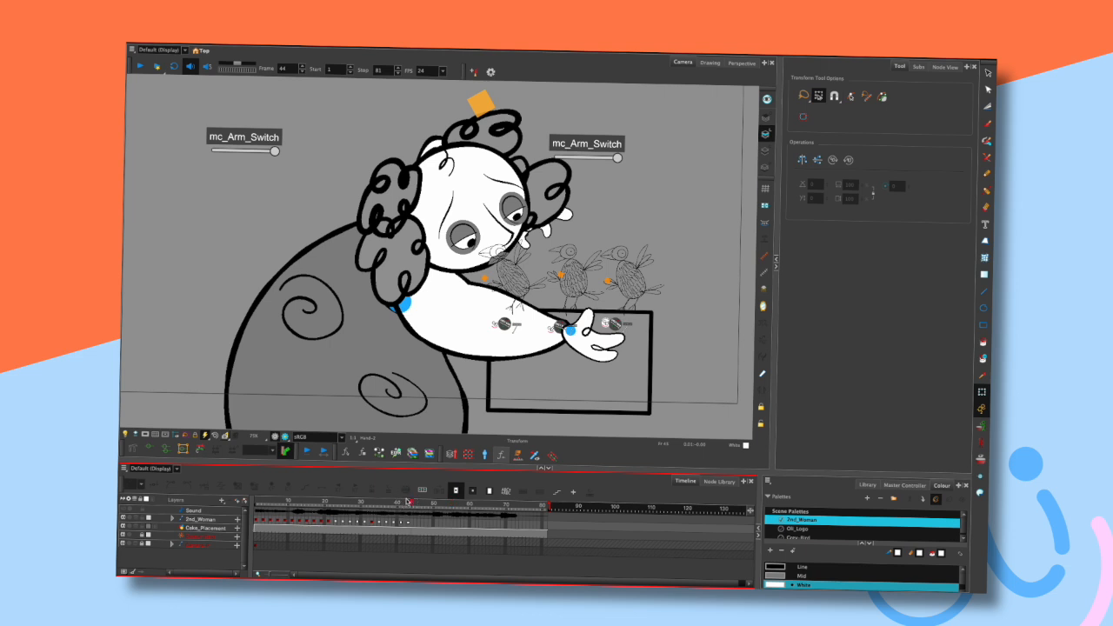
{"action": "scroll", "coordinate": [652, 240], "scroll_direction": "down", "scroll_amount": 2}
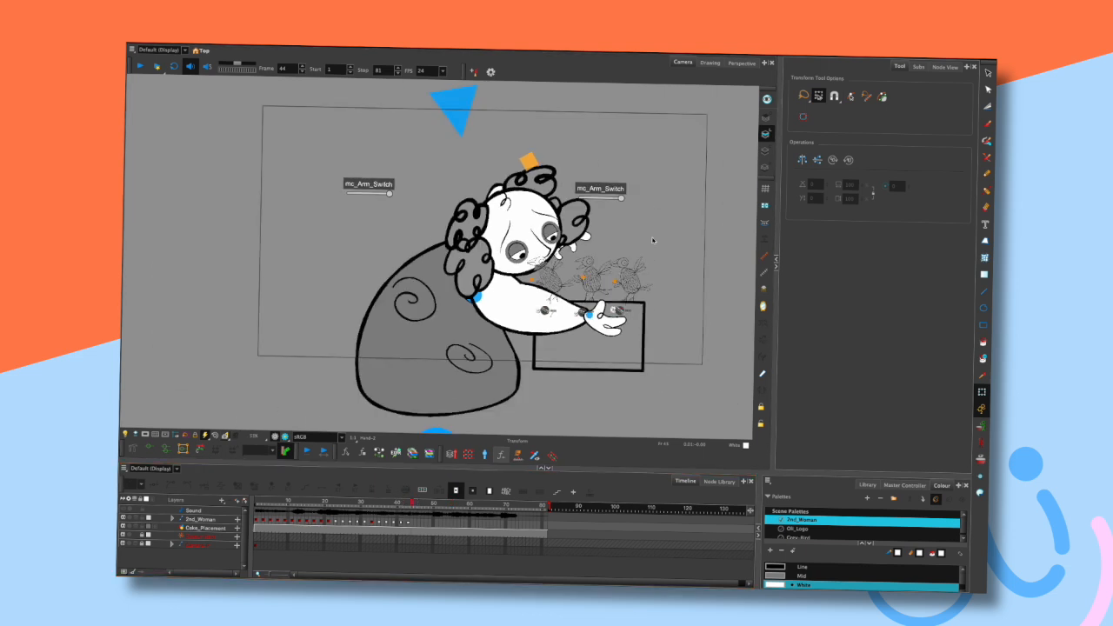
{"action": "key", "text": "comma"}
{"action": "key", "text": "comma"}
{"action": "key", "text": "comma"}
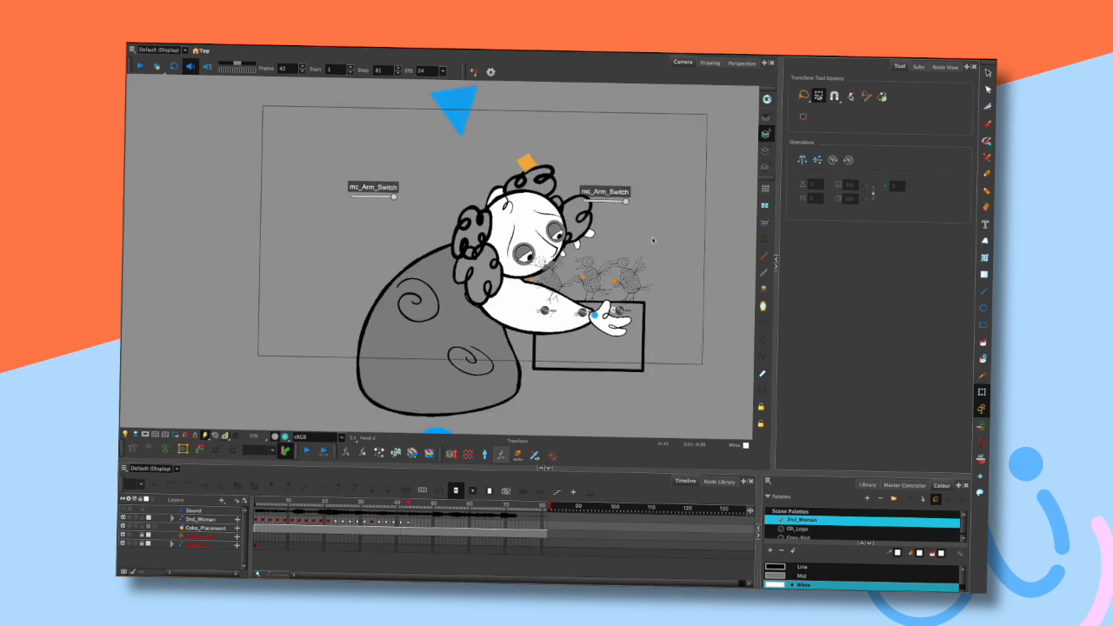
{"action": "key", "text": "period"}
{"action": "key", "text": "comma"}
{"action": "key", "text": "comma"}
{"action": "key", "text": "period"}
{"action": "key", "text": "period"}
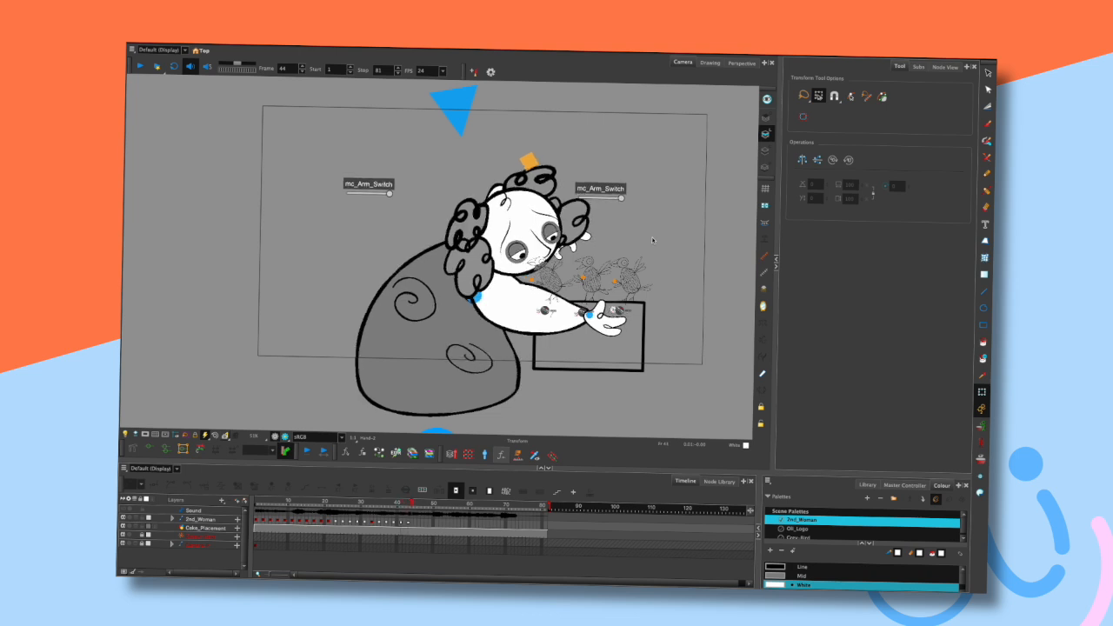
{"action": "scroll", "coordinate": [653, 240], "scroll_direction": "up", "scroll_amount": 2}
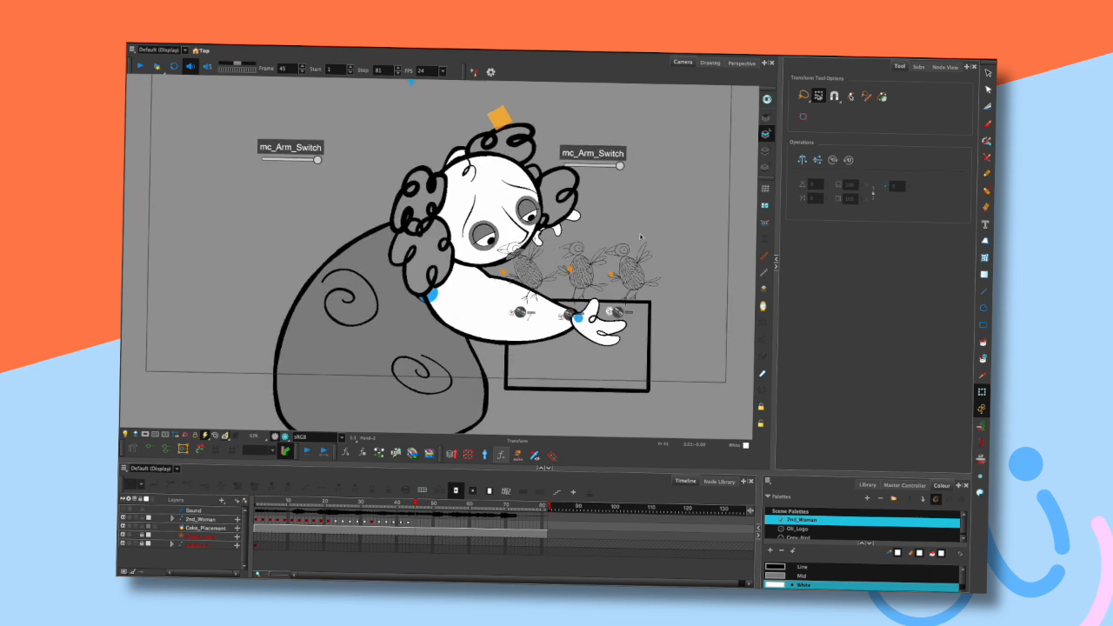
{"action": "left_click_drag", "start_coordinate": [642, 227], "coordinate": [607, 231]}
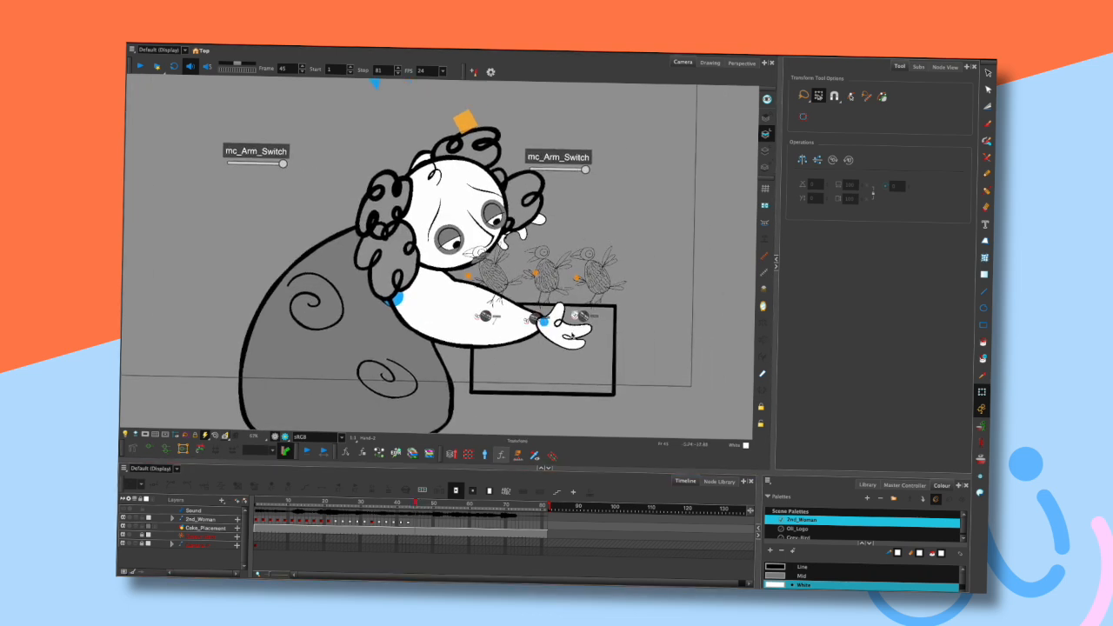
- Reposition the reaching arm's hand and lower arm at frame 45
{"action": "left_click", "coordinate": [573, 336]}
{"action": "left_click_drag", "start_coordinate": [573, 334], "coordinate": [549, 336]}
{"action": "left_click", "coordinate": [613, 235]}
{"action": "left_click_drag", "start_coordinate": [440, 319], "coordinate": [419, 318]}
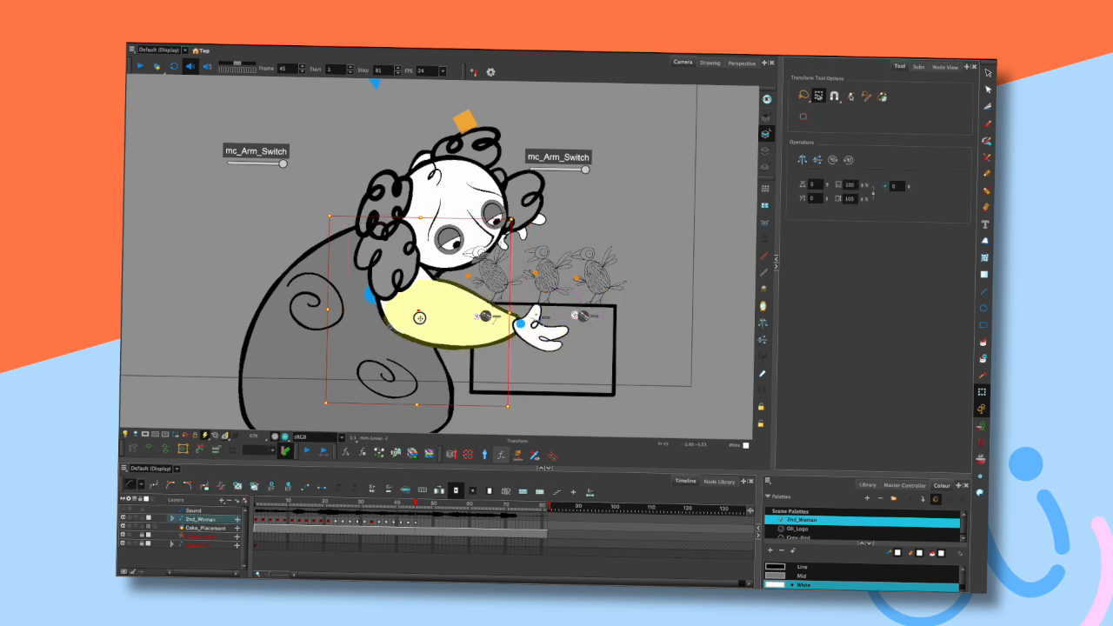
{"action": "left_click", "coordinate": [577, 286]}
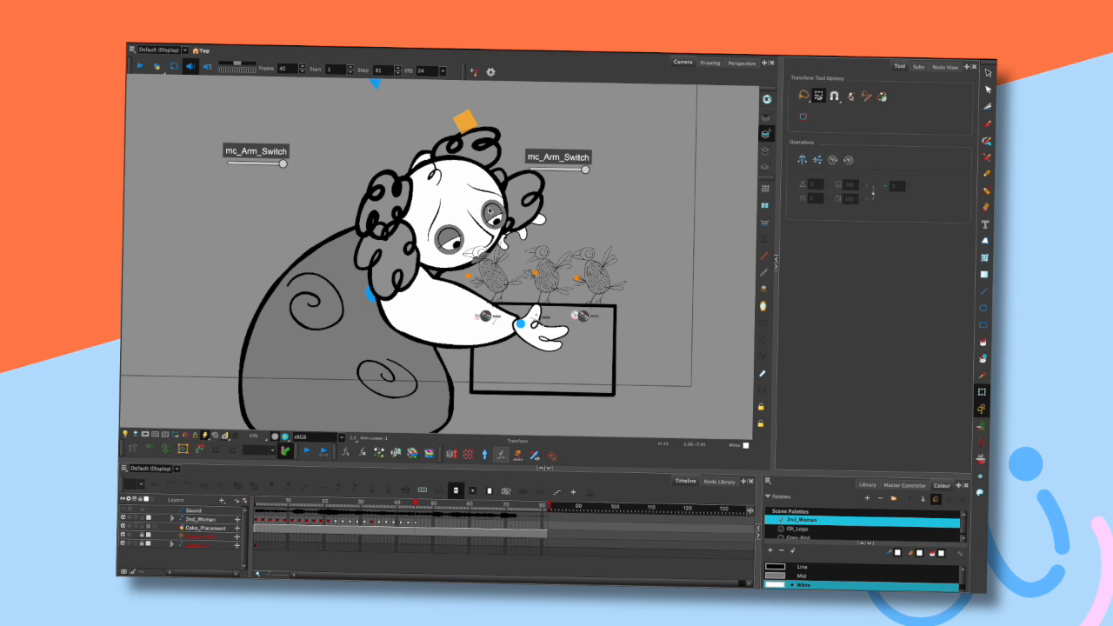
- Tilt the character's head and adjust the arm pose at frame 45, stepping frames to check it
{"action": "key", "text": "comma"}
{"action": "key", "text": "comma"}
{"action": "key", "text": "period"}
{"action": "key", "text": "period"}
{"action": "left_click_drag", "start_coordinate": [472, 207], "coordinate": [454, 198]}
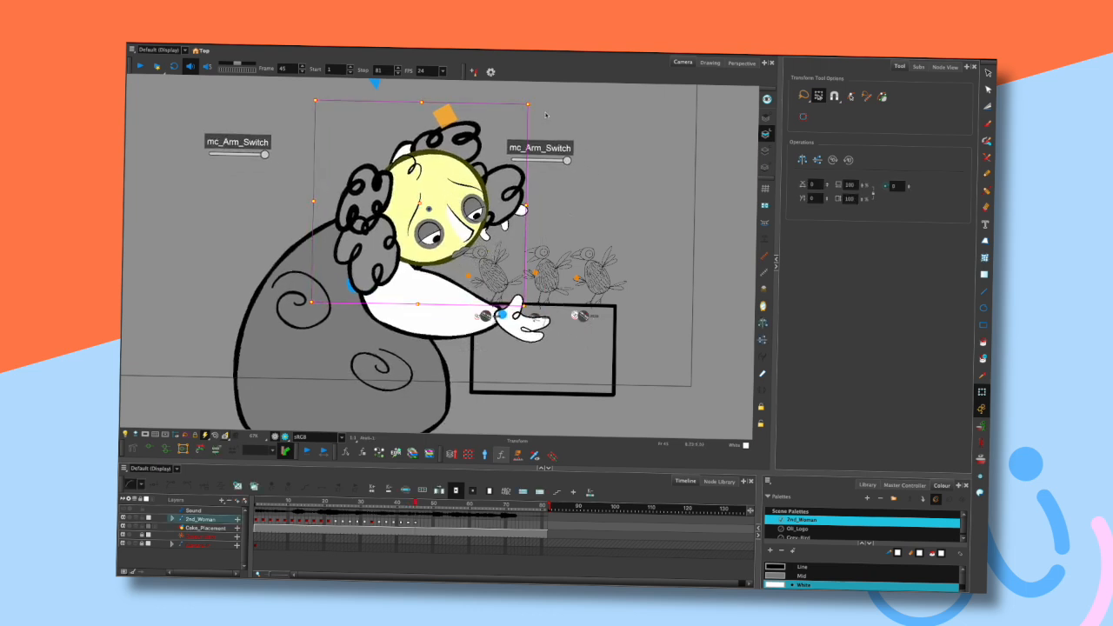
{"action": "left_click_drag", "start_coordinate": [535, 104], "coordinate": [540, 118]}
{"action": "left_click_drag", "start_coordinate": [525, 324], "coordinate": [517, 324]}
{"action": "key", "text": "Escape"}
{"action": "left_click_drag", "start_coordinate": [422, 283], "coordinate": [408, 283]}
{"action": "key", "text": "Escape"}
{"action": "left_click_drag", "start_coordinate": [340, 288], "coordinate": [343, 294]}
{"action": "left_click", "coordinate": [574, 243]}
{"action": "key", "text": "comma"}
{"action": "key", "text": "comma"}
{"action": "key", "text": "comma"}
{"action": "key", "text": "period"}
{"action": "key", "text": "period"}
{"action": "key", "text": "period"}
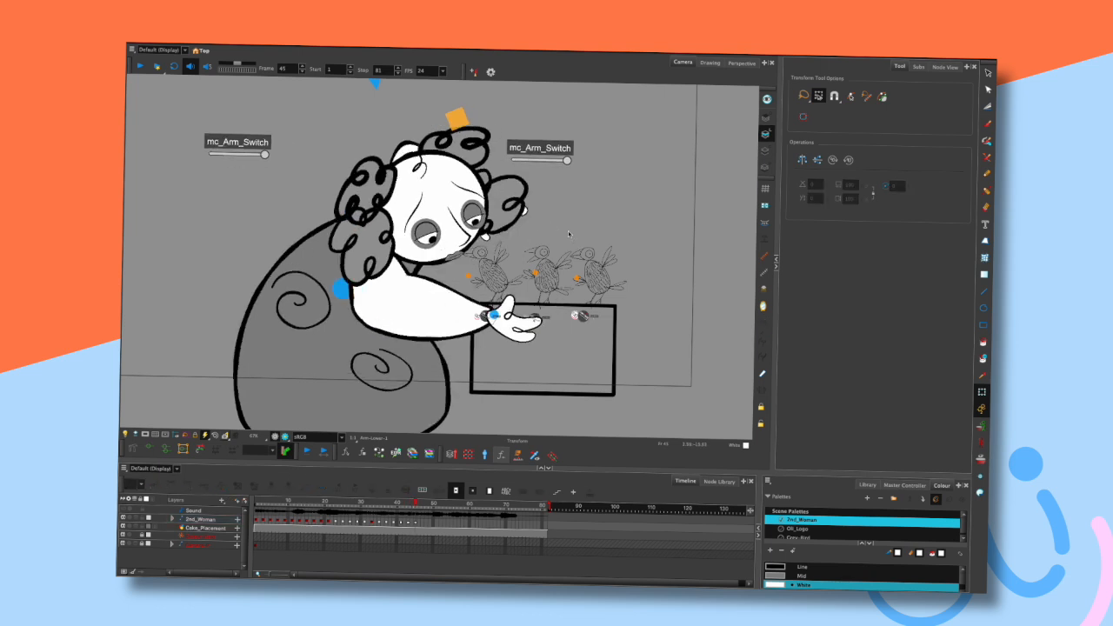
- Bring the second hand up beside the mouth and select it to display its rig chain
{"action": "left_click_drag", "start_coordinate": [525, 211], "coordinate": [544, 228]}
{"action": "left_click", "coordinate": [559, 202]}
{"action": "left_click", "coordinate": [484, 241]}
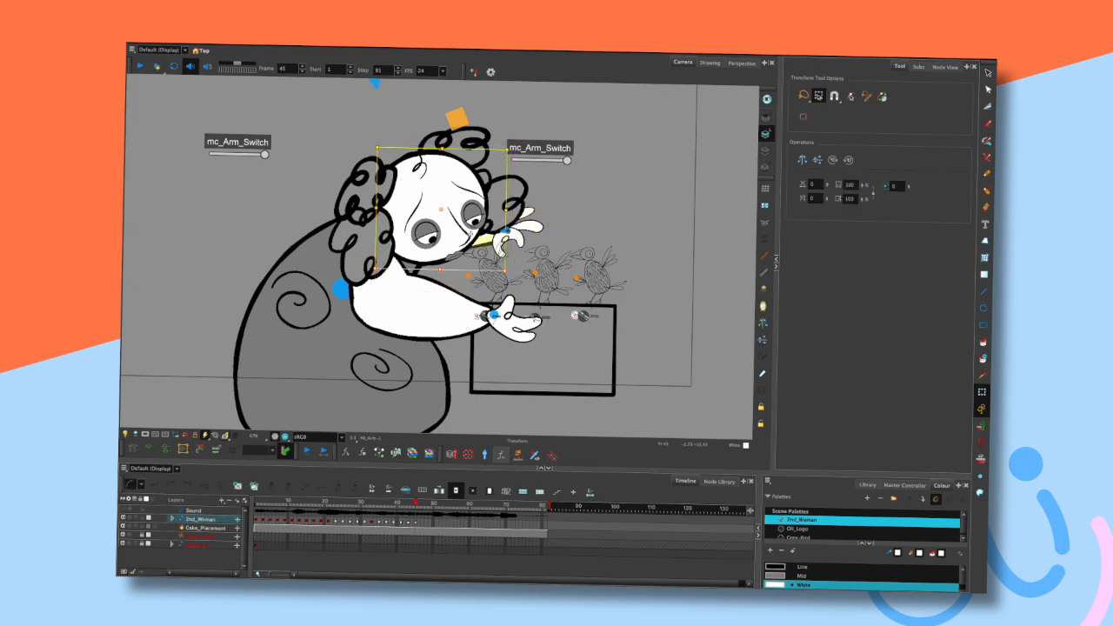
{"action": "left_click", "coordinate": [150, 449]}
{"action": "left_click", "coordinate": [574, 199]}
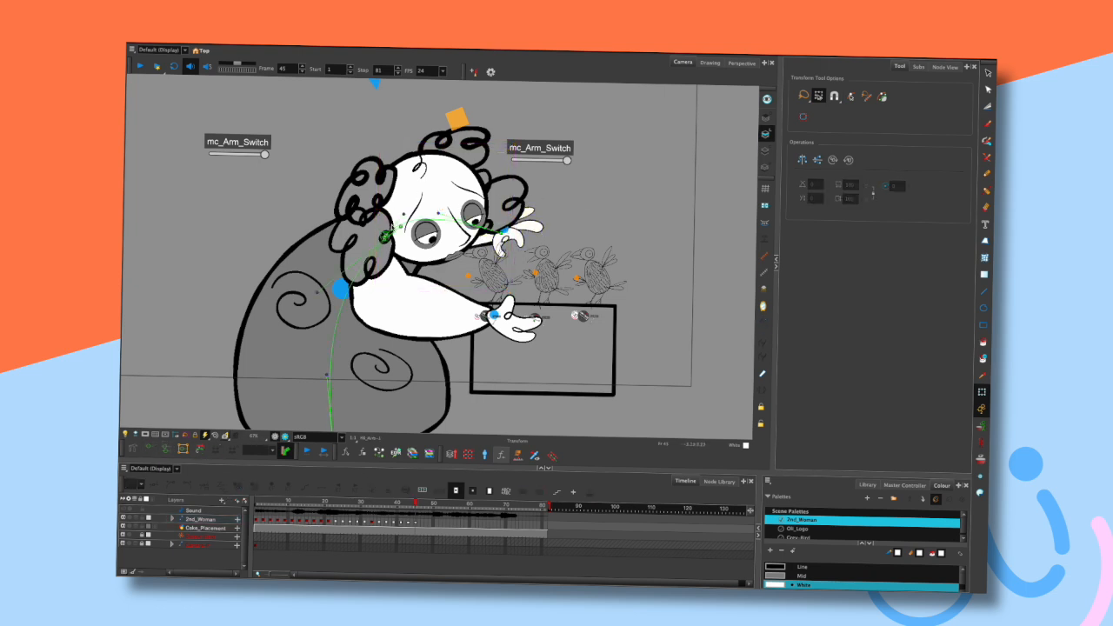
{"action": "left_click", "coordinate": [418, 186]}
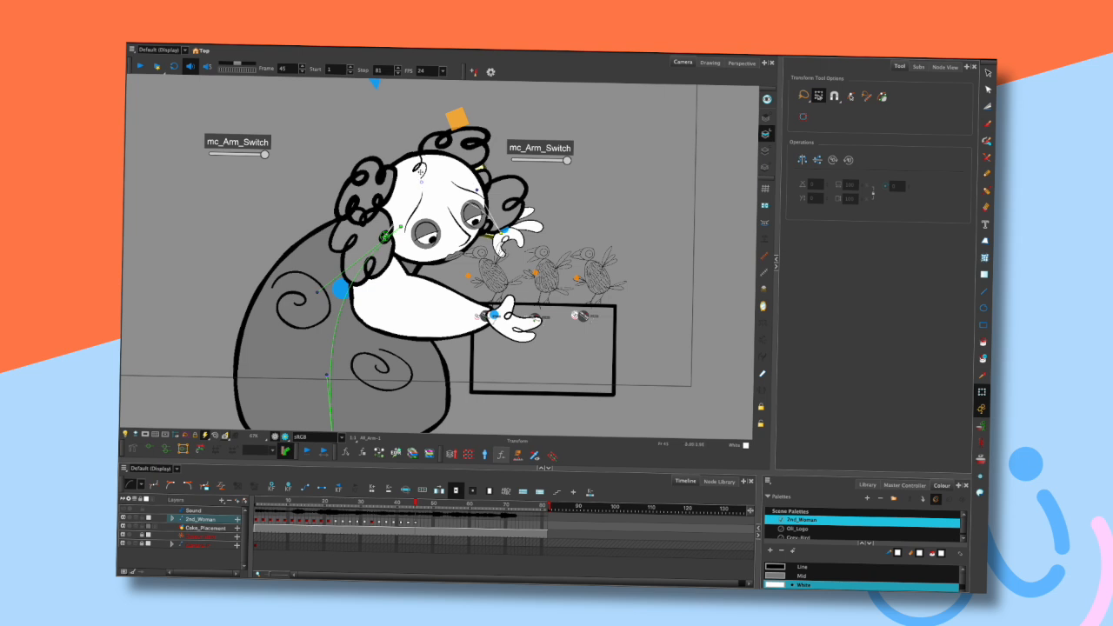
{"action": "left_click", "coordinate": [584, 208]}
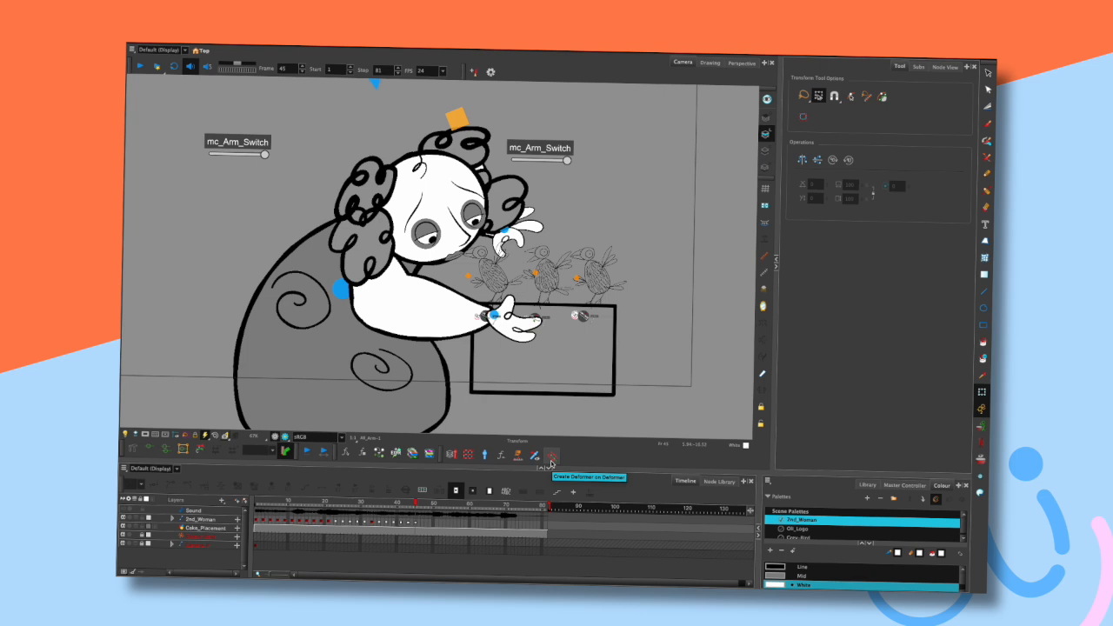
- Zoom in to examine the birds' Held Switch controls and reframe the view on the character
{"action": "scroll", "coordinate": [587, 320], "scroll_direction": "up", "scroll_amount": 10}
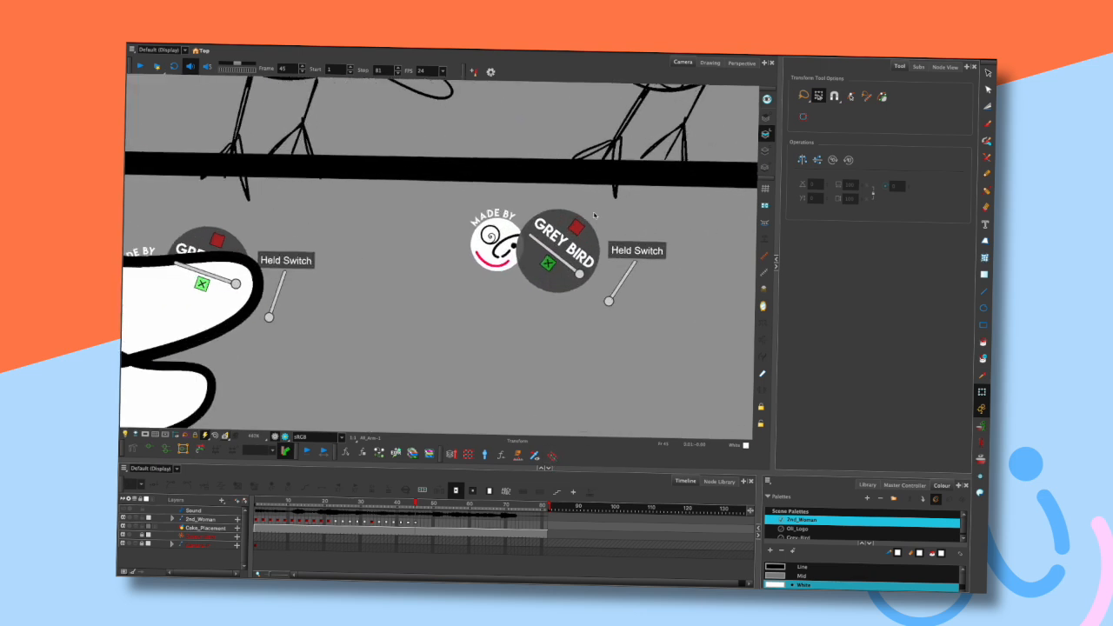
{"action": "scroll", "coordinate": [585, 269], "scroll_direction": "down", "scroll_amount": 5}
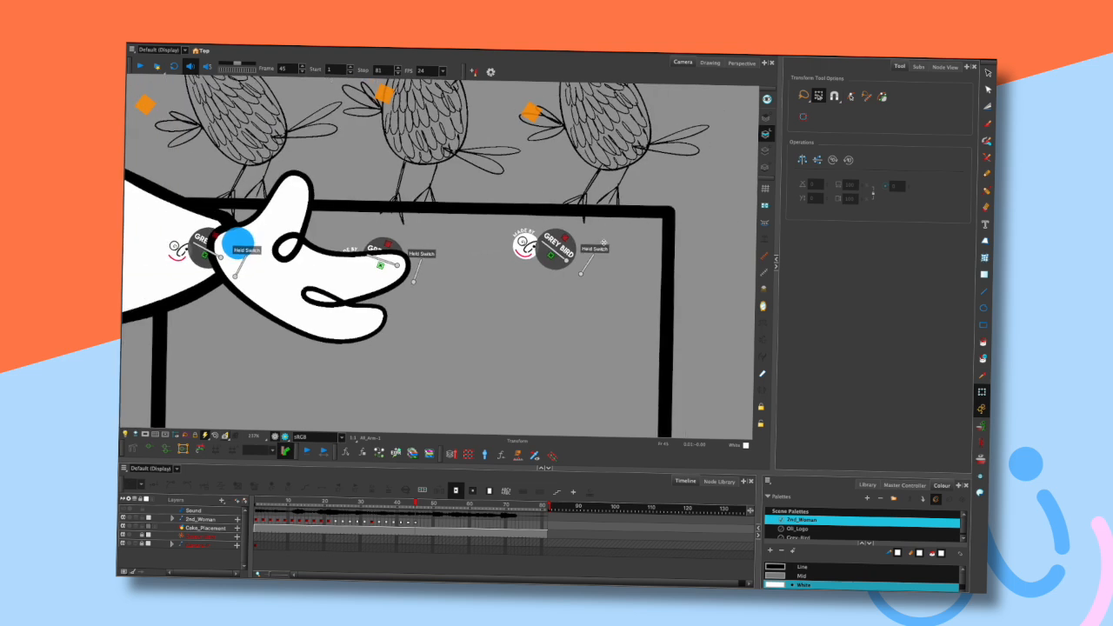
{"action": "scroll", "coordinate": [604, 243], "scroll_direction": "down", "scroll_amount": 3}
{"action": "scroll", "coordinate": [644, 230], "scroll_direction": "up", "scroll_amount": 1}
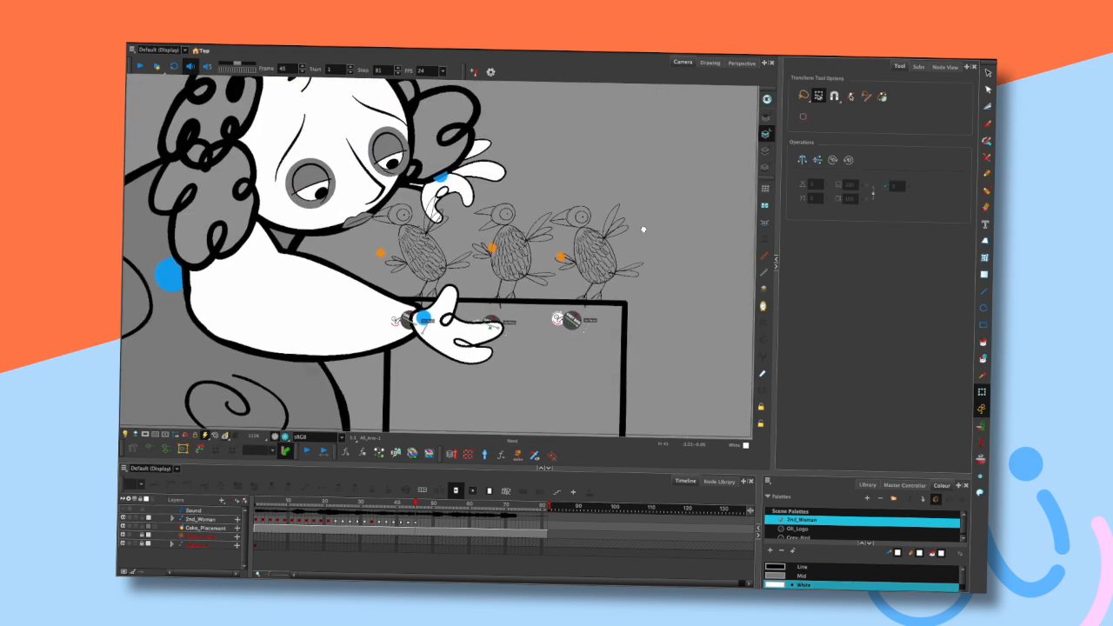
{"action": "scroll", "coordinate": [643, 230], "scroll_direction": "down", "scroll_amount": 2}
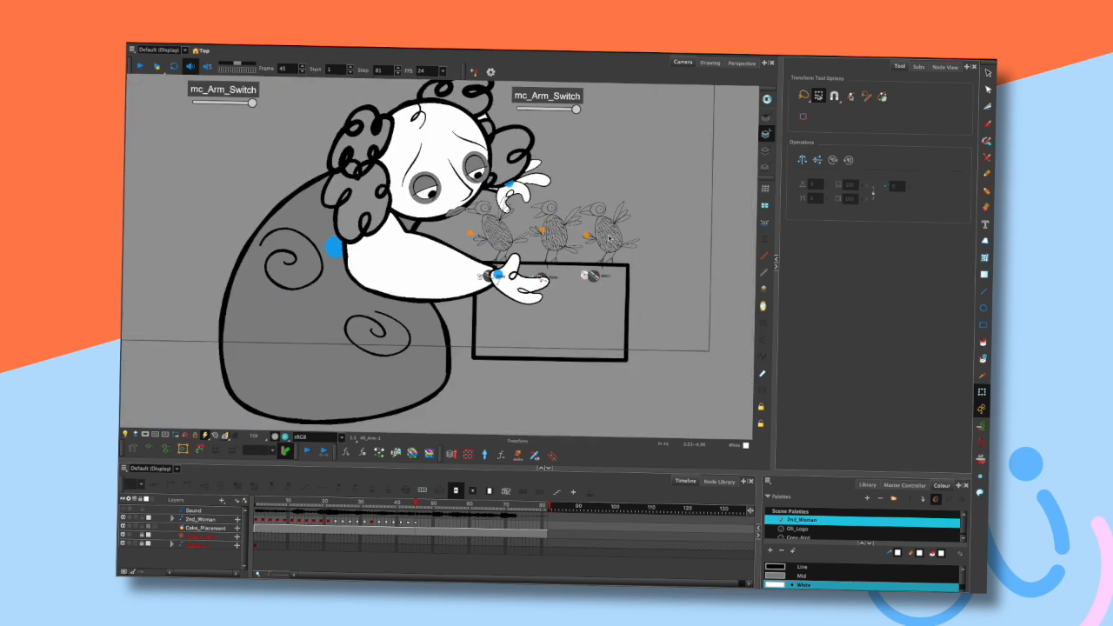
{"action": "left_click_drag", "start_coordinate": [621, 160], "coordinate": [610, 206]}
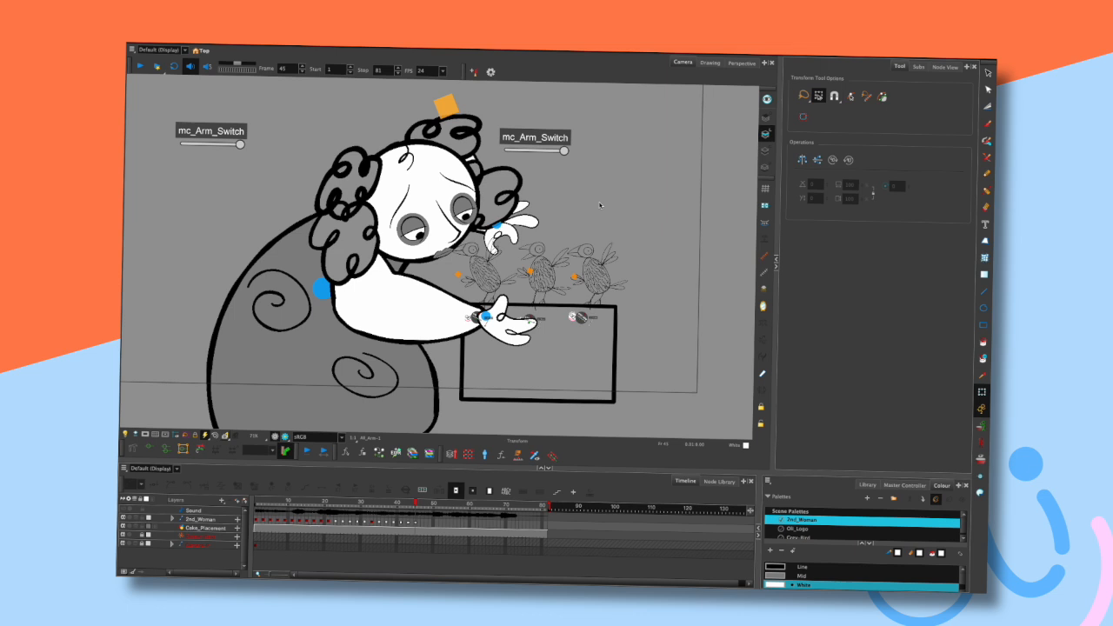
{"action": "left_click_drag", "start_coordinate": [593, 215], "coordinate": [607, 217]}
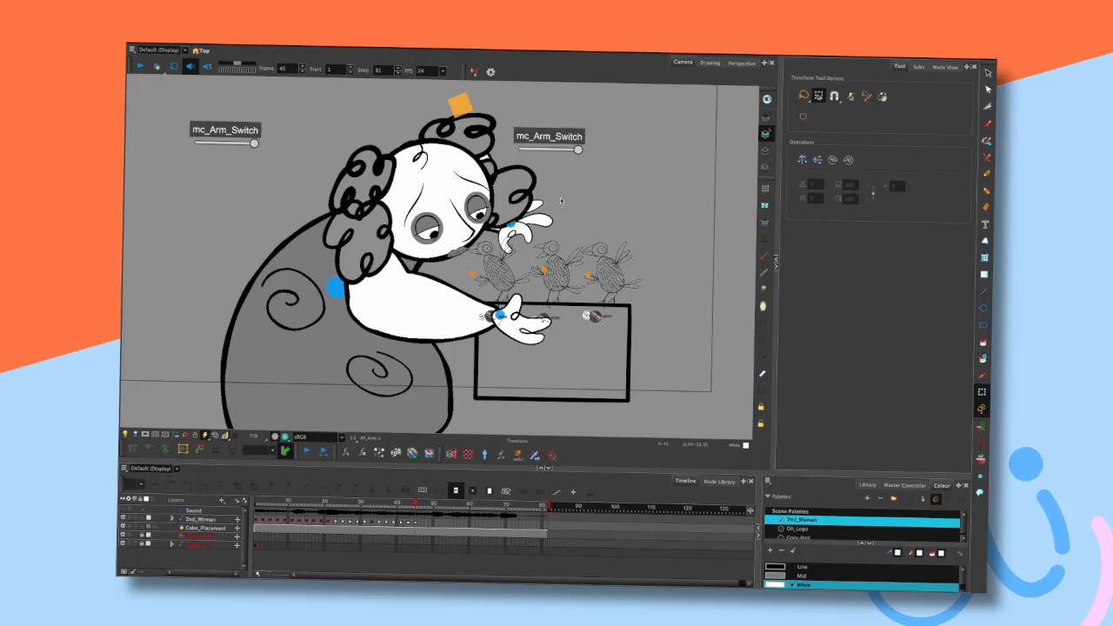
{"action": "scroll", "coordinate": [539, 299], "scroll_direction": "up", "scroll_amount": 3}
{"action": "scroll", "coordinate": [545, 319], "scroll_direction": "down", "scroll_amount": 3}
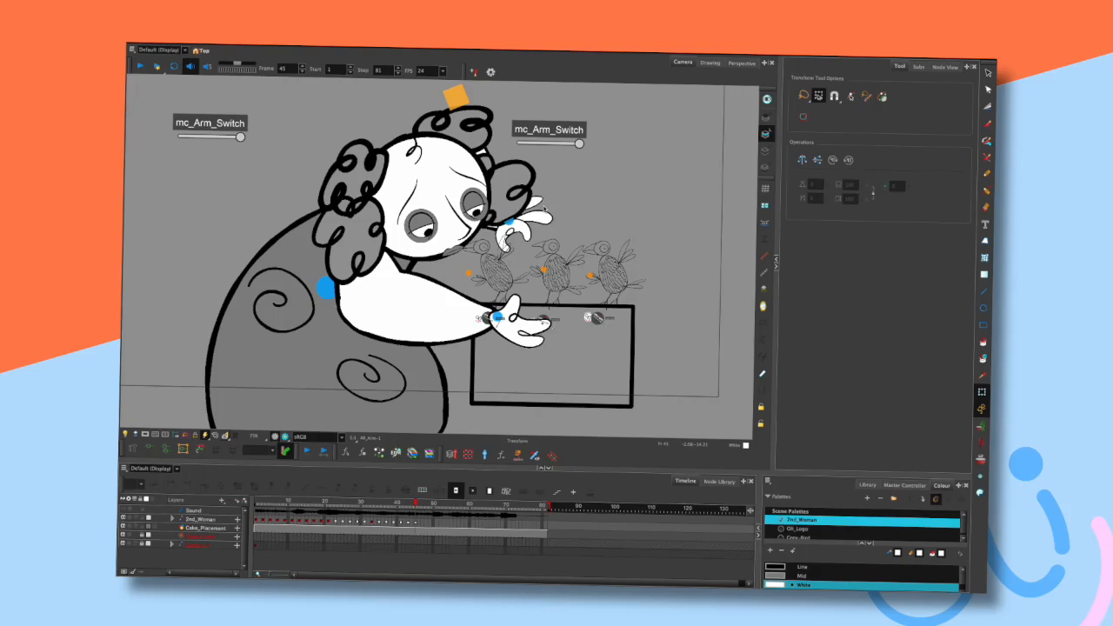
{"action": "mouse_move", "coordinate": [627, 173]}
{"action": "left_mouse_down"}
{"action": "mouse_move", "coordinate": [604, 219]}
{"action": "mouse_move", "coordinate": [644, 220]}
{"action": "mouse_move", "coordinate": [629, 174]}
{"action": "mouse_move", "coordinate": [639, 222]}
{"action": "mouse_move", "coordinate": [661, 204]}
{"action": "mouse_move", "coordinate": [655, 179]}
{"action": "mouse_move", "coordinate": [636, 170]}
{"action": "mouse_move", "coordinate": [656, 157]}
{"action": "mouse_move", "coordinate": [653, 182]}
{"action": "left_mouse_up"}
{"action": "left_click_drag", "start_coordinate": [644, 214], "coordinate": [640, 228]}
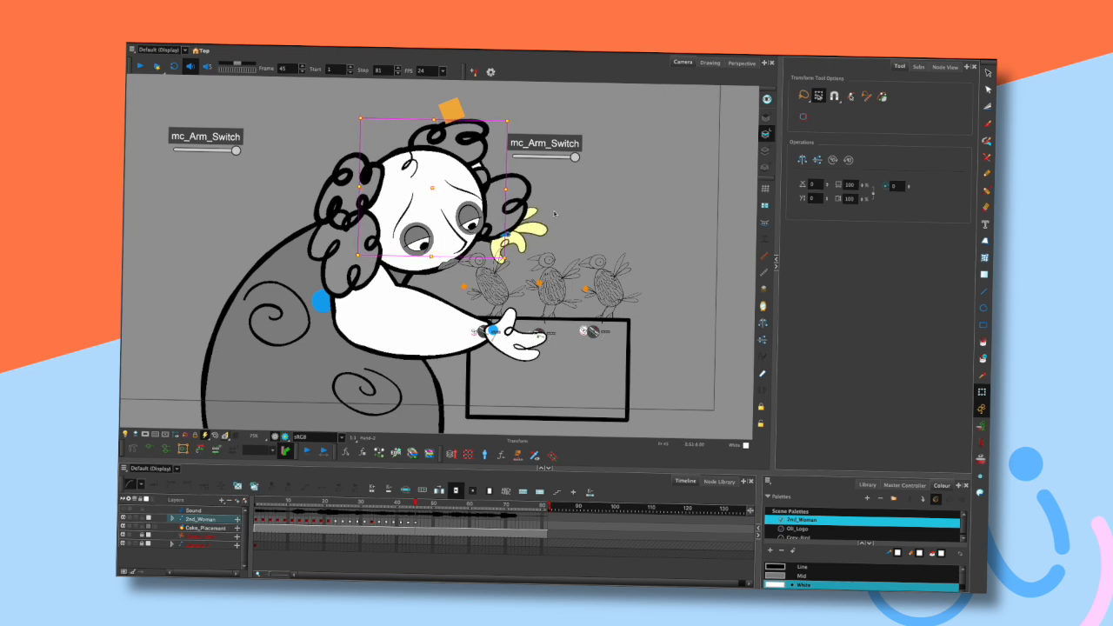
- Tilt the head slightly at frame 45 and step back and forth to review it
{"action": "scroll", "coordinate": [541, 240], "scroll_direction": "up", "scroll_amount": 2}
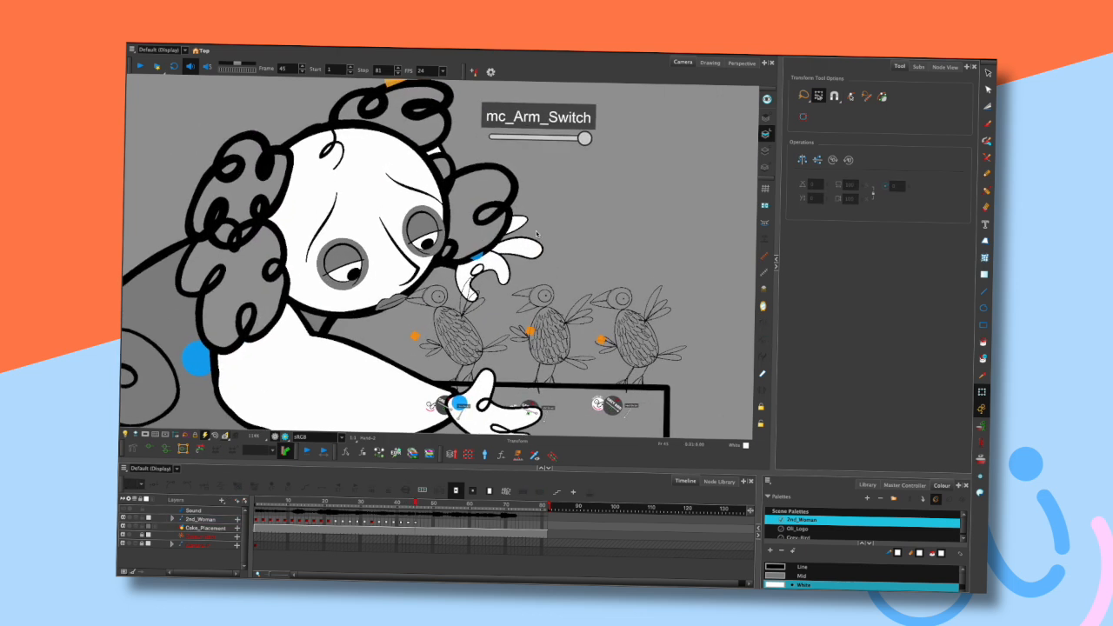
{"action": "scroll", "coordinate": [569, 249], "scroll_direction": "down", "scroll_amount": 3}
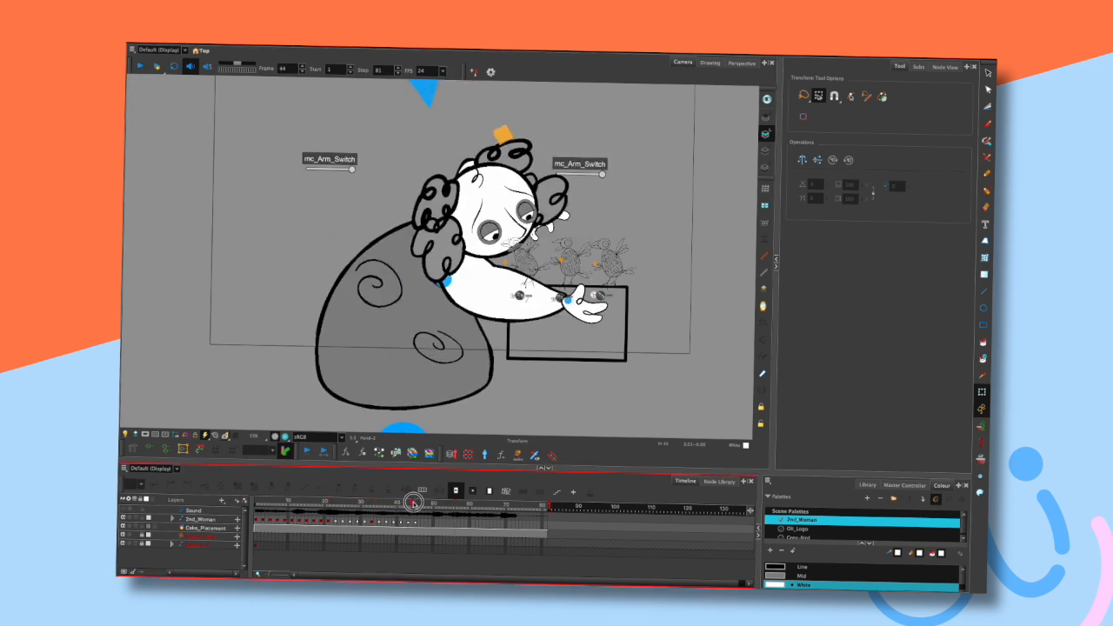
{"action": "left_click_drag", "start_coordinate": [603, 200], "coordinate": [602, 236]}
{"action": "left_click", "coordinate": [483, 231]}
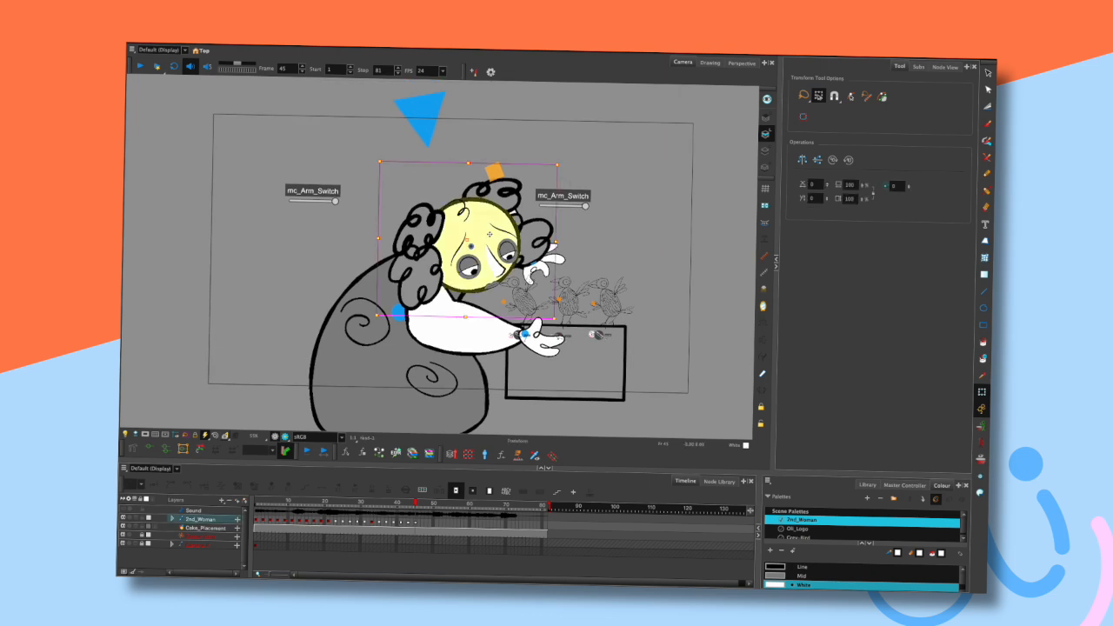
{"action": "left_click", "coordinate": [429, 128]}
{"action": "left_click_drag", "start_coordinate": [428, 128], "coordinate": [427, 117]}
{"action": "left_click", "coordinate": [616, 149]}
{"action": "key", "text": "comma"}
{"action": "key", "text": "comma"}
{"action": "key", "text": "comma"}
{"action": "key", "text": "period"}
{"action": "key", "text": "period"}
{"action": "key", "text": "period"}
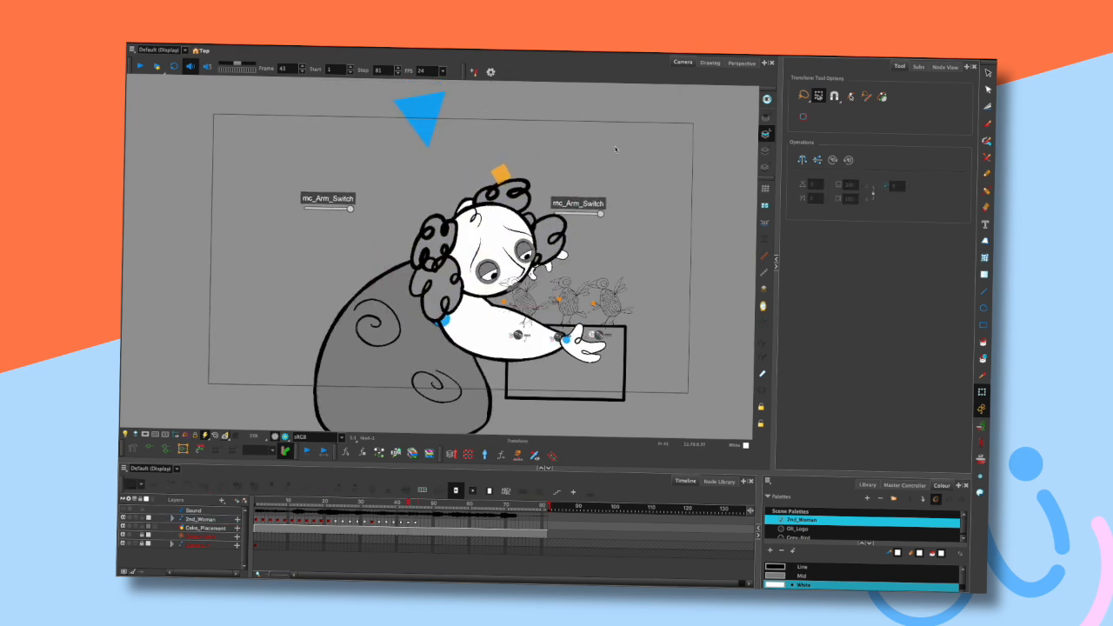
- Adjust the upper arm and rotate the raised hand at frame 45, stepping frames to review
{"action": "left_click", "coordinate": [435, 282]}
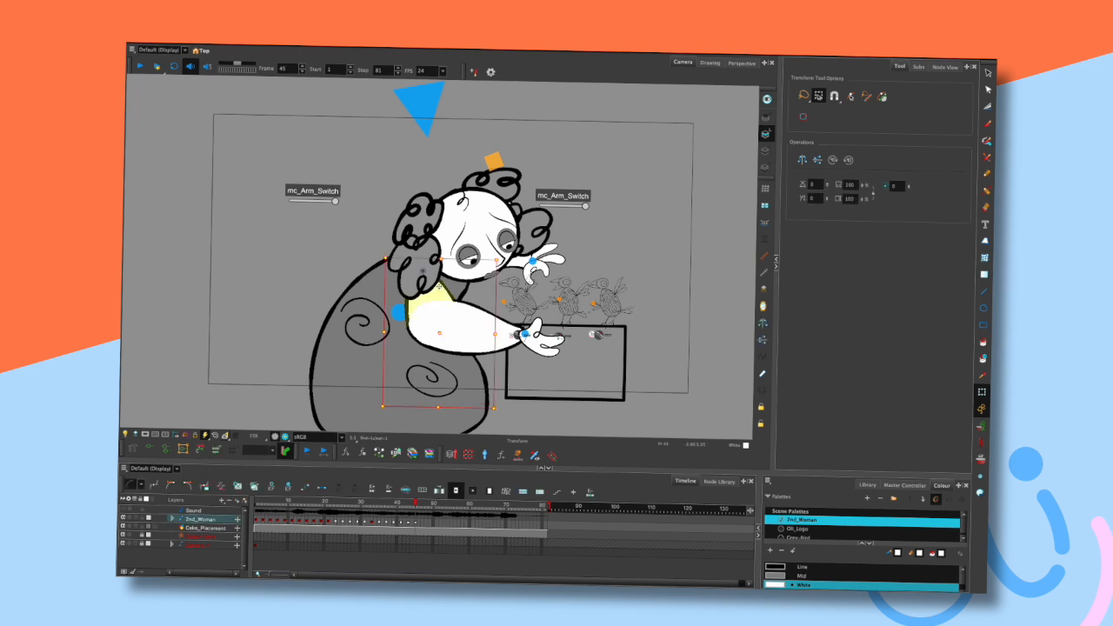
{"action": "left_click_drag", "start_coordinate": [434, 277], "coordinate": [432, 273]}
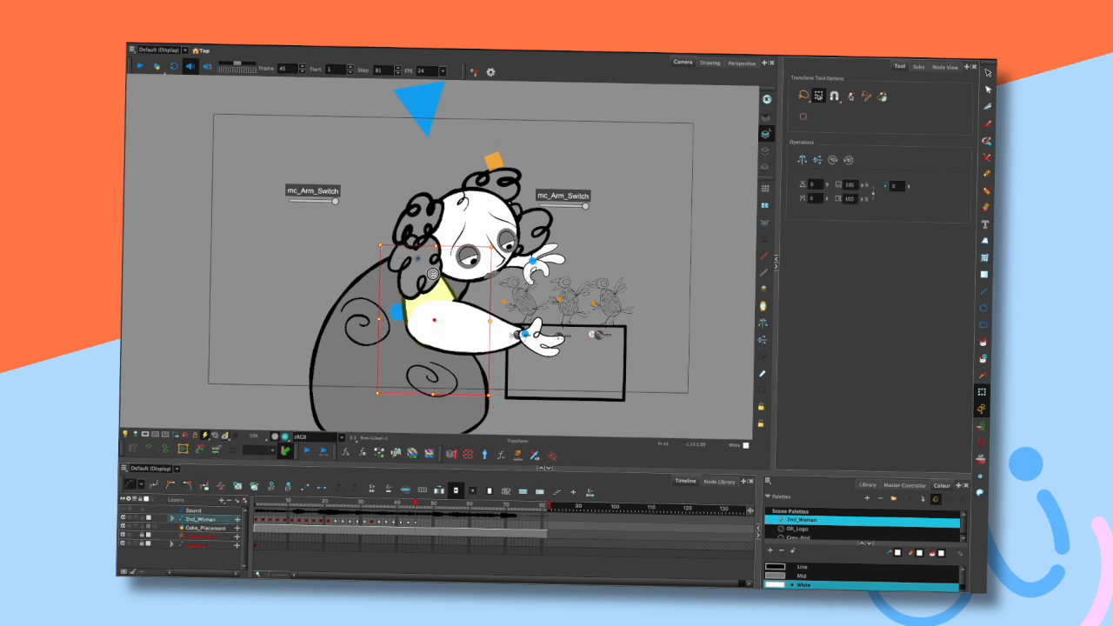
{"action": "left_click", "coordinate": [638, 202]}
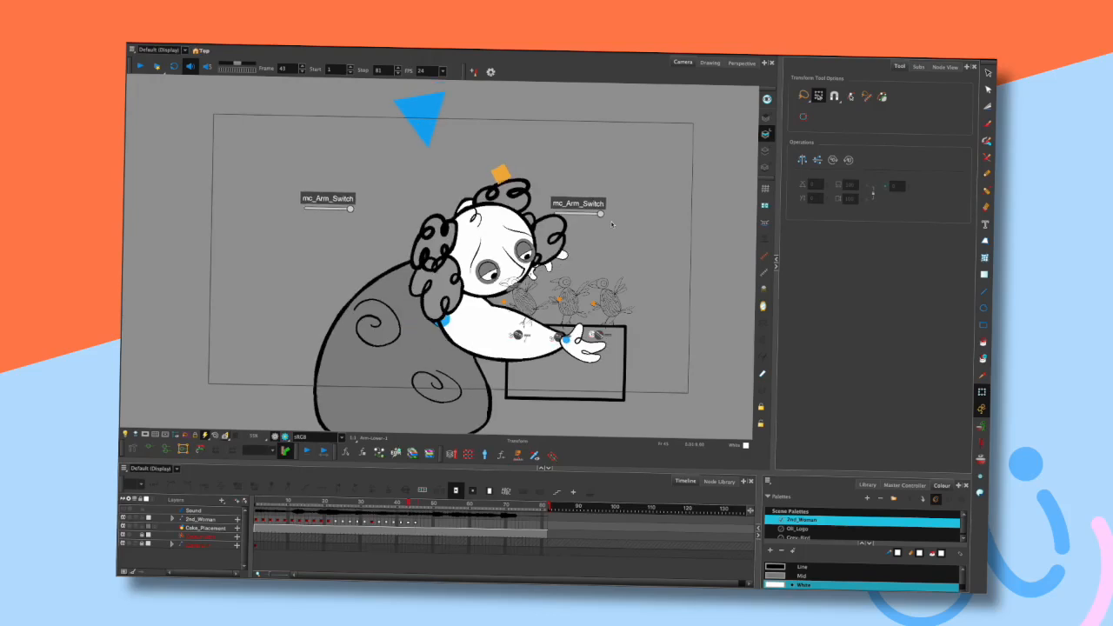
{"action": "scroll", "coordinate": [578, 277], "scroll_direction": "up", "scroll_amount": 2}
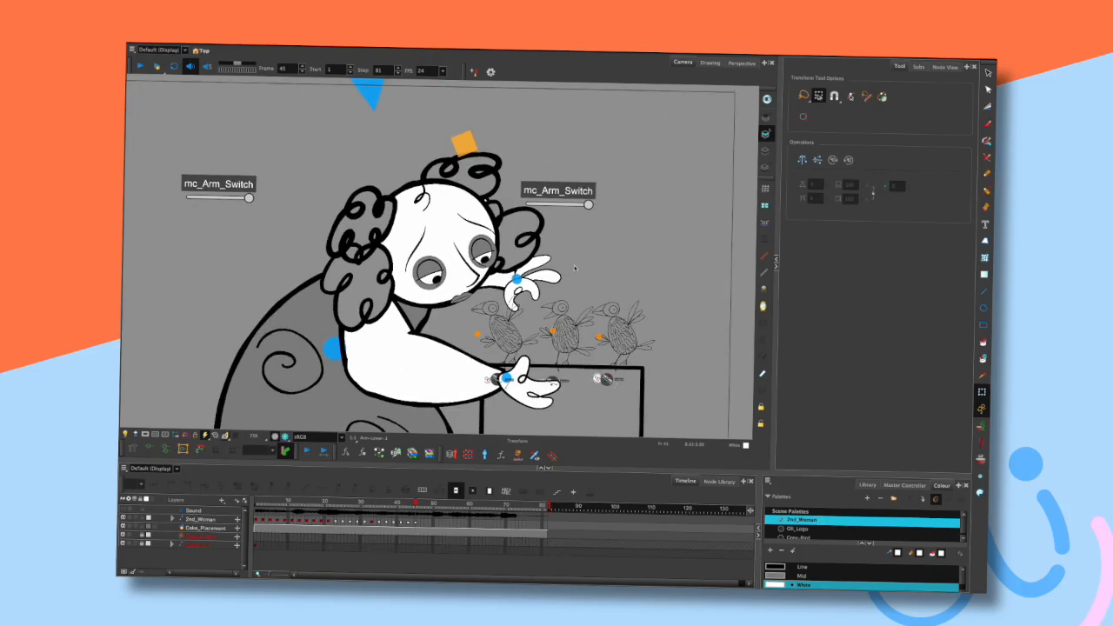
{"action": "left_click", "coordinate": [549, 275]}
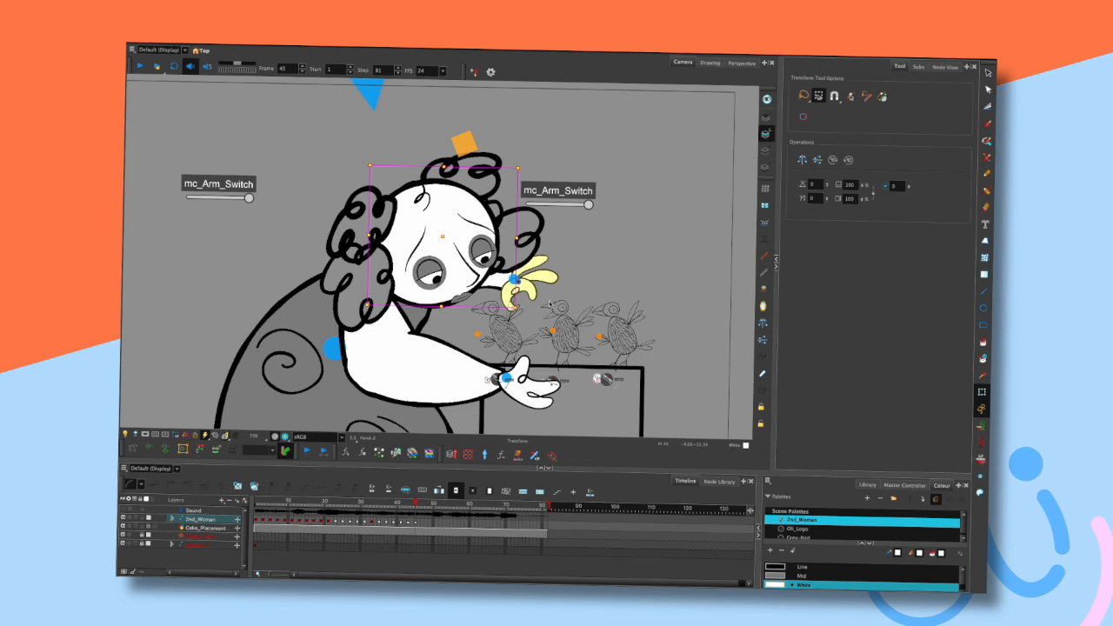
{"action": "left_click_drag", "start_coordinate": [524, 313], "coordinate": [529, 307]}
{"action": "left_click", "coordinate": [597, 251]}
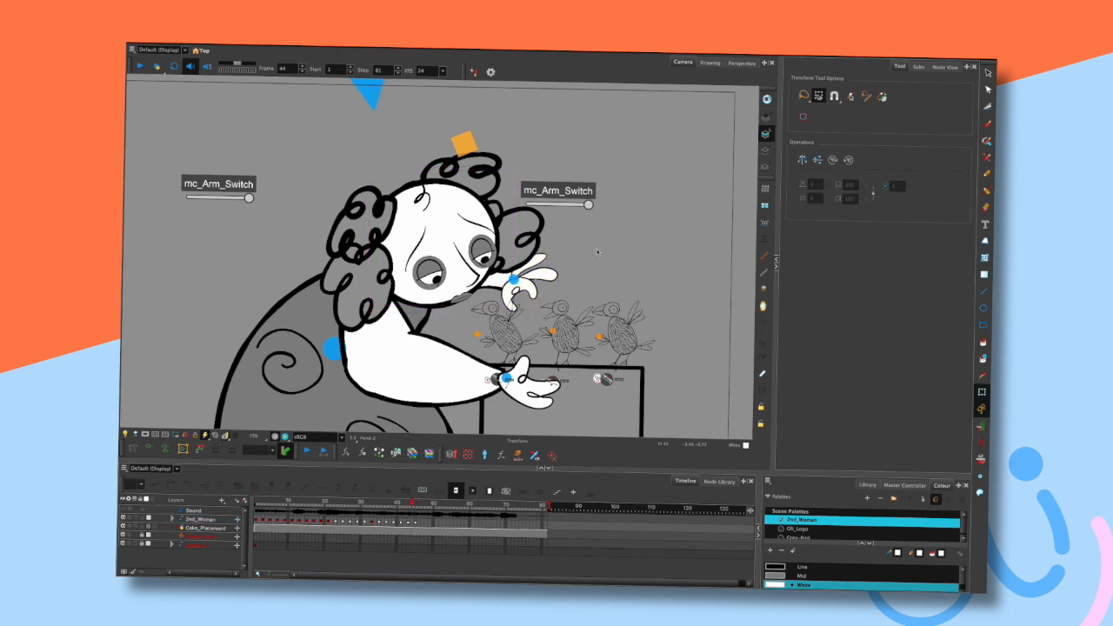
{"action": "key", "text": "comma"}
{"action": "key", "text": "comma"}
{"action": "key", "text": "period"}
{"action": "key", "text": "period"}
- Rotate the raised hand a little more and step back to check the pose
{"action": "left_click", "coordinate": [540, 280]}
{"action": "left_click_drag", "start_coordinate": [524, 310], "coordinate": [532, 303]}
{"action": "left_click", "coordinate": [590, 246]}
{"action": "key", "text": "comma"}
{"action": "key", "text": "comma"}
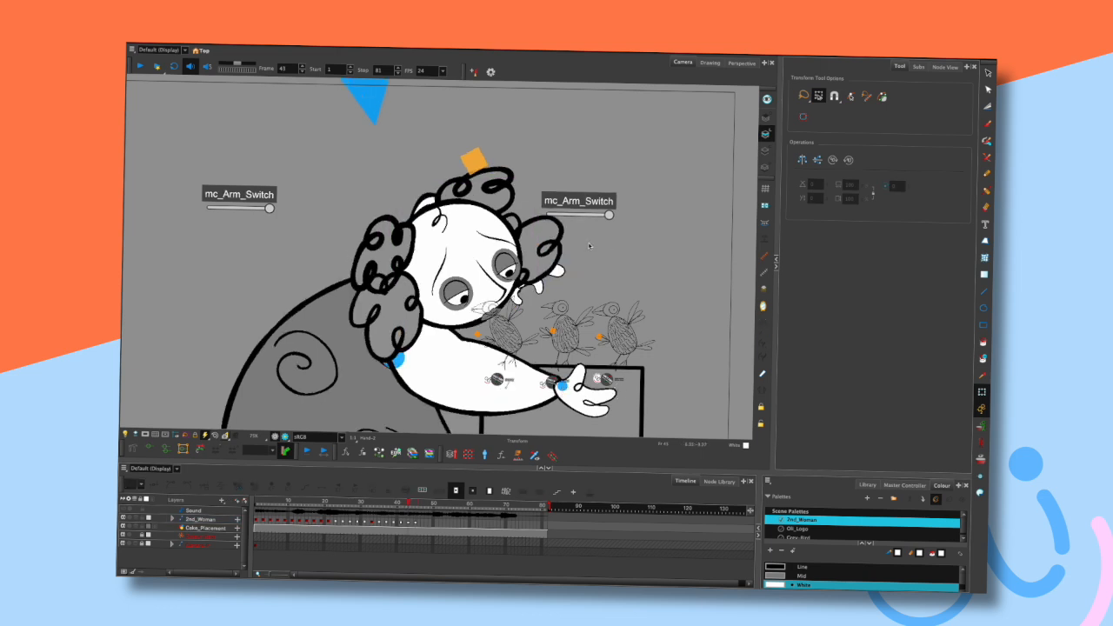
- Step back and forth around frame 45, selecting the arm and head, to review the raised-hand pose
{"action": "key", "text": "period"}
{"action": "key", "text": "period"}
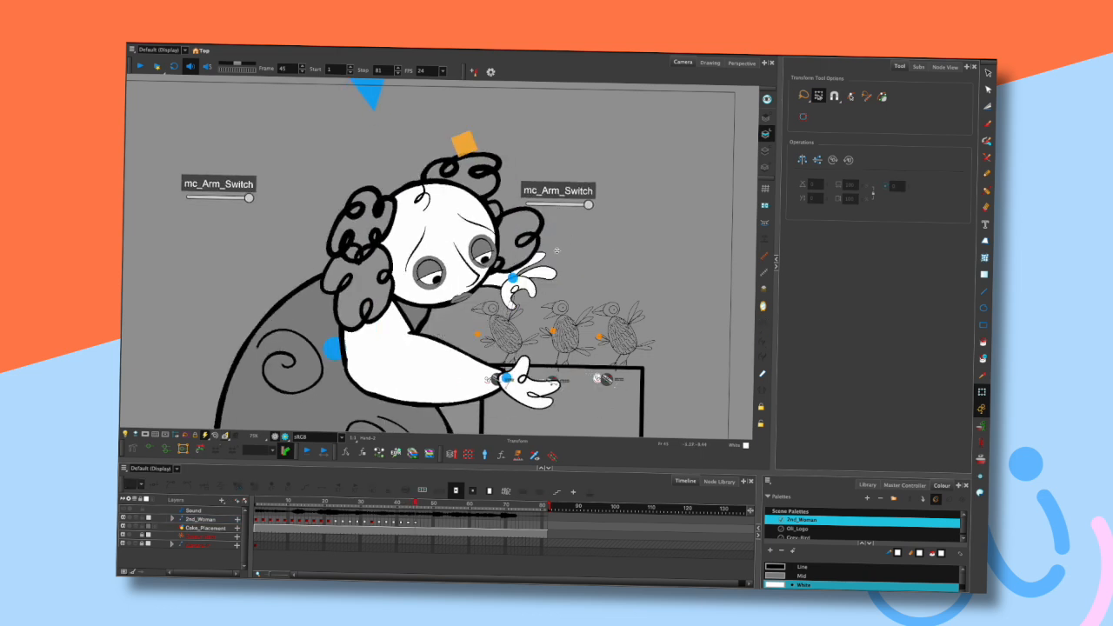
{"action": "scroll", "coordinate": [557, 205], "scroll_direction": "down", "scroll_amount": 2}
{"action": "left_click", "coordinate": [524, 245]}
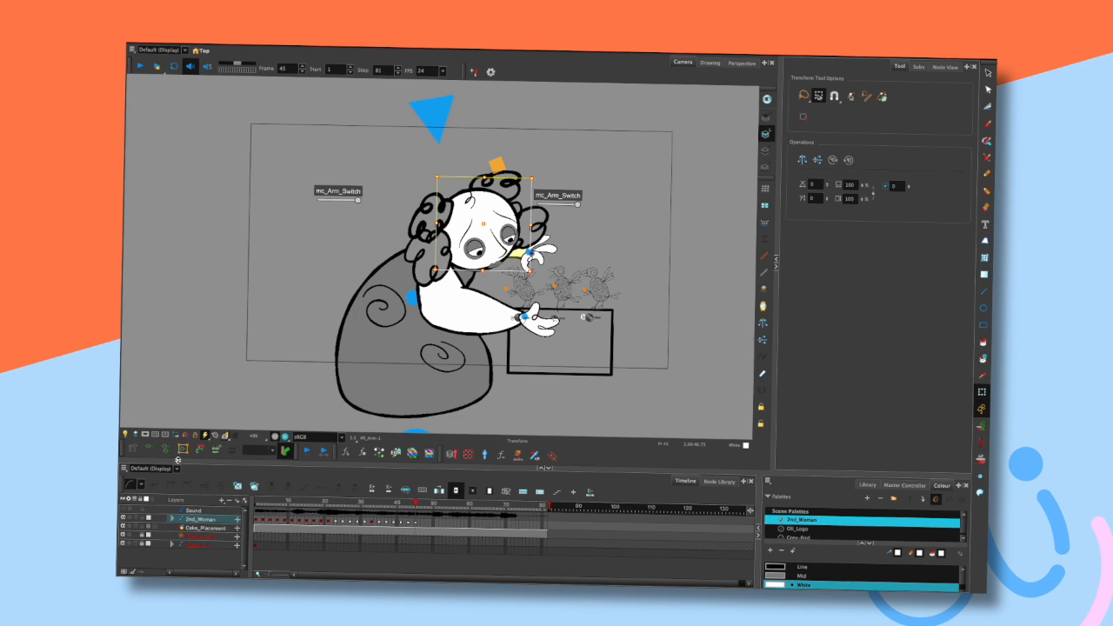
{"action": "left_click", "coordinate": [589, 237]}
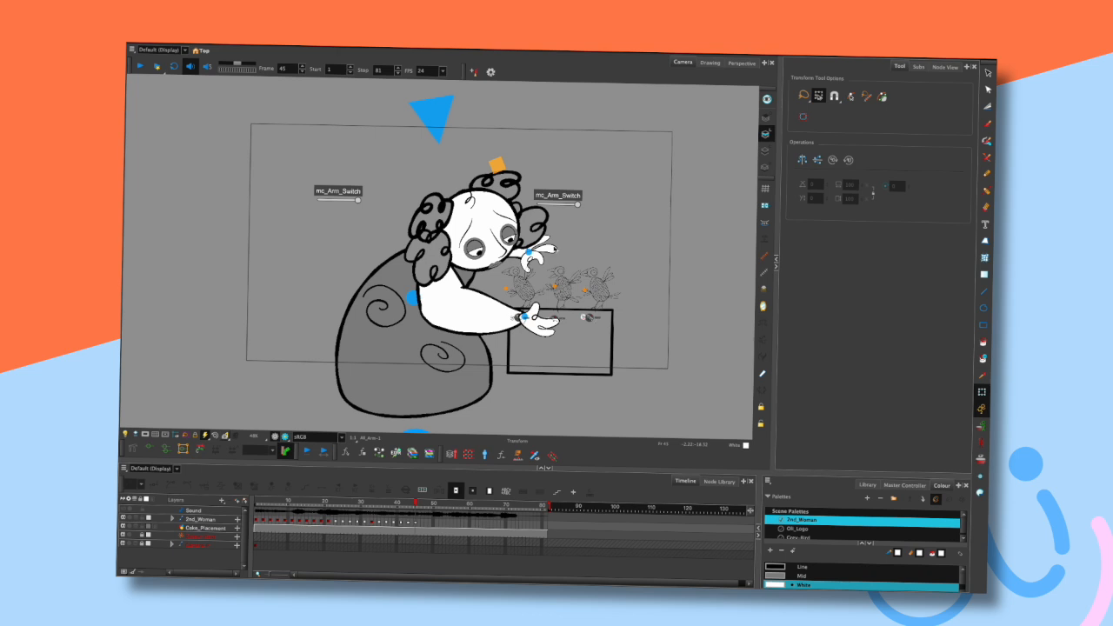
{"action": "key", "text": "comma"}
{"action": "key", "text": "period"}
{"action": "scroll", "coordinate": [590, 259], "scroll_direction": "up", "scroll_amount": 2}
{"action": "scroll", "coordinate": [584, 237], "scroll_direction": "down", "scroll_amount": 2}
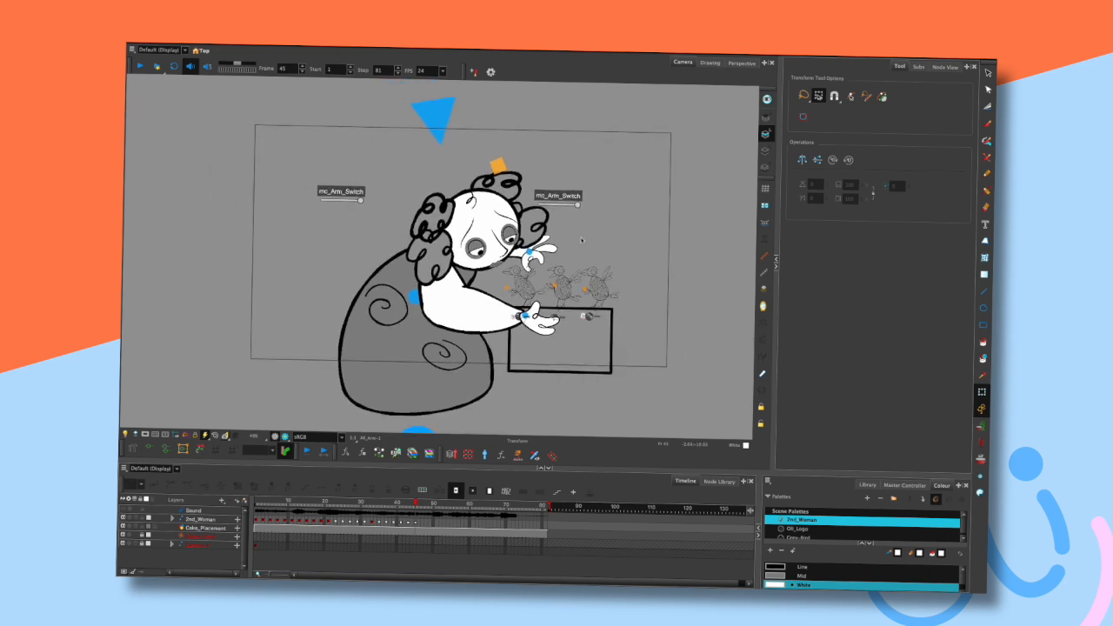
{"action": "key", "text": "comma"}
{"action": "key", "text": "comma"}
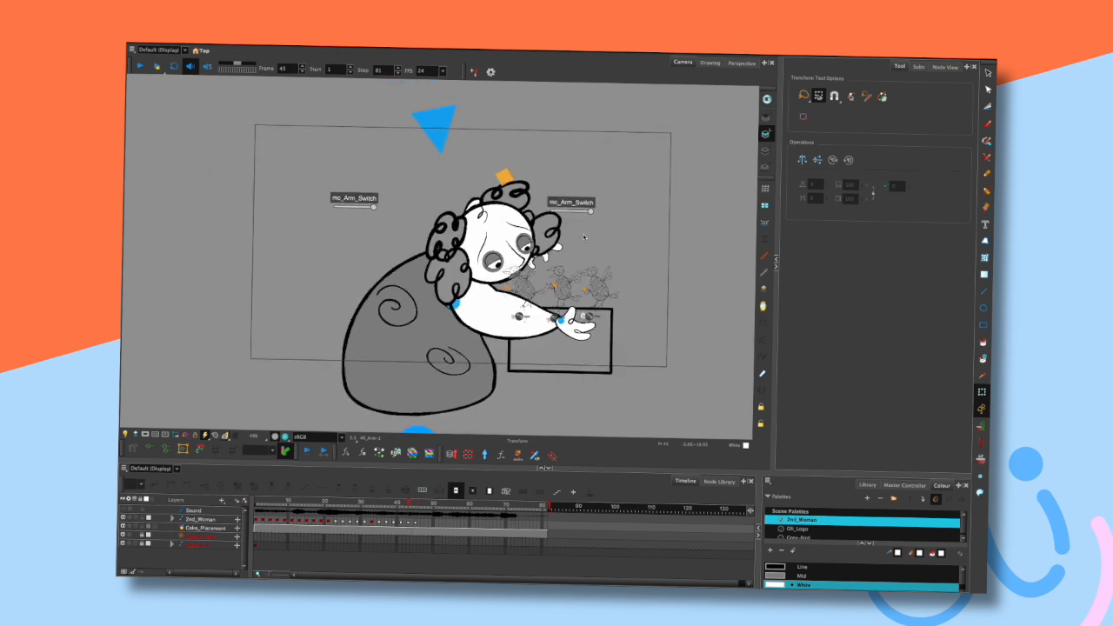
{"action": "key", "text": "period"}
{"action": "key", "text": "period"}
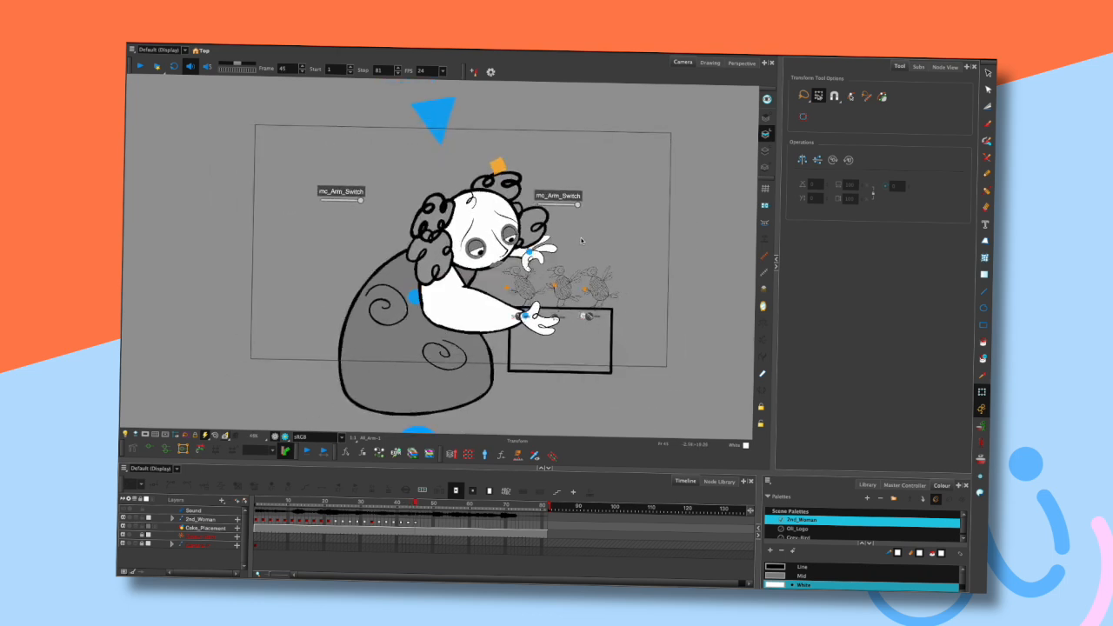
{"action": "key", "text": "comma"}
{"action": "key", "text": "comma"}
{"action": "key", "text": "period"}
{"action": "key", "text": "period"}
{"action": "left_click", "coordinate": [513, 206]}
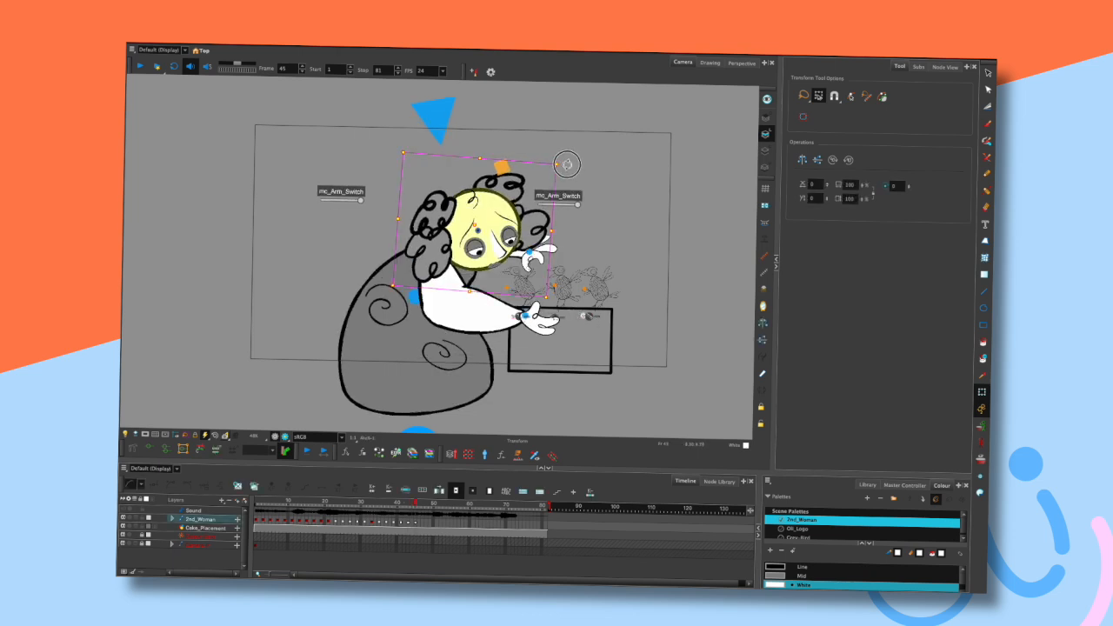
{"action": "left_click", "coordinate": [581, 162]}
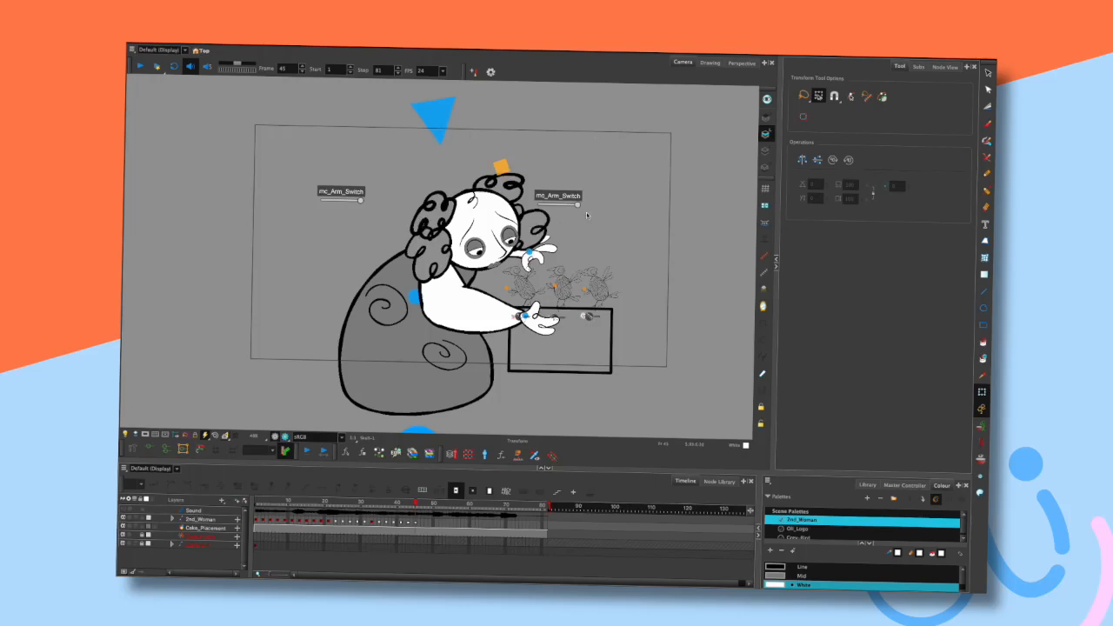
{"action": "key", "text": "comma"}
{"action": "key", "text": "period"}
{"action": "key", "text": "comma"}
{"action": "key", "text": "comma"}
{"action": "key", "text": "comma"}
{"action": "key", "text": "period"}
{"action": "key", "text": "period"}
{"action": "key", "text": "period"}
- Zoom in and step through neighbouring frames, selecting the hand and head to inspect the pose
{"action": "left_click", "coordinate": [551, 250]}
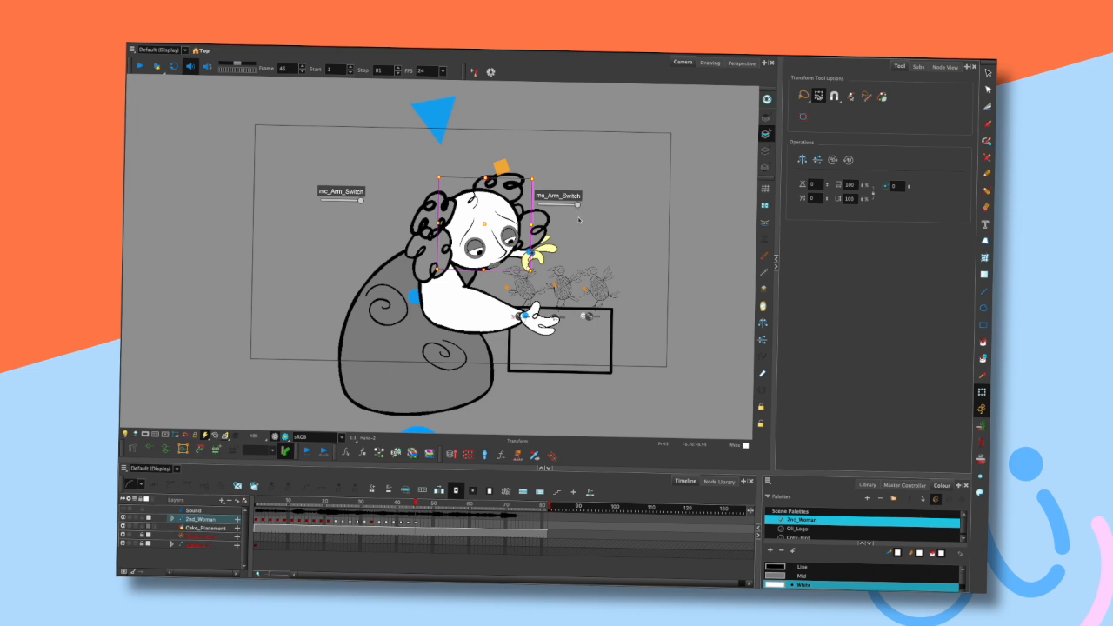
{"action": "scroll", "coordinate": [579, 220], "scroll_direction": "up", "scroll_amount": 1}
{"action": "scroll", "coordinate": [581, 259], "scroll_direction": "up", "scroll_amount": 1}
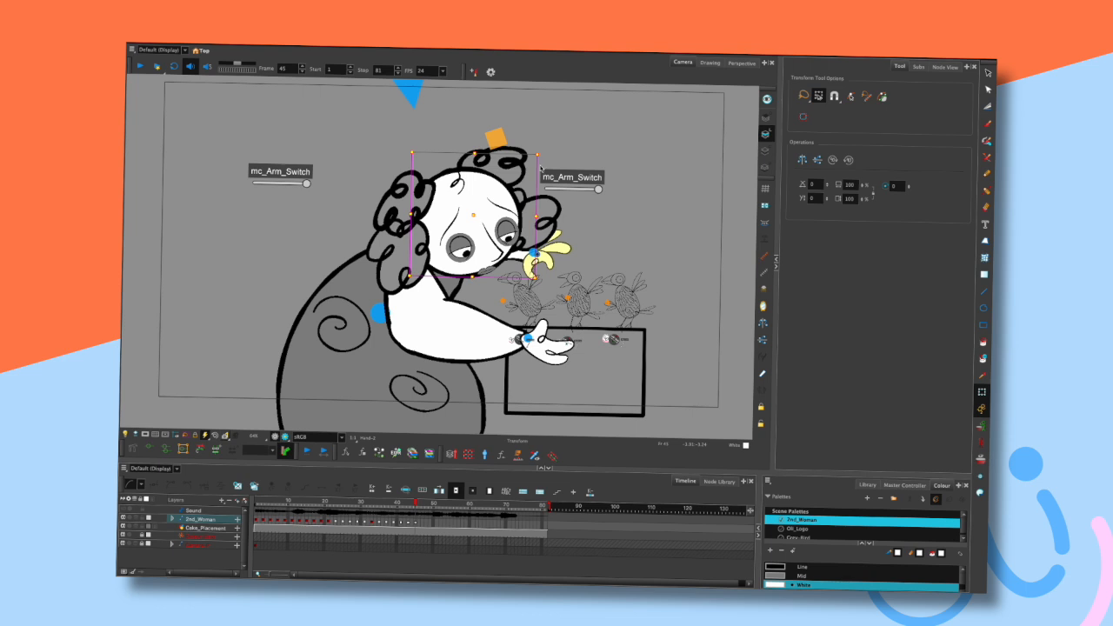
{"action": "key", "text": "comma"}
{"action": "key", "text": "comma"}
{"action": "key", "text": "period"}
{"action": "key", "text": "period"}
{"action": "left_click", "coordinate": [614, 213]}
{"action": "key", "text": "comma"}
{"action": "key", "text": "comma"}
{"action": "key", "text": "period"}
{"action": "key", "text": "period"}
{"action": "left_click", "coordinate": [490, 206]}
{"action": "left_click", "coordinate": [588, 163]}
{"action": "key", "text": "comma"}
{"action": "key", "text": "comma"}
{"action": "key", "text": "period"}
{"action": "key", "text": "period"}
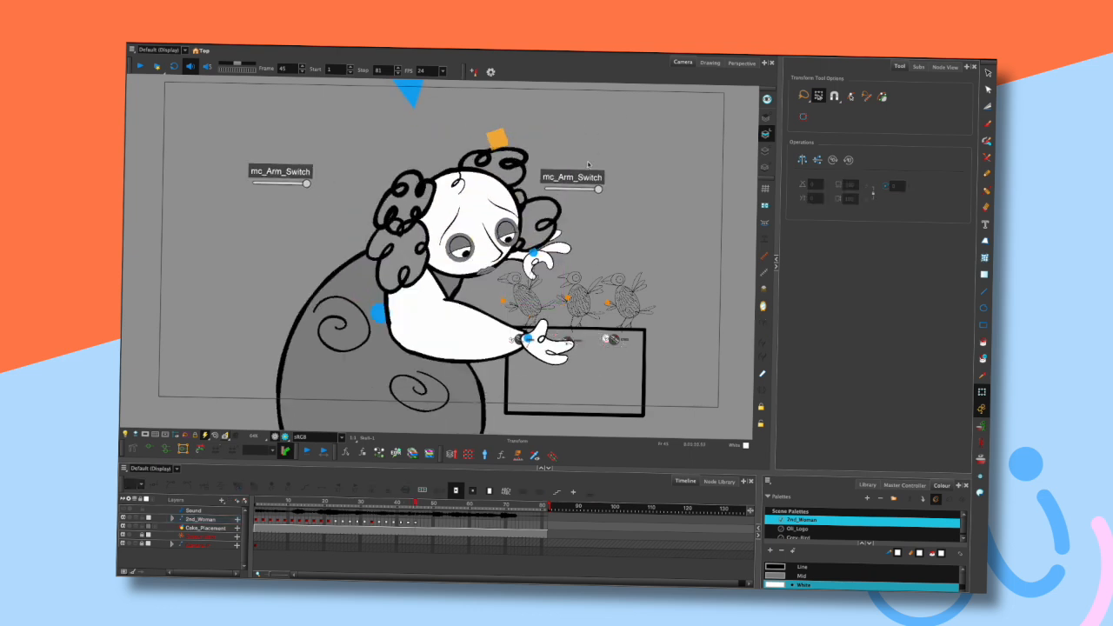
{"action": "left_click", "coordinate": [486, 199]}
{"action": "left_click", "coordinate": [465, 121]}
{"action": "left_click", "coordinate": [413, 111]}
{"action": "left_click", "coordinate": [621, 130]}
{"action": "key", "text": "comma"}
{"action": "key", "text": "comma"}
{"action": "key", "text": "comma"}
{"action": "key", "text": "period"}
{"action": "key", "text": "period"}
{"action": "key", "text": "period"}
{"action": "scroll", "coordinate": [597, 288], "scroll_direction": "down", "scroll_amount": 3}
{"action": "scroll", "coordinate": [522, 348], "scroll_direction": "up", "scroll_amount": 5}
{"action": "left_click_drag", "start_coordinate": [383, 277], "coordinate": [383, 278]}
{"action": "left_click", "coordinate": [627, 192]}
{"action": "key", "text": "comma"}
{"action": "key", "text": "comma"}
{"action": "key", "text": "period"}
{"action": "key", "text": "period"}
- Zoom out, reframe the view and play the animation to review the motion
{"action": "scroll", "coordinate": [622, 192], "scroll_direction": "down", "scroll_amount": 2}
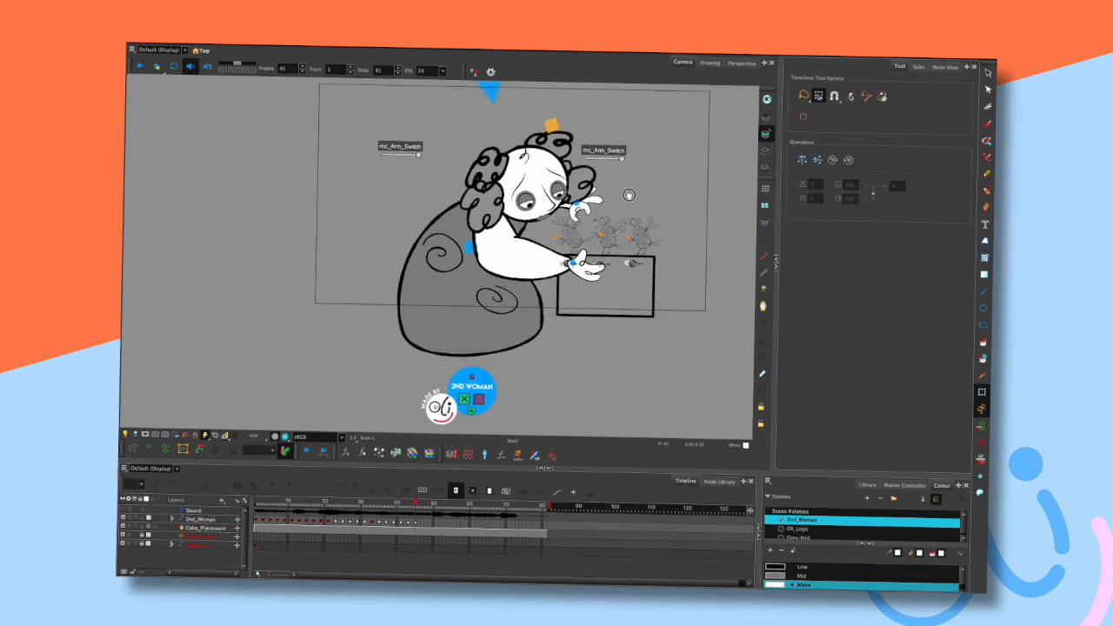
{"action": "left_click_drag", "start_coordinate": [629, 195], "coordinate": [601, 212]}
{"action": "key", "text": "comma"}
{"action": "key", "text": "comma"}
{"action": "key", "text": "period"}
{"action": "key", "text": "period"}
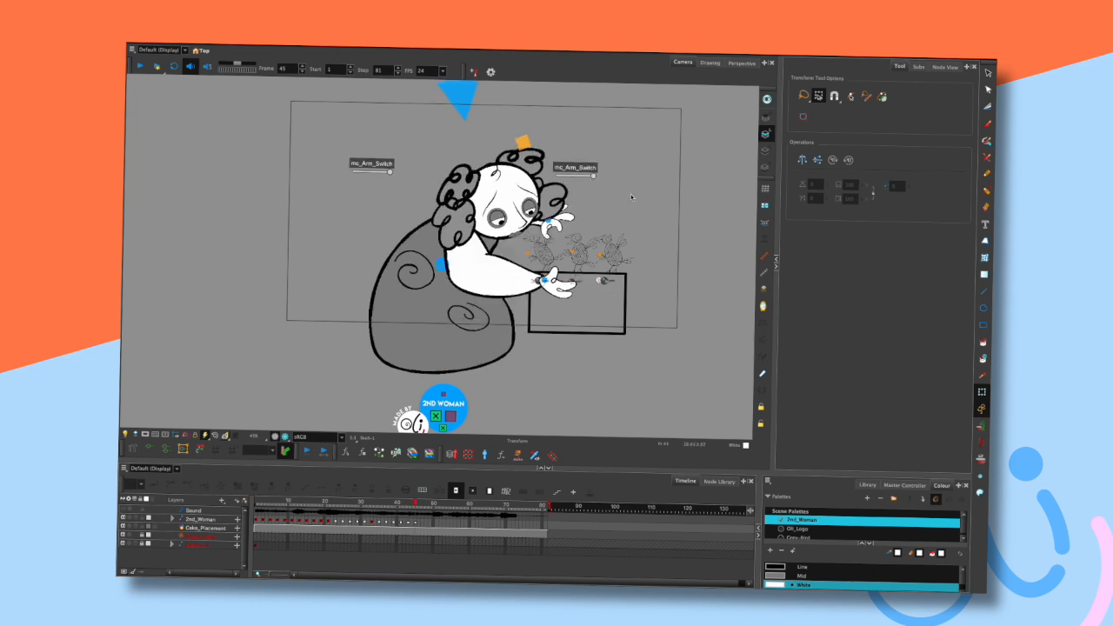
{"action": "key", "text": "Return"}
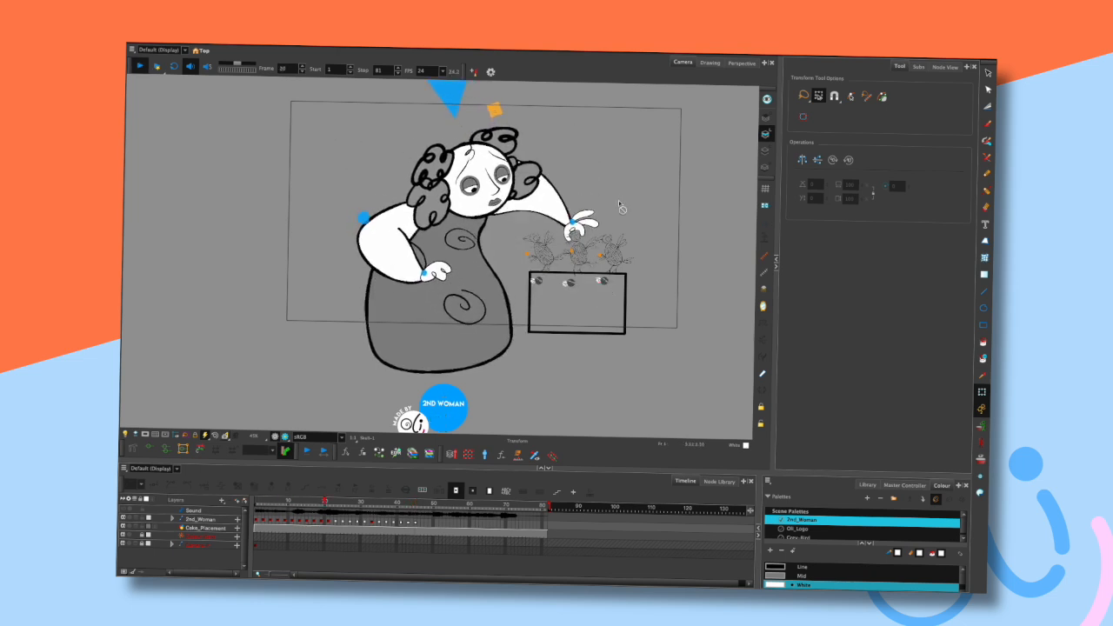
{"action": "key", "text": "Return"}
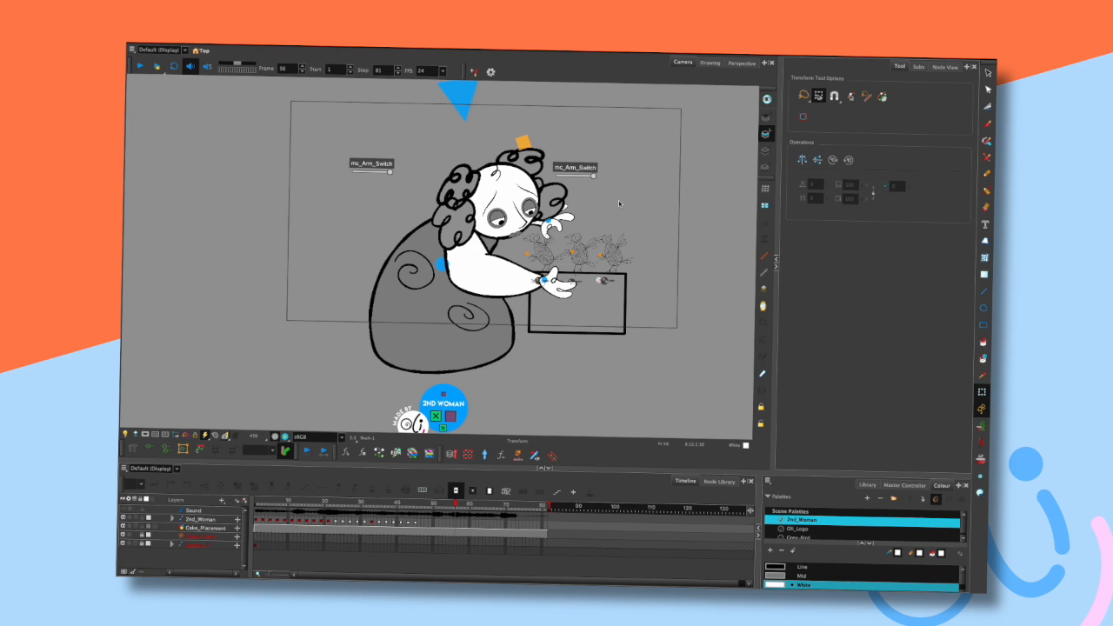
- At frame 47, tilt the head and nudge the lower hand, stepping frames to check
{"action": "left_click", "coordinate": [405, 506]}
{"action": "scroll", "coordinate": [615, 210], "scroll_direction": "up", "scroll_amount": 1}
{"action": "scroll", "coordinate": [615, 210], "scroll_direction": "up", "scroll_amount": 2}
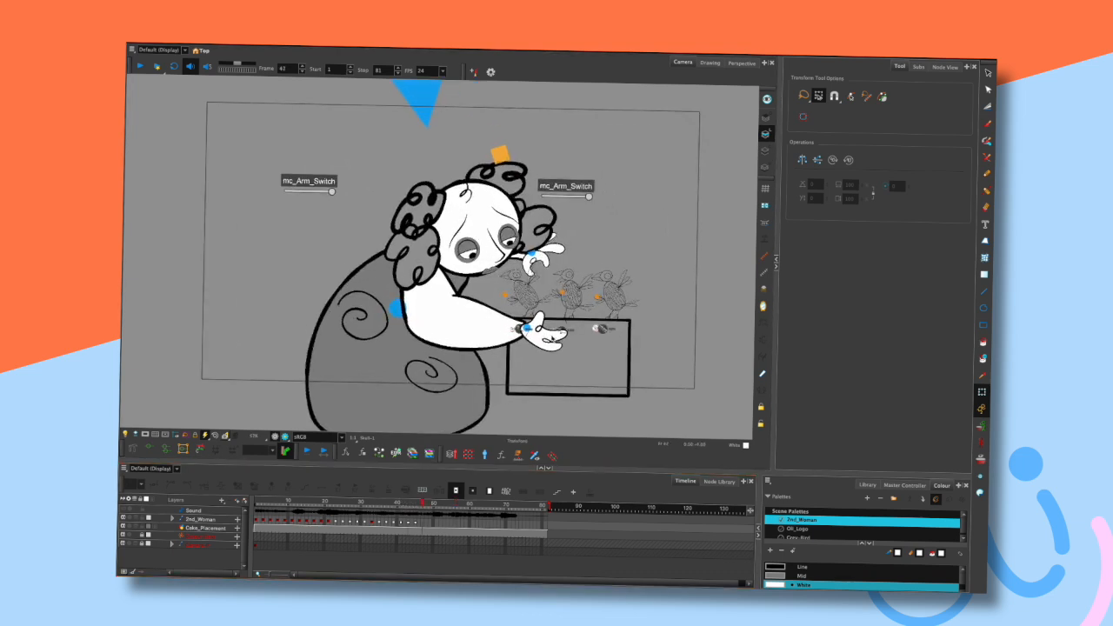
{"action": "left_click_drag", "start_coordinate": [552, 340], "coordinate": [519, 328]}
{"action": "left_click", "coordinate": [591, 211]}
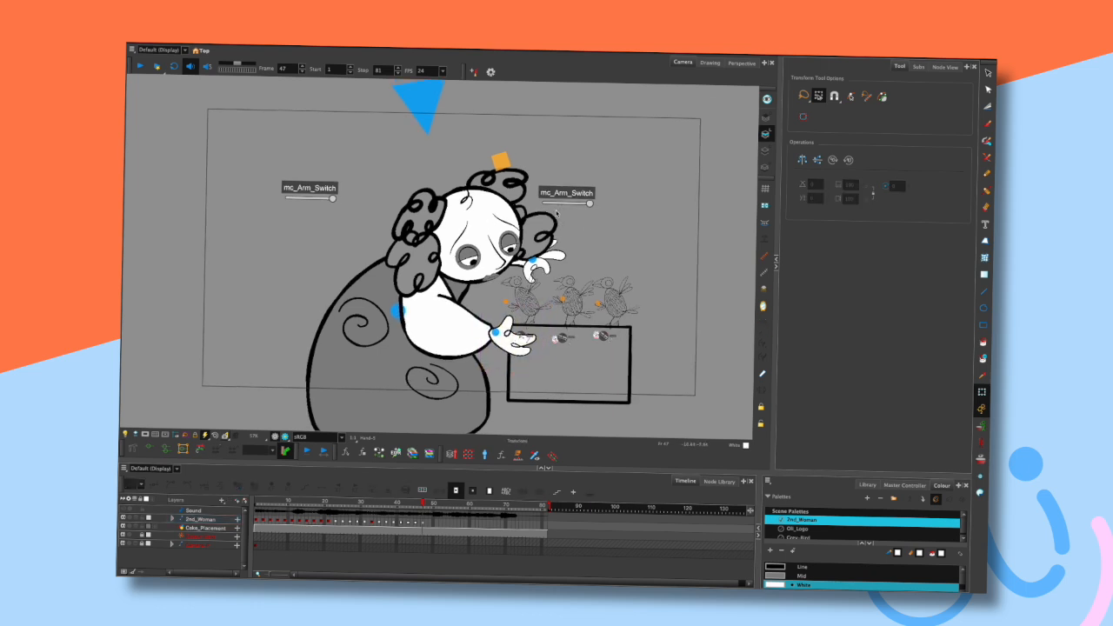
{"action": "left_click", "coordinate": [487, 221]}
{"action": "left_click_drag", "start_coordinate": [485, 221], "coordinate": [464, 197]}
{"action": "left_click", "coordinate": [557, 252]}
{"action": "left_click", "coordinate": [506, 315]}
{"action": "mouse_move", "coordinate": [506, 315]}
{"action": "left_mouse_down"}
{"action": "mouse_move", "coordinate": [519, 342]}
{"action": "mouse_move", "coordinate": [510, 332]}
{"action": "left_mouse_up"}
{"action": "left_click", "coordinate": [589, 220]}
{"action": "key", "text": "comma"}
{"action": "key", "text": "comma"}
- Move the raised hand down toward the birds at frame 47 and step frames to review
{"action": "key", "text": "comma"}
{"action": "key", "text": "period"}
{"action": "key", "text": "period"}
{"action": "key", "text": "period"}
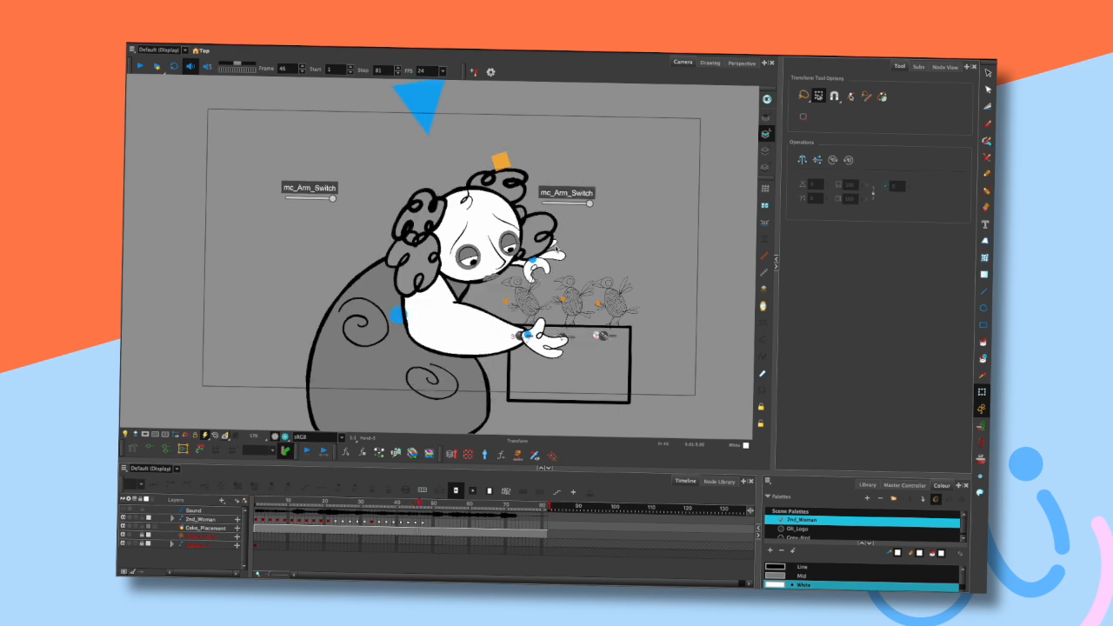
{"action": "left_click", "coordinate": [550, 244]}
{"action": "left_click_drag", "start_coordinate": [550, 244], "coordinate": [516, 294]}
{"action": "left_click", "coordinate": [571, 233]}
{"action": "key", "text": "comma"}
{"action": "key", "text": "comma"}
{"action": "key", "text": "period"}
{"action": "key", "text": "period"}
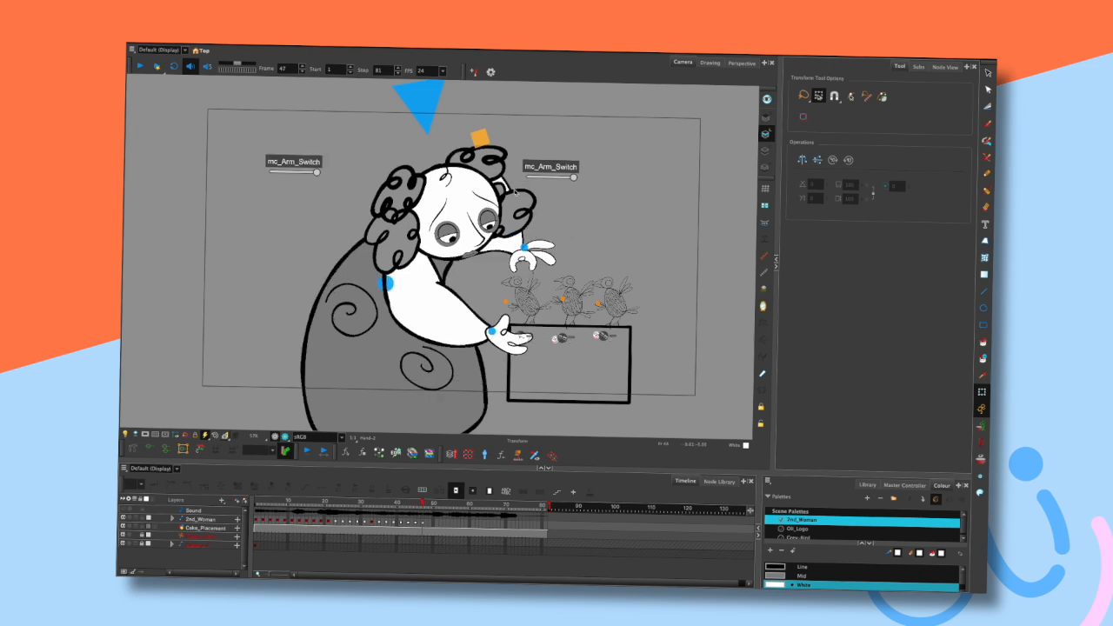
- At frame 47, shift the arm and pull the lower hand back toward the body
{"action": "left_click", "coordinate": [470, 157]}
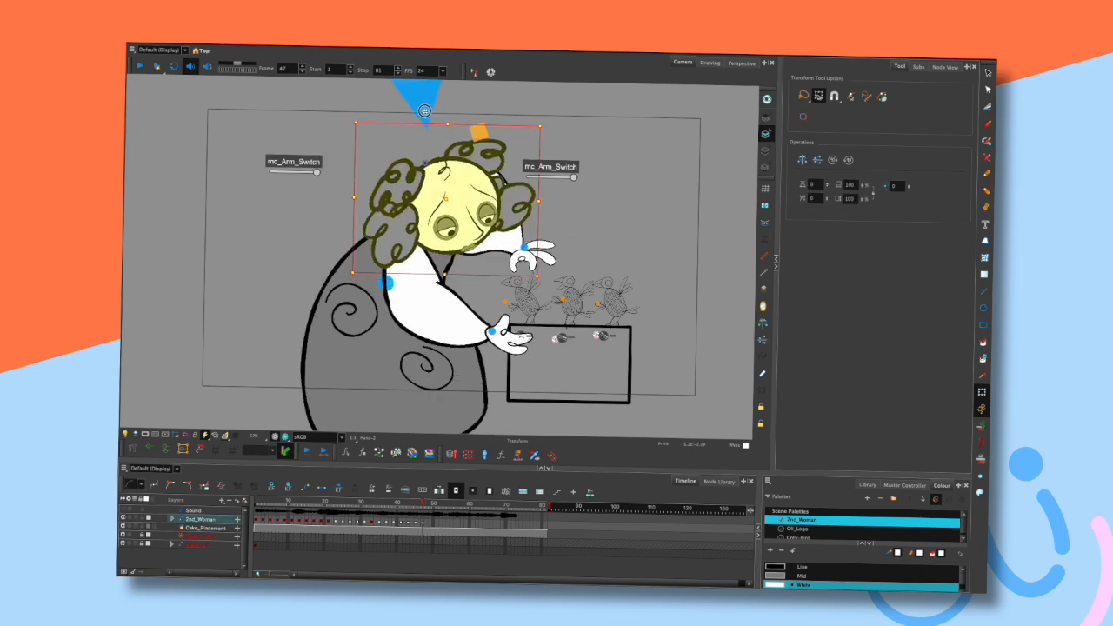
{"action": "left_click", "coordinate": [606, 178]}
{"action": "key", "text": "comma"}
{"action": "key", "text": "comma"}
{"action": "key", "text": "period"}
{"action": "key", "text": "period"}
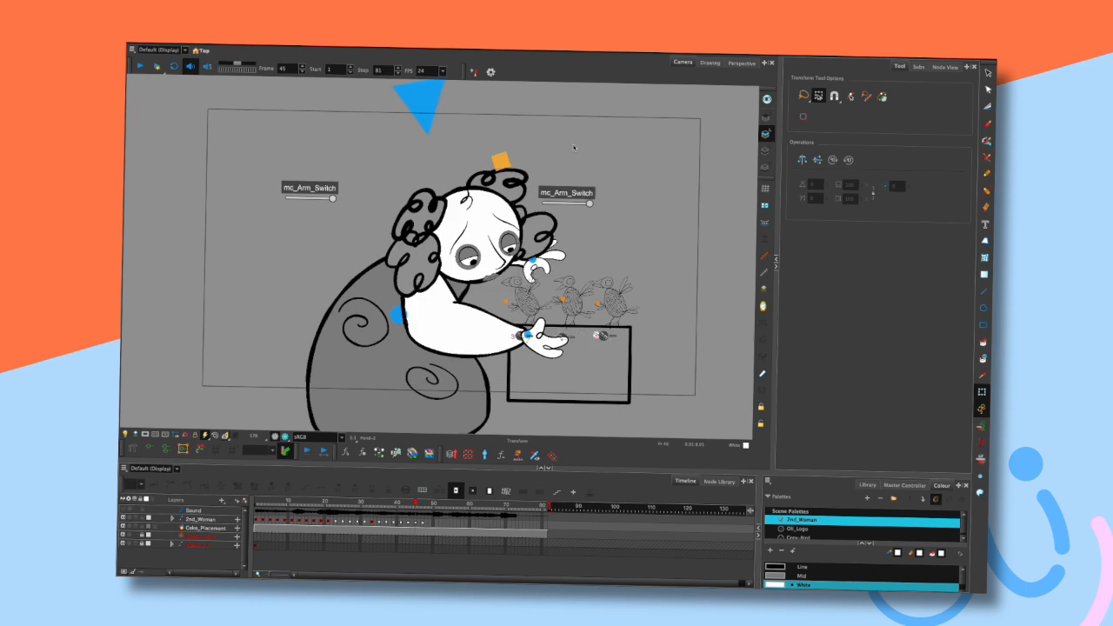
{"action": "left_click", "coordinate": [423, 309]}
{"action": "left_click_drag", "start_coordinate": [424, 310], "coordinate": [483, 278]}
{"action": "left_click", "coordinate": [482, 278]}
{"action": "left_click_drag", "start_coordinate": [355, 291], "coordinate": [357, 303]}
{"action": "left_click", "coordinate": [484, 287]}
{"action": "left_click", "coordinate": [513, 344]}
{"action": "left_click_drag", "start_coordinate": [515, 352], "coordinate": [485, 348]}
{"action": "left_click", "coordinate": [491, 283]}
{"action": "left_click", "coordinate": [521, 240]}
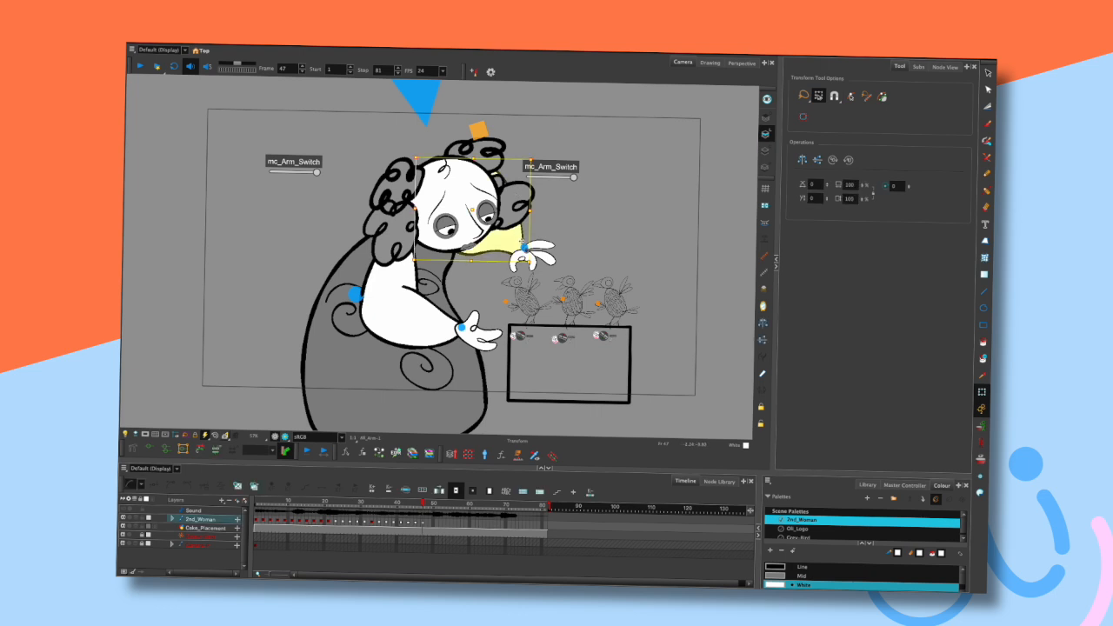
- Display the deformers and bend the raised arm's deformer chain at frame 47
{"action": "left_click", "coordinate": [150, 448]}
{"action": "left_click", "coordinate": [261, 352]}
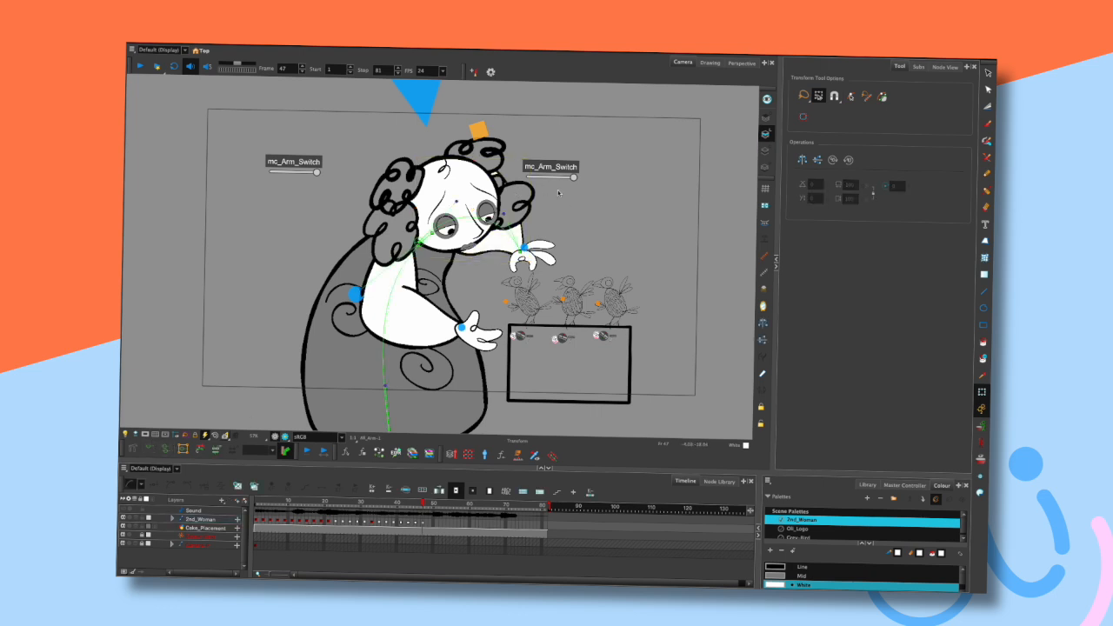
{"action": "left_click_drag", "start_coordinate": [457, 202], "coordinate": [459, 162]}
{"action": "left_click_drag", "start_coordinate": [503, 212], "coordinate": [549, 241]}
{"action": "key", "text": "comma"}
{"action": "key", "text": "comma"}
{"action": "key", "text": "comma"}
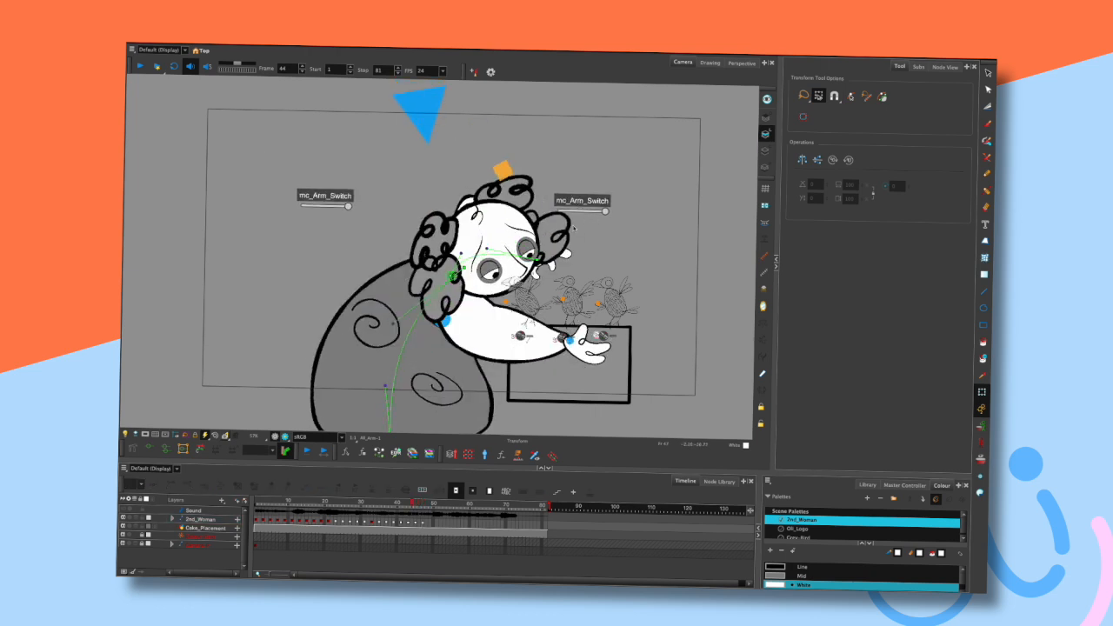
- Rotate the raised hand in small adjustments at frame 47, stepping frames to compare
{"action": "left_click", "coordinate": [565, 252]}
{"action": "key", "text": "period"}
{"action": "key", "text": "period"}
{"action": "key", "text": "period"}
{"action": "left_click_drag", "start_coordinate": [556, 250], "coordinate": [548, 250]}
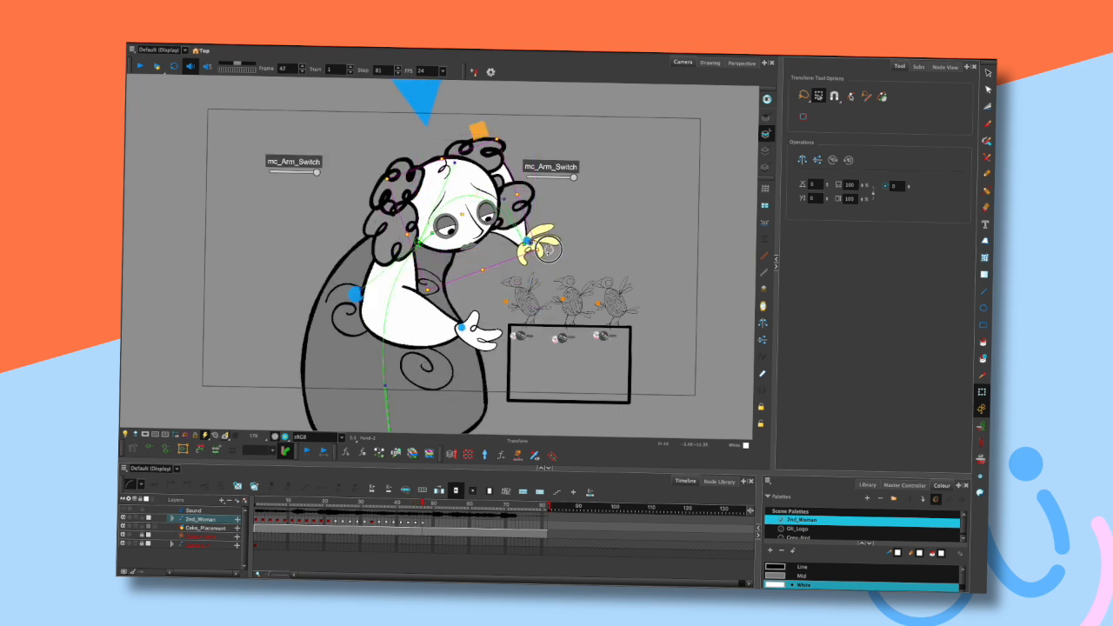
{"action": "left_click", "coordinate": [587, 240]}
{"action": "key", "text": "comma"}
{"action": "key", "text": "comma"}
{"action": "key", "text": "comma"}
{"action": "key", "text": "period"}
{"action": "key", "text": "period"}
{"action": "key", "text": "period"}
{"action": "left_click", "coordinate": [550, 247]}
{"action": "left_click_drag", "start_coordinate": [554, 243], "coordinate": [552, 243]}
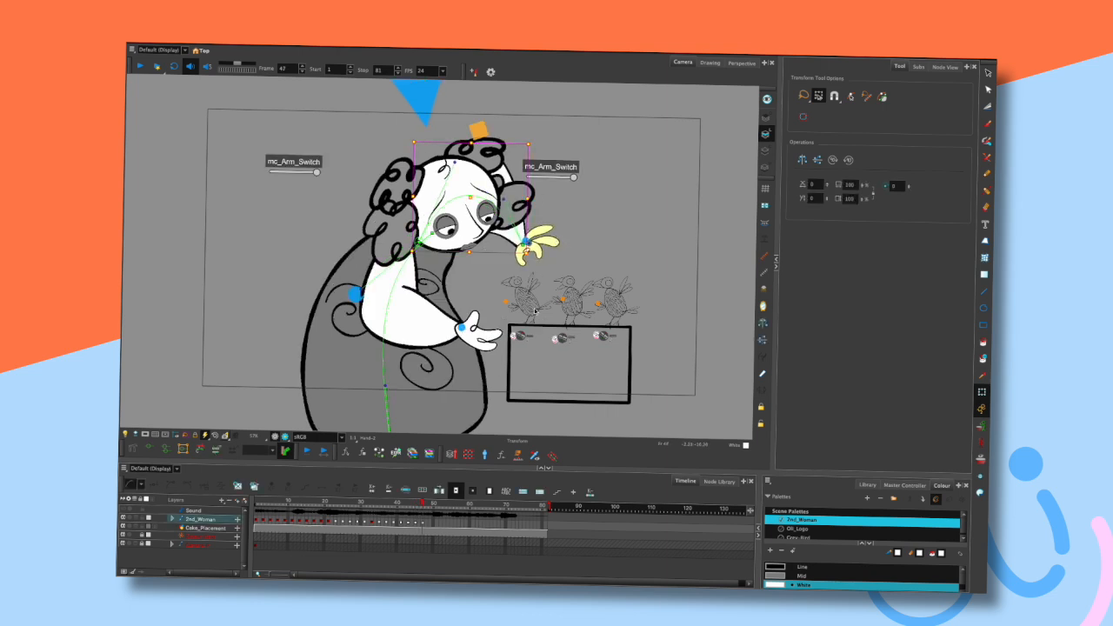
{"action": "left_click_drag", "start_coordinate": [537, 144], "coordinate": [547, 148]}
{"action": "left_click", "coordinate": [576, 140]}
- Zoom and step frames back and forth to review the arm and hand motion
{"action": "key", "text": "comma"}
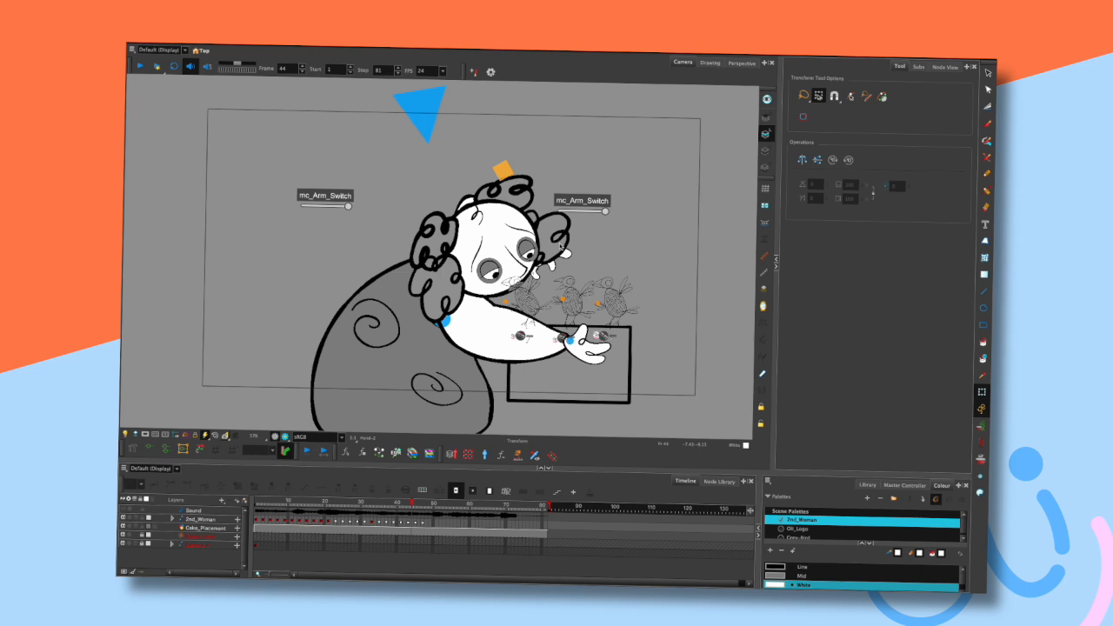
{"action": "key", "text": "period"}
{"action": "scroll", "coordinate": [559, 247], "scroll_direction": "down", "scroll_amount": 2}
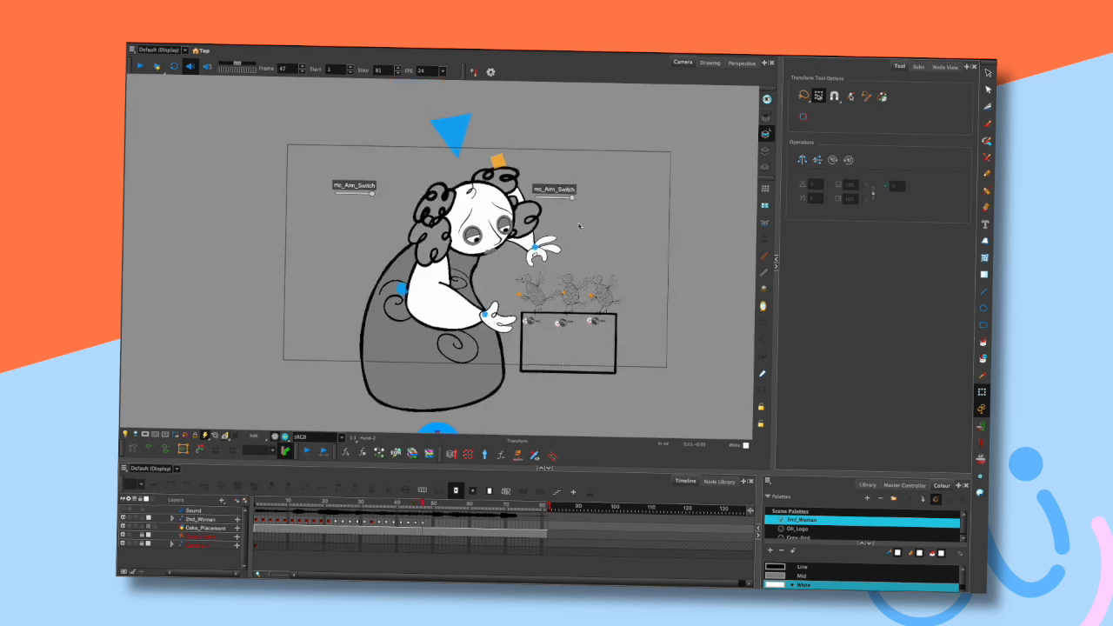
{"action": "key", "text": "comma"}
{"action": "scroll", "coordinate": [564, 200], "scroll_direction": "up", "scroll_amount": 2}
{"action": "key", "text": "comma"}
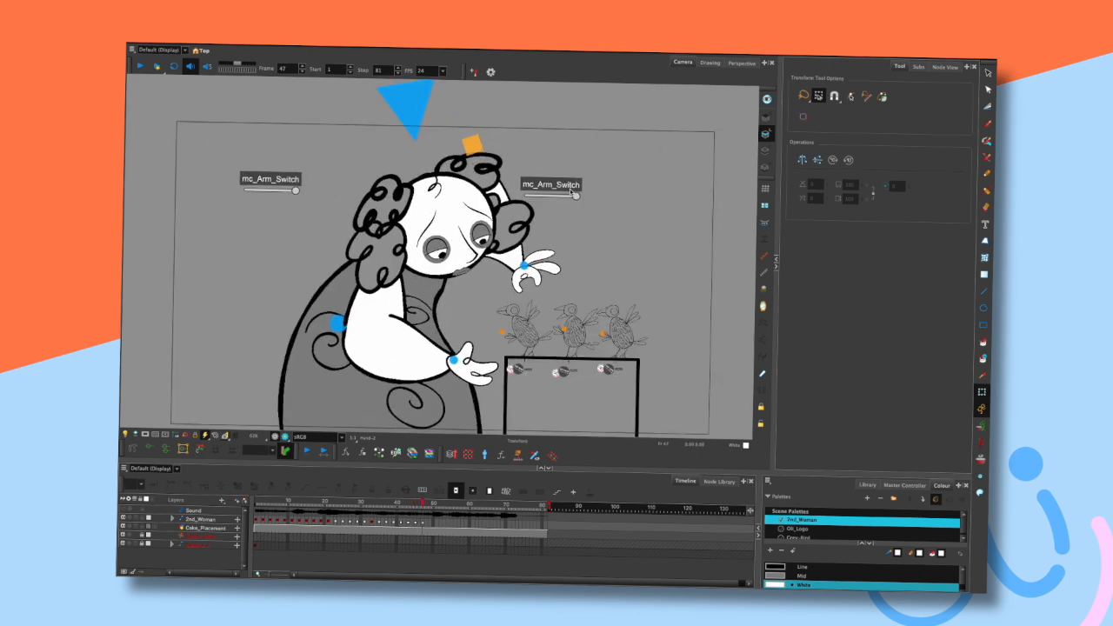
{"action": "key", "text": "period"}
{"action": "key", "text": "period"}
{"action": "key", "text": "comma"}
{"action": "key", "text": "comma"}
{"action": "key", "text": "period"}
{"action": "key", "text": "period"}
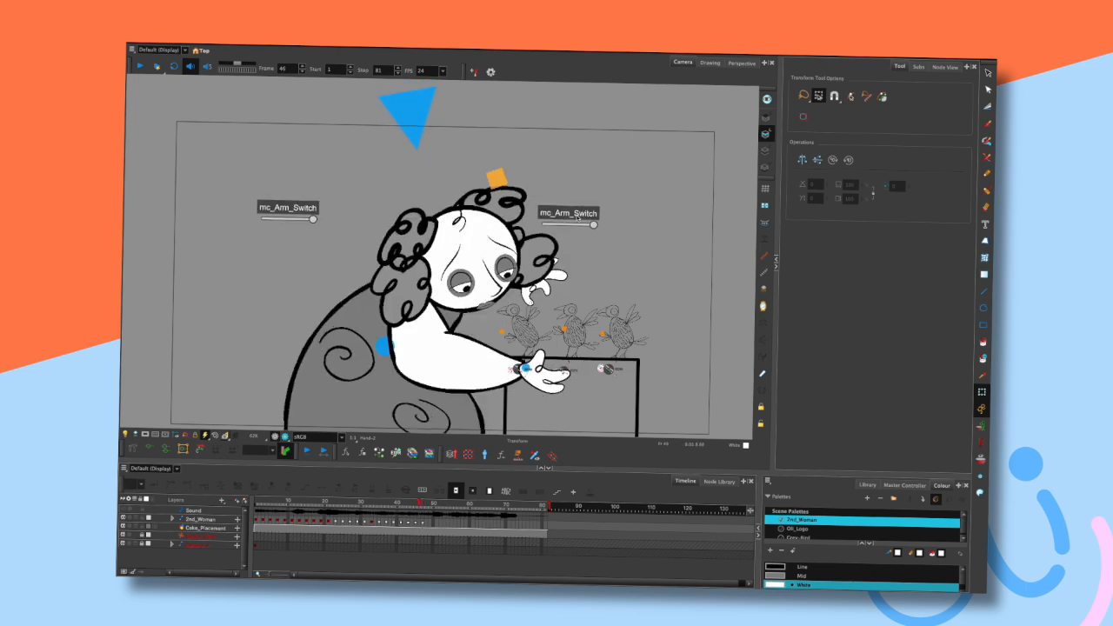
- Adjust the raised arm's deformer at frame 47 and step a frame back and forth to check
{"action": "left_click", "coordinate": [522, 253]}
{"action": "left_click", "coordinate": [540, 243]}
{"action": "left_click", "coordinate": [520, 254]}
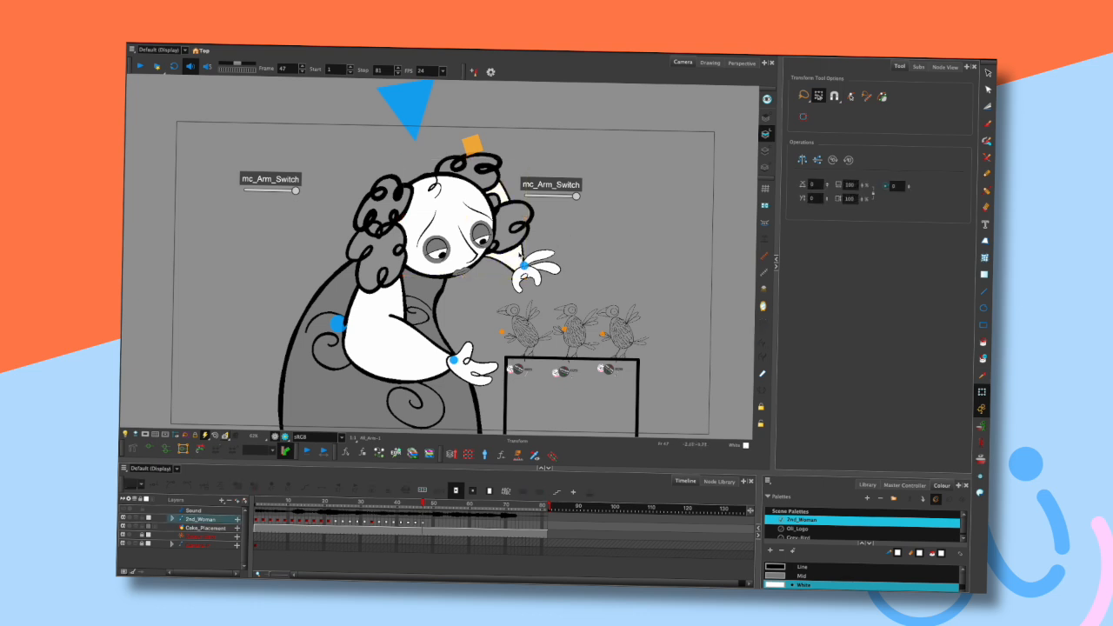
{"action": "left_click", "coordinate": [507, 185]}
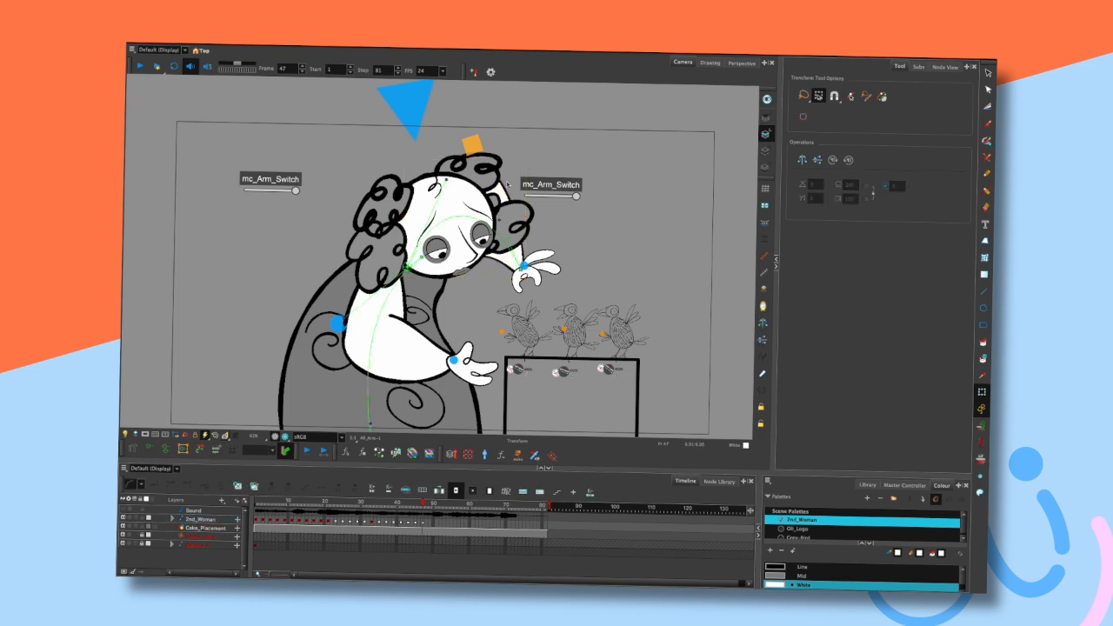
{"action": "left_click", "coordinate": [506, 186]}
{"action": "left_click_drag", "start_coordinate": [498, 221], "coordinate": [490, 211]}
{"action": "left_click", "coordinate": [562, 227]}
{"action": "key", "text": "comma"}
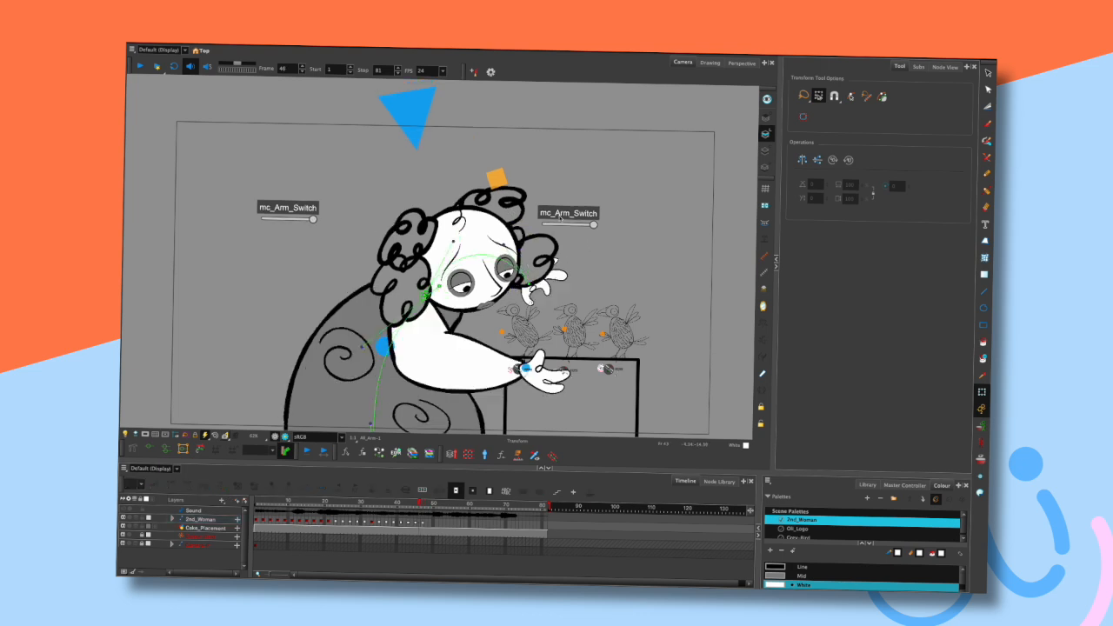
{"action": "key", "text": "period"}
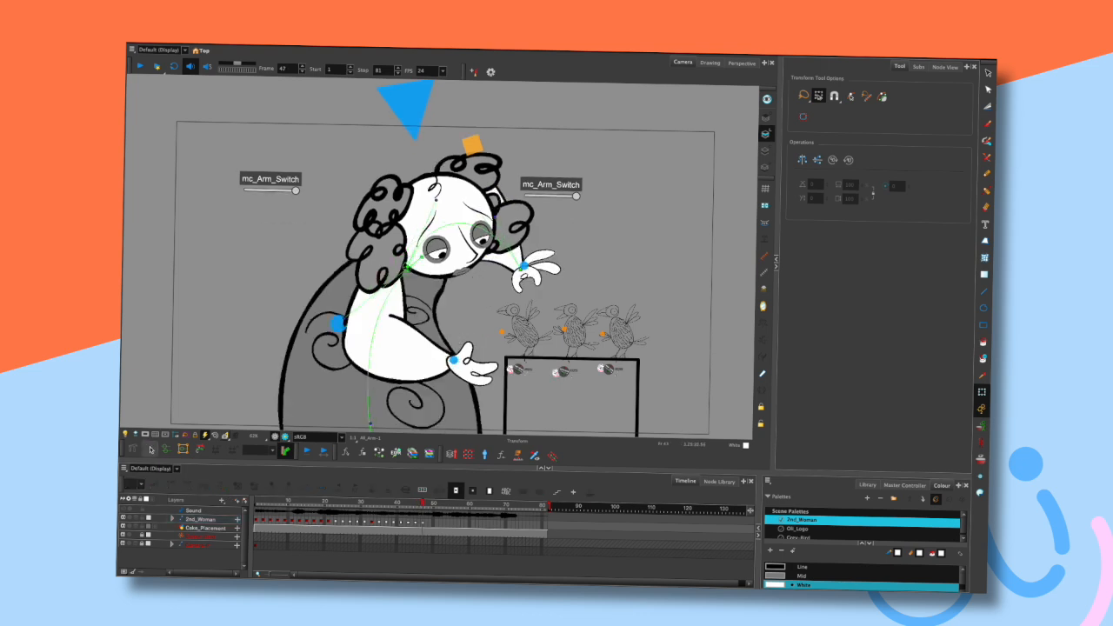
- Step frames around frame 47 and rotate the raised hand slightly to refine its pose
{"action": "key", "text": "comma"}
{"action": "key", "text": "comma"}
{"action": "key", "text": "period"}
{"action": "key", "text": "period"}
{"action": "left_click", "coordinate": [548, 258]}
{"action": "left_click_drag", "start_coordinate": [548, 258], "coordinate": [530, 289]}
{"action": "left_click", "coordinate": [591, 234]}
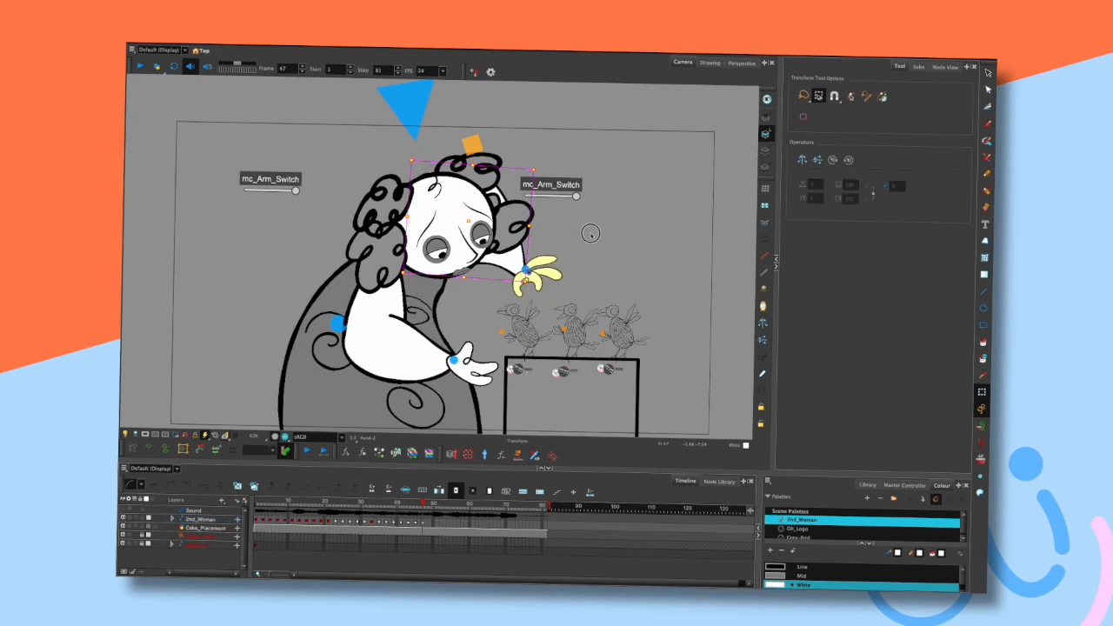
- Play back the animation, step frames and zoom around frame 47 to review the reach pose
{"action": "key", "text": "comma"}
{"action": "key", "text": "comma"}
{"action": "key", "text": "period"}
{"action": "key", "text": "period"}
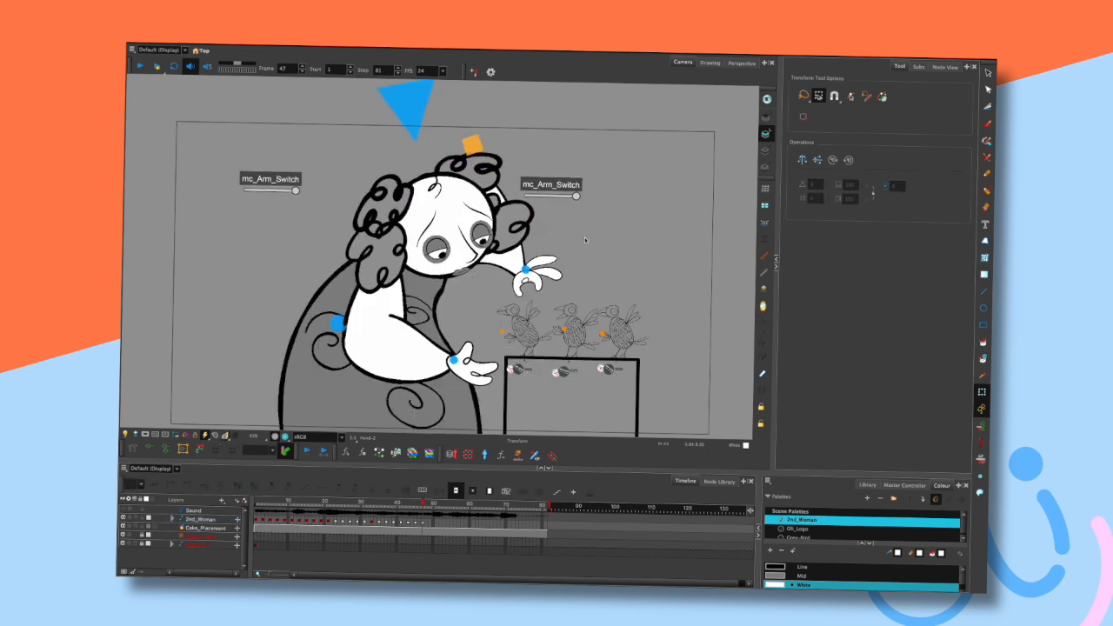
{"action": "key", "text": "Return"}
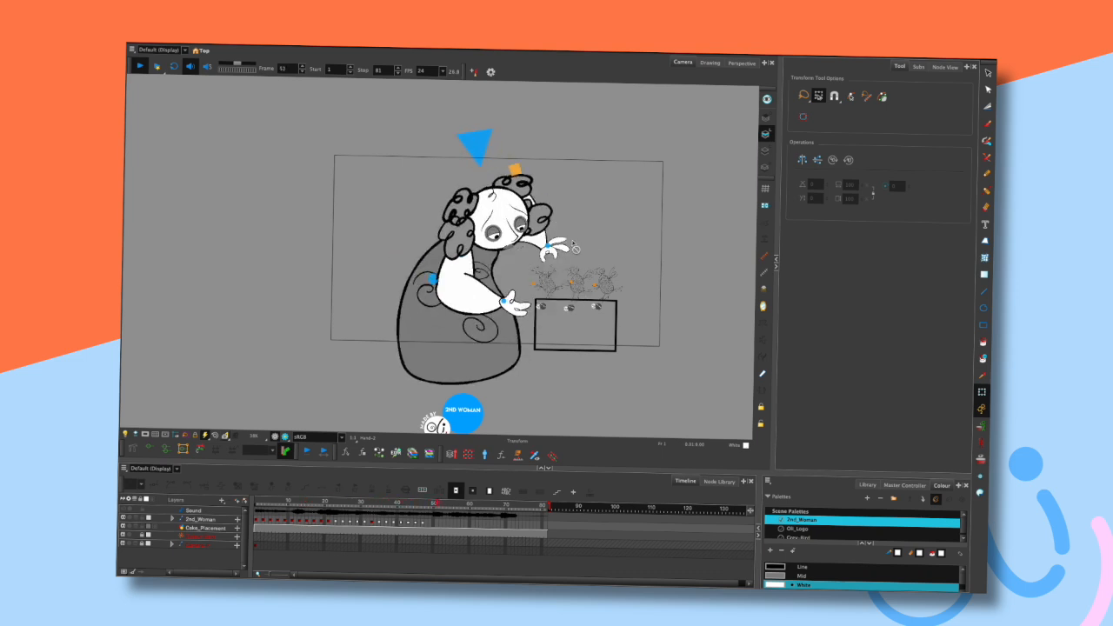
{"action": "key", "text": "Return"}
{"action": "key", "text": "Return"}
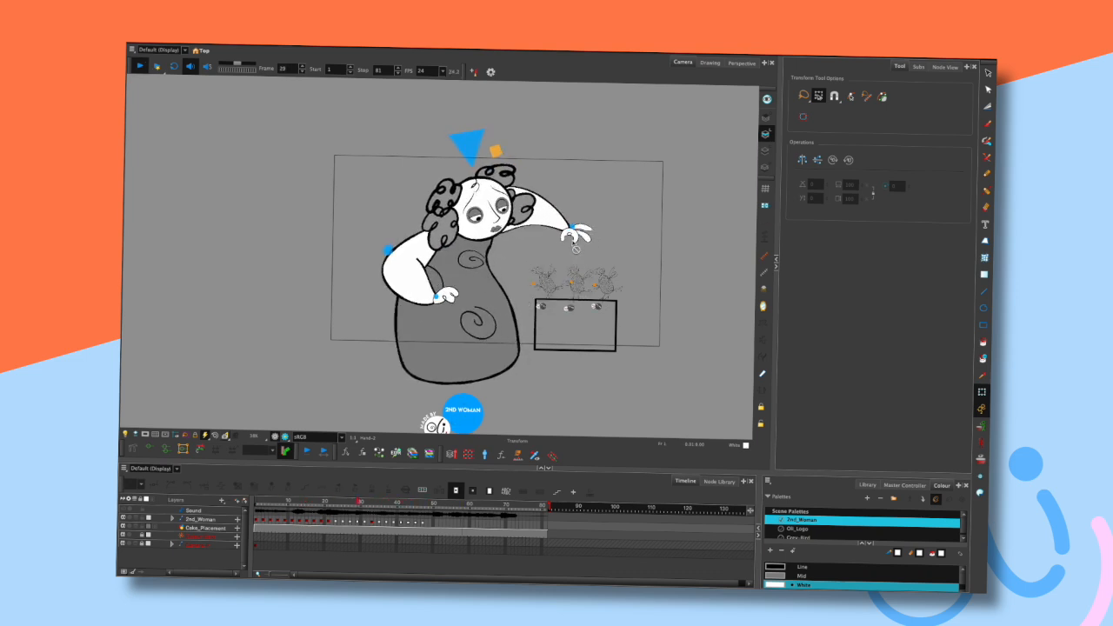
{"action": "key", "text": "Return"}
{"action": "left_click", "coordinate": [421, 506]}
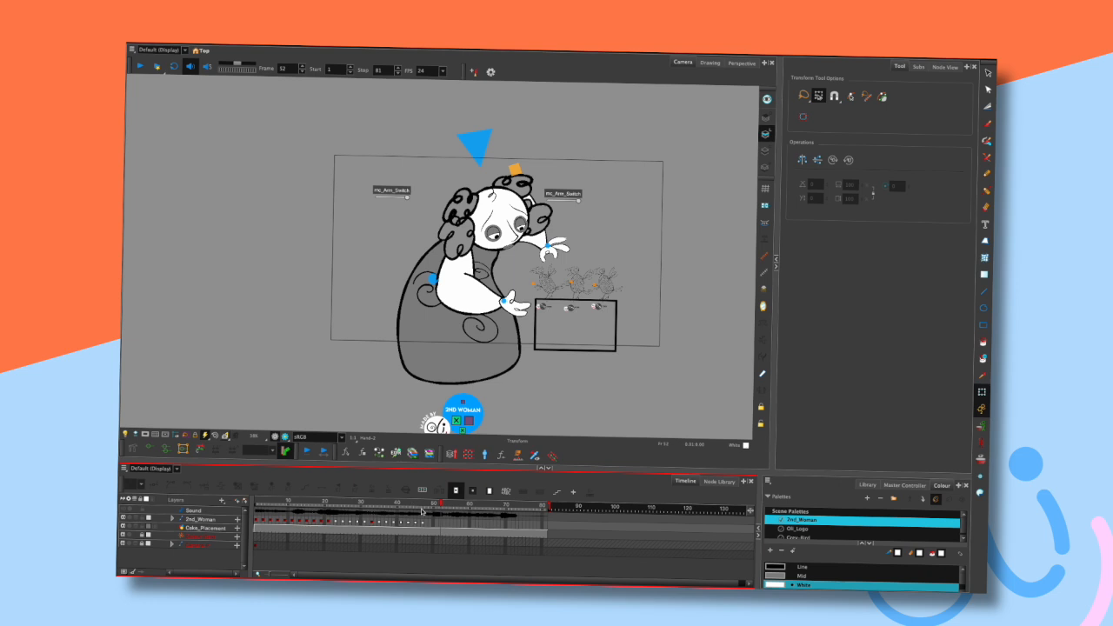
{"action": "key", "text": "comma"}
{"action": "key", "text": "period"}
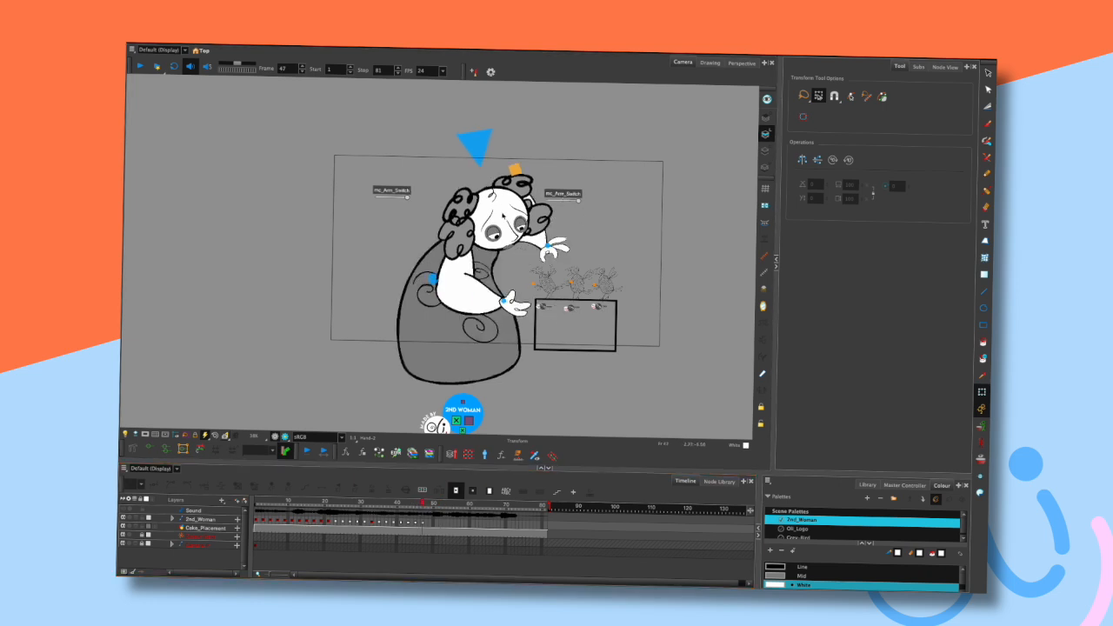
{"action": "scroll", "coordinate": [518, 185], "scroll_direction": "up", "scroll_amount": 1}
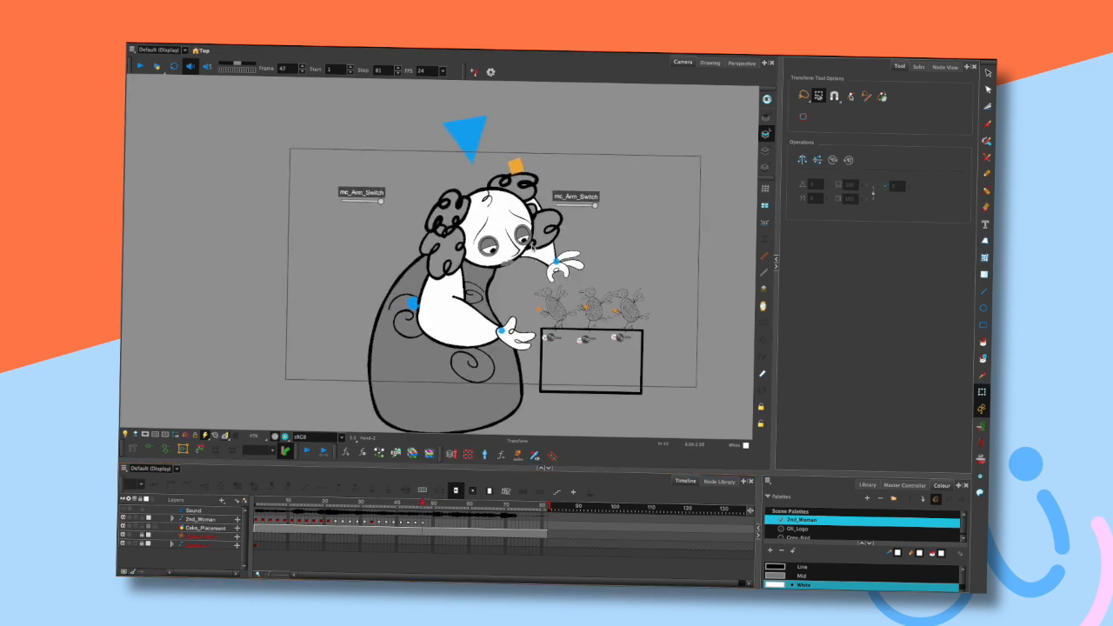
{"action": "scroll", "coordinate": [489, 178], "scroll_direction": "up", "scroll_amount": 2}
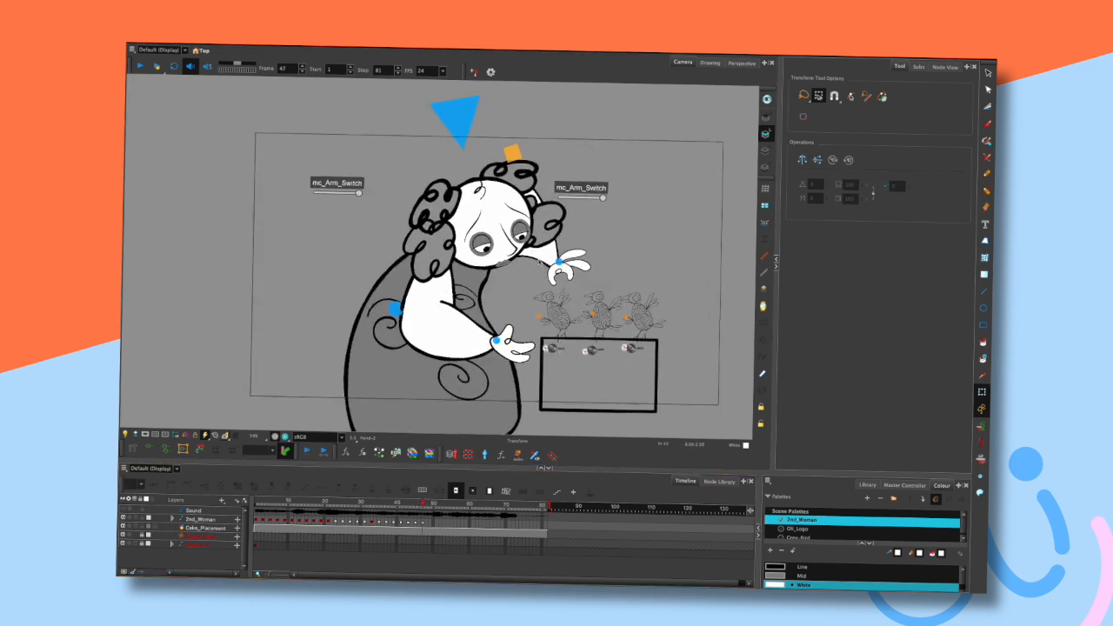
{"action": "key", "text": "comma"}
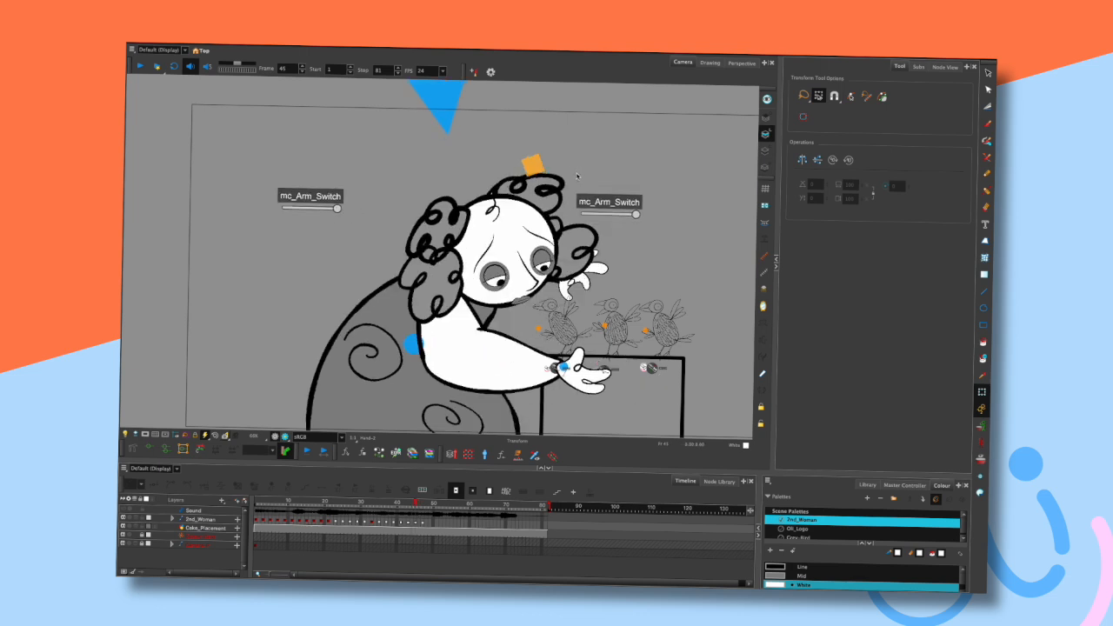
{"action": "key", "text": "period"}
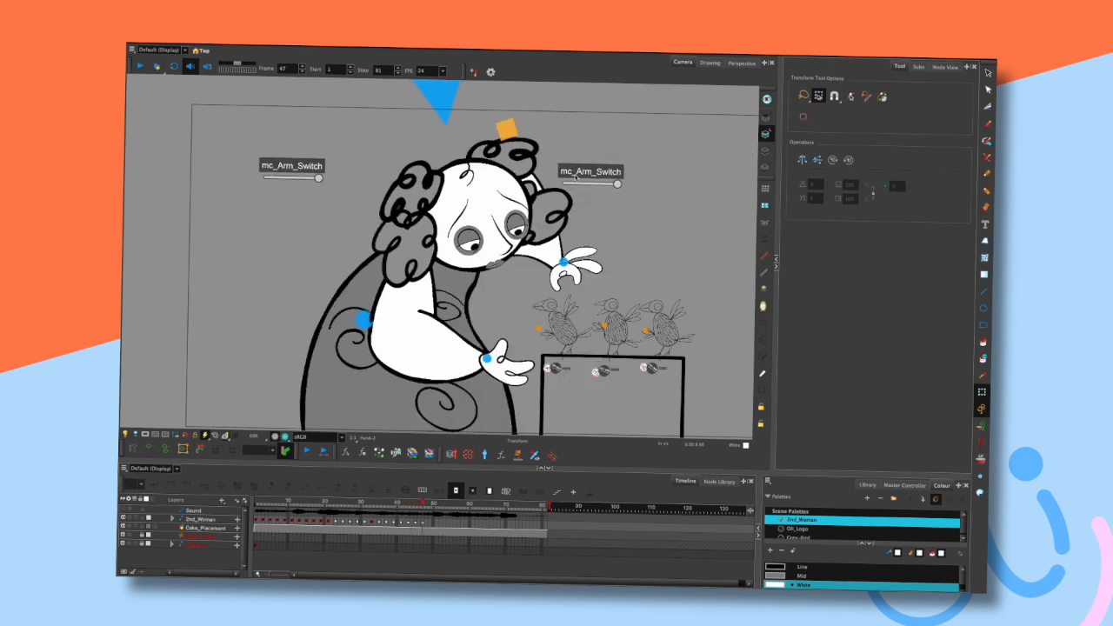
{"action": "scroll", "coordinate": [576, 175], "scroll_direction": "down", "scroll_amount": 1}
{"action": "scroll", "coordinate": [594, 211], "scroll_direction": "down", "scroll_amount": 2}
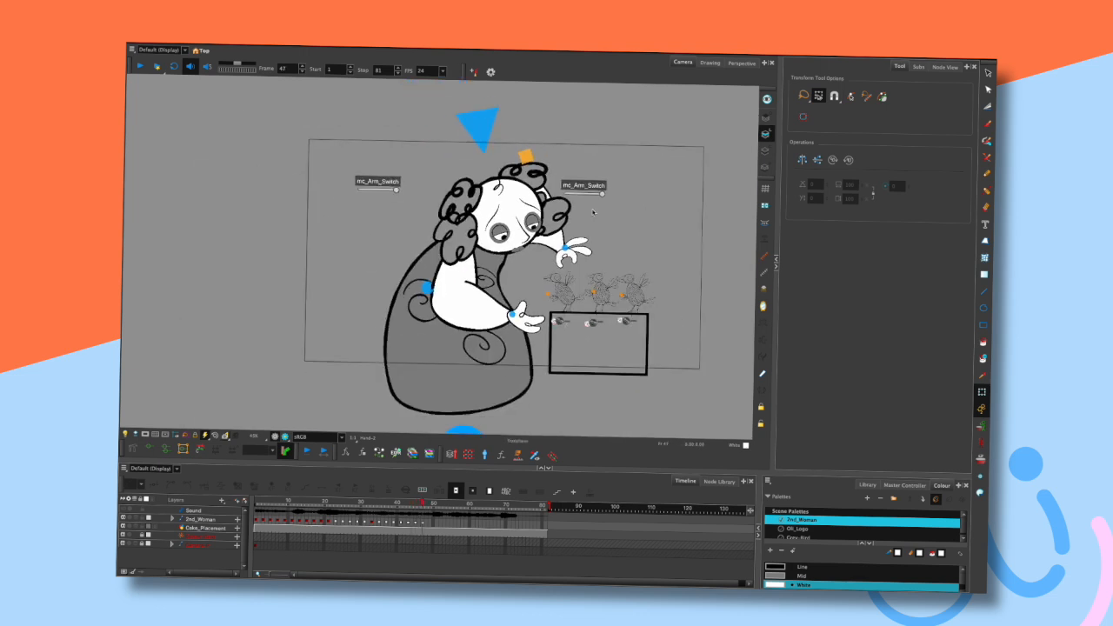
{"action": "left_click_drag", "start_coordinate": [571, 211], "coordinate": [564, 216]}
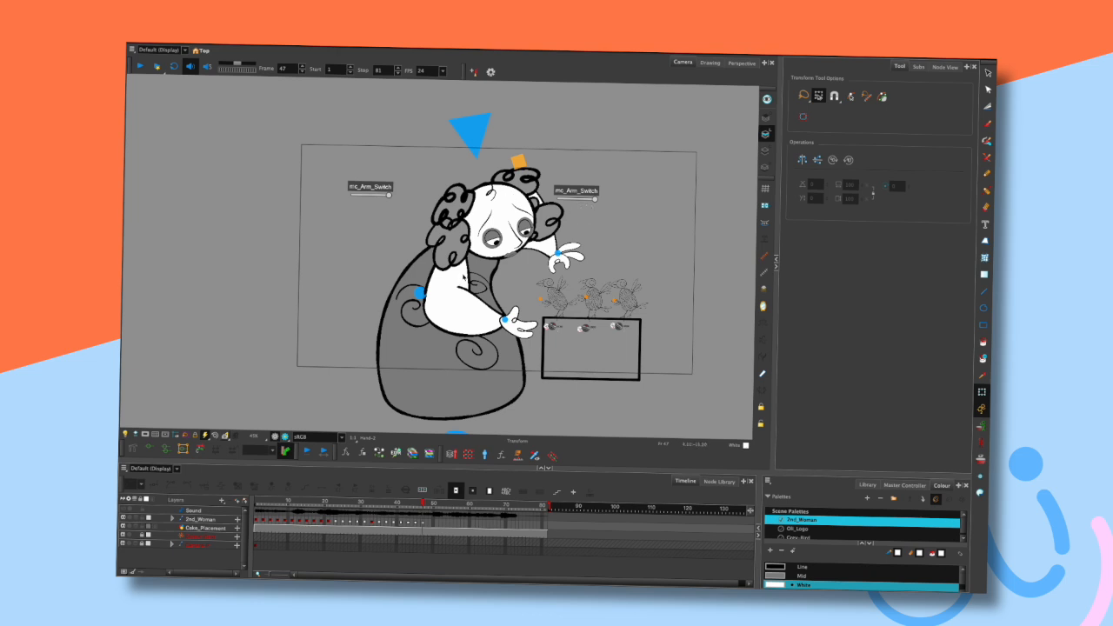
- Select the lower arm and adjust its position around frame 47, stepping back a few frames to compare
{"action": "left_click", "coordinate": [464, 280]}
{"action": "left_click", "coordinate": [513, 277]}
{"action": "left_click", "coordinate": [459, 306]}
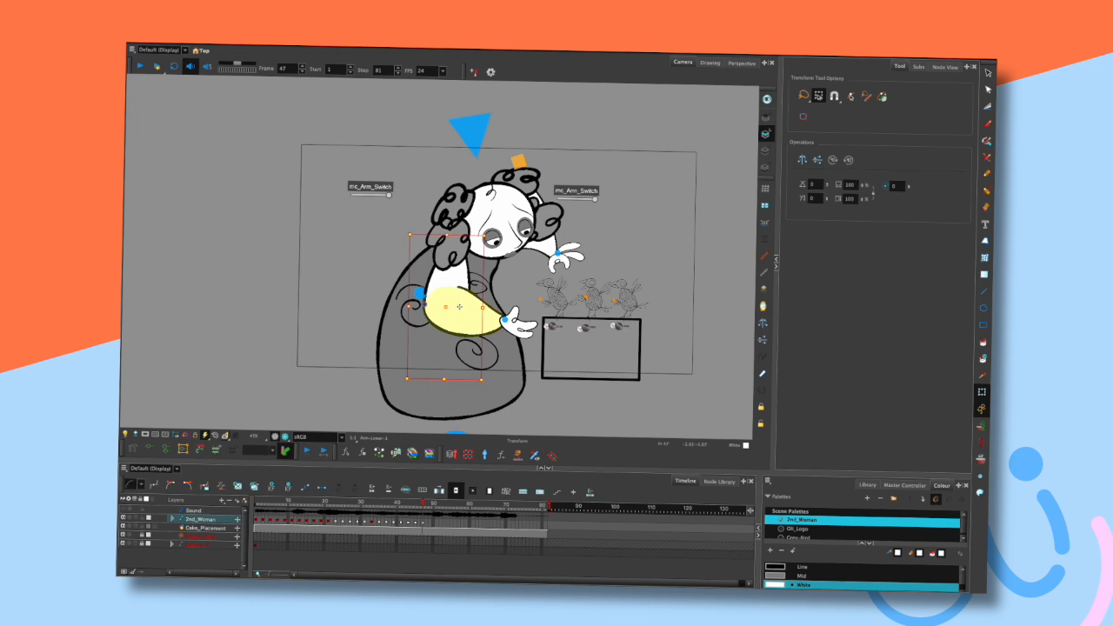
{"action": "left_click", "coordinate": [603, 191]}
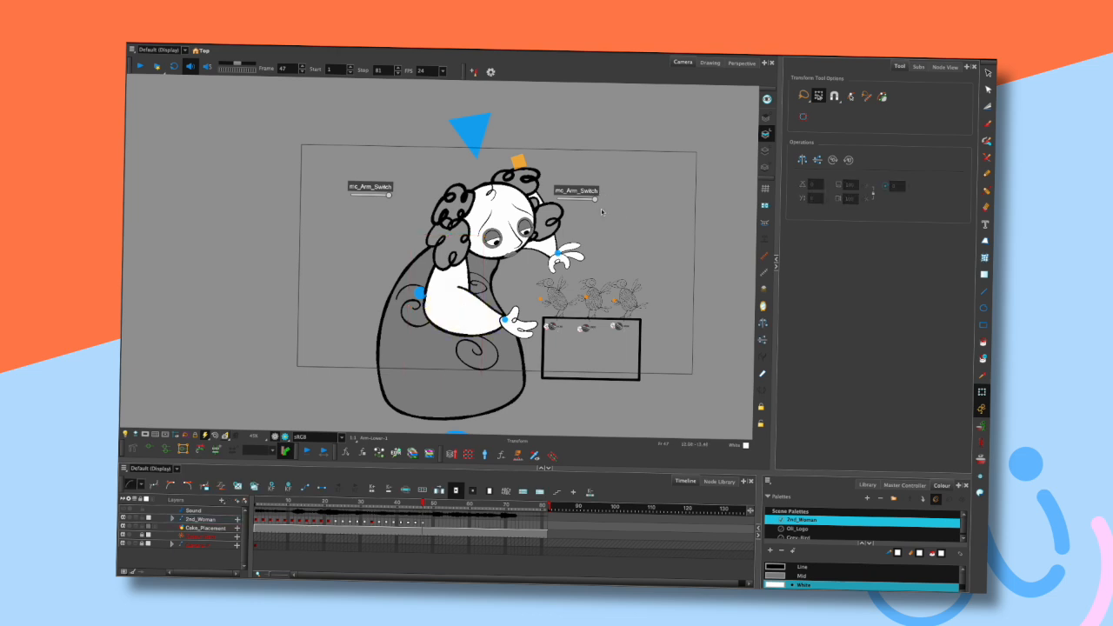
{"action": "key", "text": "comma"}
{"action": "key", "text": "comma"}
{"action": "key", "text": "comma"}
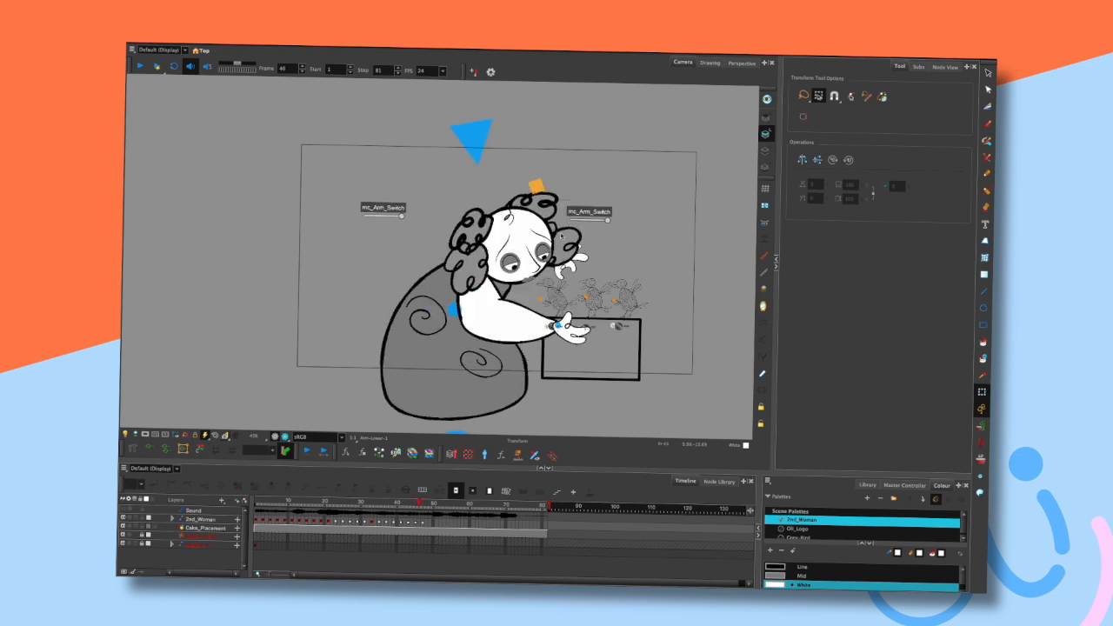
{"action": "left_click_drag", "start_coordinate": [461, 296], "coordinate": [448, 293]}
{"action": "left_click", "coordinate": [521, 268]}
{"action": "left_click", "coordinate": [409, 288]}
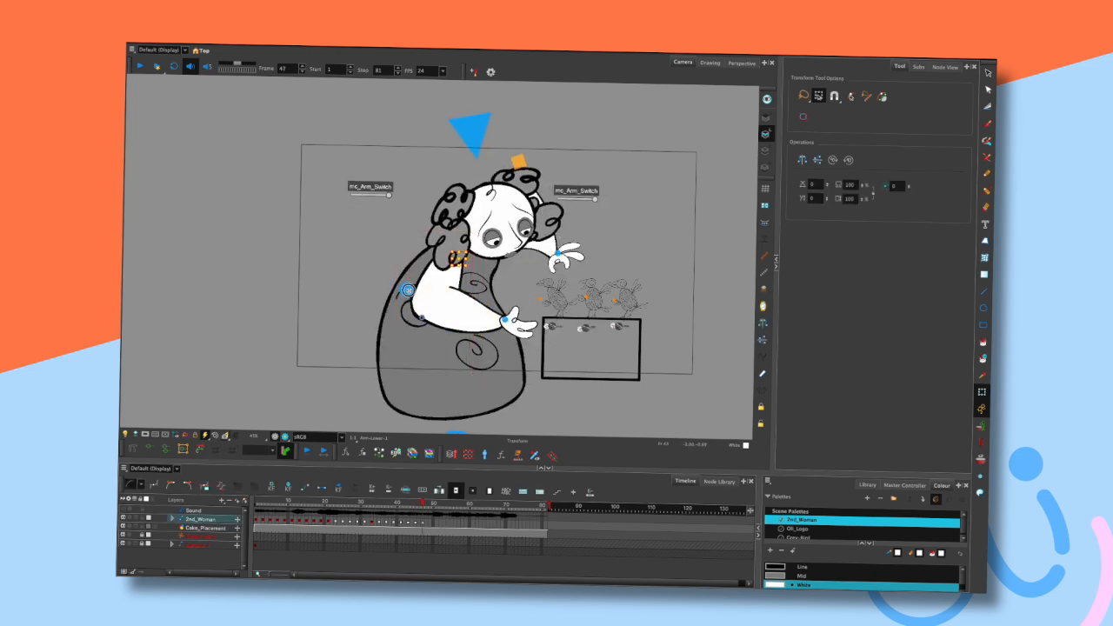
- Reposition the lower hand at frame 47 in small moves, stepping frames back and forth to compare
{"action": "left_click", "coordinate": [526, 279]}
{"action": "key", "text": "comma"}
{"action": "key", "text": "comma"}
{"action": "key", "text": "comma"}
{"action": "key", "text": "period"}
{"action": "key", "text": "period"}
{"action": "key", "text": "period"}
{"action": "left_click_drag", "start_coordinate": [520, 323], "coordinate": [505, 320]}
{"action": "left_click", "coordinate": [613, 257]}
{"action": "key", "text": "comma"}
{"action": "key", "text": "comma"}
{"action": "key", "text": "comma"}
{"action": "key", "text": "period"}
{"action": "key", "text": "period"}
{"action": "key", "text": "period"}
{"action": "left_click", "coordinate": [510, 325]}
{"action": "mouse_move", "coordinate": [538, 296]}
{"action": "left_mouse_down"}
{"action": "mouse_move", "coordinate": [523, 269]}
{"action": "mouse_move", "coordinate": [535, 306]}
{"action": "mouse_move", "coordinate": [527, 303]}
{"action": "mouse_move", "coordinate": [538, 304]}
{"action": "left_mouse_up"}
{"action": "left_click", "coordinate": [599, 255]}
{"action": "key", "text": "comma"}
{"action": "key", "text": "comma"}
{"action": "key", "text": "period"}
{"action": "key", "text": "period"}
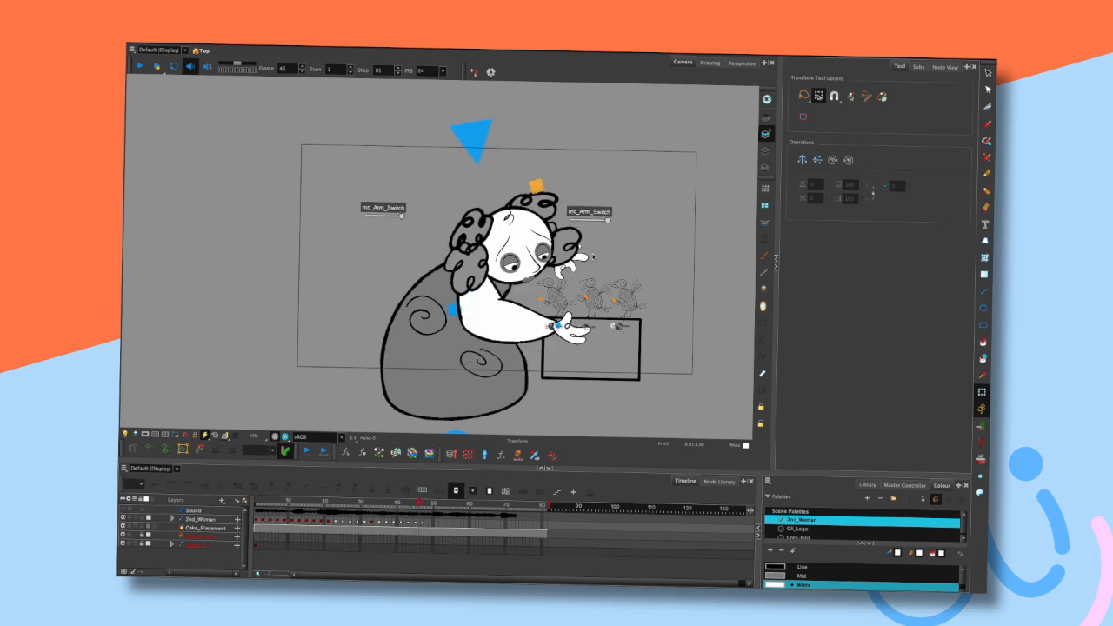
- Rotate the raised hand slightly at frame 47 and step frames to check the motion
{"action": "left_click", "coordinate": [578, 254]}
{"action": "left_click_drag", "start_coordinate": [579, 254], "coordinate": [583, 240]}
{"action": "left_click", "coordinate": [588, 253]}
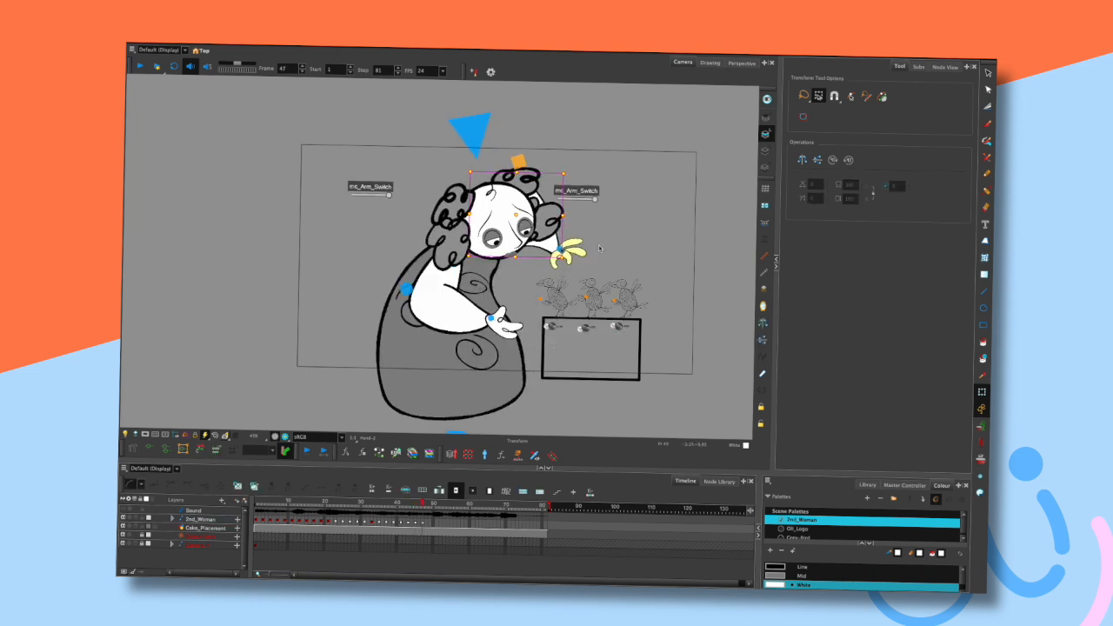
{"action": "key", "text": "comma"}
{"action": "key", "text": "comma"}
{"action": "key", "text": "comma"}
{"action": "key", "text": "period"}
{"action": "key", "text": "period"}
{"action": "key", "text": "period"}
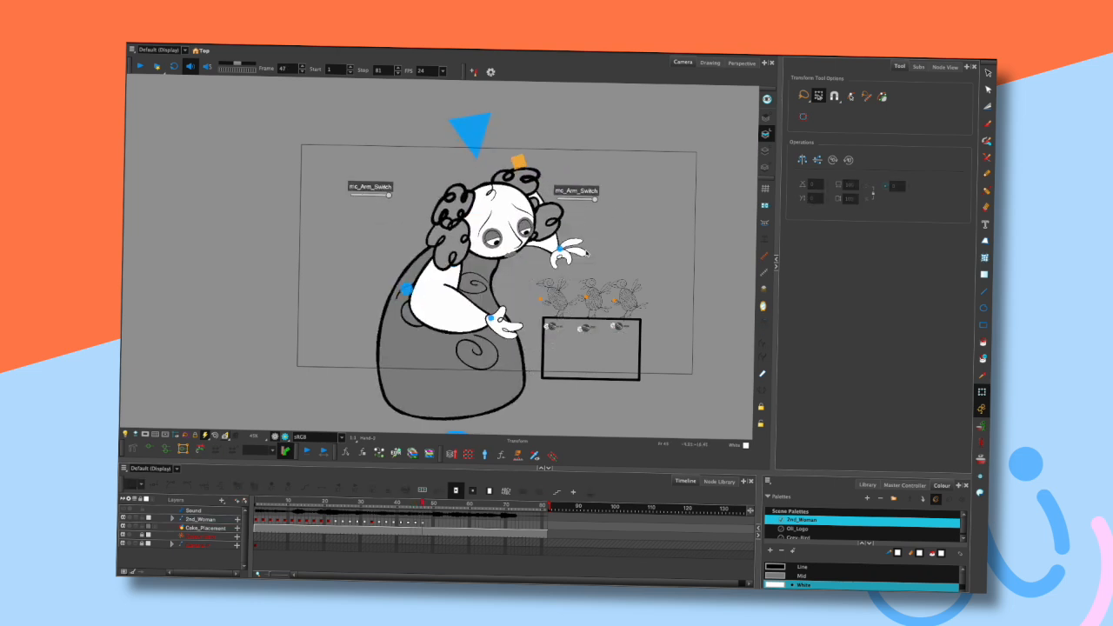
- Refine the raised hand's rotation and position at frame 47, stepping frames to compare
{"action": "left_click", "coordinate": [453, 269]}
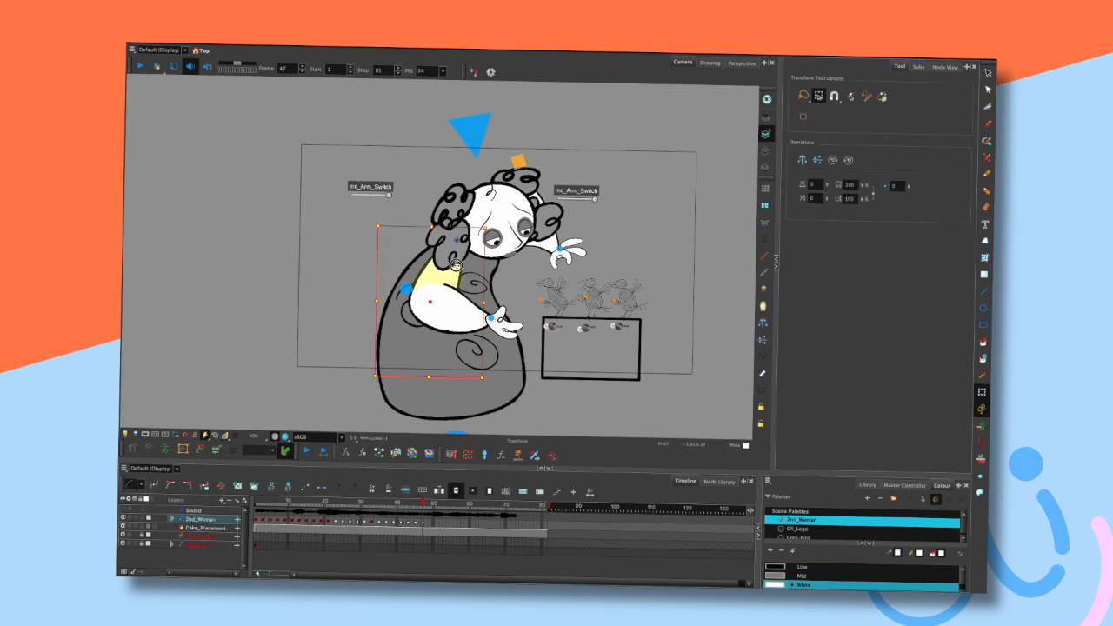
{"action": "left_click", "coordinate": [569, 233]}
{"action": "left_click", "coordinate": [470, 284]}
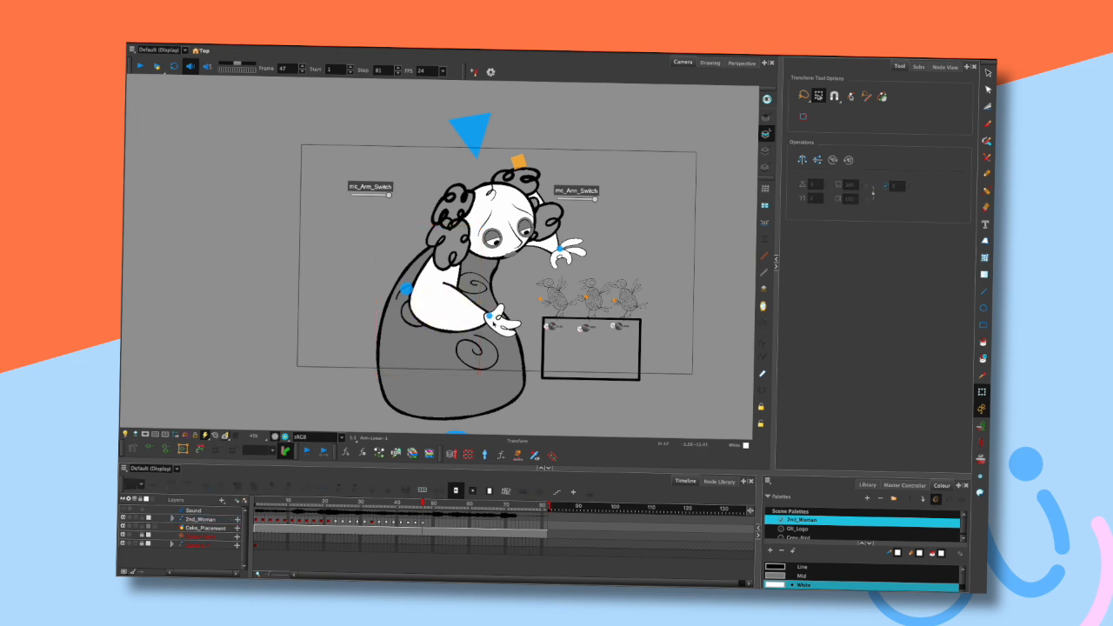
{"action": "left_click", "coordinate": [506, 324]}
{"action": "left_click", "coordinate": [594, 239]}
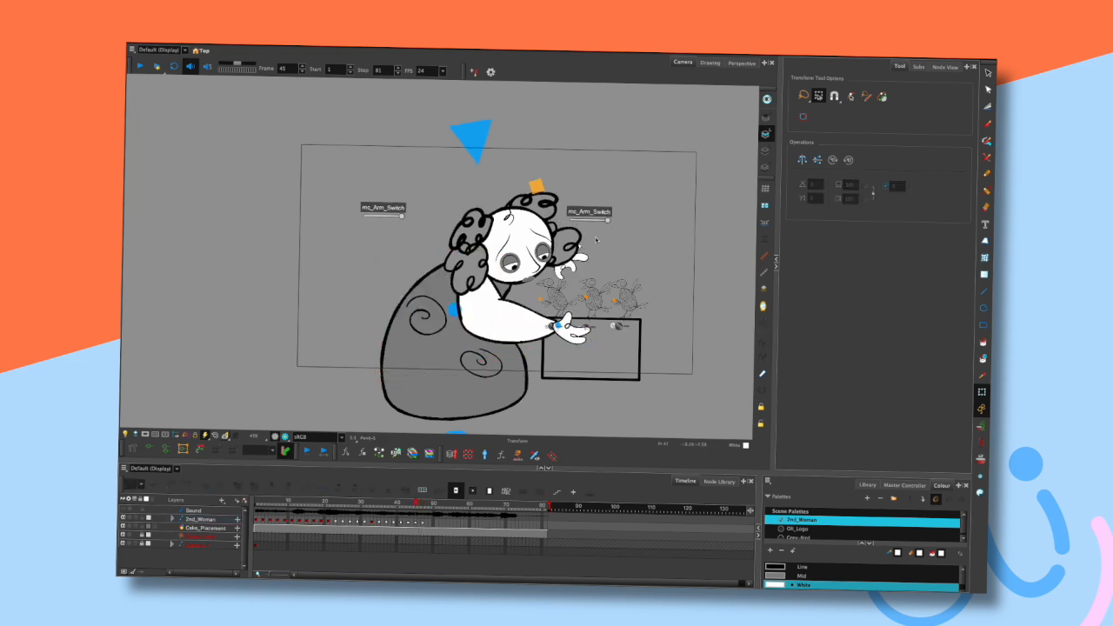
{"action": "left_click", "coordinate": [500, 324]}
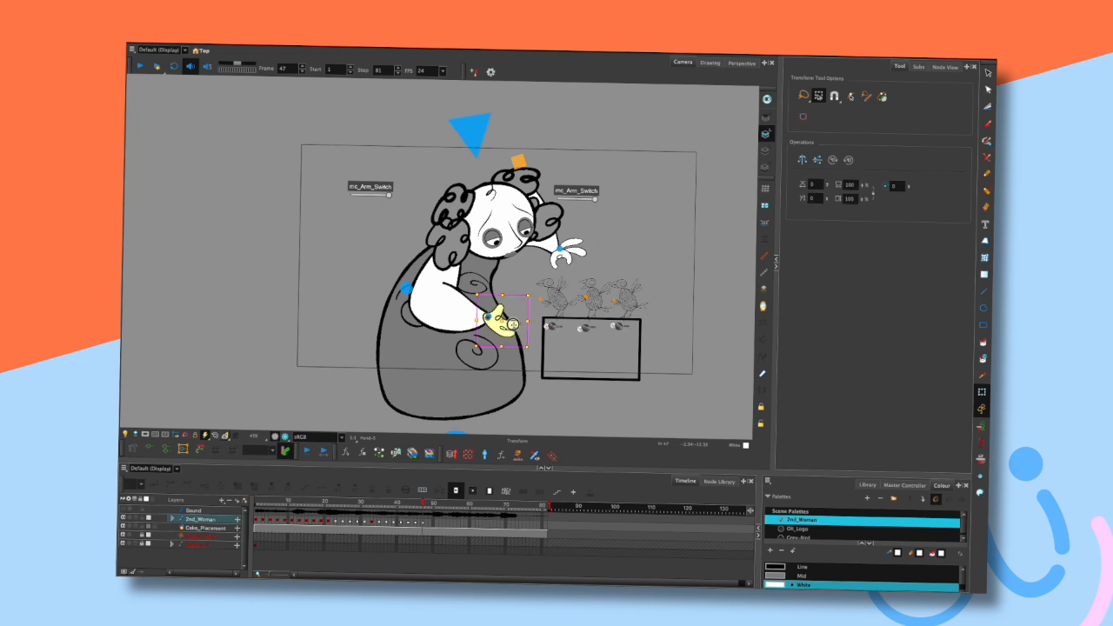
{"action": "left_click", "coordinate": [598, 252]}
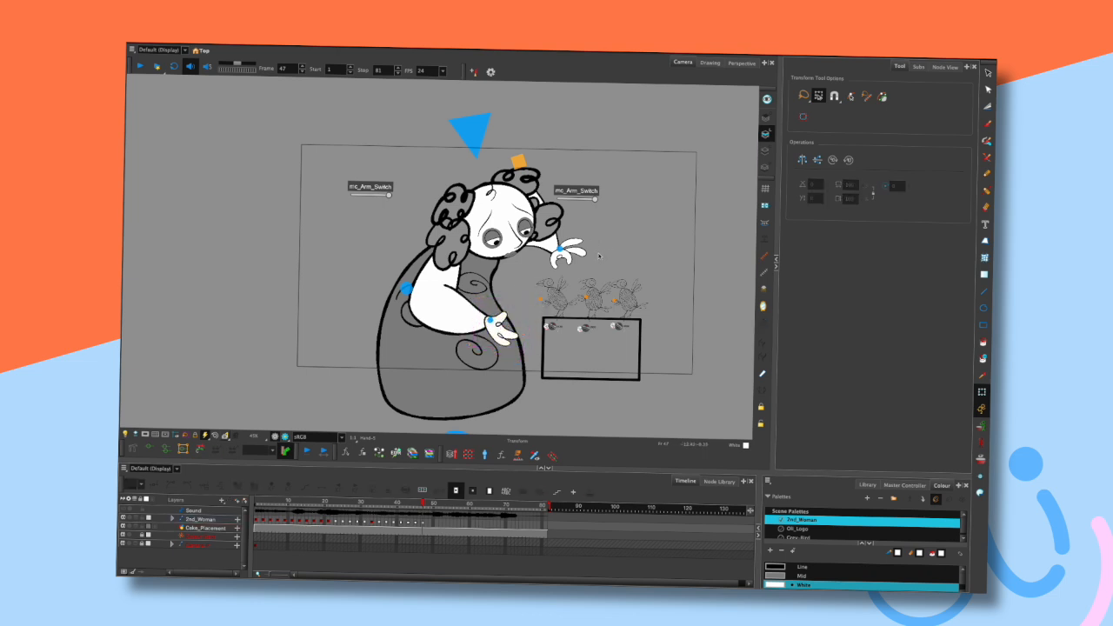
{"action": "key", "text": "comma"}
{"action": "key", "text": "period"}
{"action": "left_click", "coordinate": [579, 249]}
{"action": "left_click_drag", "start_coordinate": [580, 249], "coordinate": [585, 246]}
{"action": "left_click", "coordinate": [598, 244]}
{"action": "key", "text": "comma"}
{"action": "key", "text": "period"}
{"action": "key", "text": "period"}
{"action": "left_click", "coordinate": [582, 246]}
{"action": "left_click_drag", "start_coordinate": [569, 261], "coordinate": [565, 263]}
{"action": "left_click", "coordinate": [604, 243]}
{"action": "key", "text": "comma"}
{"action": "key", "text": "comma"}
{"action": "key", "text": "period"}
{"action": "key", "text": "period"}
- Nudge the character's top body control slightly at frame 47, stepping frames to compare
{"action": "left_click_drag", "start_coordinate": [477, 141], "coordinate": [473, 140]}
{"action": "left_click", "coordinate": [601, 177]}
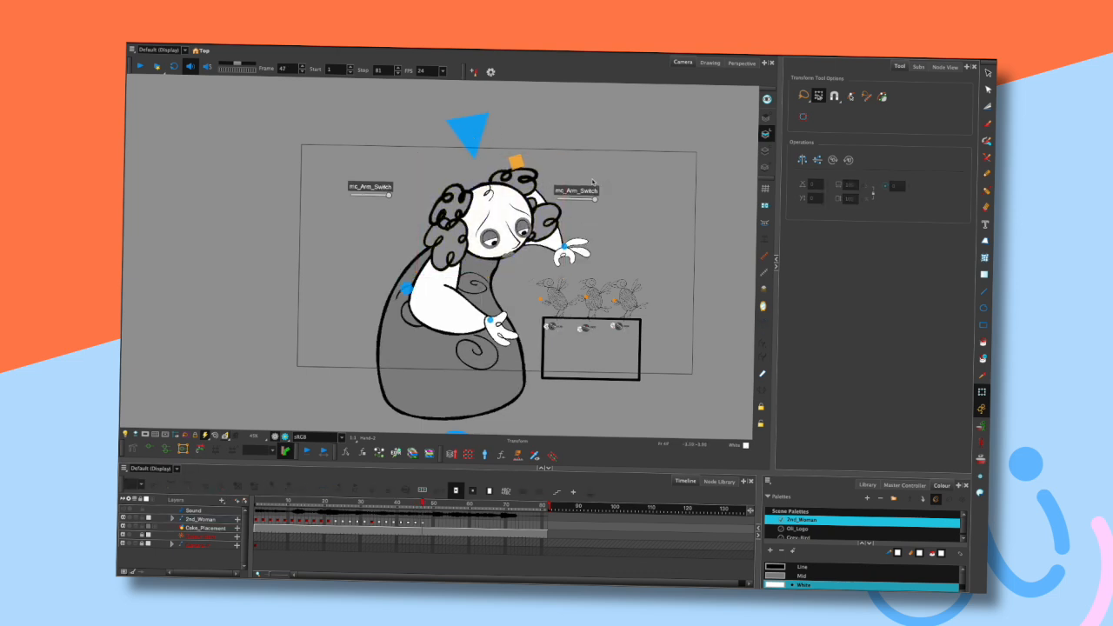
{"action": "key", "text": "comma"}
{"action": "key", "text": "comma"}
{"action": "key", "text": "period"}
{"action": "key", "text": "period"}
{"action": "left_click", "coordinate": [425, 301]}
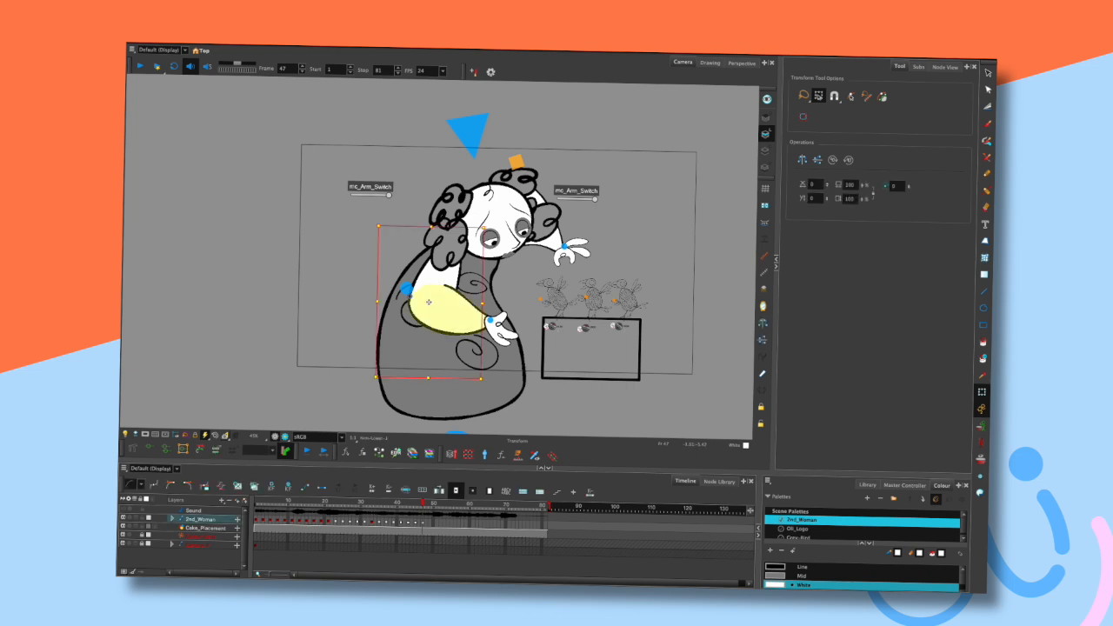
{"action": "left_click", "coordinate": [517, 267]}
{"action": "key", "text": "comma"}
{"action": "key", "text": "comma"}
{"action": "key", "text": "period"}
{"action": "key", "text": "period"}
{"action": "key", "text": "comma"}
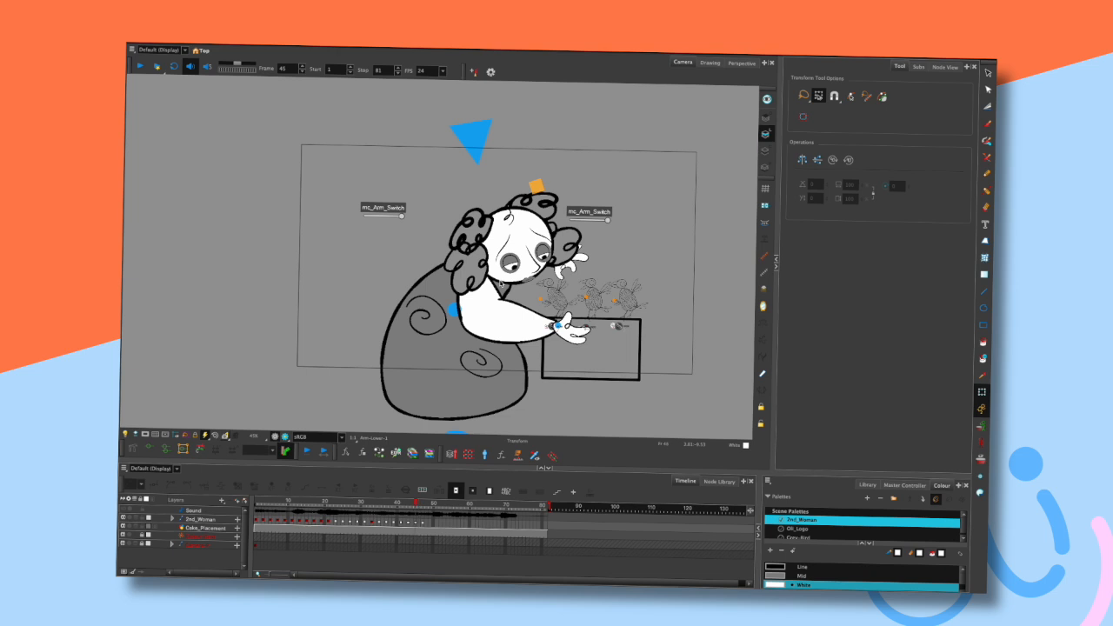
{"action": "key", "text": "period"}
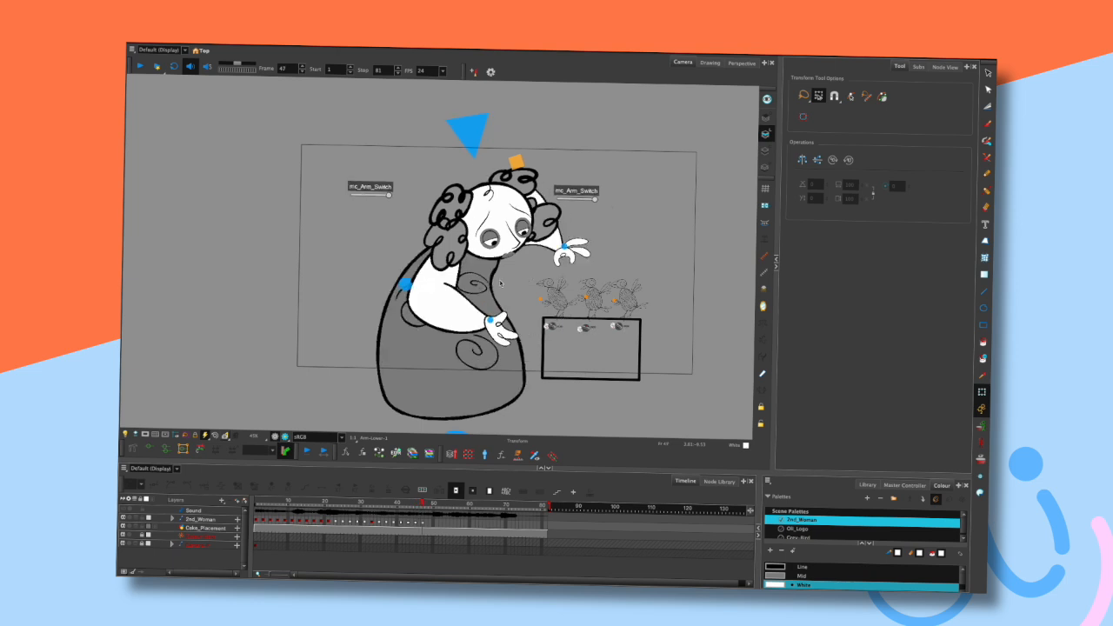
- Tilt the head slightly at frame 47 and step frames back and forth to check it
{"action": "left_click", "coordinate": [471, 132]}
{"action": "left_click_drag", "start_coordinate": [572, 152], "coordinate": [579, 157]}
{"action": "key", "text": "comma"}
{"action": "key", "text": "comma"}
{"action": "key", "text": "period"}
{"action": "key", "text": "period"}
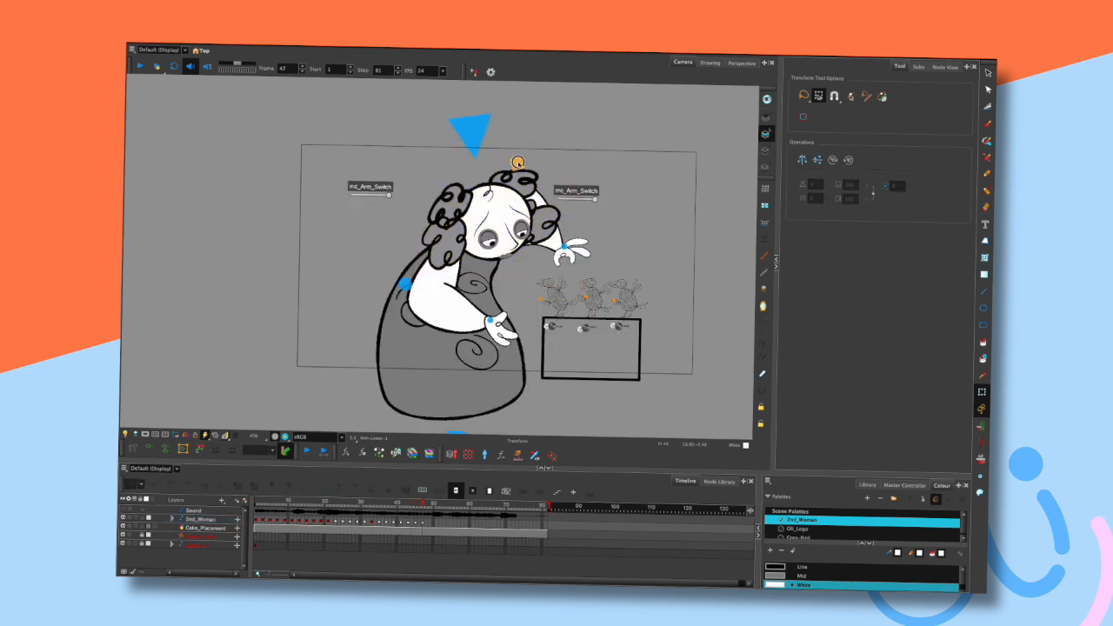
{"action": "left_click_drag", "start_coordinate": [506, 231], "coordinate": [512, 230]}
{"action": "left_click", "coordinate": [567, 169]}
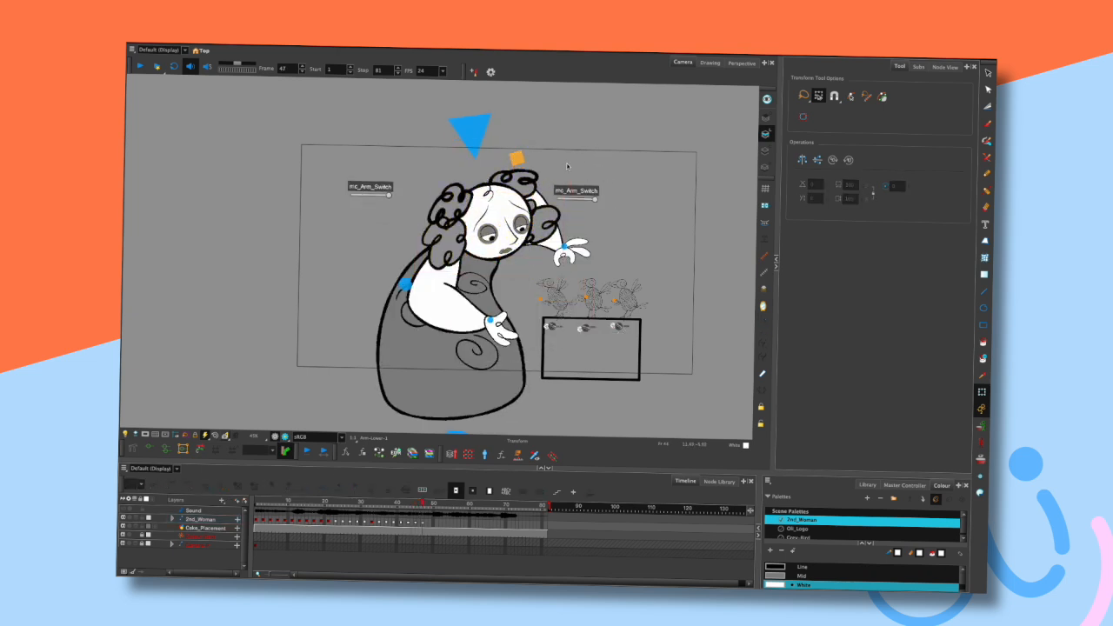
{"action": "key", "text": "comma"}
{"action": "key", "text": "comma"}
{"action": "key", "text": "comma"}
{"action": "key", "text": "period"}
{"action": "key", "text": "period"}
{"action": "key", "text": "period"}
- Nudge the raised hand slightly at frame 47, stepping frames to compare the motion
{"action": "scroll", "coordinate": [512, 252], "scroll_direction": "up", "scroll_amount": 3}
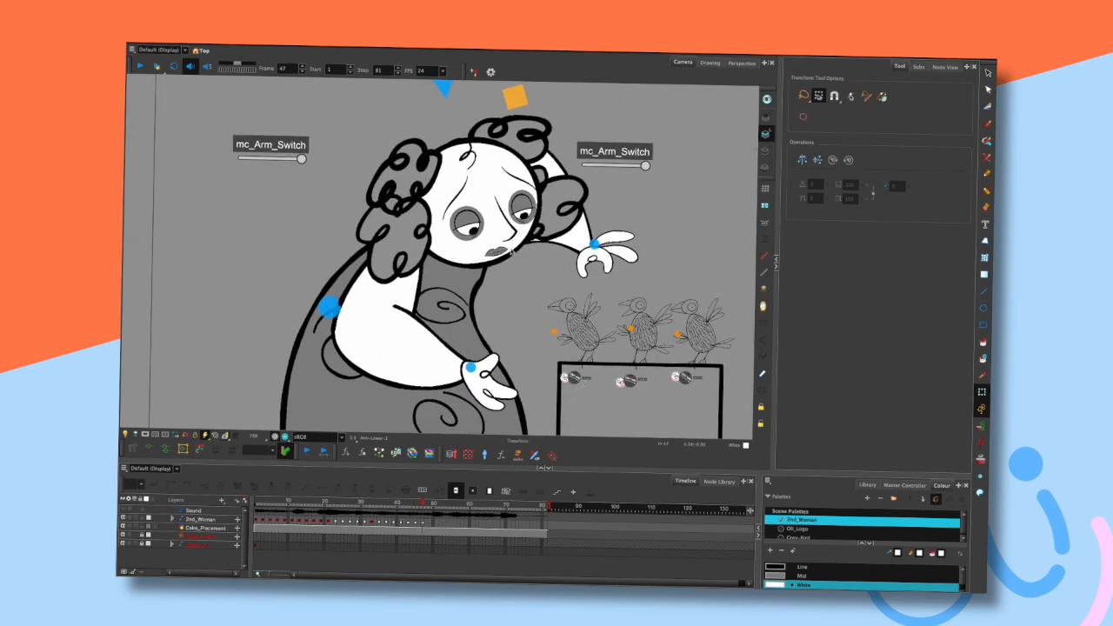
{"action": "left_click", "coordinate": [497, 252]}
{"action": "left_click", "coordinate": [605, 191]}
{"action": "key", "text": "comma"}
{"action": "key", "text": "comma"}
{"action": "key", "text": "comma"}
{"action": "key", "text": "period"}
{"action": "key", "text": "period"}
{"action": "key", "text": "period"}
{"action": "scroll", "coordinate": [611, 280], "scroll_direction": "down", "scroll_amount": 2}
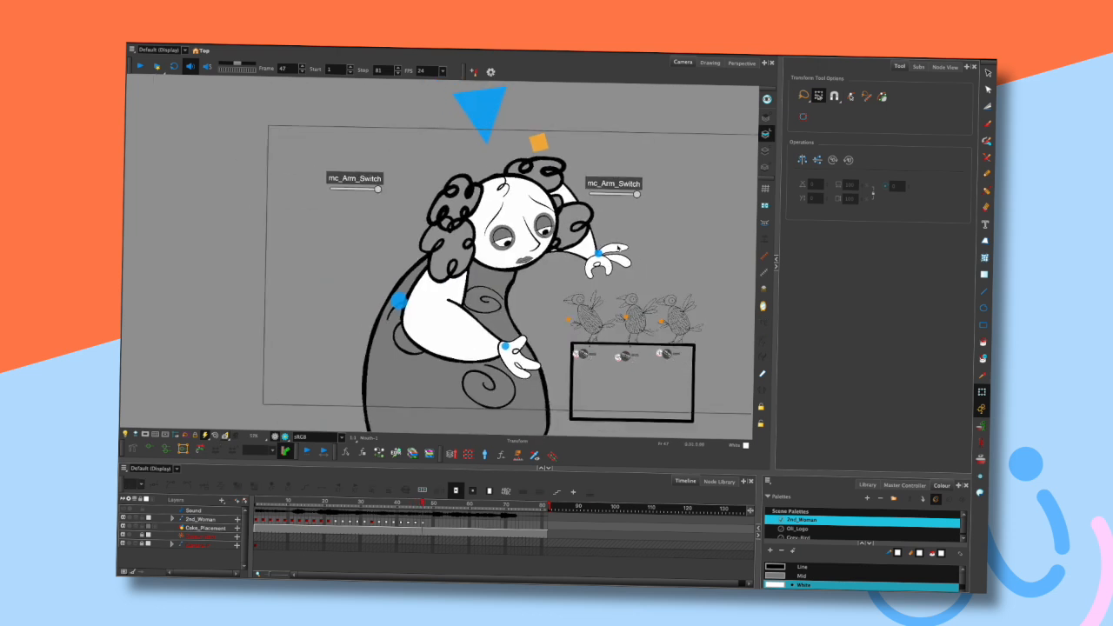
{"action": "left_click", "coordinate": [618, 248]}
{"action": "left_click_drag", "start_coordinate": [618, 249], "coordinate": [614, 249]}
{"action": "left_click", "coordinate": [637, 196]}
{"action": "key", "text": "comma"}
{"action": "key", "text": "comma"}
{"action": "key", "text": "period"}
{"action": "key", "text": "period"}
- Step through the frames and play back the animation to review the reach toward the birds
{"action": "scroll", "coordinate": [606, 254], "scroll_direction": "down", "scroll_amount": 2}
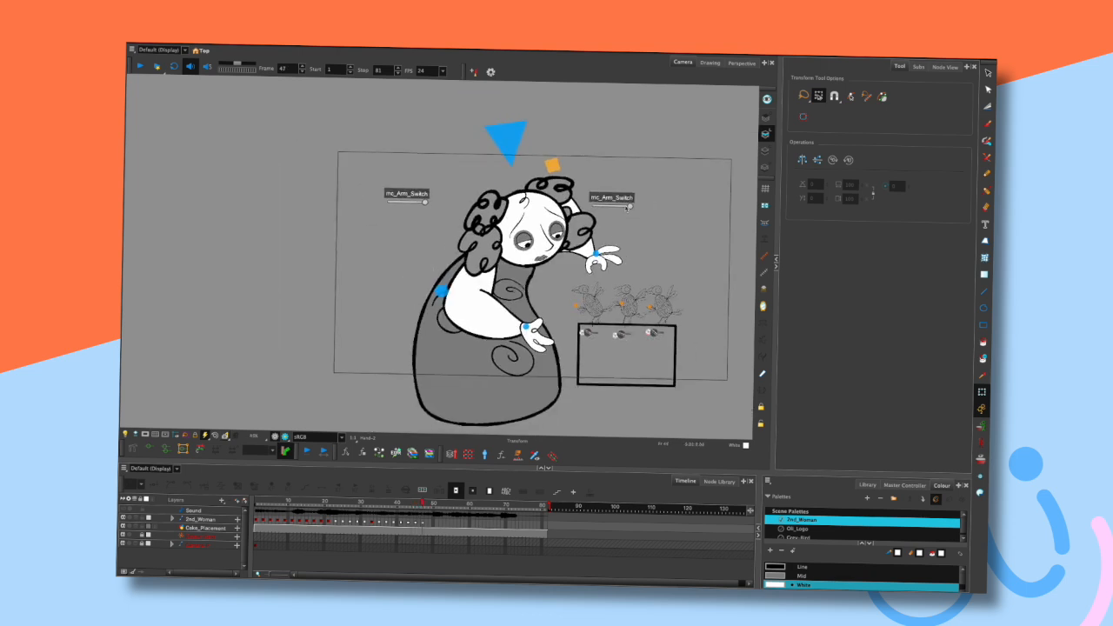
{"action": "left_click_drag", "start_coordinate": [647, 231], "coordinate": [615, 211]}
{"action": "key", "text": "comma"}
{"action": "key", "text": "comma"}
{"action": "key", "text": "comma"}
{"action": "key", "text": "period"}
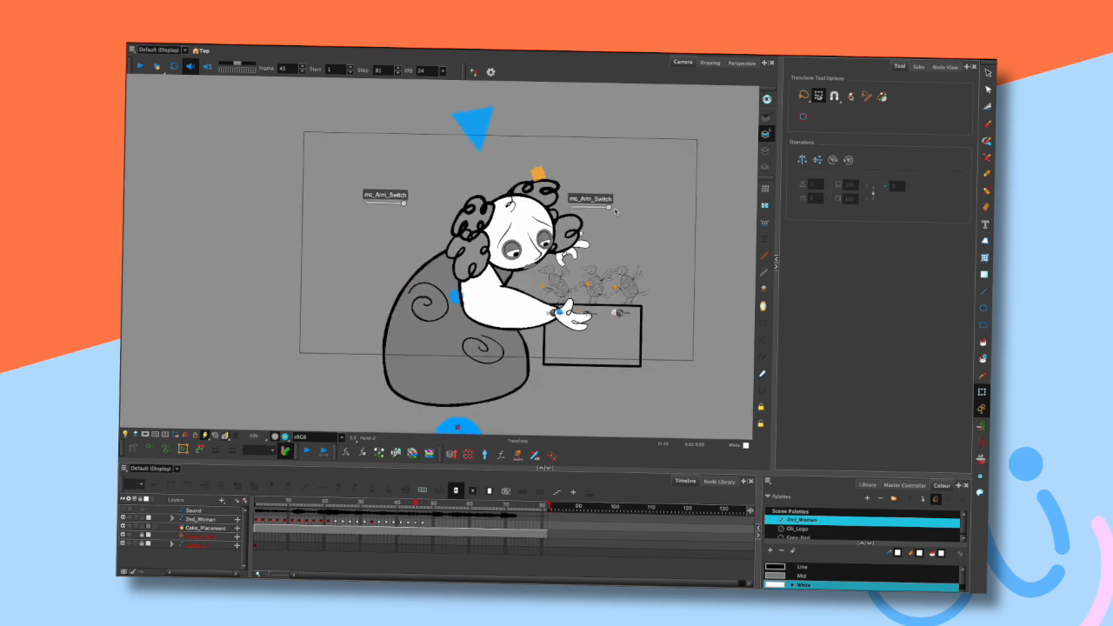
{"action": "key", "text": "period"}
{"action": "key", "text": "period"}
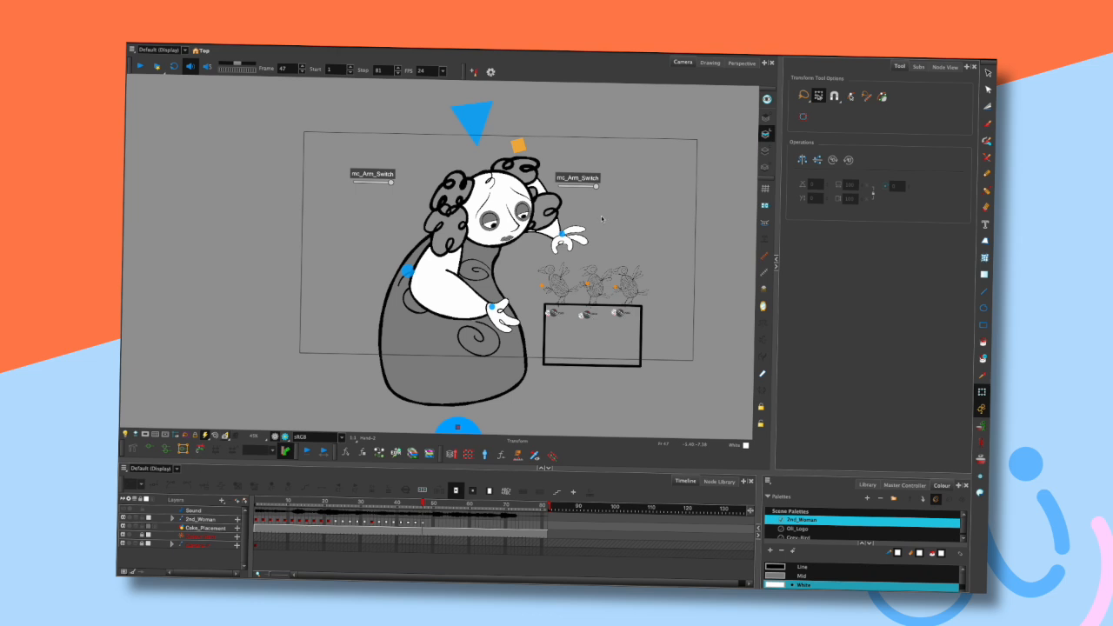
{"action": "key", "text": "comma"}
{"action": "key", "text": "comma"}
{"action": "key", "text": "period"}
{"action": "key", "text": "period"}
{"action": "key", "text": "Return"}
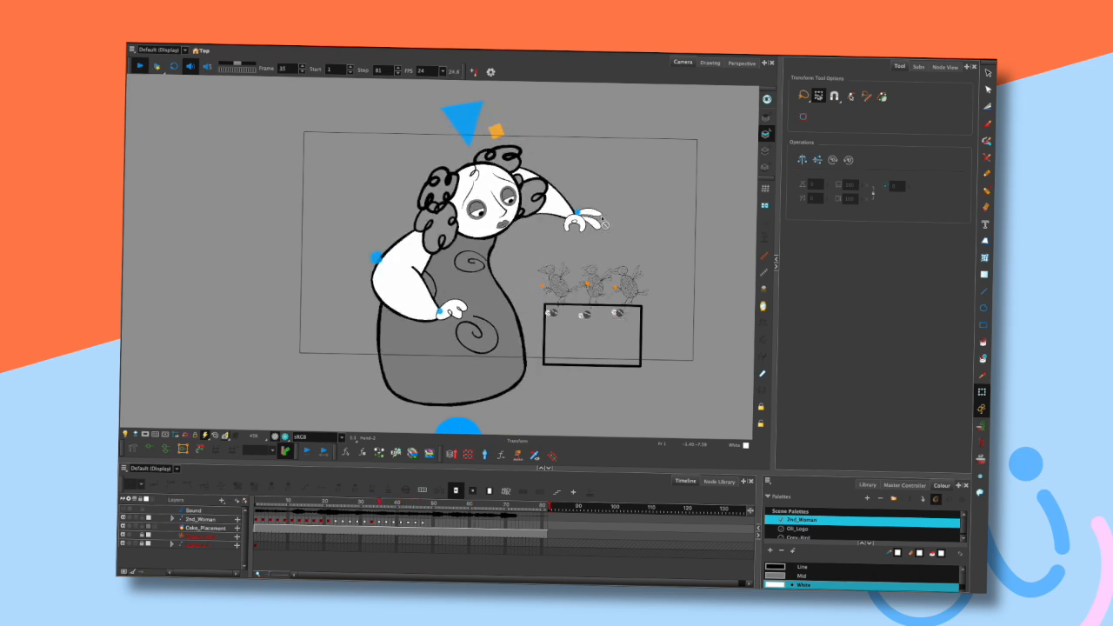
{"action": "key", "text": "Return"}
- Select the raised arm at frame 47 and bend its deformer chain further toward the birds
{"action": "left_click_drag", "start_coordinate": [416, 502], "coordinate": [423, 503]}
{"action": "left_click_drag", "start_coordinate": [581, 233], "coordinate": [593, 232]}
{"action": "left_click", "coordinate": [616, 205]}
{"action": "left_click", "coordinate": [572, 180]}
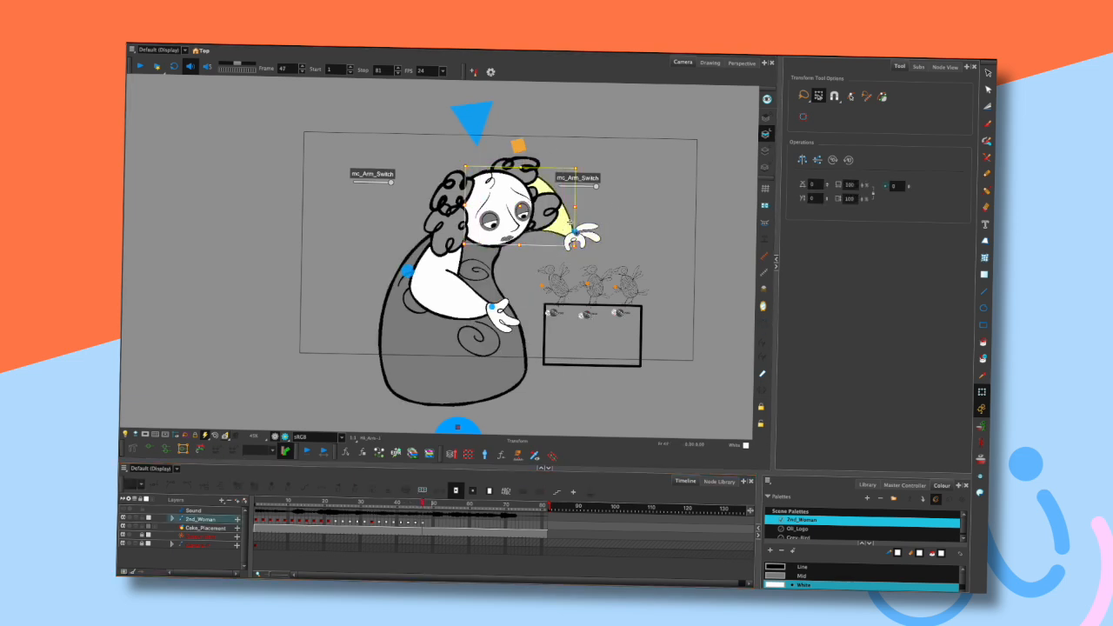
{"action": "left_click", "coordinate": [616, 202]}
{"action": "mouse_move", "coordinate": [556, 210]}
{"action": "left_mouse_down"}
{"action": "mouse_move", "coordinate": [495, 201]}
{"action": "mouse_move", "coordinate": [582, 207]}
{"action": "mouse_move", "coordinate": [596, 230]}
{"action": "left_mouse_up"}
{"action": "left_click", "coordinate": [614, 212]}
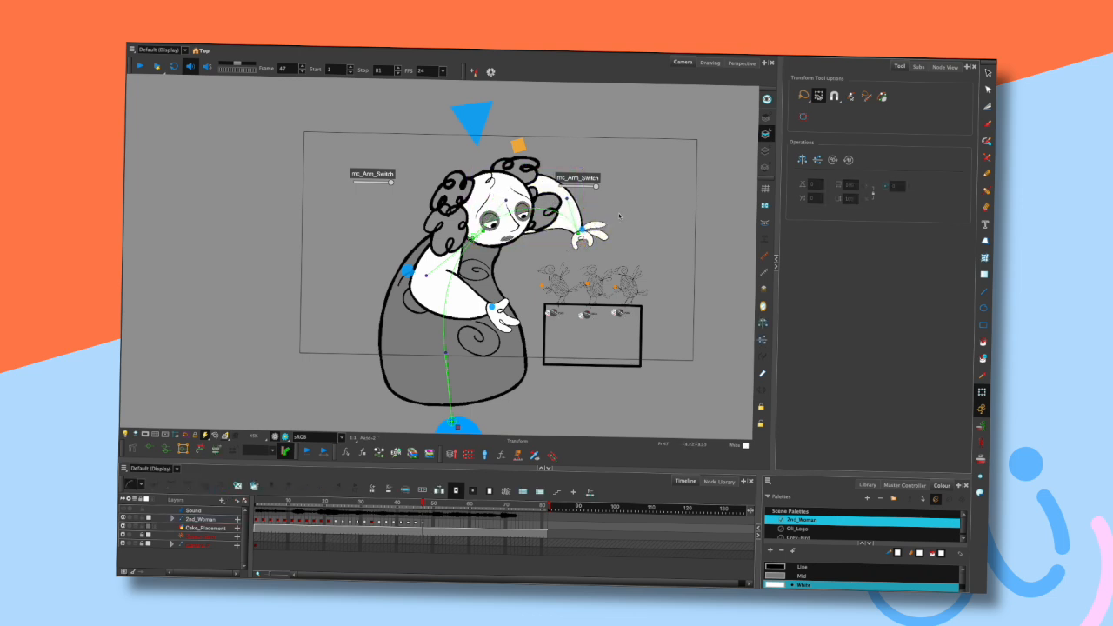
- Step back and forth through the frames around frame 47 to review the arm and head pose
{"action": "key", "text": "comma"}
{"action": "key", "text": "period"}
{"action": "key", "text": "comma"}
{"action": "key", "text": "period"}
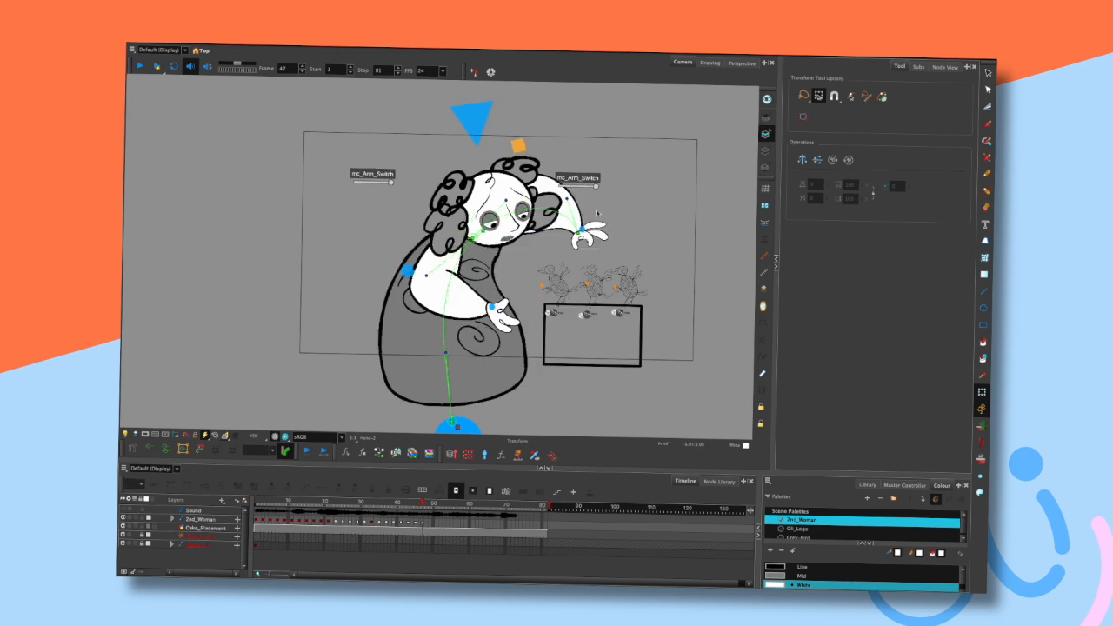
{"action": "key", "text": "comma"}
{"action": "key", "text": "comma"}
{"action": "key", "text": "period"}
- Select the head at frame 45 and nudge it slightly, then return to frame 47
{"action": "left_click", "coordinate": [587, 246]}
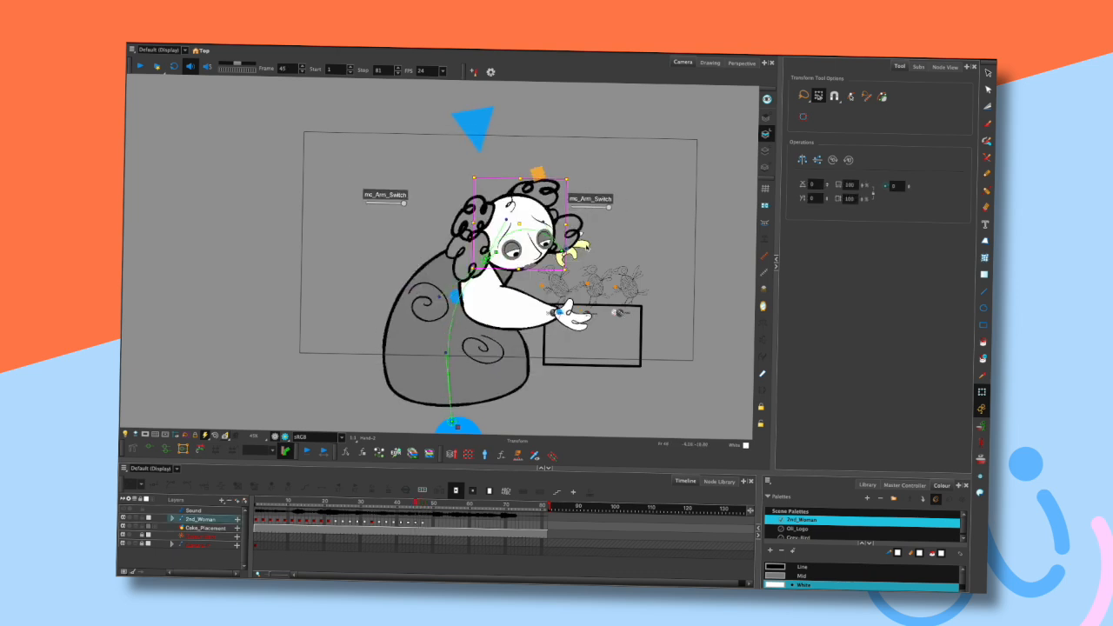
{"action": "left_click_drag", "start_coordinate": [585, 244], "coordinate": [595, 240]}
{"action": "left_click", "coordinate": [618, 227]}
{"action": "key", "text": "period"}
{"action": "key", "text": "period"}
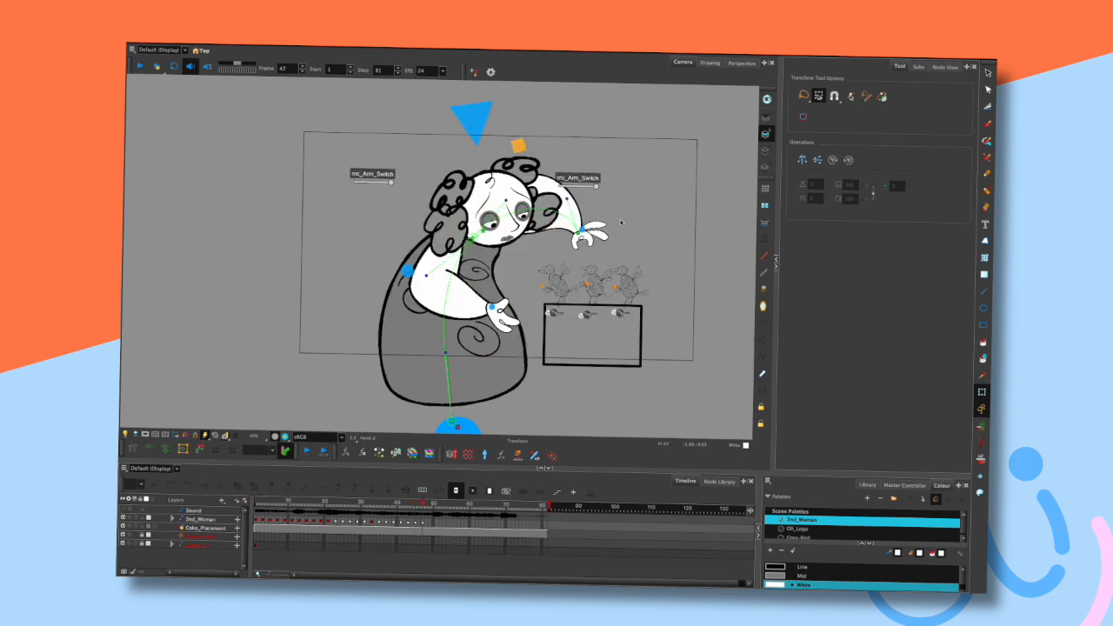
- Select the raised upper arm at frame 47 and step through neighbouring frames to compare its motion
{"action": "left_click", "coordinate": [570, 199]}
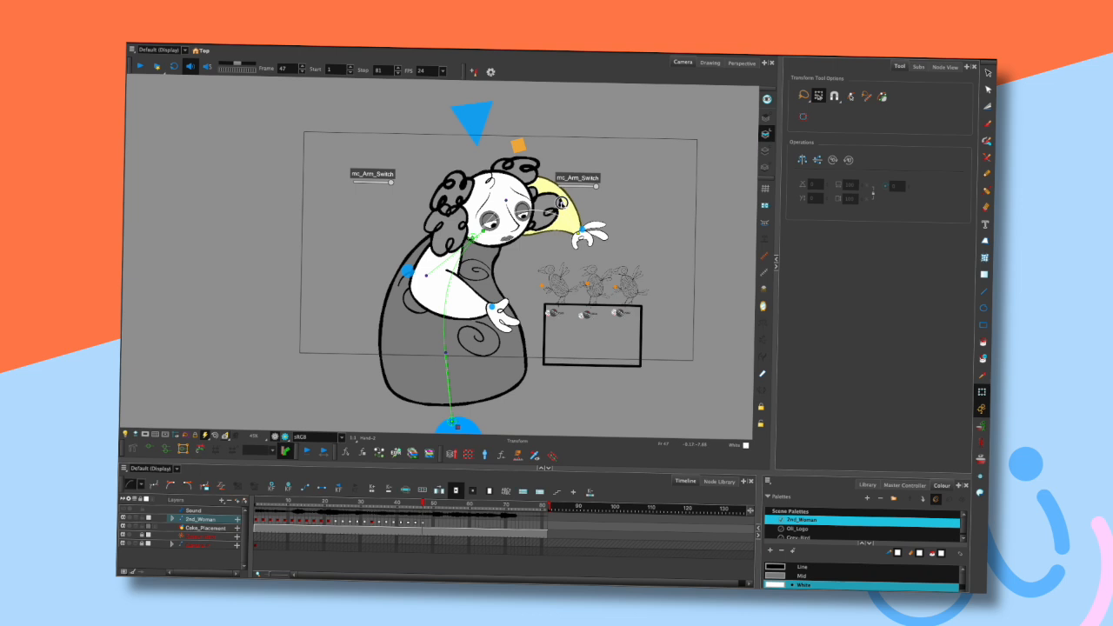
{"action": "left_click", "coordinate": [617, 206]}
{"action": "key", "text": "comma"}
{"action": "key", "text": "comma"}
{"action": "key", "text": "period"}
{"action": "key", "text": "period"}
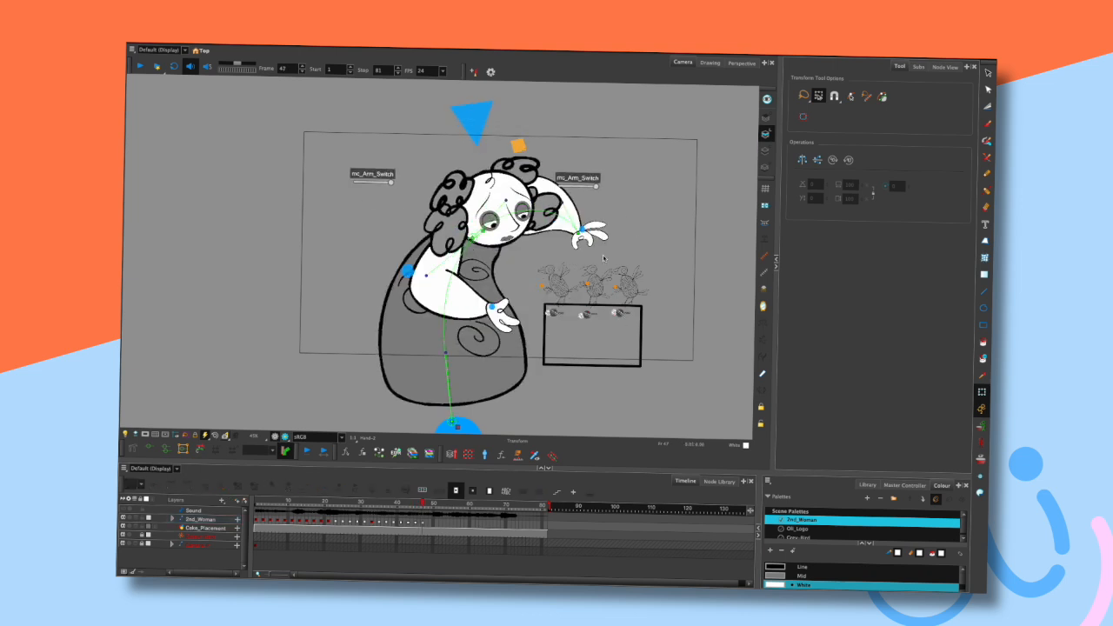
- Play back the animation repeatedly to review the reach toward the birds
{"action": "key", "text": "Return"}
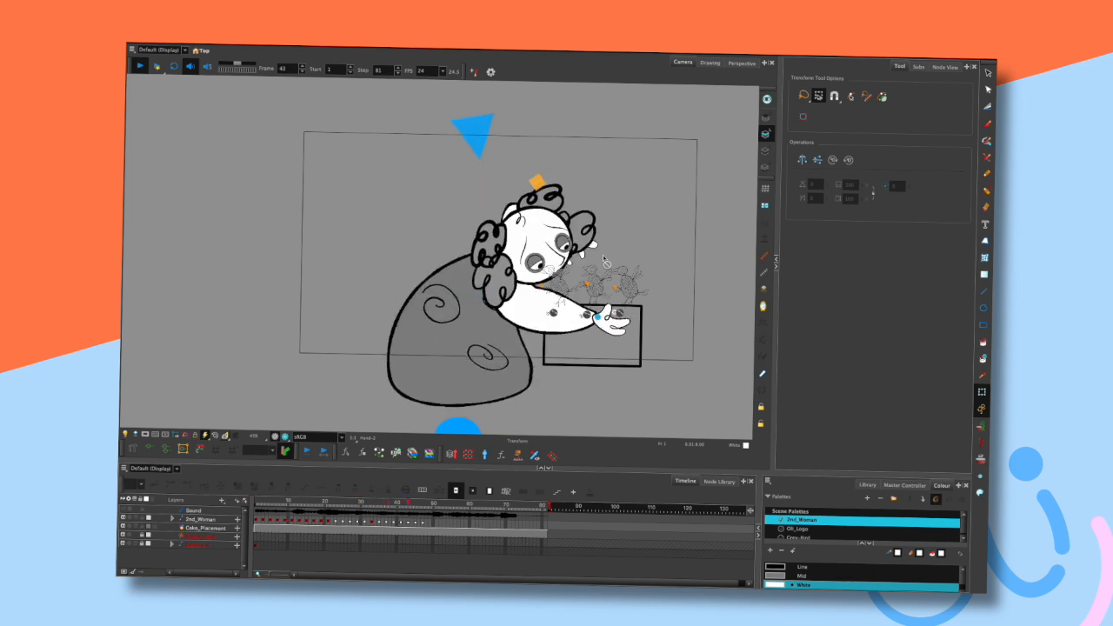
{"action": "key", "text": "Return"}
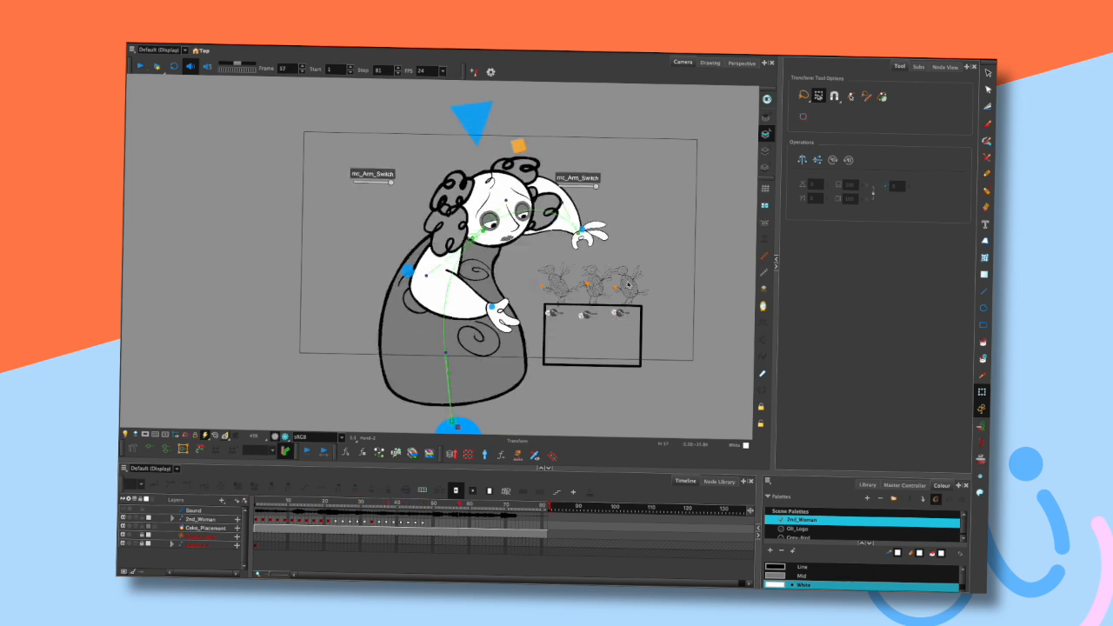
{"action": "key", "text": "Return"}
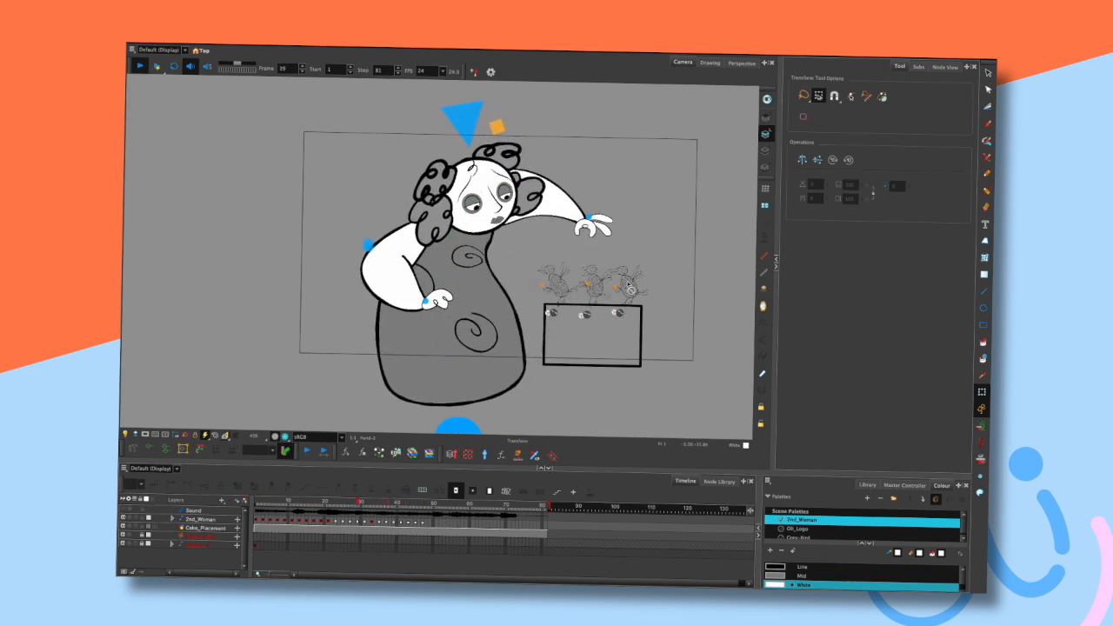
{"action": "key", "text": "Return"}
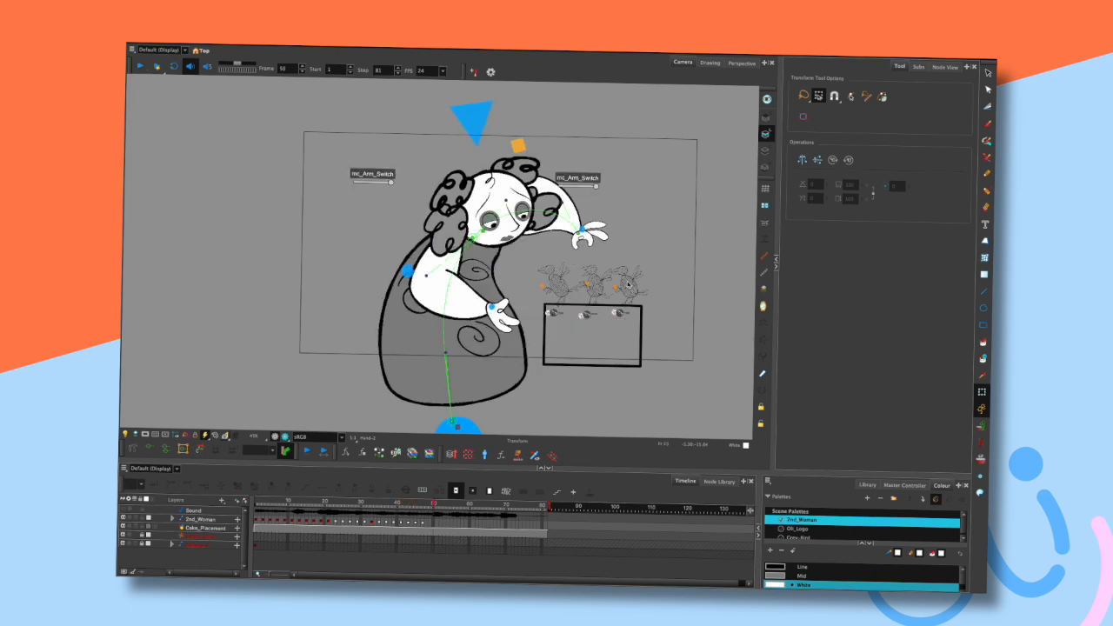